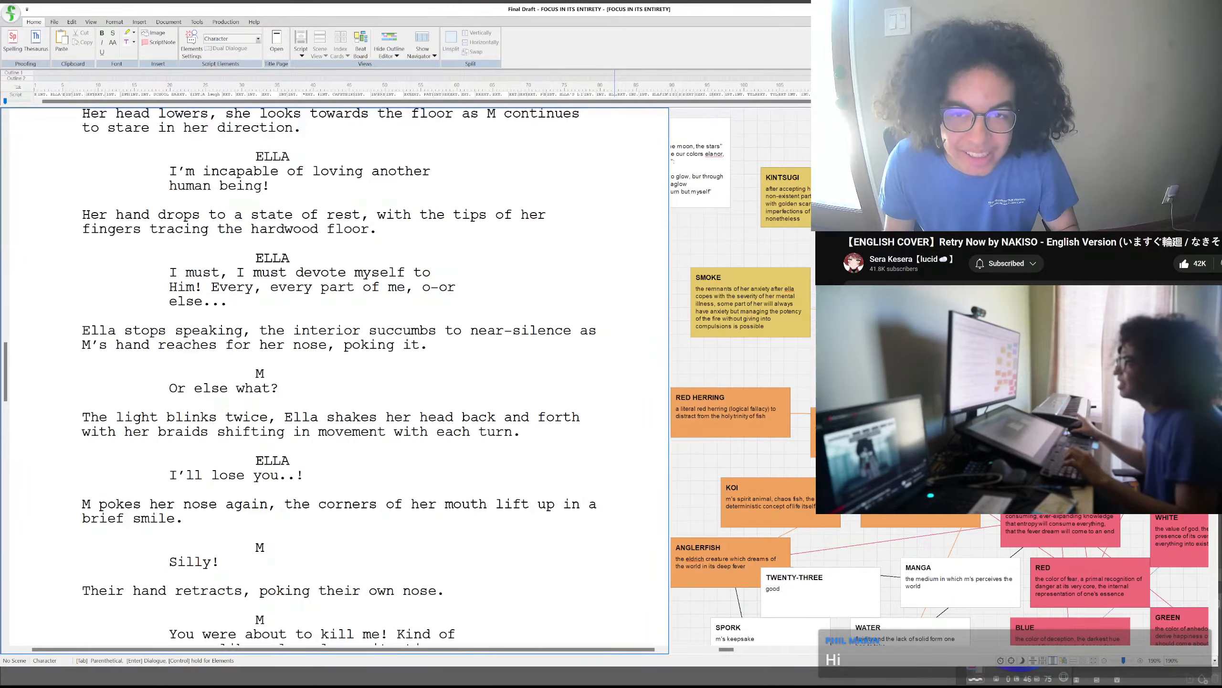
- Look back through the earlier script pages to review the "EXT. CROSSWALK – EVENING" scene
scroll(288, 461, "up", 20)
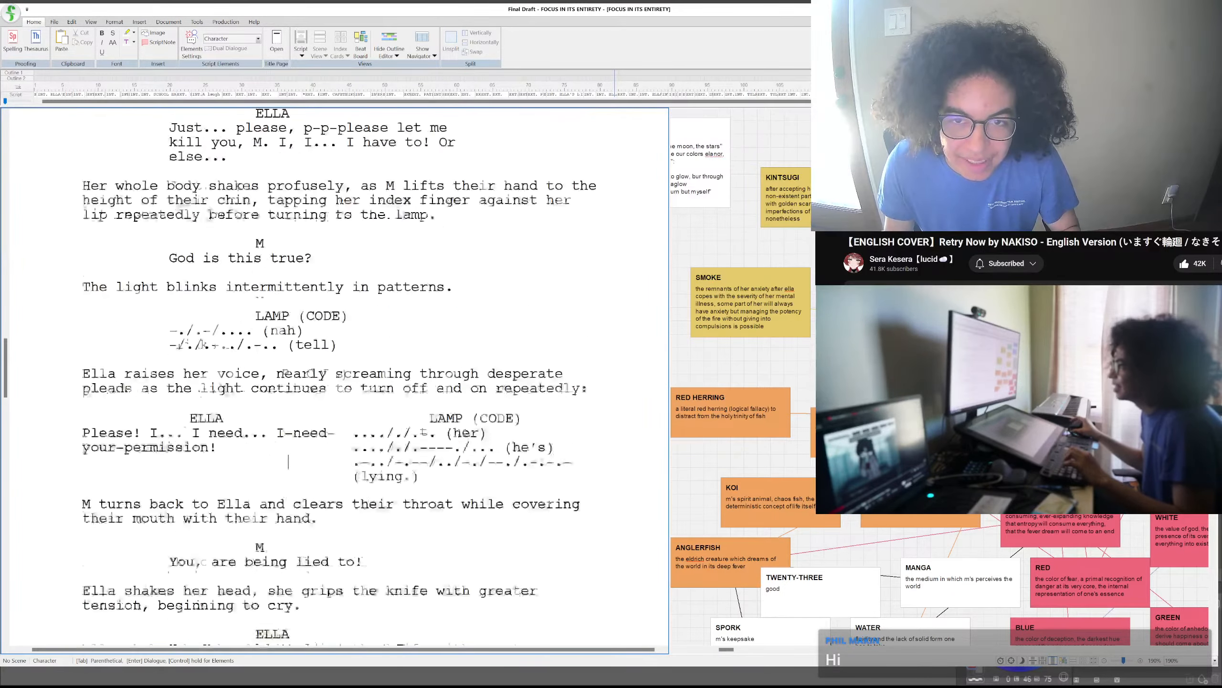
scroll(288, 461, "up", 20)
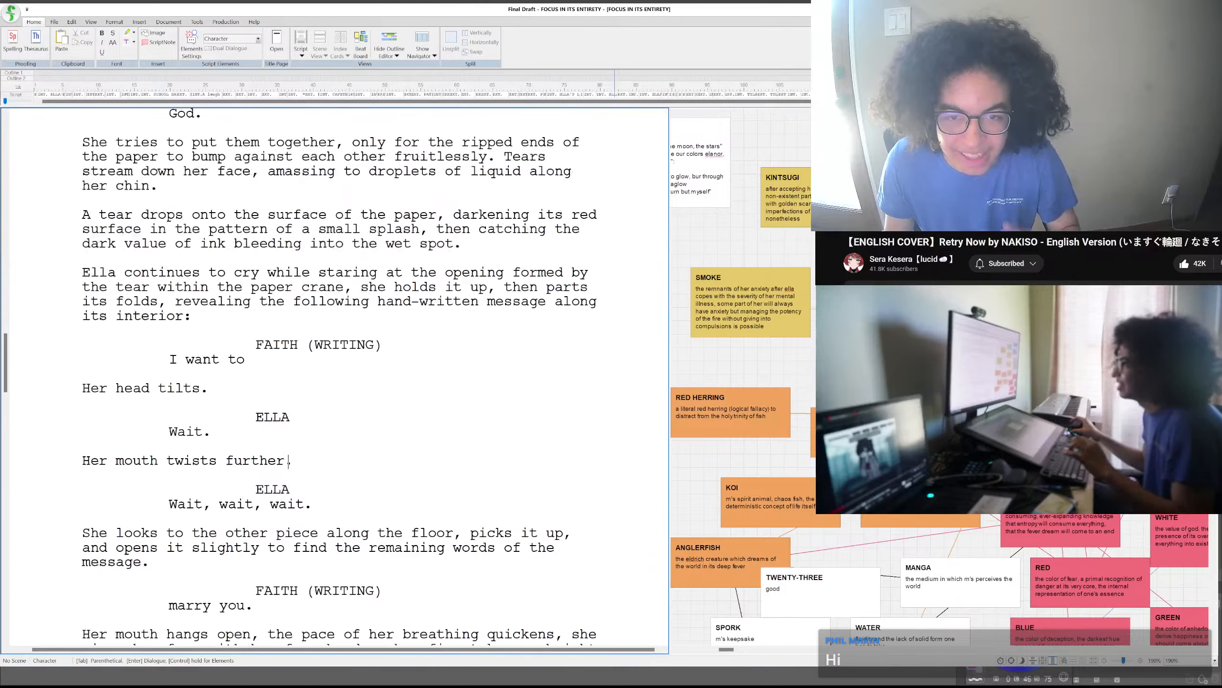
scroll(288, 461, "up", 20)
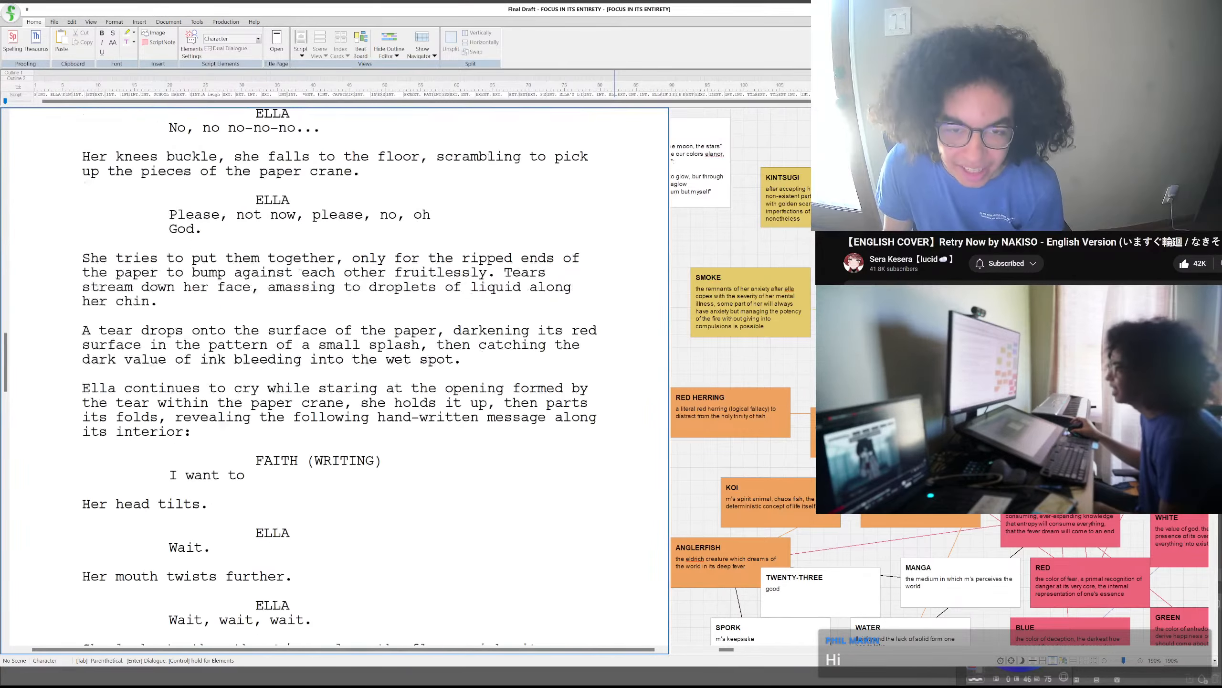
scroll(288, 461, "up", 20)
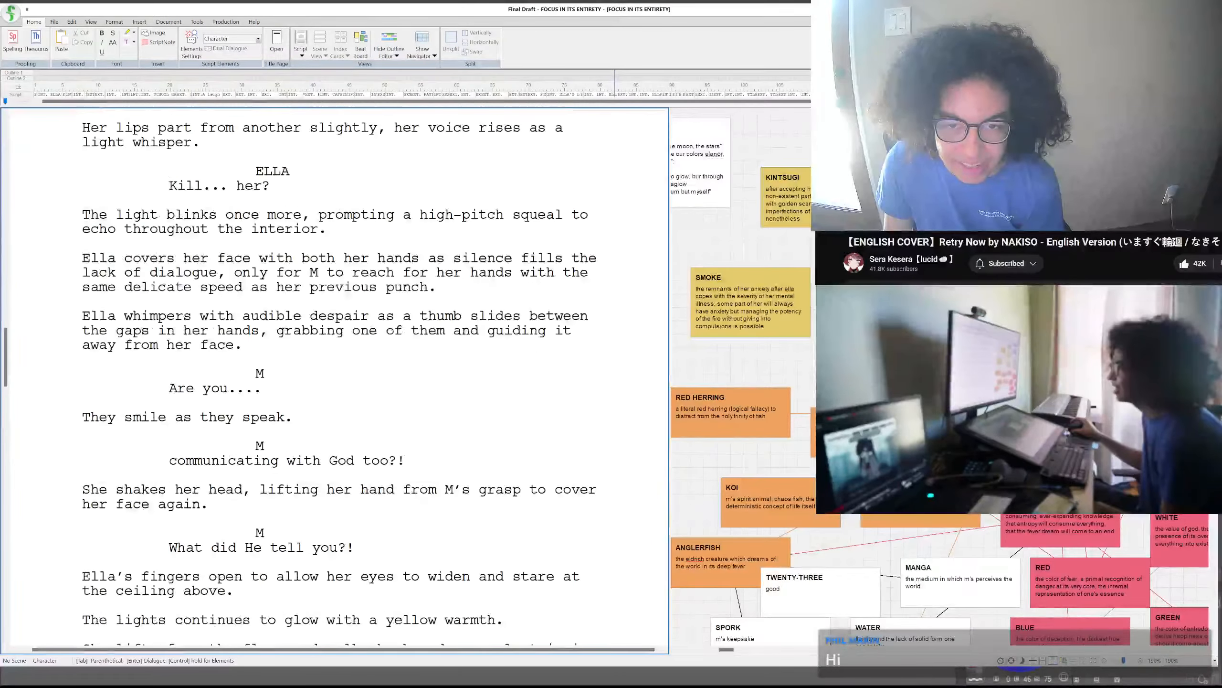
scroll(289, 461, "up", 20)
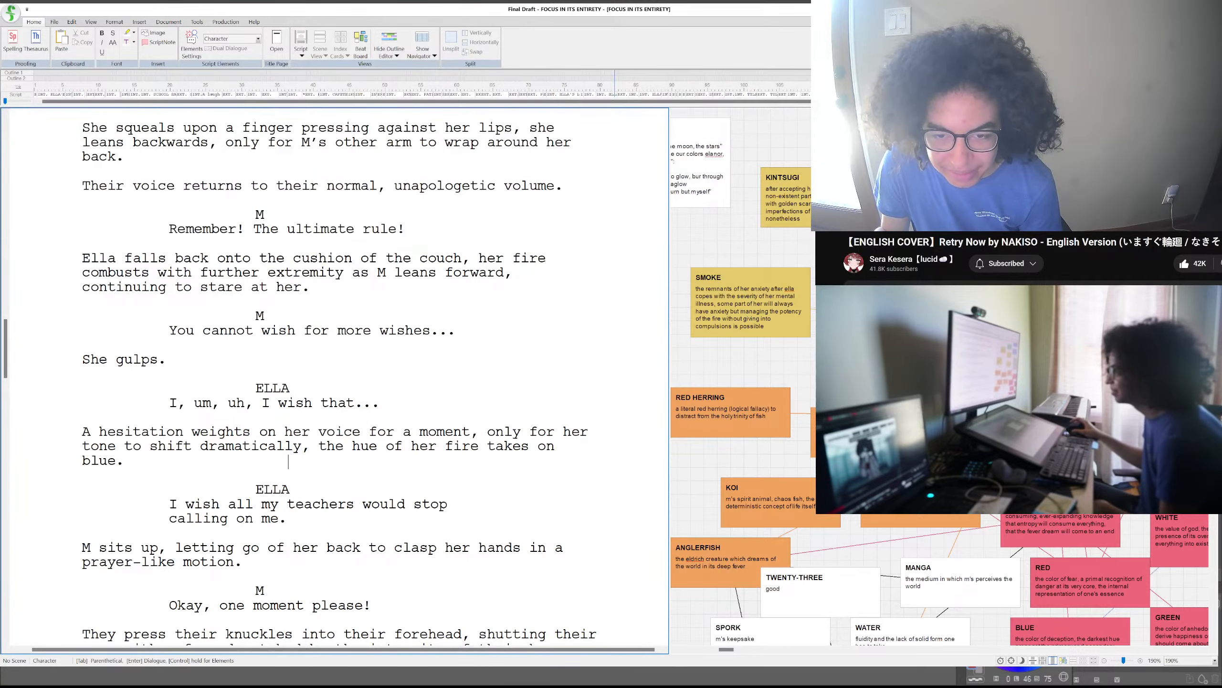
scroll(288, 462, "up", 15)
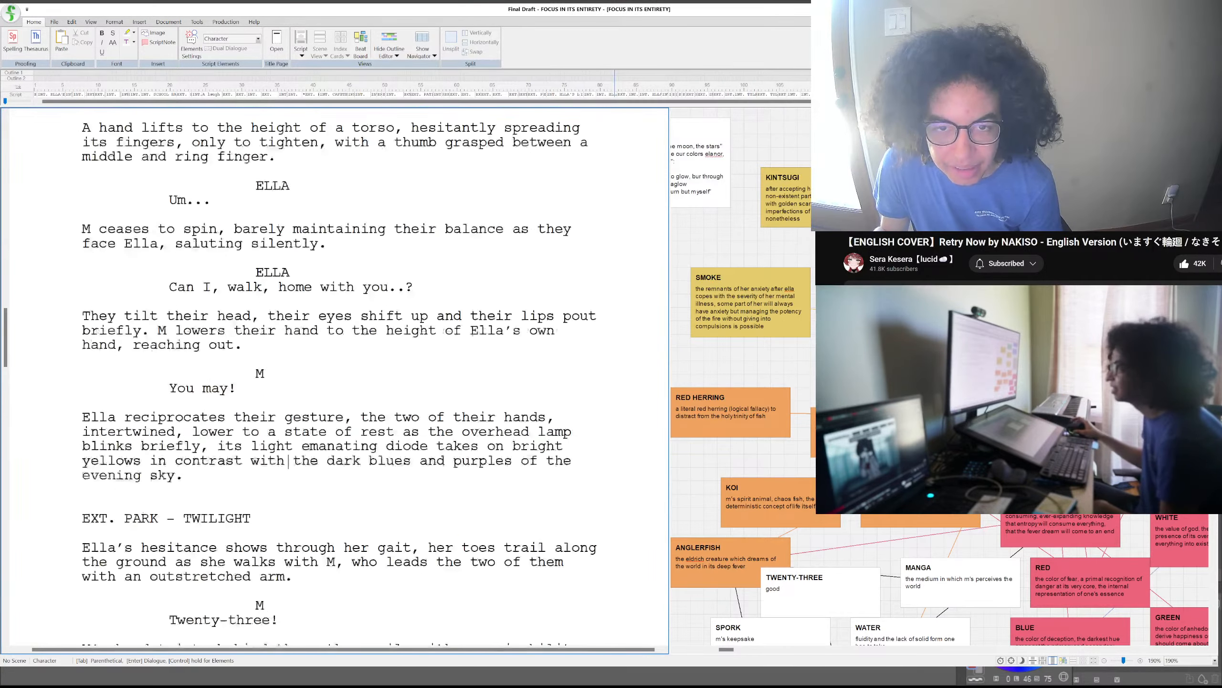
scroll(289, 461, "up", 15)
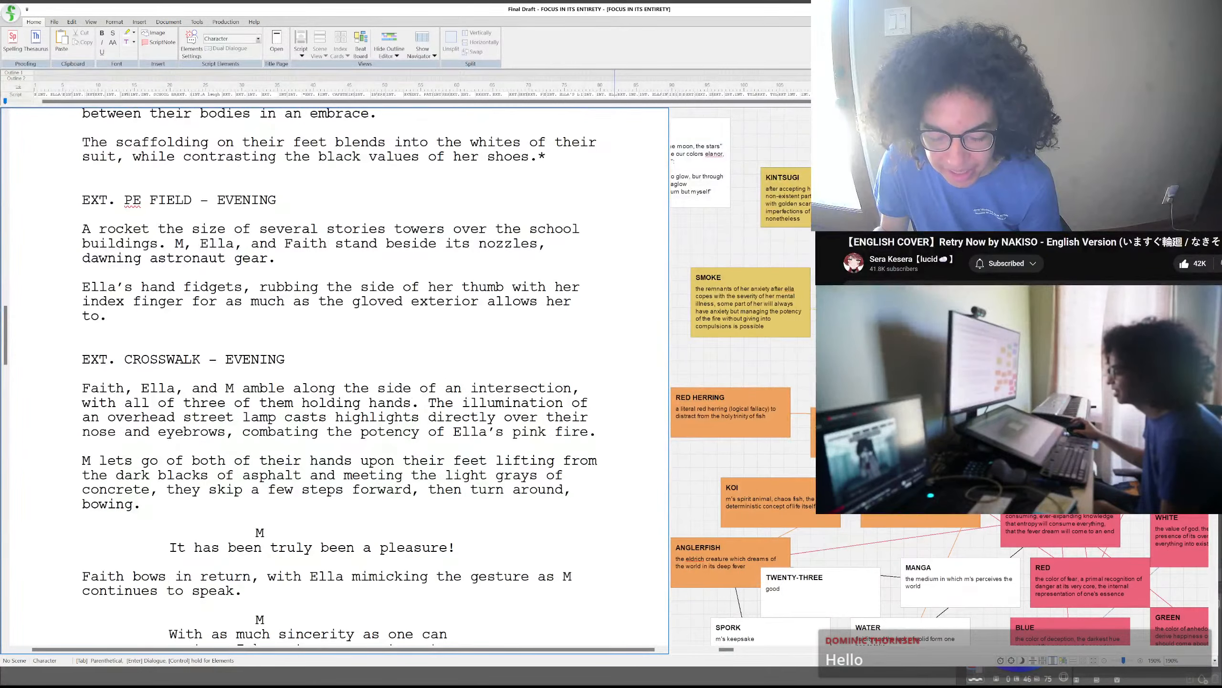
scroll(289, 461, "up", 1)
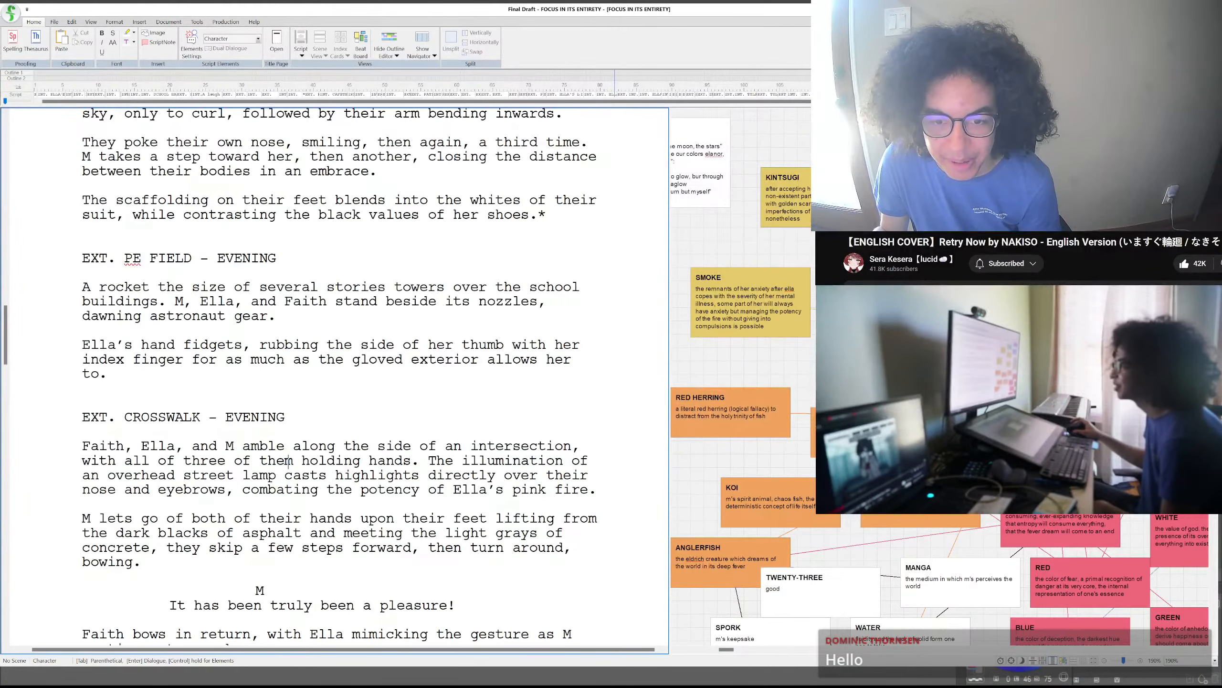
scroll(288, 461, "down", 3)
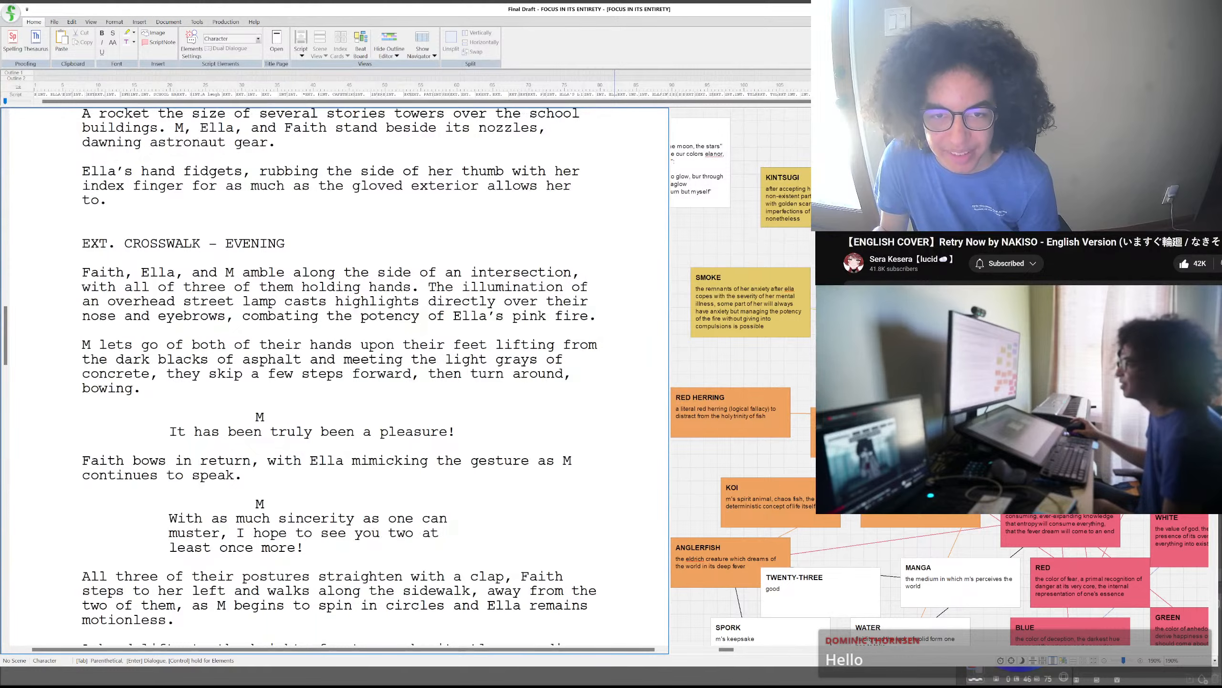
scroll(288, 461, "down", 1)
scroll(288, 461, "up", 1)
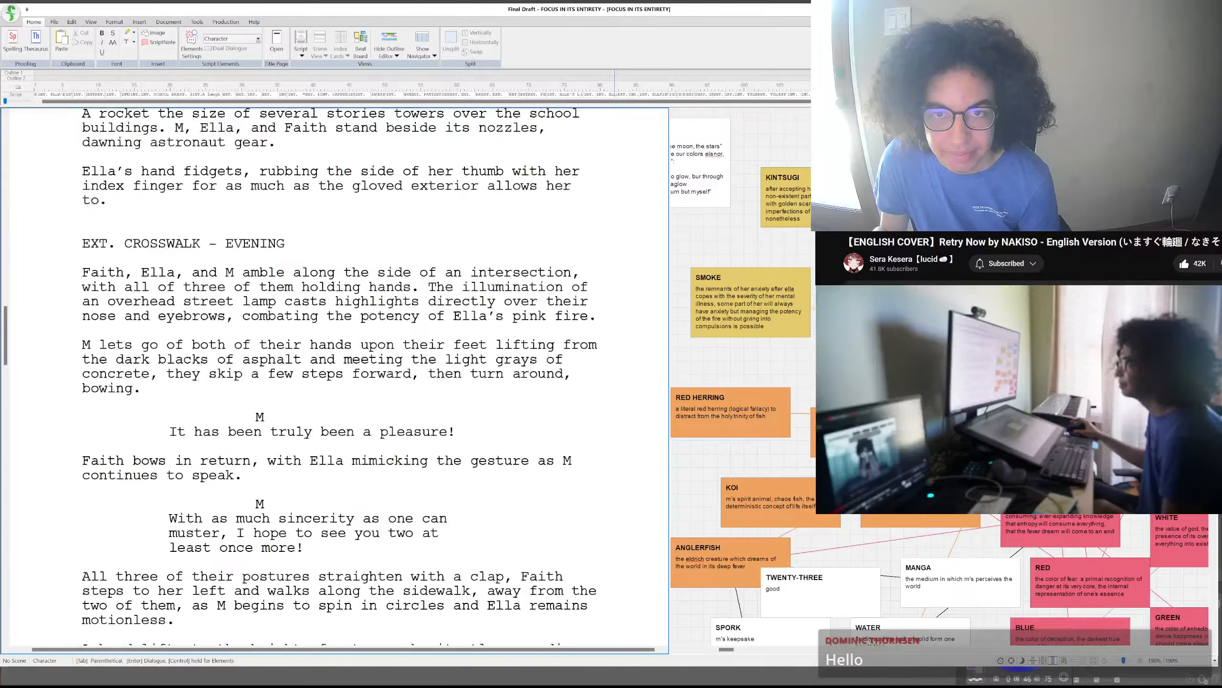
scroll(288, 461, "down", 2)
scroll(288, 462, "up", 3)
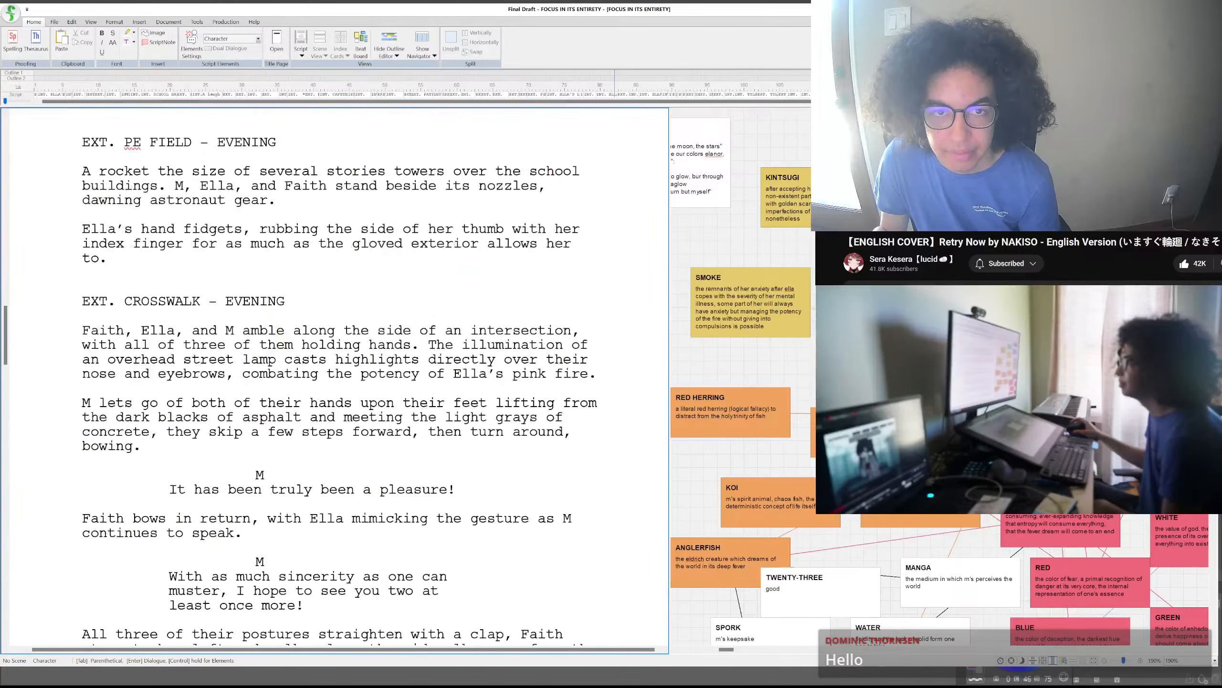
scroll(289, 462, "down", 3)
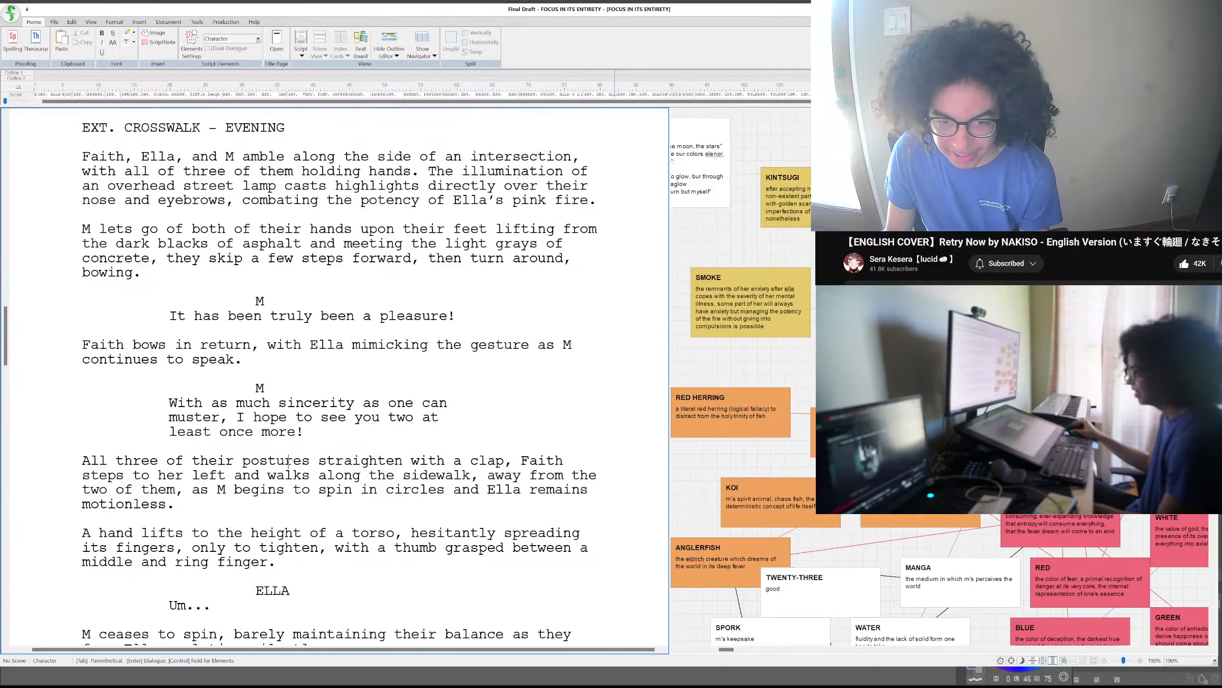
left_click(503, 426)
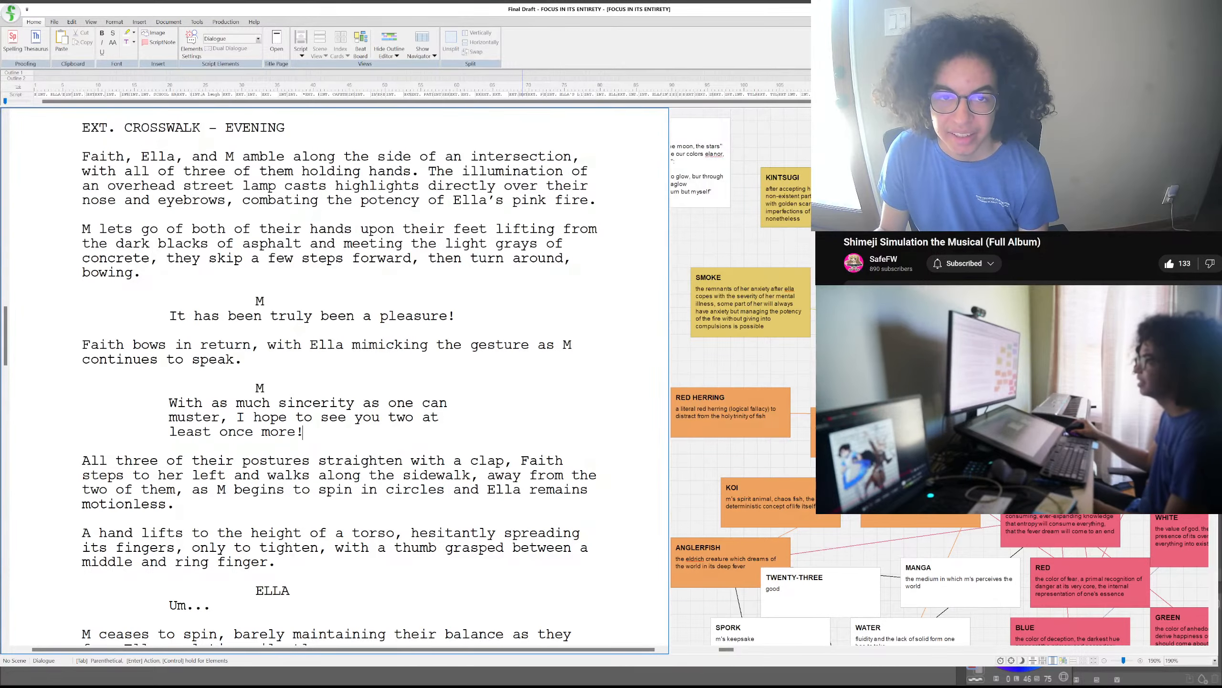
scroll(302, 432, "up", 3)
scroll(302, 432, "down", 2)
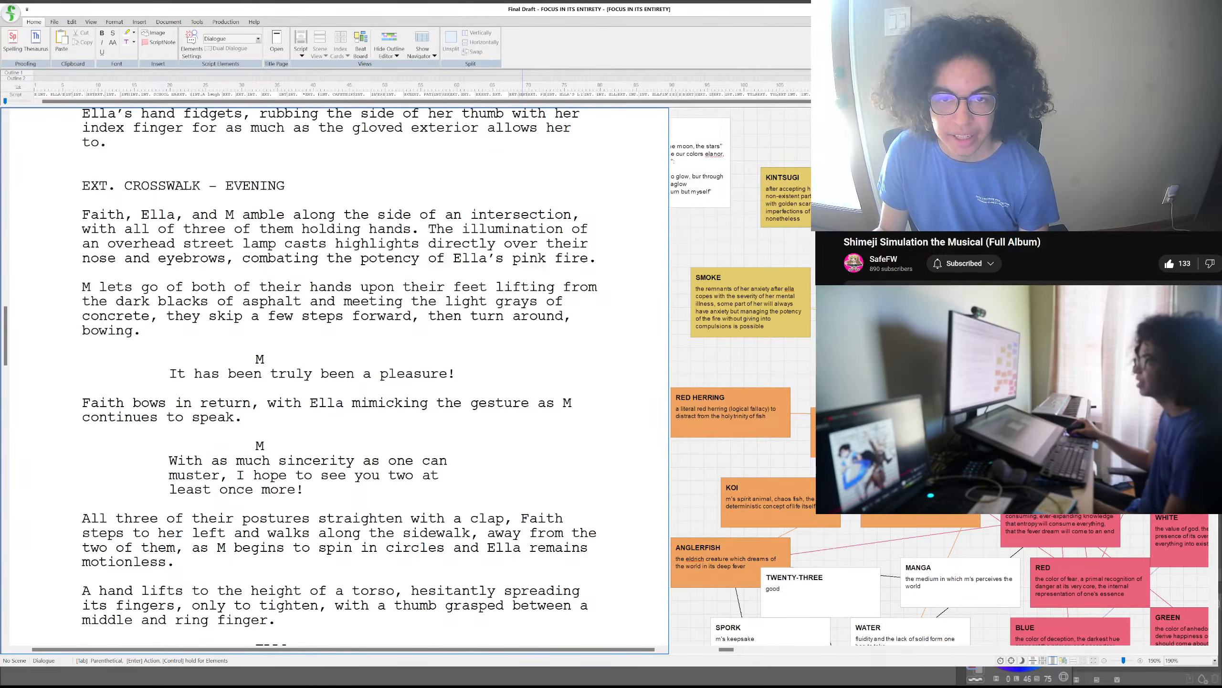
- In the crosswalk scene's second action paragraph, replace the opening "M" with "Faith" and "their feet" with "her feet"
left_click_drag(149, 214, 401, 231)
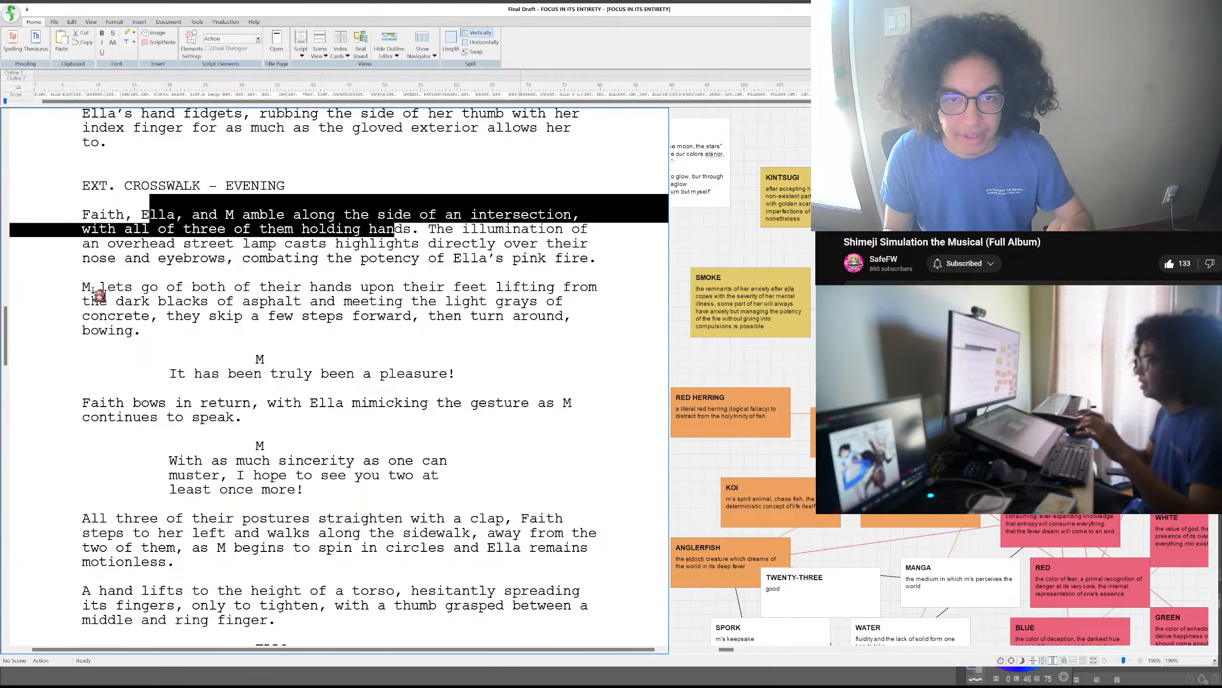
left_click_drag(93, 289, 79, 290)
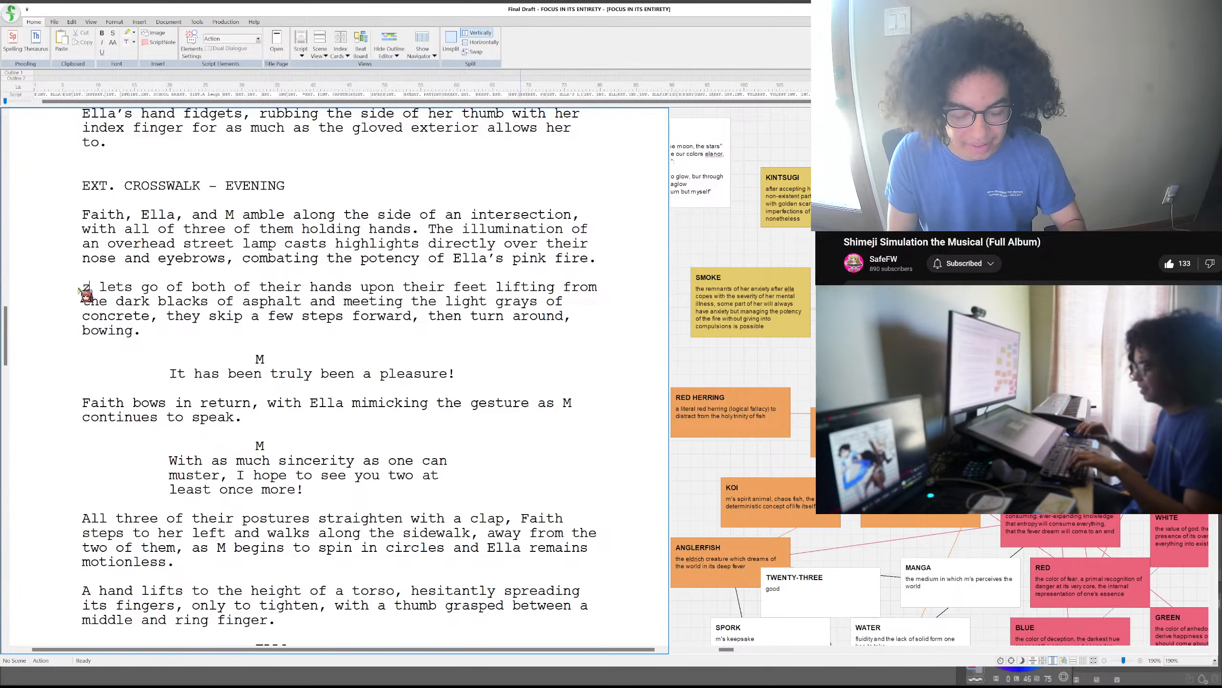
type("Faith")
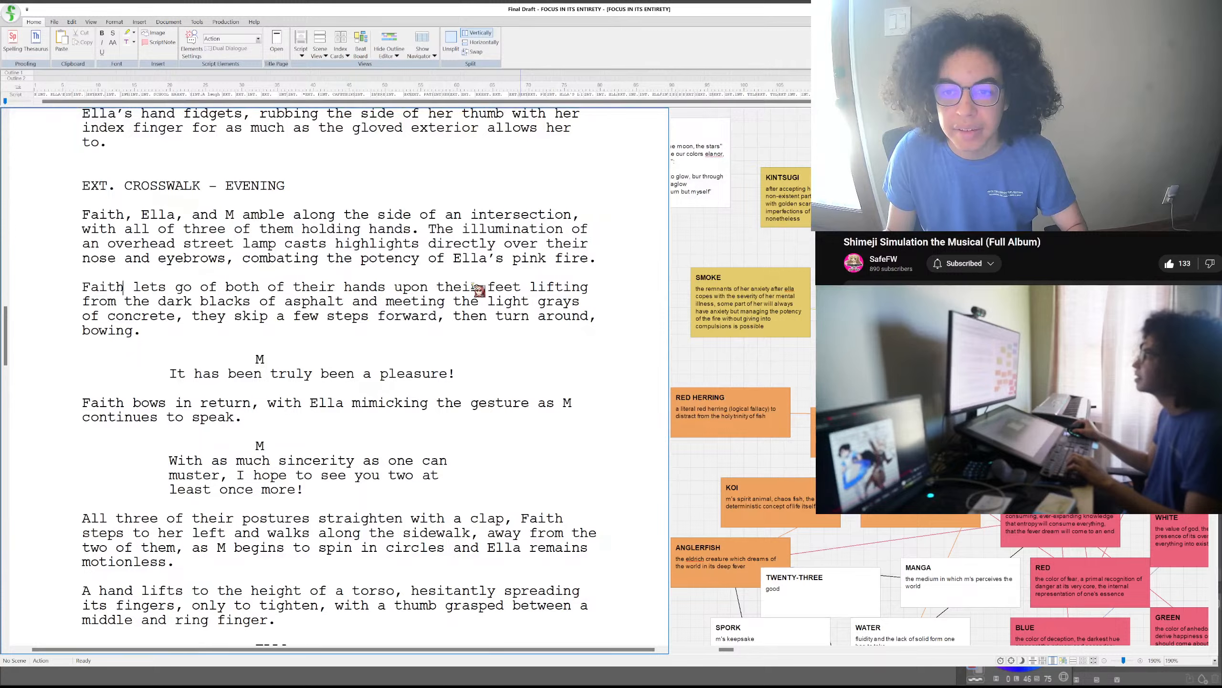
left_click_drag(479, 287, 437, 289)
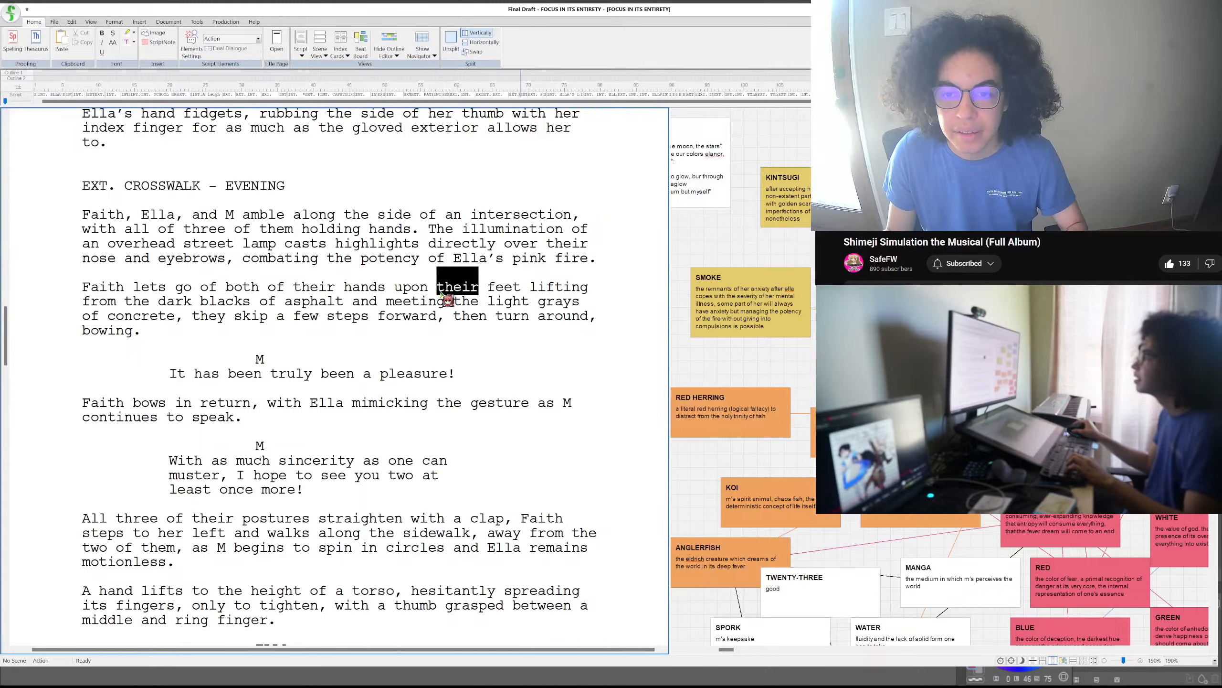
type("her")
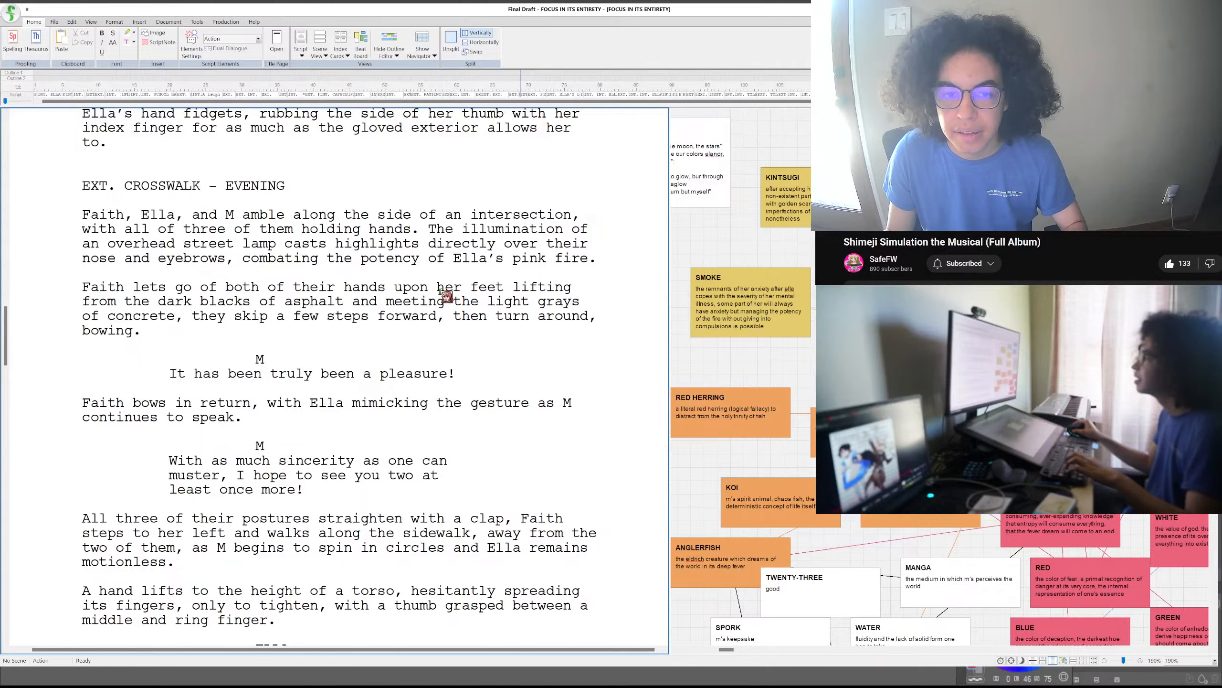
- In the same paragraph, change "they skip" to "she skips" and "then turn around" to "then turns around"
double_click(221, 318)
type("she")
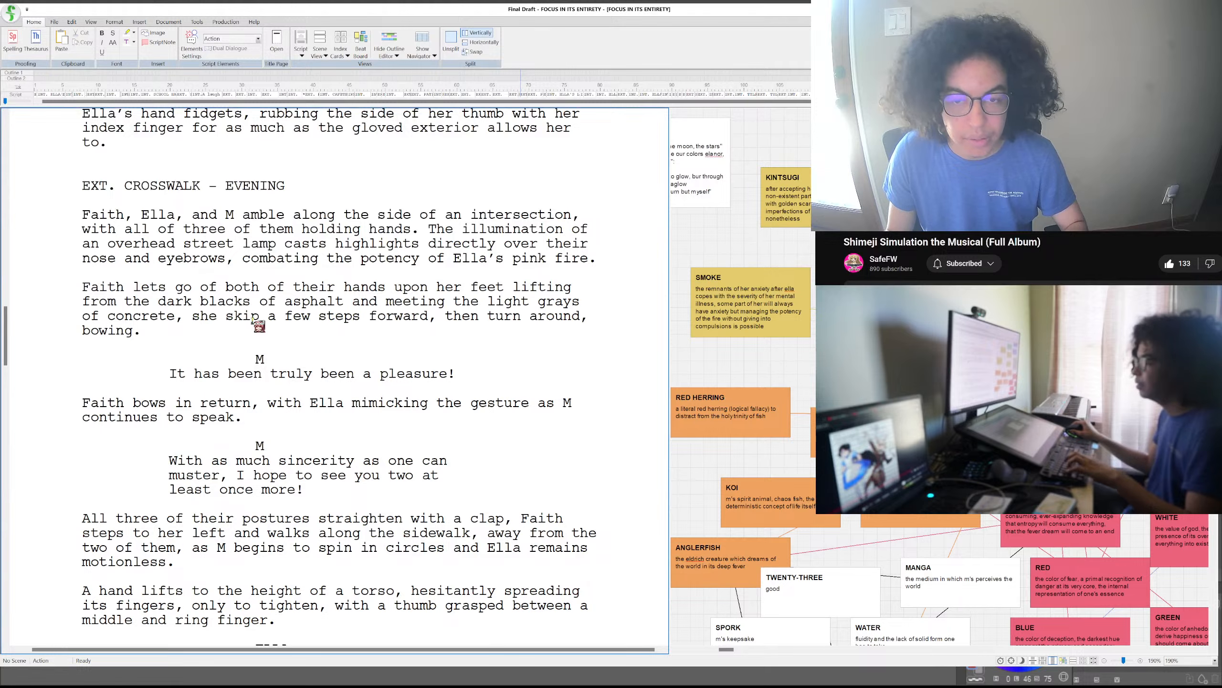
left_click(261, 318)
type("s")
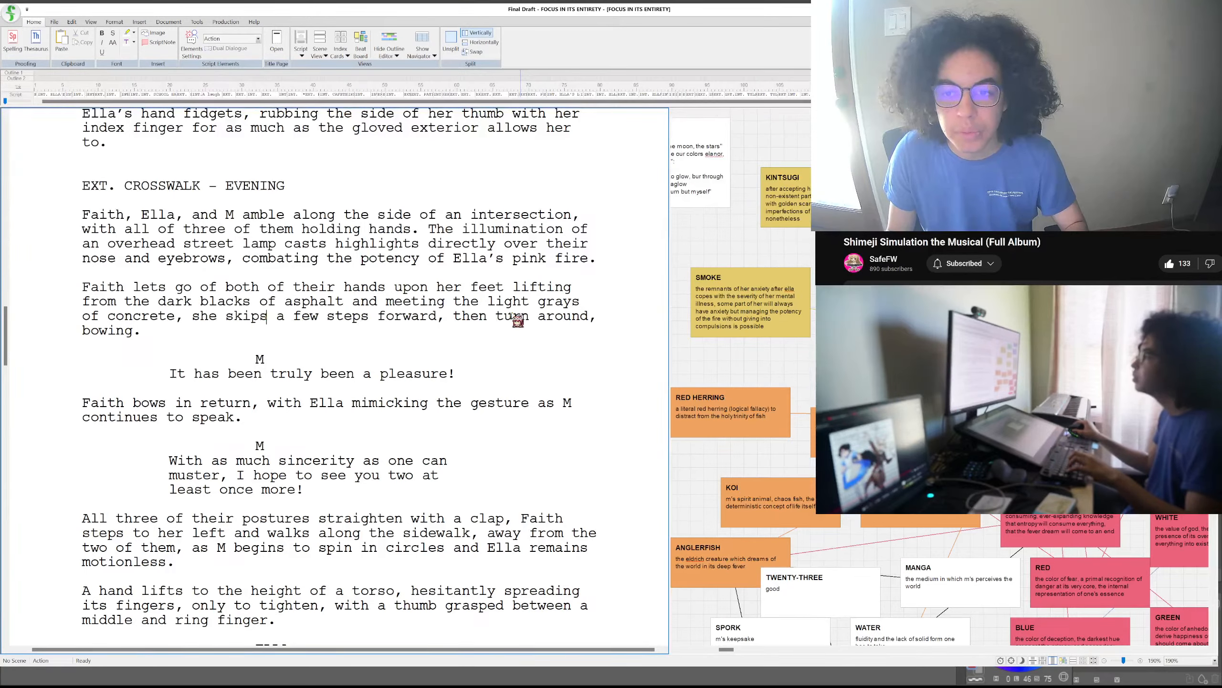
left_click(532, 318)
type("s")
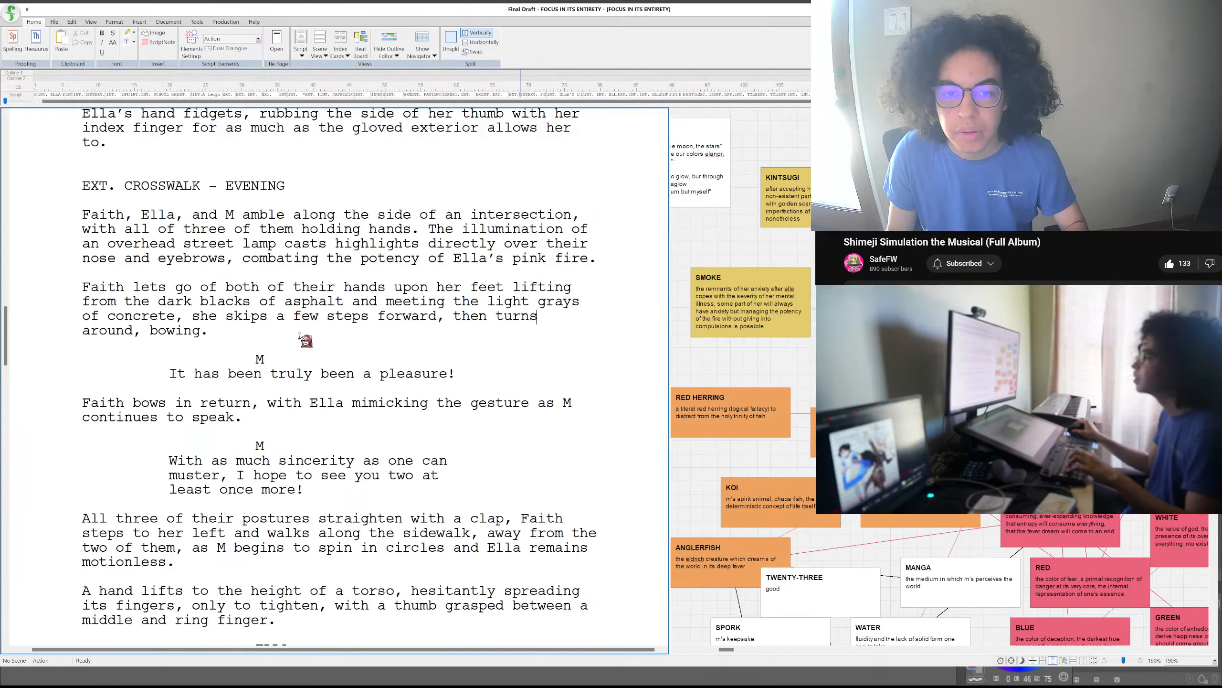
left_click(296, 336)
key("Return")
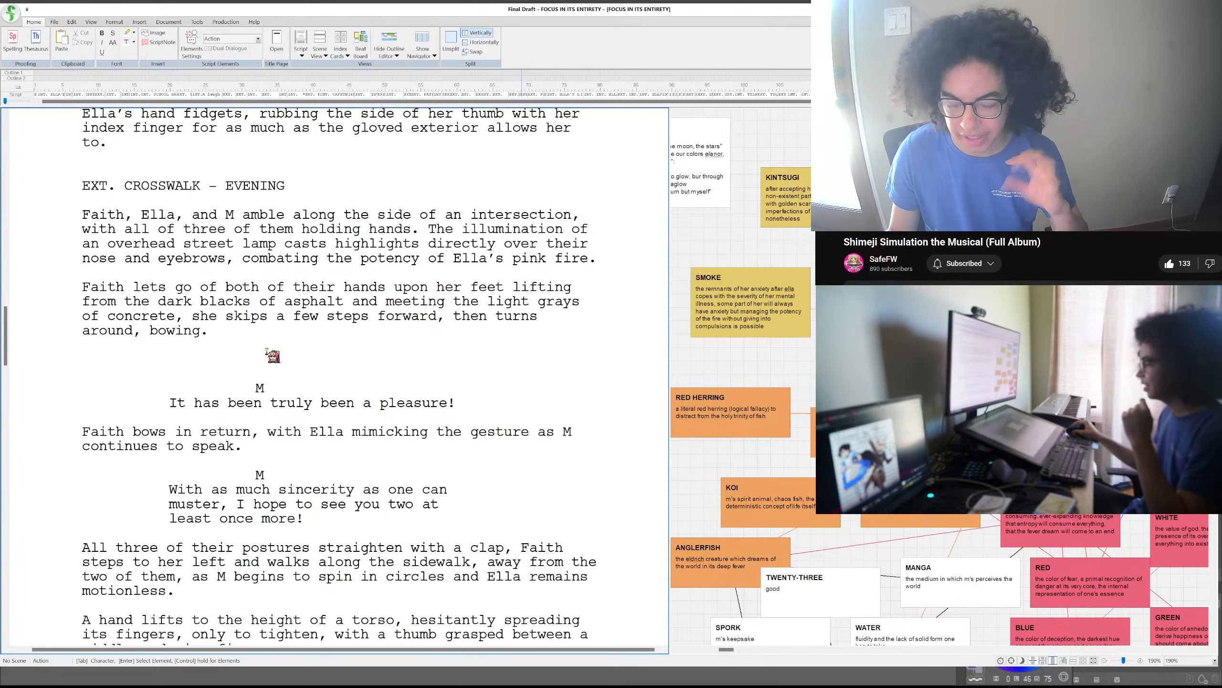
left_click_drag(212, 372, 221, 355)
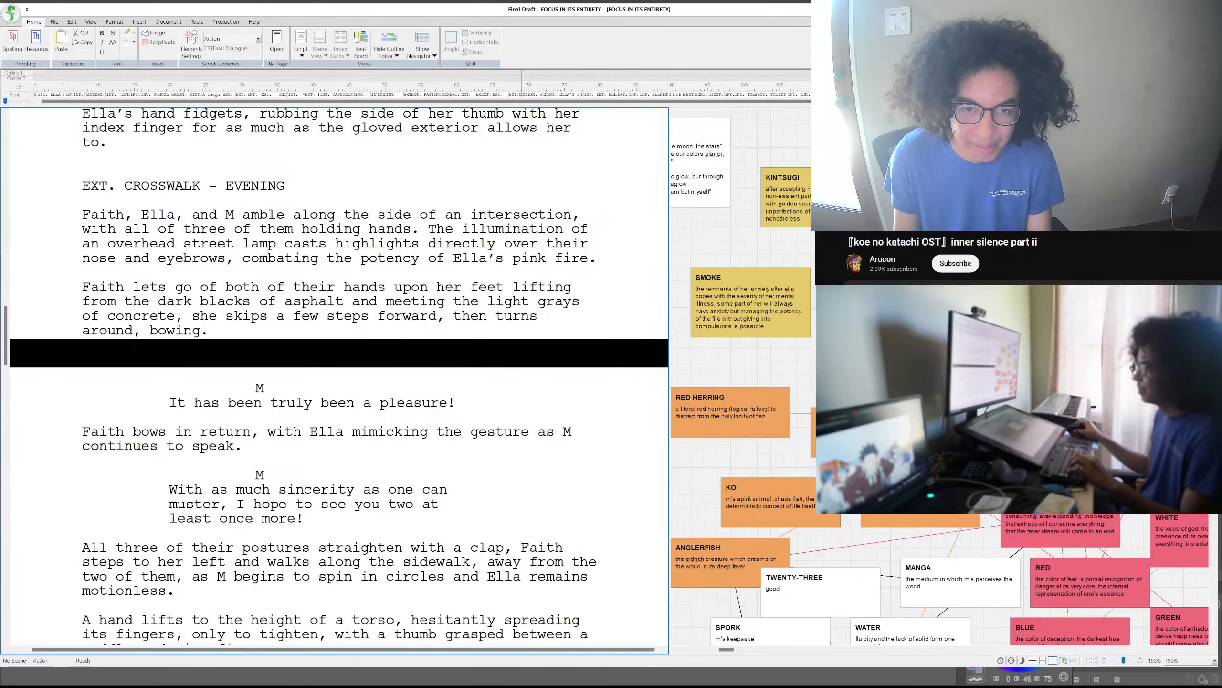
left_click(186, 348)
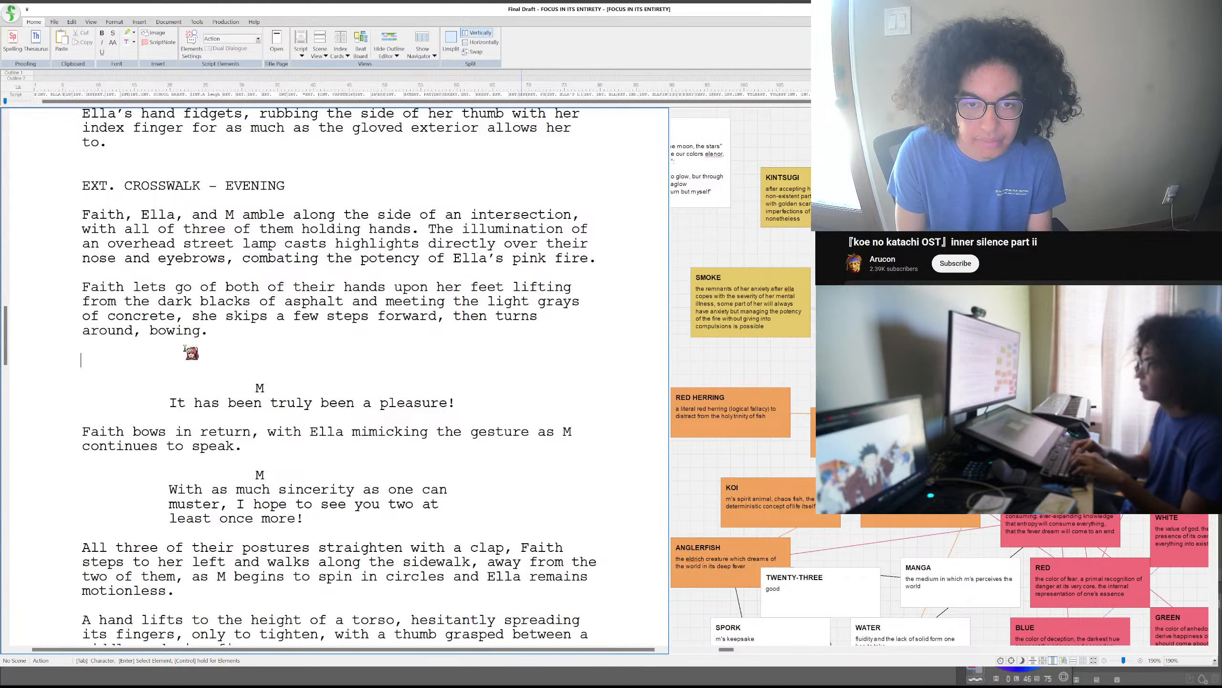
key("BackSpace")
key("BackSpace")
key("BackSpace")
key("BackSpace")
key("BackSpace")
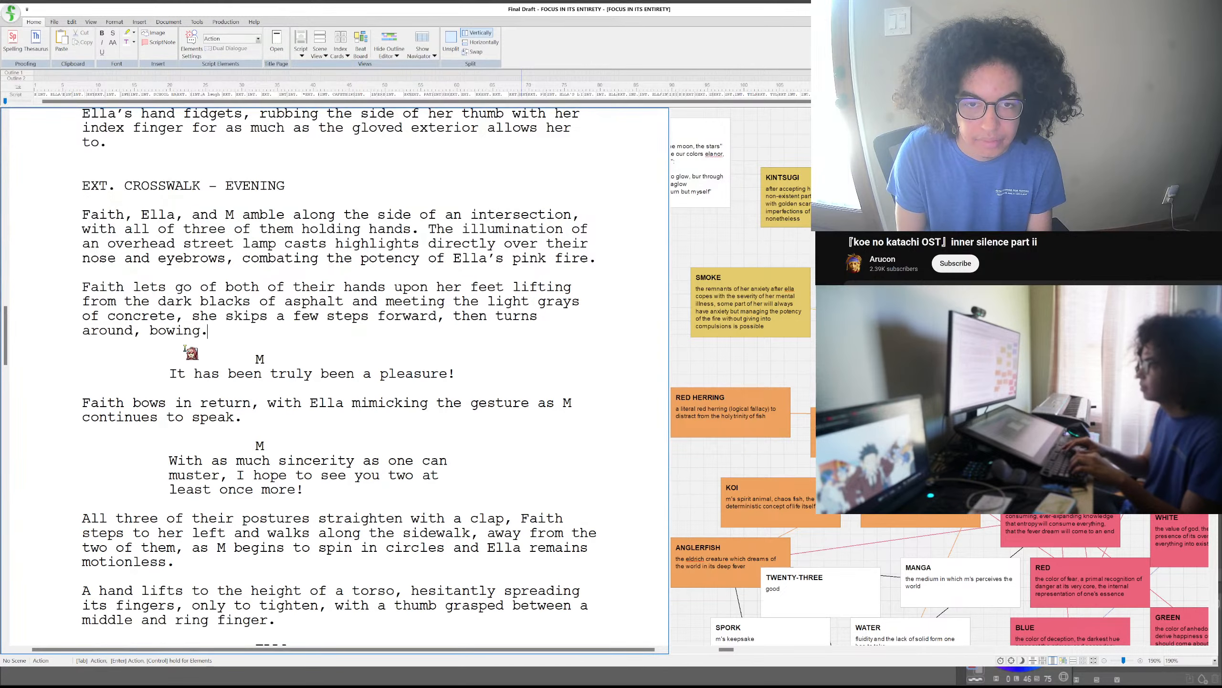
key("BackSpace")
key("BackSpace")
key("BackSpace")
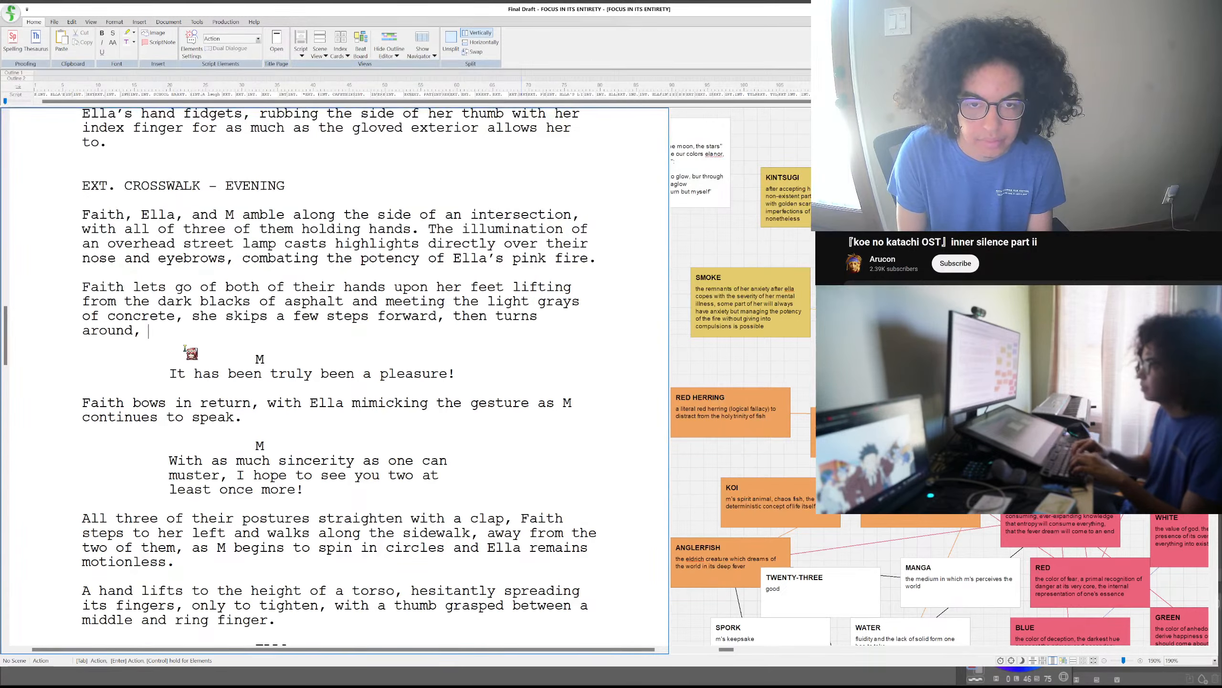
type("bowing.")
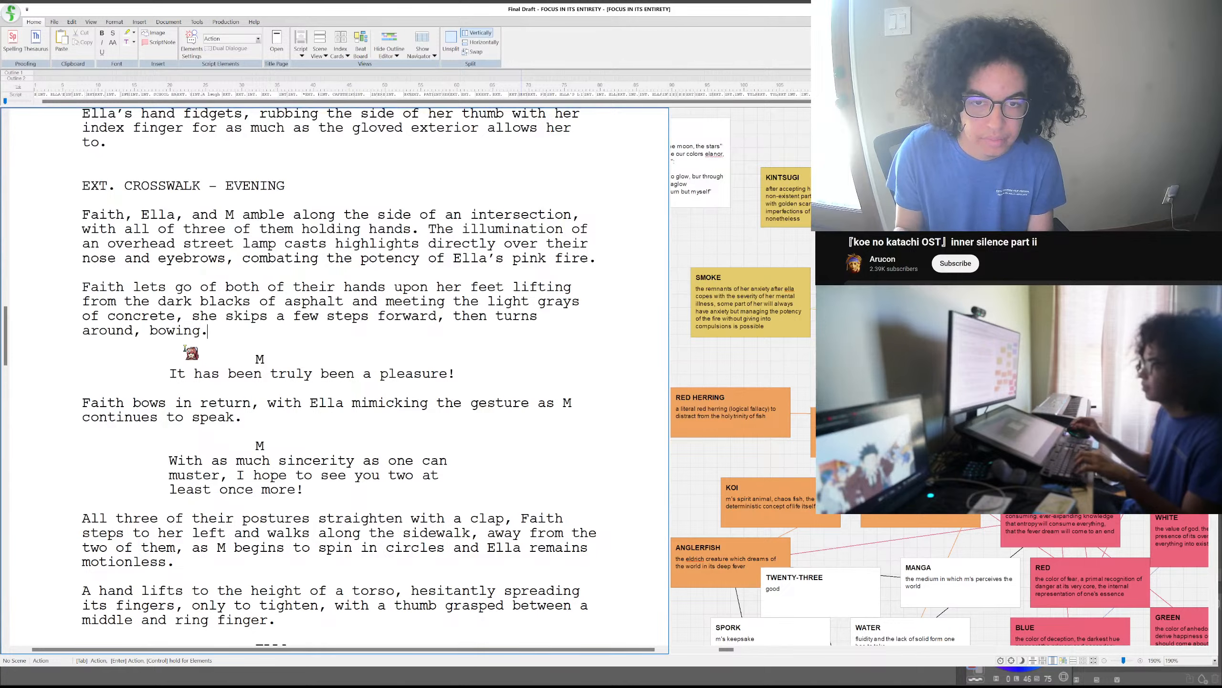
key("Return")
key("BackSpace")
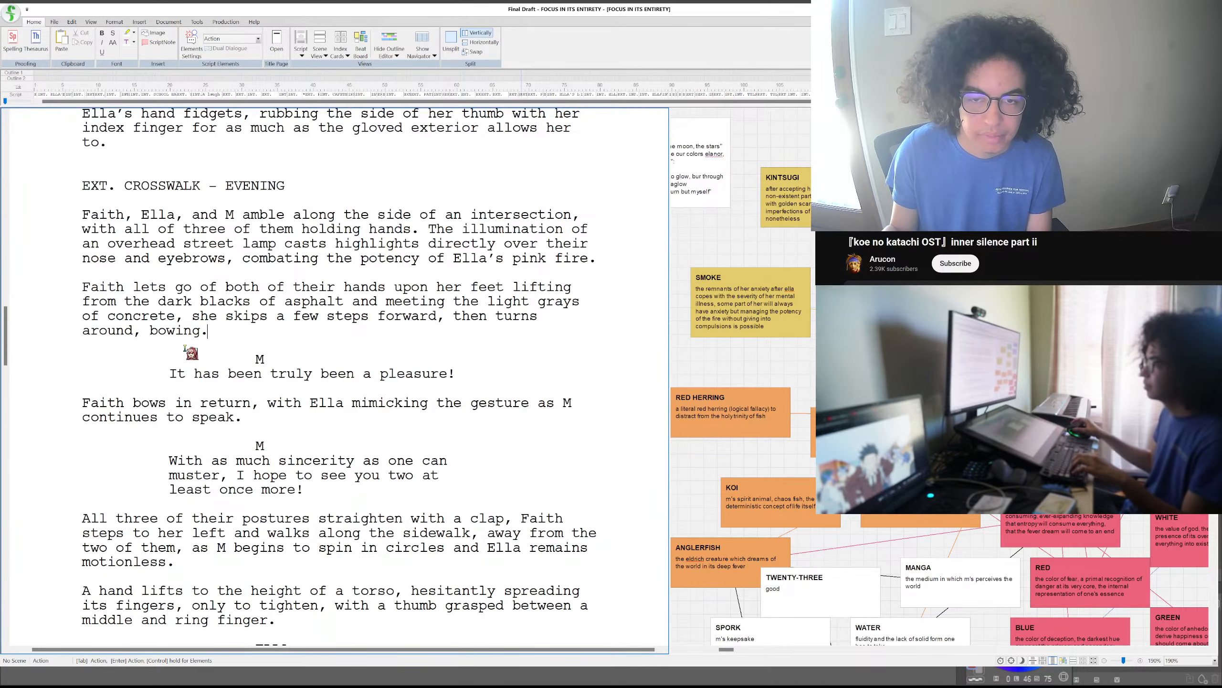
- Replace M's dialogue line "It has been truly been a pleasure!" with "Ki-ki-ki-kii..."
left_click_drag(464, 378, 139, 371)
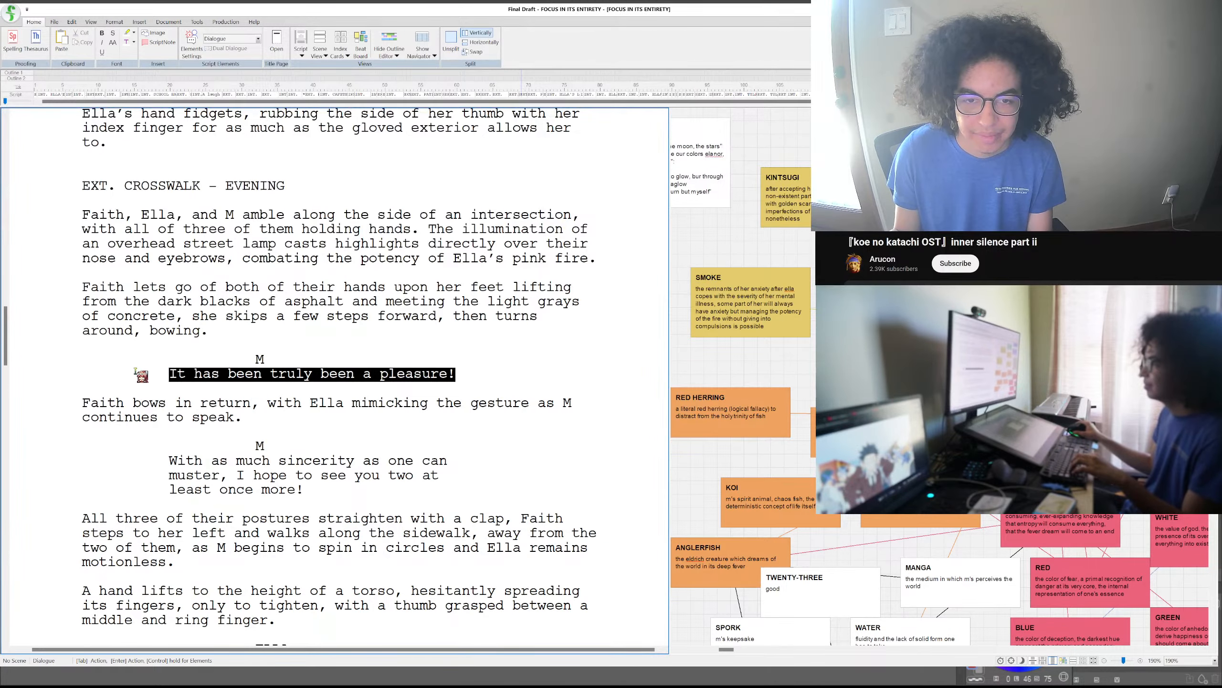
type("Ki-ki-")
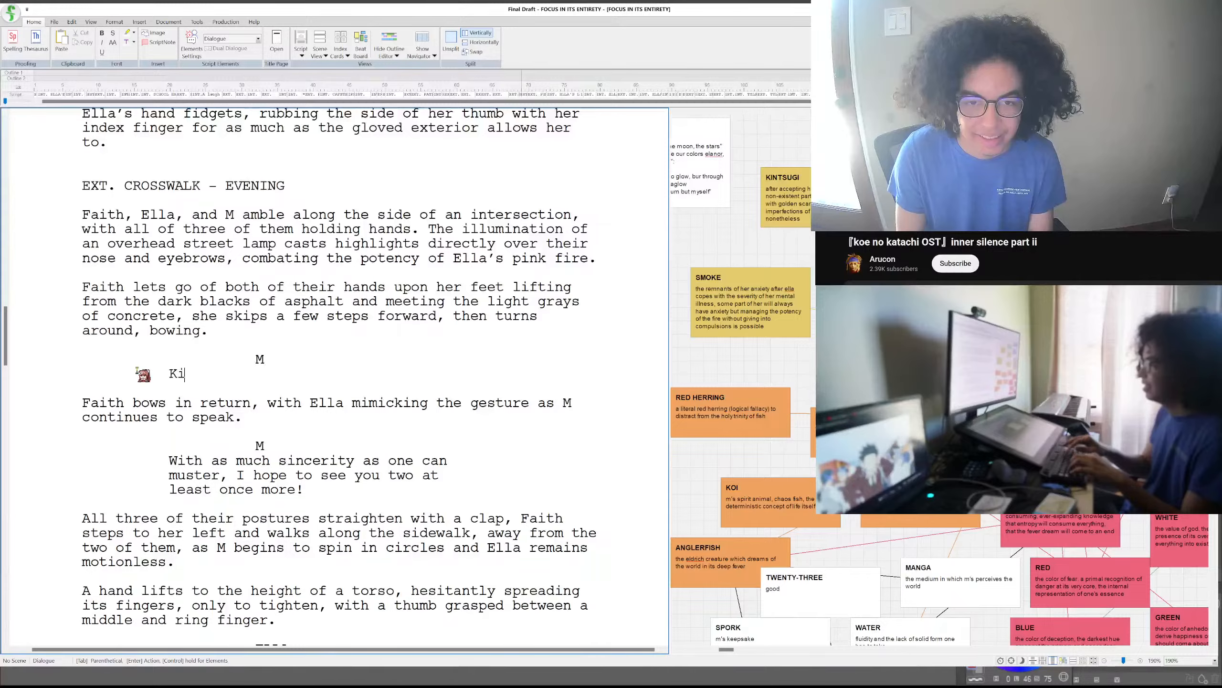
type("ki-ki")
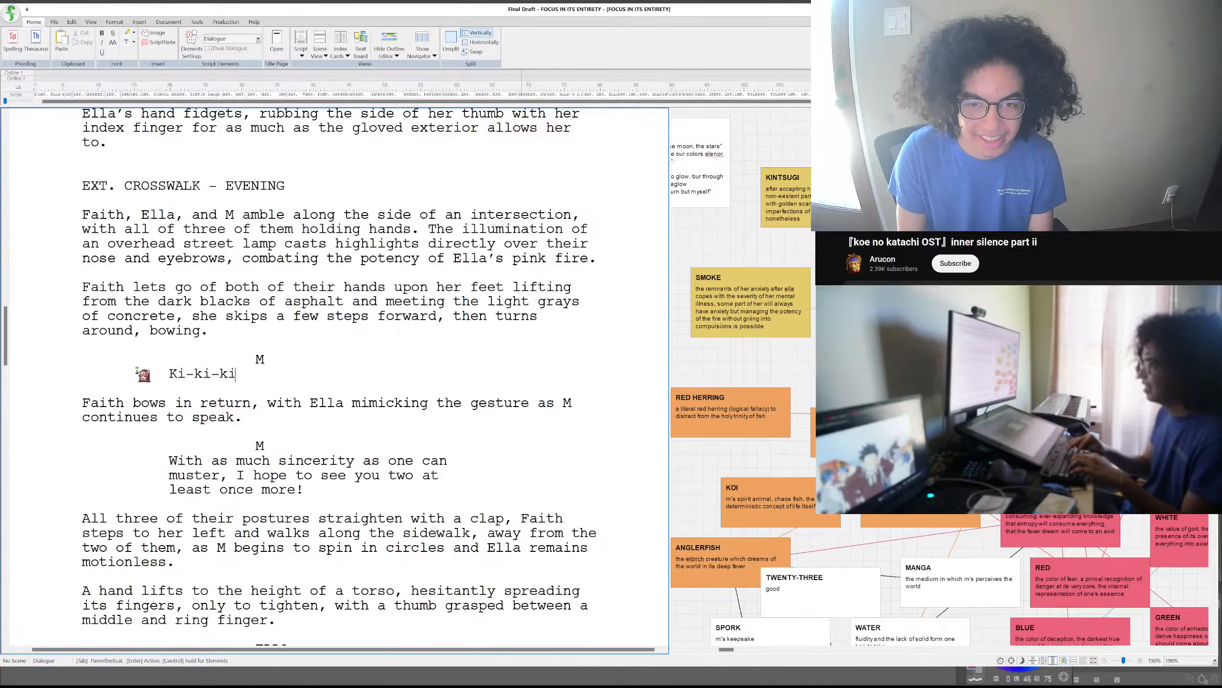
type("i.")
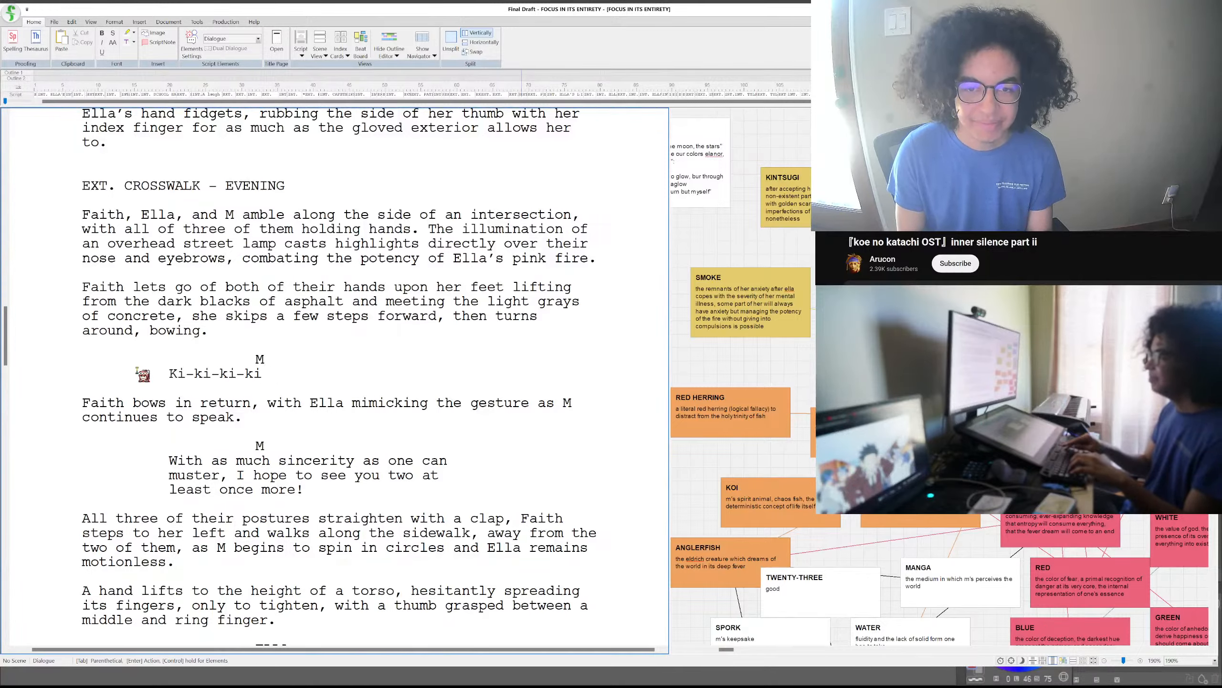
key("BackSpace")
type("i....")
key("BackSpace")
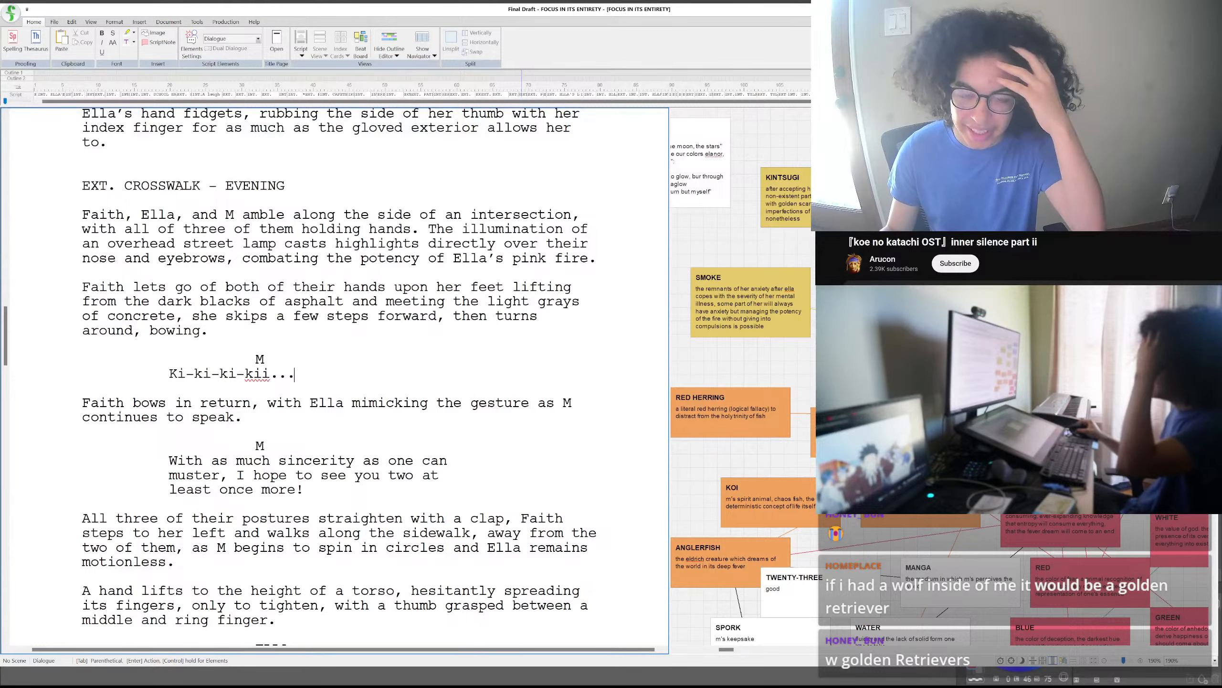
double_click(334, 375)
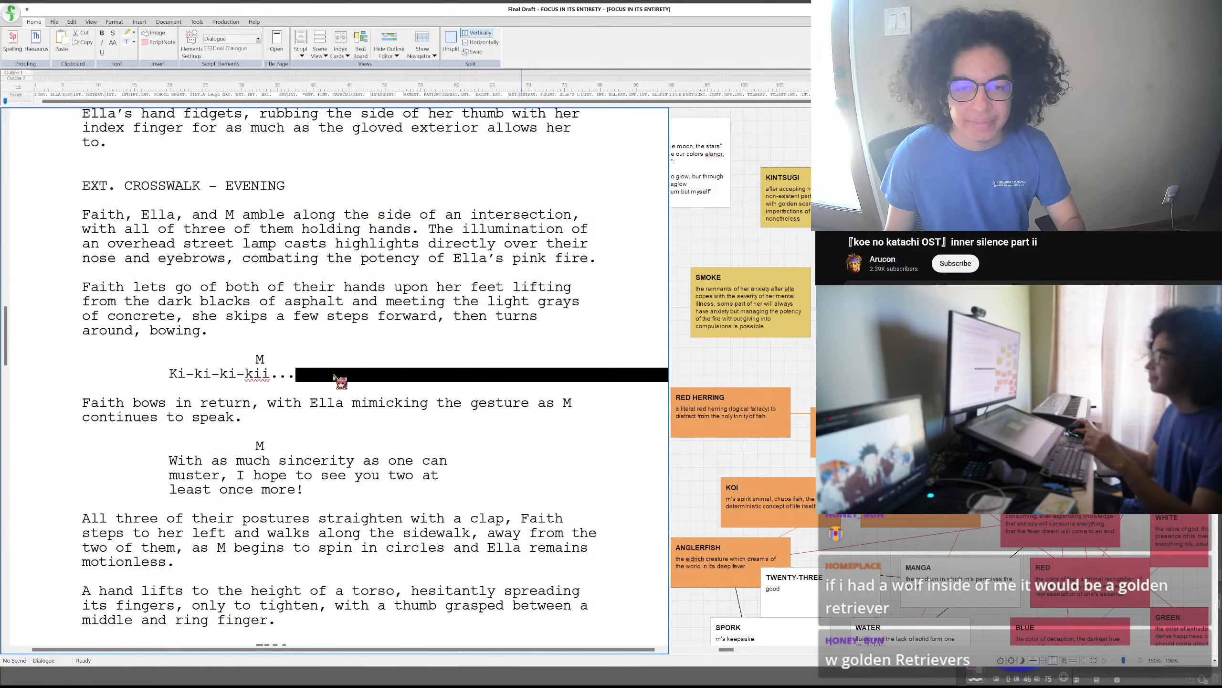
- Start a new action paragraph below M's "Ki-ki-ki-kii..." line with "As Faith pulls"
left_click(334, 374)
key("Return")
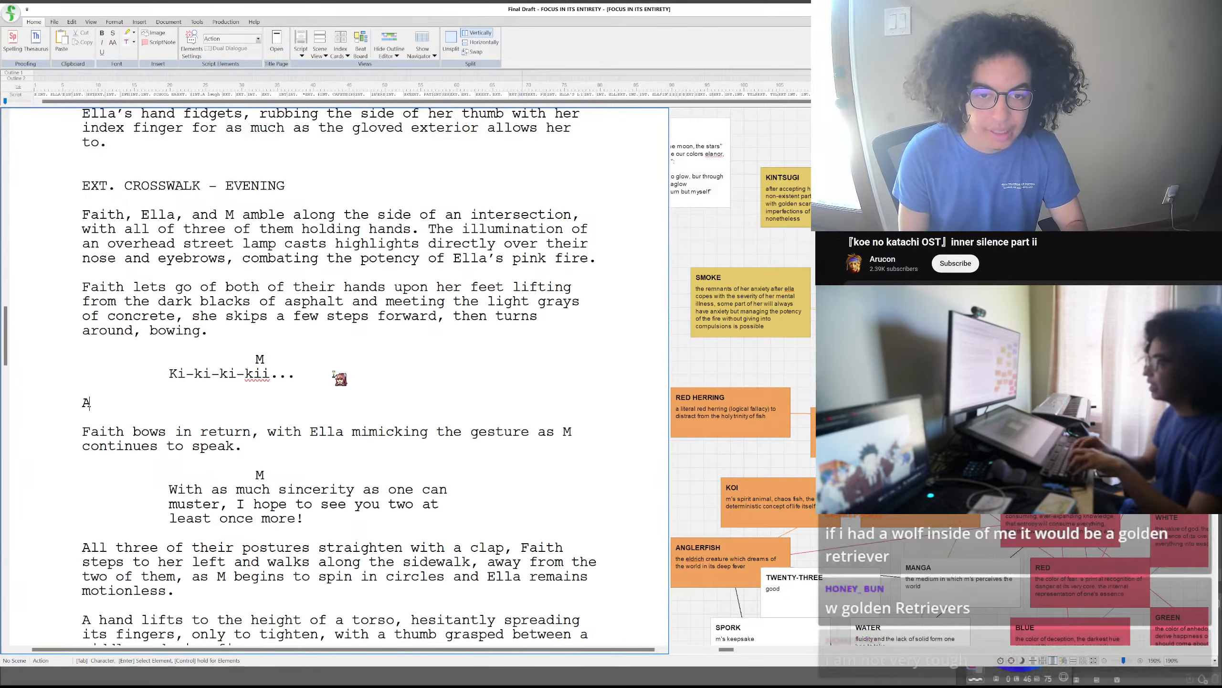
type("As Faith pulls")
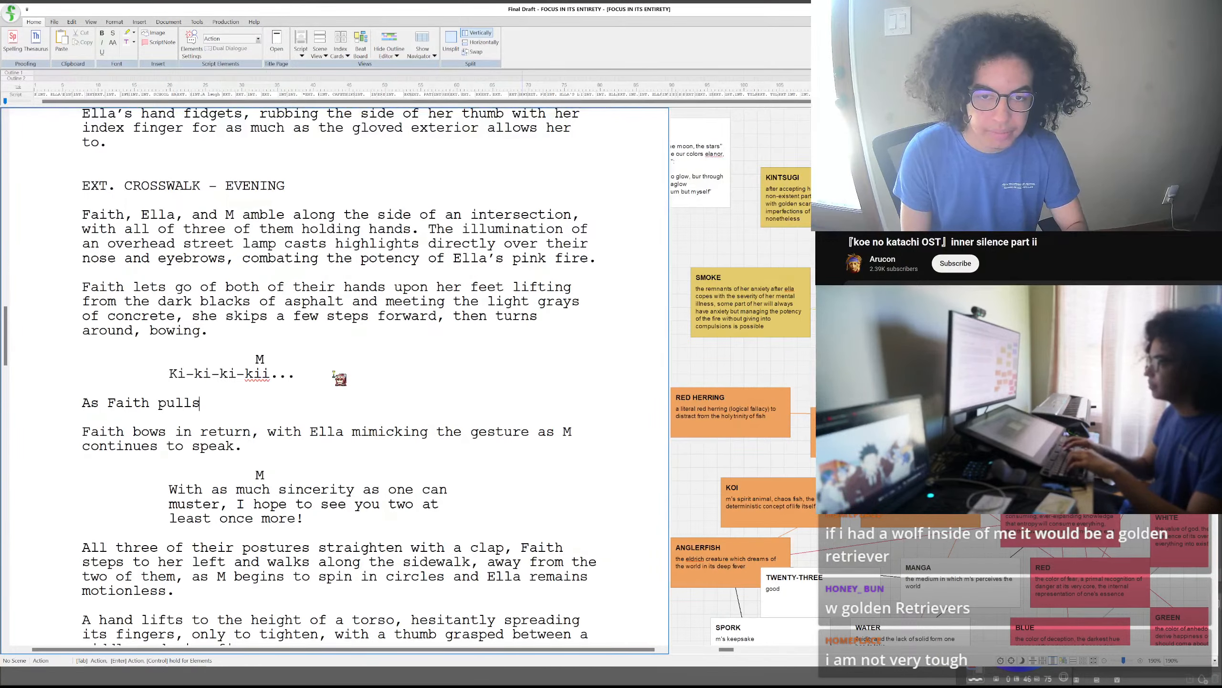
key("BackSpace")
key("BackSpace")
key("BackSpace")
key("BackSpace")
key("BackSpace")
type("uns")
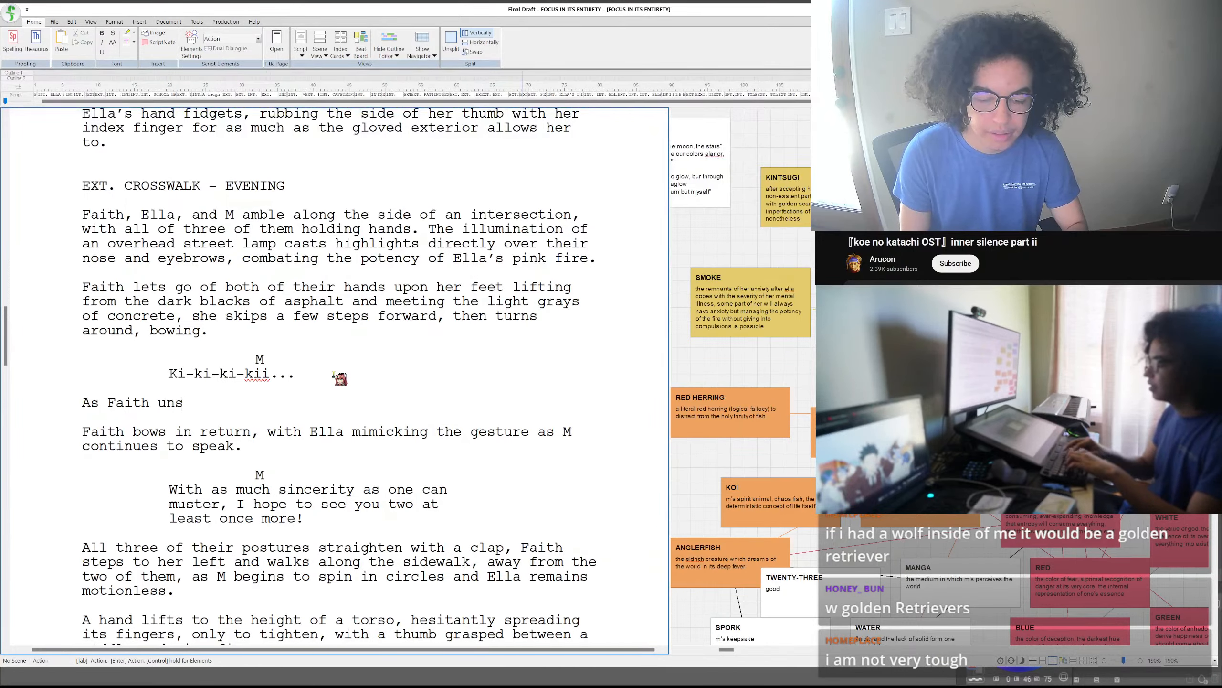
type("traps")
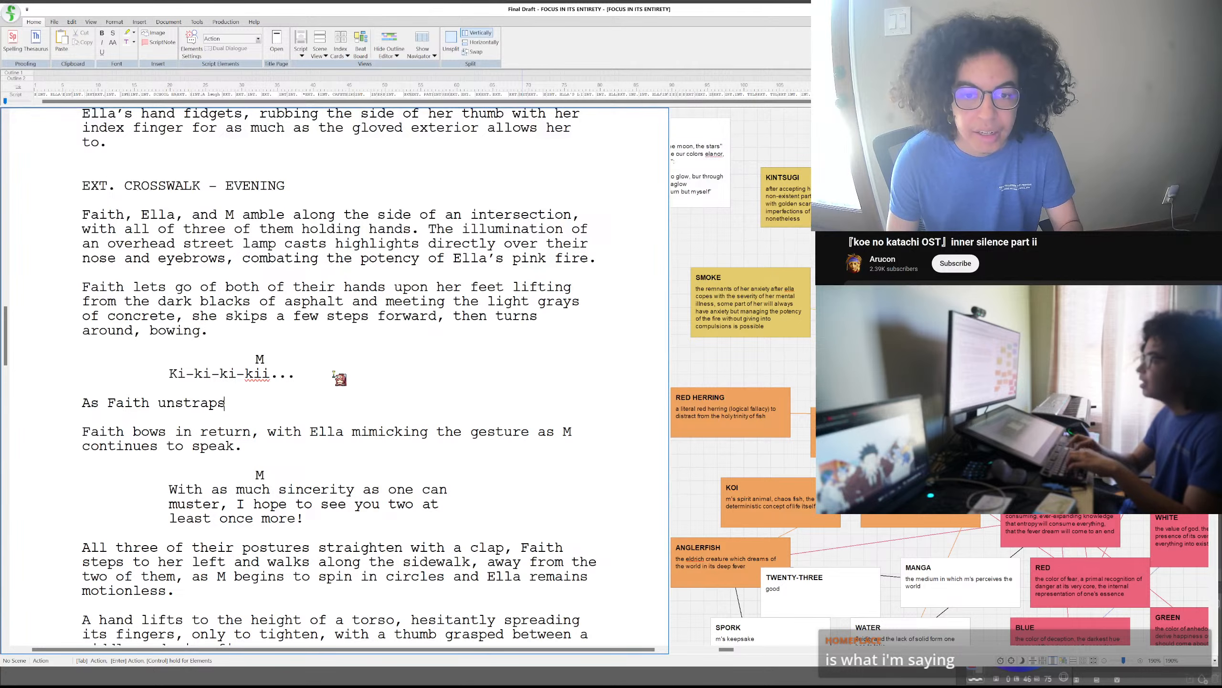
key("BackSpace")
key("BackSpace")
key("BackSpace")
key("BackSpace")
key("BackSpace")
key("BackSpace")
key("BackSpace")
key("BackSpace")
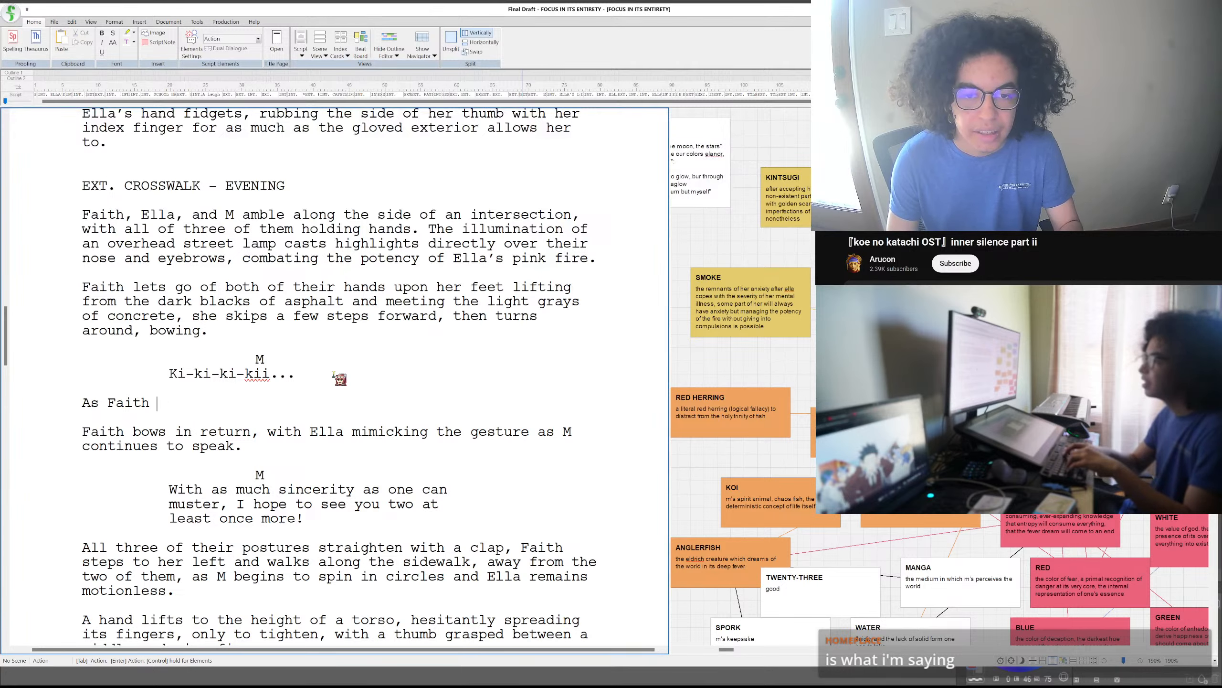
key("BackSpace")
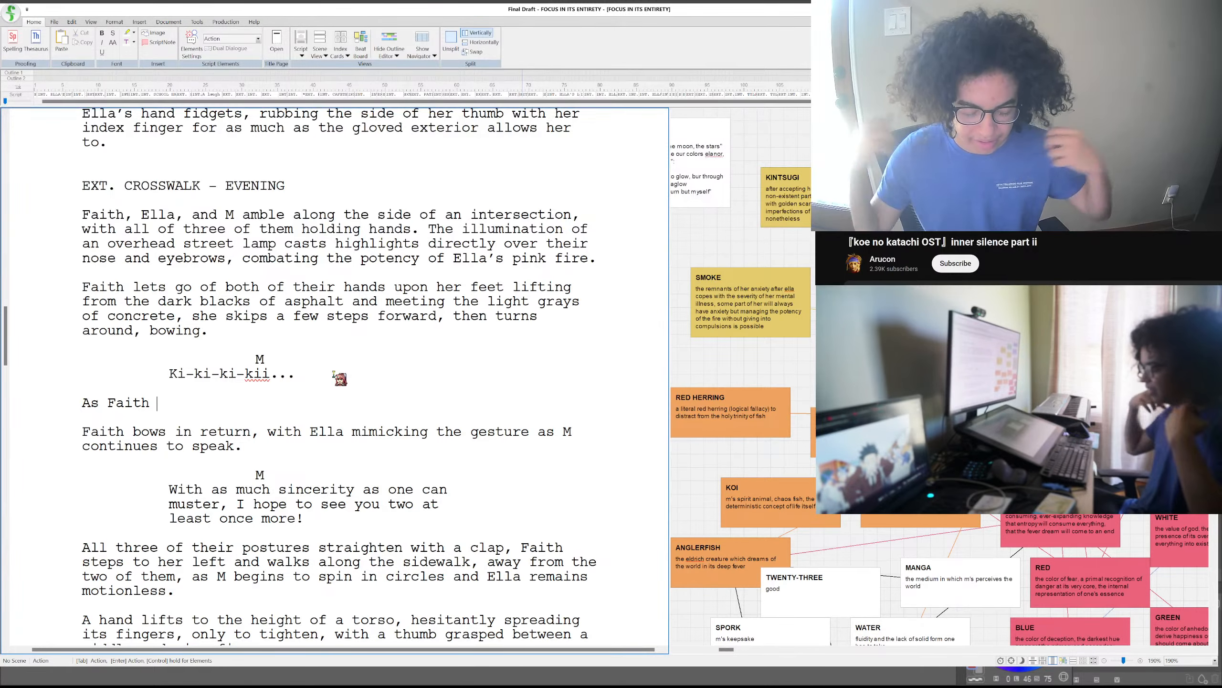
type("pulls of")
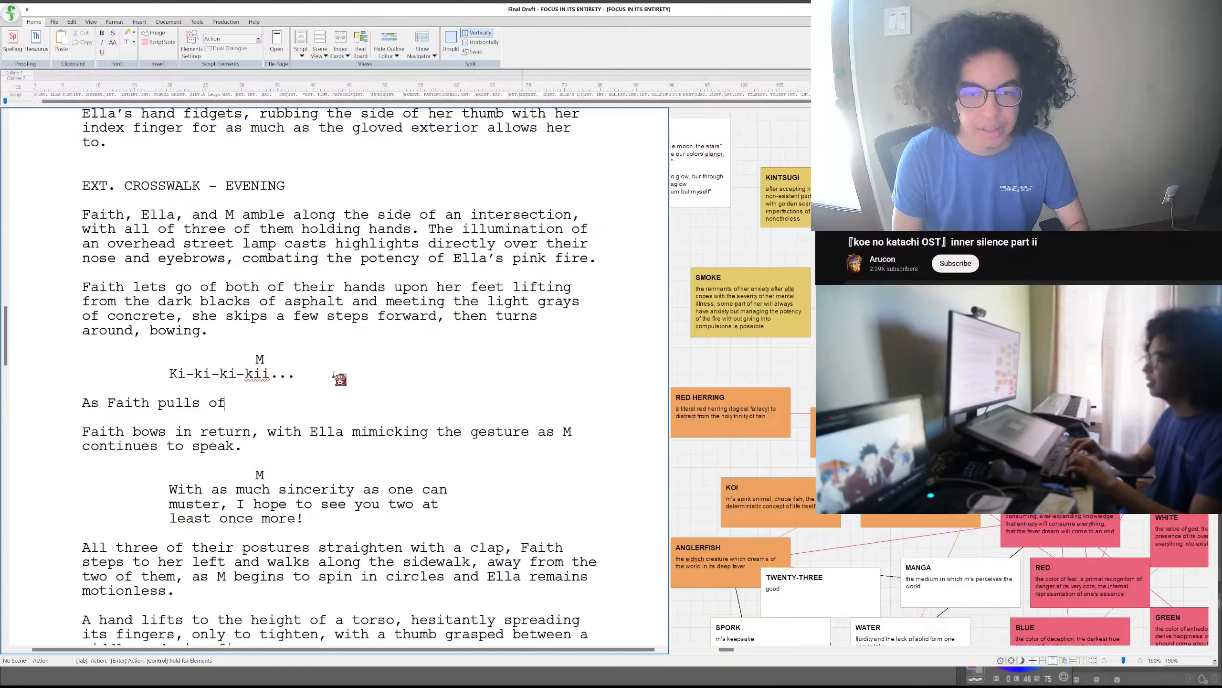
type("f the straps of her backpack off")
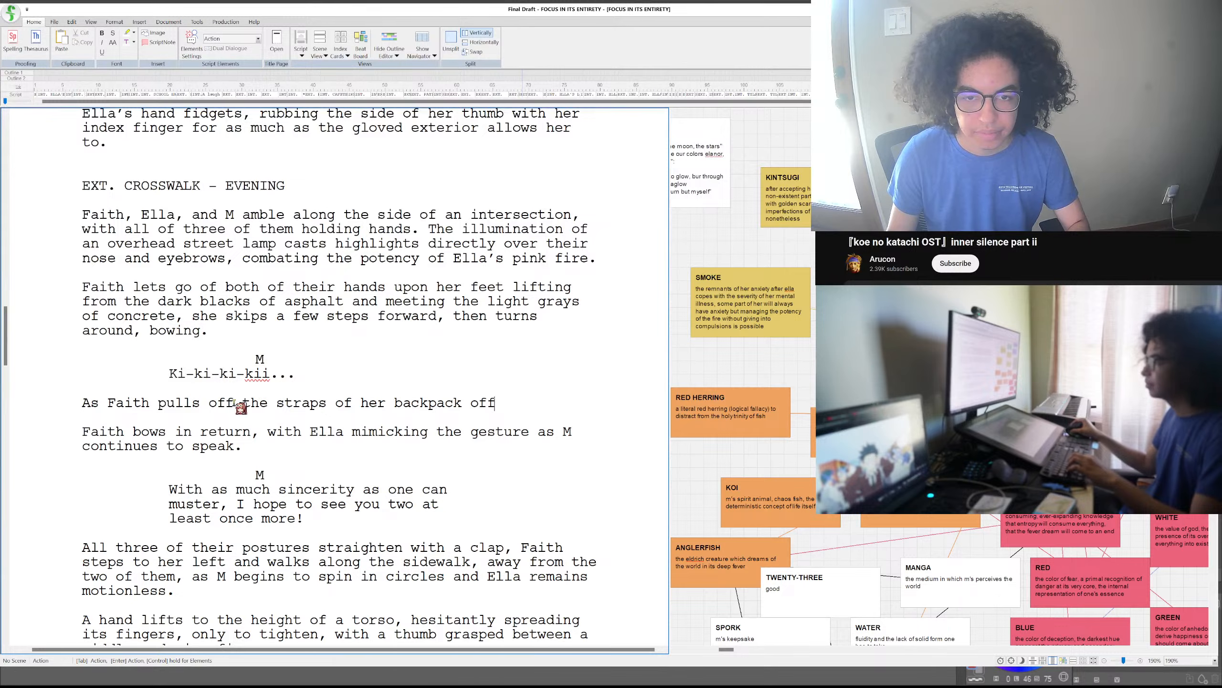
- Continue the new action line after "pulls" with "the straps of her backpack off", removing the redundant first "off"
left_click_drag(234, 404, 211, 408)
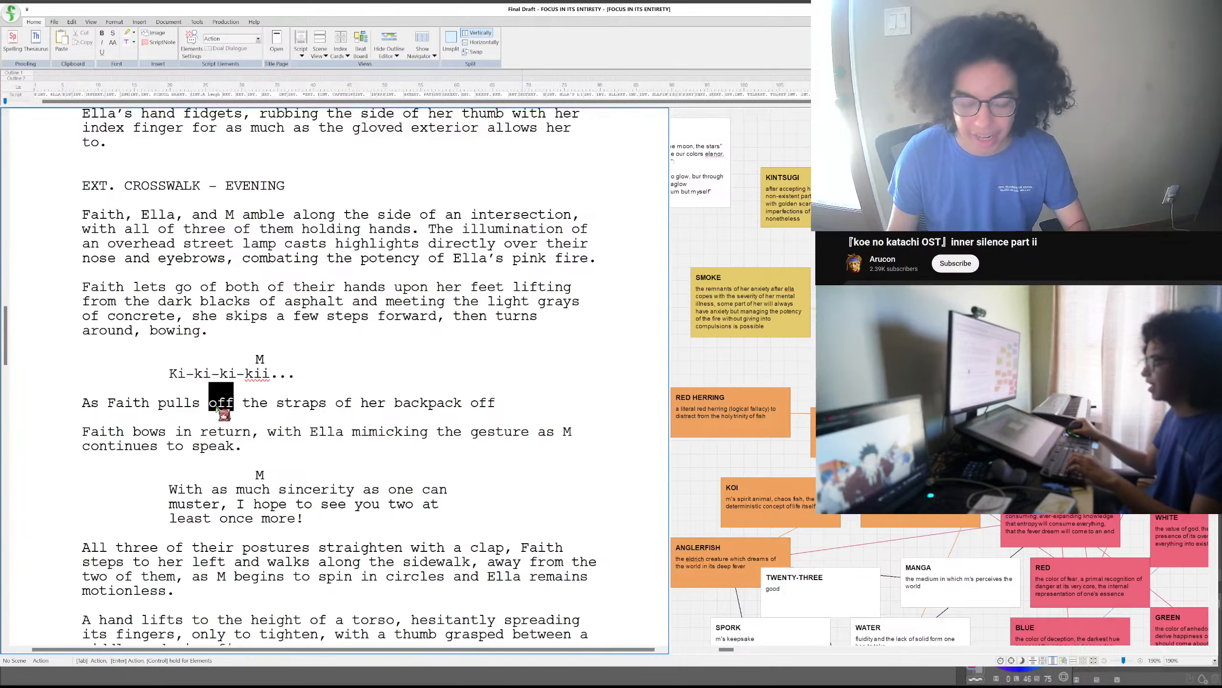
key("BackSpace")
key("BackSpace")
key("BackSpace")
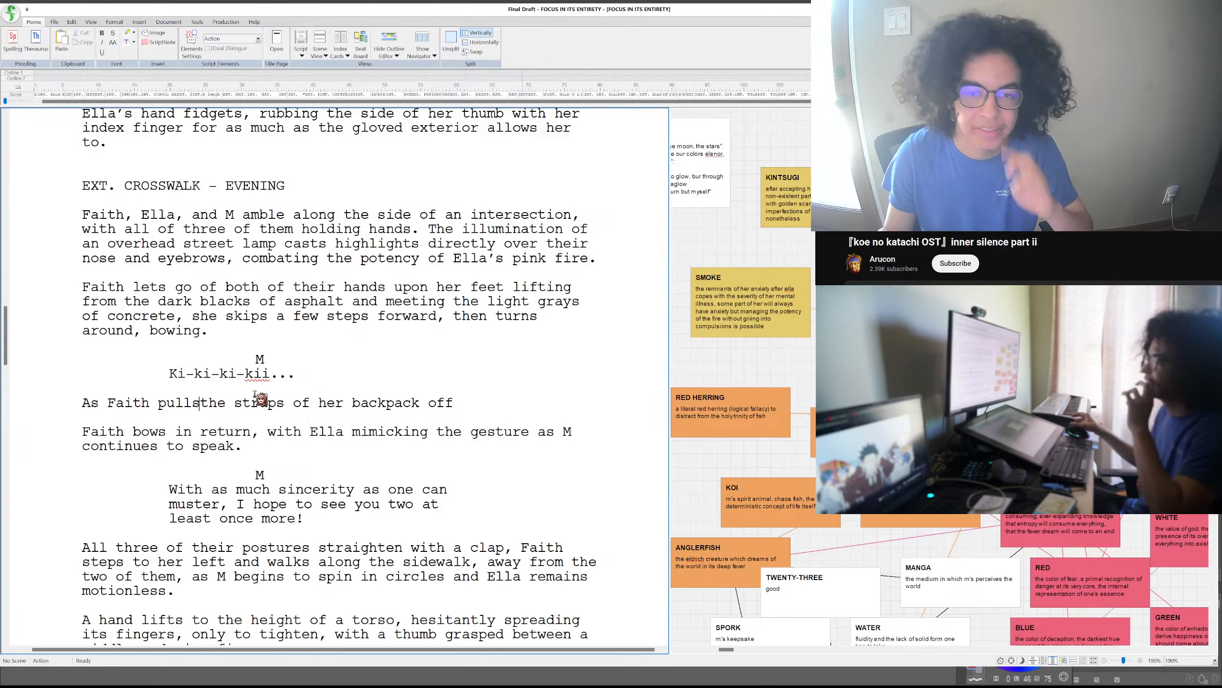
- Extend the action line after "backpack off" with "her shoulders, M"
left_click(479, 404)
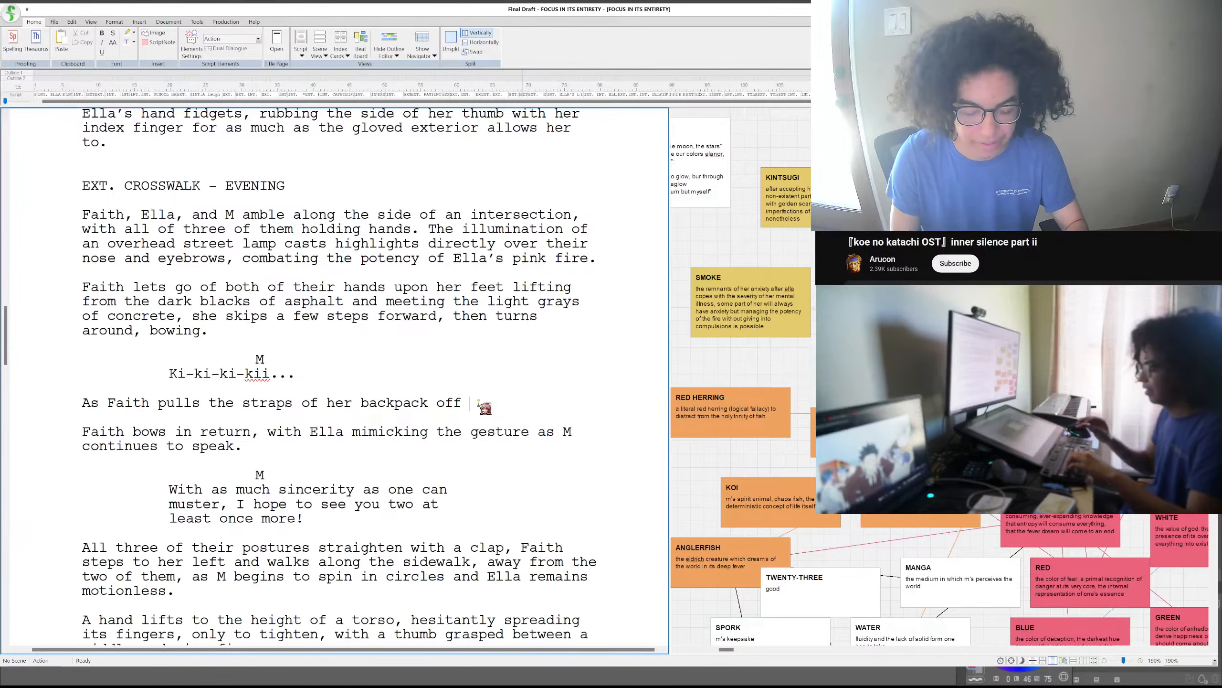
type("her shouldres")
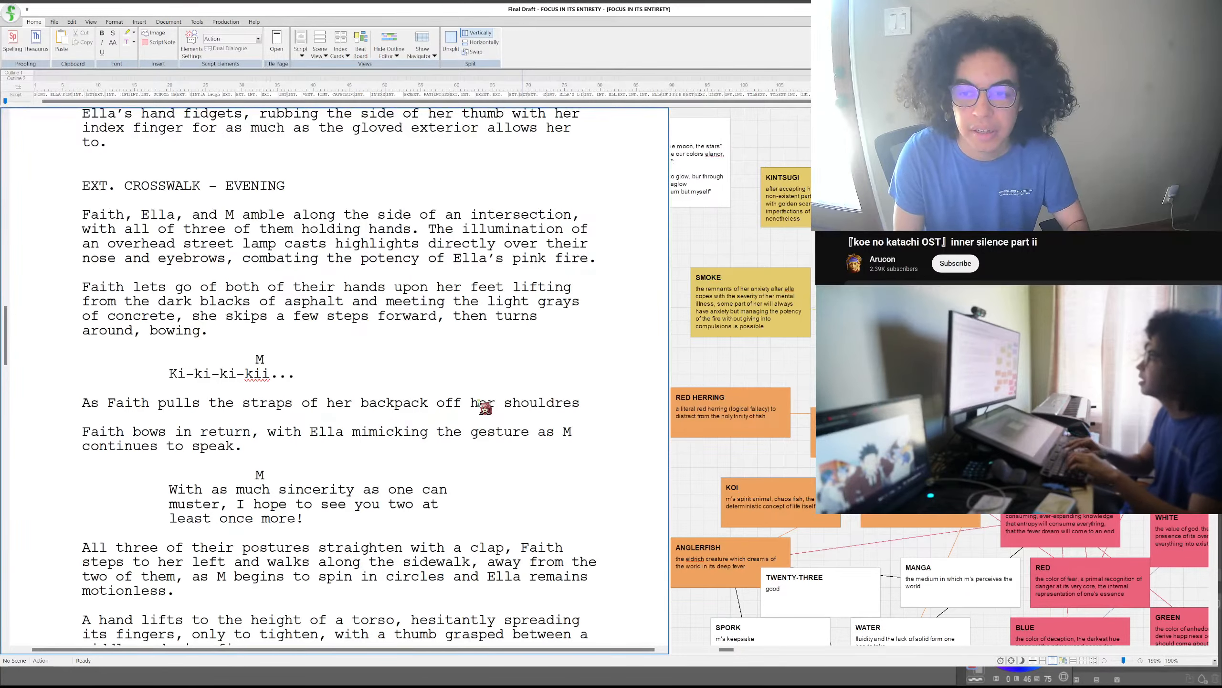
key("BackSpace")
key("BackSpace")
key("BackSpace")
type("ers, M")
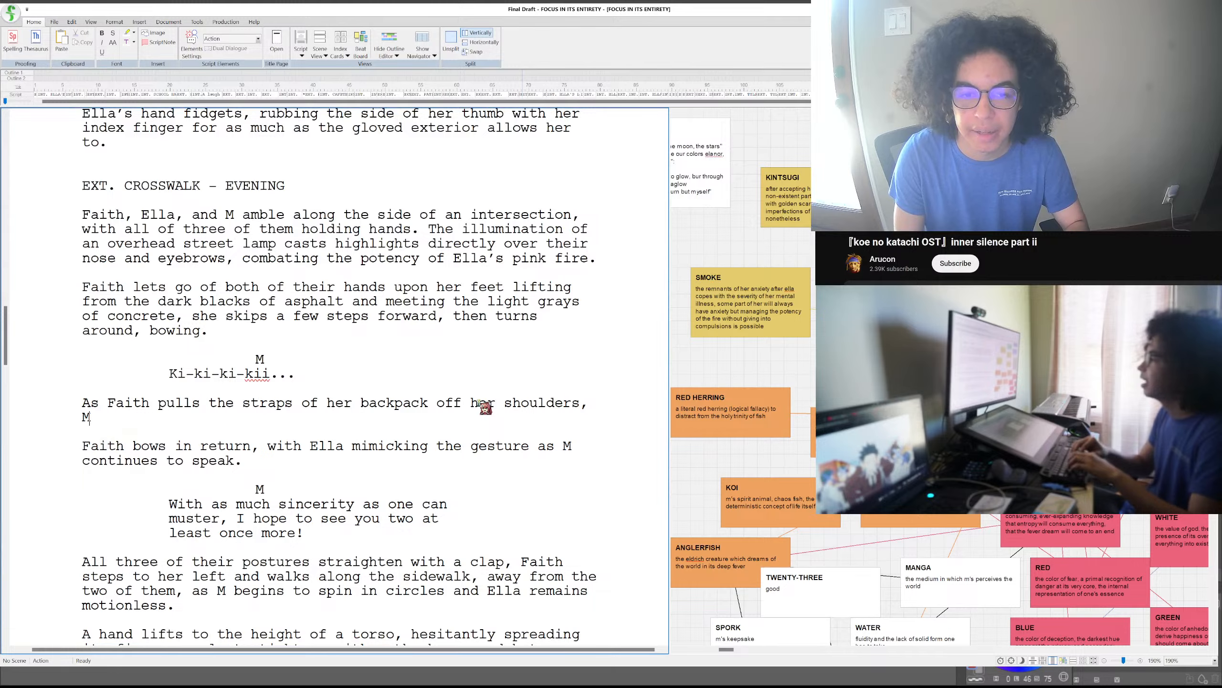
- Rework the paragraph's opening to read "As Faith's posture straightens and she pulls"
left_click(158, 403)
key("BackSpace")
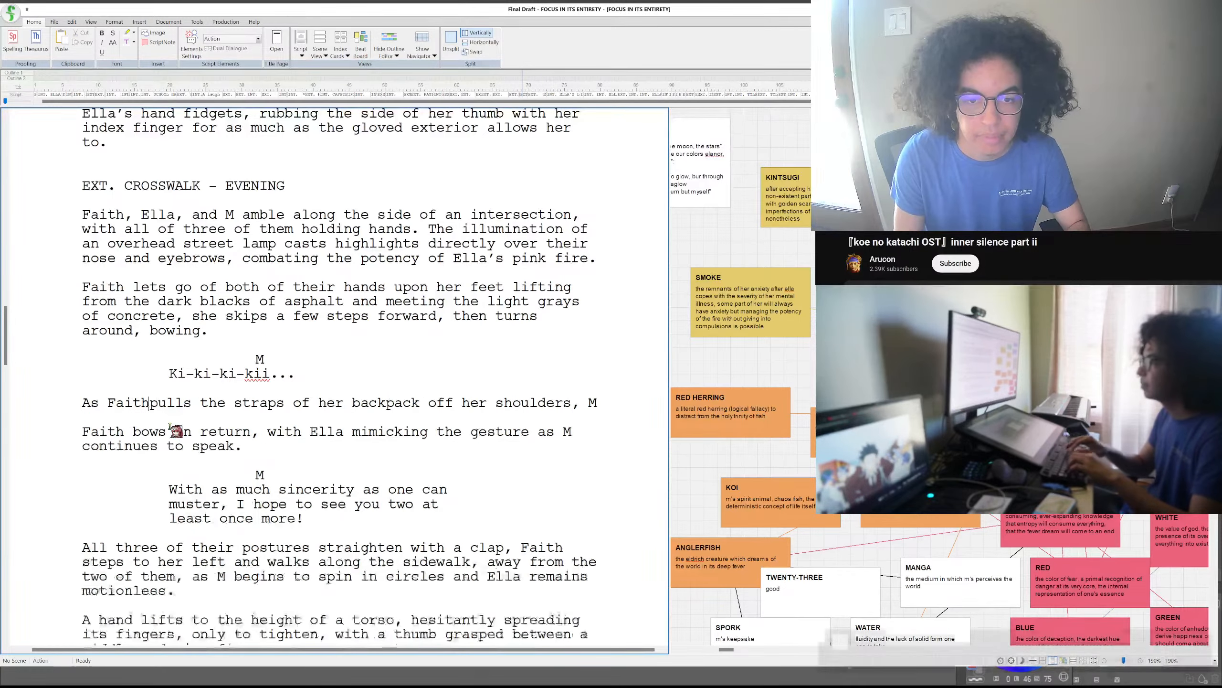
type("'s ")
type("posture ")
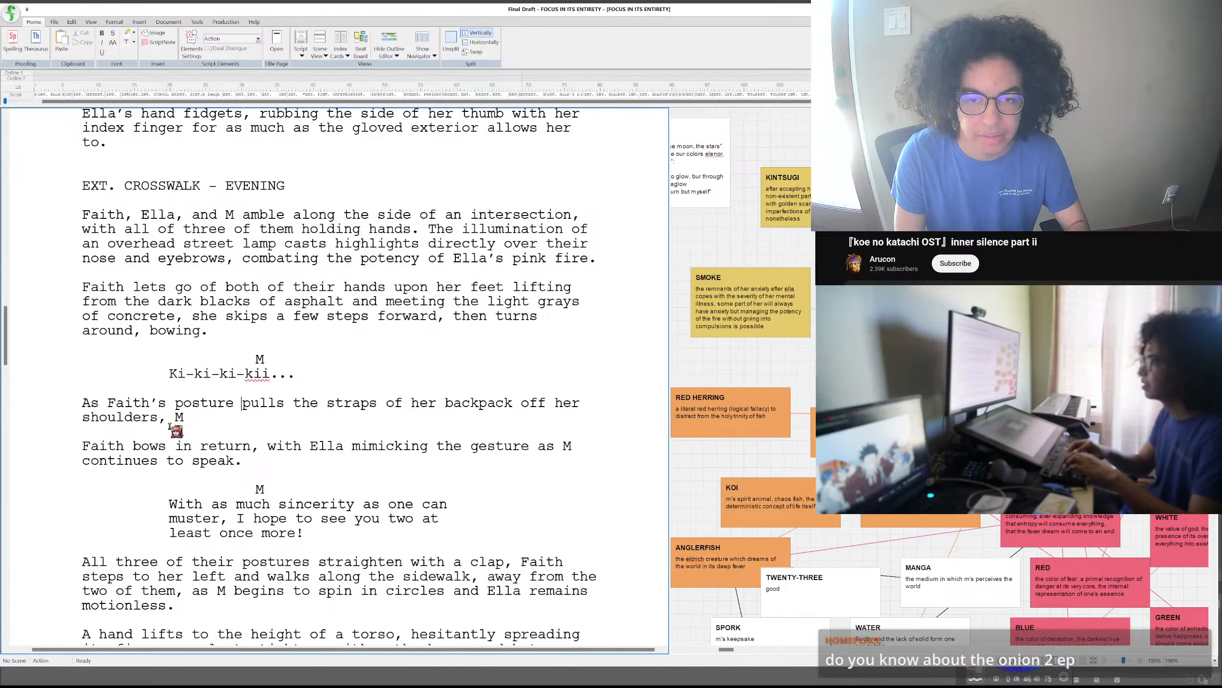
type("straightens and")
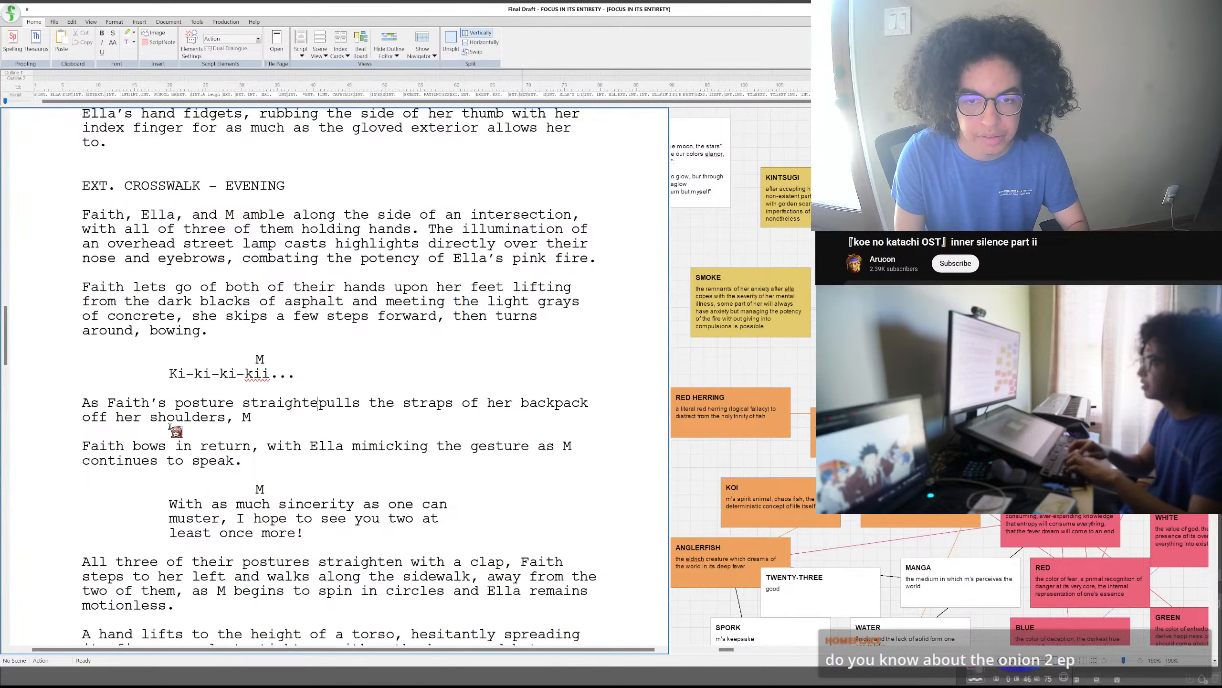
type(" she")
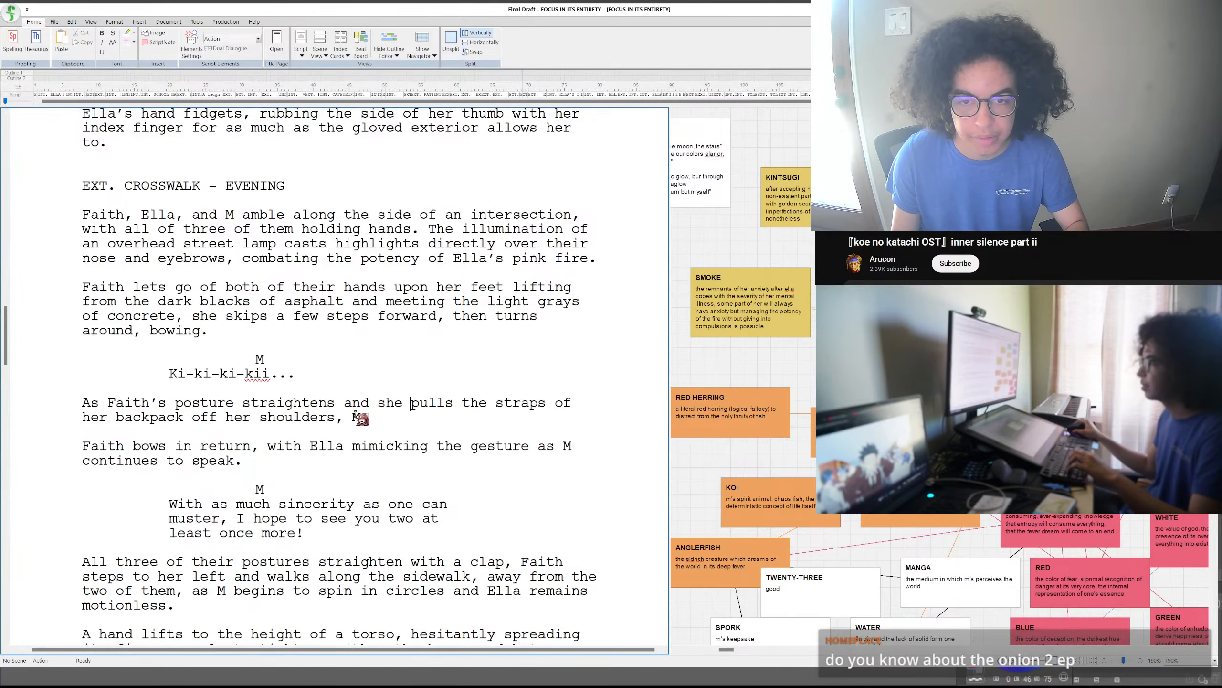
- Continue the paragraph after its closing "M" with "taps their fingers in a sequential pattern"
double_click(385, 420)
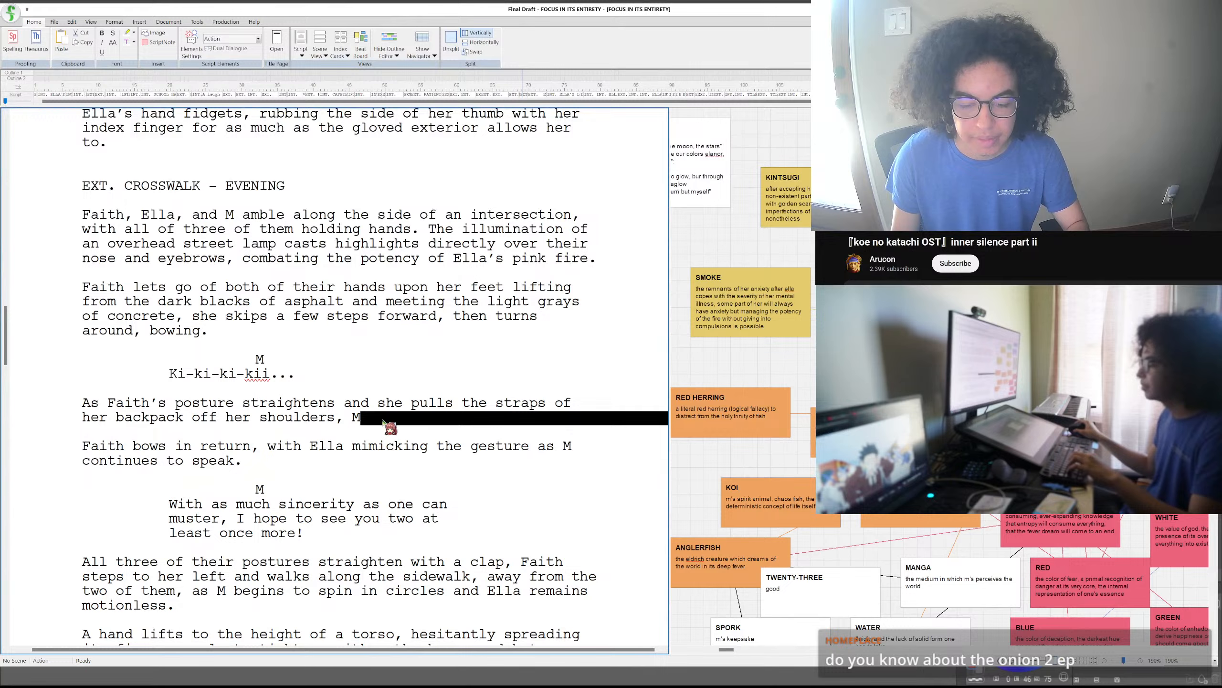
left_click(387, 421)
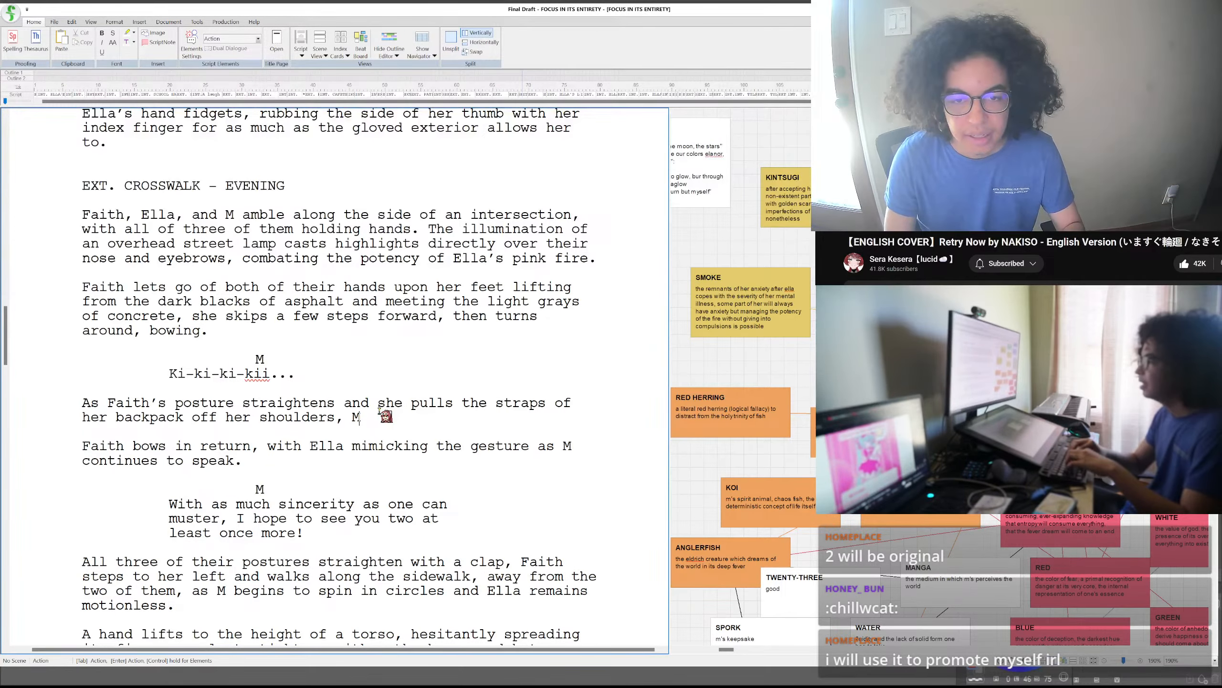
double_click(380, 415)
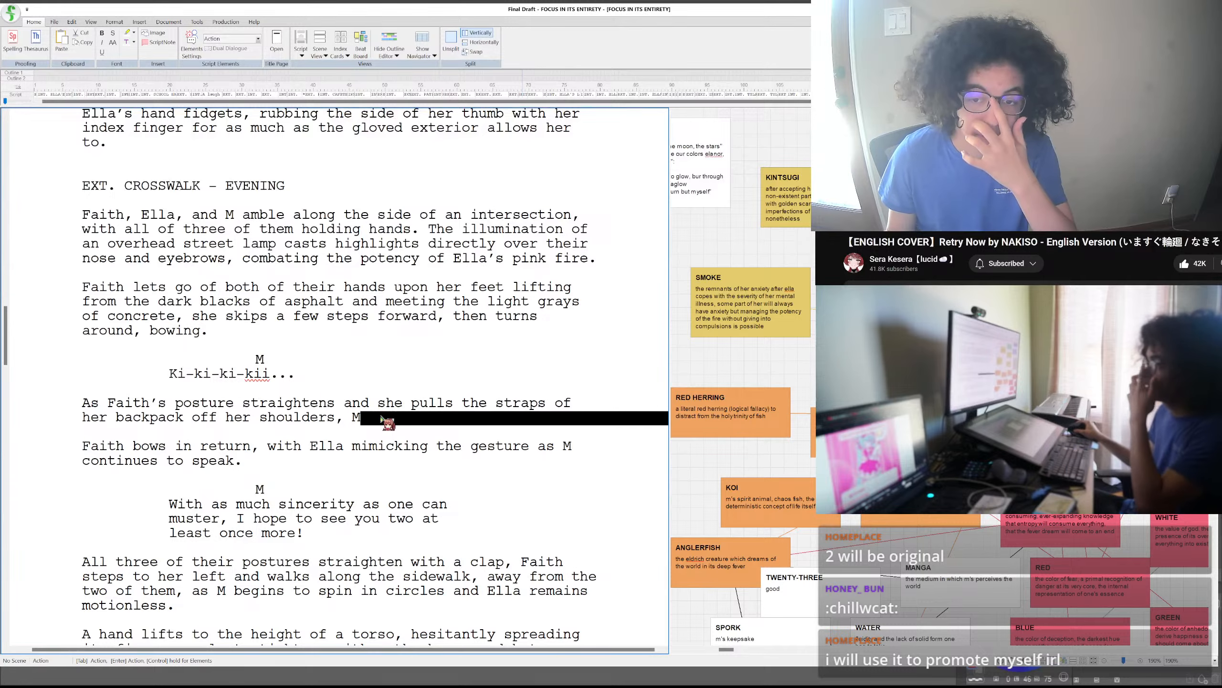
left_click(380, 415)
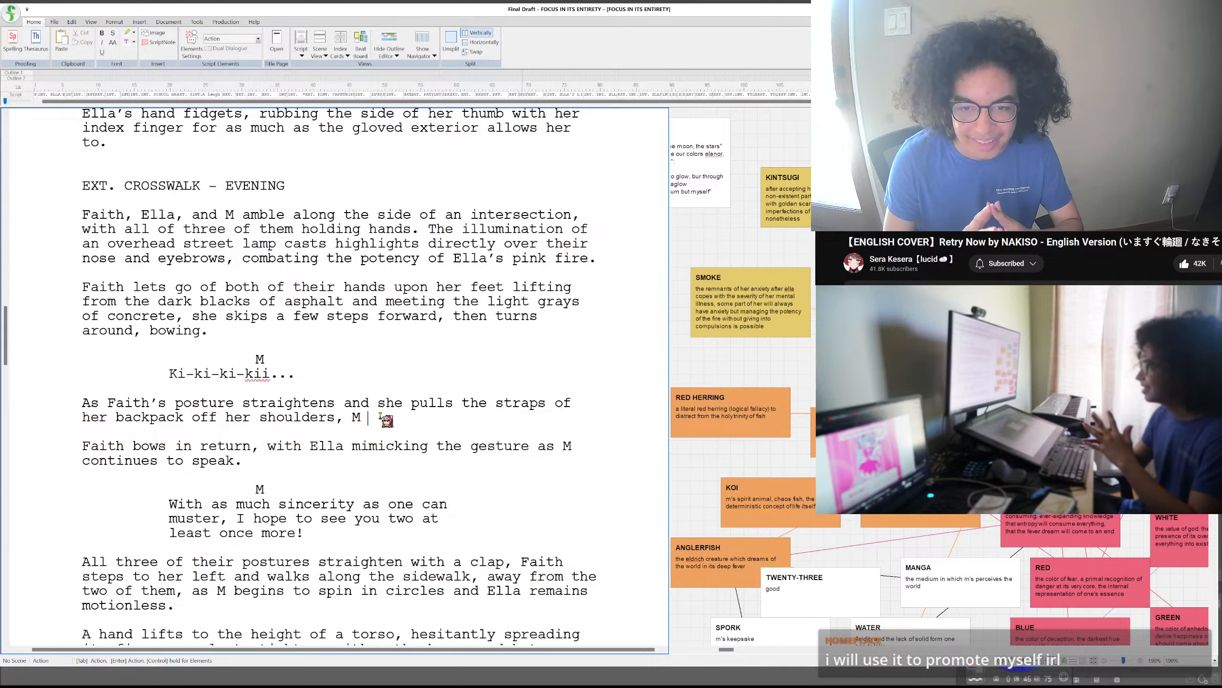
type("ips their fi")
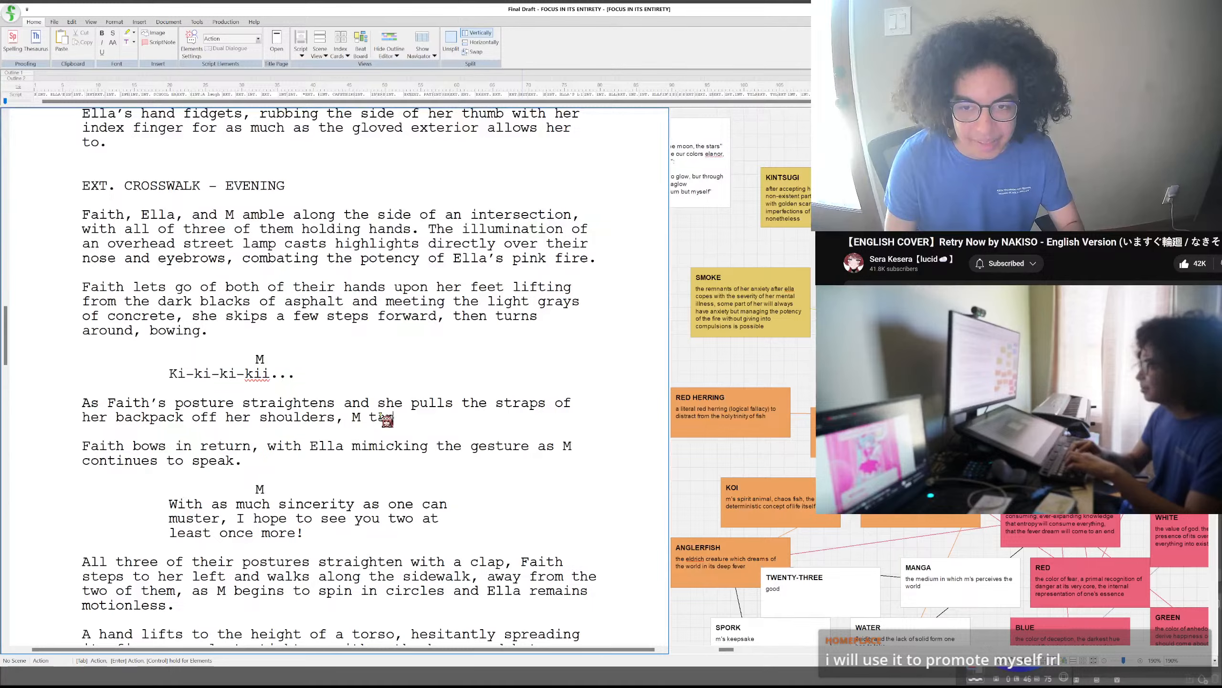
type("ngers")
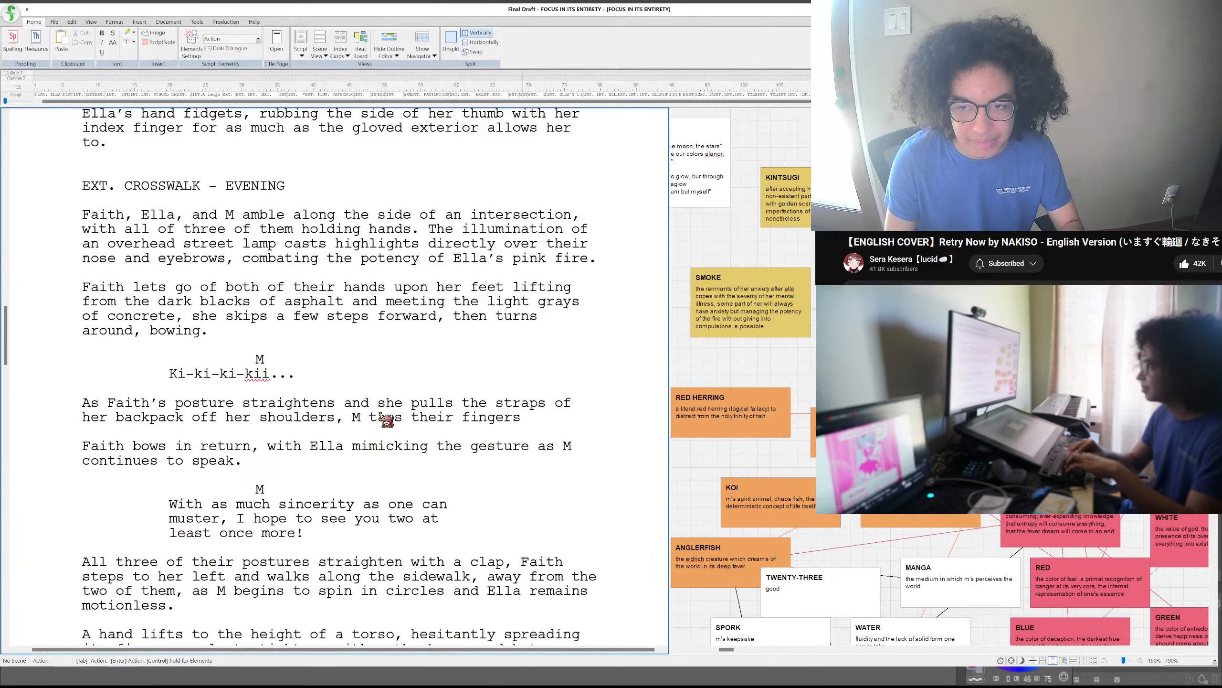
type(" in")
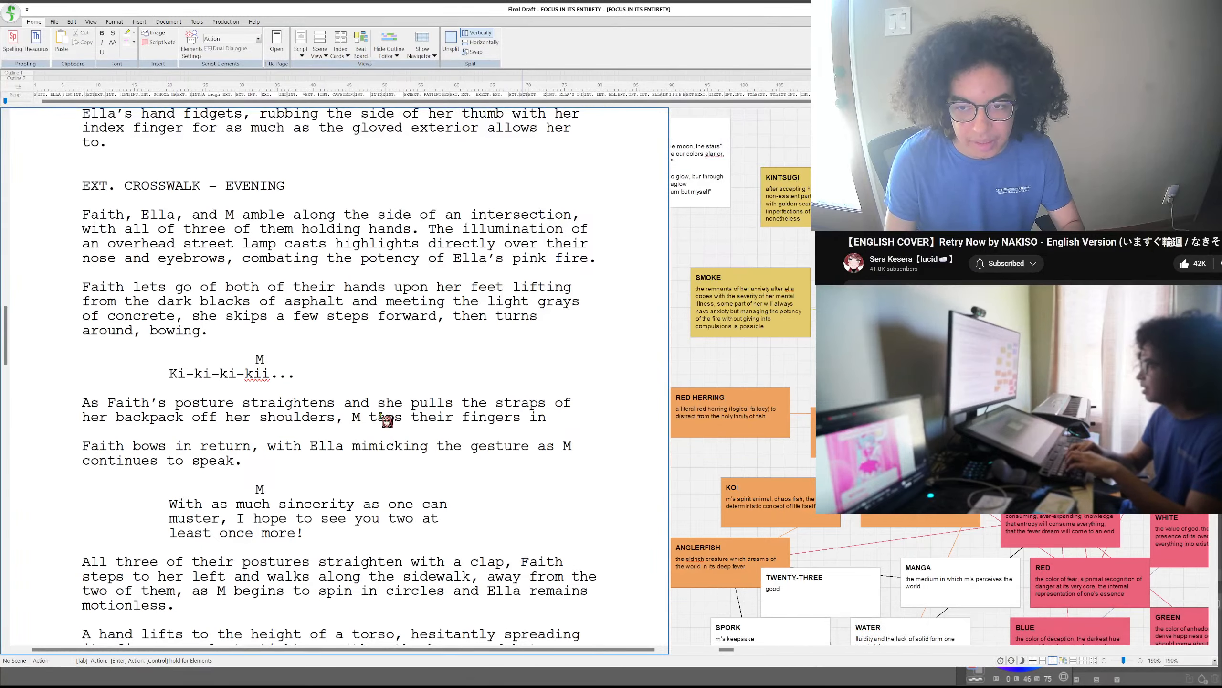
type(" a sequenc")
key("BackSpace")
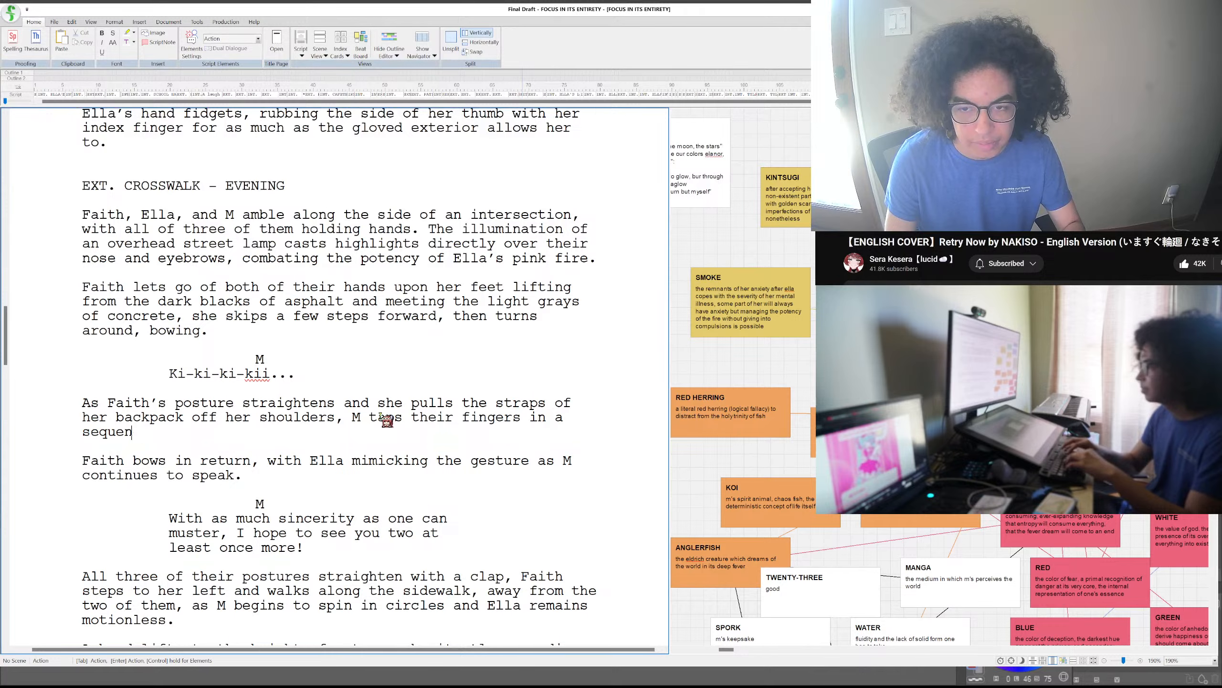
type("tial pattern")
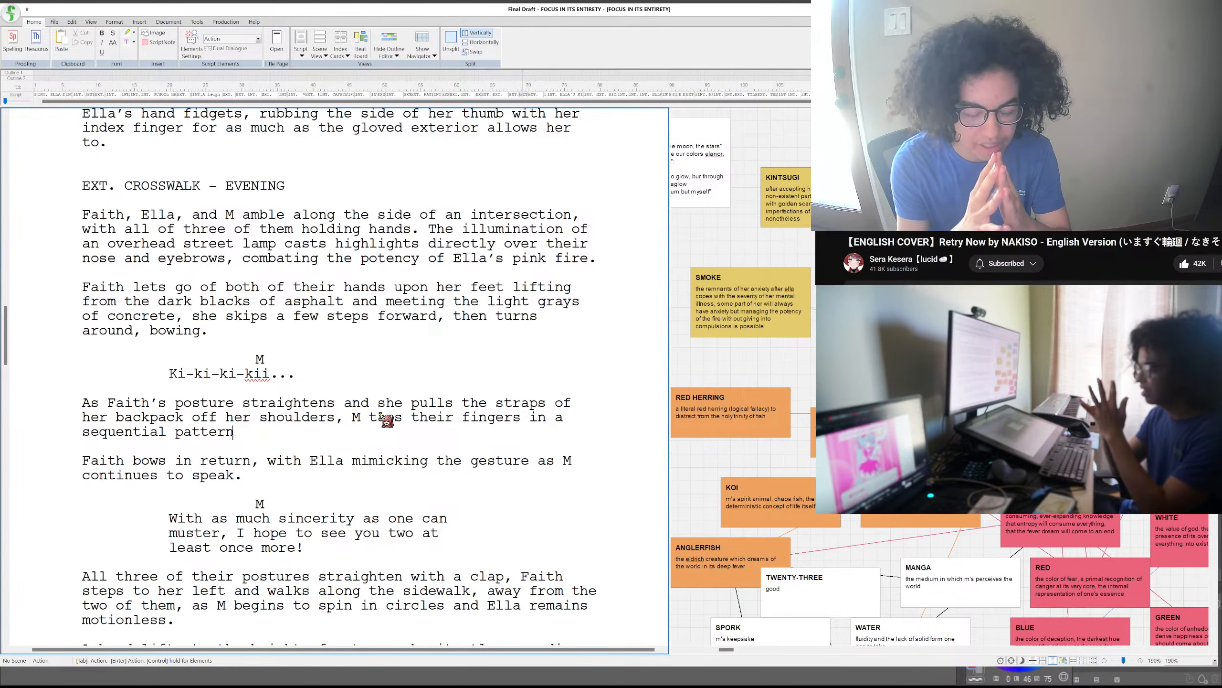
- Rewrite the sentence's ending after "sequential" as "pattern, spread out individually."
key("BackSpace")
key("BackSpace")
key("BackSpace")
key("BackSpace")
key("BackSpace")
key("BackSpace")
key("BackSpace")
key("BackSpace")
key("BackSpace")
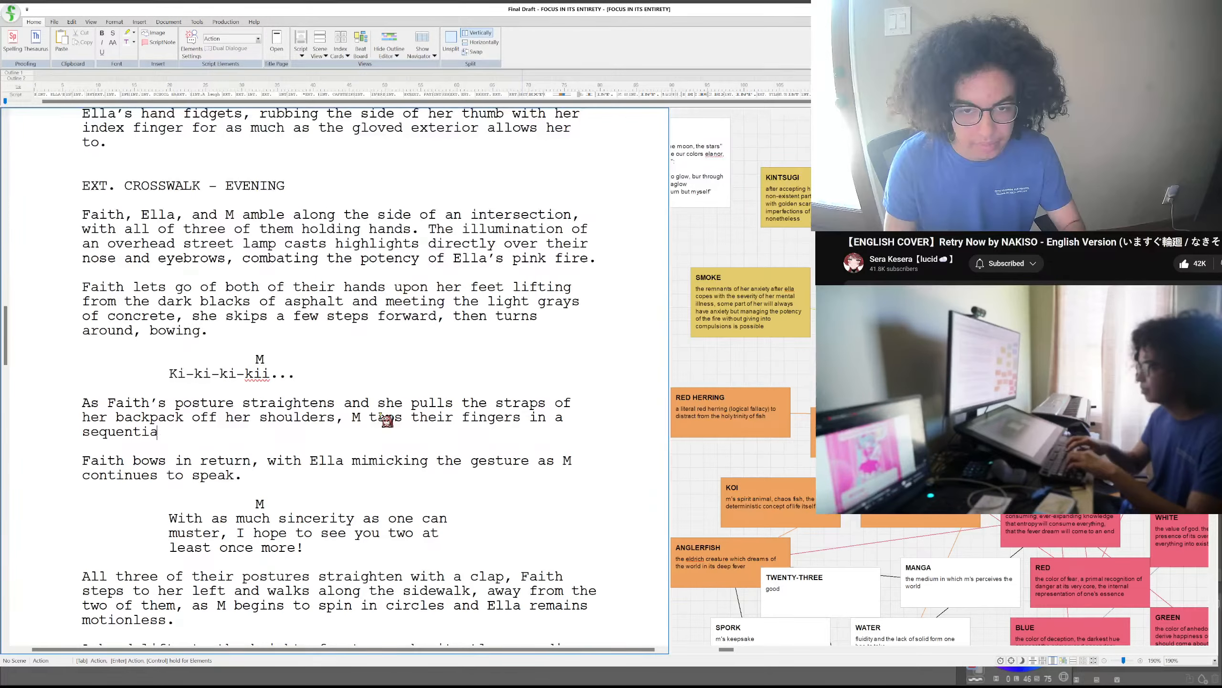
type("l,")
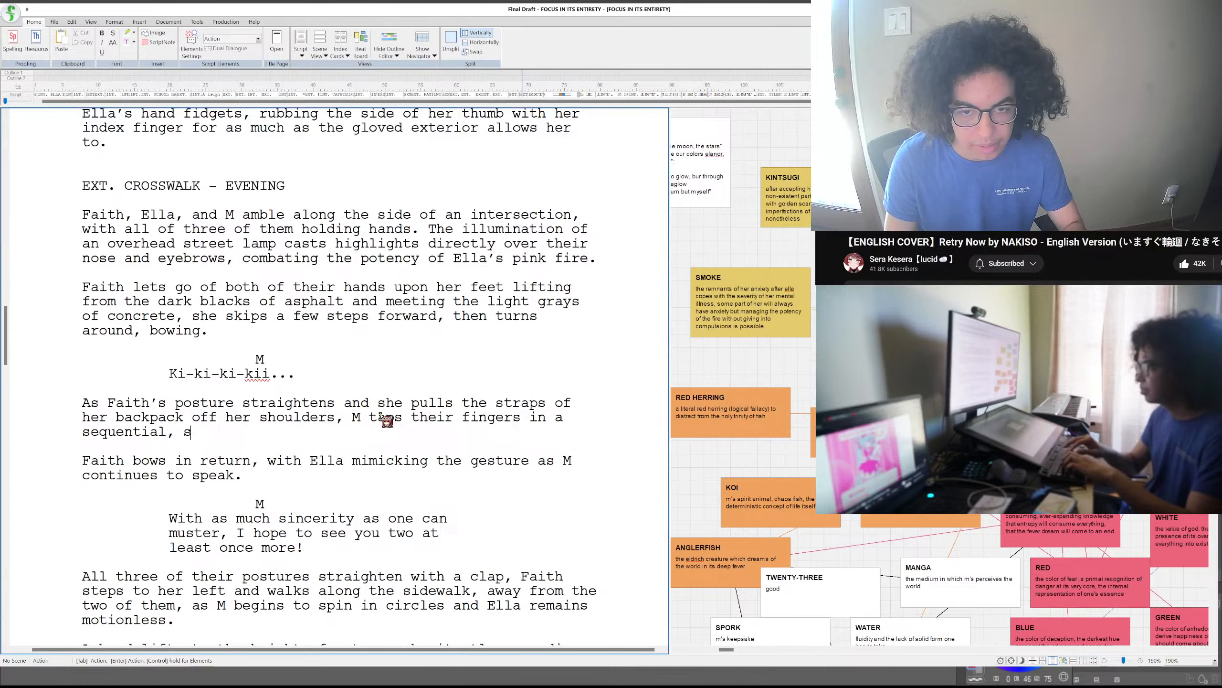
key("BackSpace")
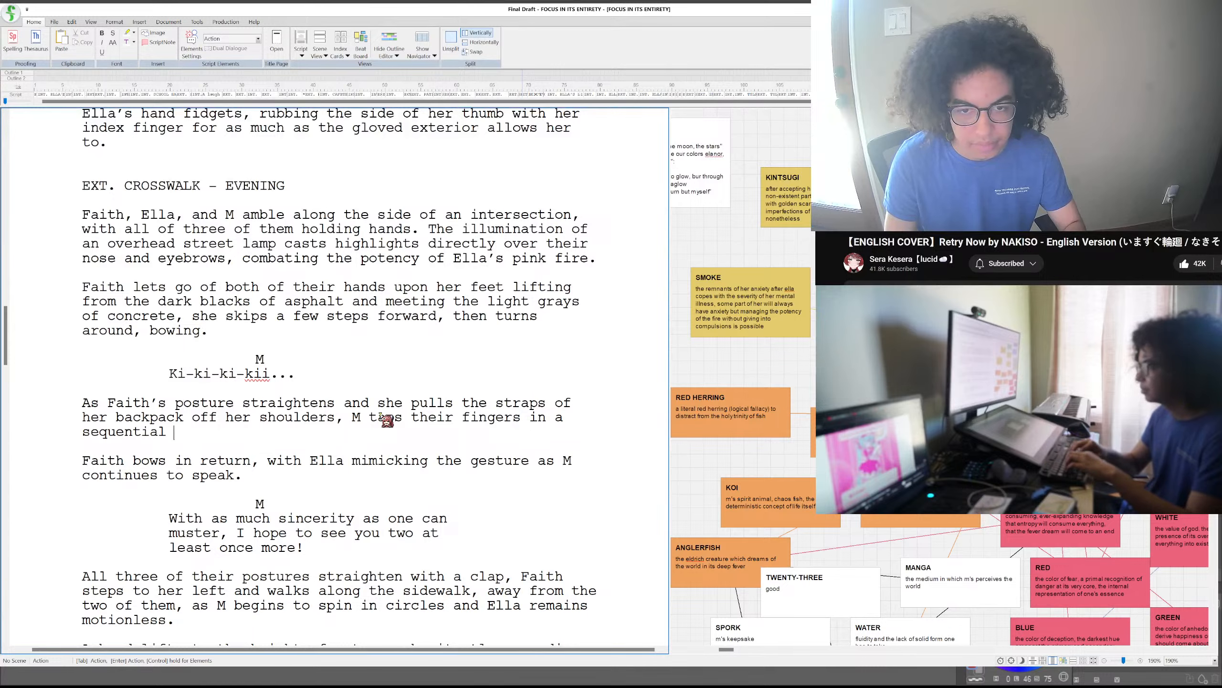
type("pattern, sp")
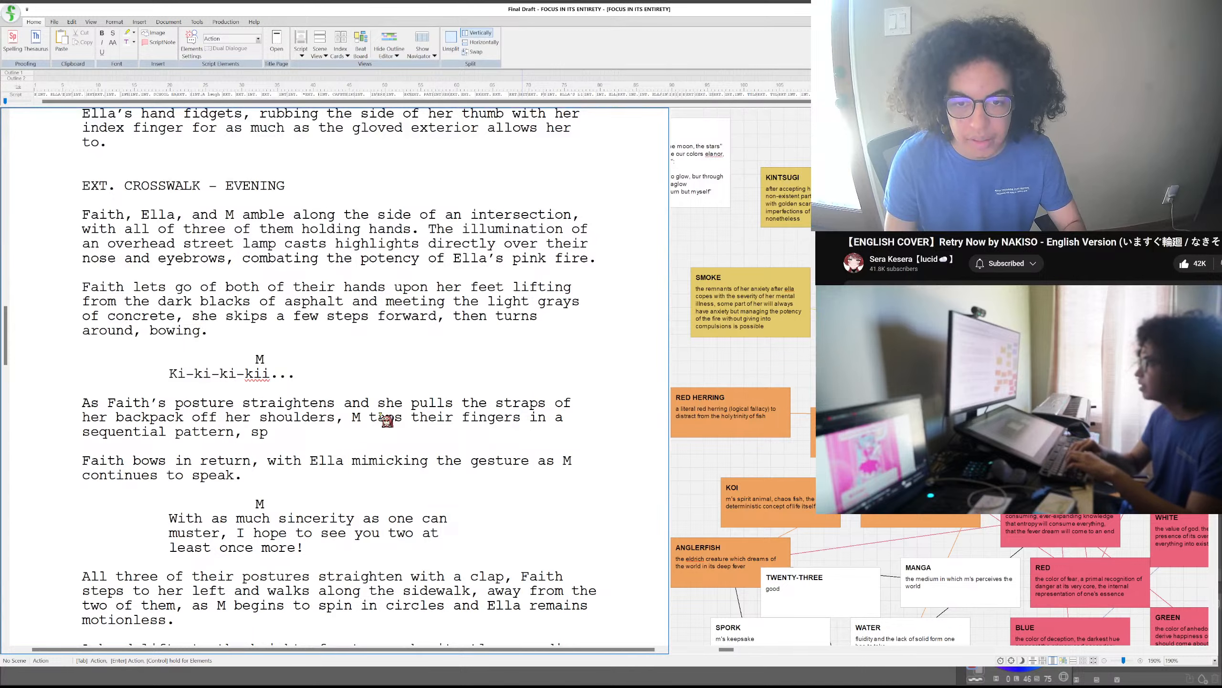
type("read out indivu")
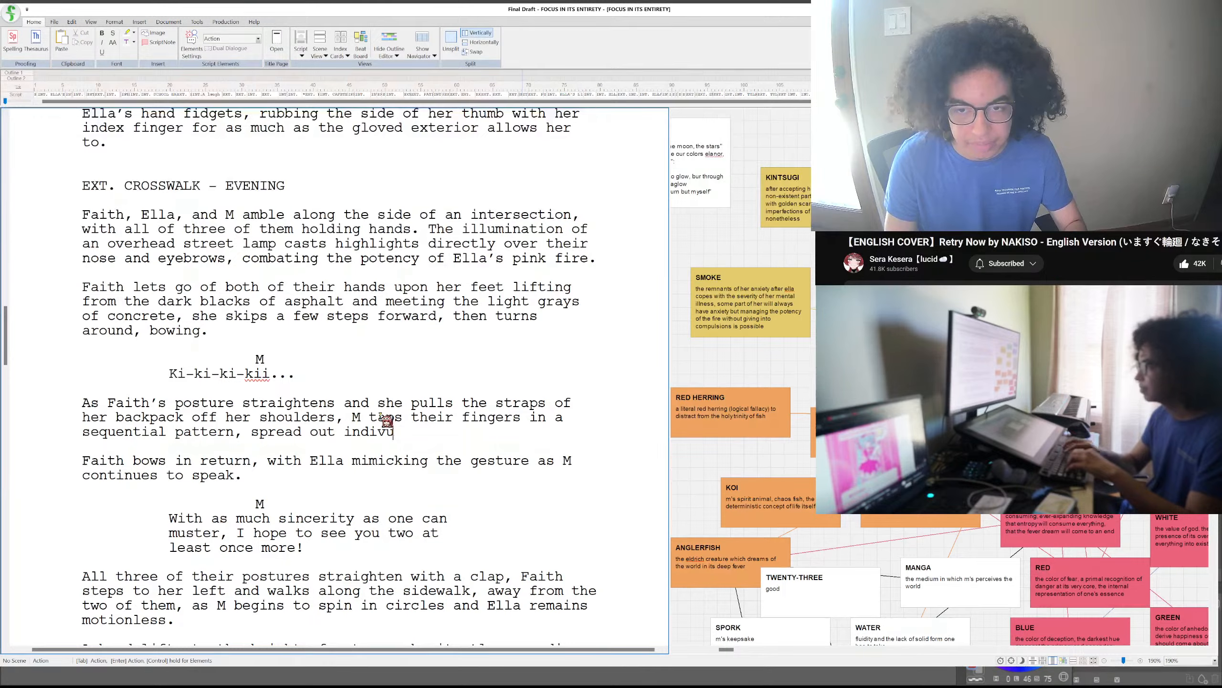
type("idually.")
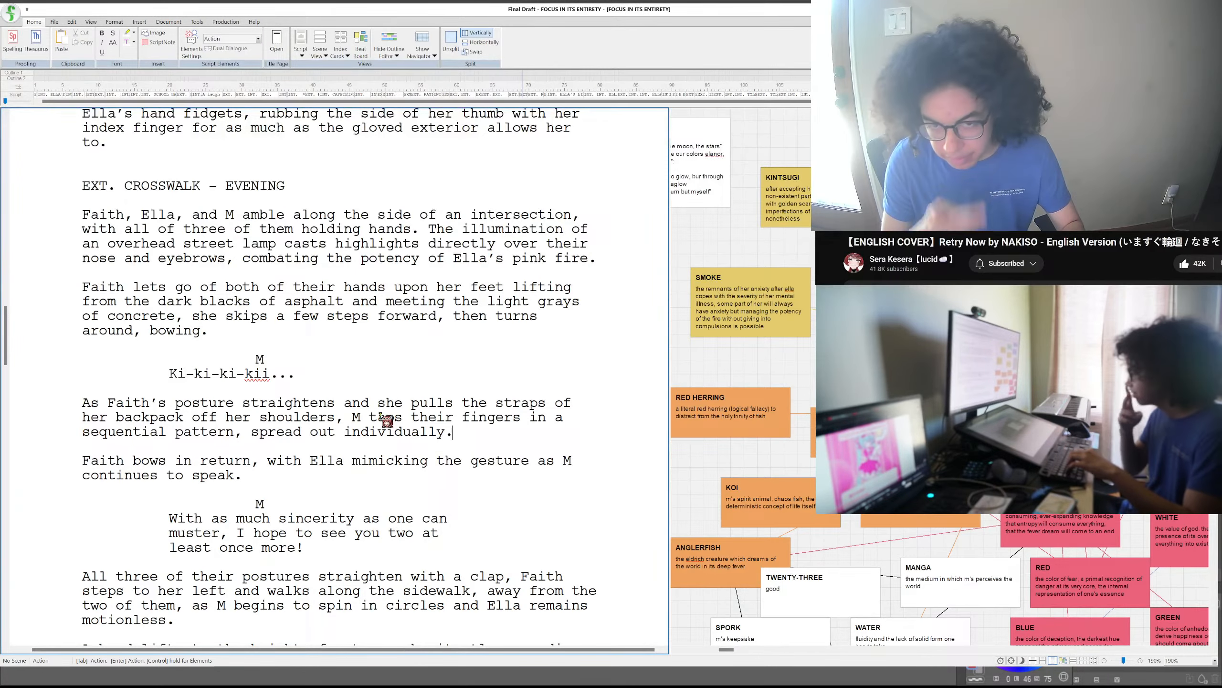
- Add a new dialogue block for M below the finger-tapping action, reading "A quarter, to be lost, by you, for I,"
key("Return")
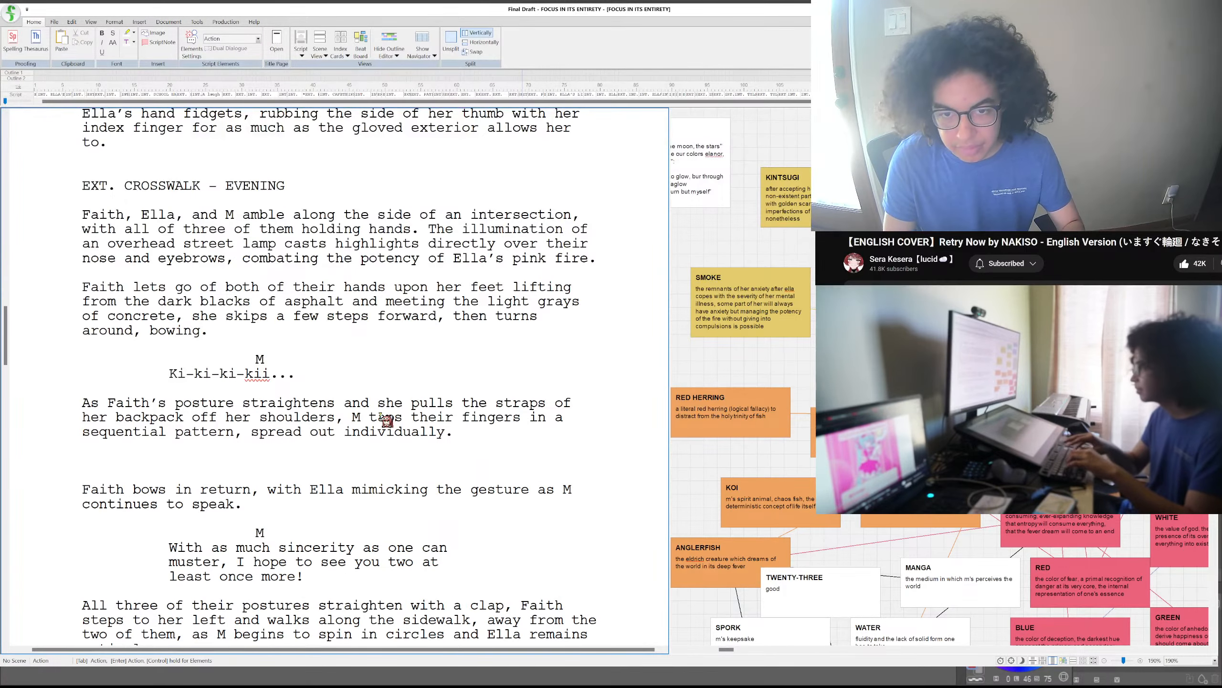
type("M")
key("Return")
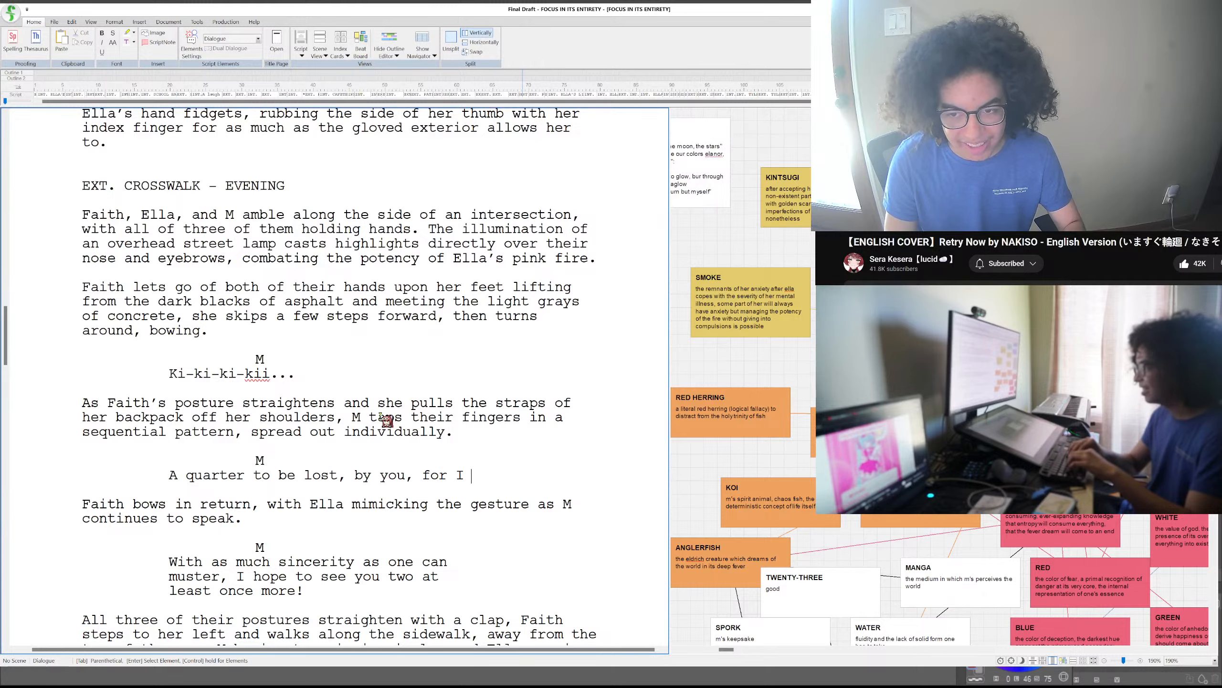
key("BackSpace")
type(",")
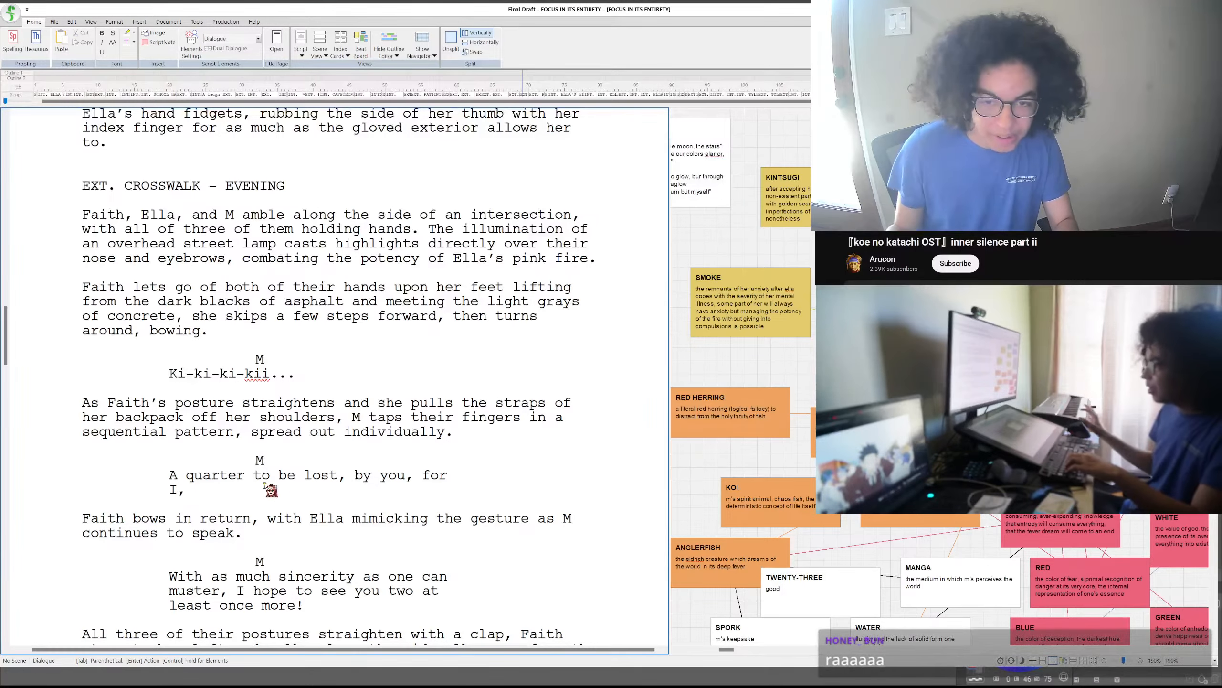
left_click(242, 475)
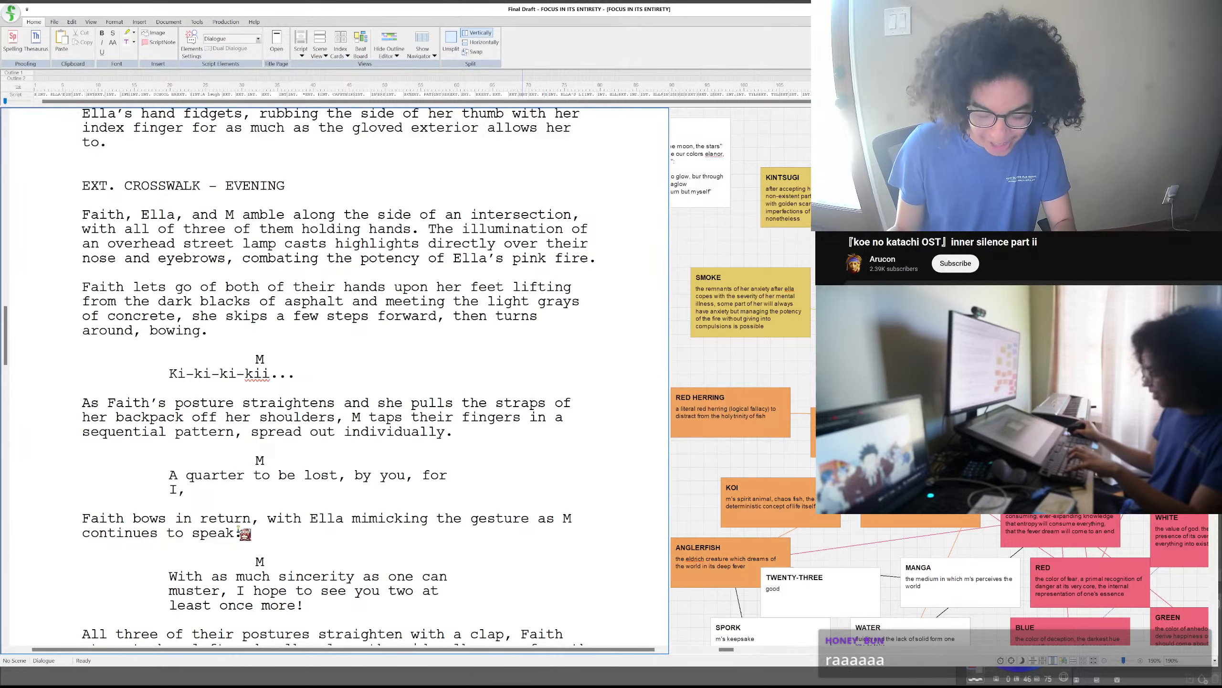
type(",")
- Continue M's new dialogue after "for I," with "M, predict"
left_click(247, 494)
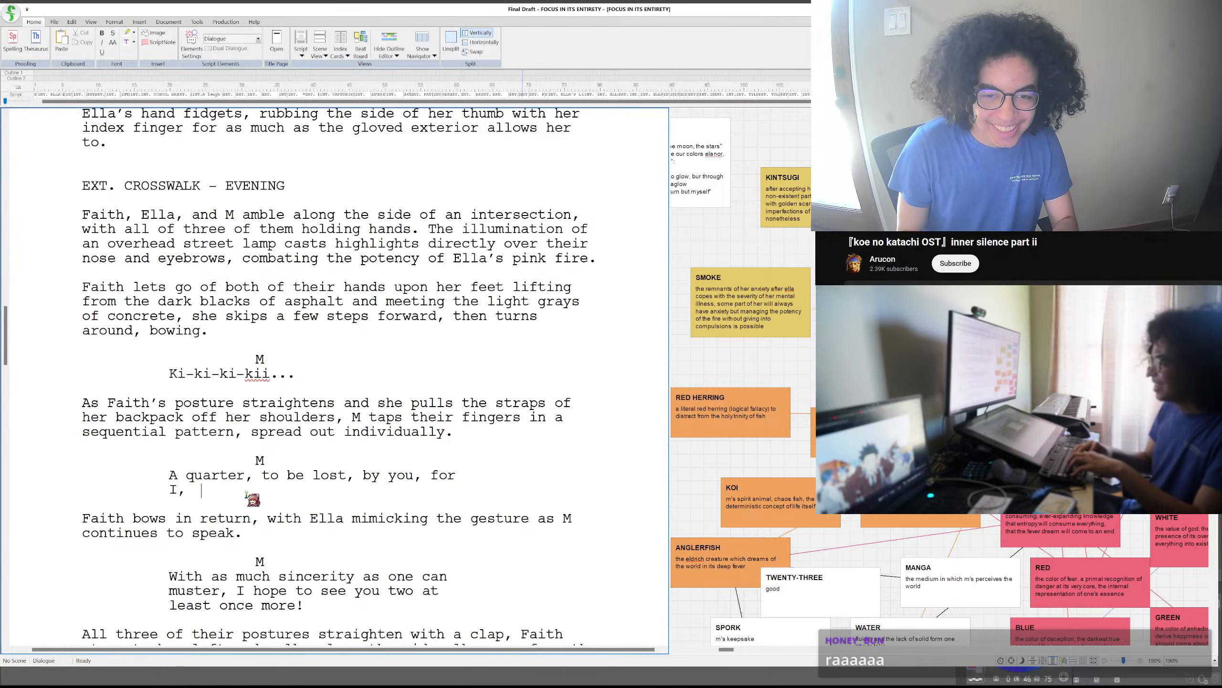
type("N")
key("BackSpace")
type("<M")
key("BackSpace")
key("BackSpace")
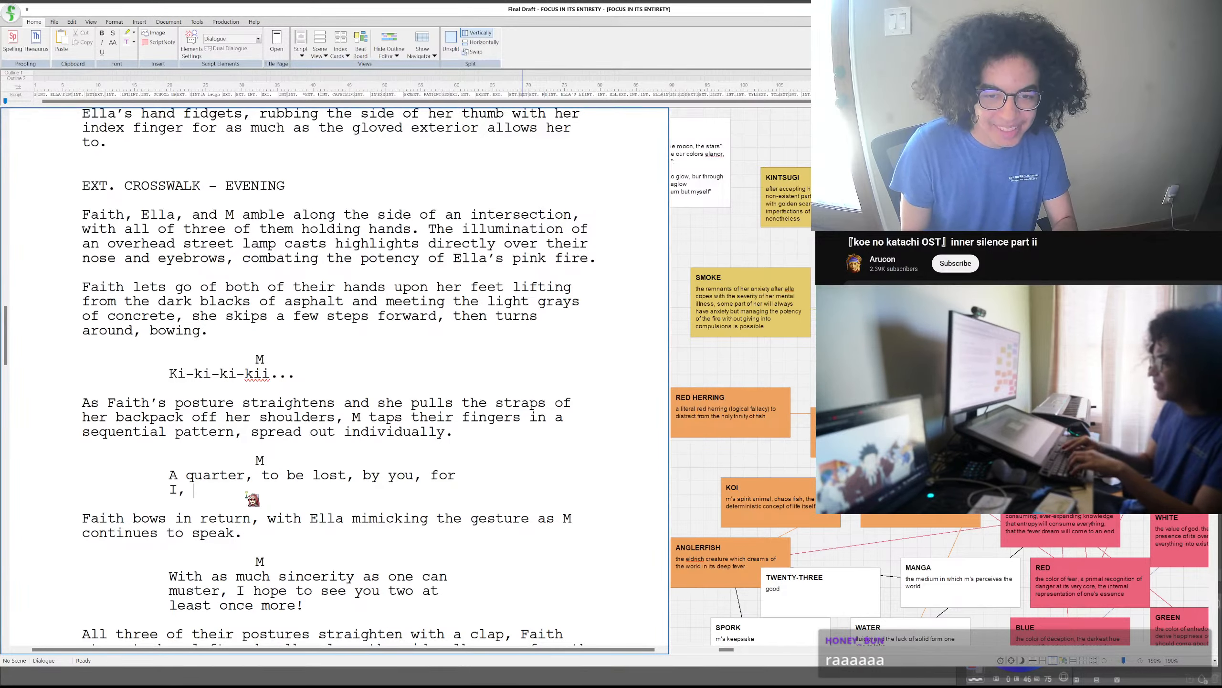
type("M<")
key("BackSpace")
type(".")
key("BackSpace")
type(", pred")
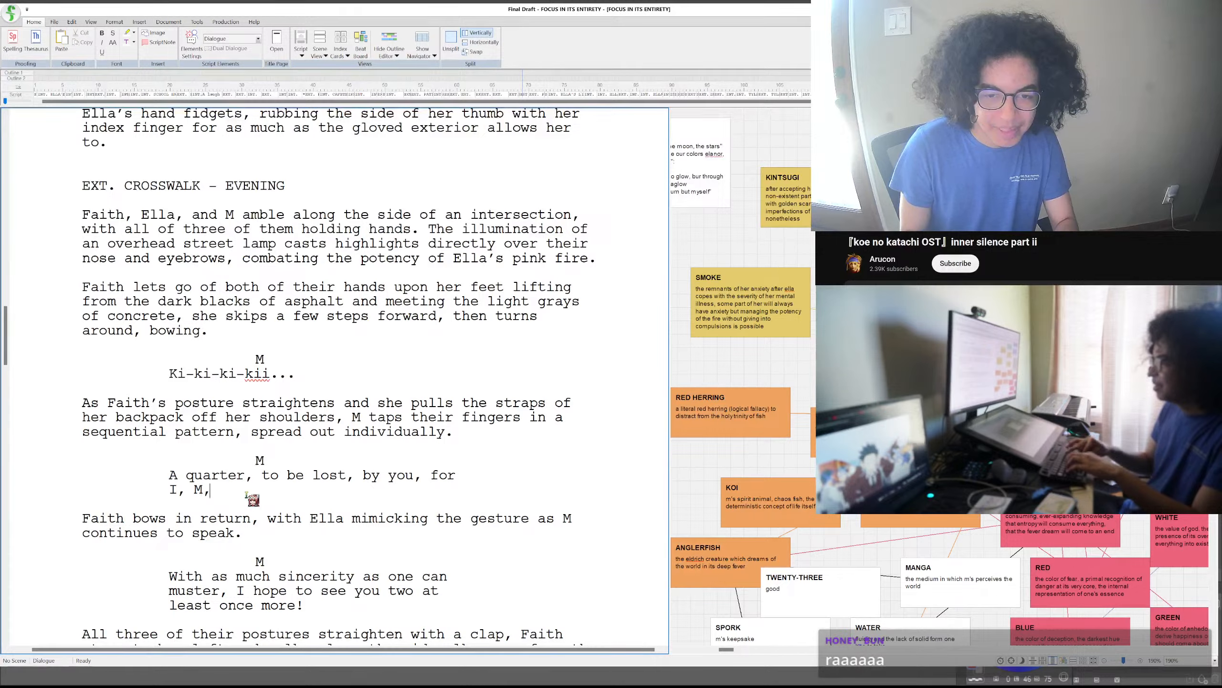
type("ict ")
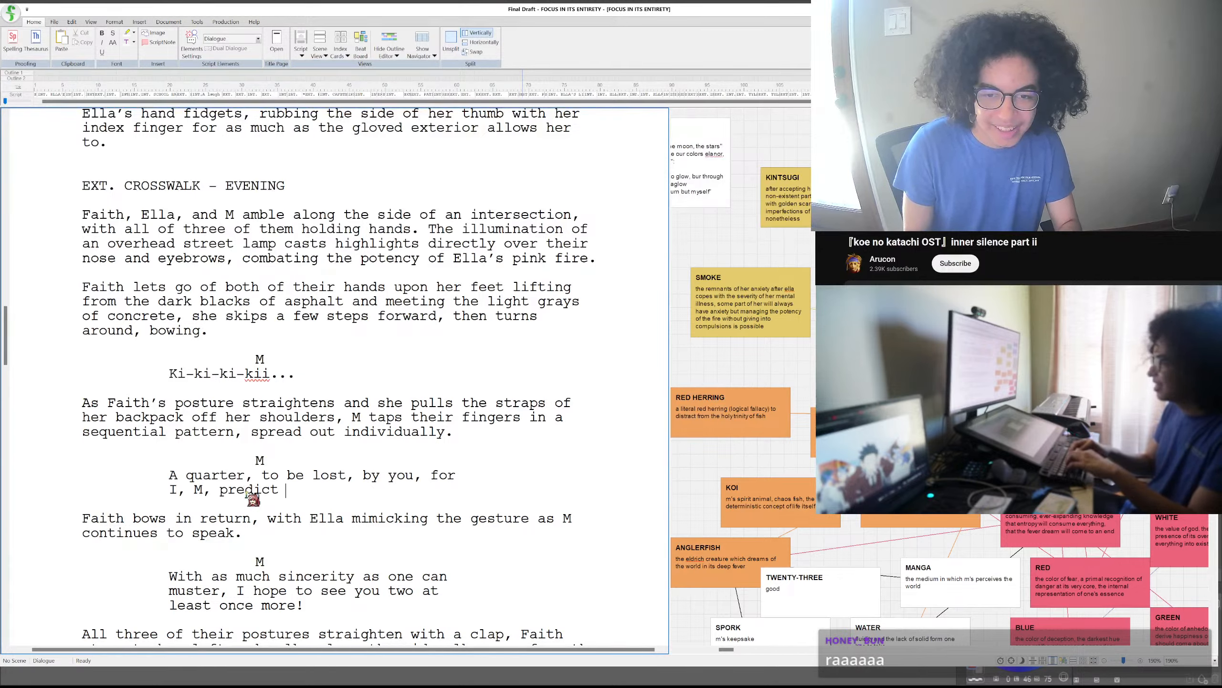
type("by virtue of hte pr")
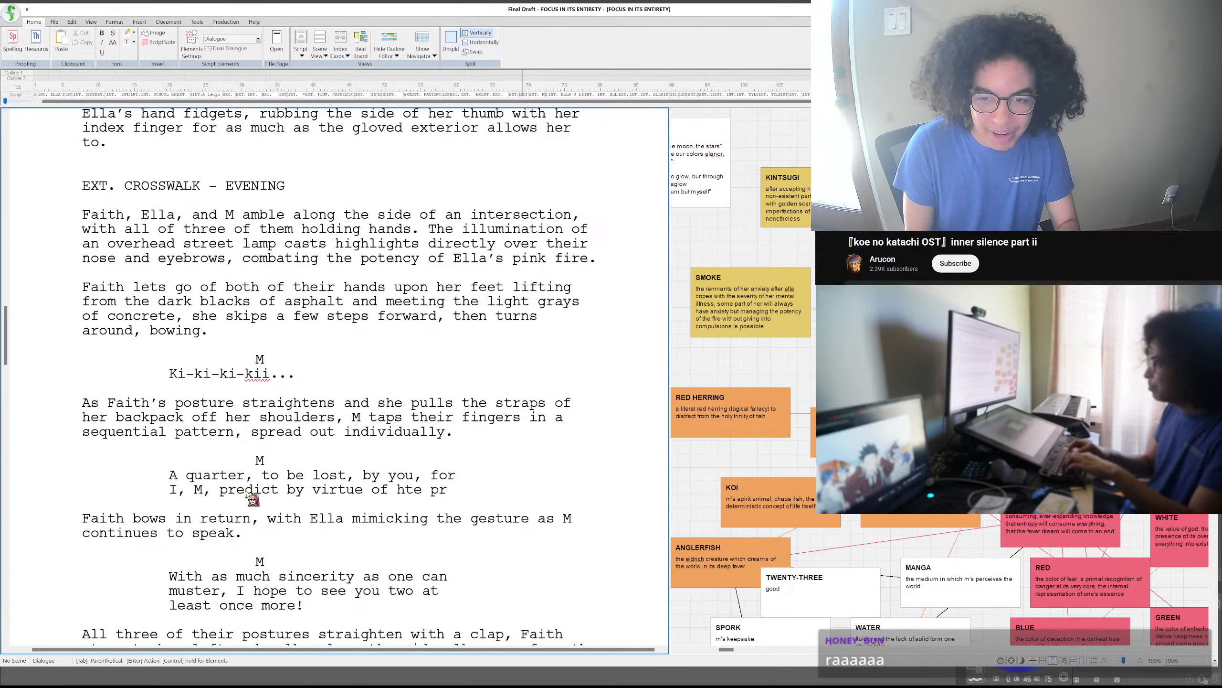
- Extend M's line after "predict" with "by virtue of the prophecy:"
key("BackSpace")
key("BackSpace")
key("BackSpace")
key("BackSpace")
key("BackSpace")
key("BackSpace")
type("the prc")
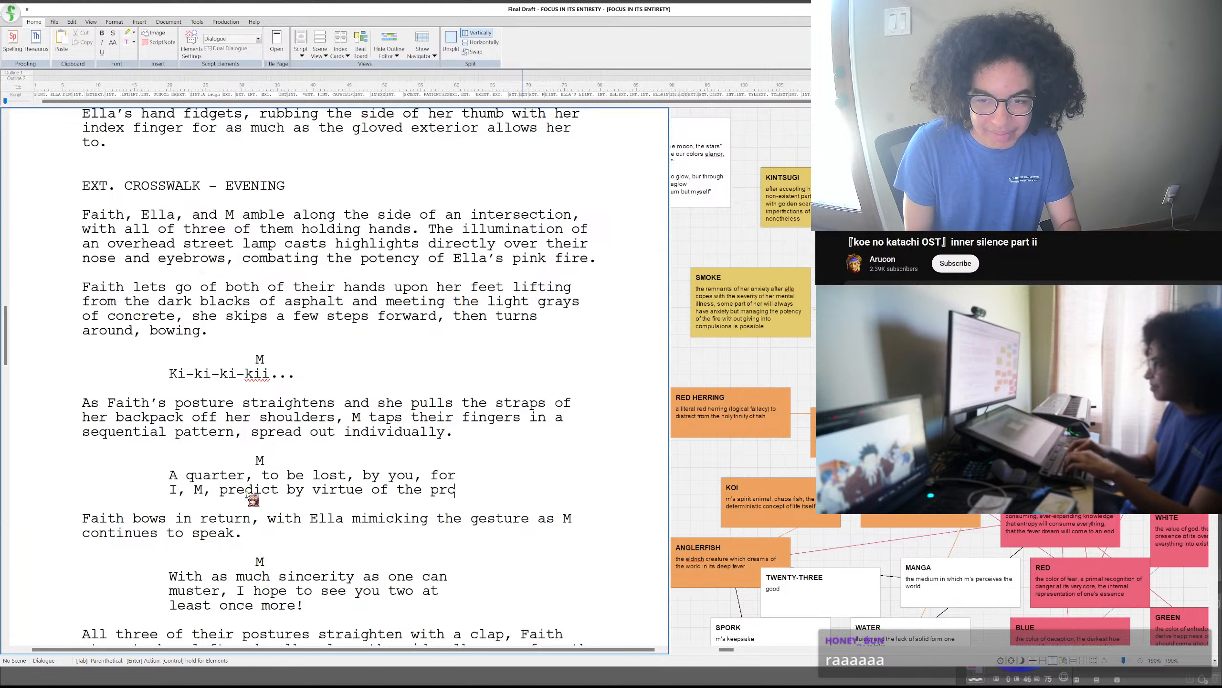
key("BackSpace")
type("ophecy: a")
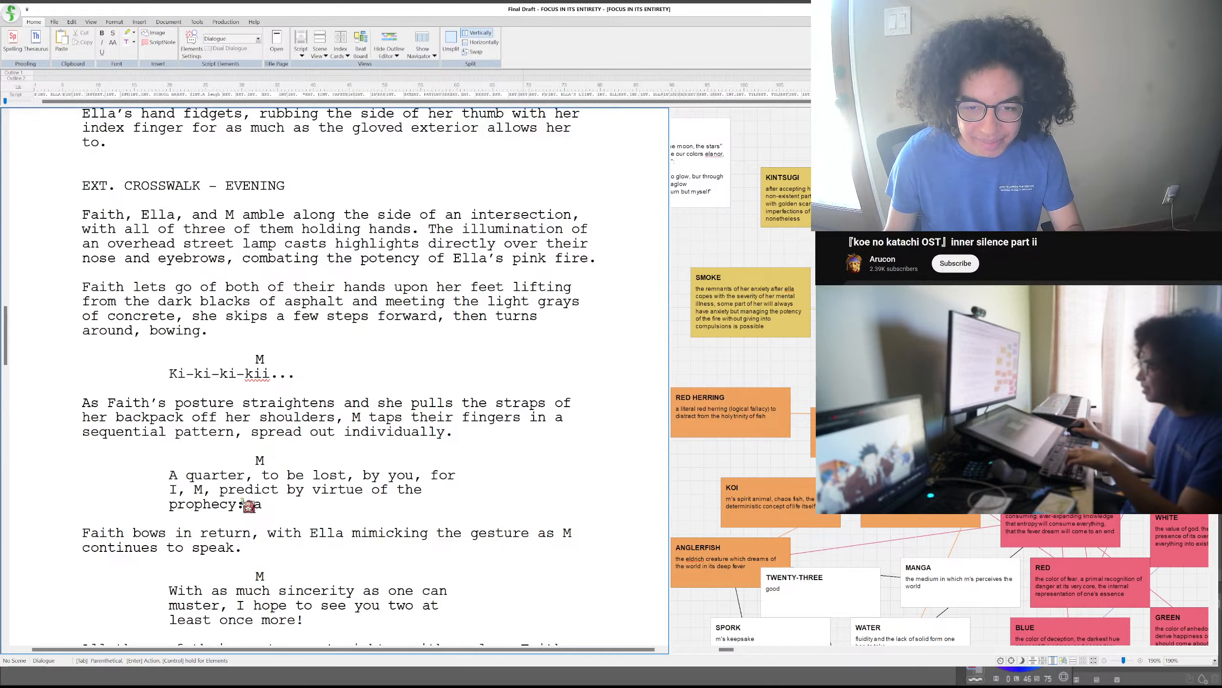
- Finish M's prophecy line after the colon with "a crane!"
left_click(243, 501)
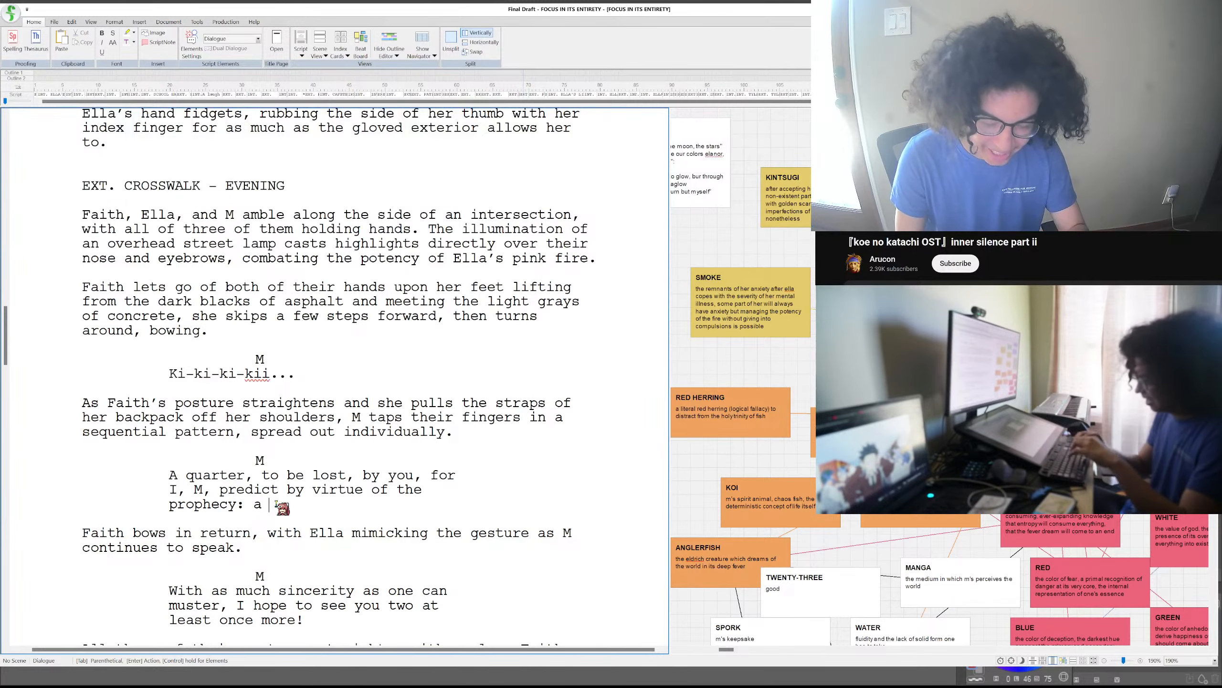
key("BackSpace")
key("BackSpace")
key("BackSpace")
key("BackSpace")
key("BackSpace")
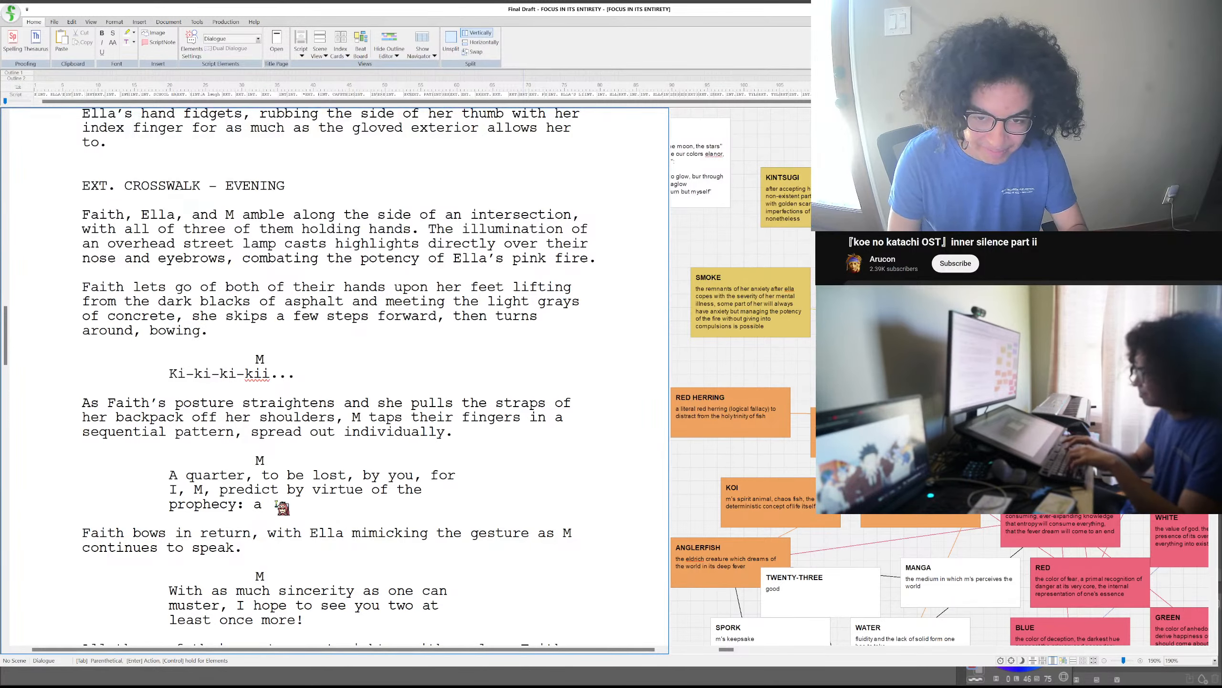
type("c")
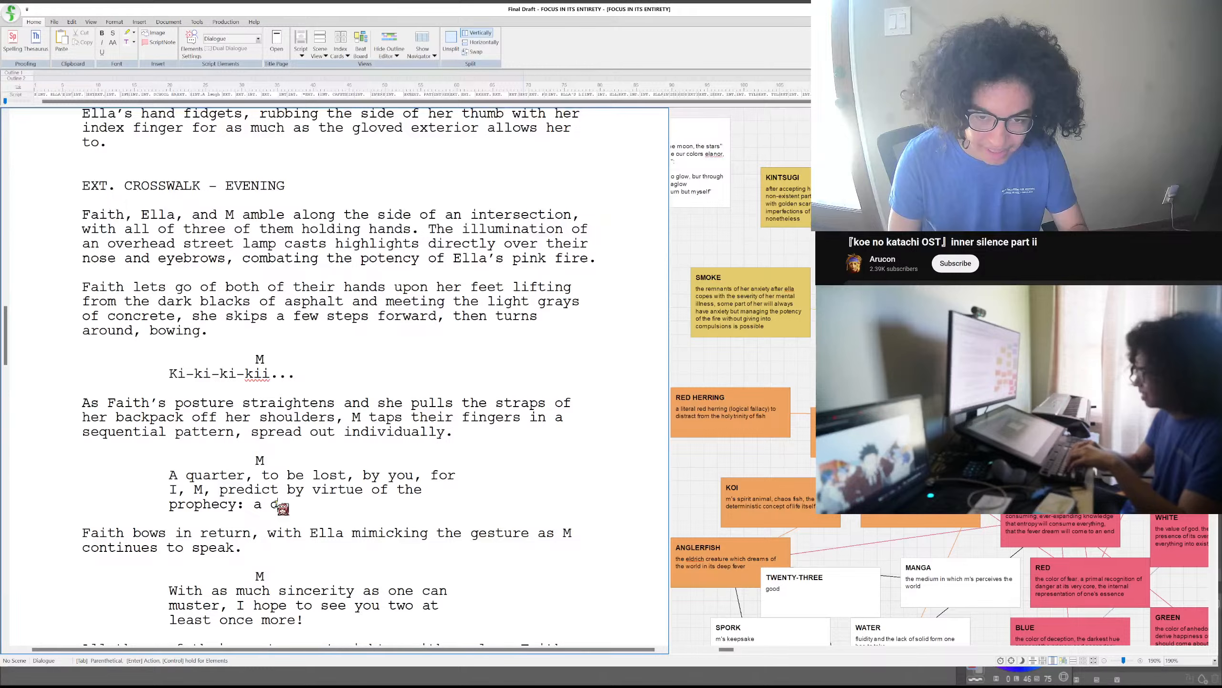
type("rane!")
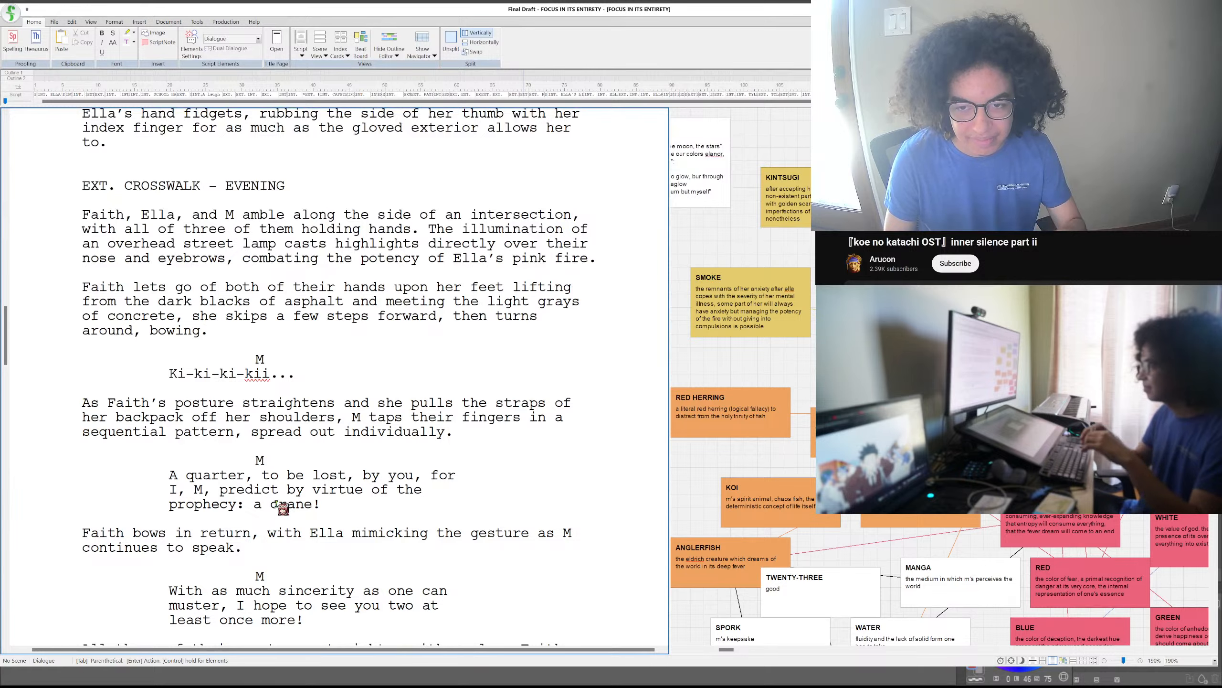
- Start a new action paragraph below M's prophecy dialogue, reading "Ella sighs, smiling,"
key("Return")
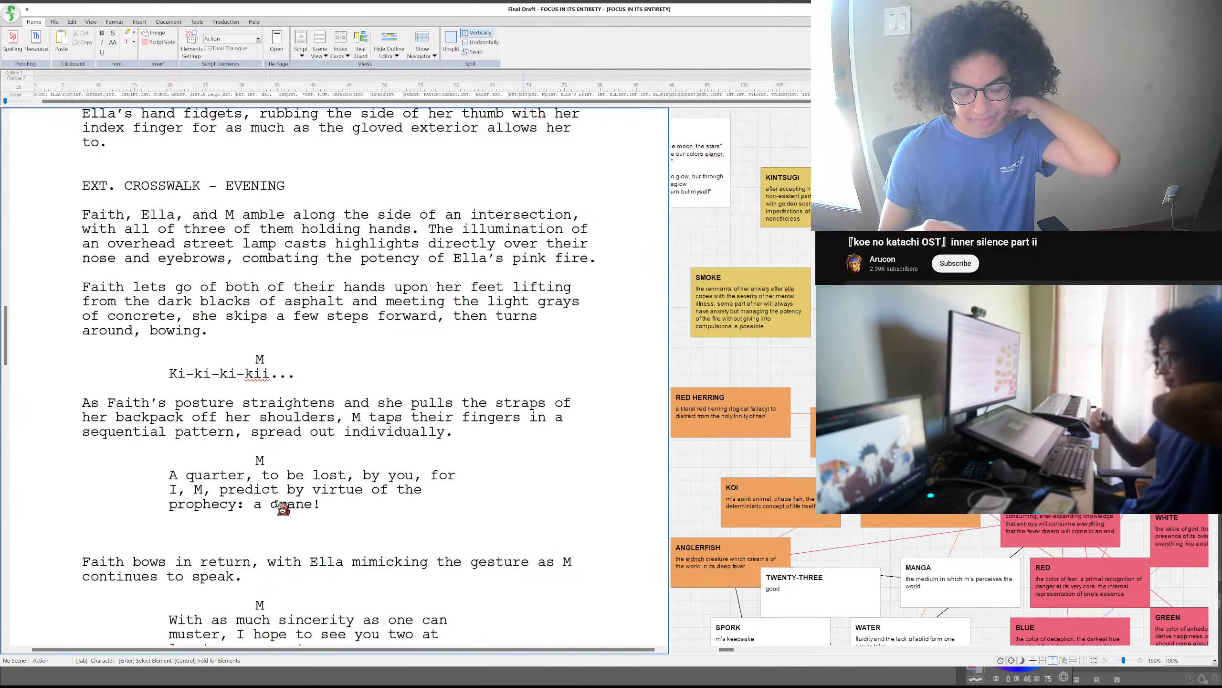
type("Ella")
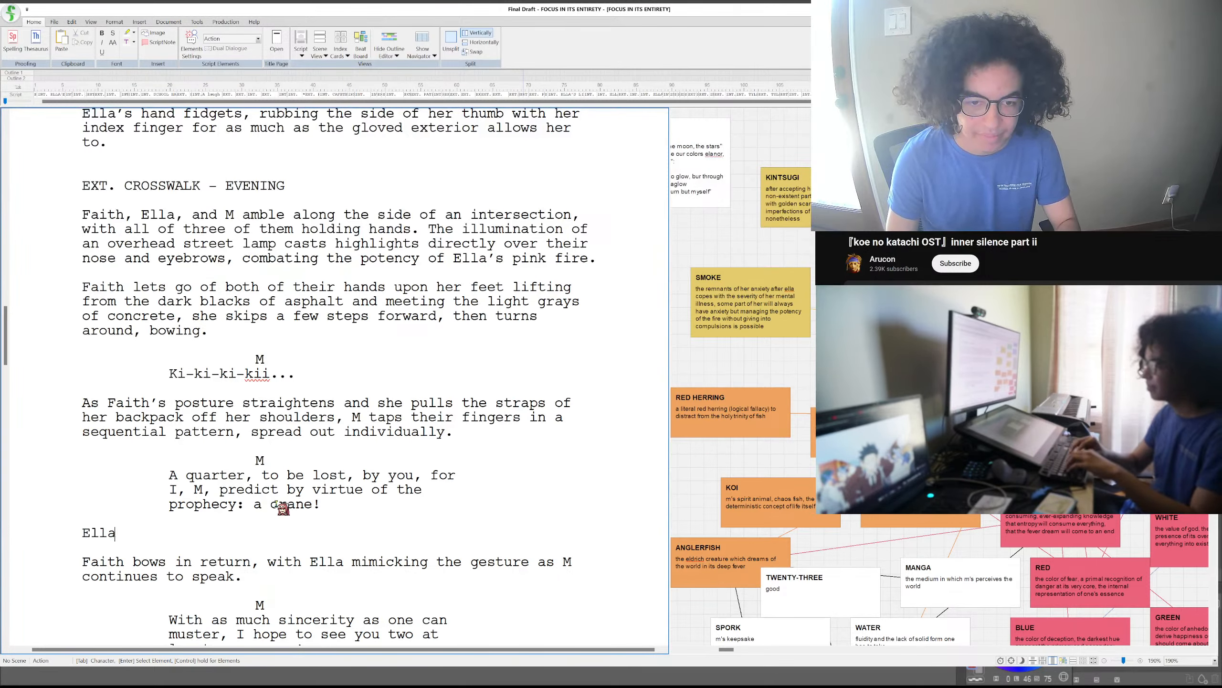
type(" sighs with")
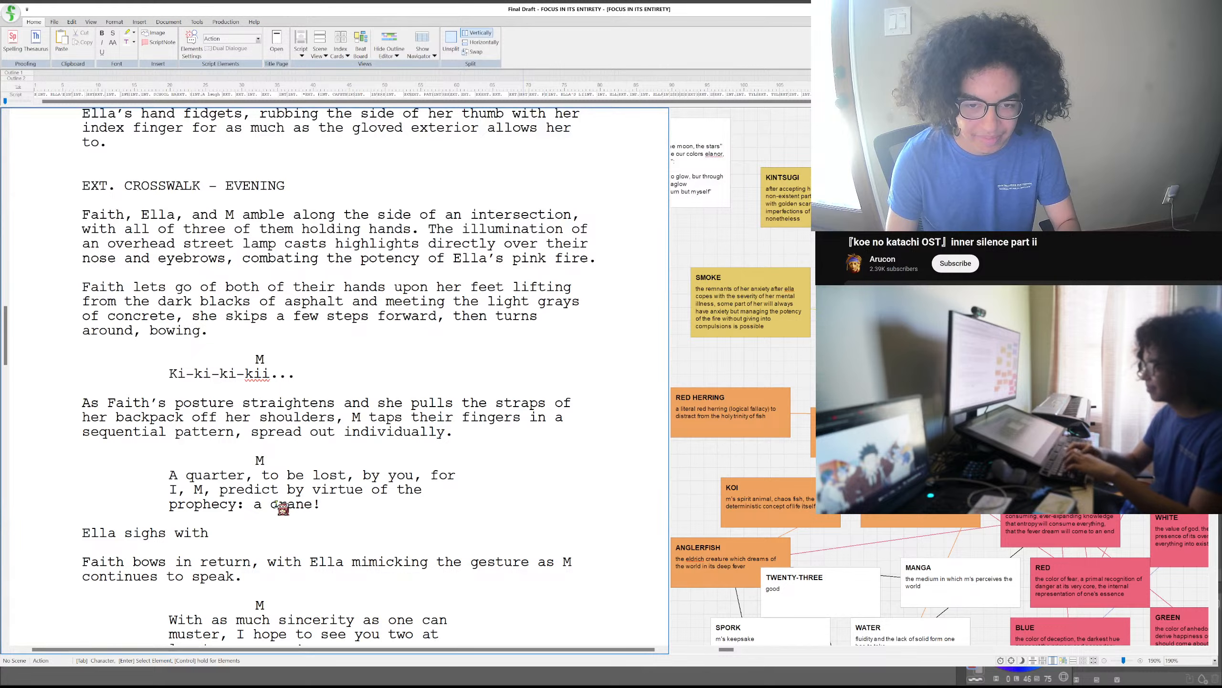
type(" a smile")
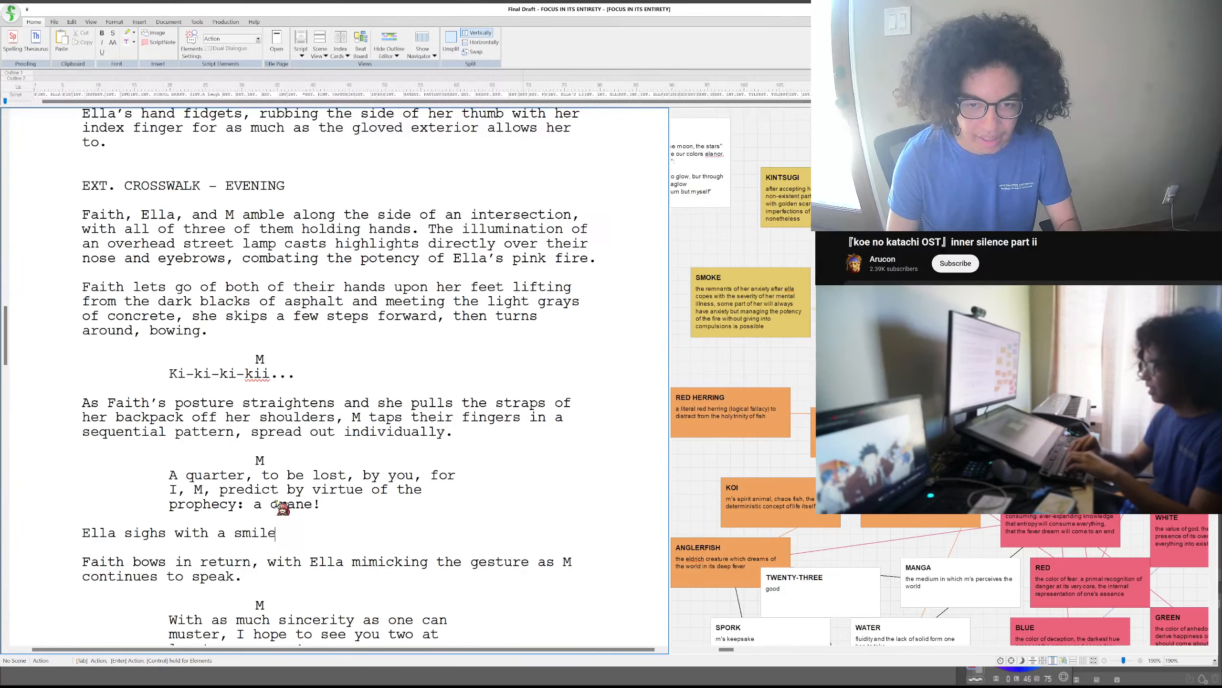
key("BackSpace")
key("BackSpace")
key("BackSpace")
key("BackSpace")
key("BackSpace")
key("BackSpace")
key("BackSpace")
key("BackSpace")
key("BackSpace")
key("BackSpace")
key("BackSpace")
key("BackSpace")
key("BackSpace")
type(",s")
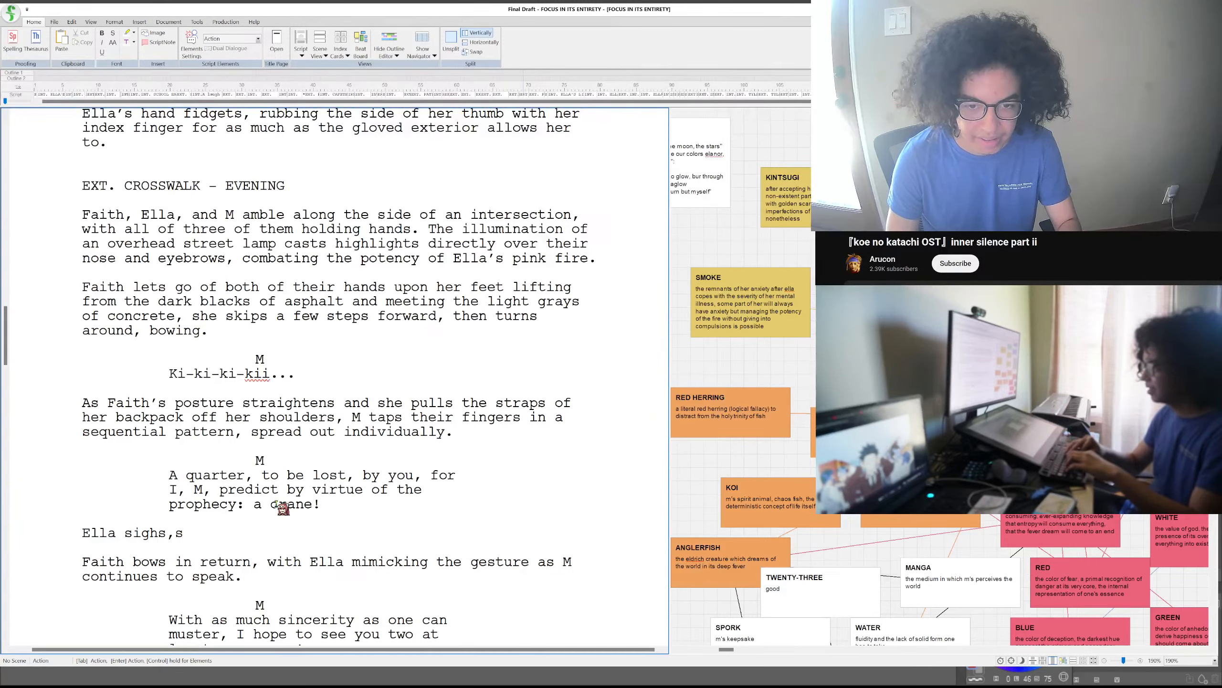
key("BackSpace")
type("smiling")
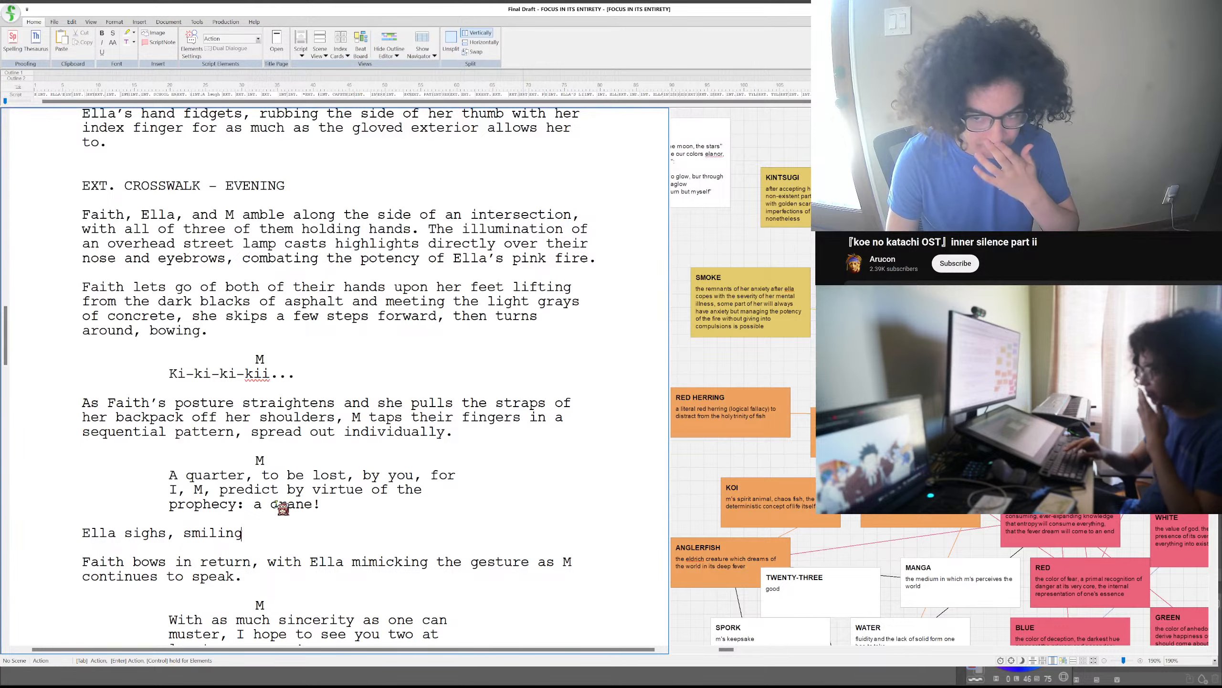
type(",")
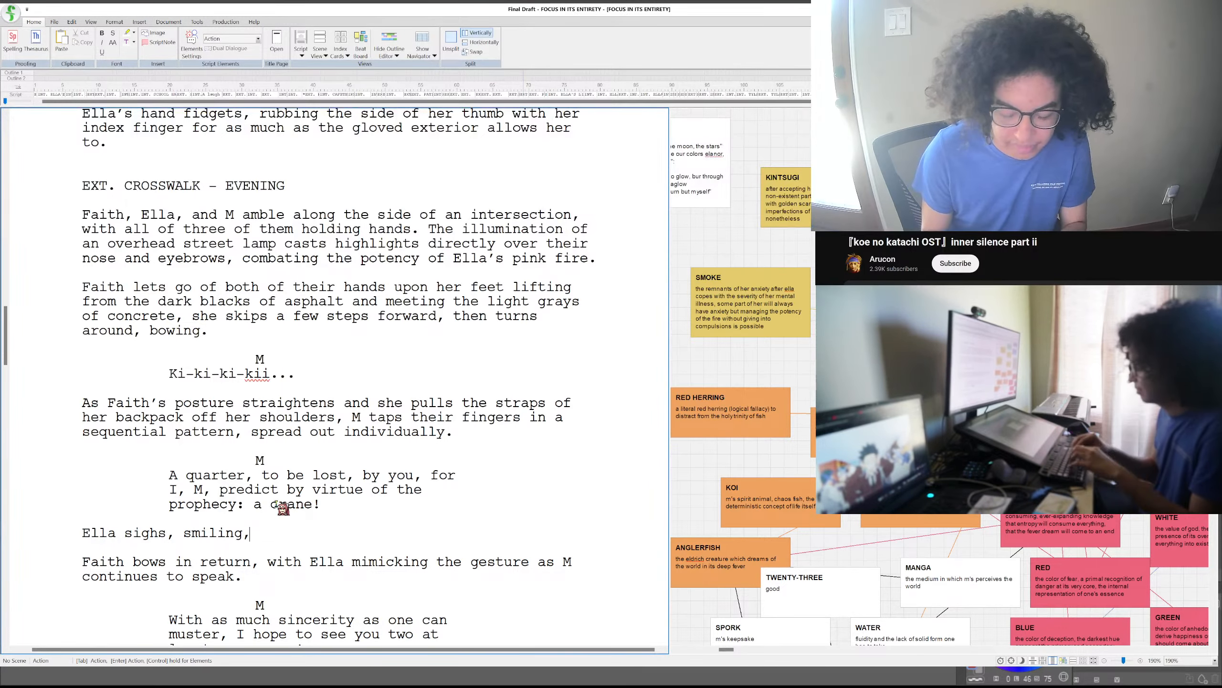
- Continue Ella's action line with "as she pulls of the straps of her own backpack"
type("as she")
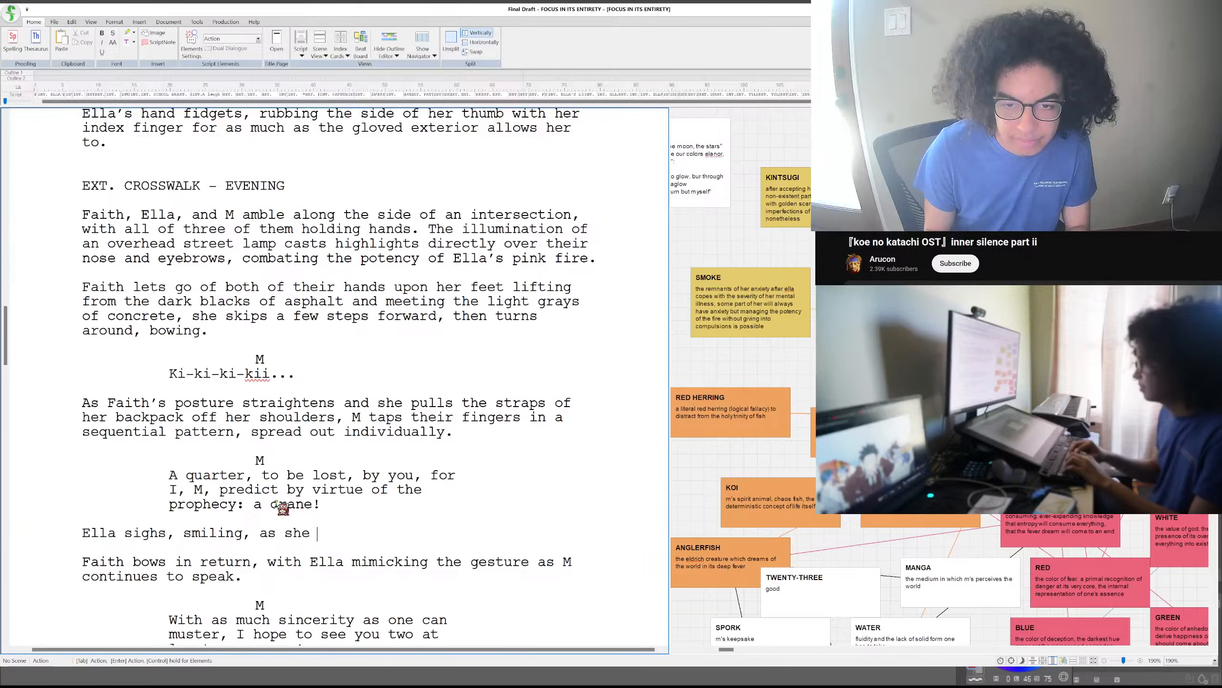
type(" uns")
key("BackSpace")
key("BackSpace")
key("BackSpace")
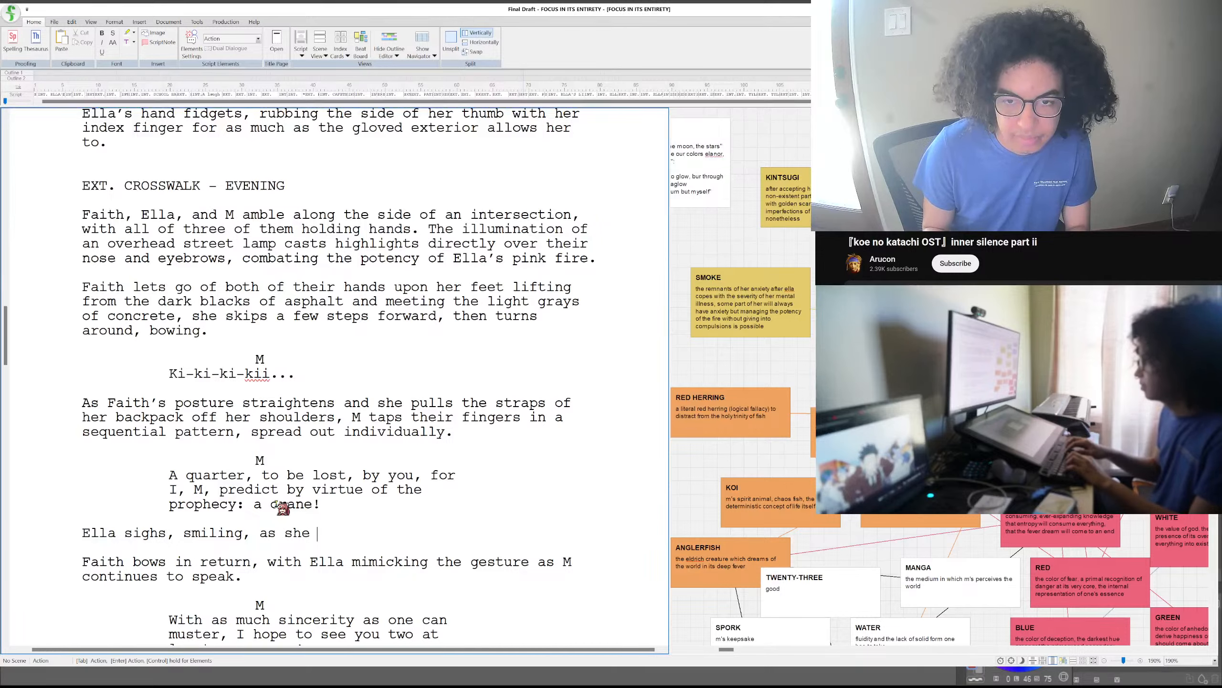
type("pul")
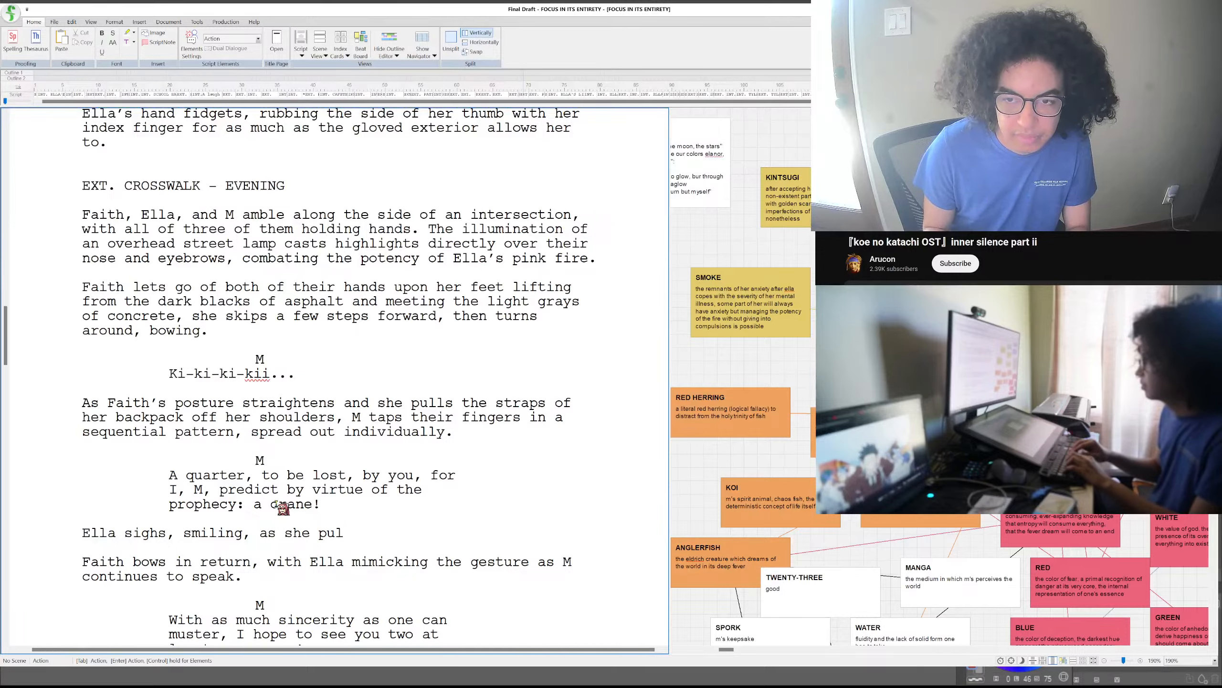
type("ls of the straps of her c")
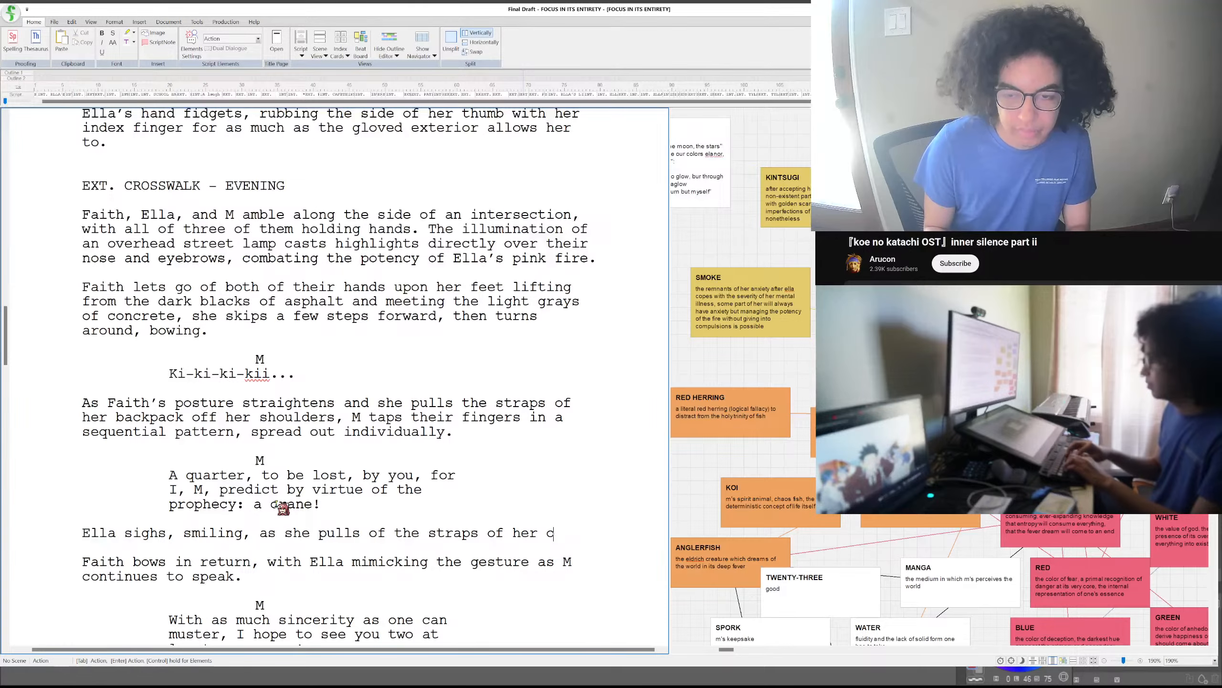
key("BackSpace")
type("own backpack")
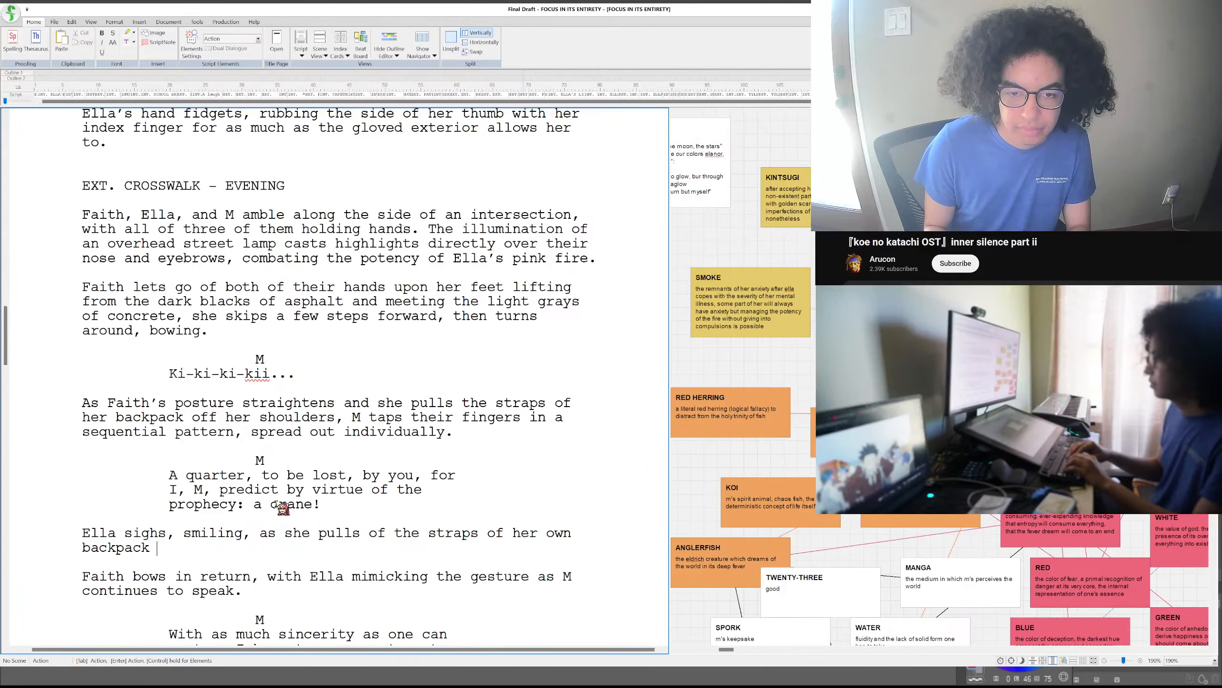
type(" and")
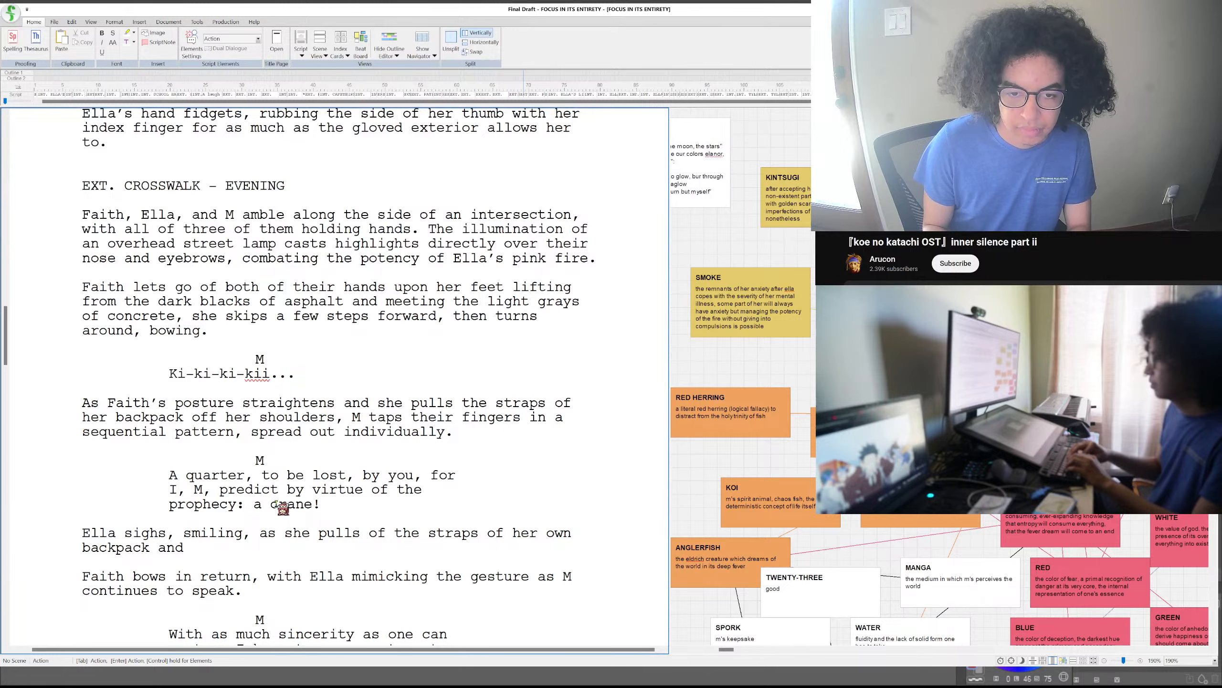
type(" reaches")
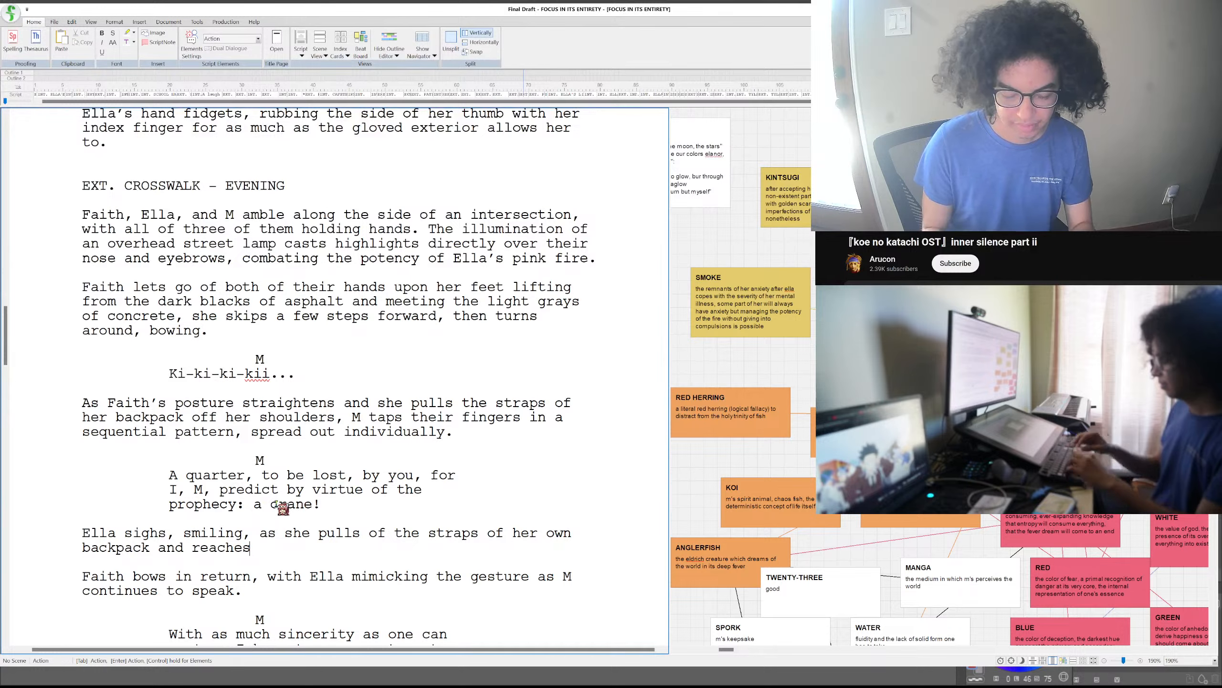
- Complete Ella's action line after "backpack" with "and reaches for a pouch, only for M to gasp:"
type("for")
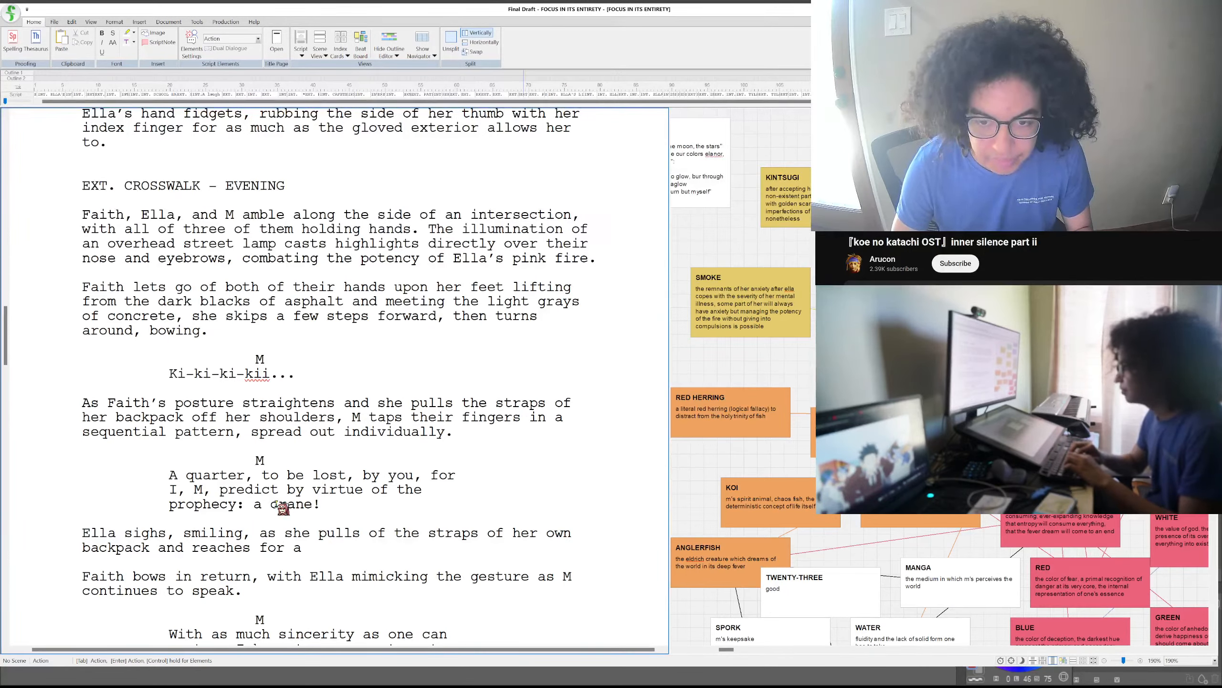
type("a pouch,")
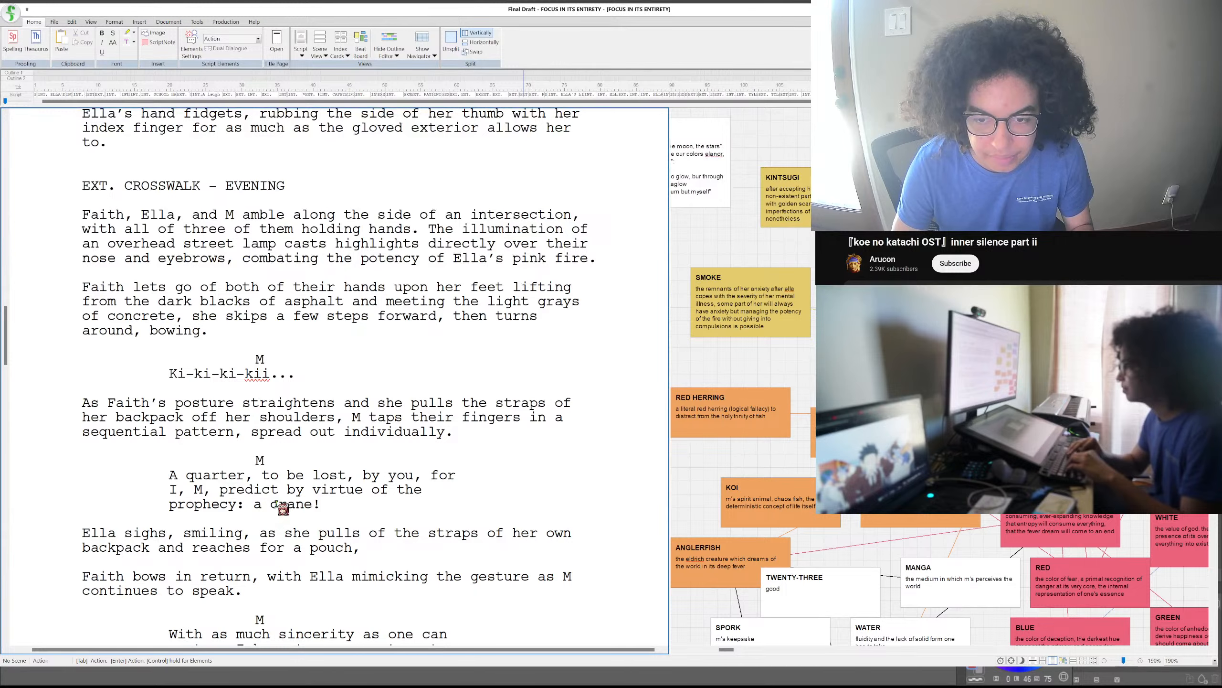
type(" only f")
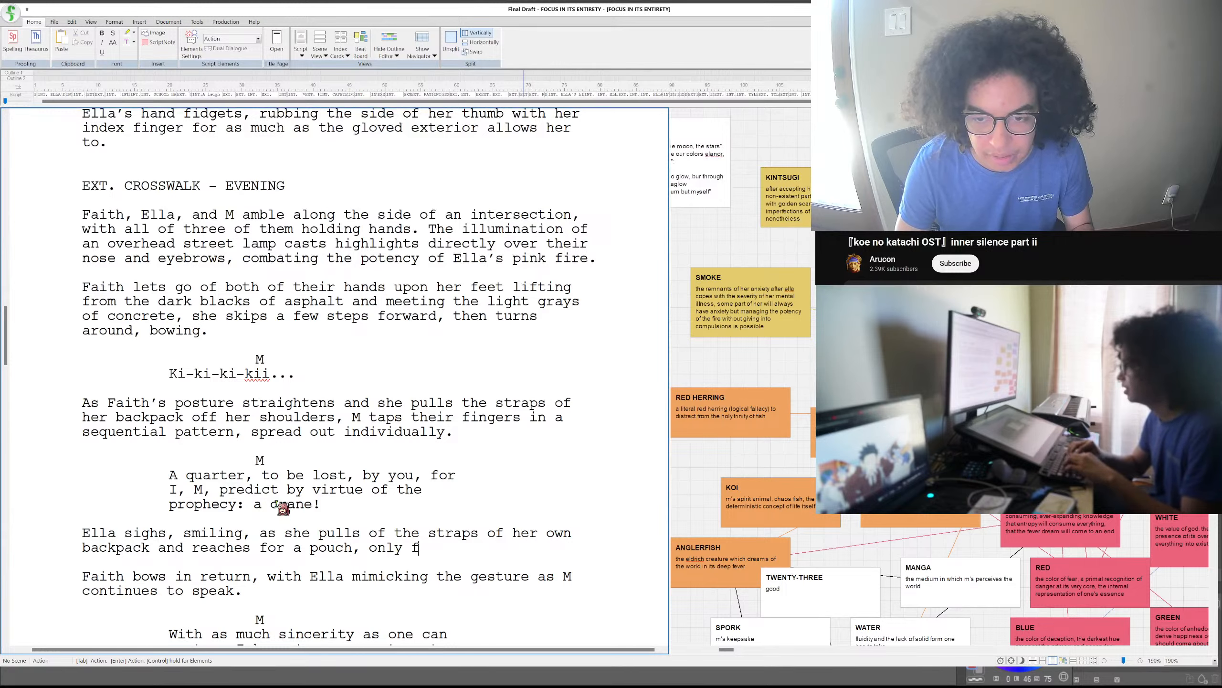
type("or M to gasp")
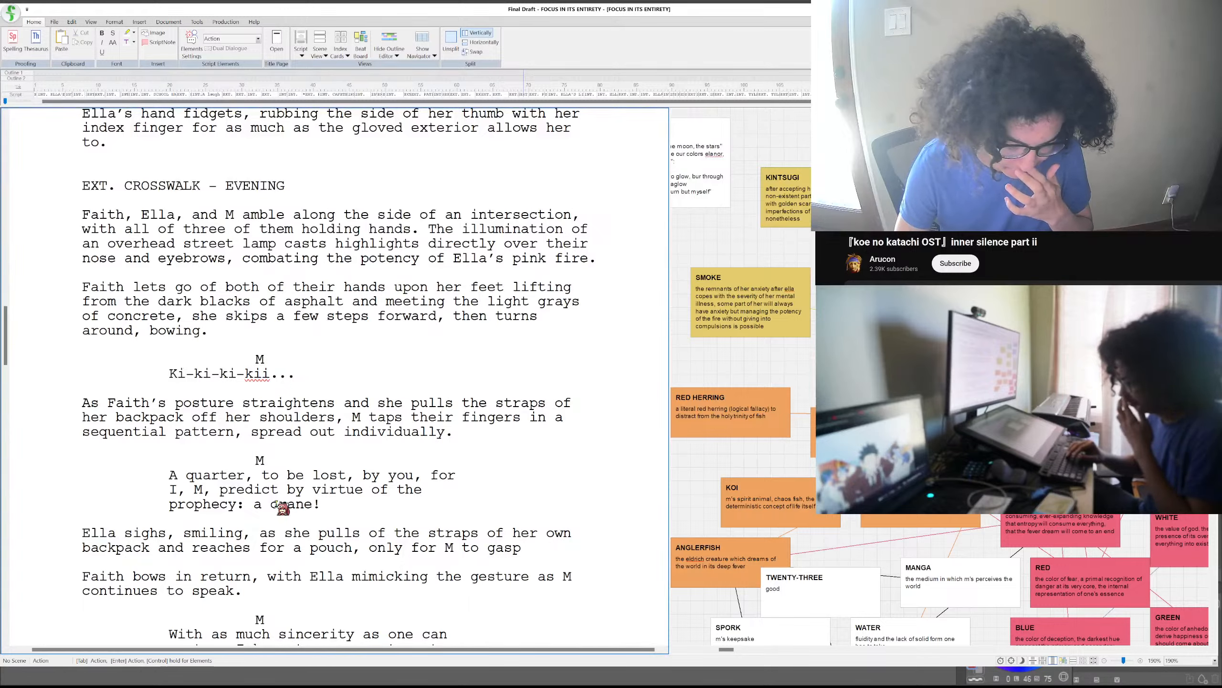
type(":")
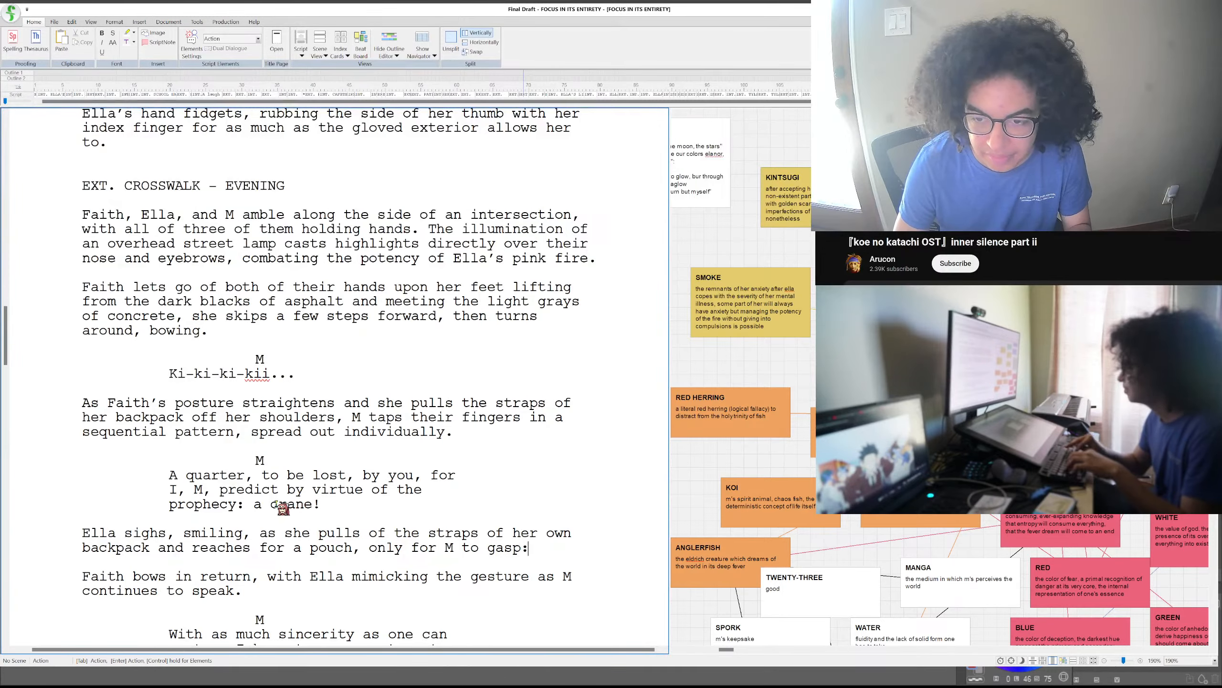
- Add a dialogue block for M below Ella's pouch action, reading "Gasp!"
key("Return")
key("Tab")
type("M")
key("Return")
type("Gasp!")
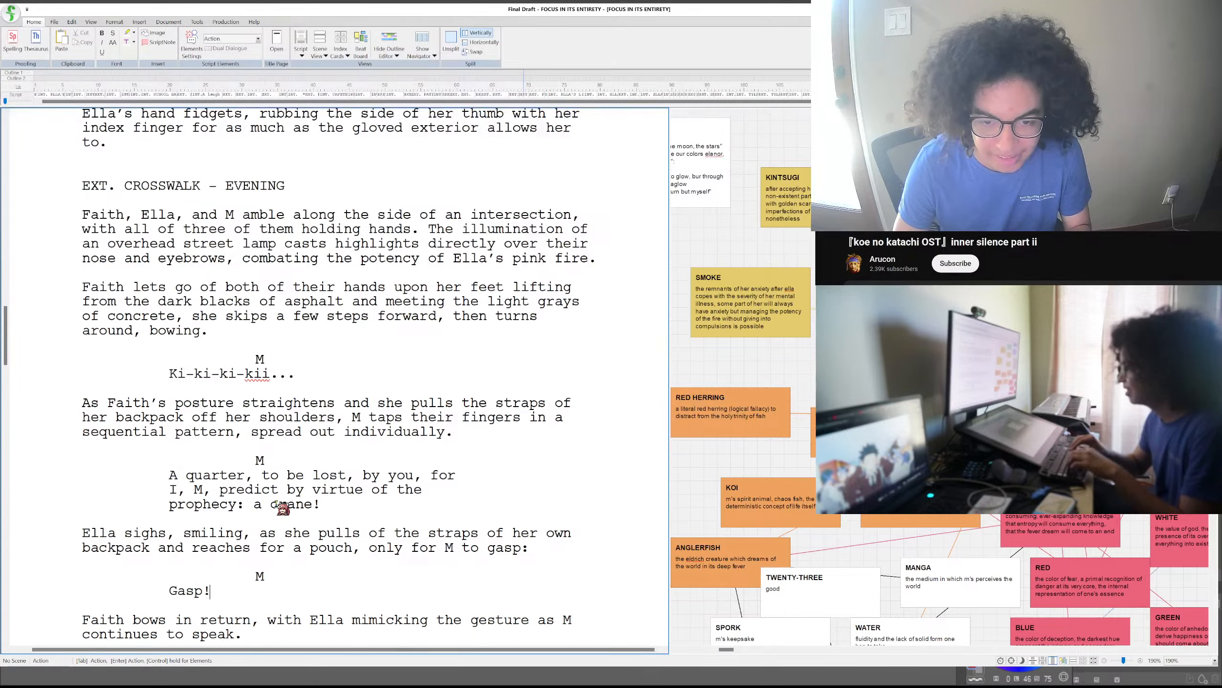
- Start a new action paragraph below M's "Gasp!" dialogue, reading "Ella looks up to the sight of a paper dinosaur"
key("Return")
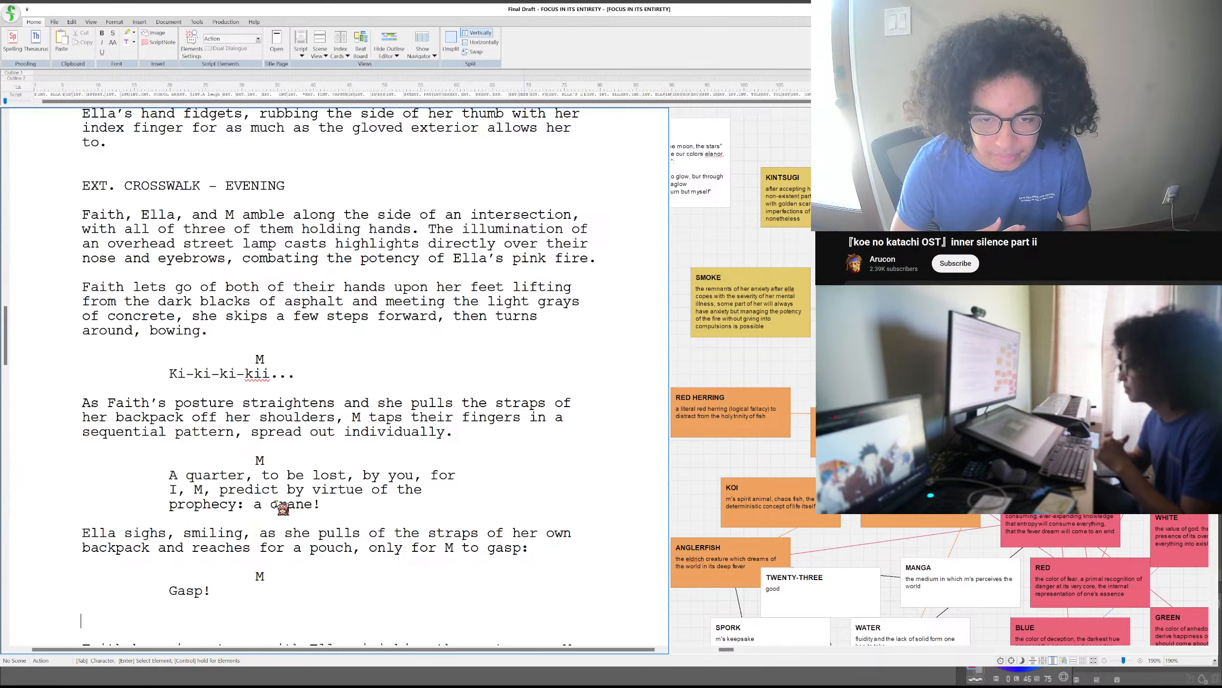
type("Ell")
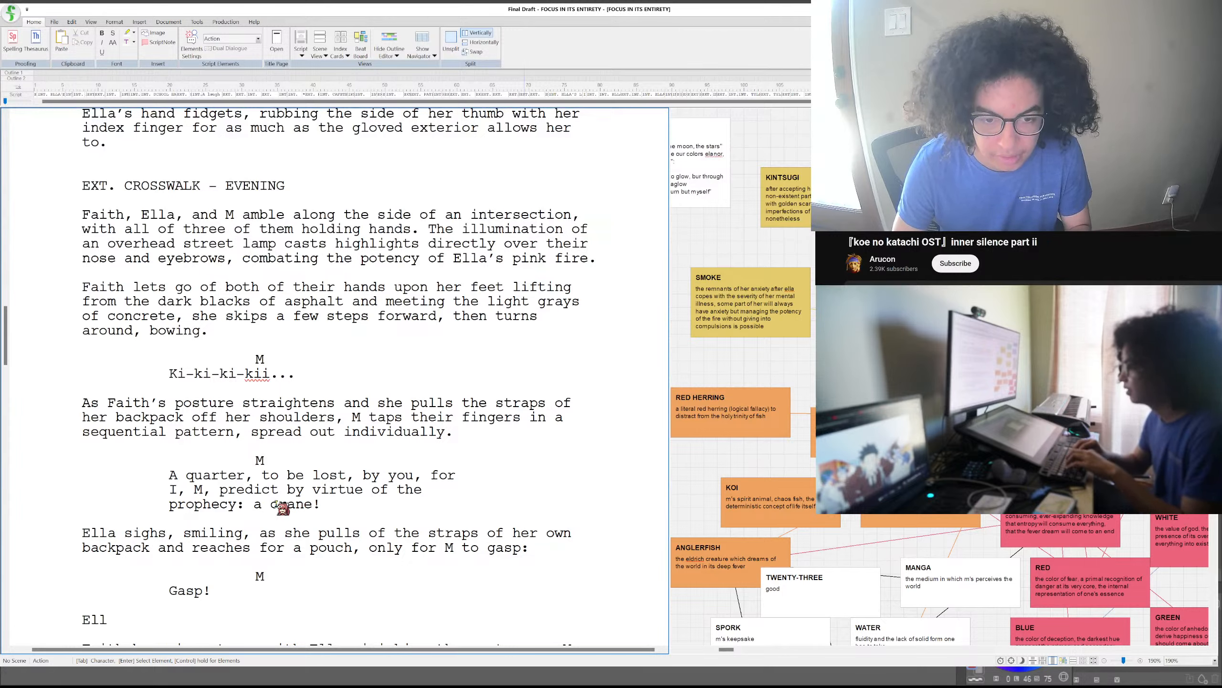
type("a looks up to t")
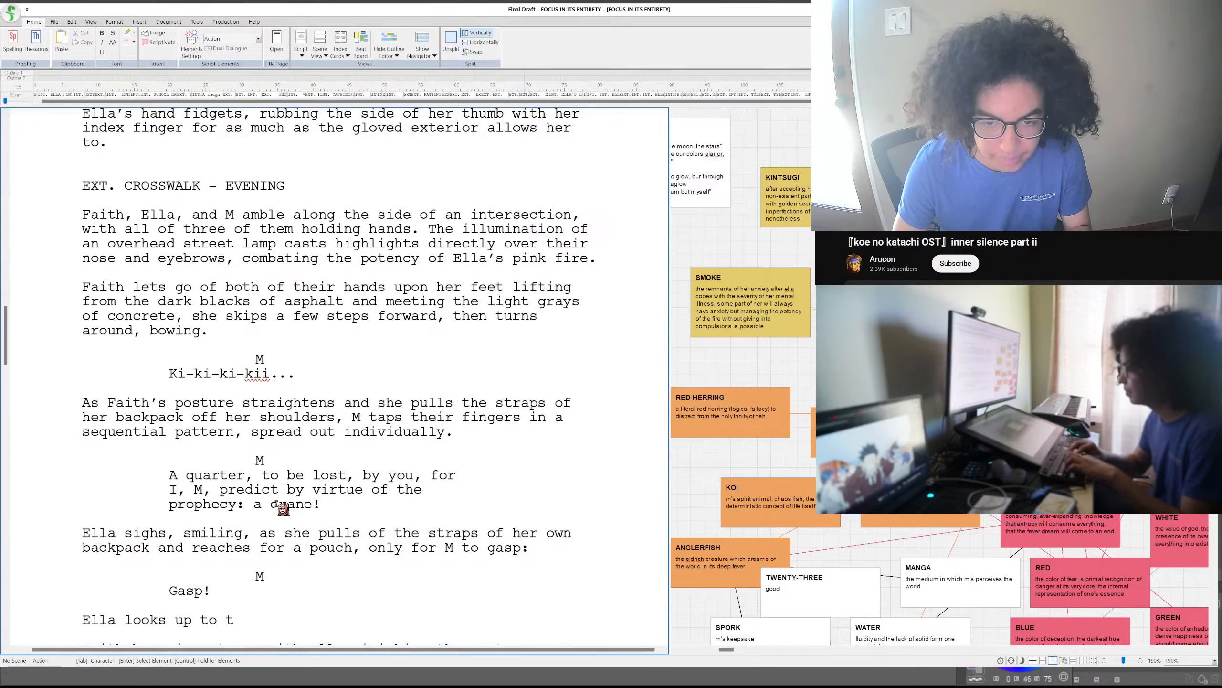
type("he sight of a perp")
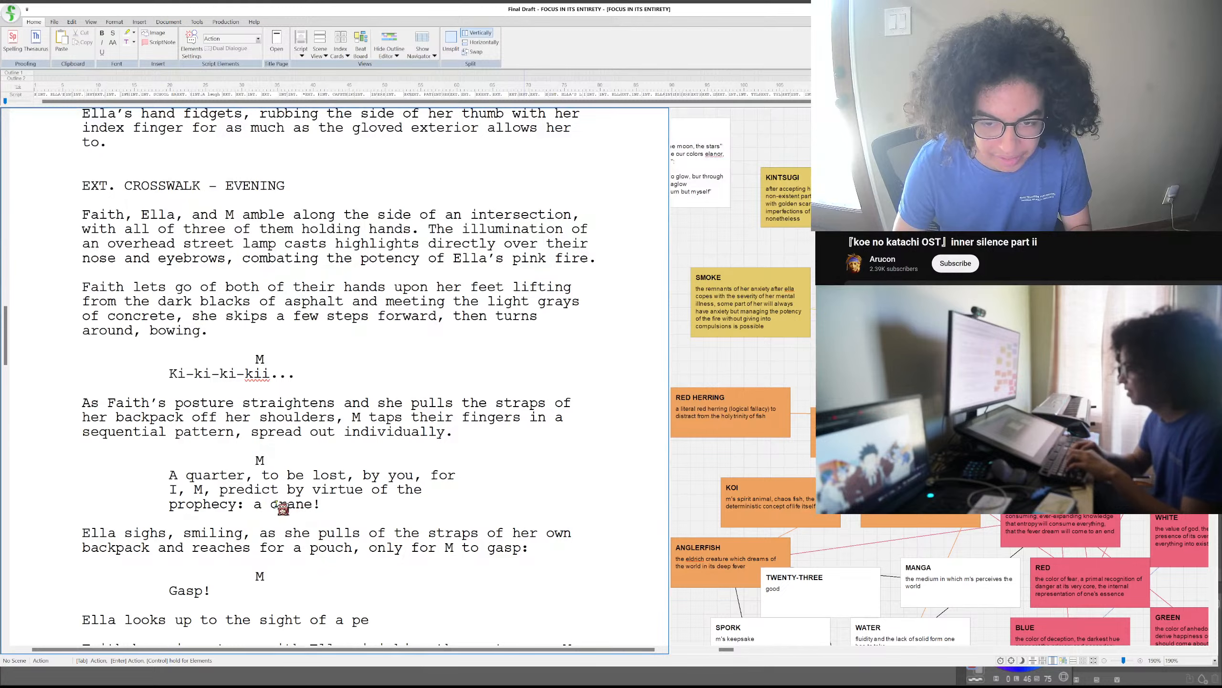
key("BackSpace")
key("BackSpace")
key("BackSpace")
type("aper dinosaur")
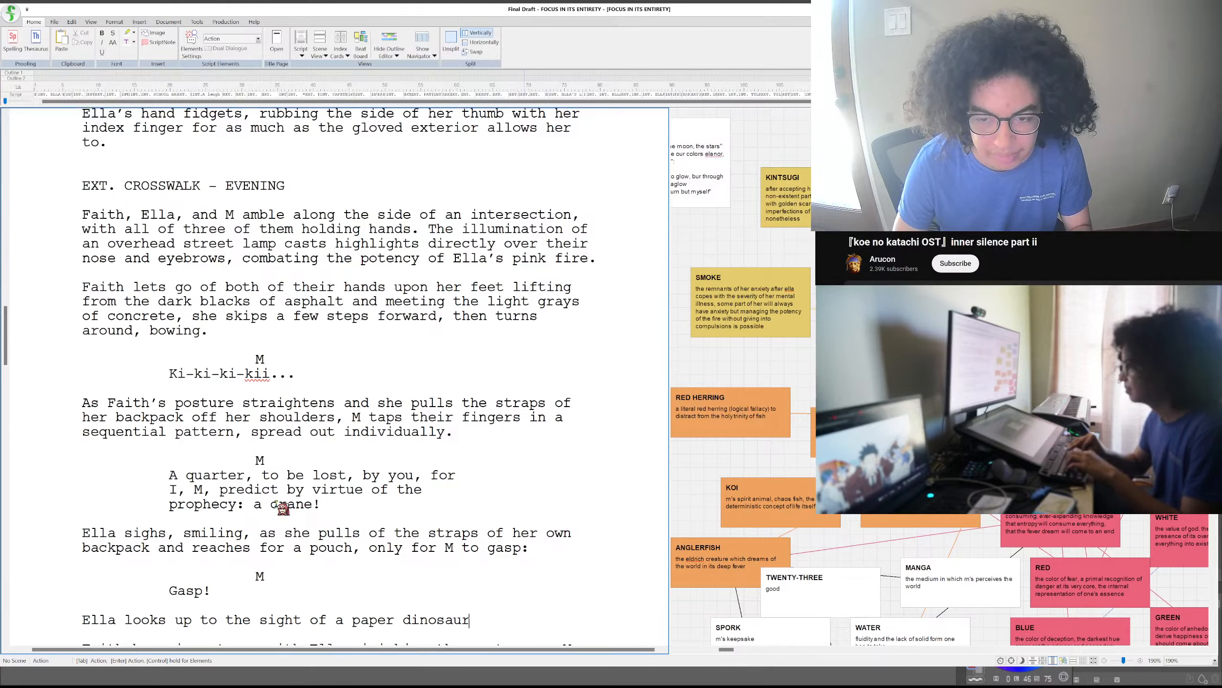
- Replace "a paper dinosaur" in Ella's new action line with "two paper dinosaurs being held"
key("BackSpace")
key("BackSpace")
key("BackSpace")
key("BackSpace")
key("BackSpace")
key("BackSpace")
key("BackSpace")
key("BackSpace")
key("BackSpace")
key("BackSpace")
key("BackSpace")
key("BackSpace")
key("BackSpace")
key("BackSpace")
key("BackSpace")
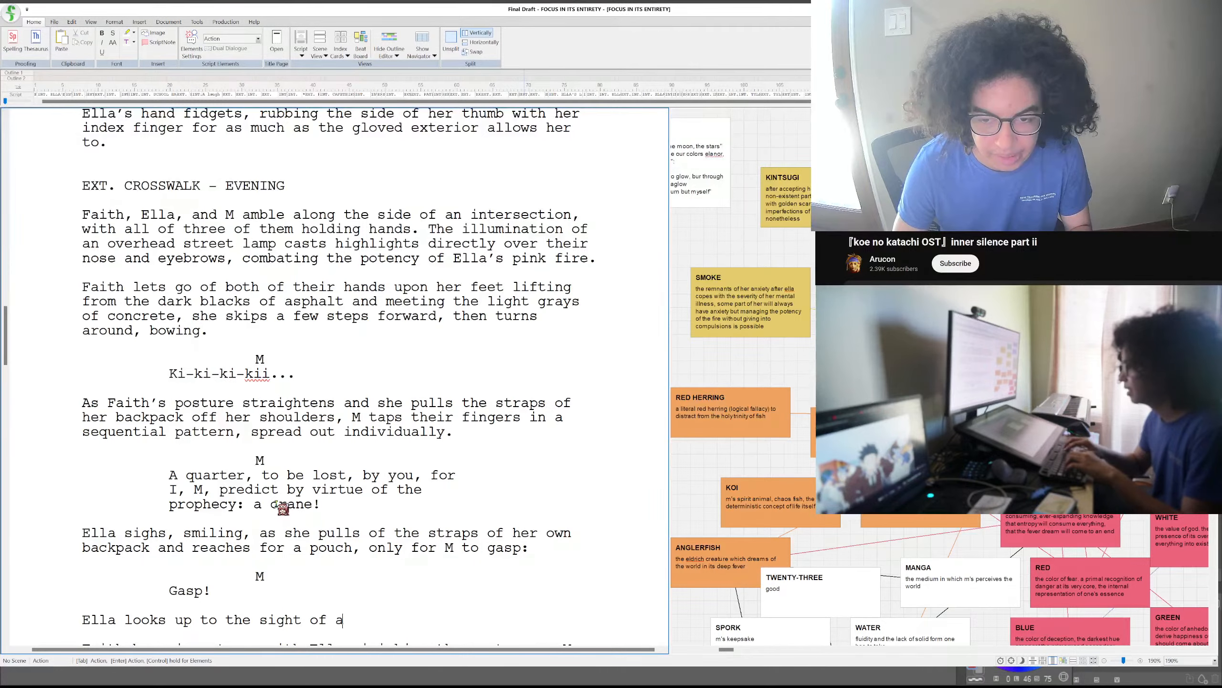
key("BackSpace")
type("two paper dinos")
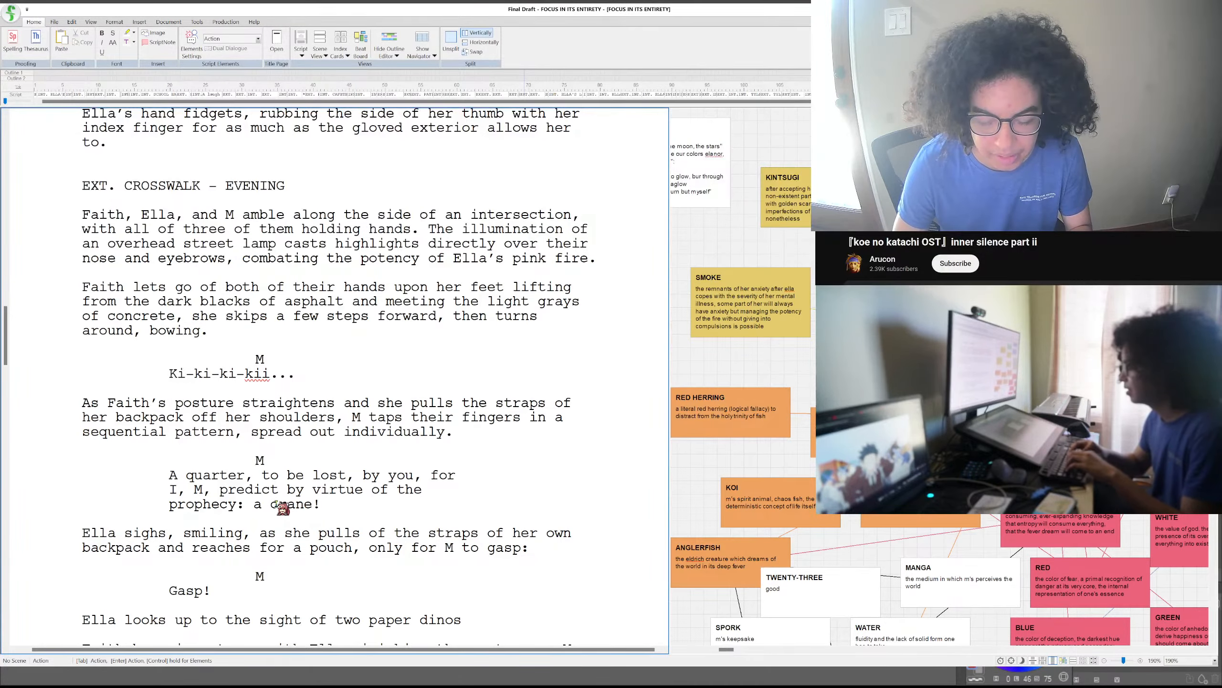
type("aurs being h")
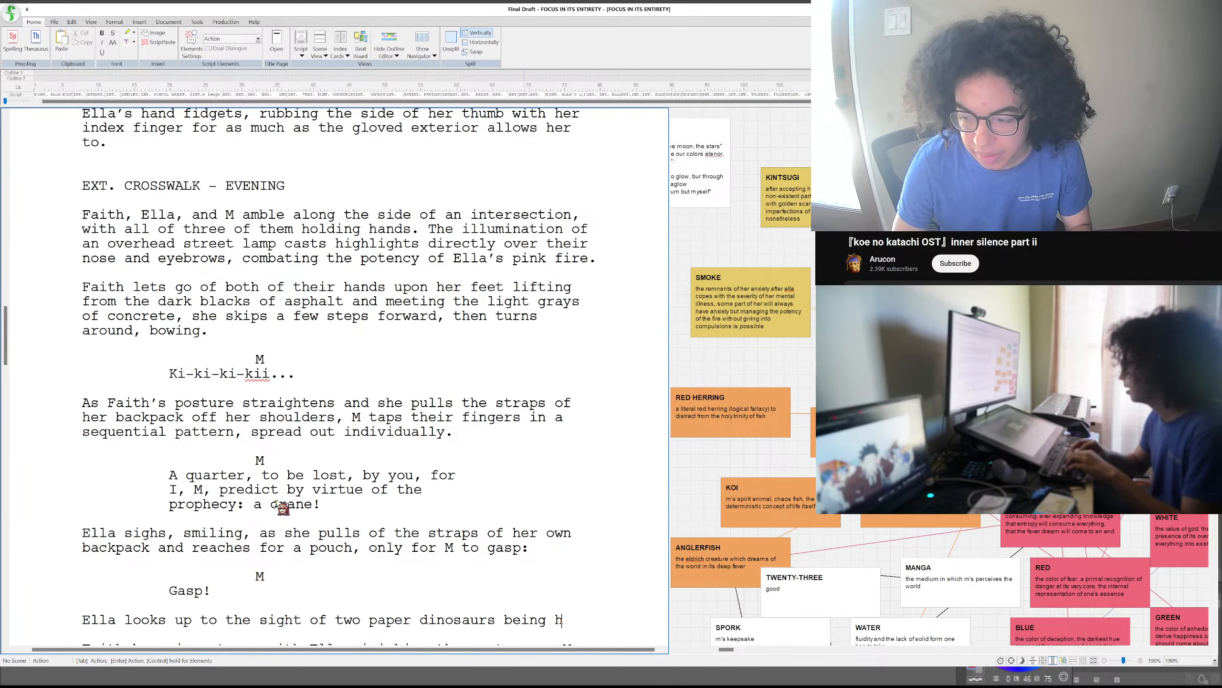
type("eld")
- Reword "being held" at the end of Ella's dinosaur action line to "held by Faith"
scroll(310, 402, "down", 3)
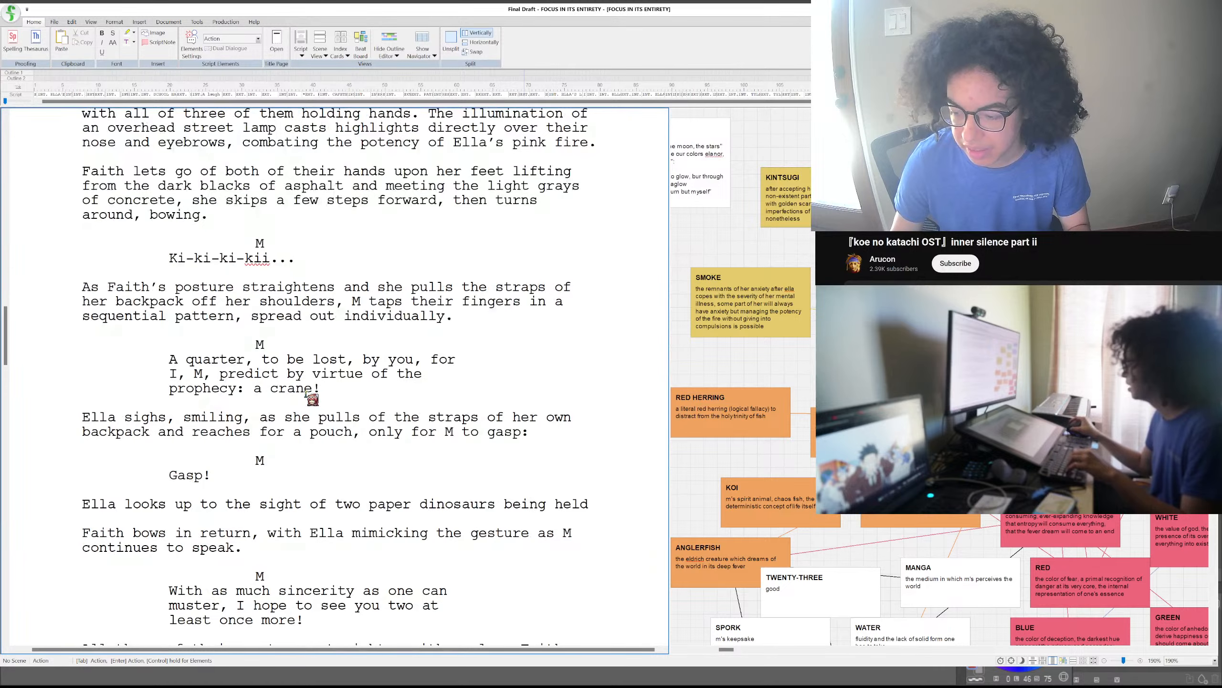
scroll(311, 399, "up", 1)
scroll(311, 399, "down", 2)
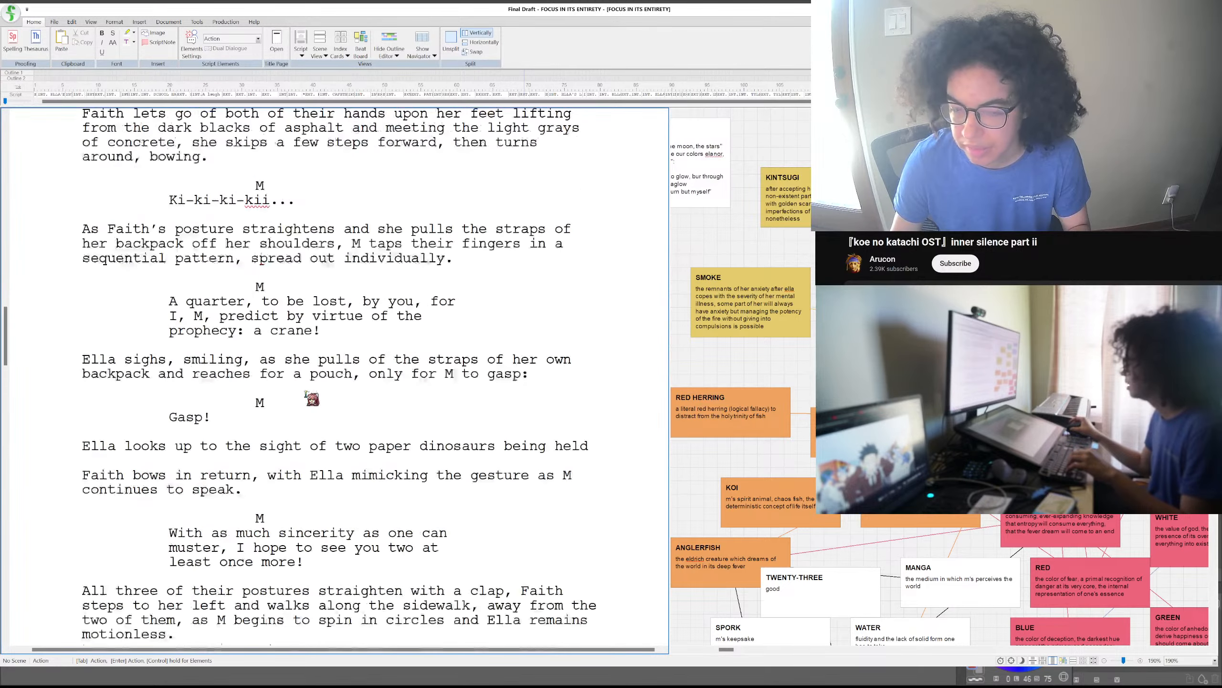
scroll(308, 395, "up", 1)
left_click(303, 389)
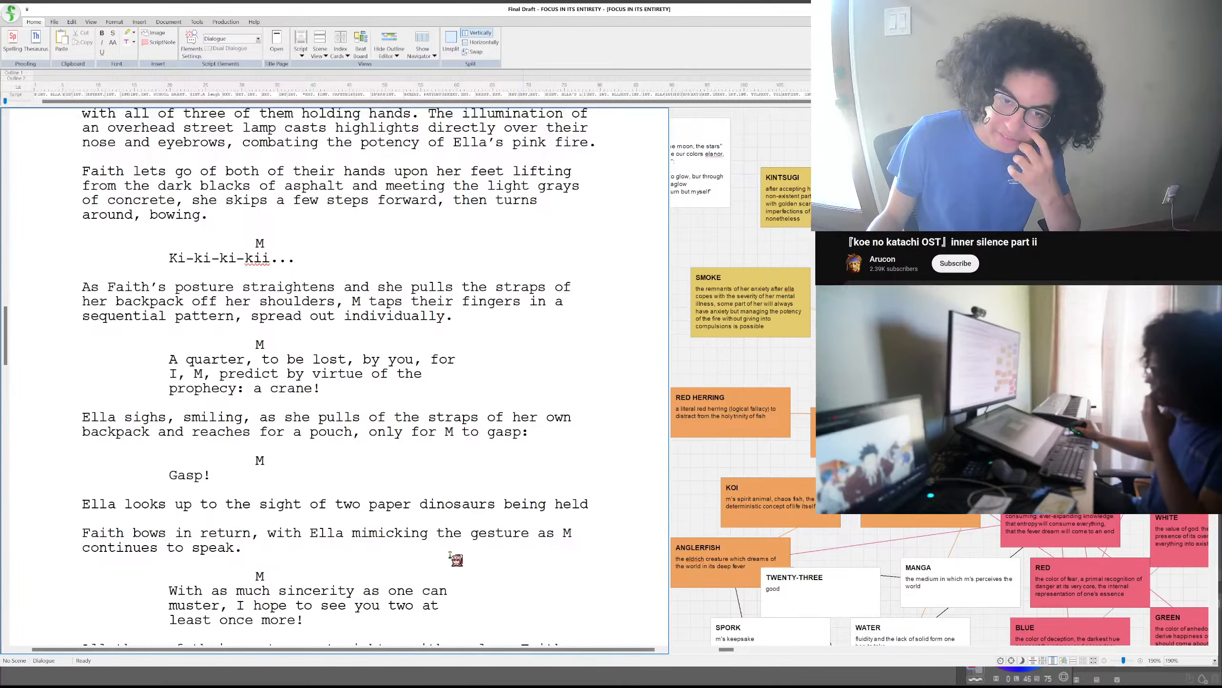
left_click(596, 503)
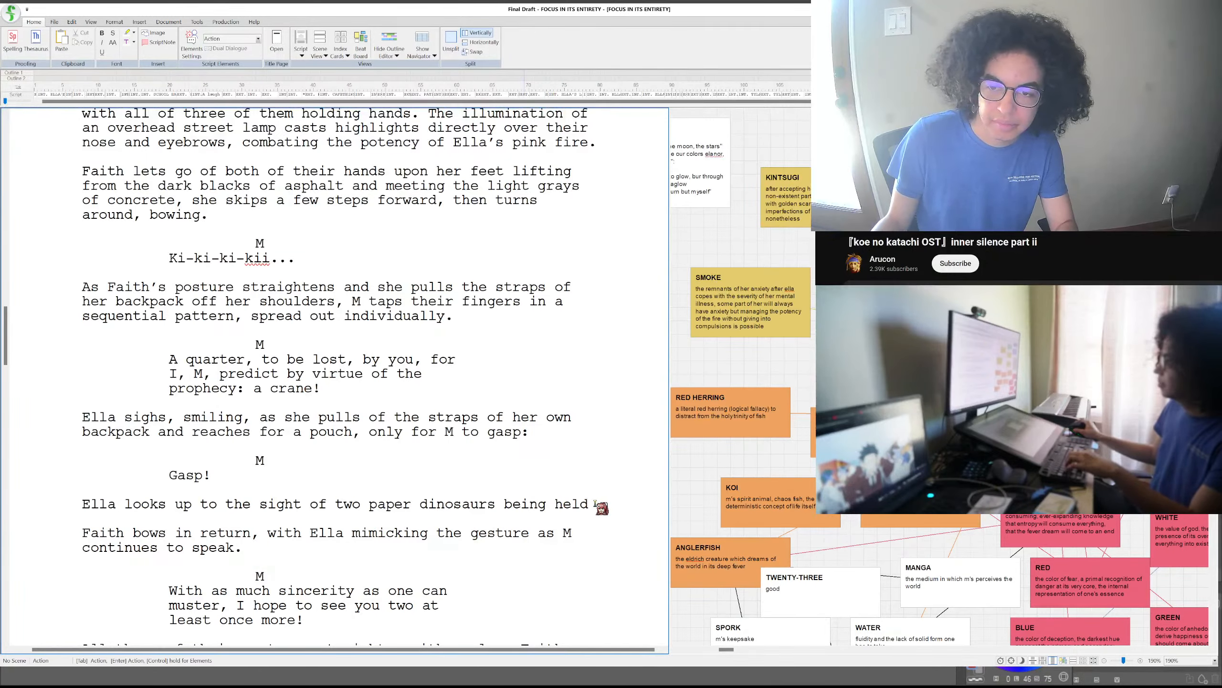
left_click_drag(590, 503, 504, 504)
type("held")
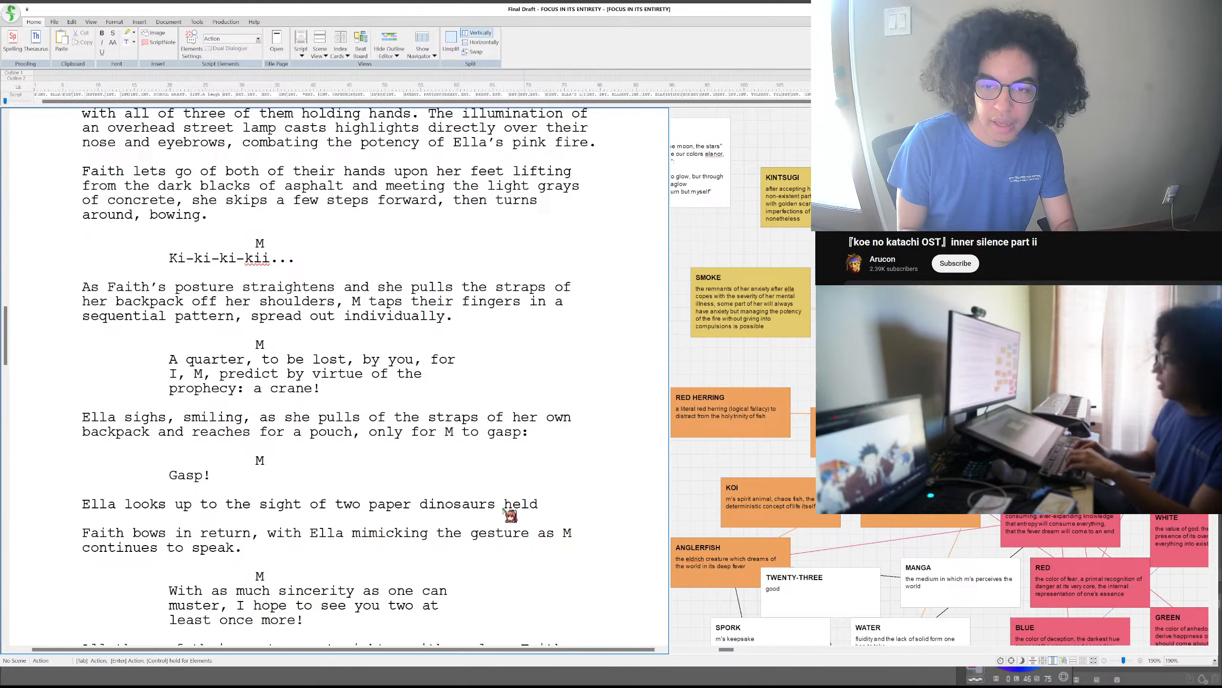
type(" by Faith")
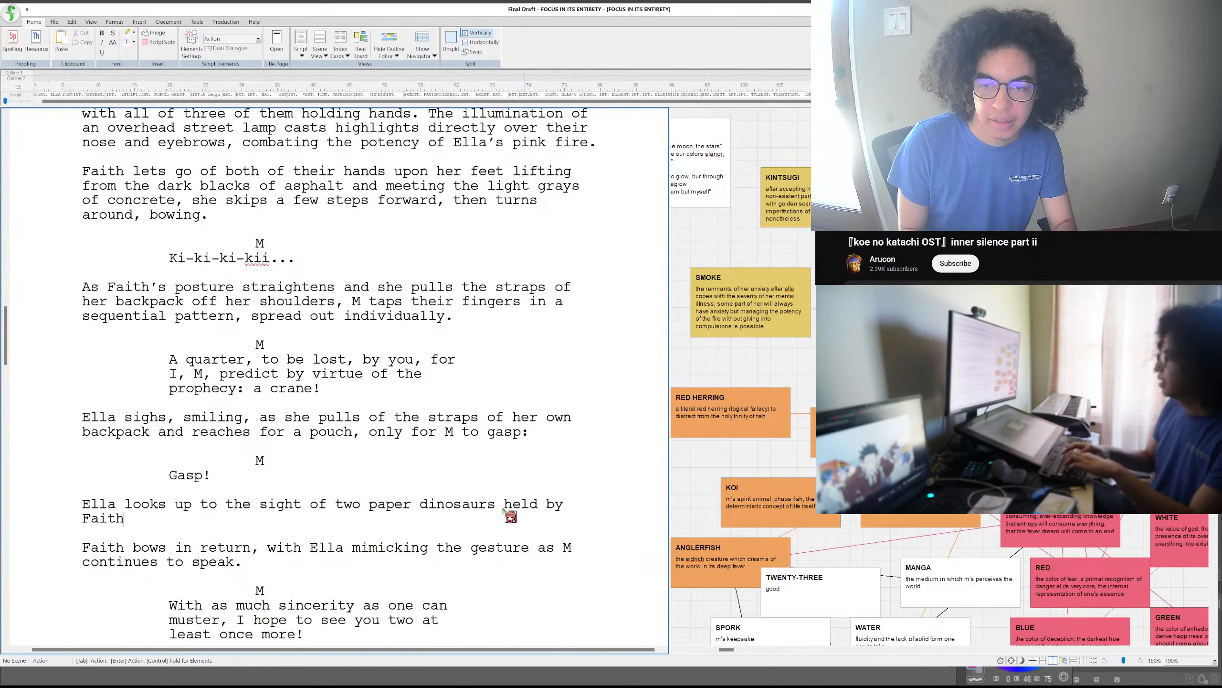
- Replace "held by Faith" after "two paper dinosaurs" with "held in each of Faith's palms."
key("BackSpace")
key("BackSpace")
key("BackSpace")
key("BackSpace")
key("BackSpace")
key("BackSpace")
key("BackSpace")
key("BackSpace")
key("BackSpace")
key("BackSpace")
key("BackSpace")
key("BackSpace")
key("BackSpace")
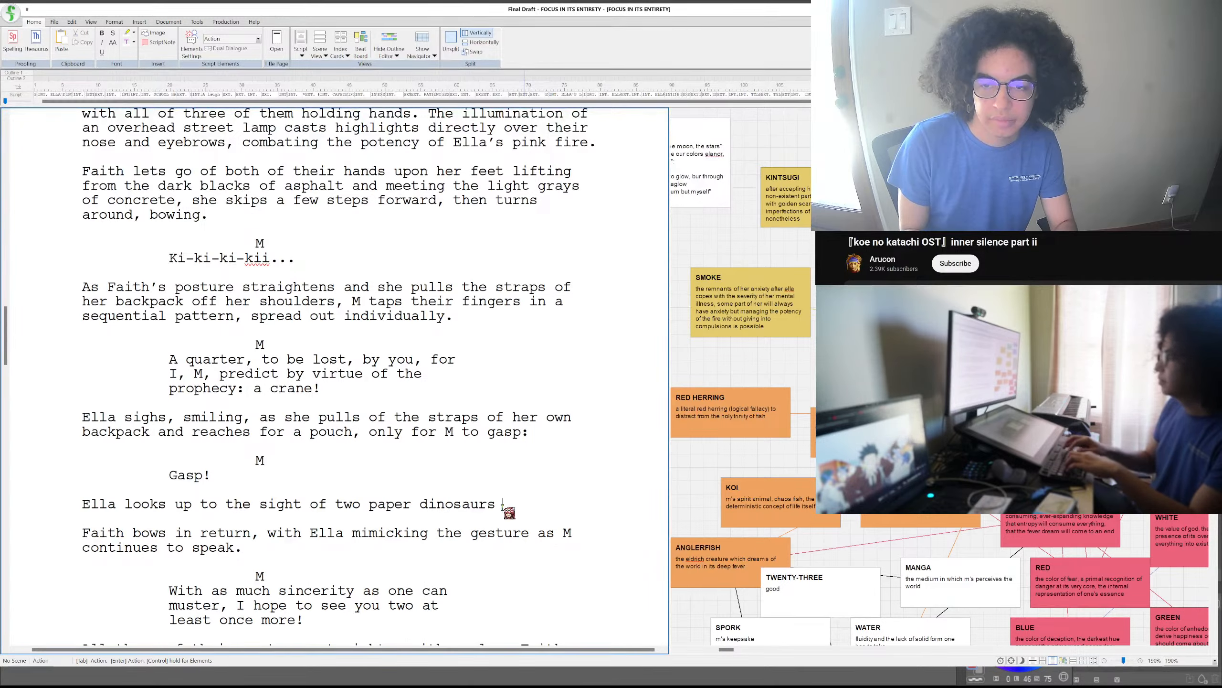
type("held in each of")
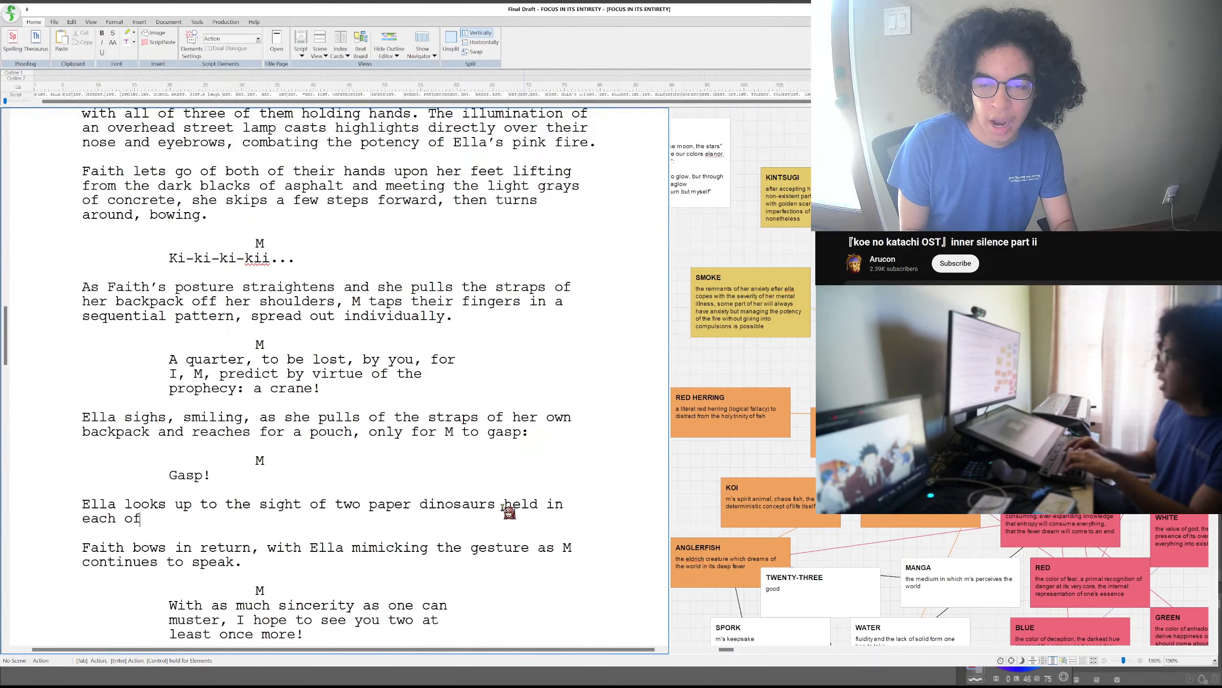
type(" Faith")
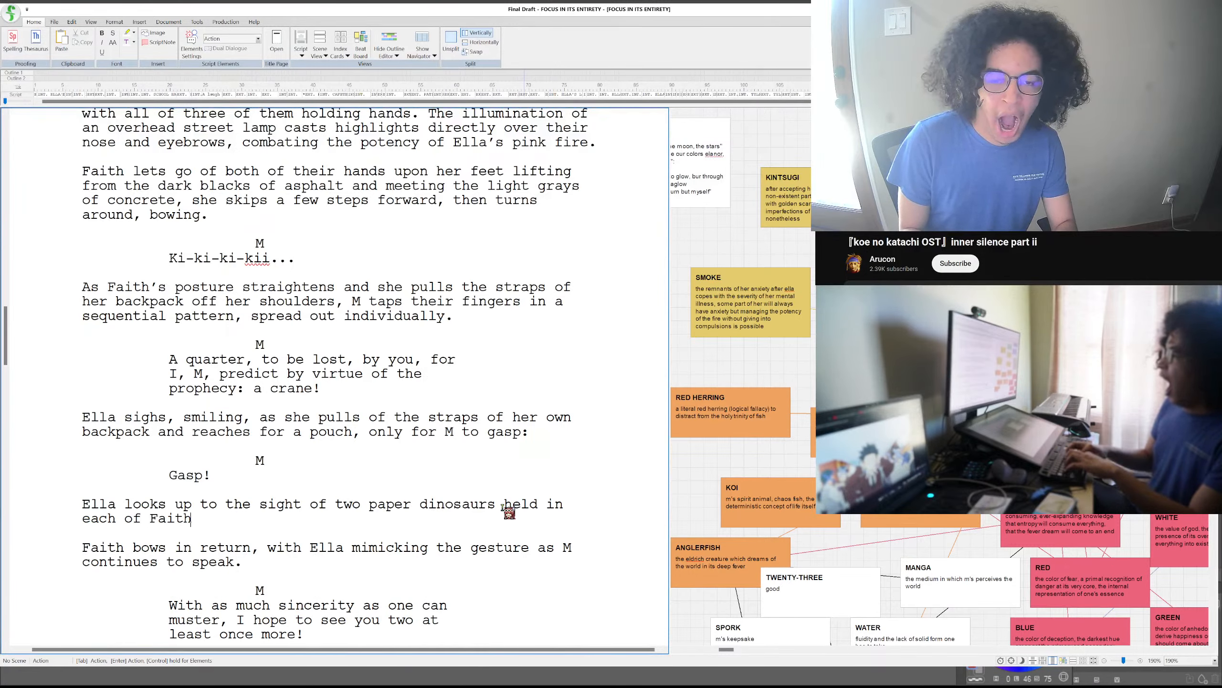
type("'s palms")
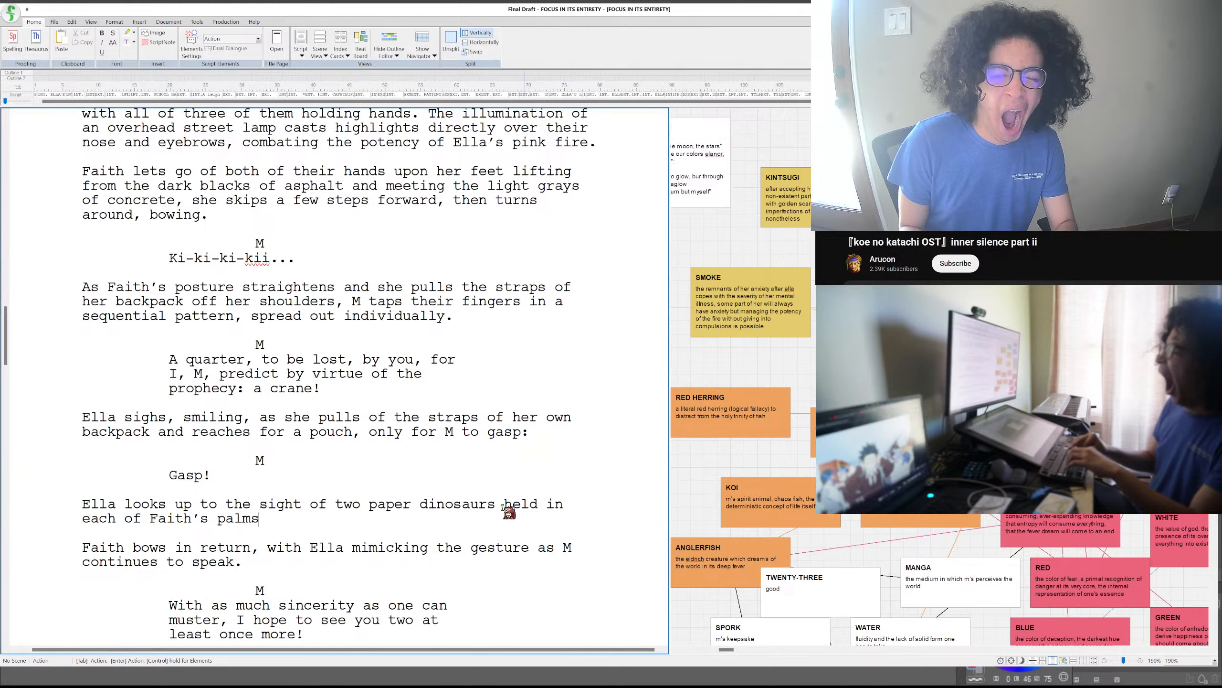
type(".")
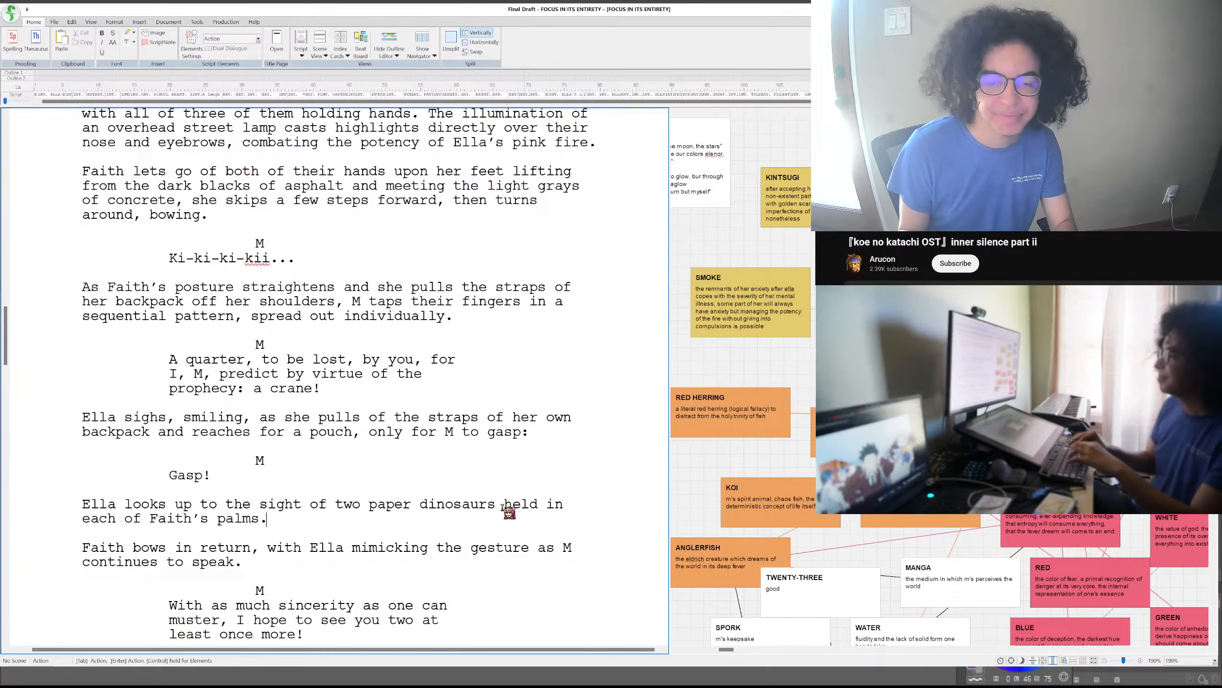
- Extend M's "Gasp!" dialogue with "The implausibility!"
left_click(334, 474)
type("T")
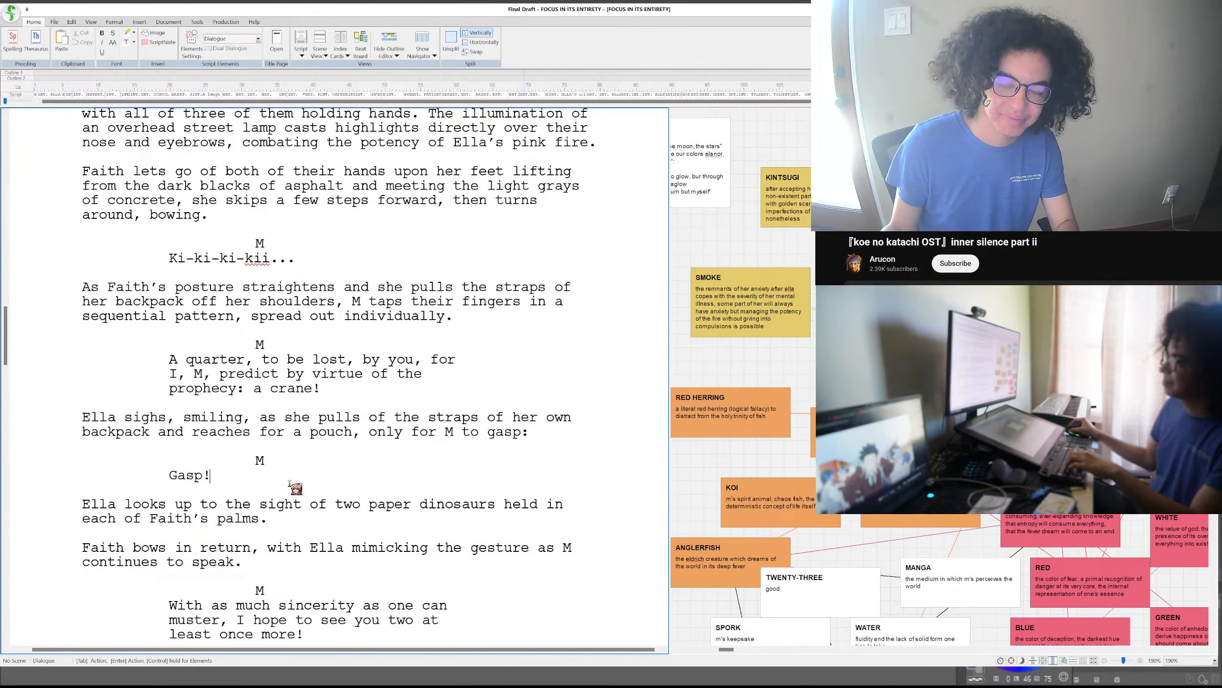
type("he implausib")
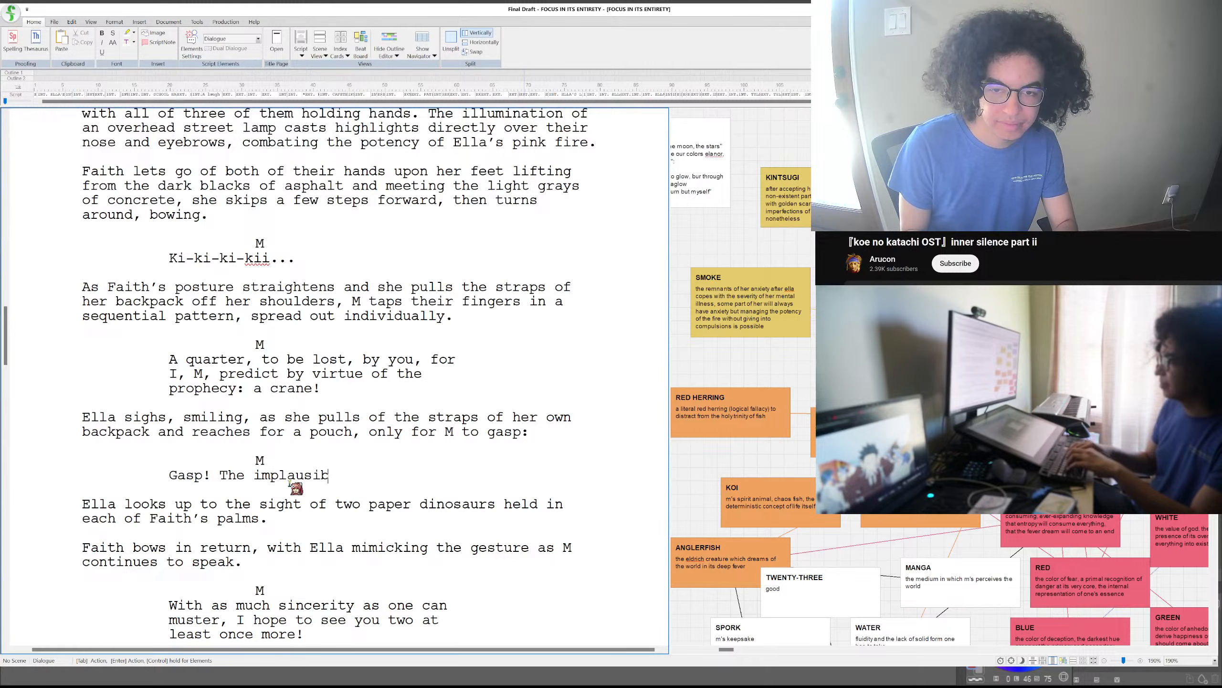
type("ility!")
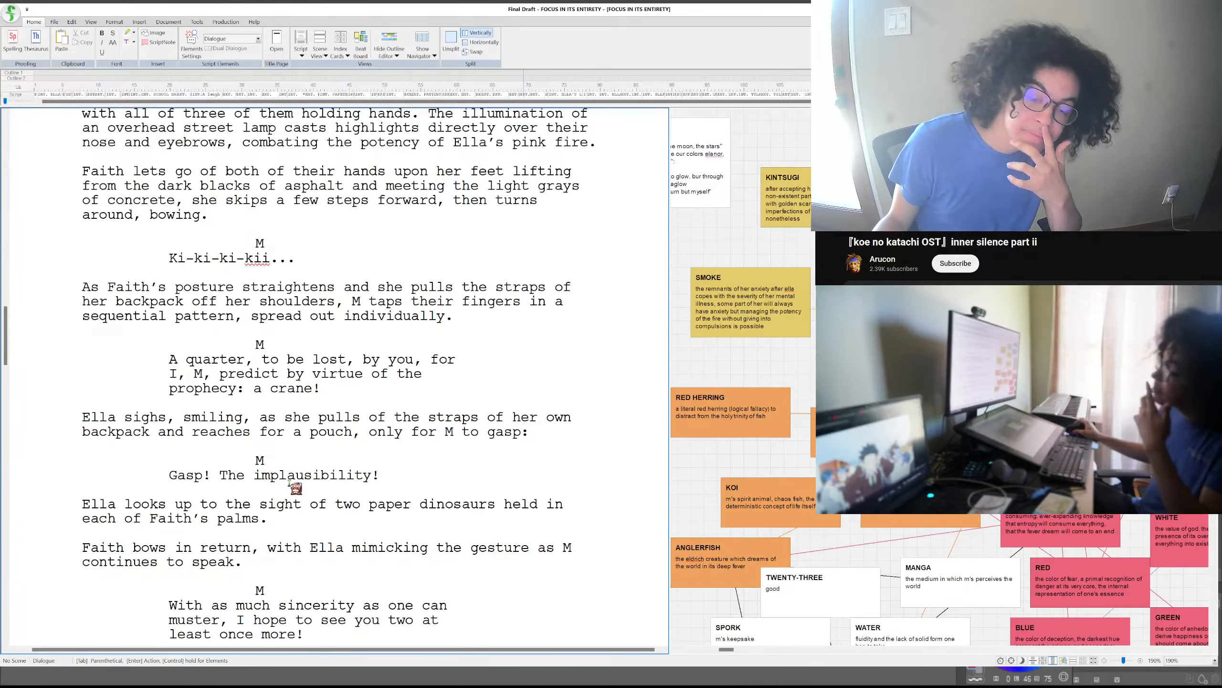
- Add a dialogue block for M below the paper dinosaurs action paragraph, beginning "How could"
left_click(296, 517)
key("Return")
key("Tab")
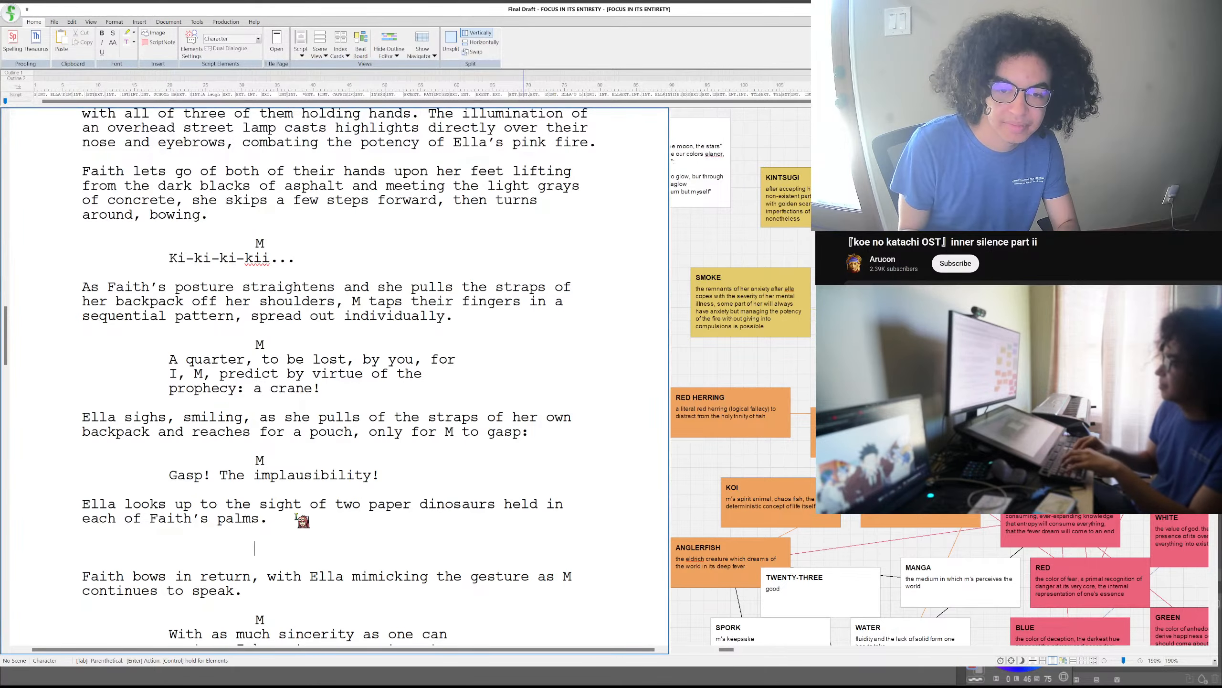
type("M")
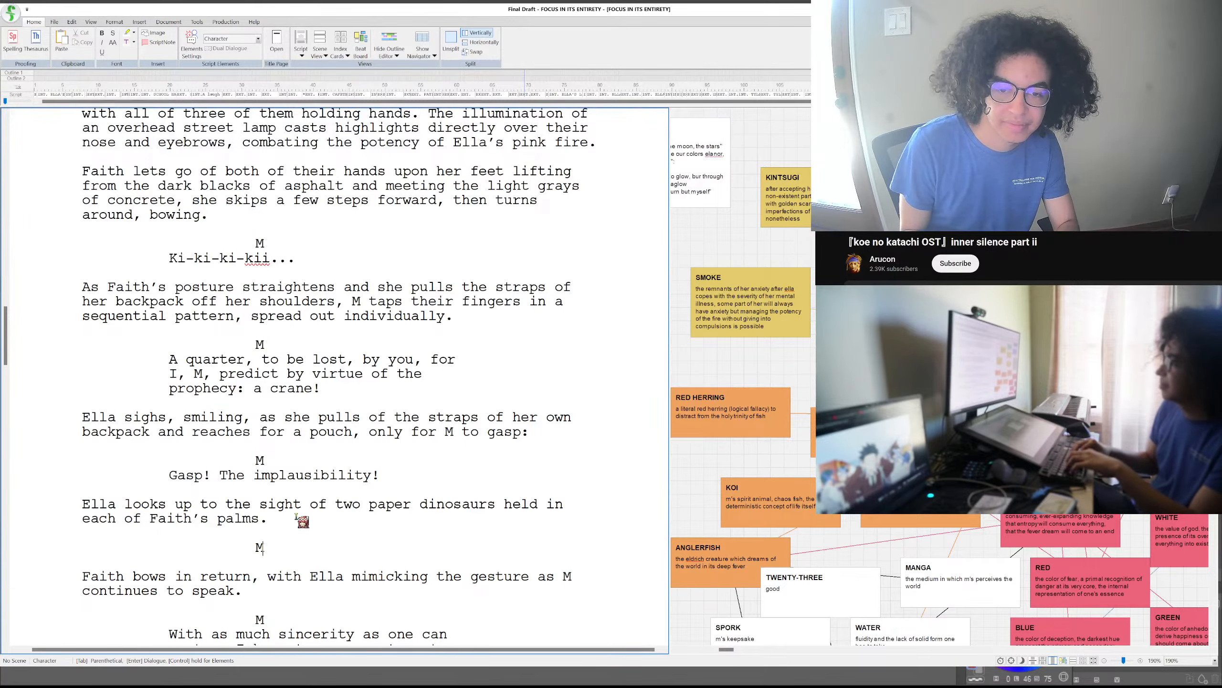
key("Return")
type("How cc")
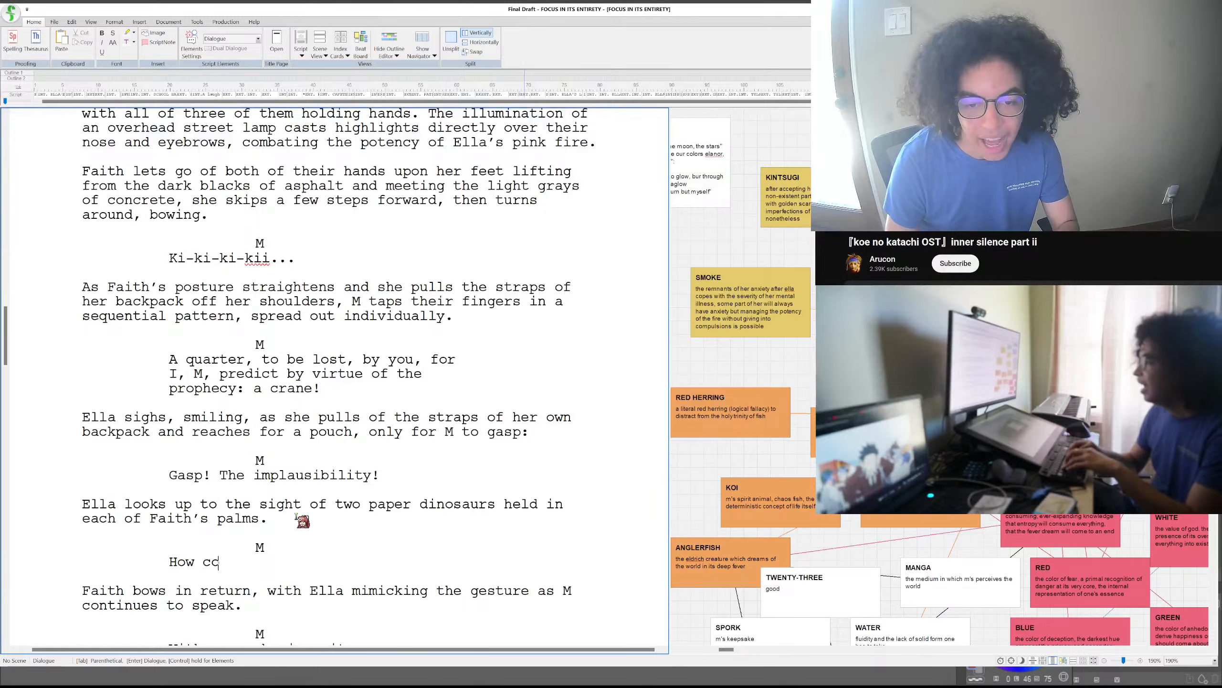
type("uld th")
key("BackSpace")
key("BackSpace")
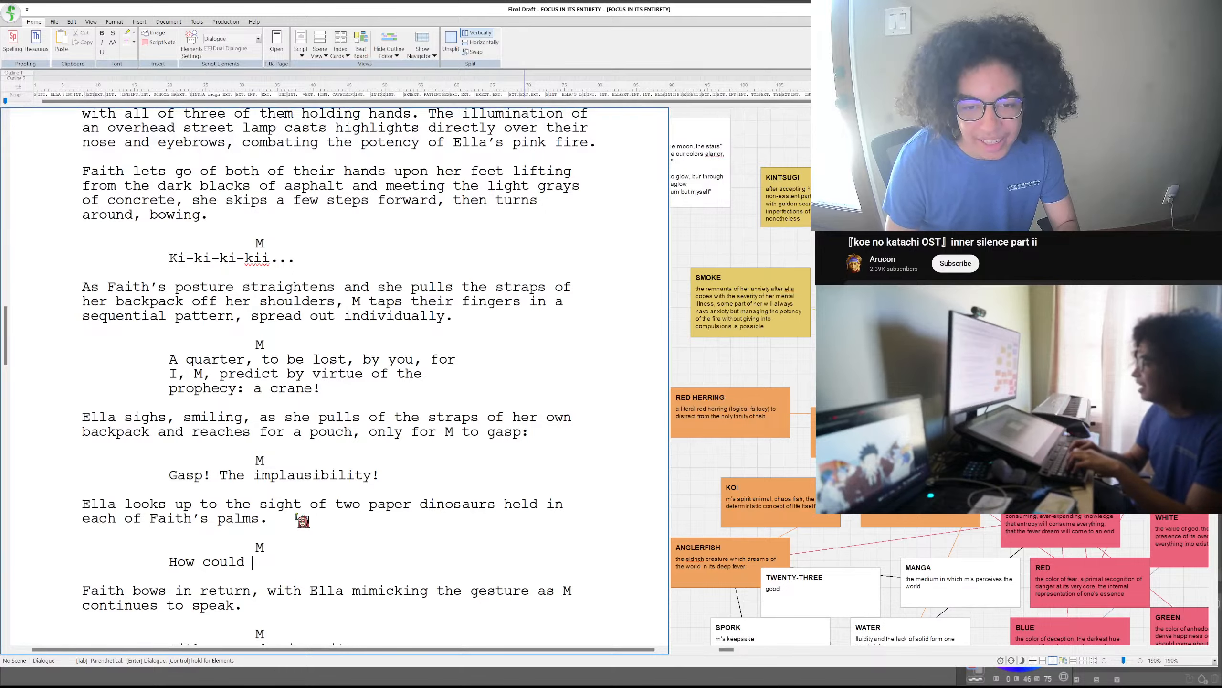
- Complete M's question after "How could" with "the prophecy forsake me like this?"
type("the propery")
key("BackSpace")
key("BackSpace")
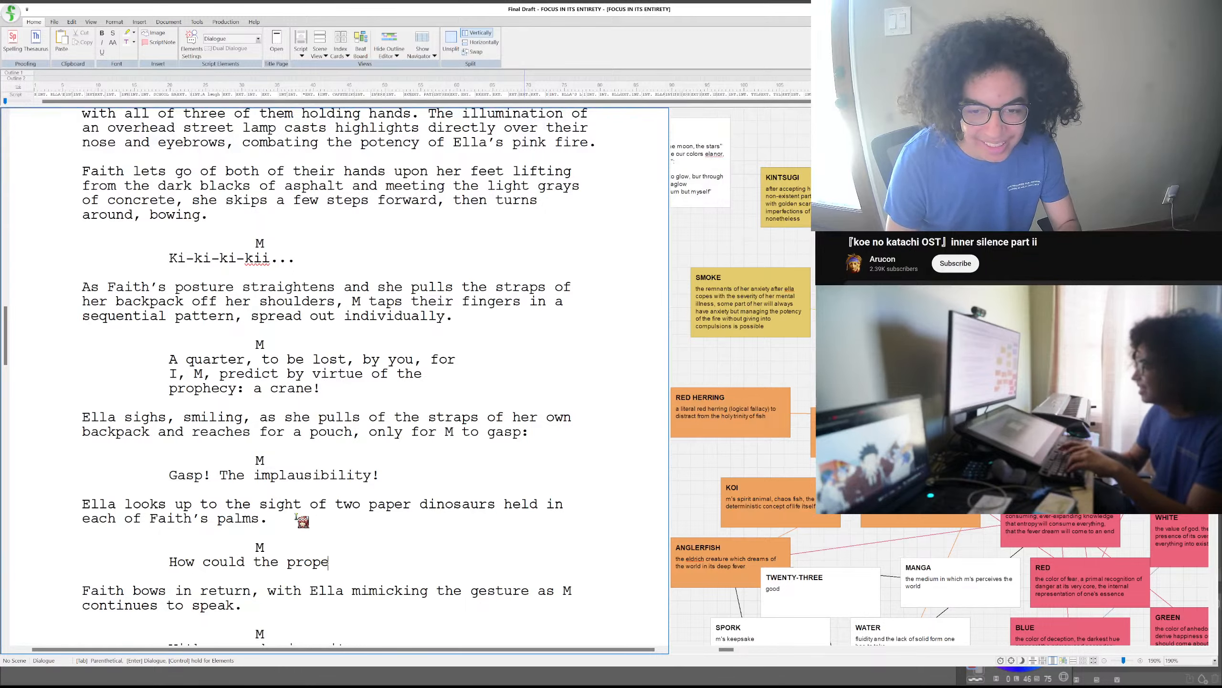
key("BackSpace")
type("hecy forsake ")
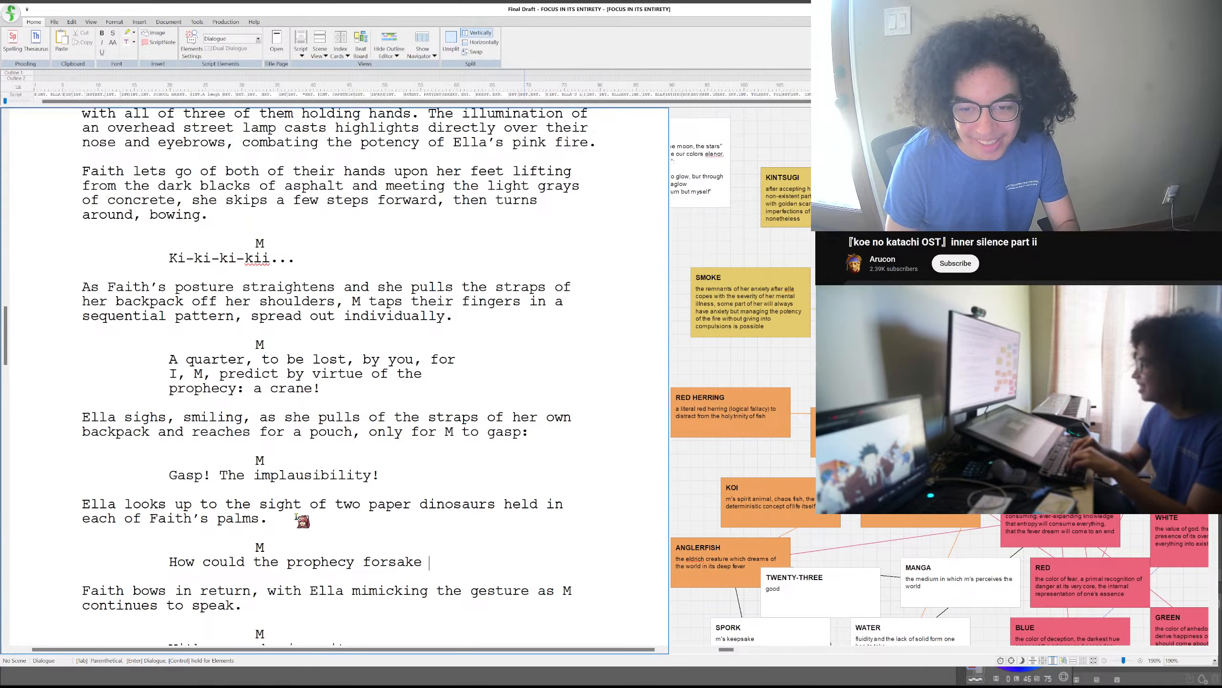
type("me ")
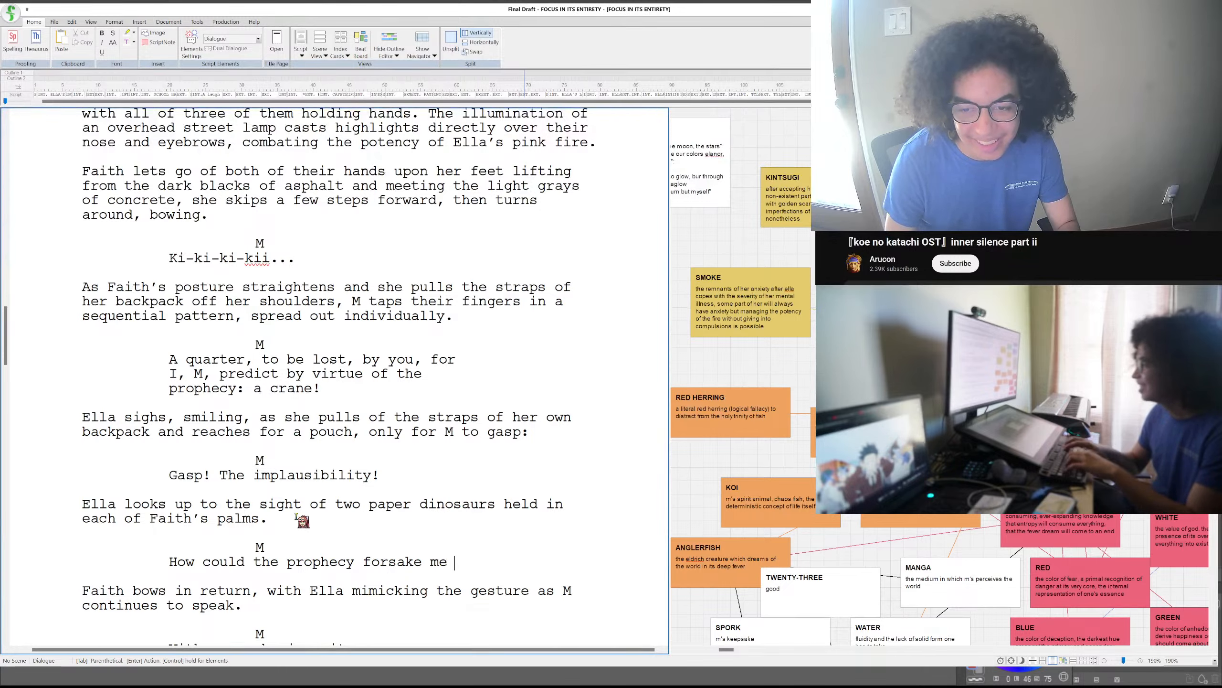
type("like this?")
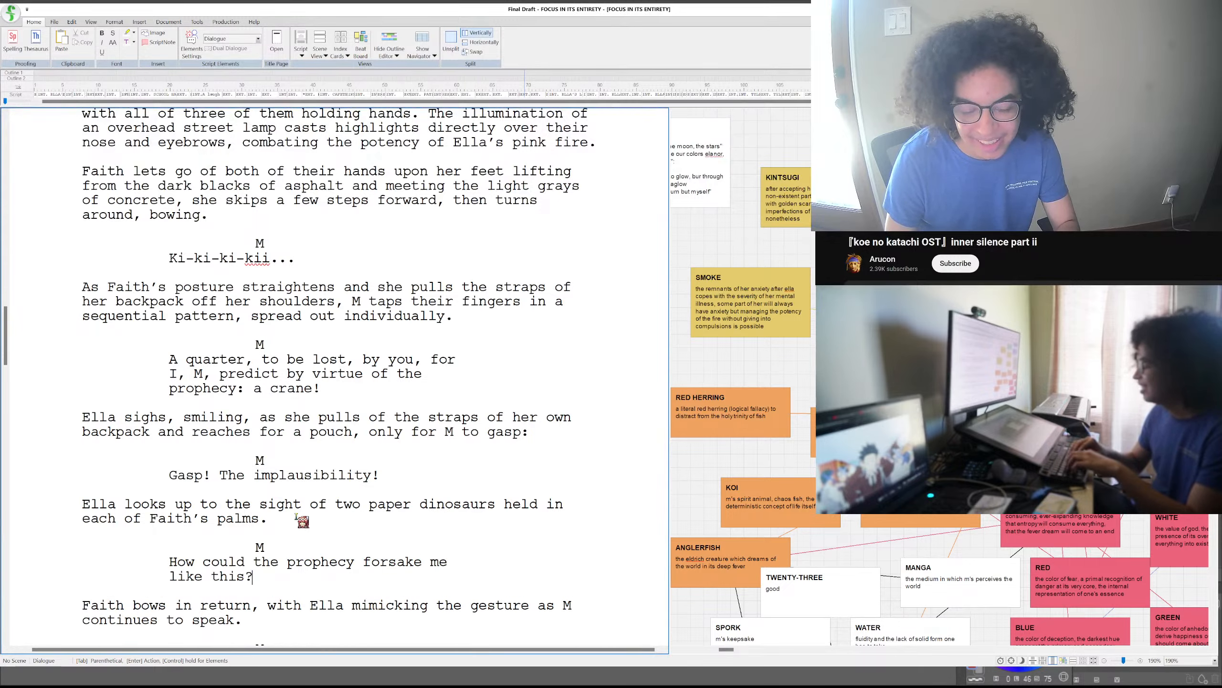
type(" Oh God")
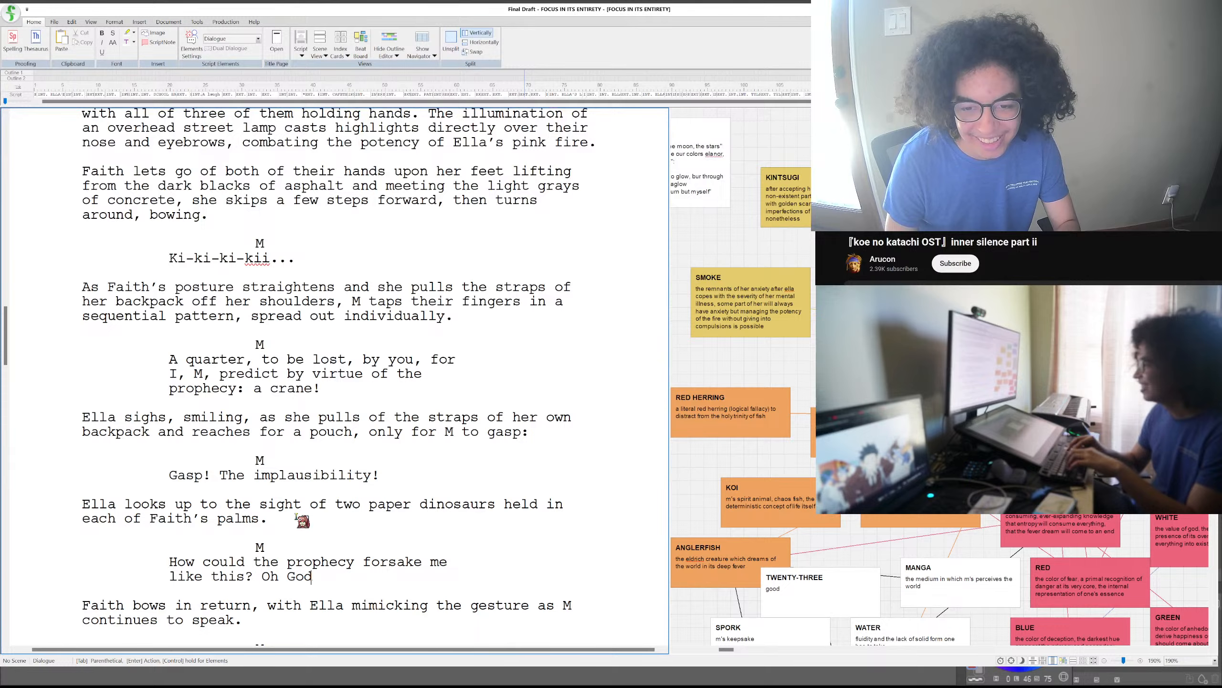
key("BackSpace")
key("BackSpace")
key("BackSpace")
key("BackSpace")
key("BackSpace")
key("BackSpace")
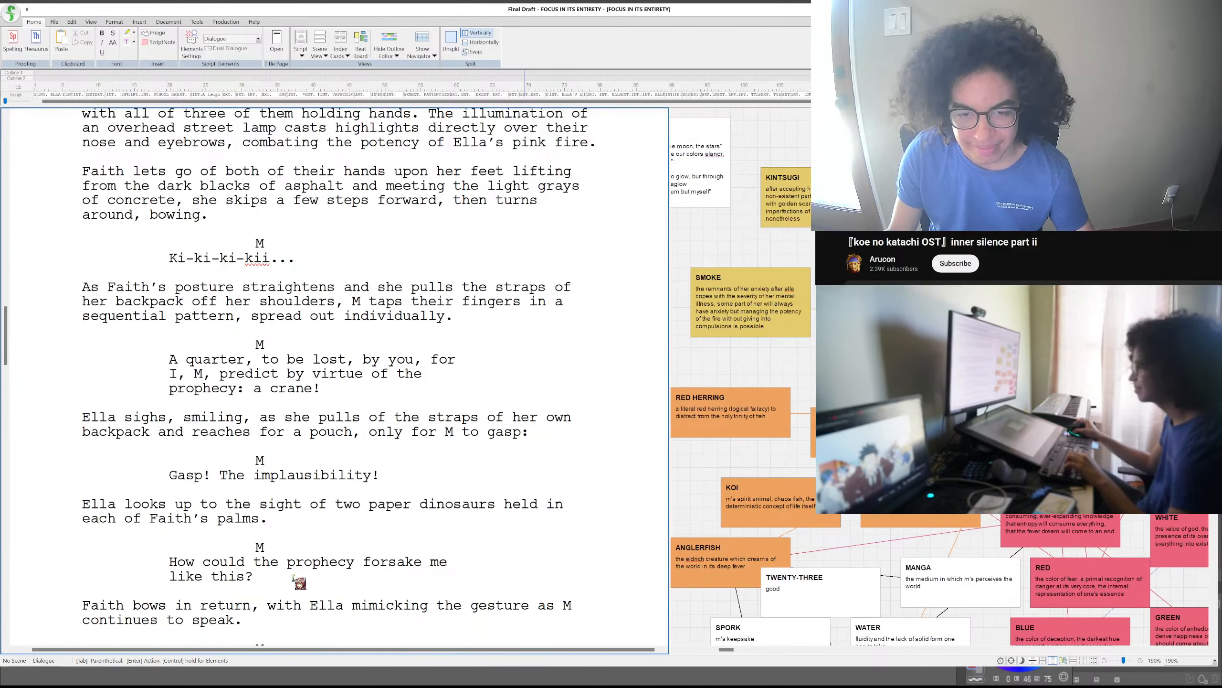
- Replace "like this" in M's question about the prophecy with "in these desperate times"
left_click_drag(250, 577, 170, 577)
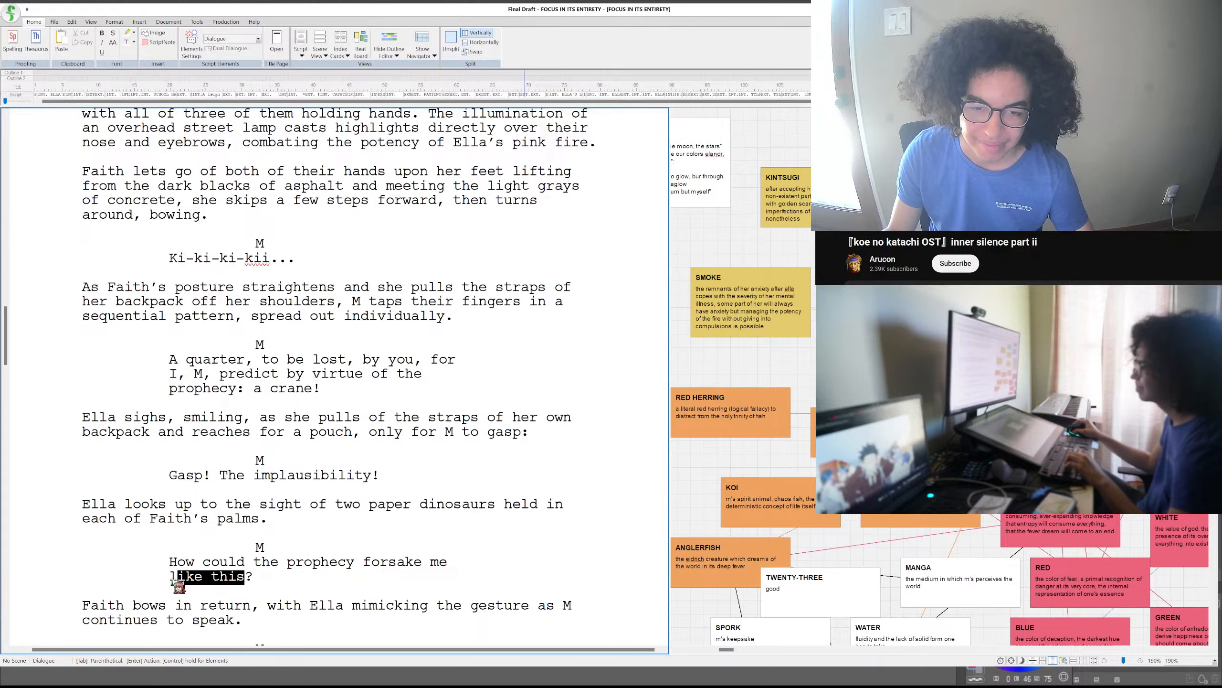
type("in these despe")
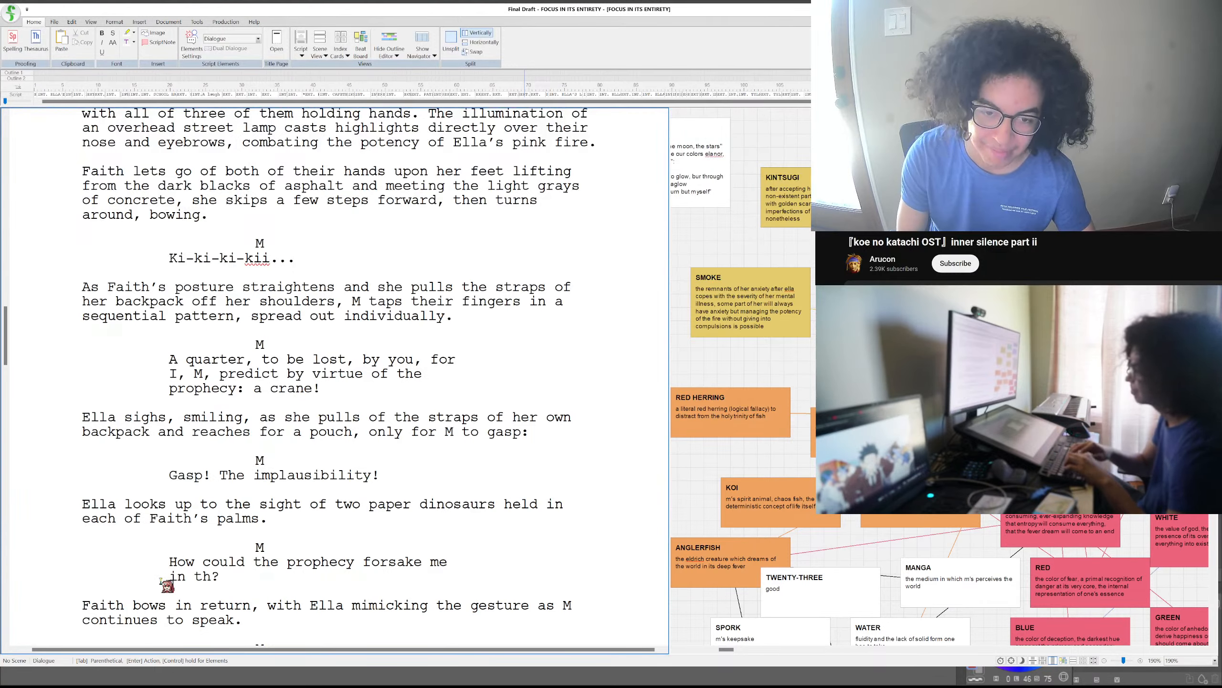
type("rate times")
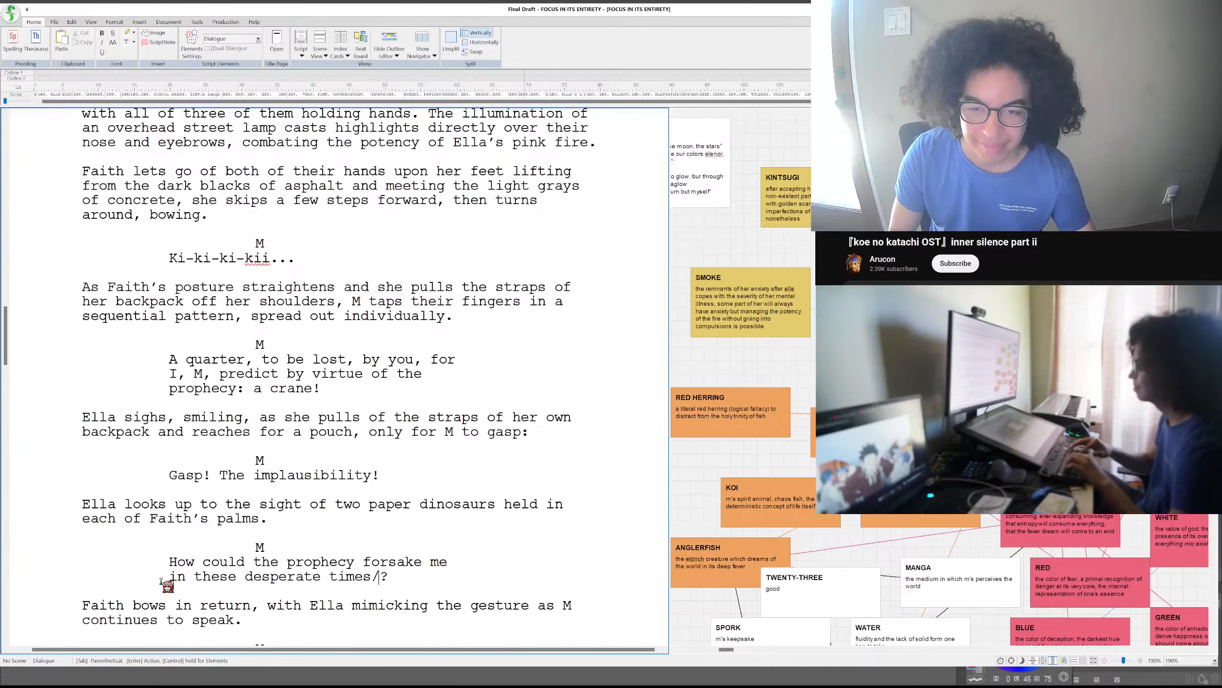
type("..")
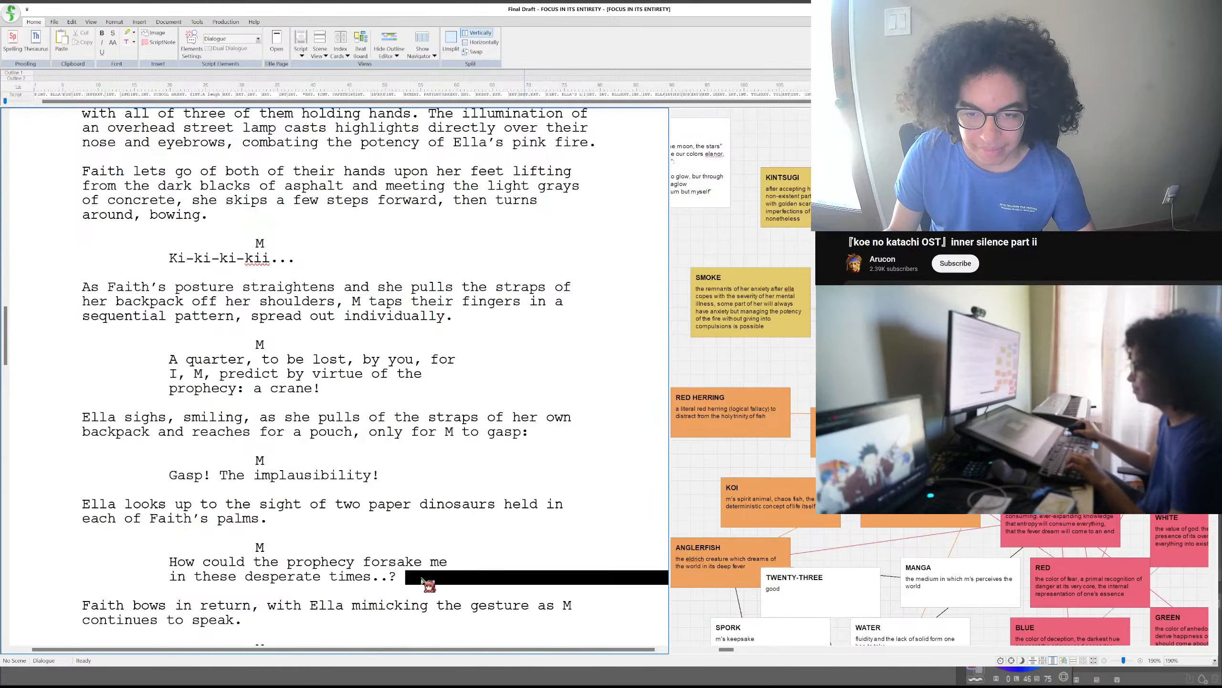
- Punctuate the end of M's question about the prophecy so that it closes with "times..?"
left_click(344, 520)
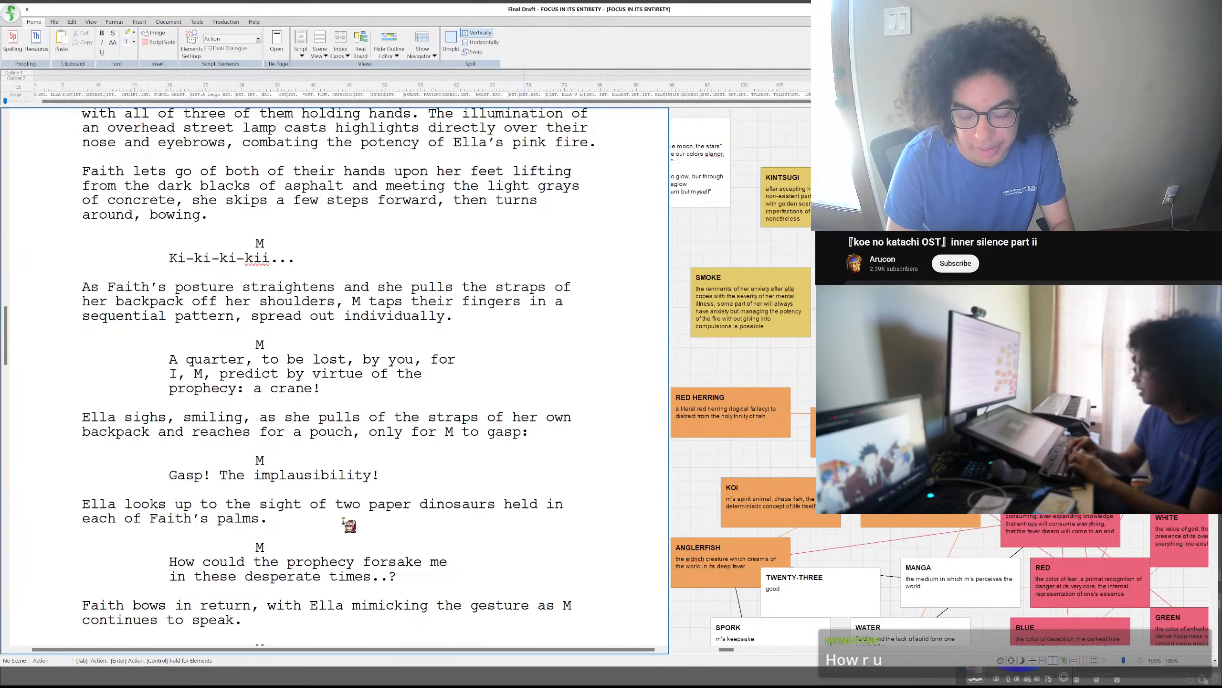
scroll(329, 470, "down", 3)
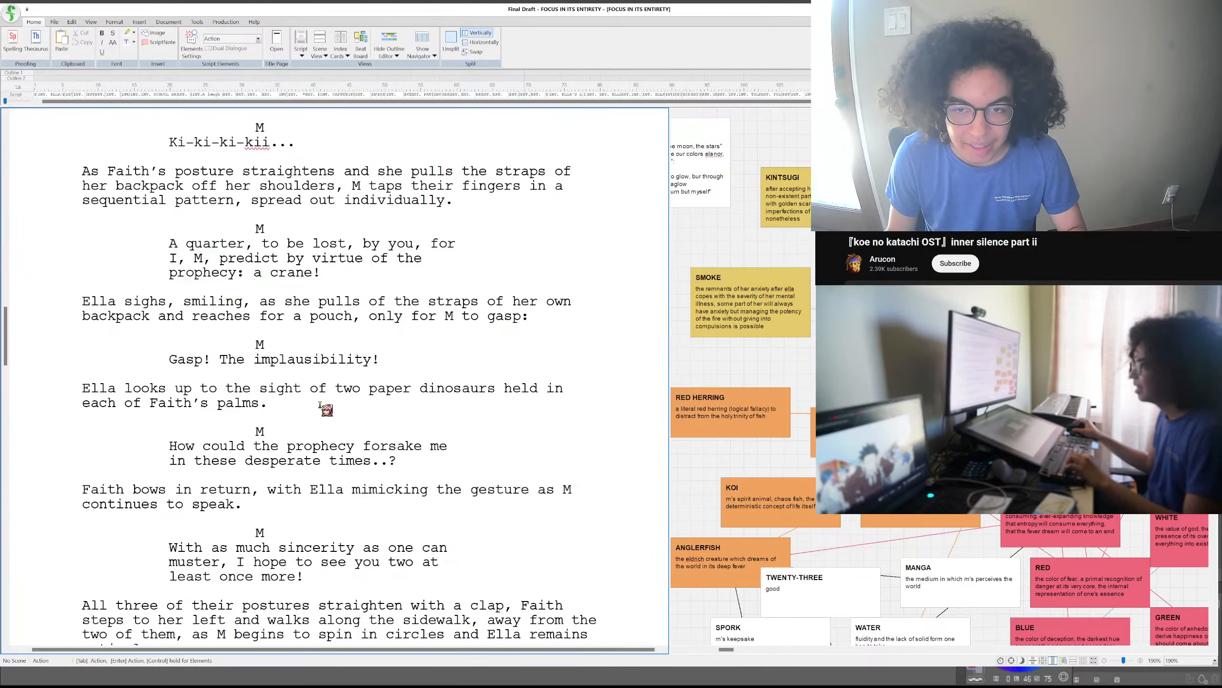
- Add an action paragraph below M's prophecy question beginning "M's arms droop in front of their legs"
left_click(415, 461)
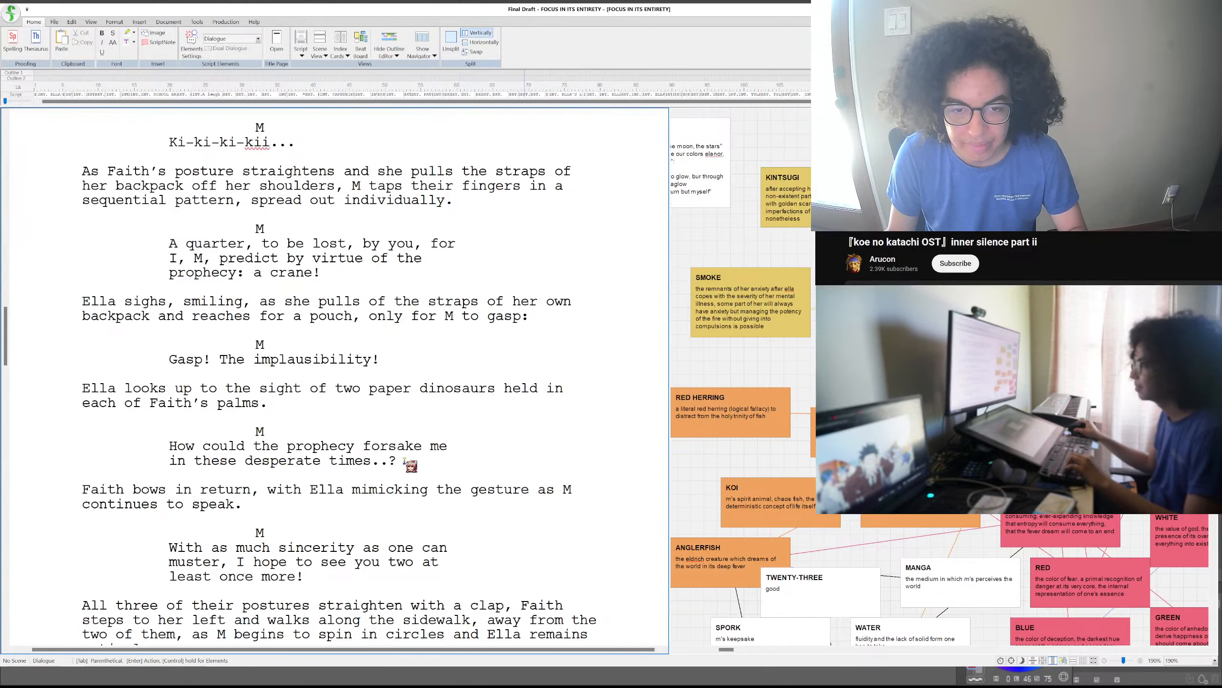
key("Return")
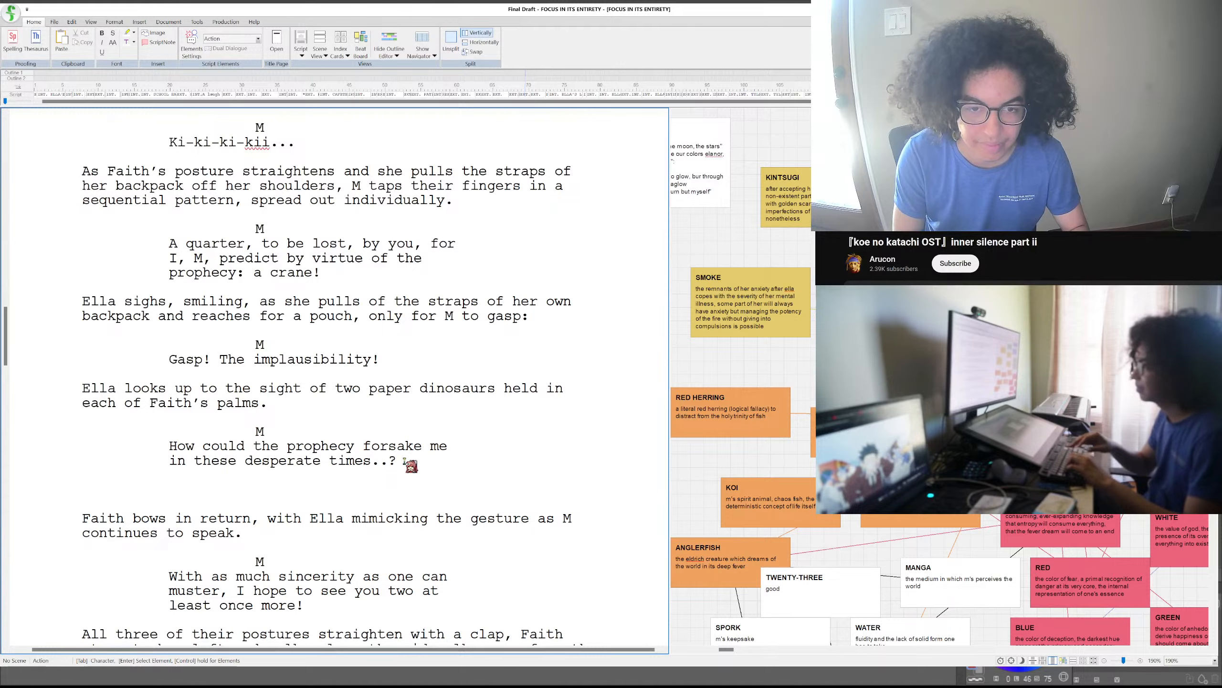
type("M's")
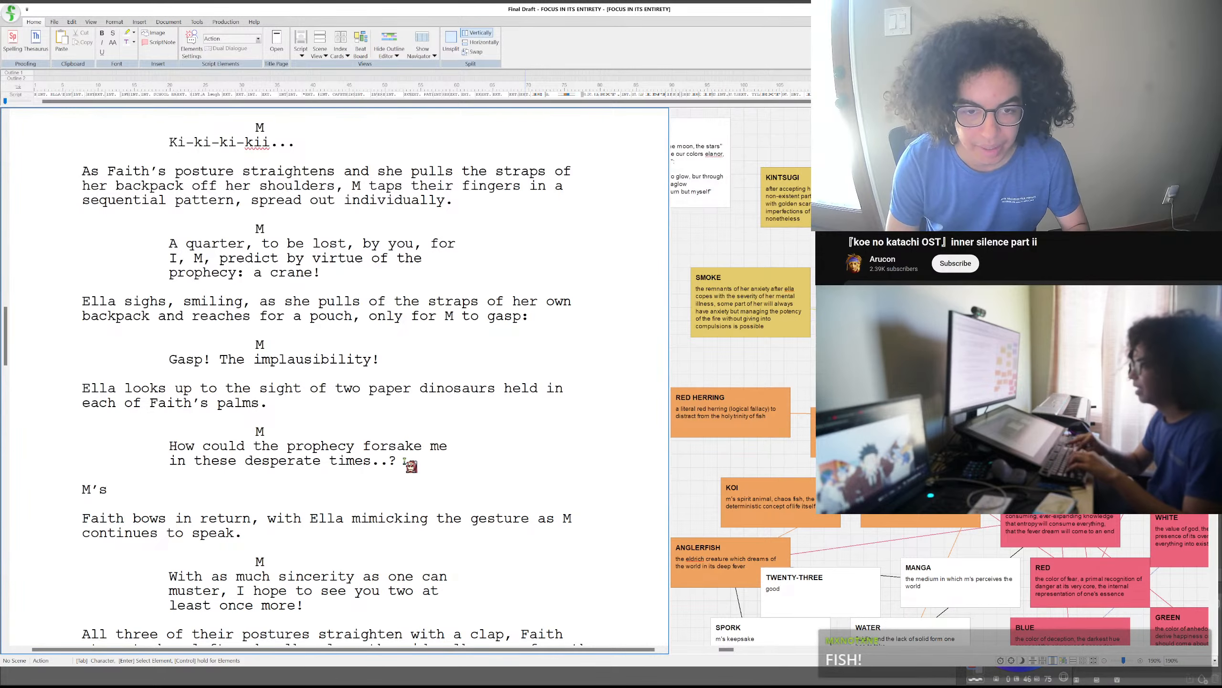
type(" arms")
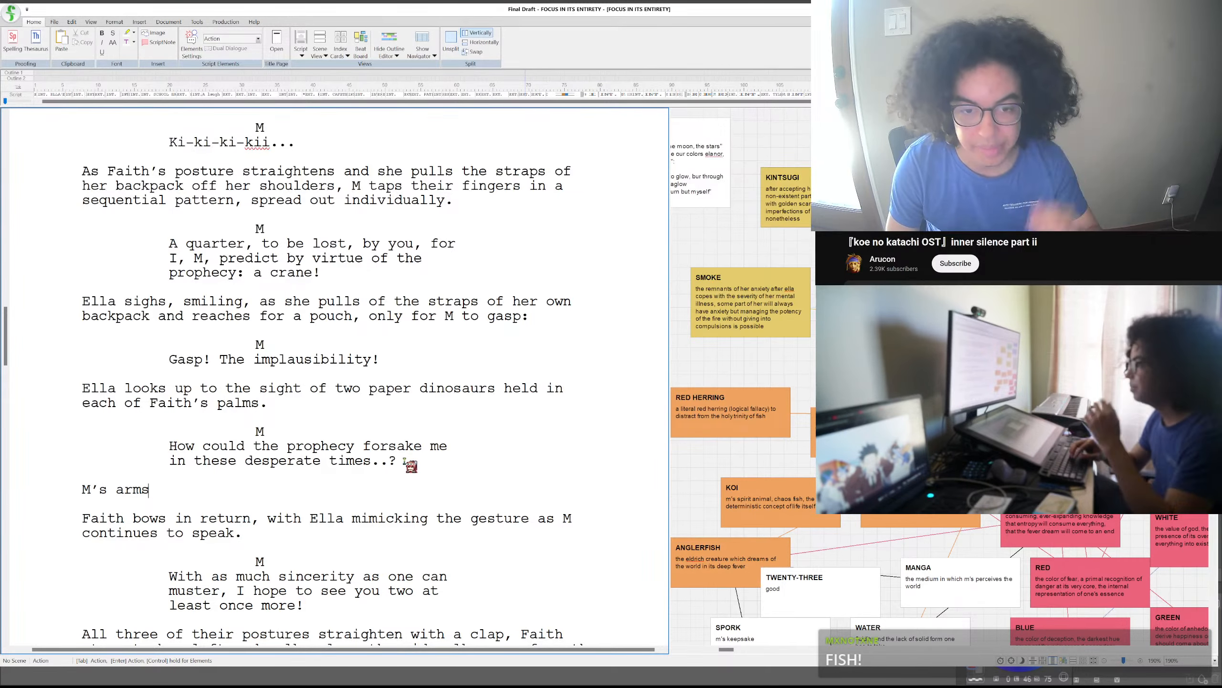
type("hang")
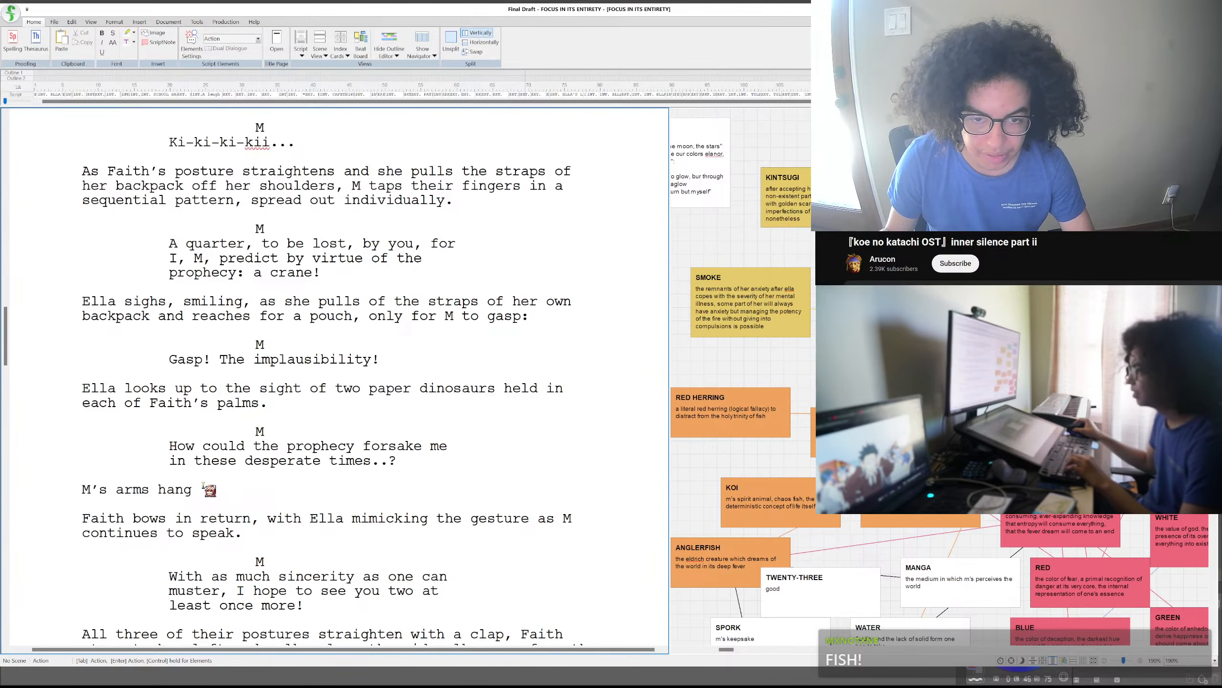
left_click_drag(193, 489, 151, 477)
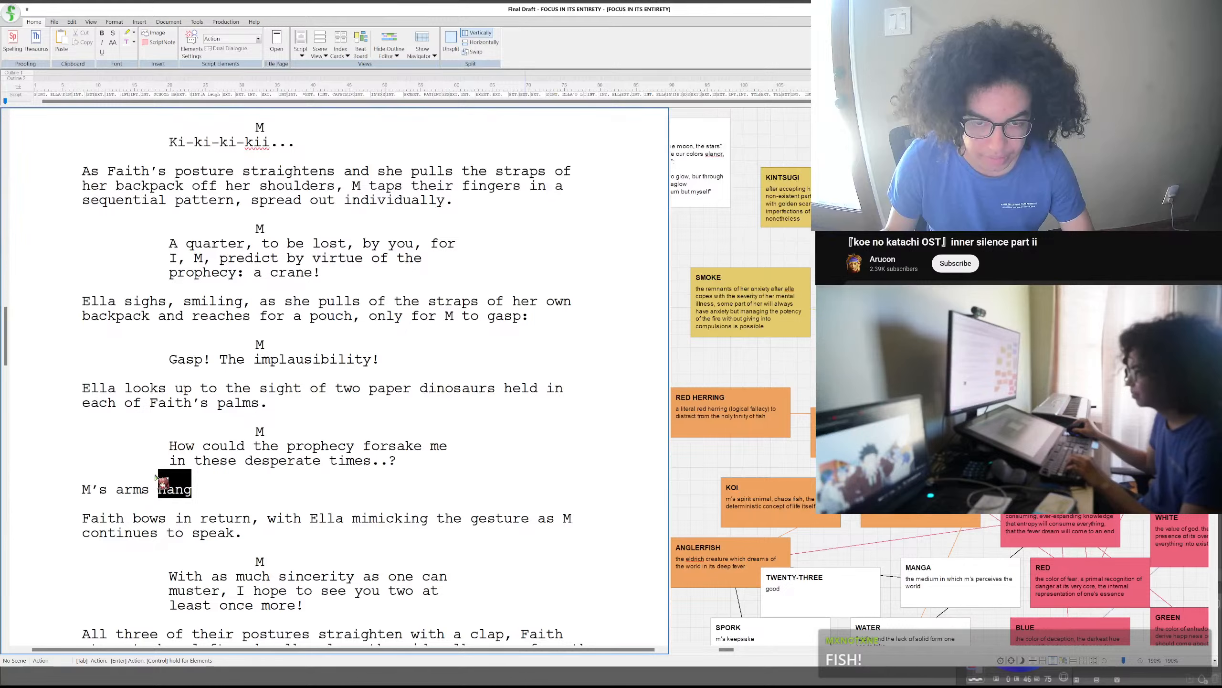
type("droop in front")
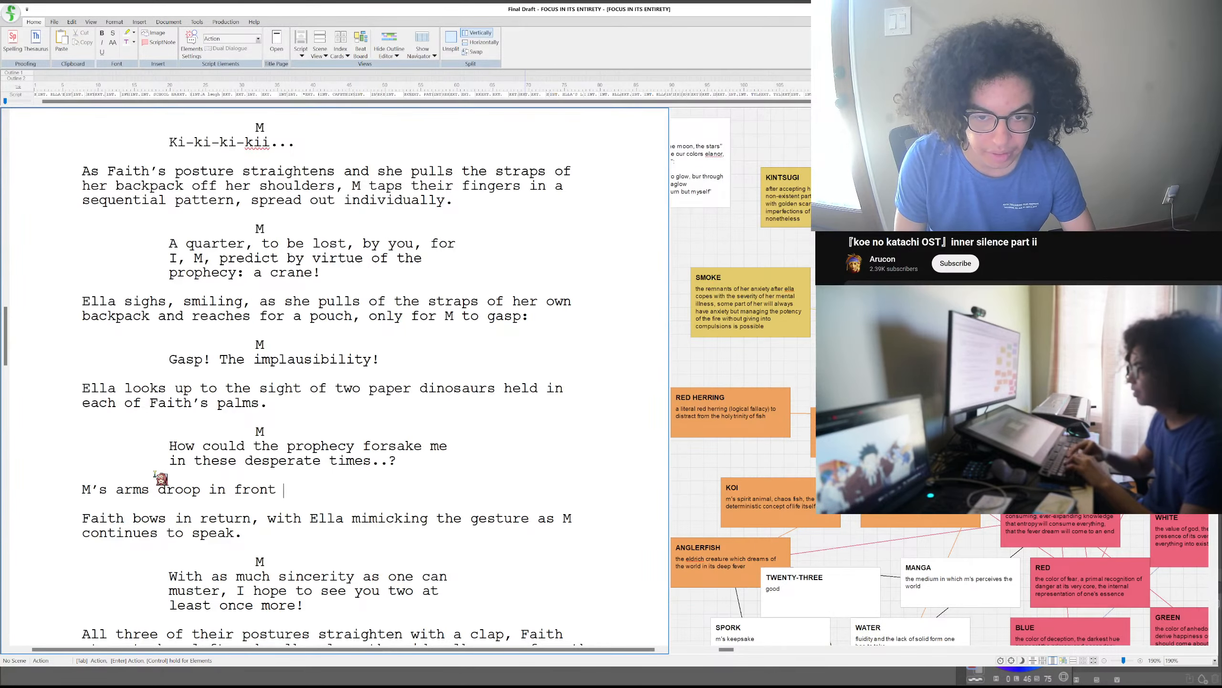
key("BackSpace")
key("BackSpace")
key("BackSpace")
key("BackSpace")
key("BackSpace")
key("BackSpace")
key("BackSpace")
key("BackSpace")
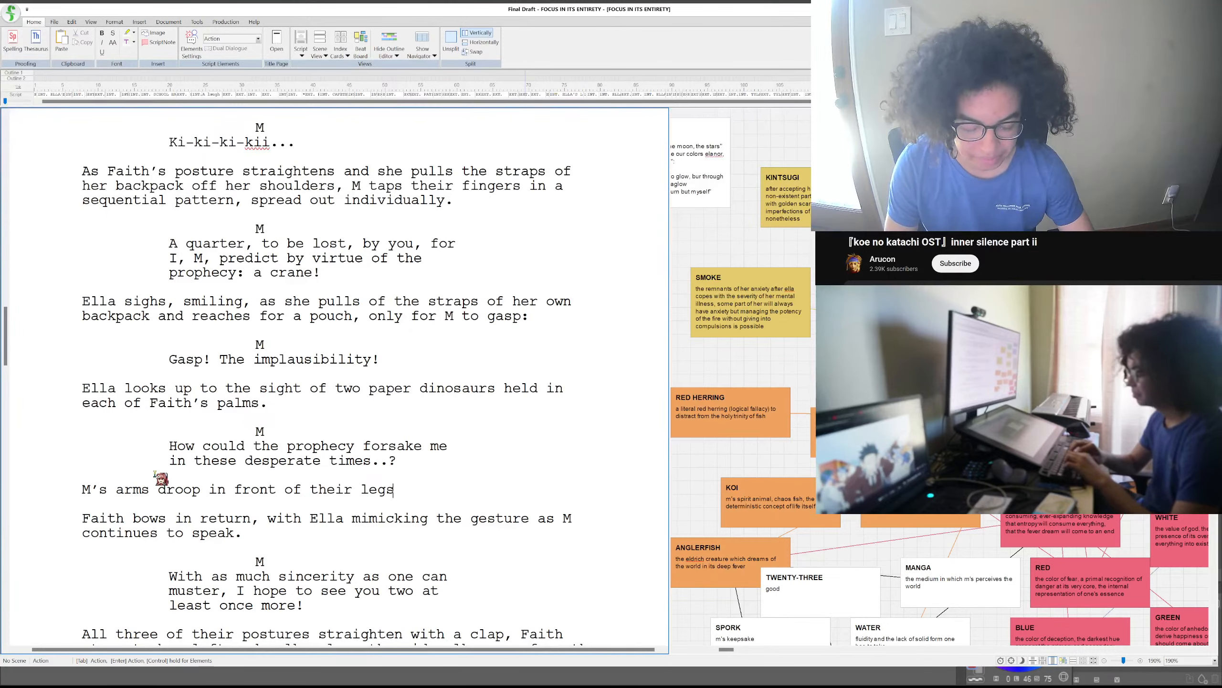
- Complete the action paragraph about M's arms with ", they back curls, prompting their limbs to hang behind."
type(",")
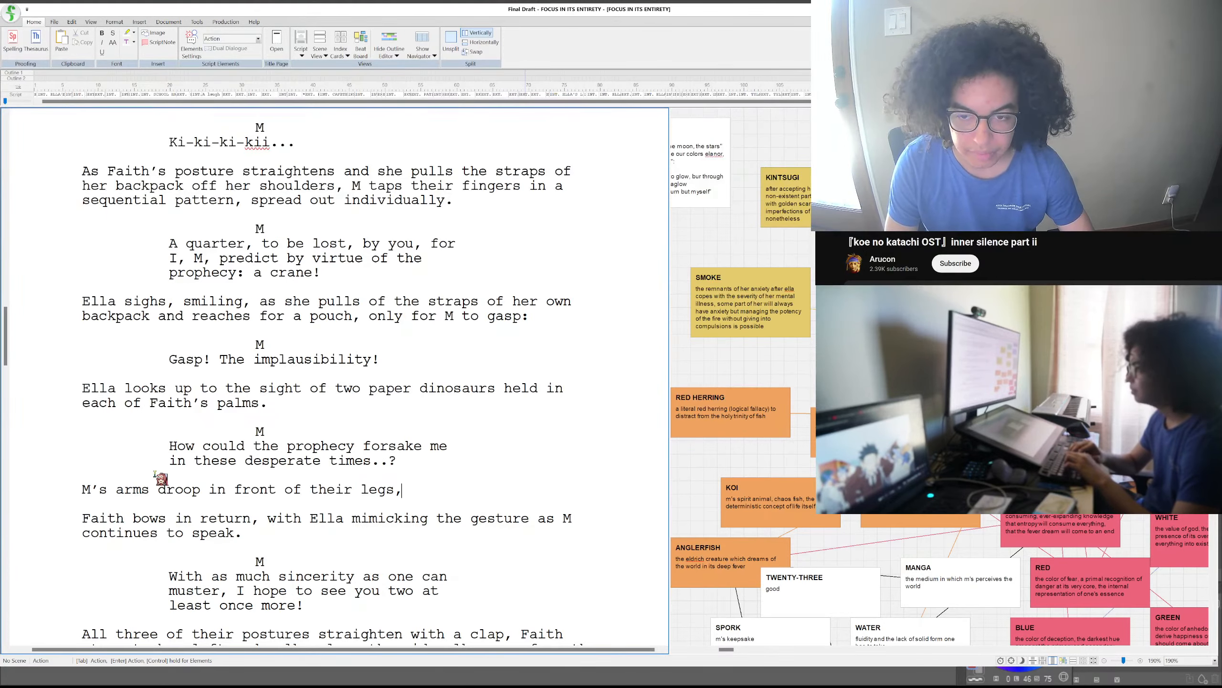
type(" they")
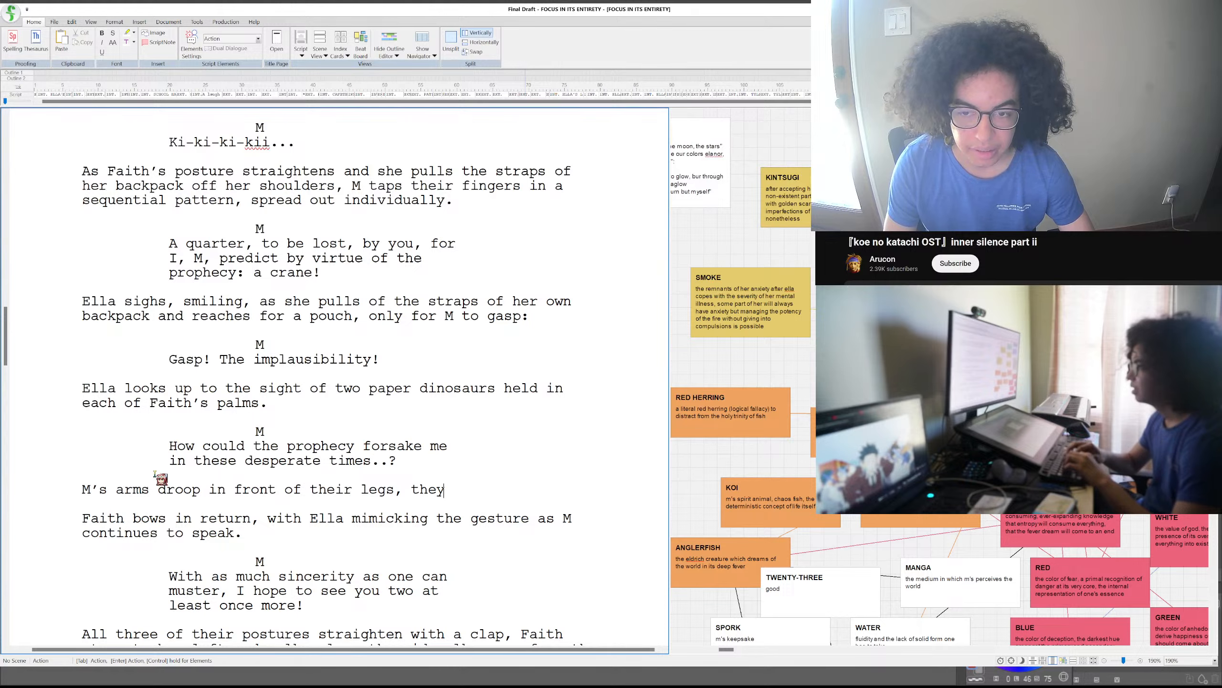
type(" back curls")
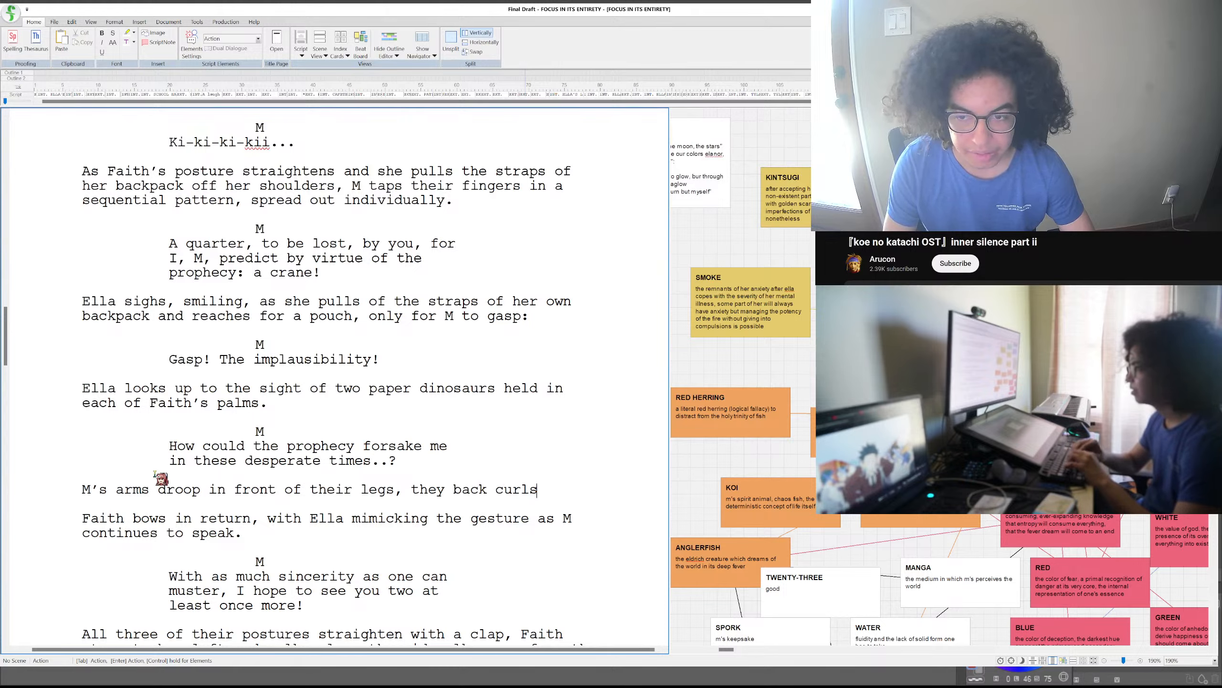
type(", prompting their")
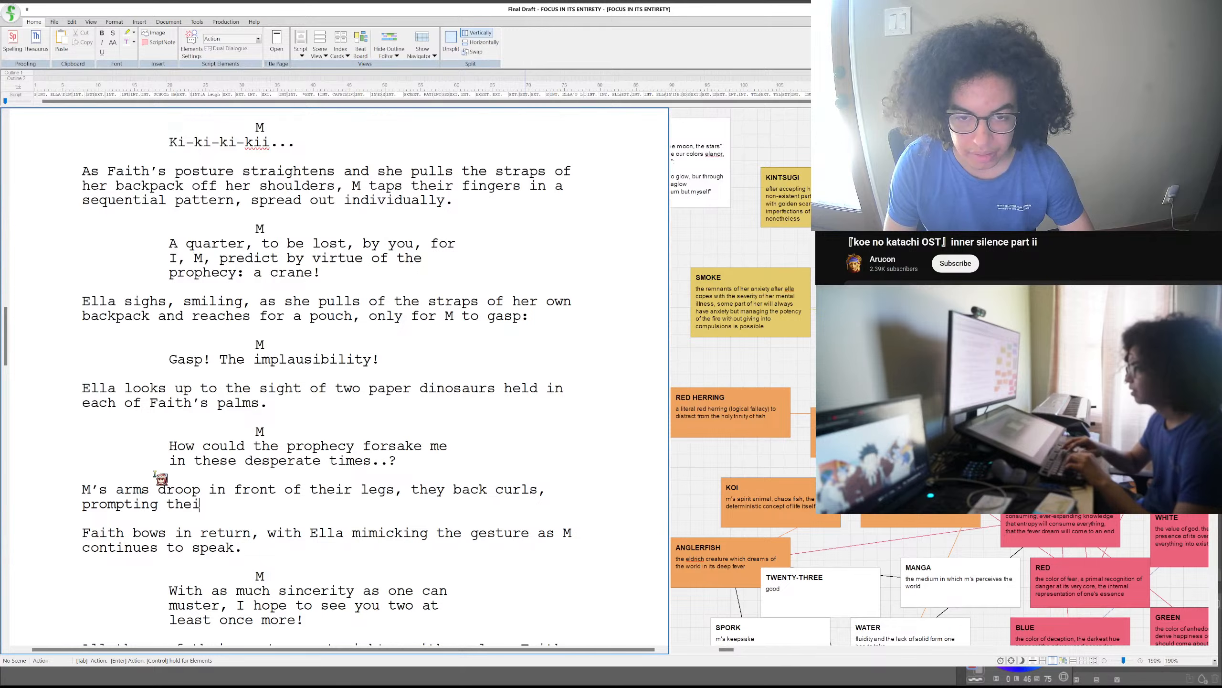
key("BackSpace")
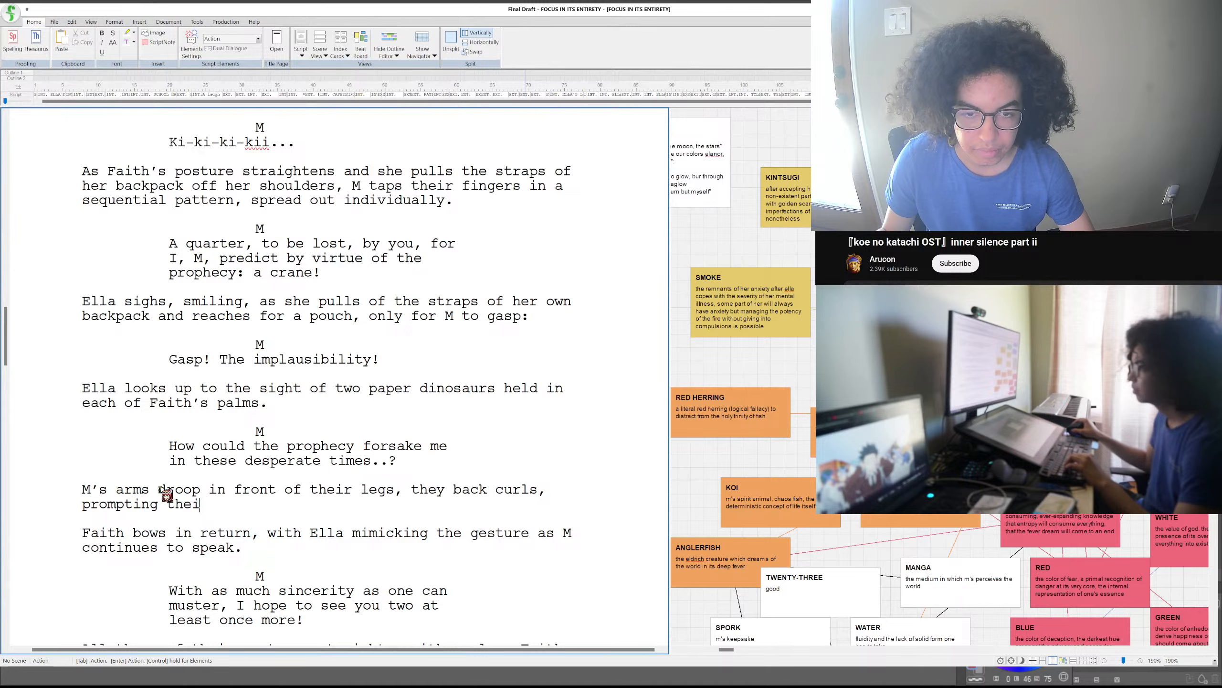
left_click_drag(158, 489, 203, 493)
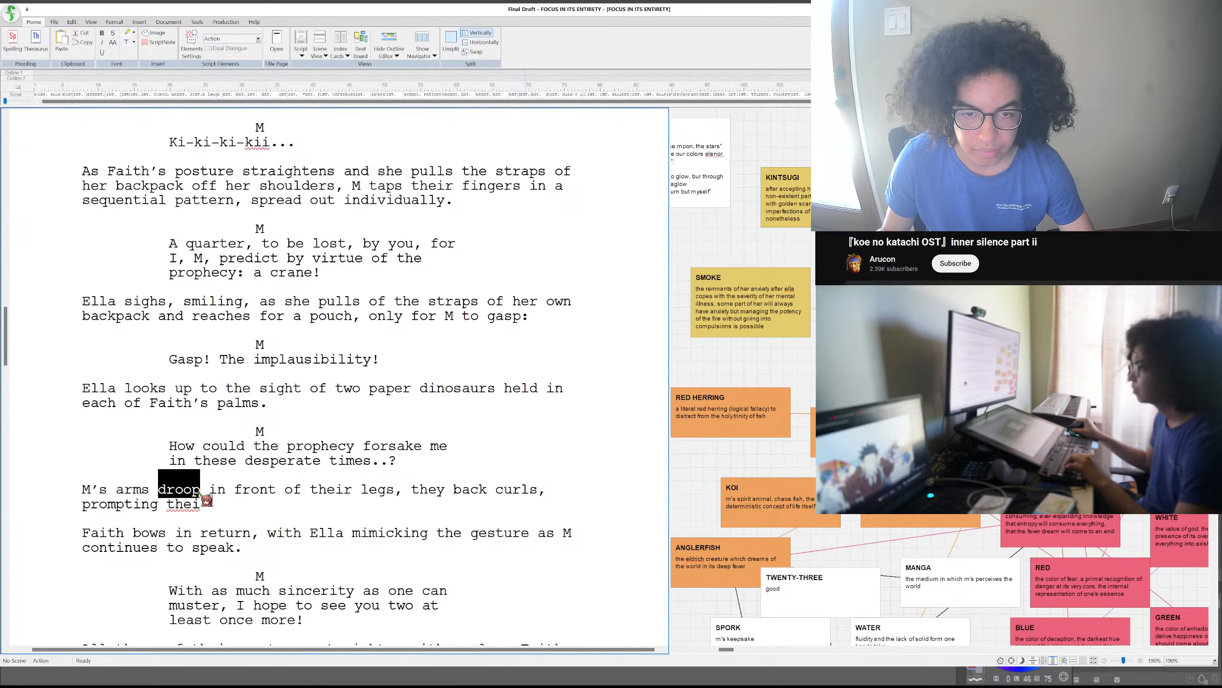
left_click(214, 501)
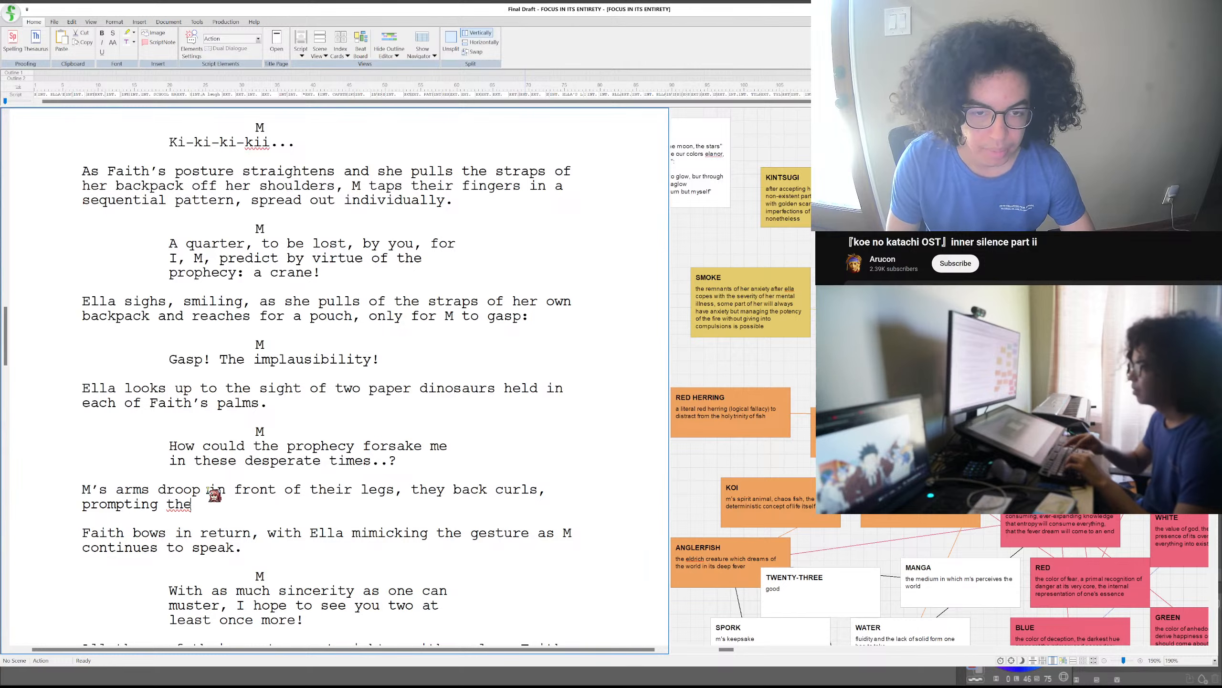
type("r limbs ")
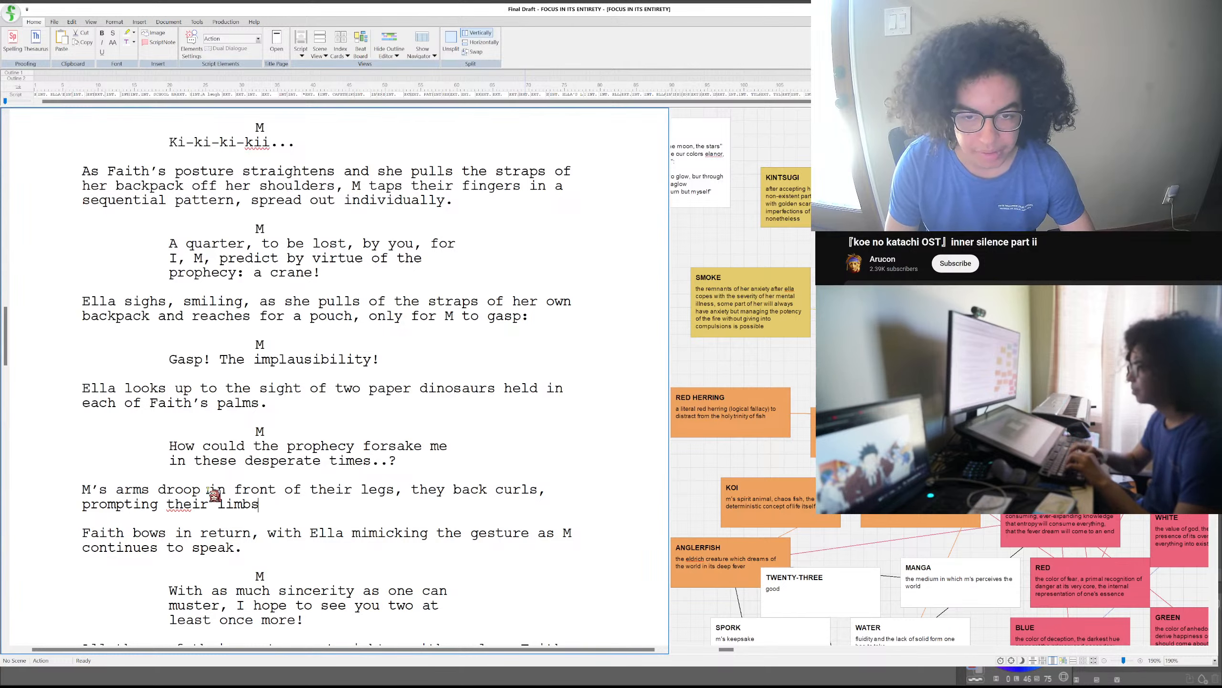
type("to h")
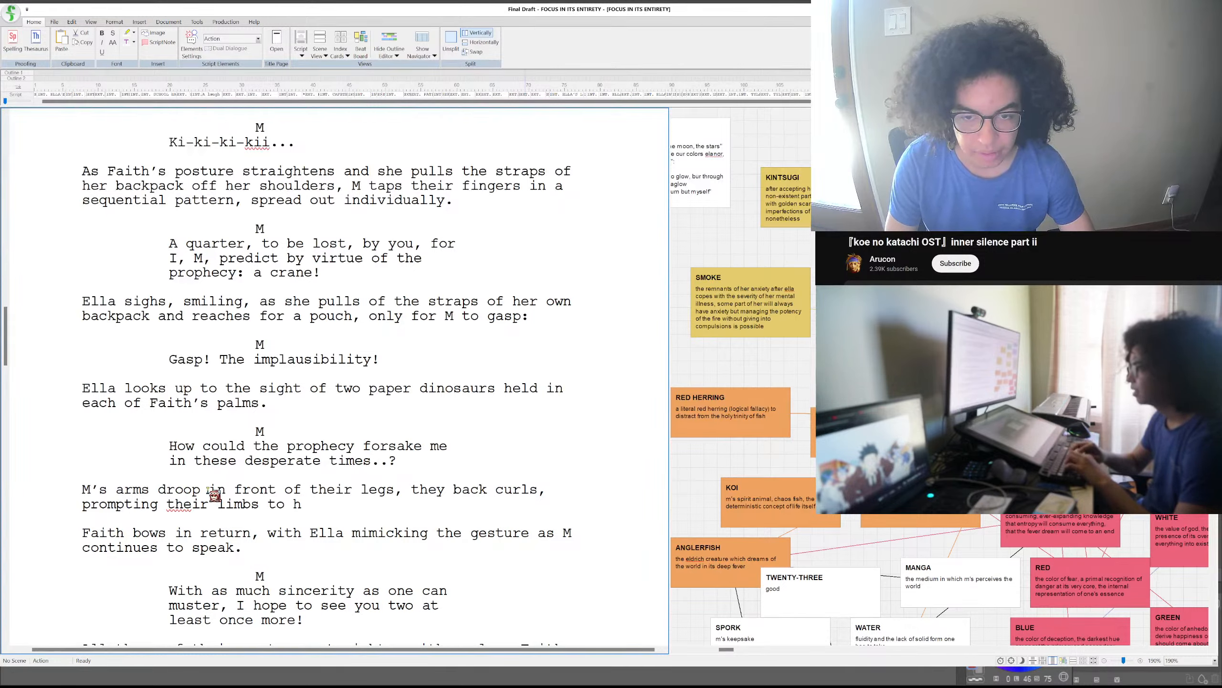
type("ang behind")
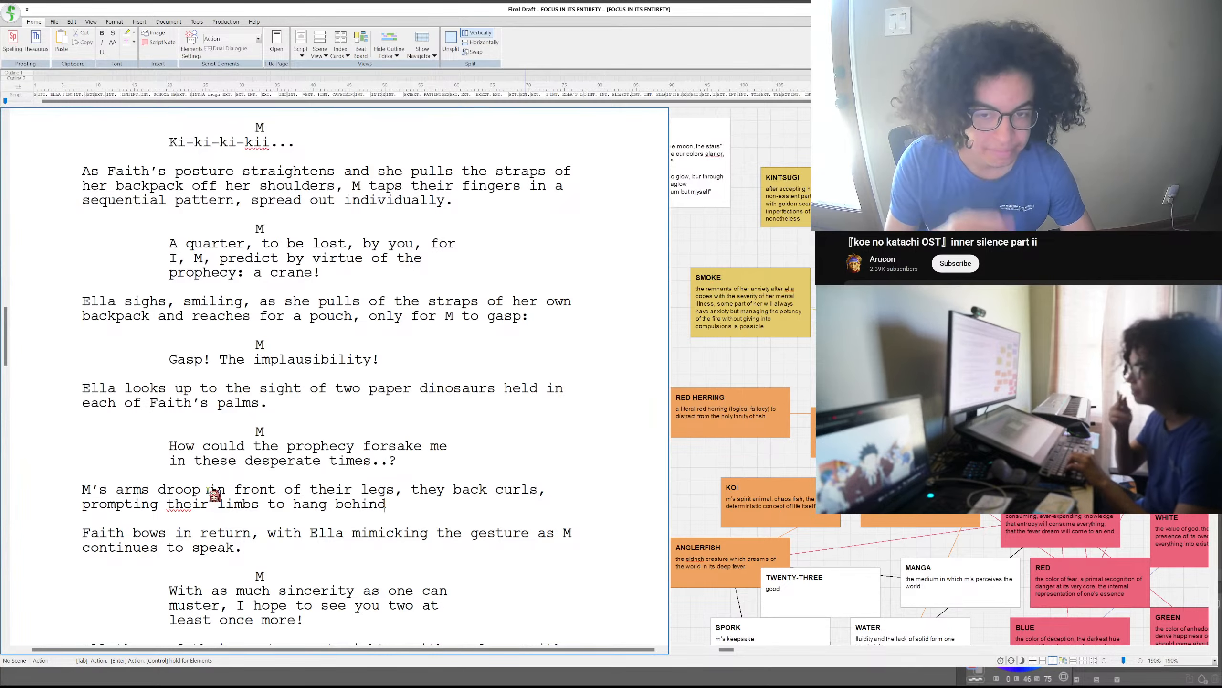
type(".")
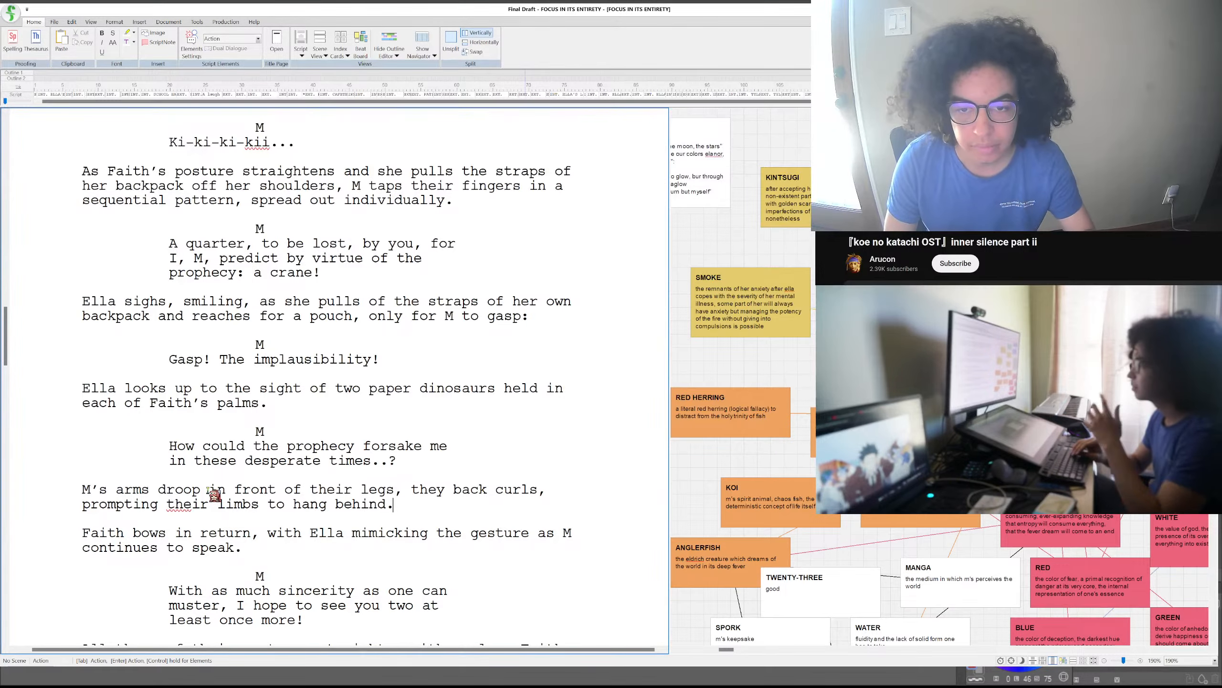
- Insert a blank character cue between the action paragraph about M's arms and Faith's bow
key("Return")
key("Tab")
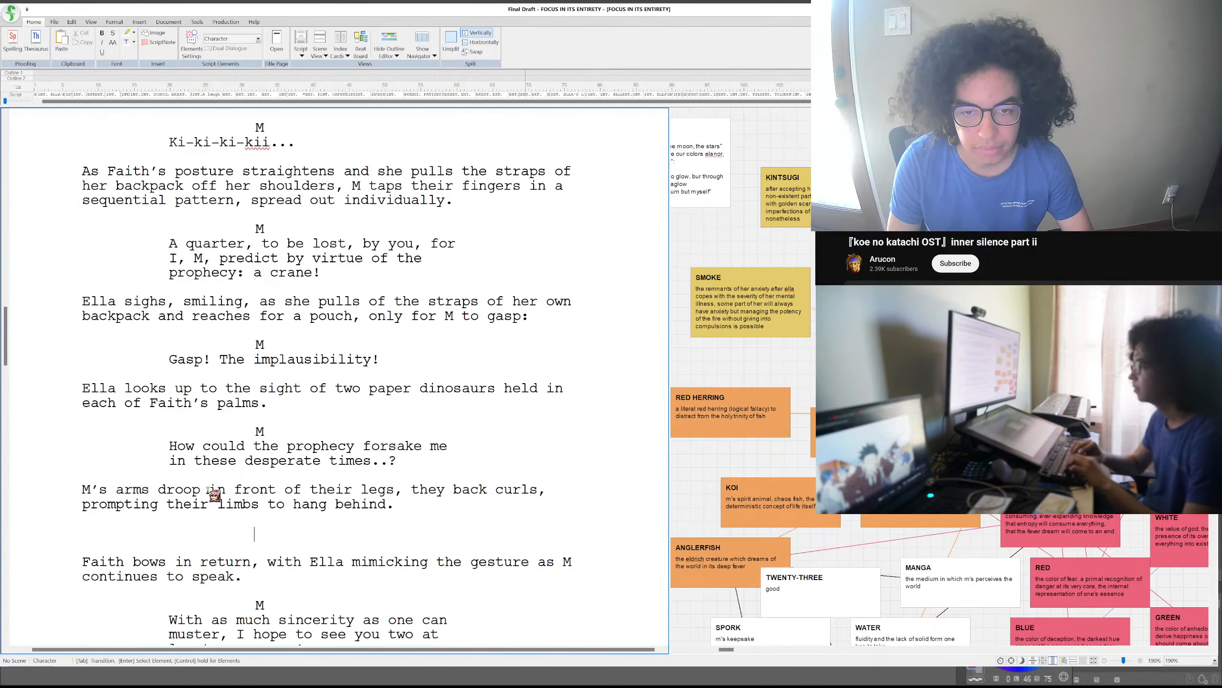
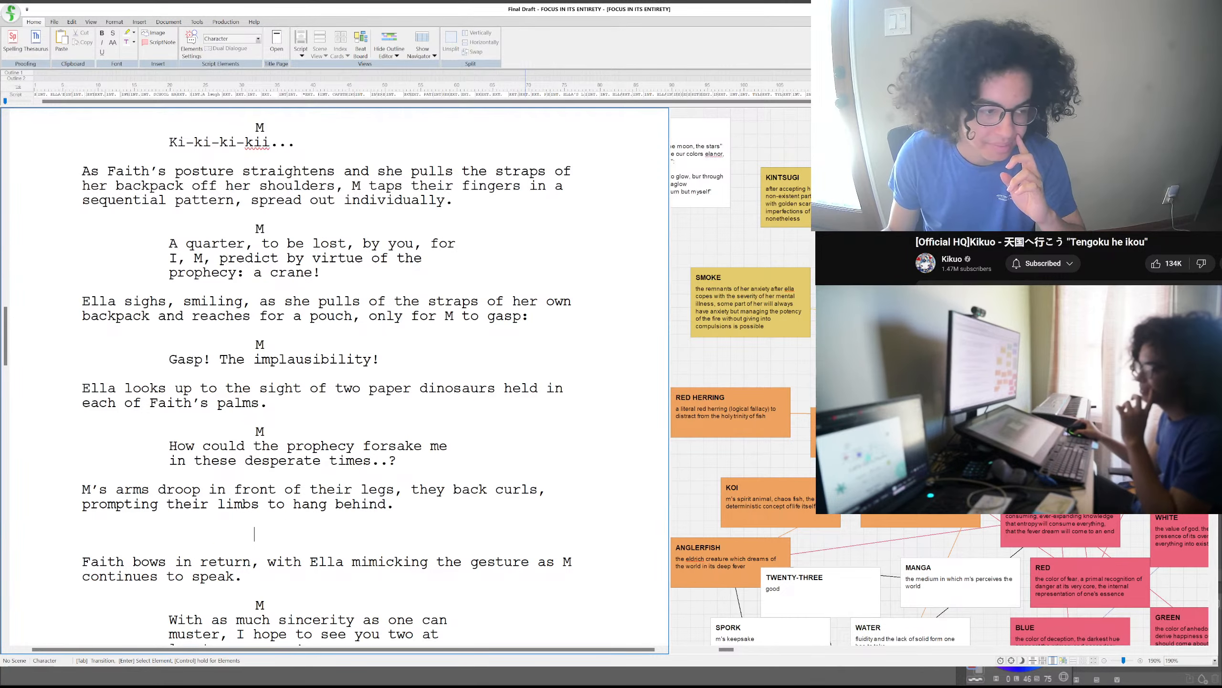
triple_click(298, 535)
left_click(298, 535)
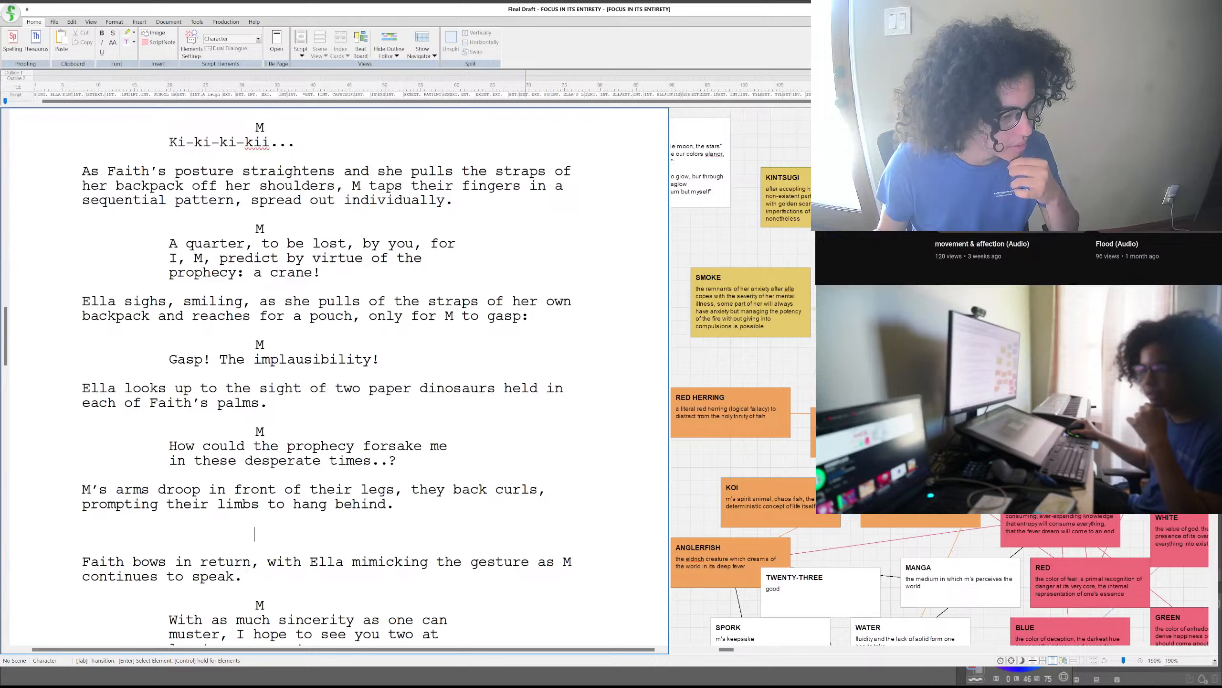
scroll(1019, 258, "down", 8)
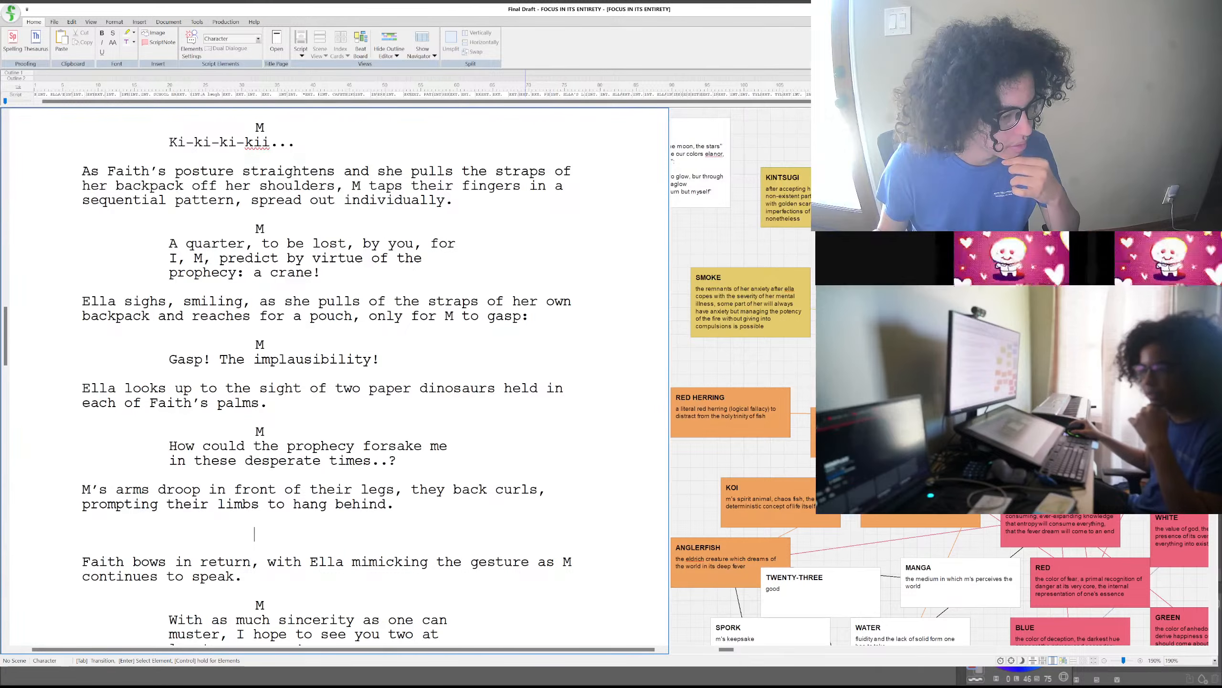
scroll(1019, 259, "up", 1)
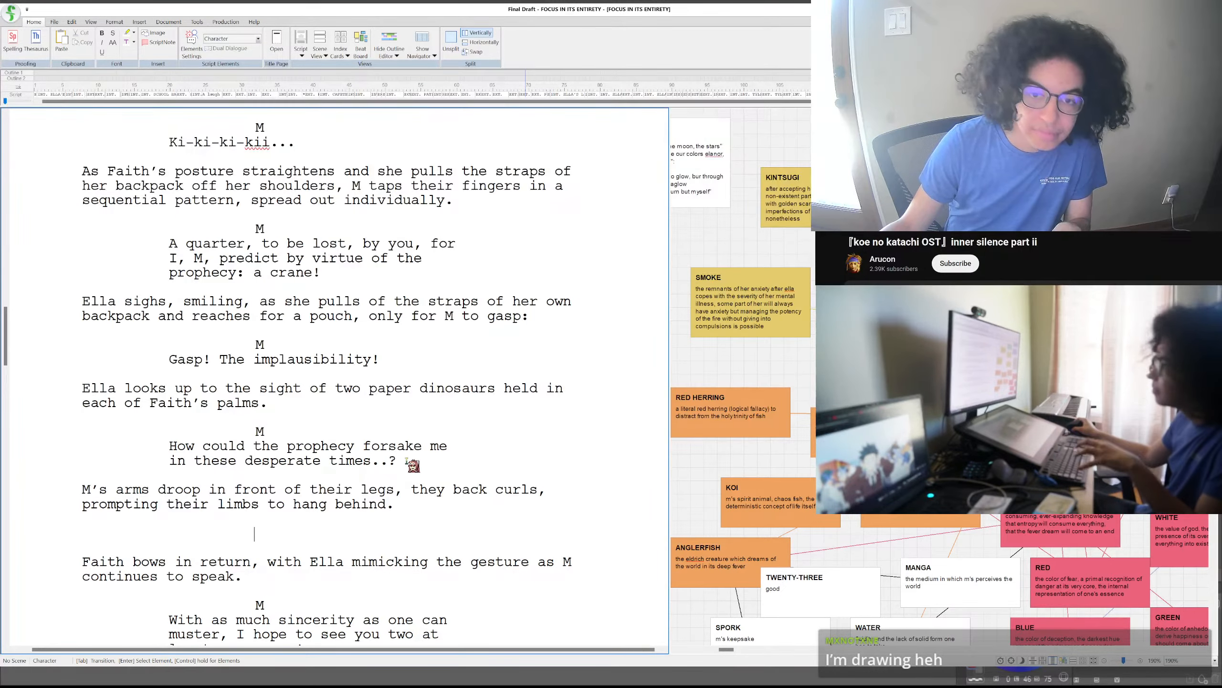
- Move M's prophecy question under a new M cue below the arms paragraph, and put "The implausibility!" from the gasp line in its former place
left_click_drag(404, 462, 167, 453)
key("ctrl+x")
left_click(259, 518)
type("M")
key("Return")
key("ctrl+v")
left_click_drag(381, 360, 219, 359)
key("ctrl+x")
left_click(169, 447)
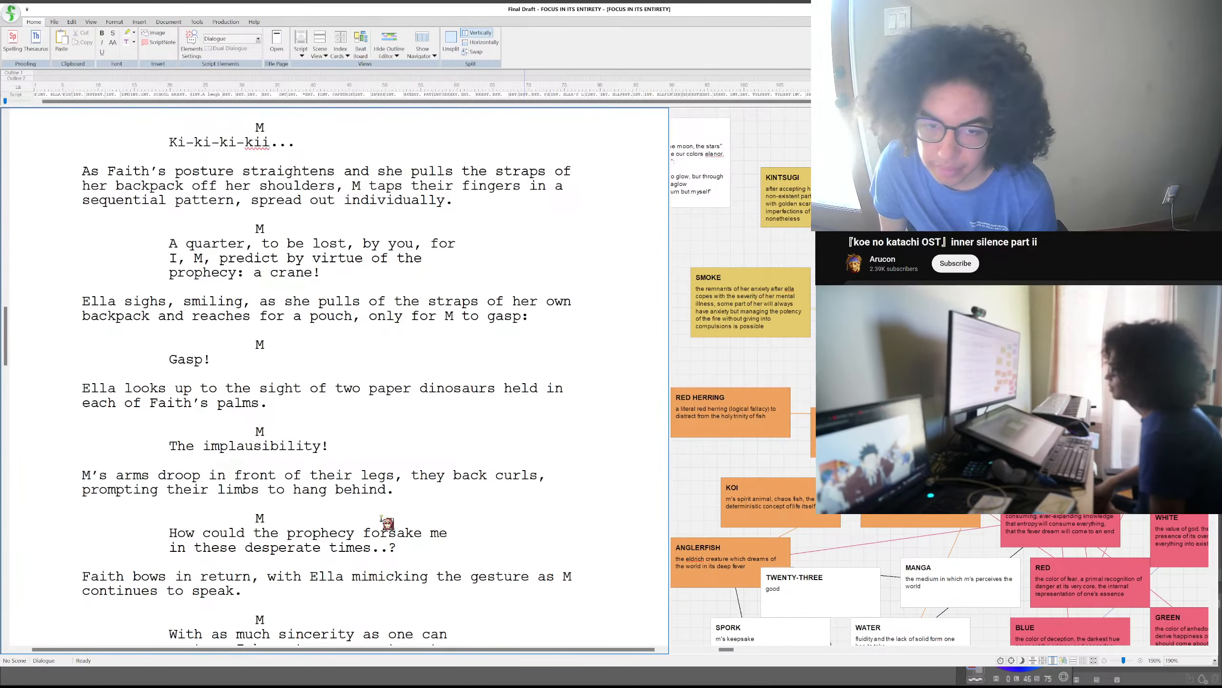
- Start an empty action paragraph between M's prophecy question and Faith's bow
scroll(375, 519, "down", 1)
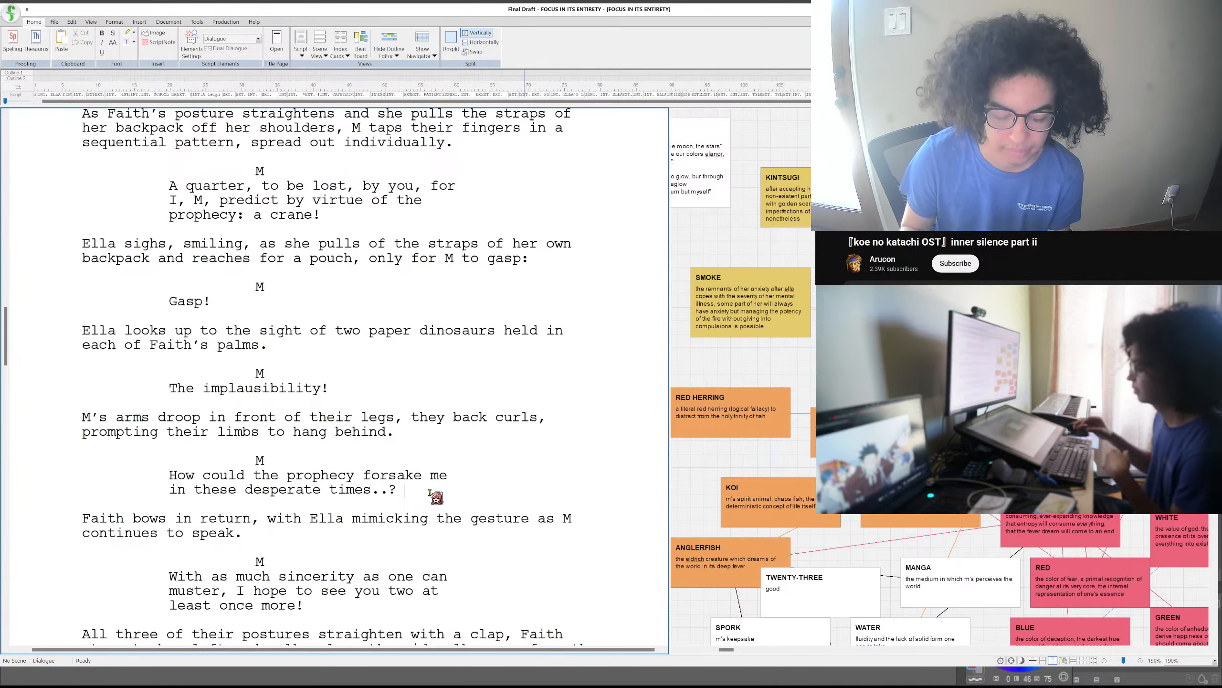
key("Return")
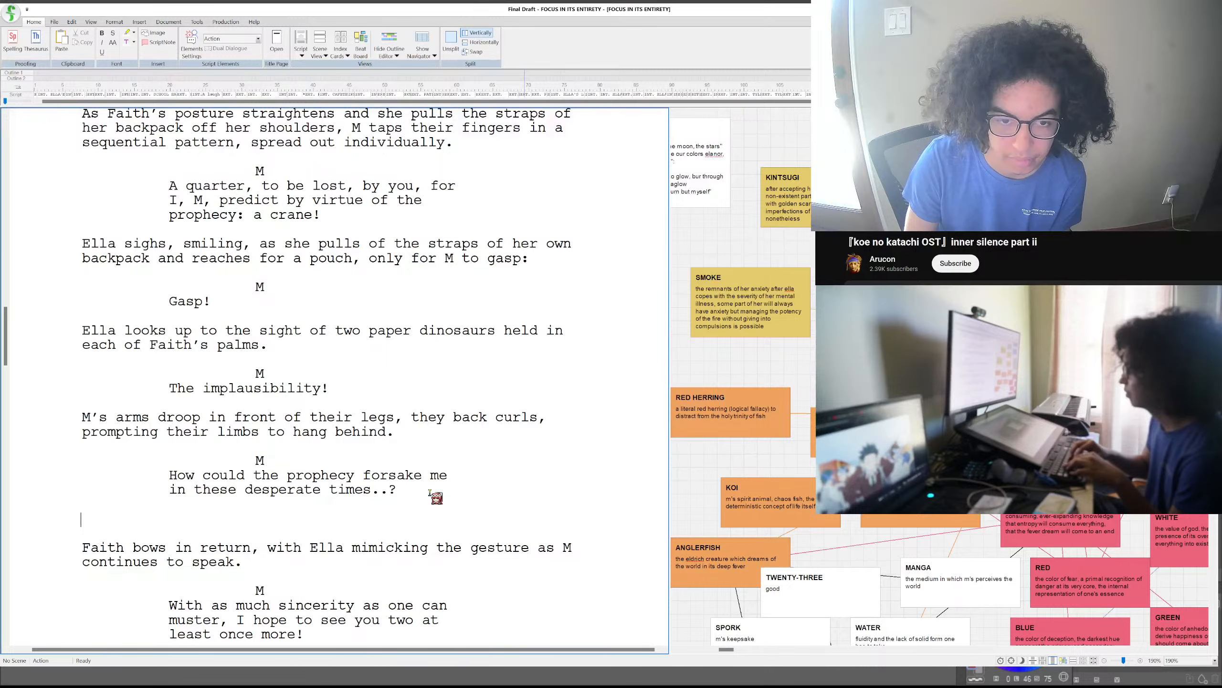
type("Ella jump")
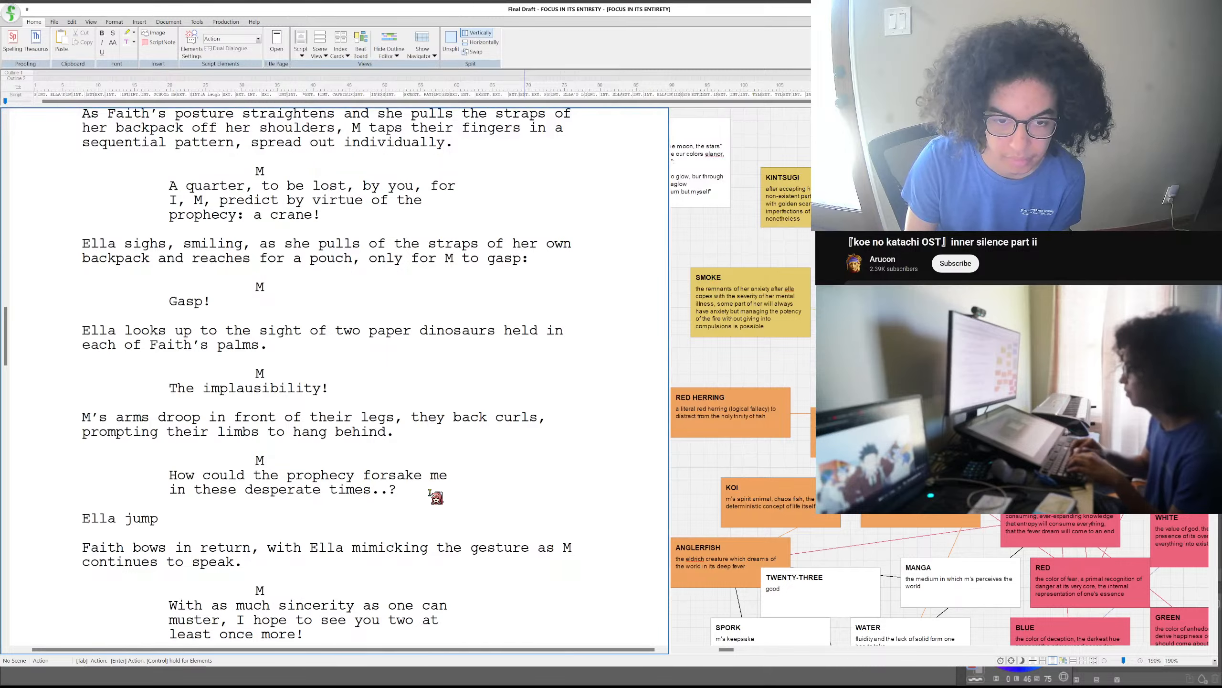
type("s in place")
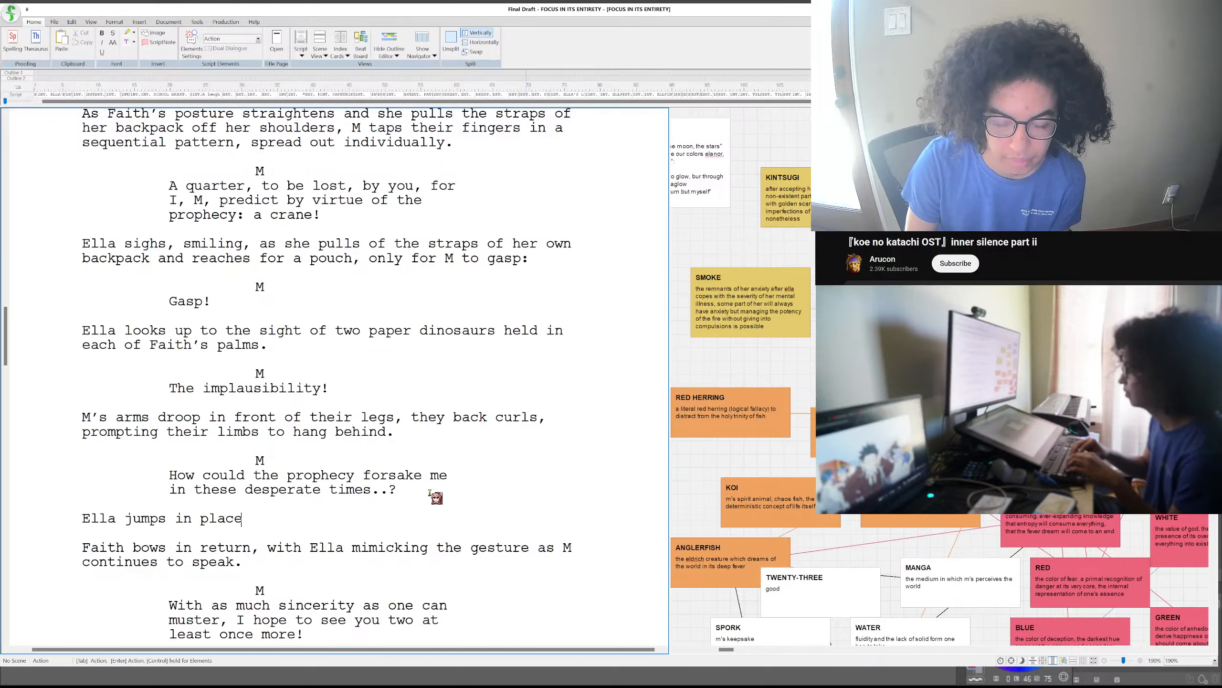
type(" upon")
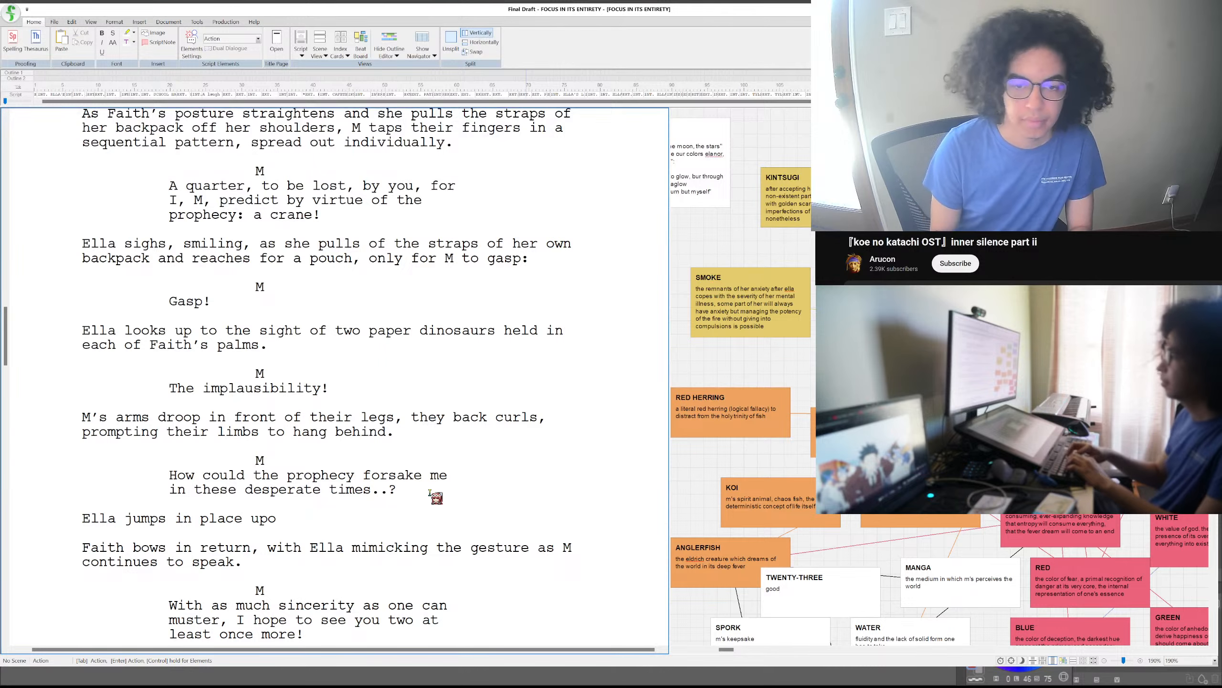
key("BackSpace")
key("BackSpace")
key("BackSpace")
key("BackSpace")
key("BackSpace")
key("BackSpace")
key("BackSpace")
key("BackSpace")
key("BackSpace")
key("BackSpace")
key("BackSpace")
key("BackSpace")
key("BackSpace")
key("BackSpace")
key("BackSpace")
key("BackSpace")
key("BackSpace")
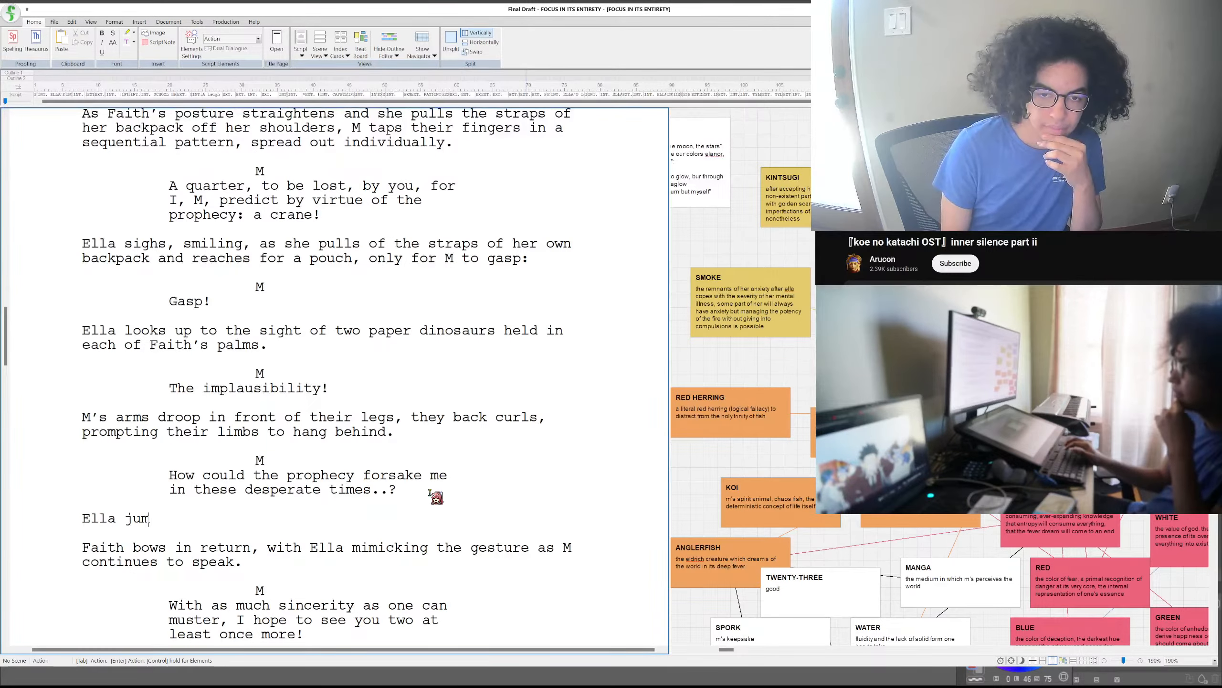
key("BackSpace")
key("BackSpace")
key("BackSpace")
key("BackSpace")
key("BackSpace")
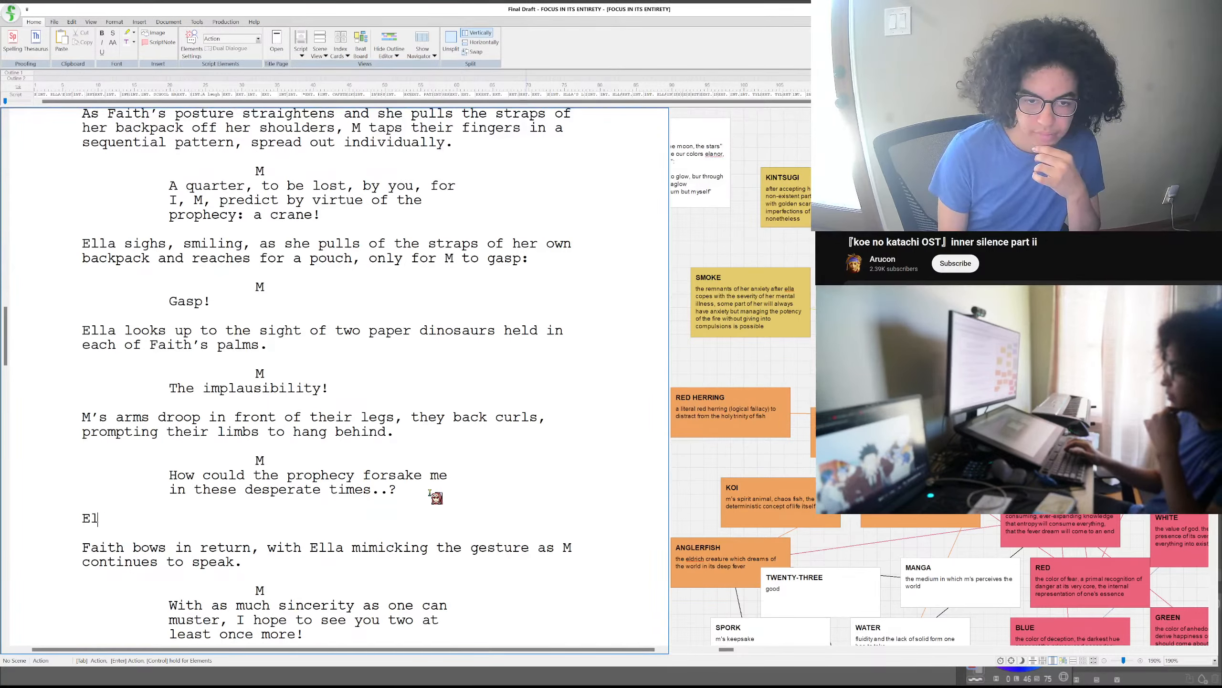
key("BackSpace")
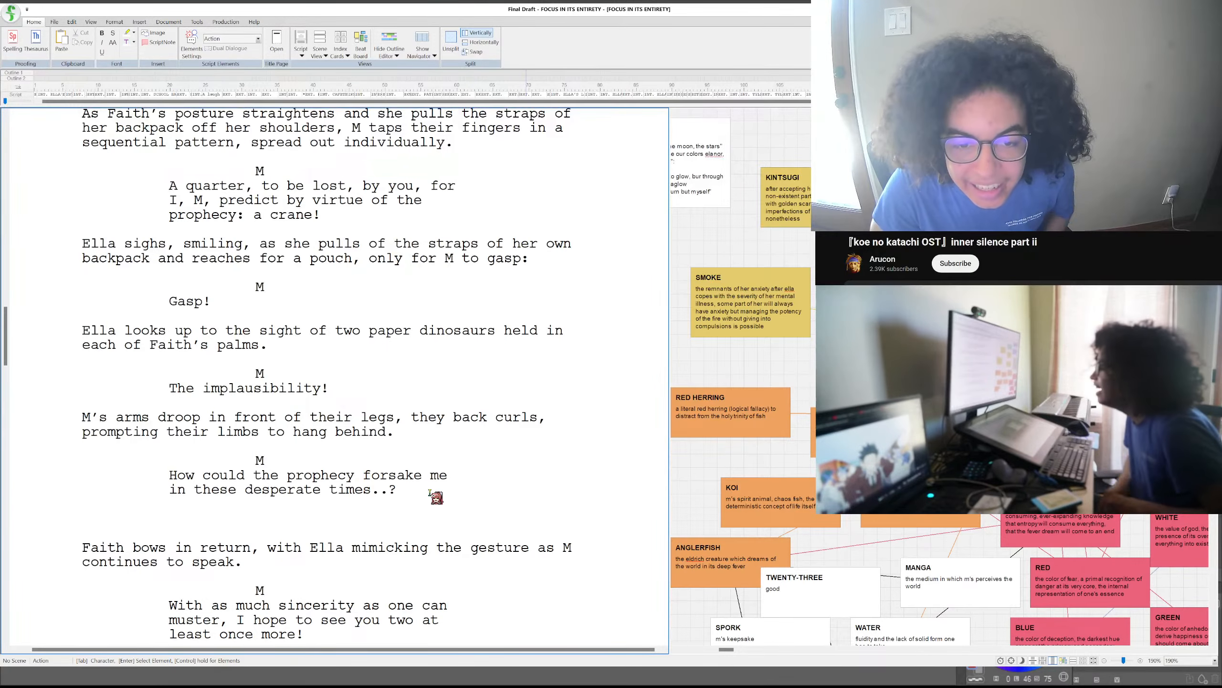
type("M")
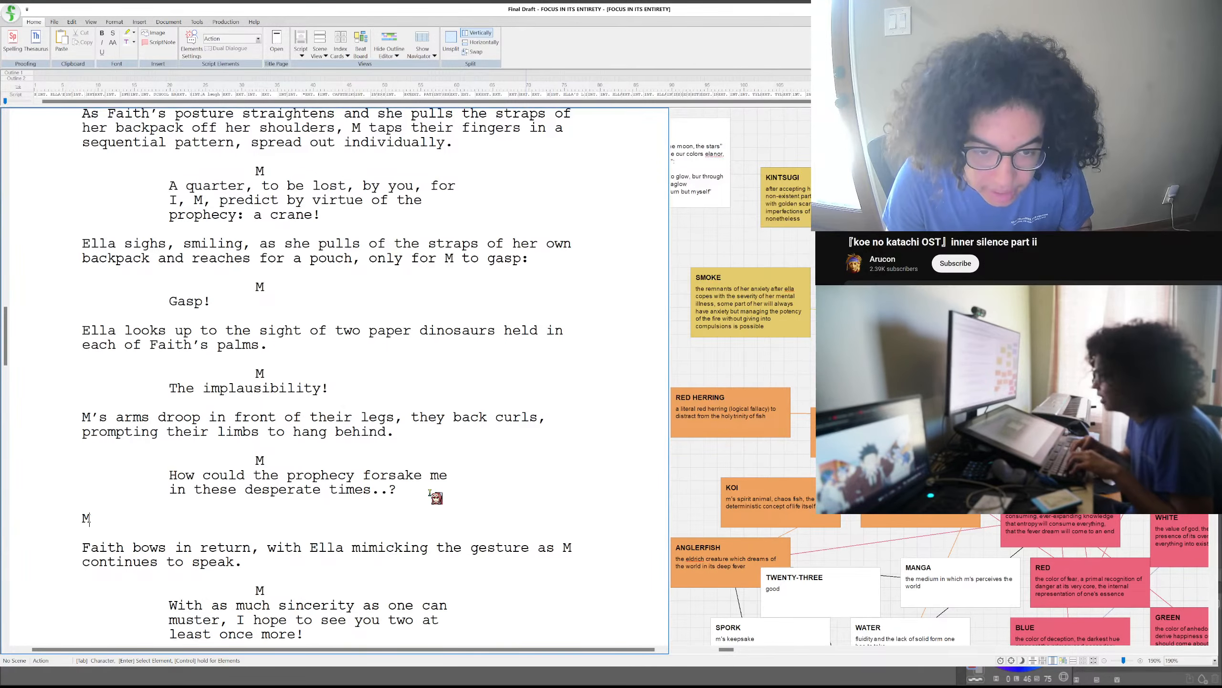
key("BackSpace")
type("T")
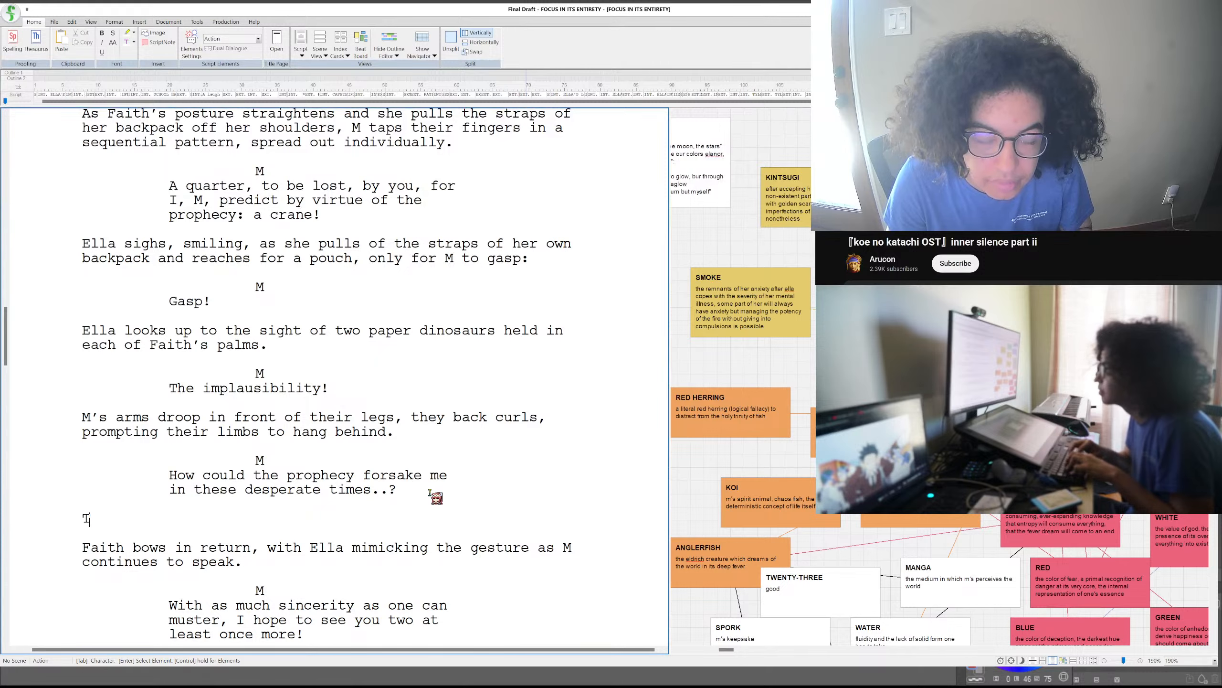
type("hey lift up")
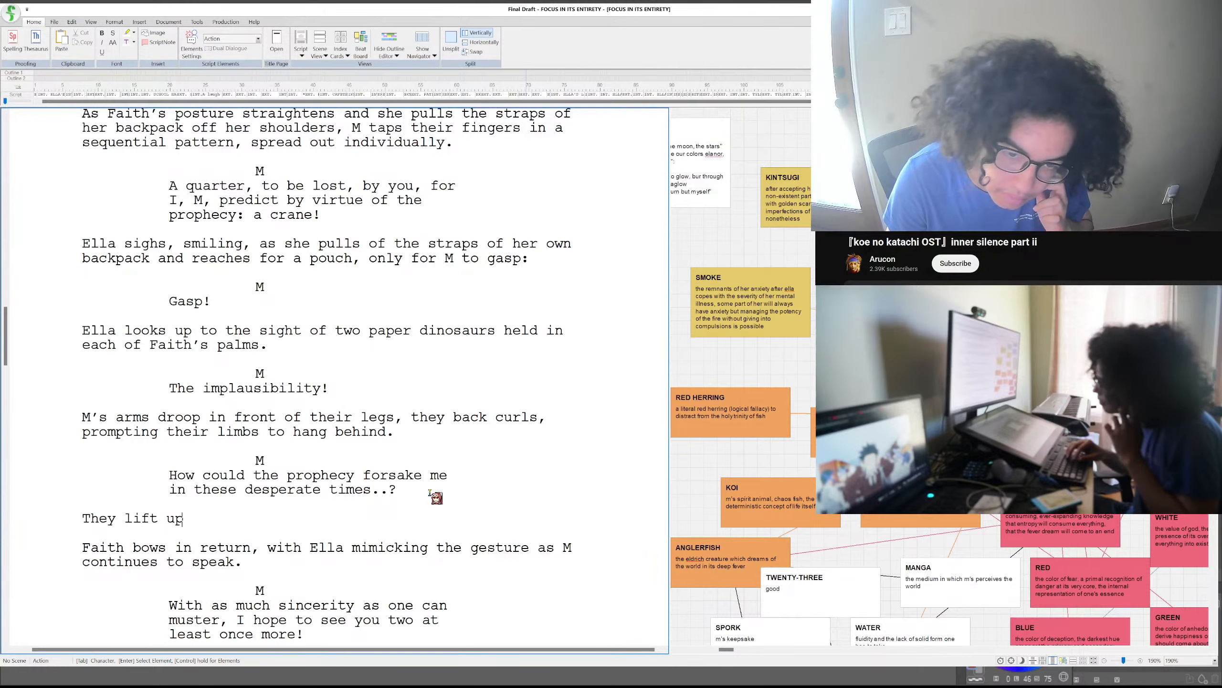
key("BackSpace")
key("BackSpace")
key("BackSpace")
key("BackSpace")
key("BackSpace")
key("BackSpace")
key("BackSpace")
key("BackSpace")
key("BackSpace")
key("BackSpace")
key("BackSpace")
key("BackSpace")
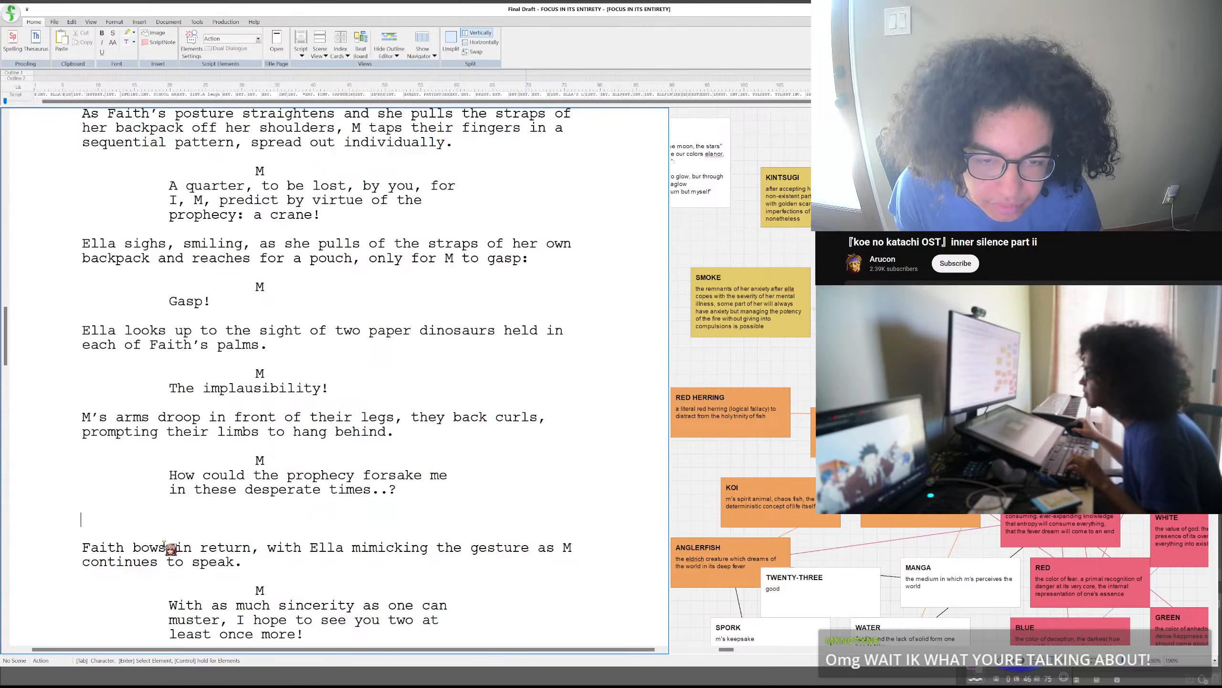
triple_click(180, 519)
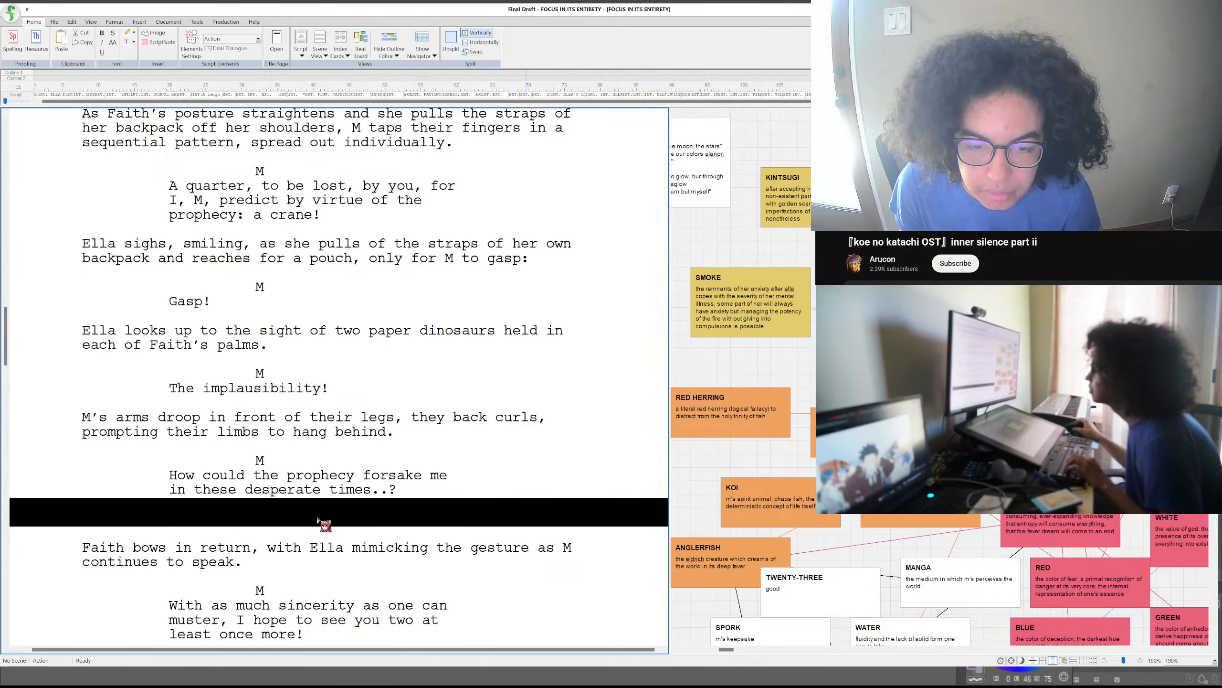
left_click(293, 543)
left_click(276, 522)
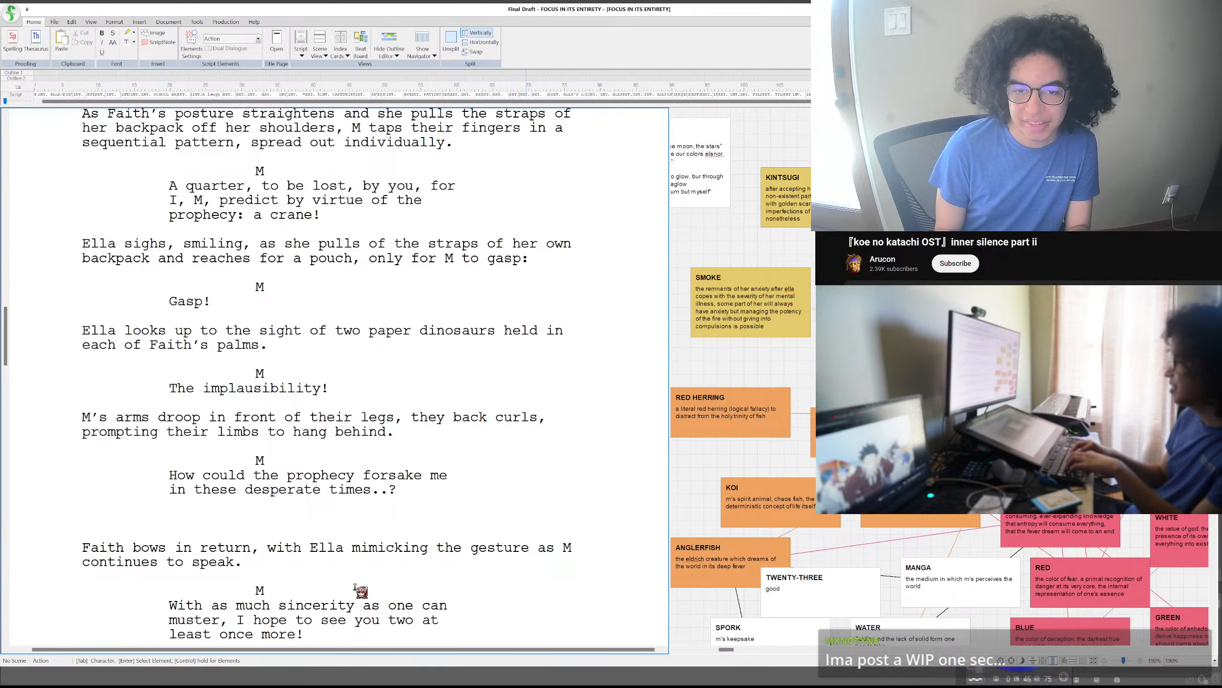
type("They")
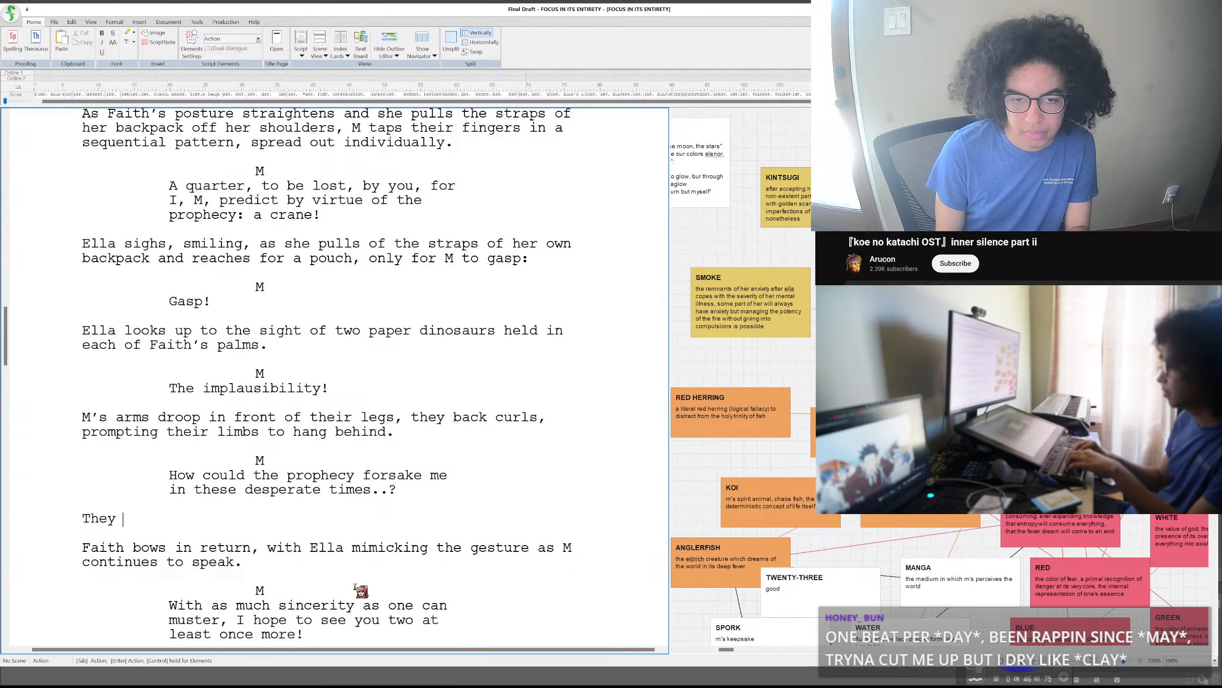
key("BackSpace")
key("BackSpace")
key("BackSpace")
key("BackSpace")
key("BackSpace")
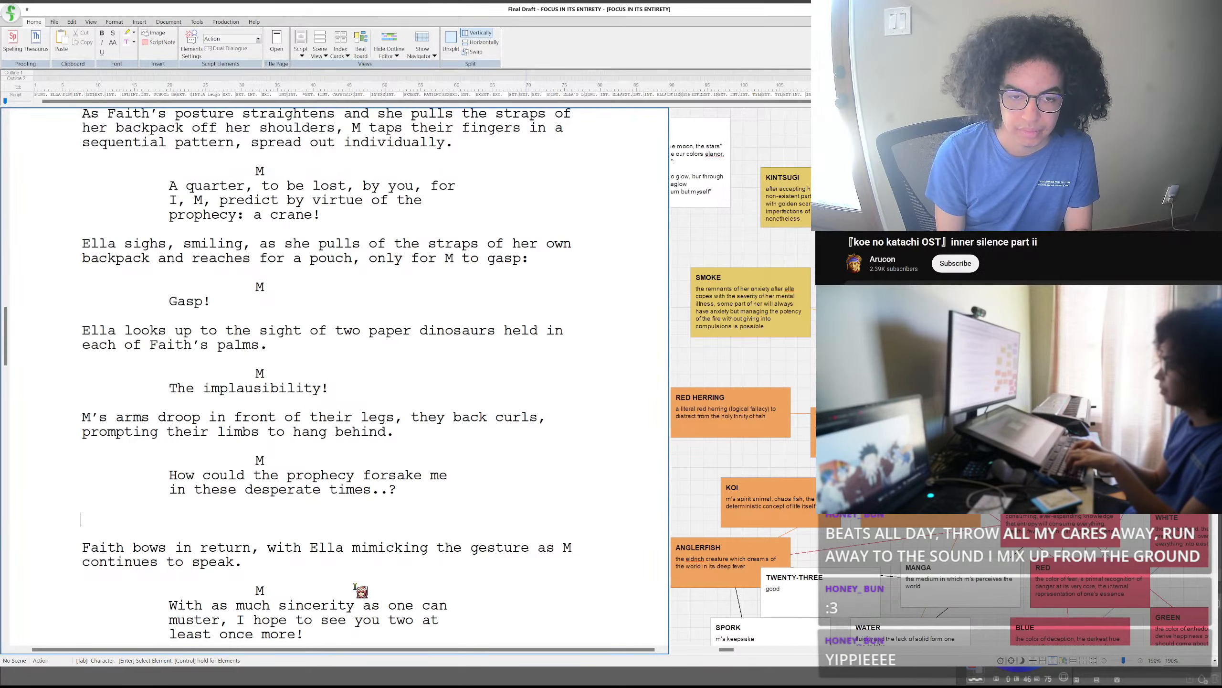
- Begin the action paragraph below M's prophecy question with "They fall over onto the concrete sidewalk,"
type("They fall over,")
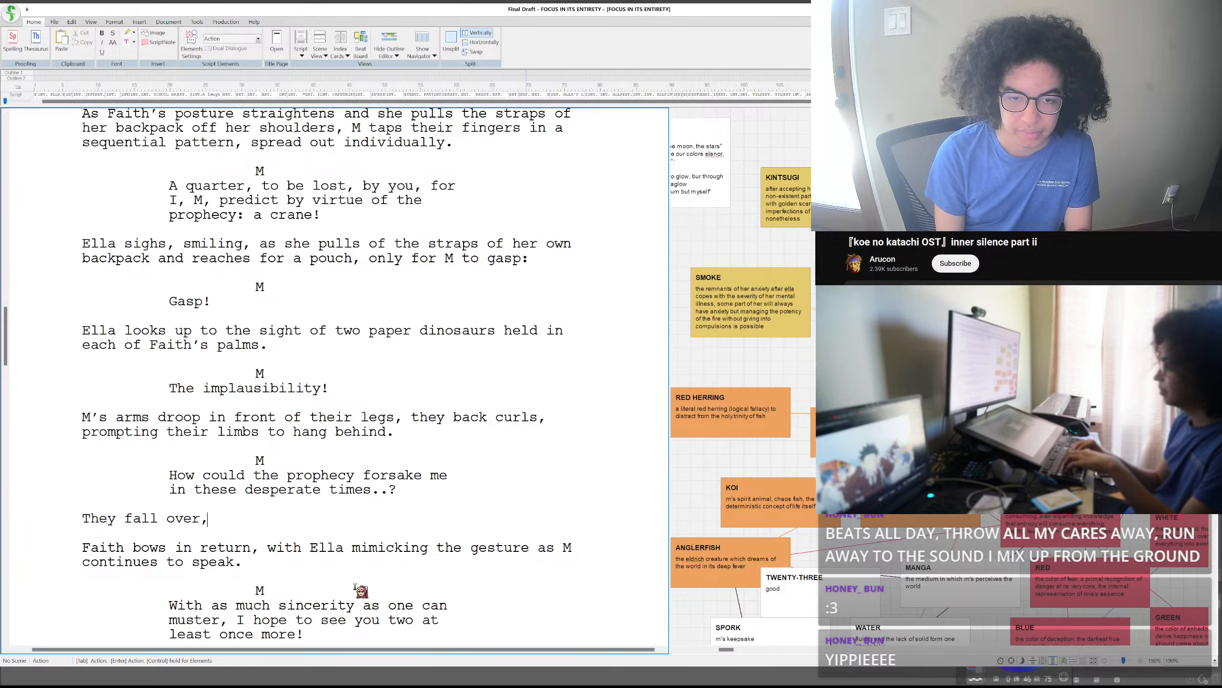
key("BackSpace")
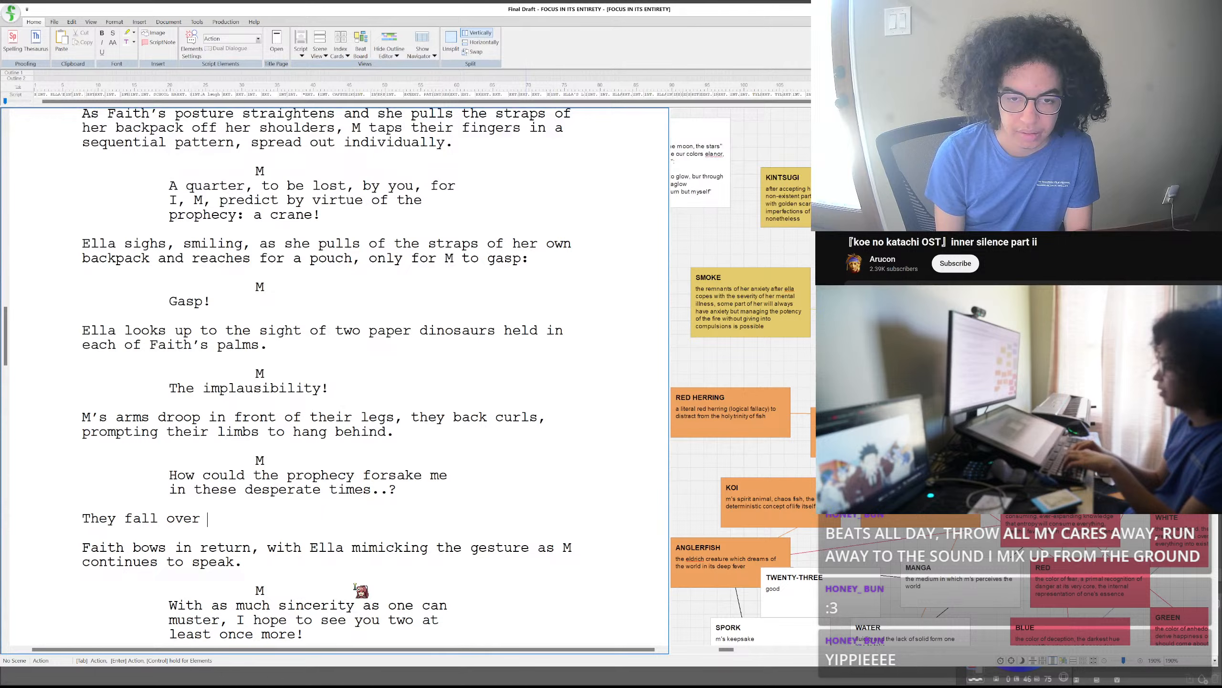
type("onto the conce")
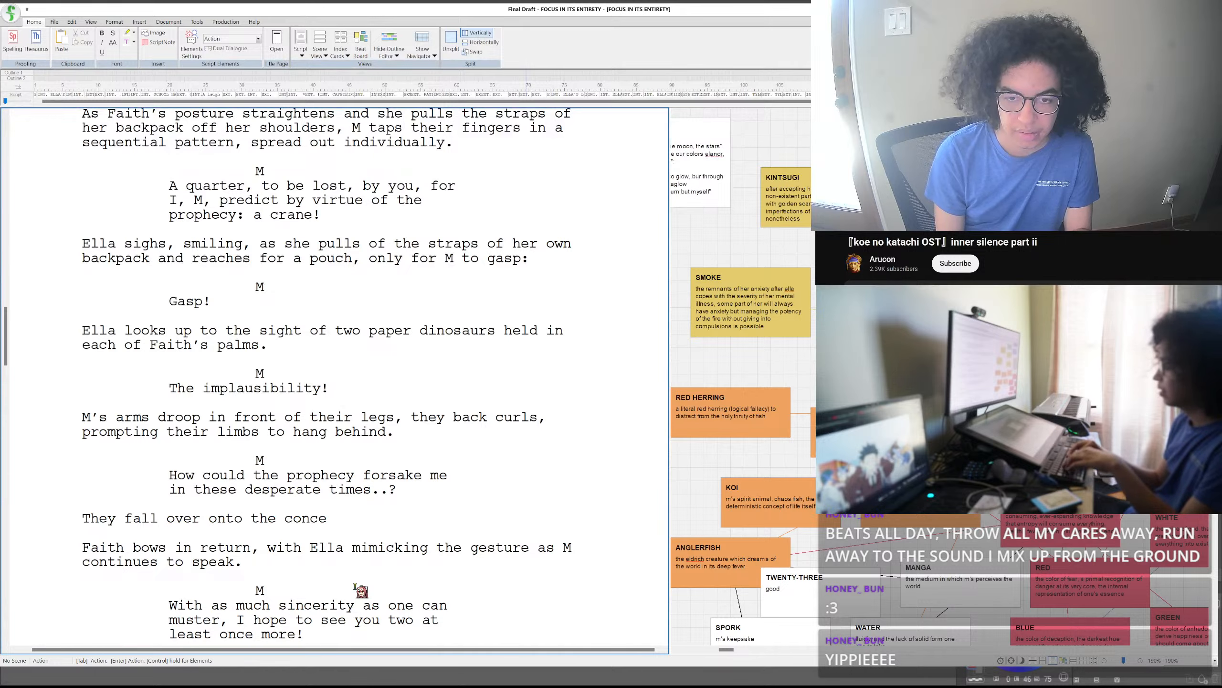
key("BackSpace")
type("rete")
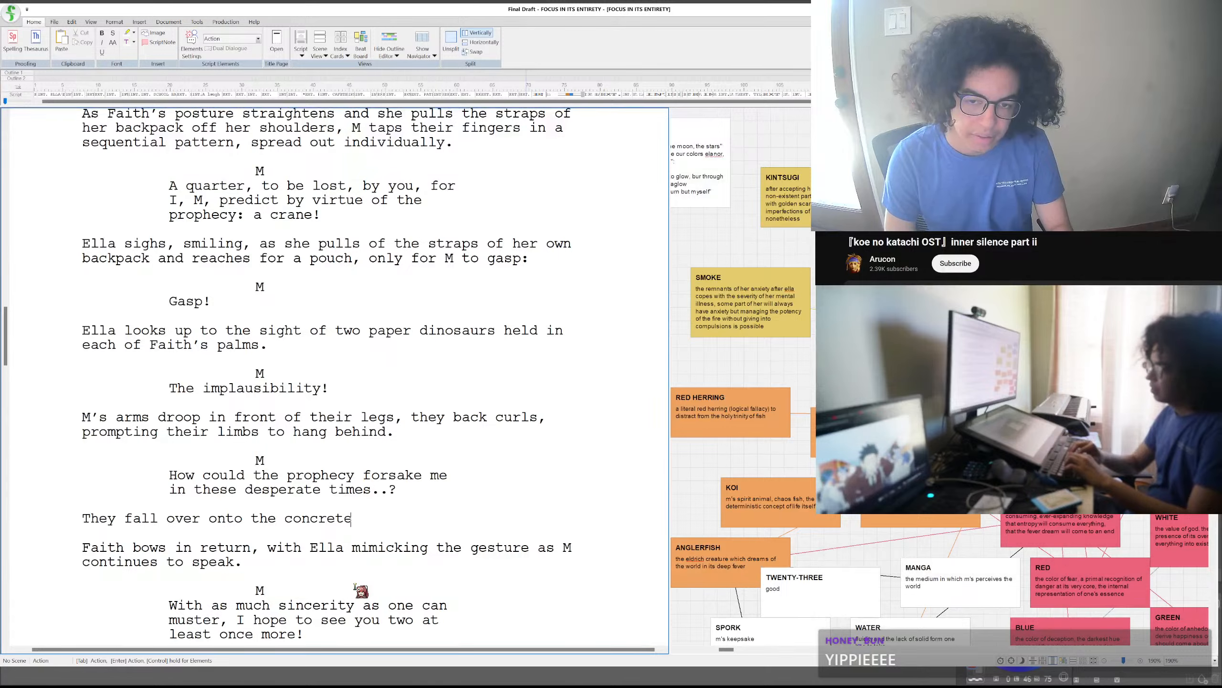
type(" sidewalk,")
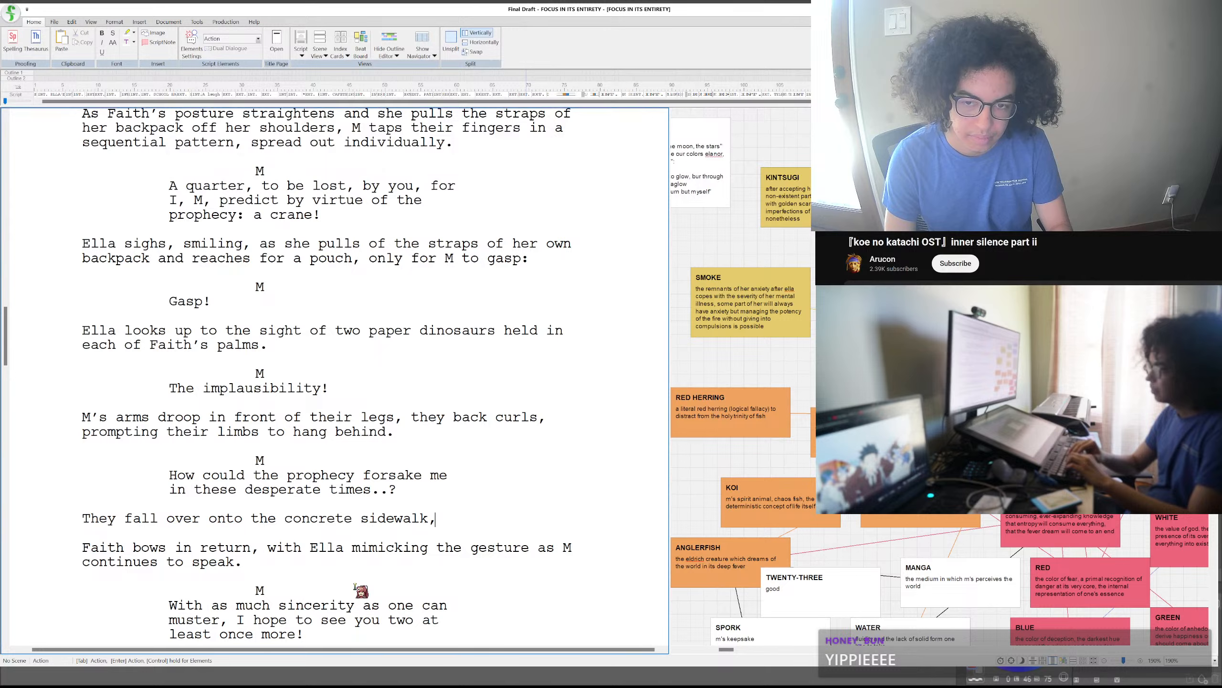
- Continue the sidewalk sentence with Ella's reaction, "with Ella looking over with"
type("with")
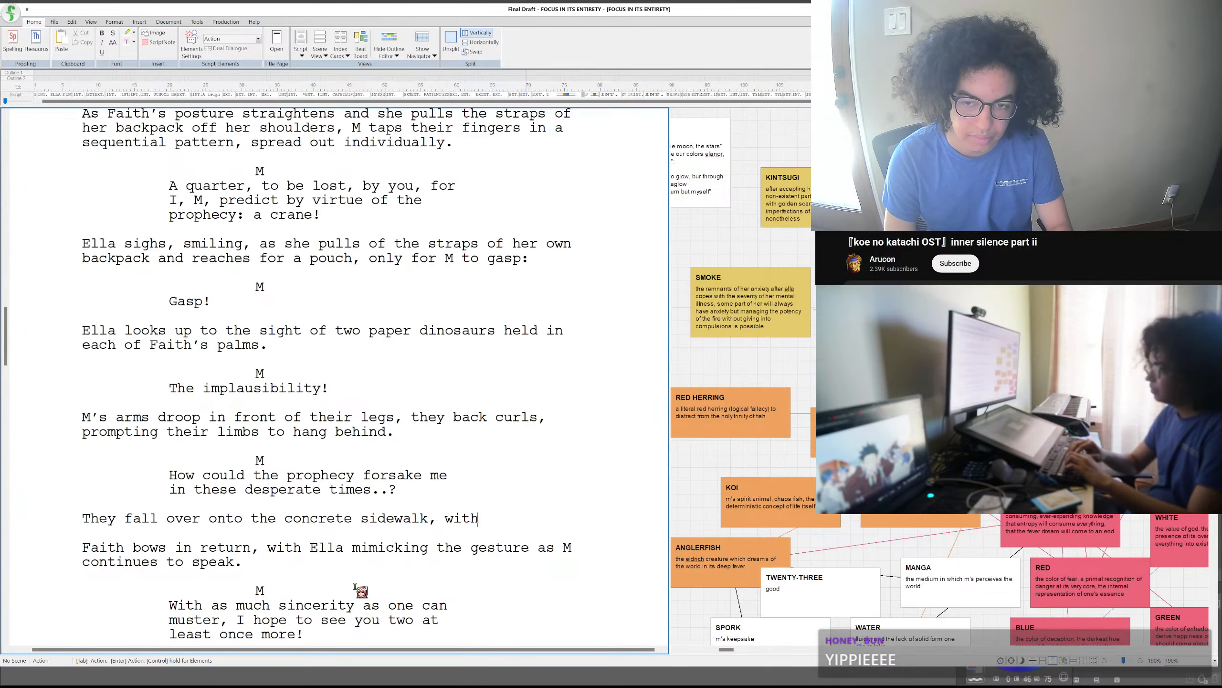
type(" Ella ")
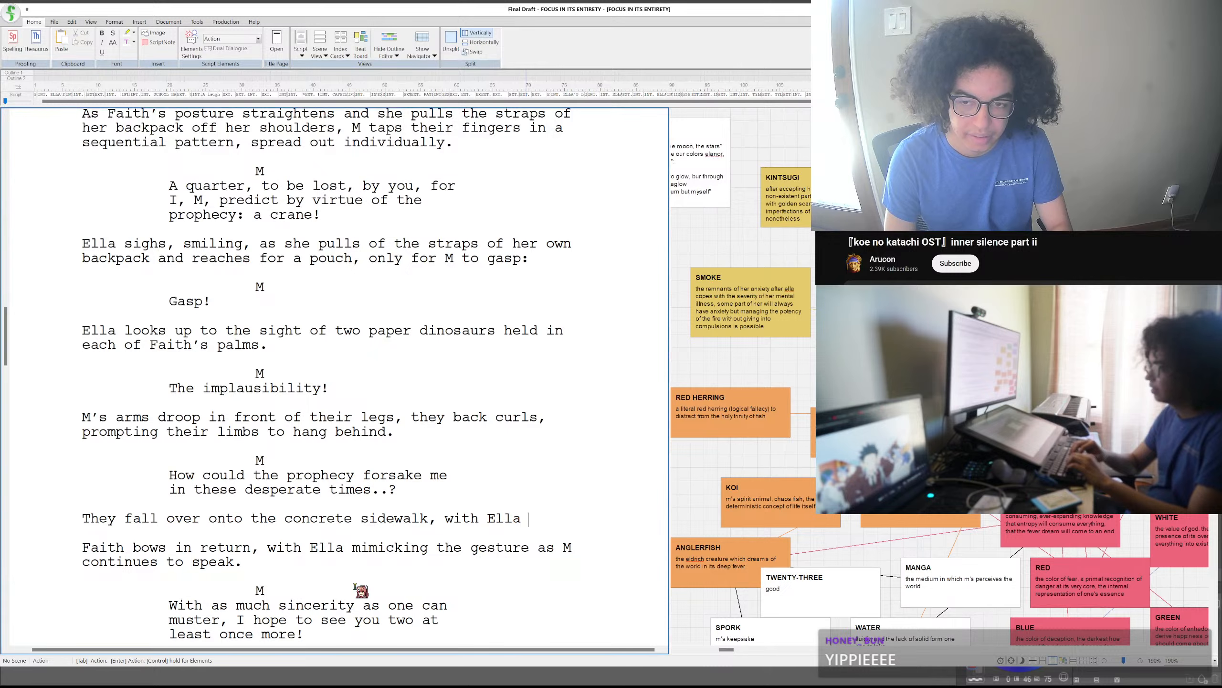
type("looking over")
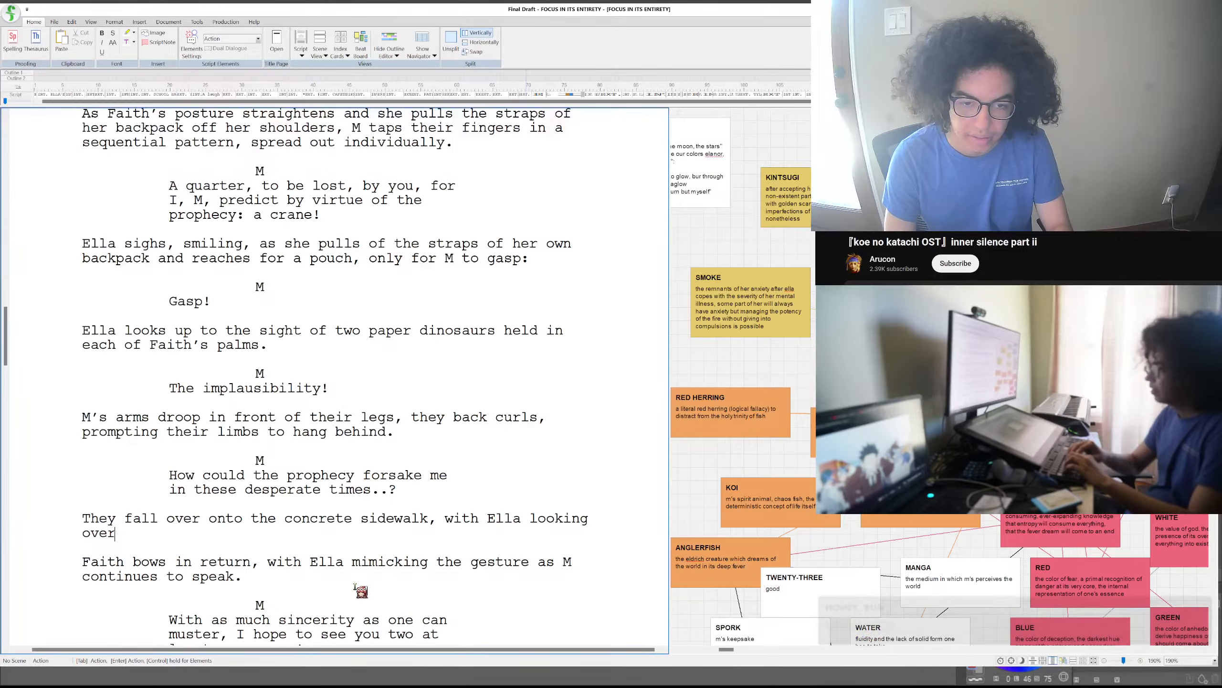
type(" wit")
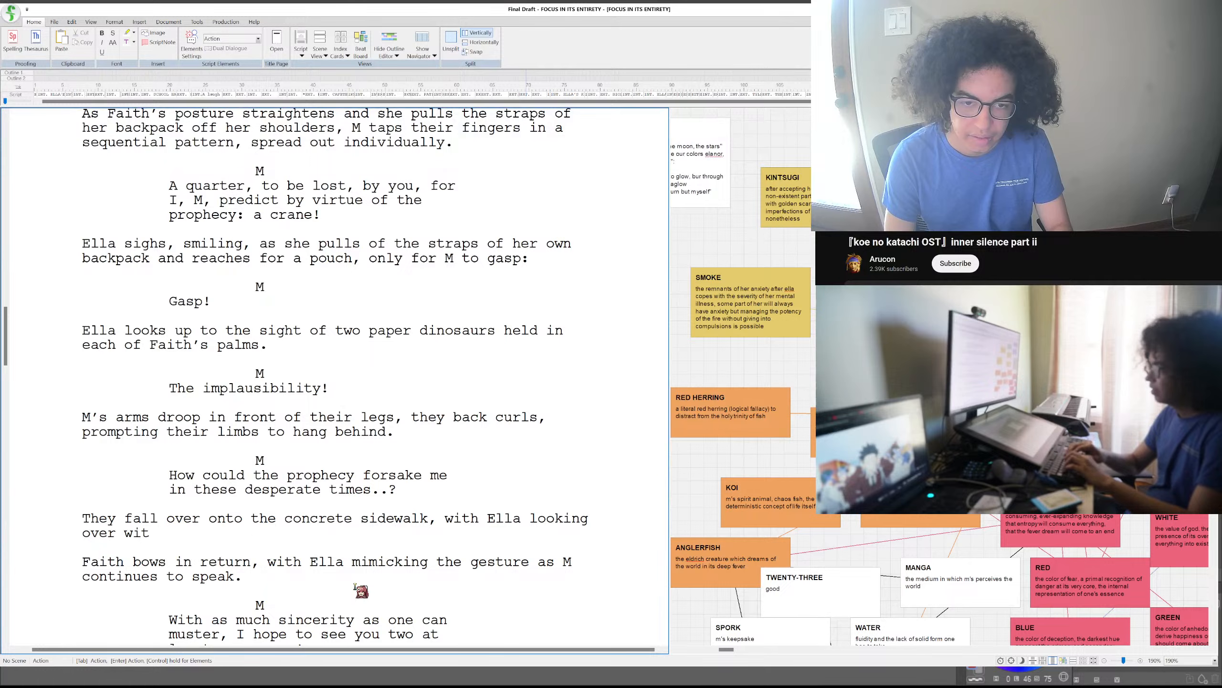
type("h a concerned")
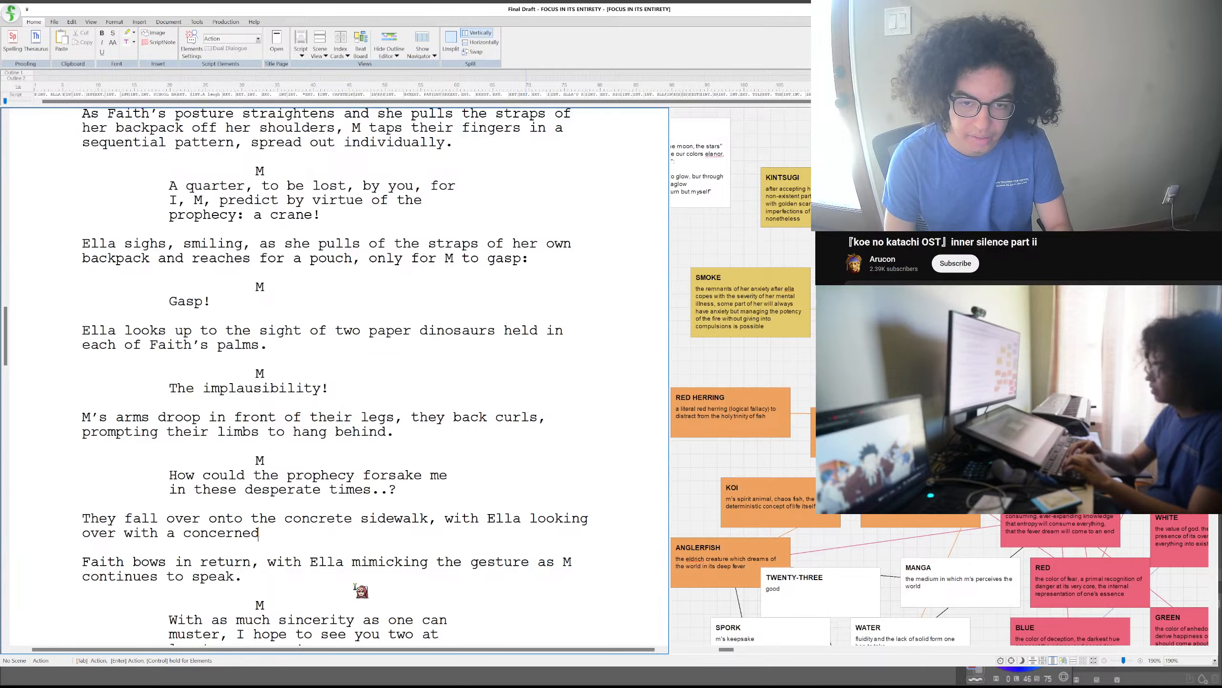
key("BackSpace")
key("BackSpace")
key("BackSpace")
key("BackSpace")
key("BackSpace")
key("BackSpace")
key("BackSpace")
key("BackSpace")
key("BackSpace")
key("BackSpace")
key("BackSpace")
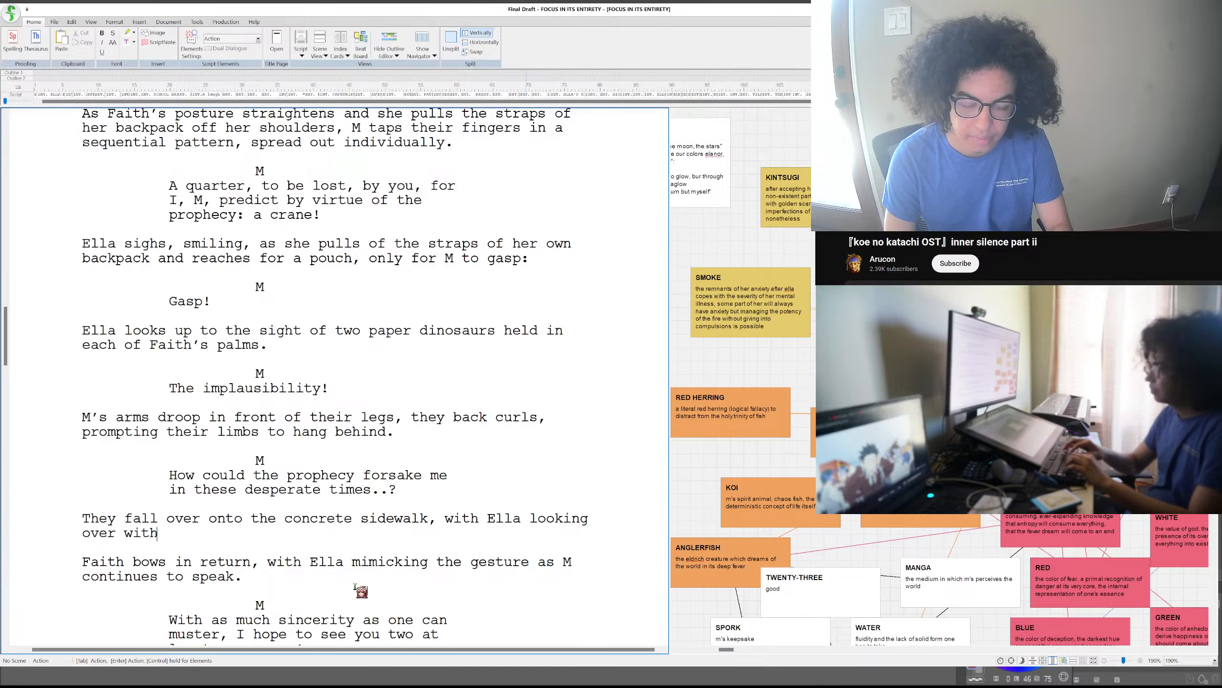
type("c")
key("BackSpace")
type("raise")
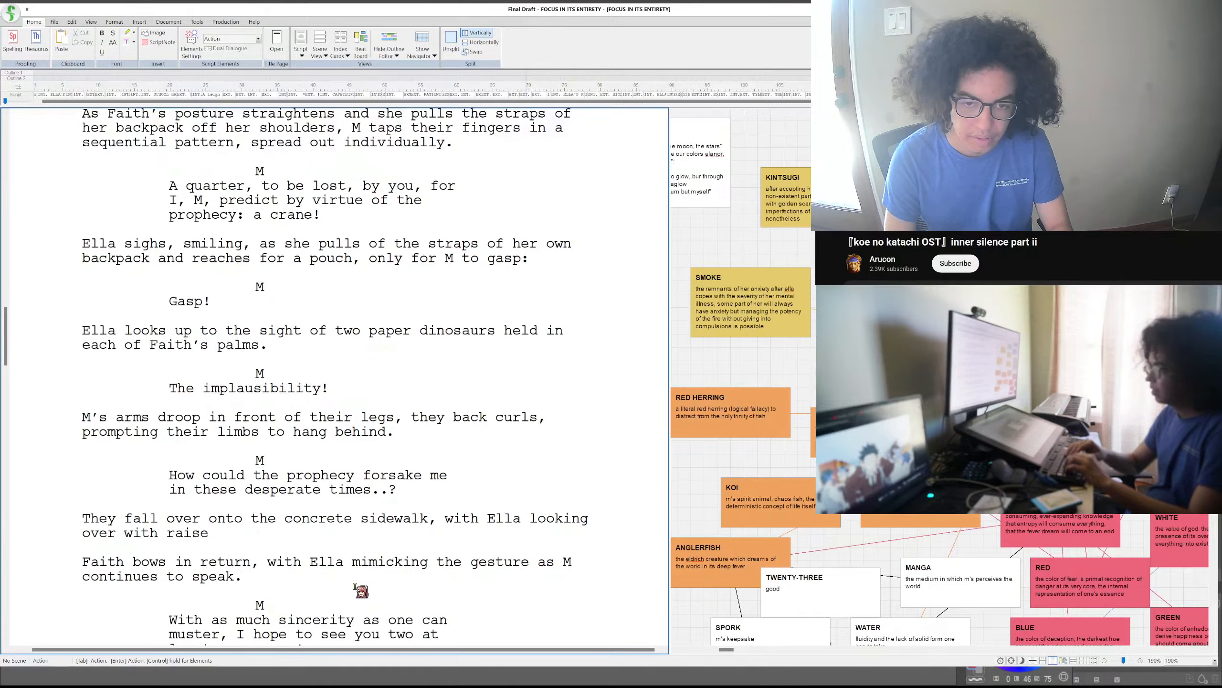
type("d eye")
key("BackSpace")
key("BackSpace")
key("BackSpace")
key("BackSpace")
key("BackSpace")
key("BackSpace")
key("BackSpace")
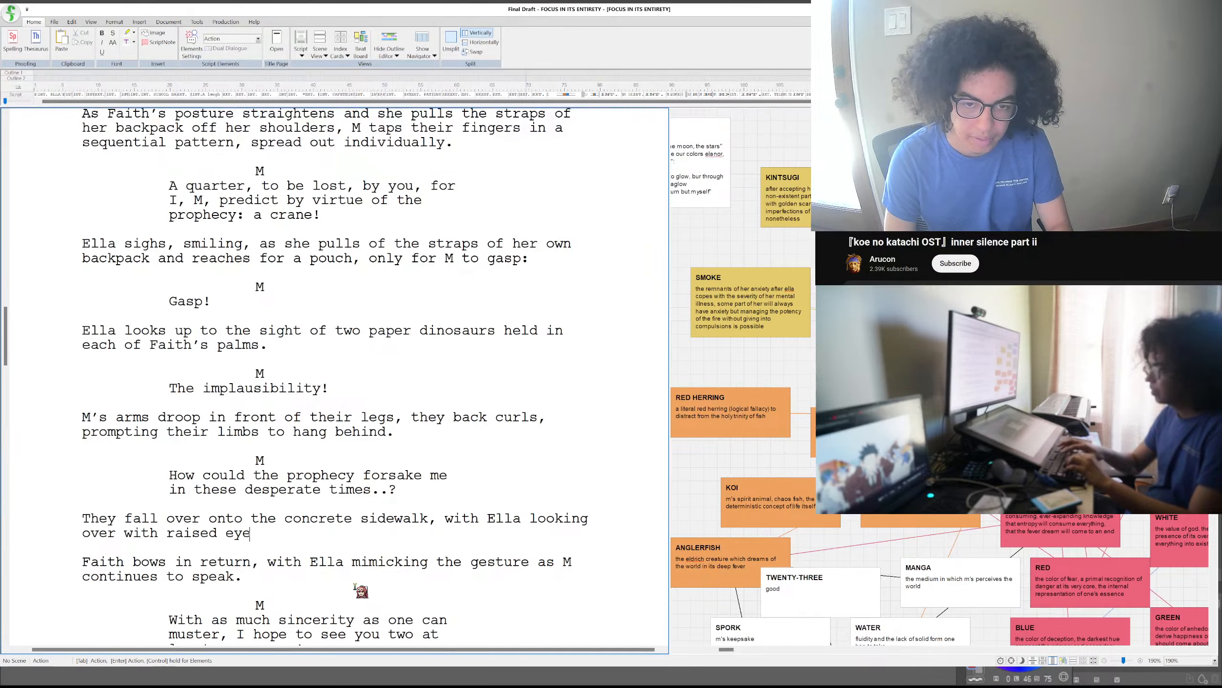
key("BackSpace")
key("BackSpace")
key("BackSpace")
- Complete the sidewalk sentence after "looking over with" with "curled eyebrows and a concerned tone of voice:"
type("curled ")
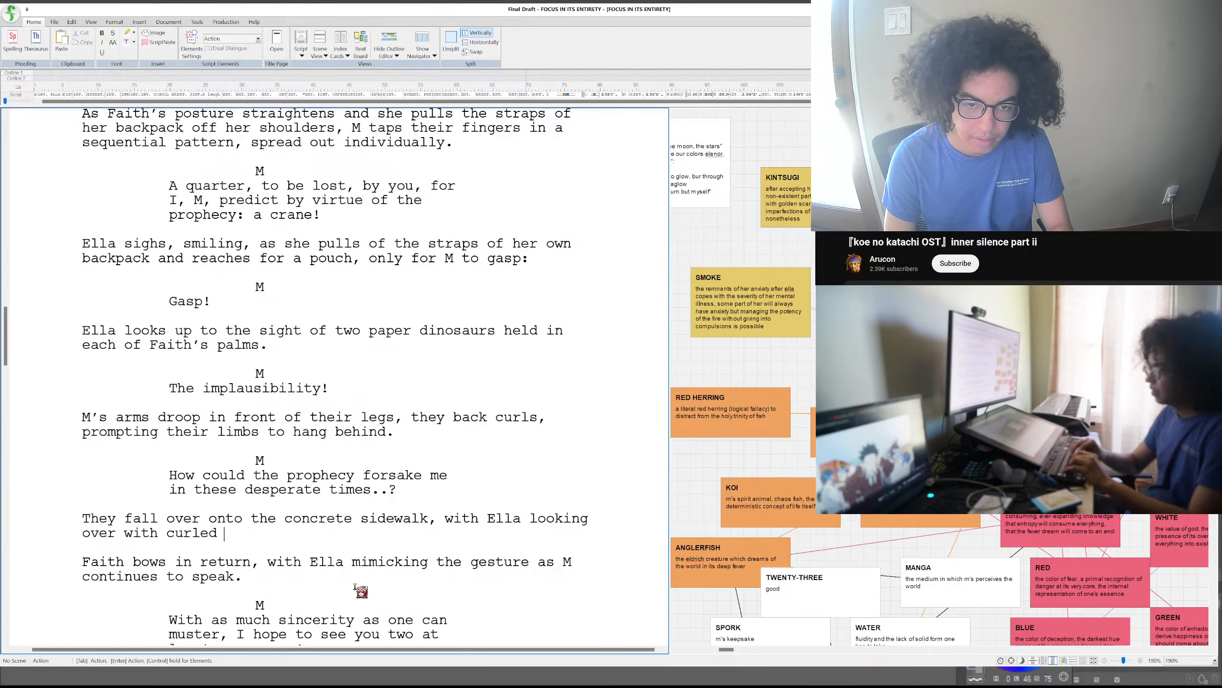
type("eyebrows an")
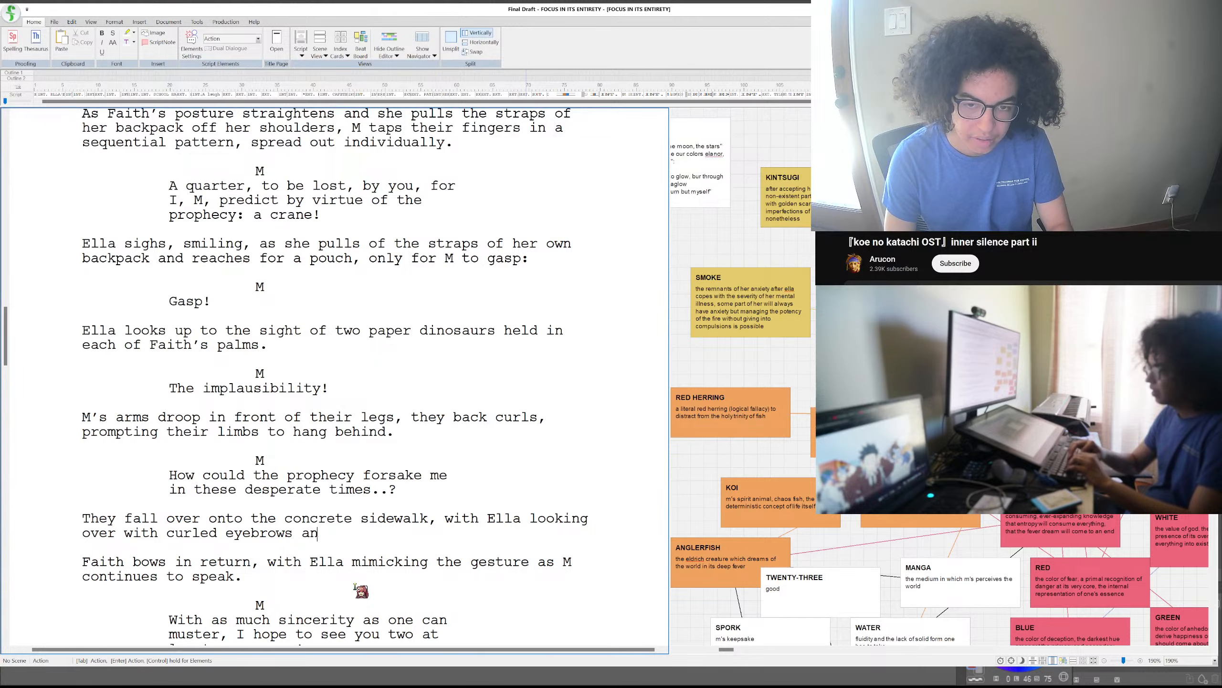
type("d a concerned ton")
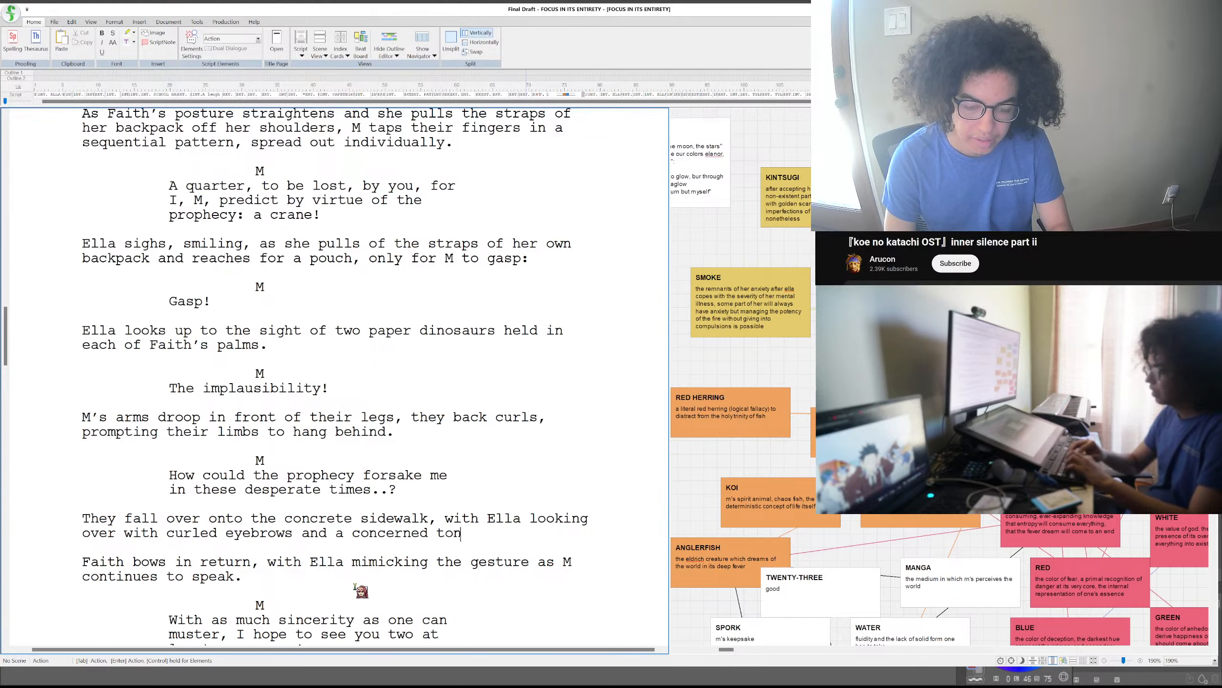
type("e of voice:")
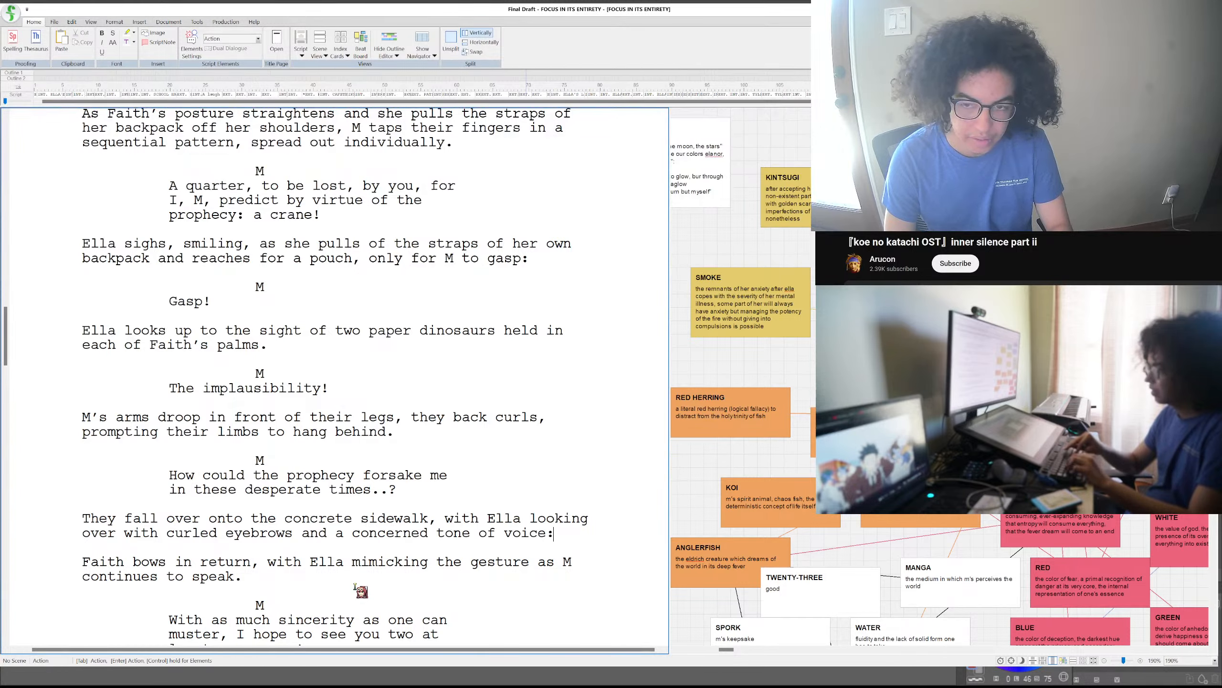
- Add an ELLA character cue below the sidewalk paragraph with the dialogue "M, be careful!"
key("Return")
key("Tab")
type("ELLA")
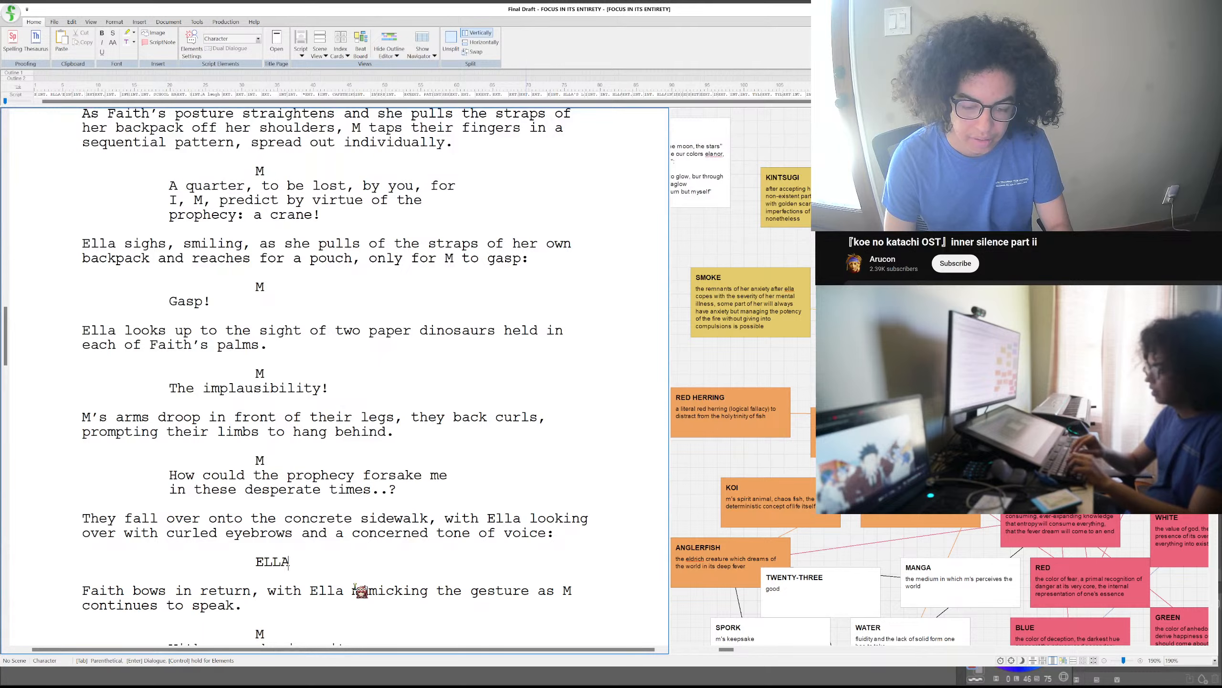
key("Return")
type("M,")
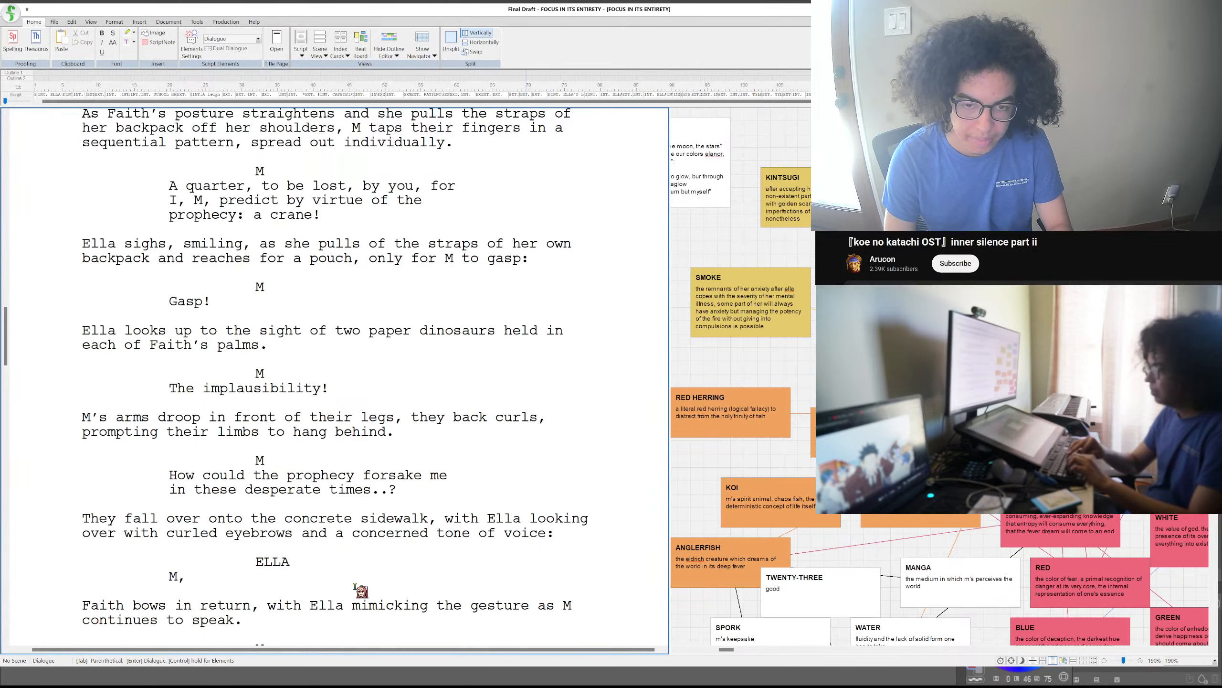
type(" be careful!")
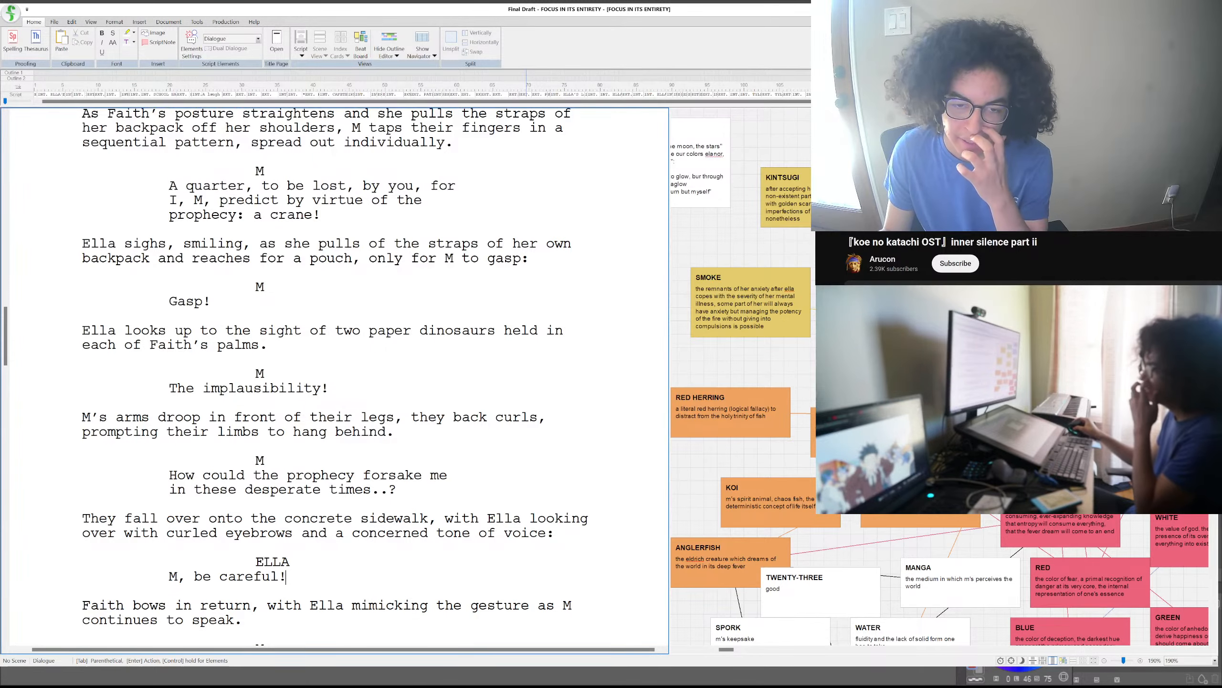
- Split Ella's warning into two exclamations so it reads "M! Be careful!"
left_click(310, 566)
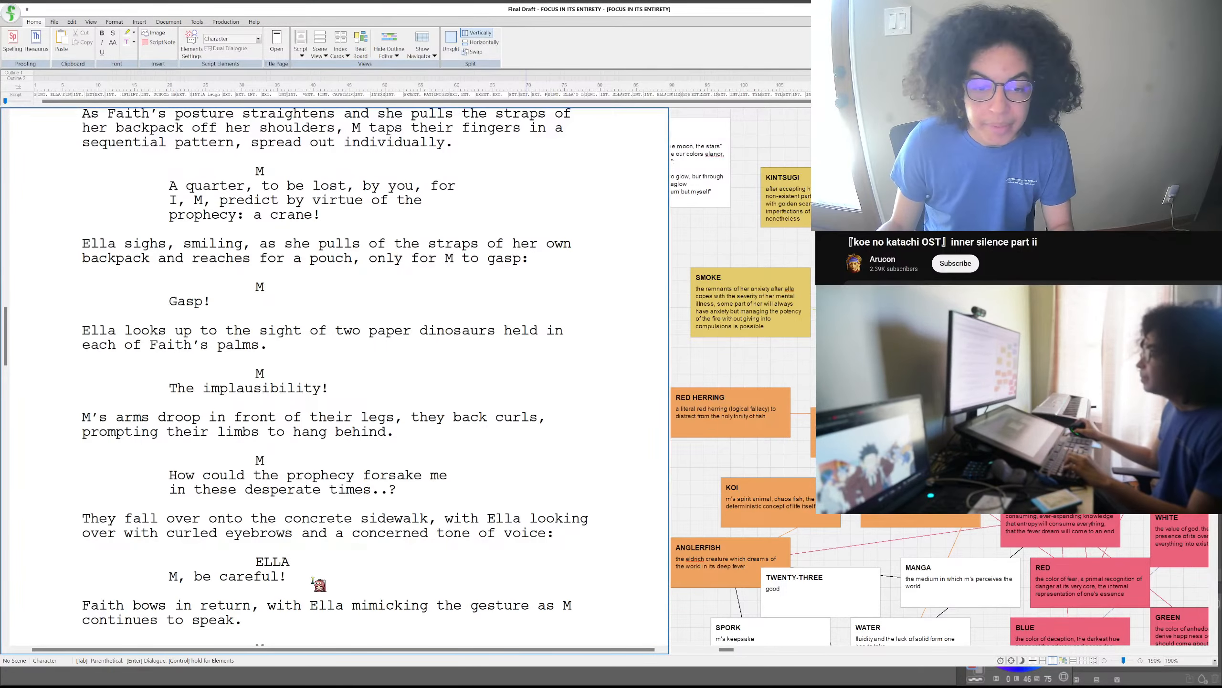
left_click(315, 575)
left_click(185, 576)
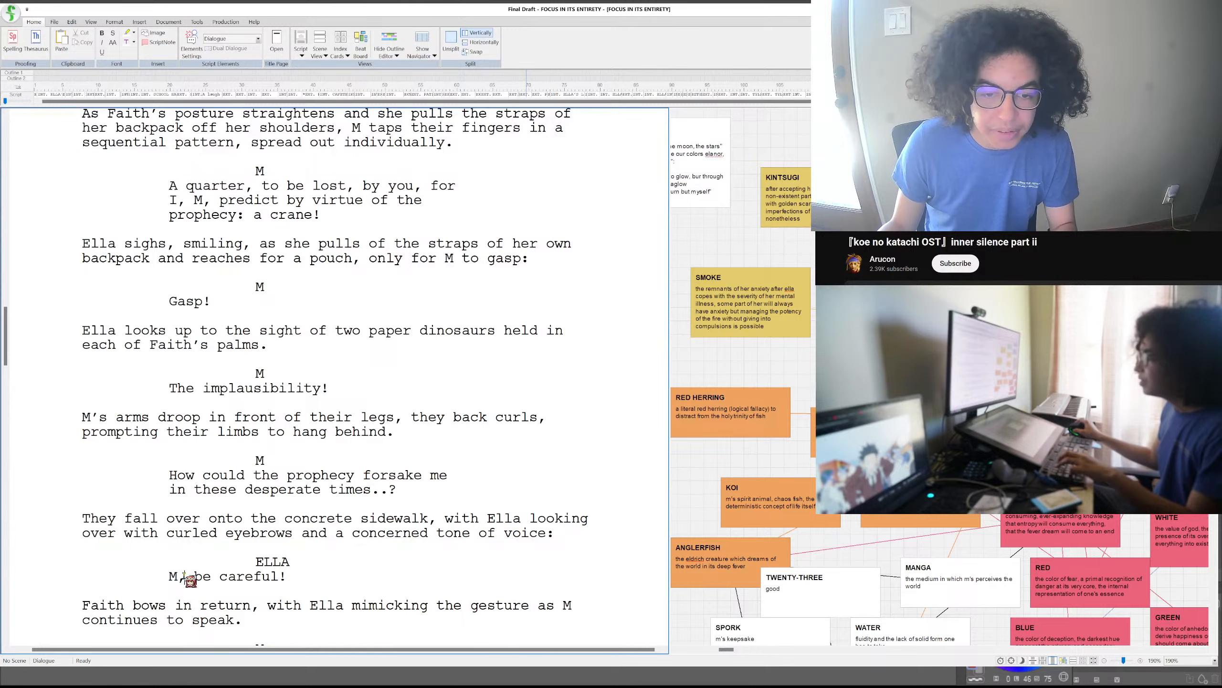
key("BackSpace")
type("!")
left_click(201, 575)
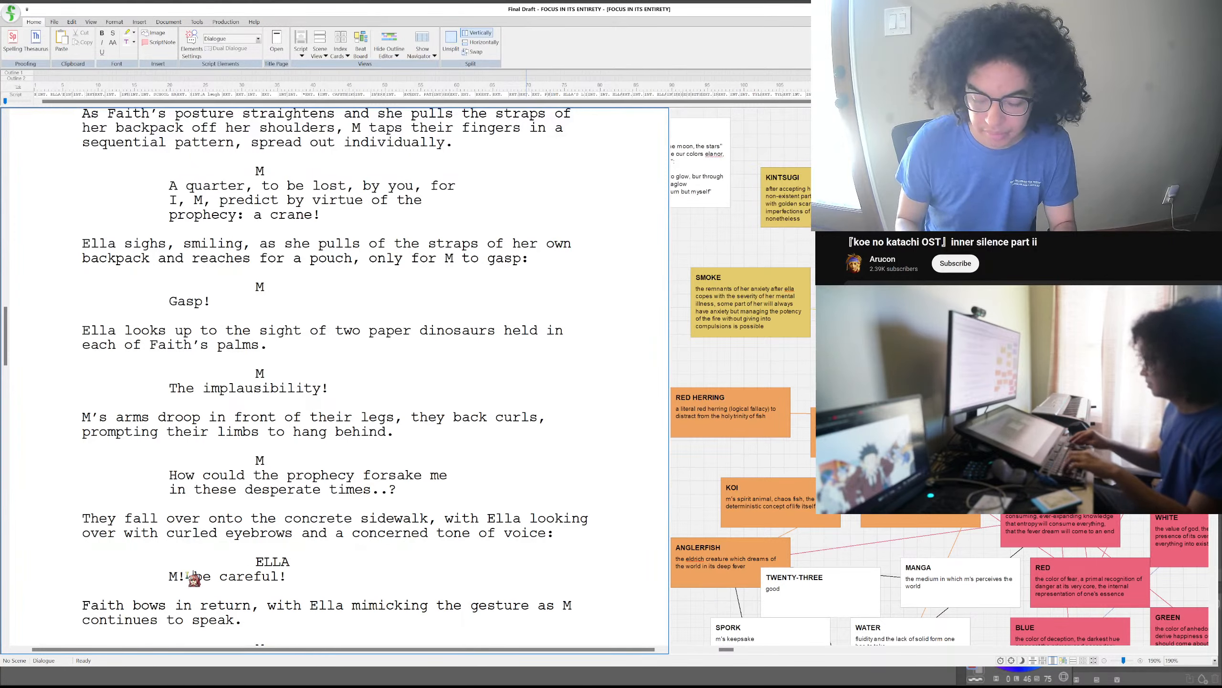
key("BackSpace")
type("B")
double_click(306, 578)
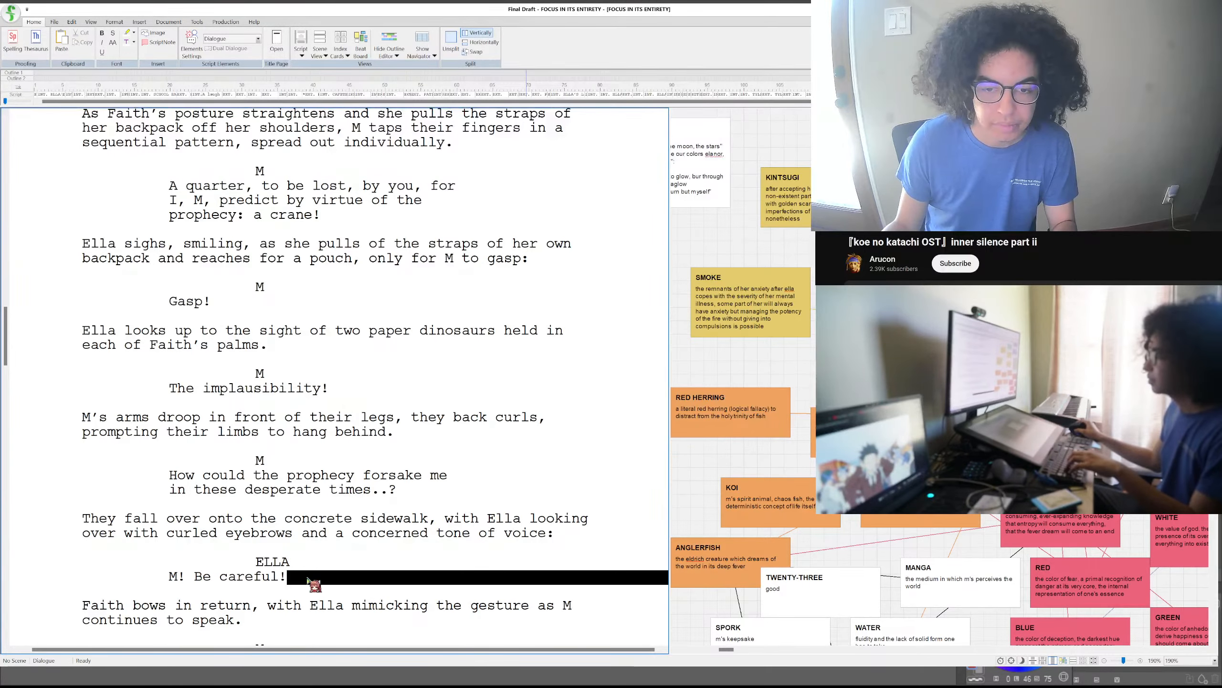
- Reword the start of the sidewalk paragraph to "They fall backwards onto the concrete sidewalk"
left_click(166, 521)
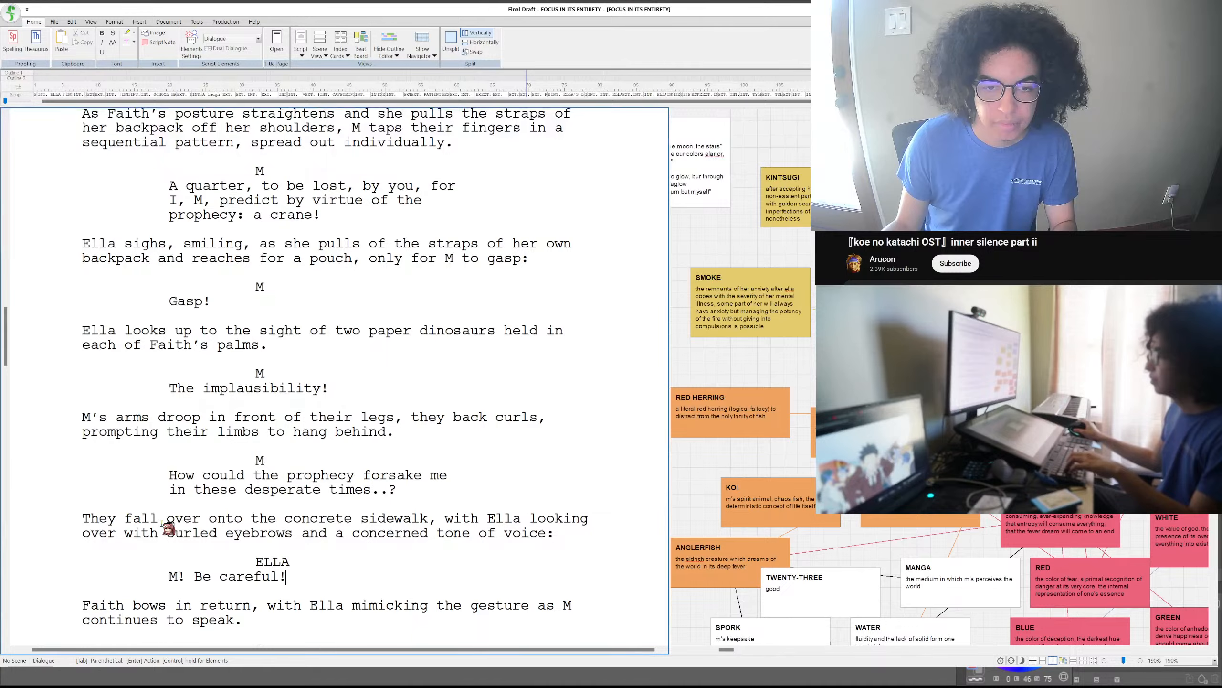
type("backwards")
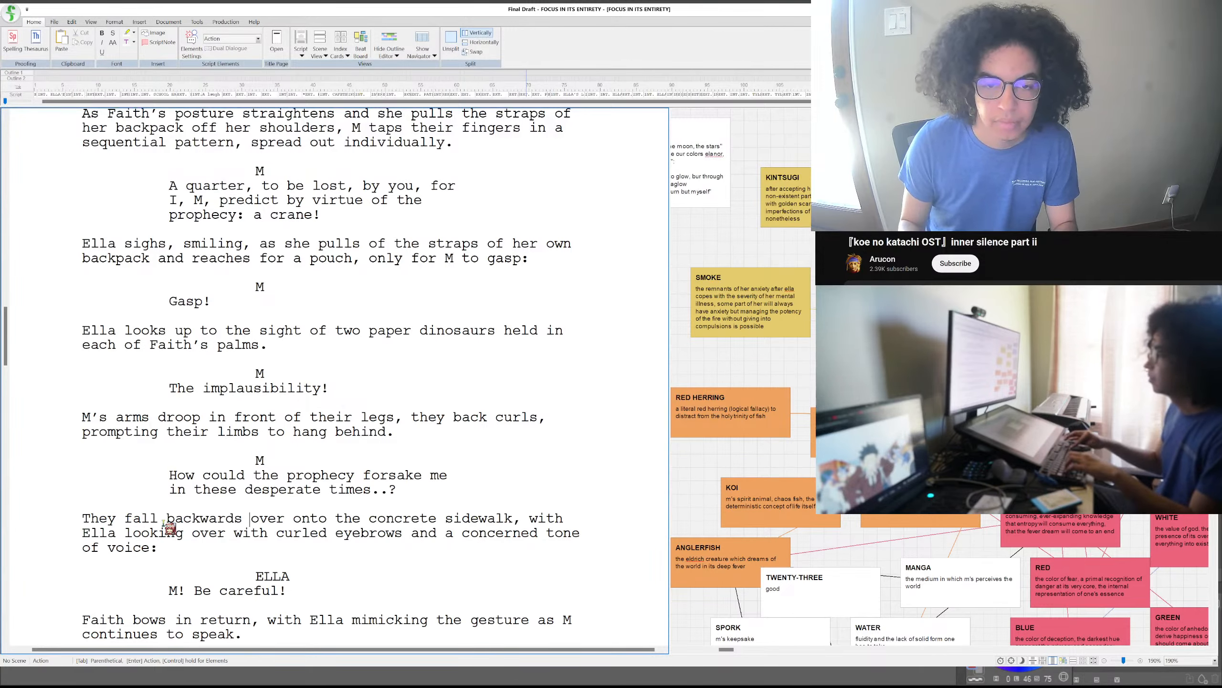
key("Delete")
key("Delete")
key("Delete")
key("Delete")
key("Delete")
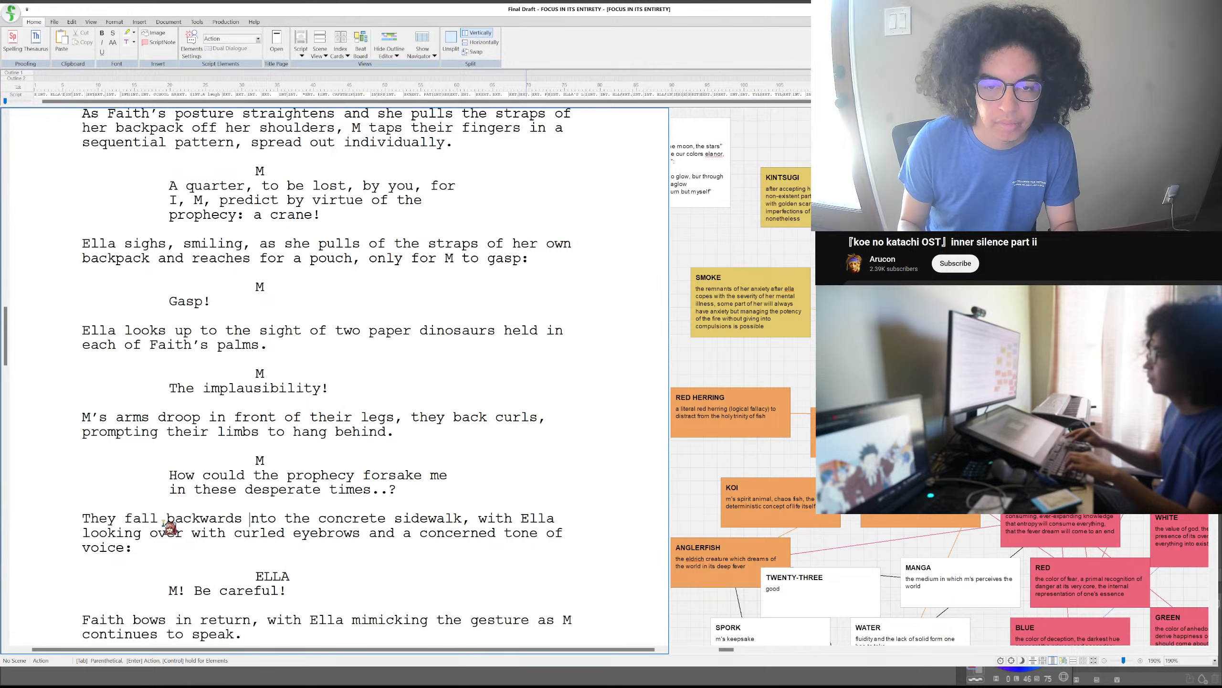
- Begin an action paragraph below Ella's warning with "Ella takes a step towards them, holding out her hand"
left_click(302, 592)
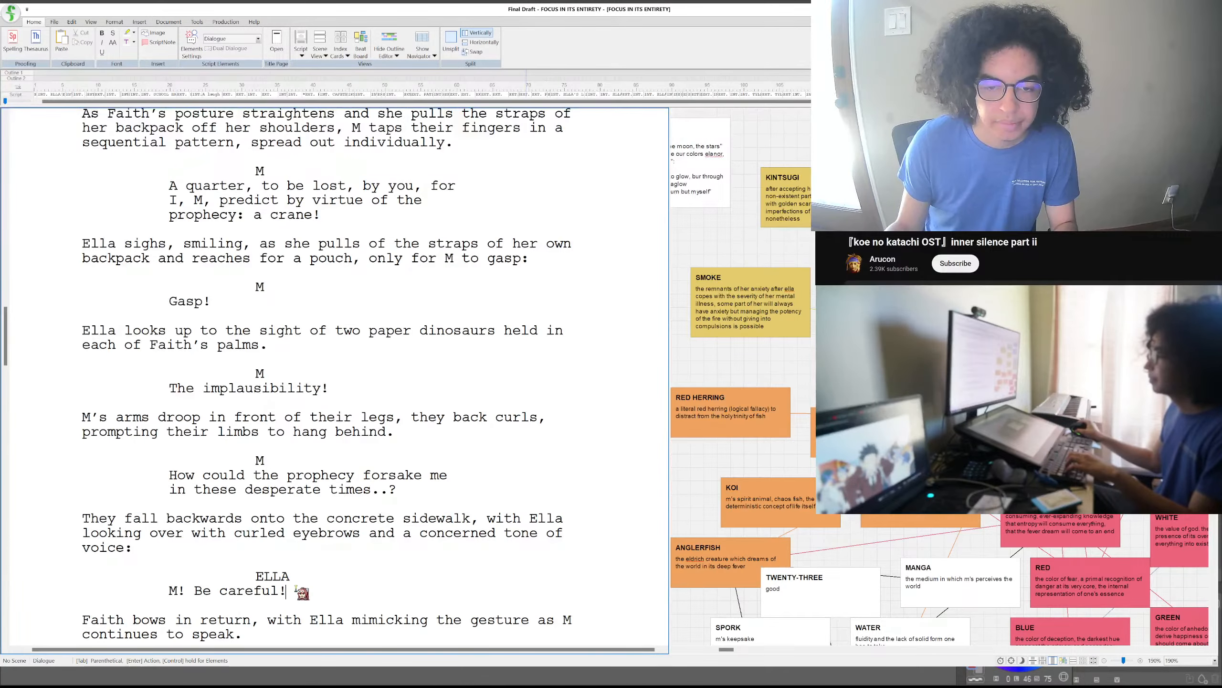
key("Return")
type("Ella")
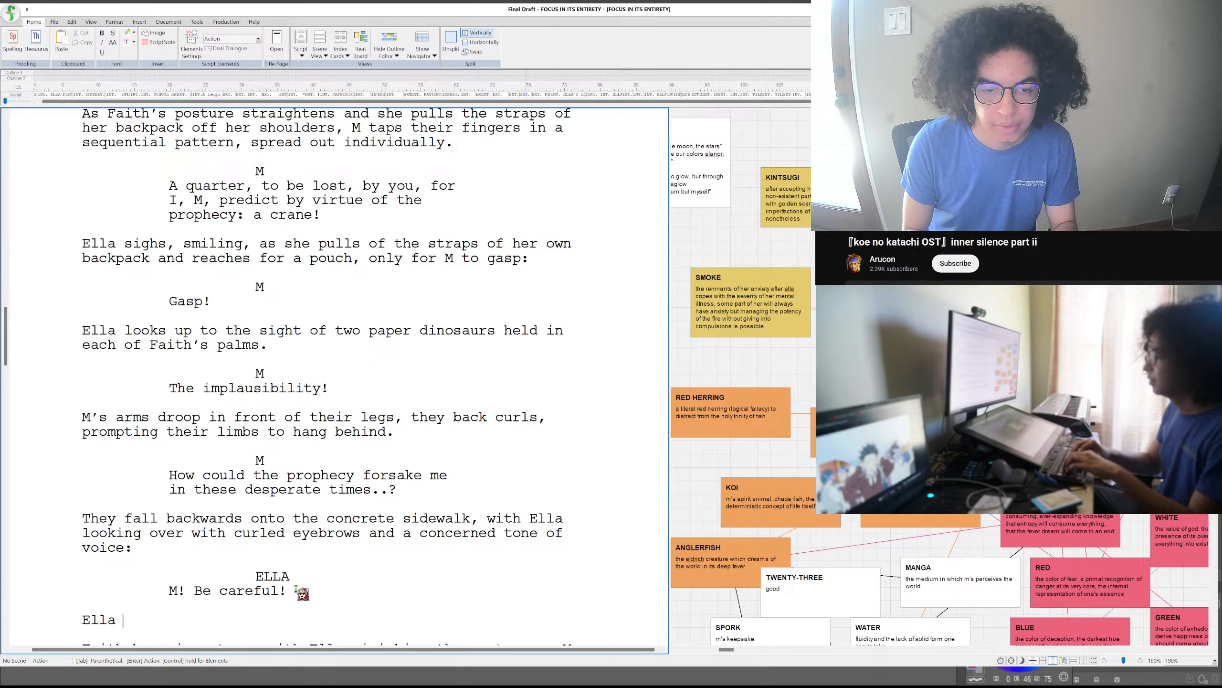
type(" takes a step t")
key("BackSpace")
key("BackSpace")
type("te")
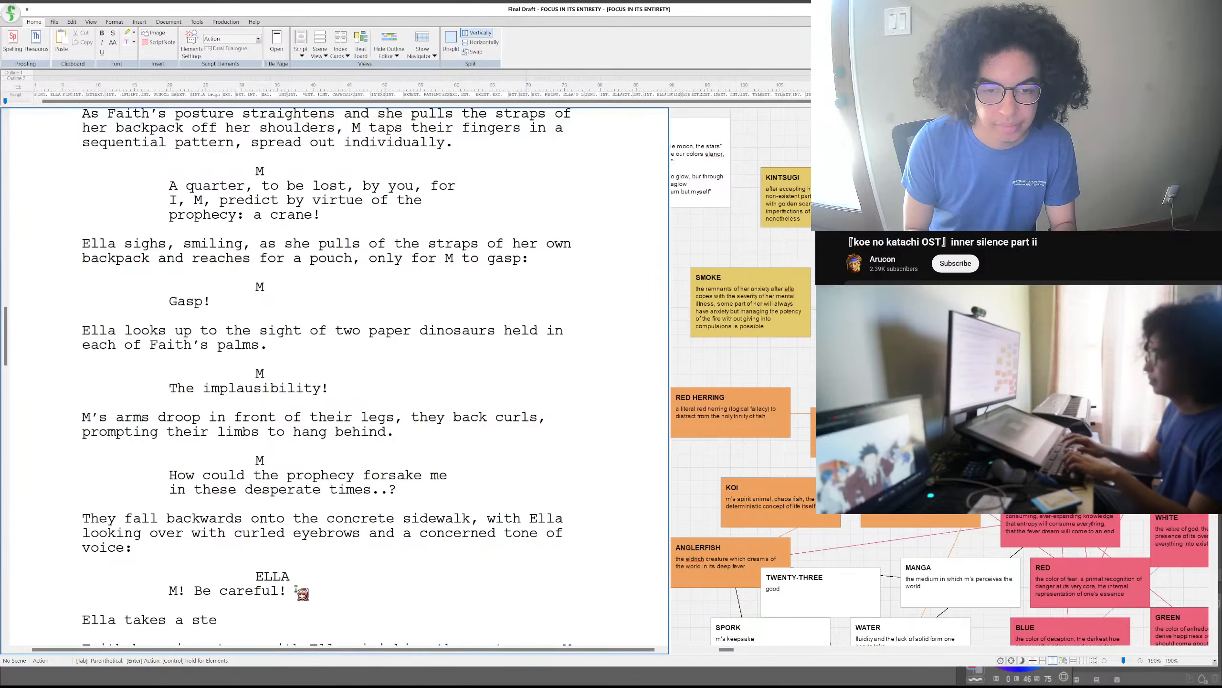
type("p towards the")
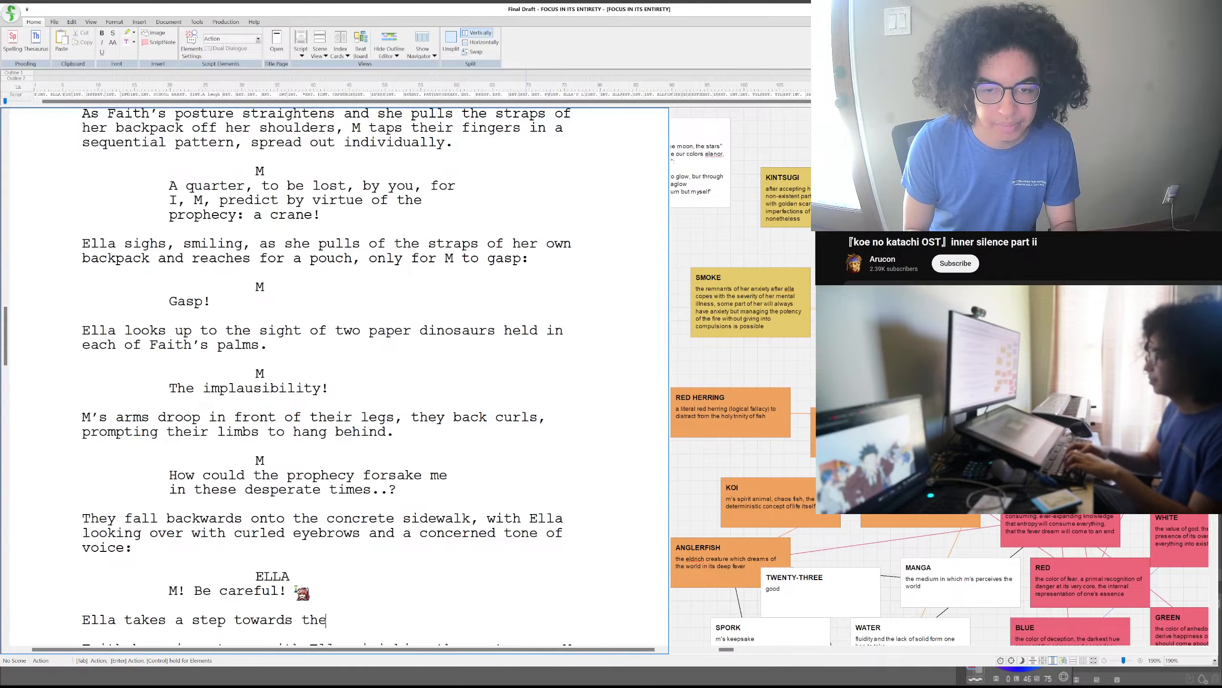
type("m, holding")
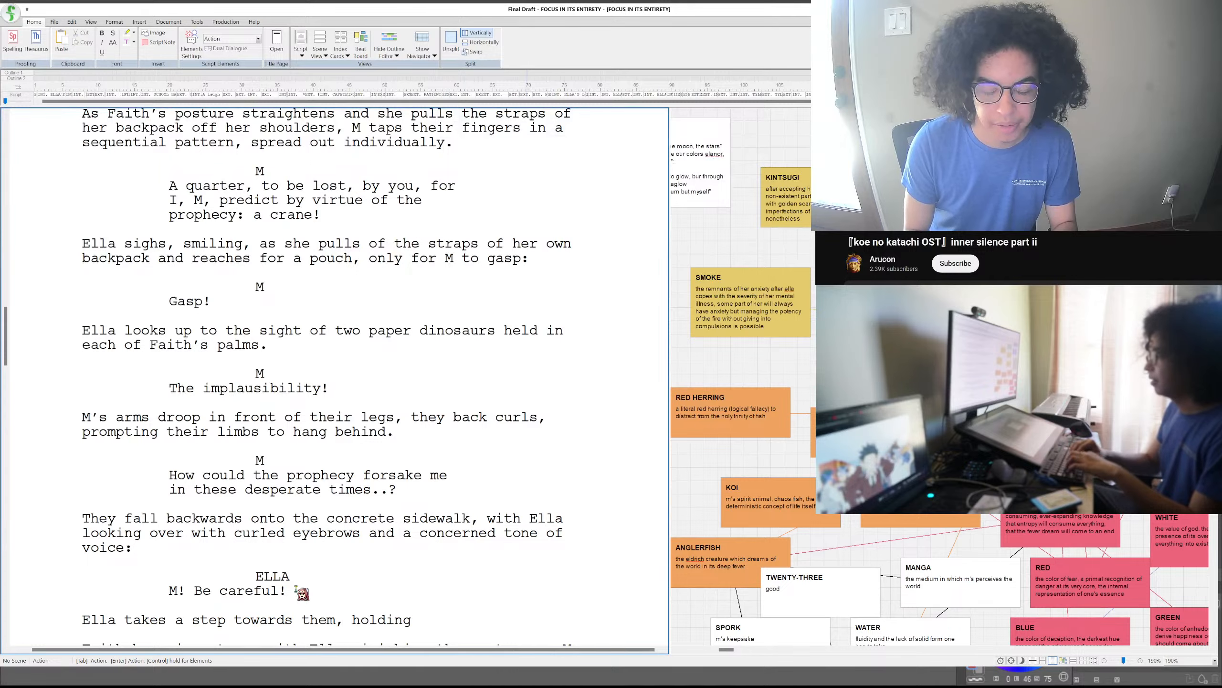
type(" out her hand")
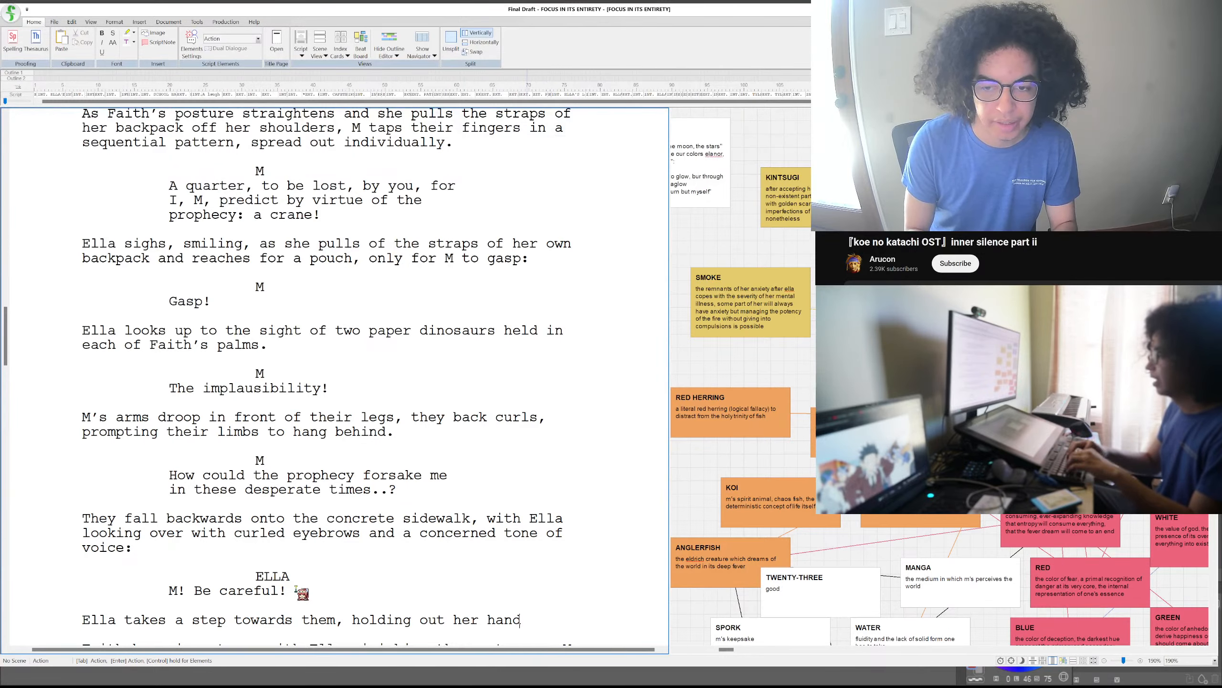
type(" as")
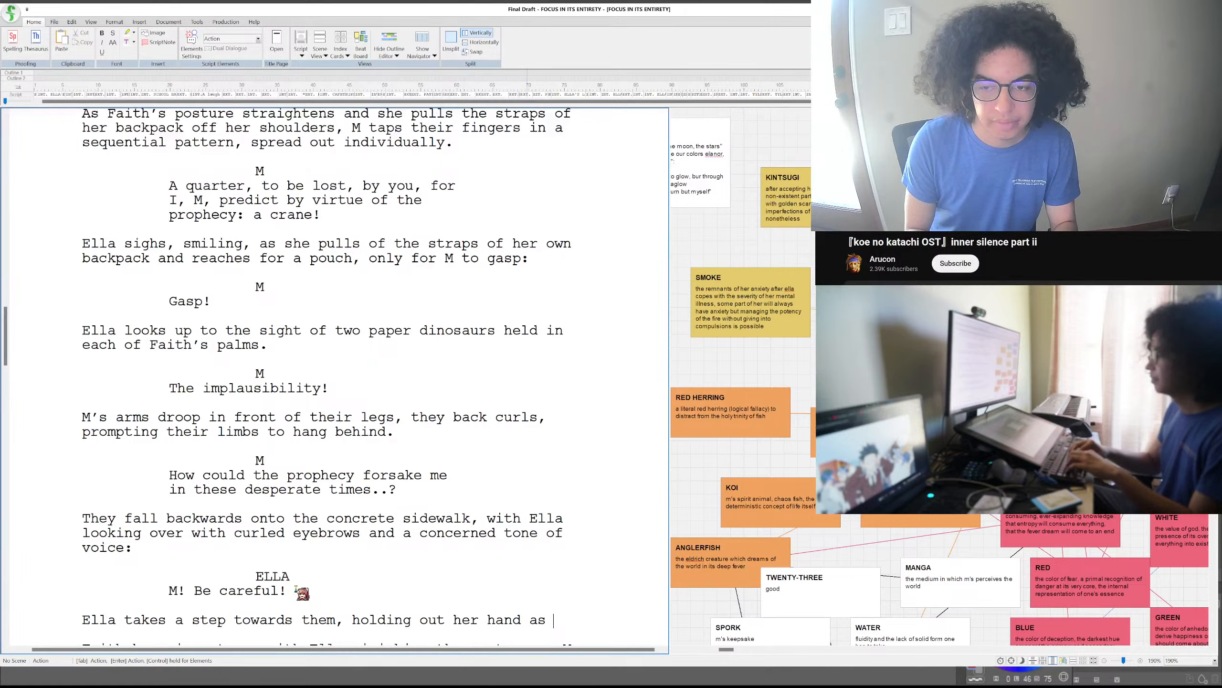
type(" M ")
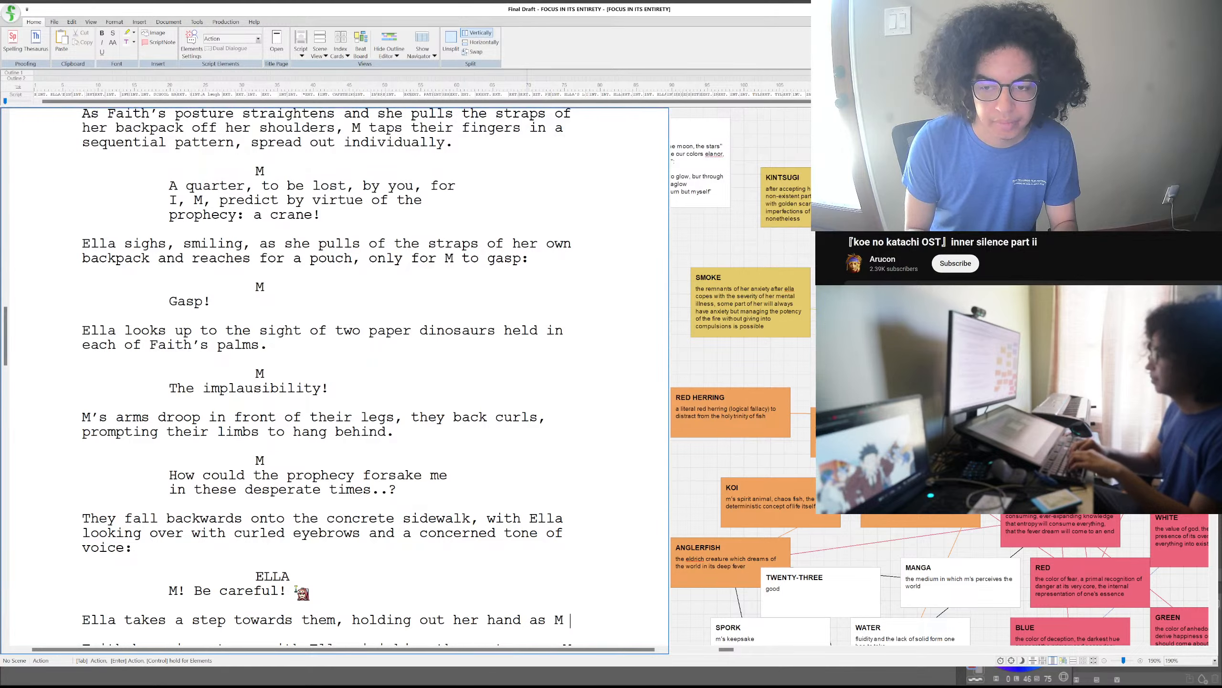
type("picks t")
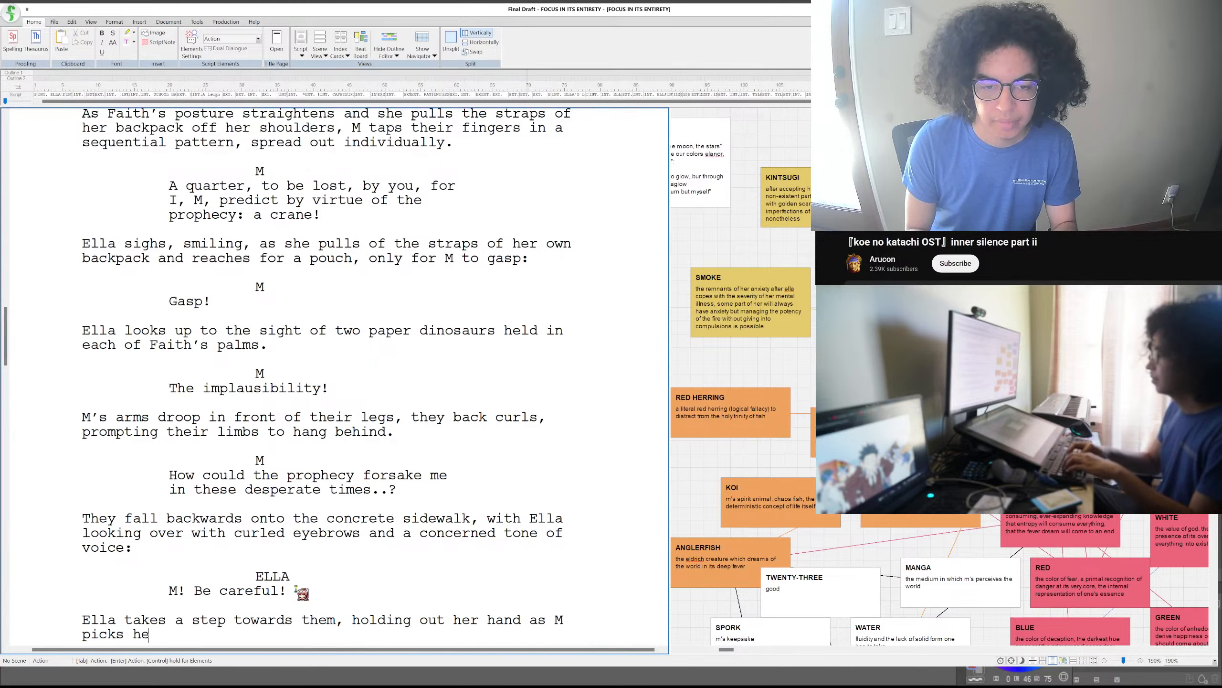
type("hemself")
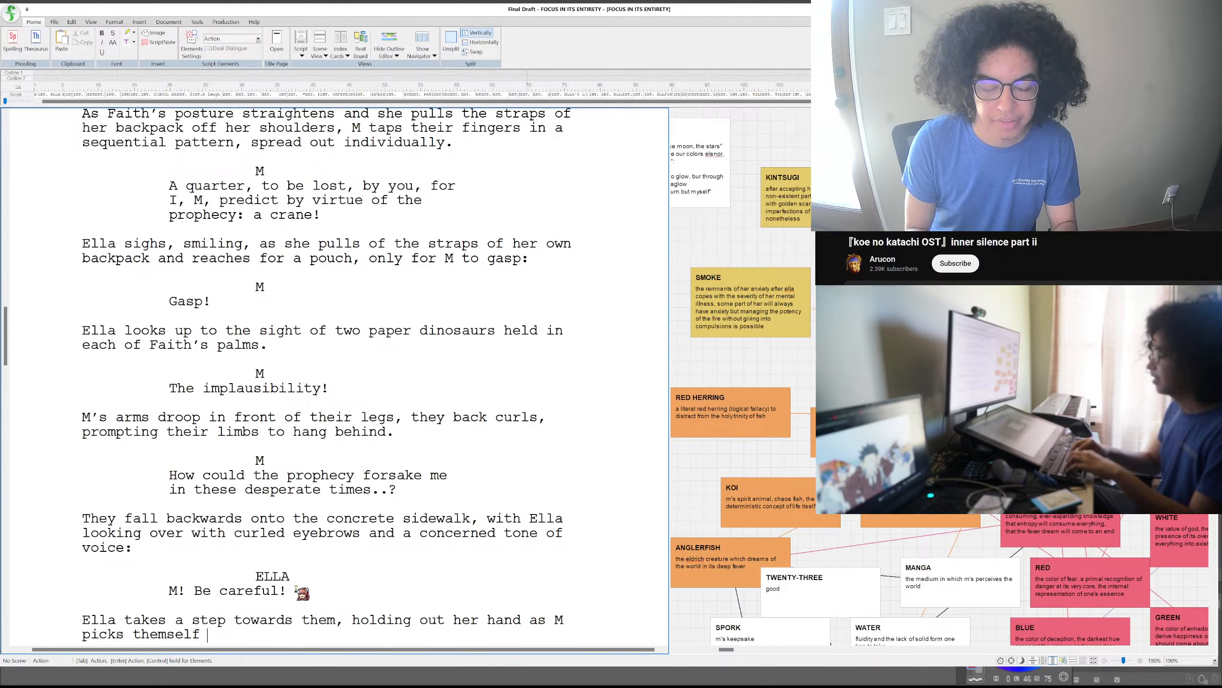
type(" back up withou")
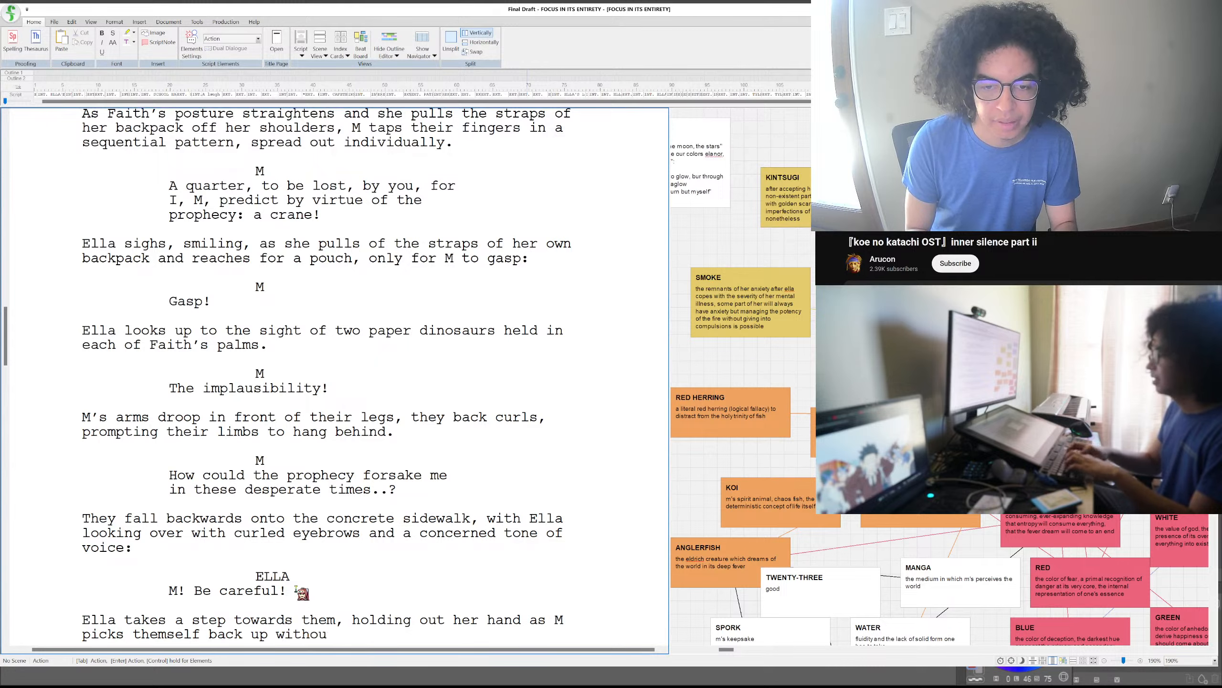
type("t her help")
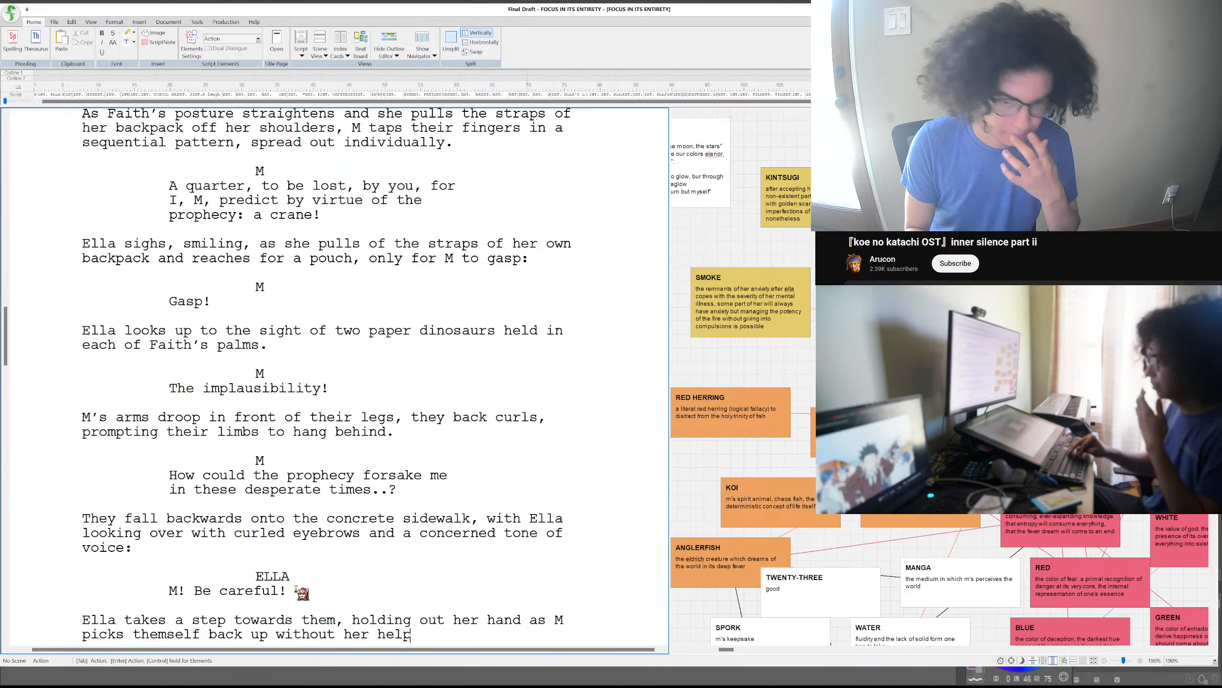
type(".")
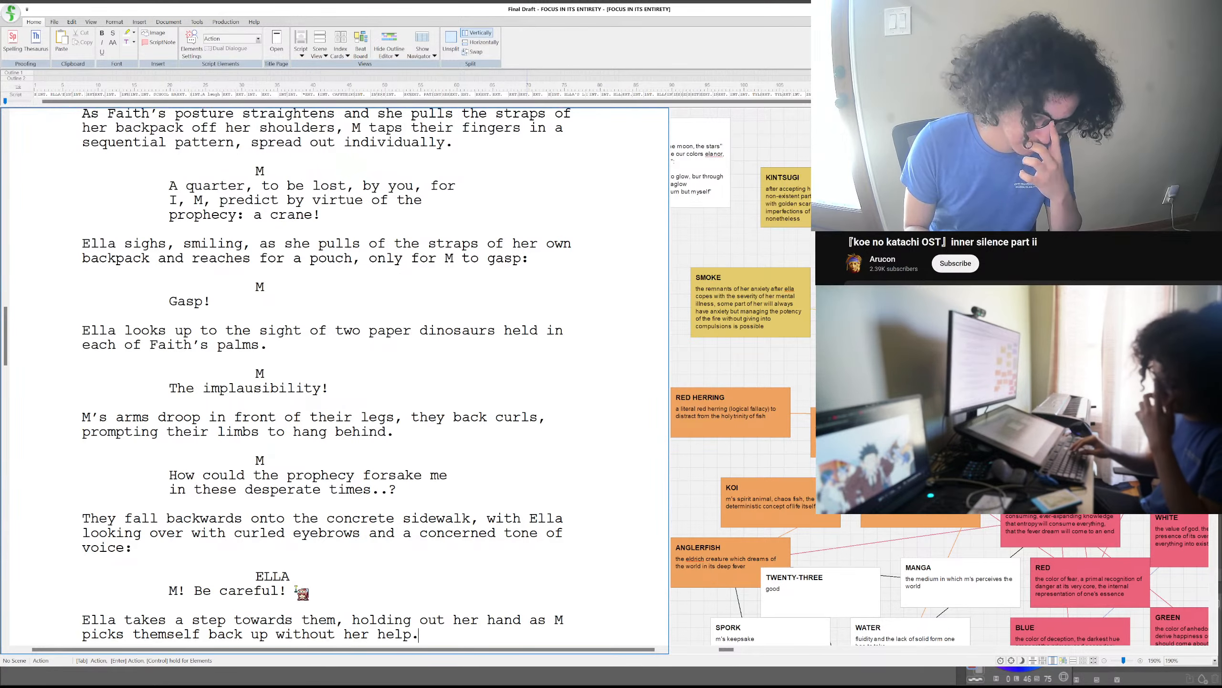
- Add an M character cue below Ella's helping-hand paragraph with the dialogue "Oh! I almost forgot!"
key("Return")
key("Tab")
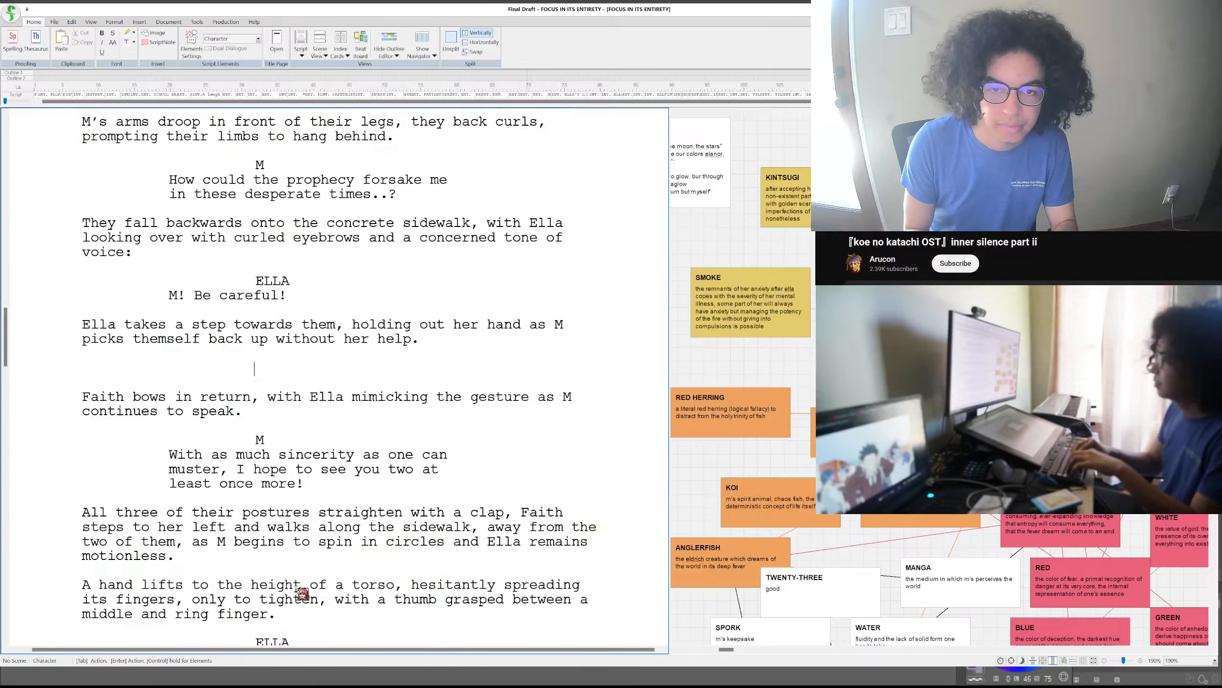
key("Return")
type("Oh!")
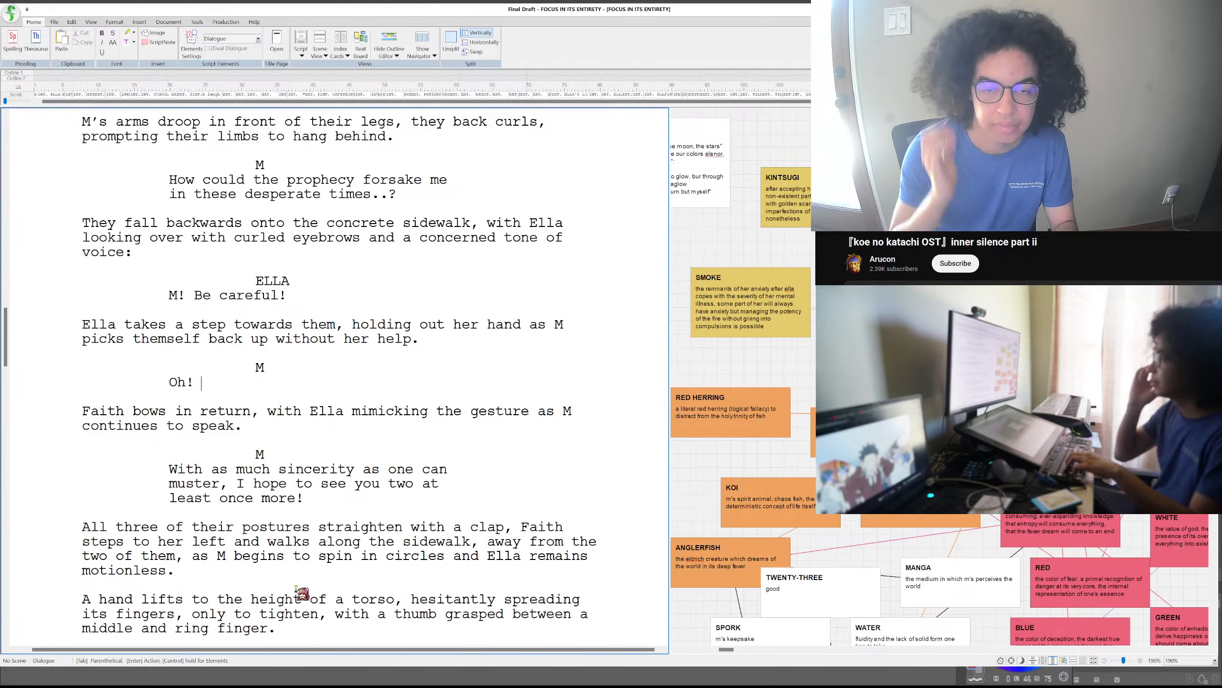
type("I almost forgot!")
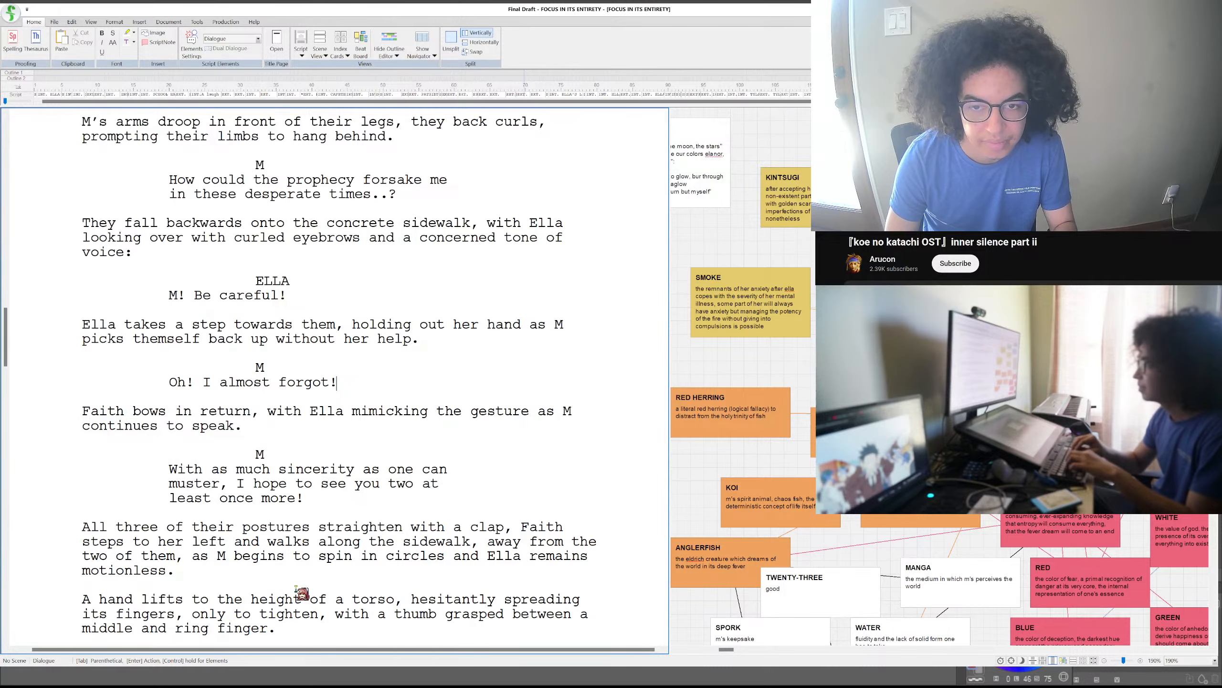
- Add an action paragraph below M's "Oh! I almost forgot!" beginning "They return the gesture, shaking her hand with"
key("Return")
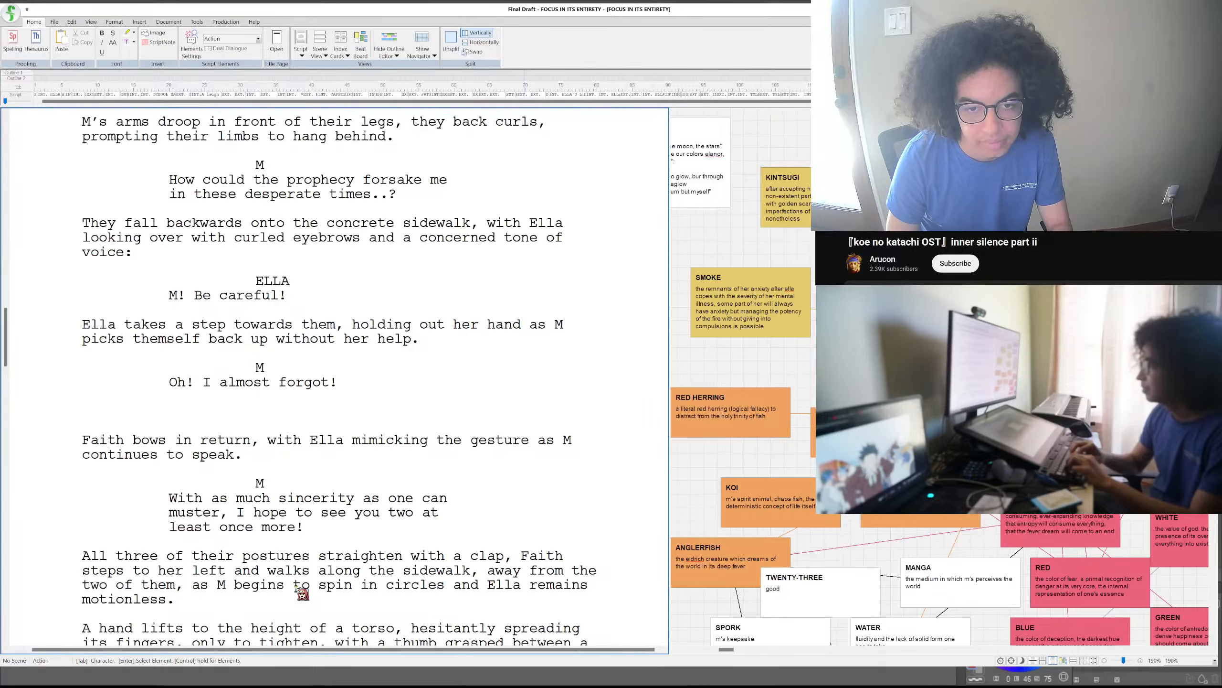
type("M")
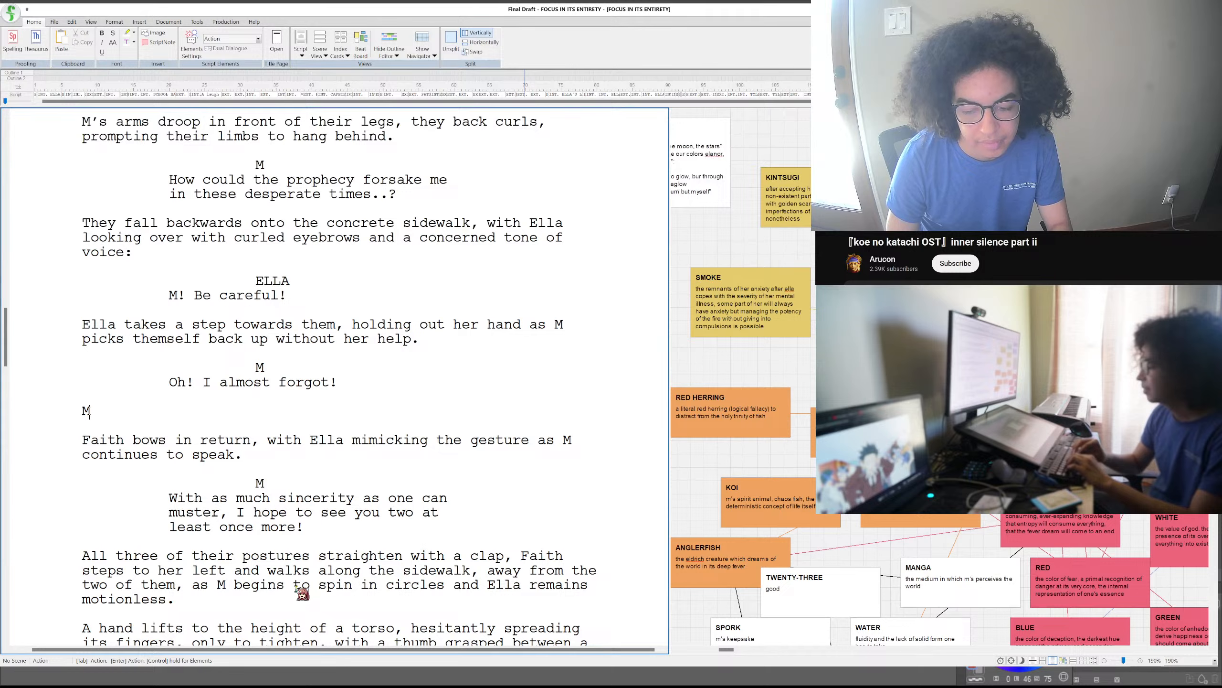
key("BackSpace")
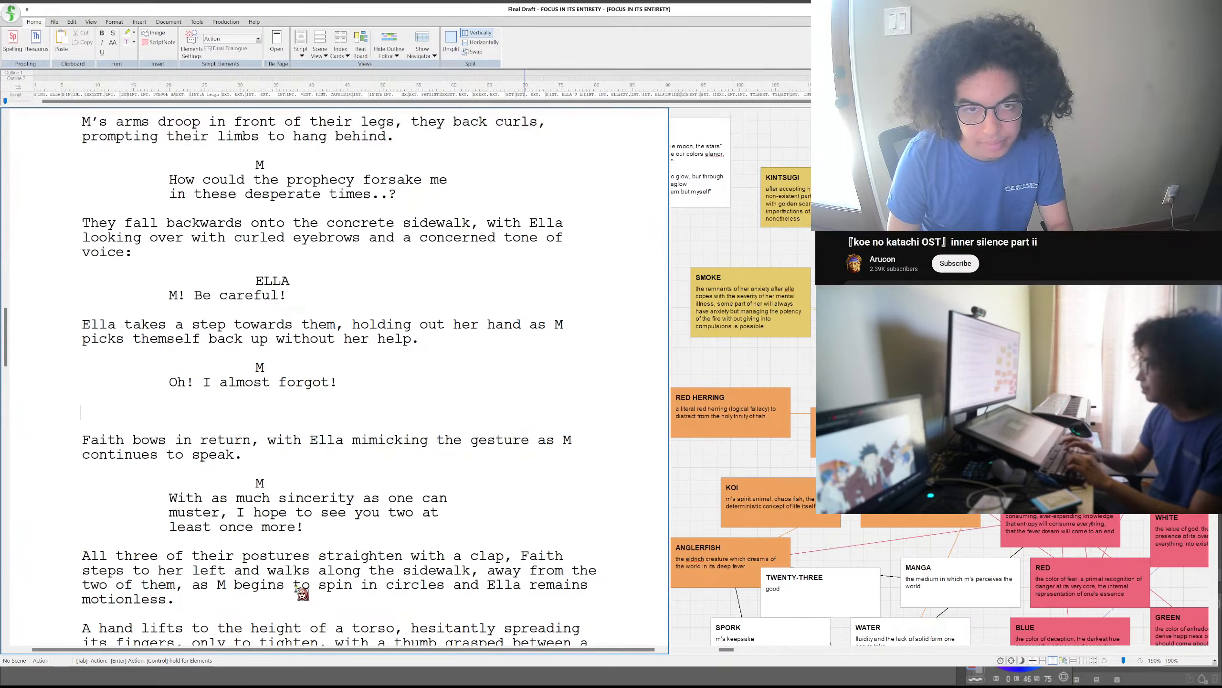
type("They")
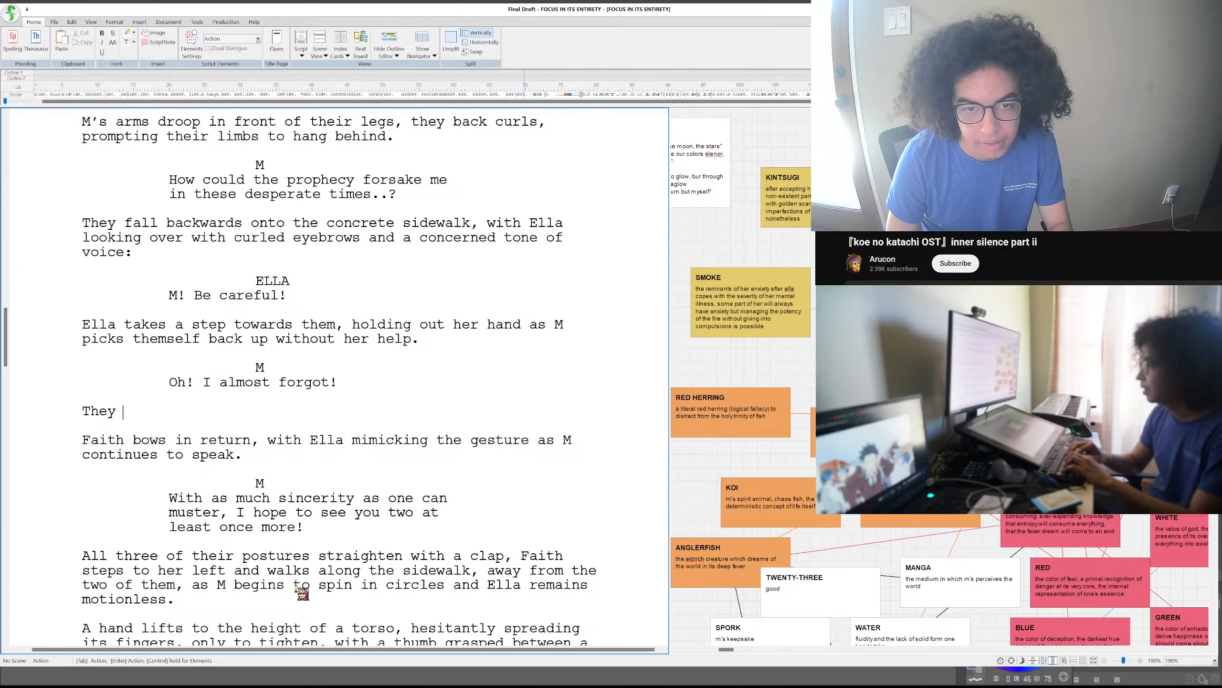
type(" return the gesture, shaking")
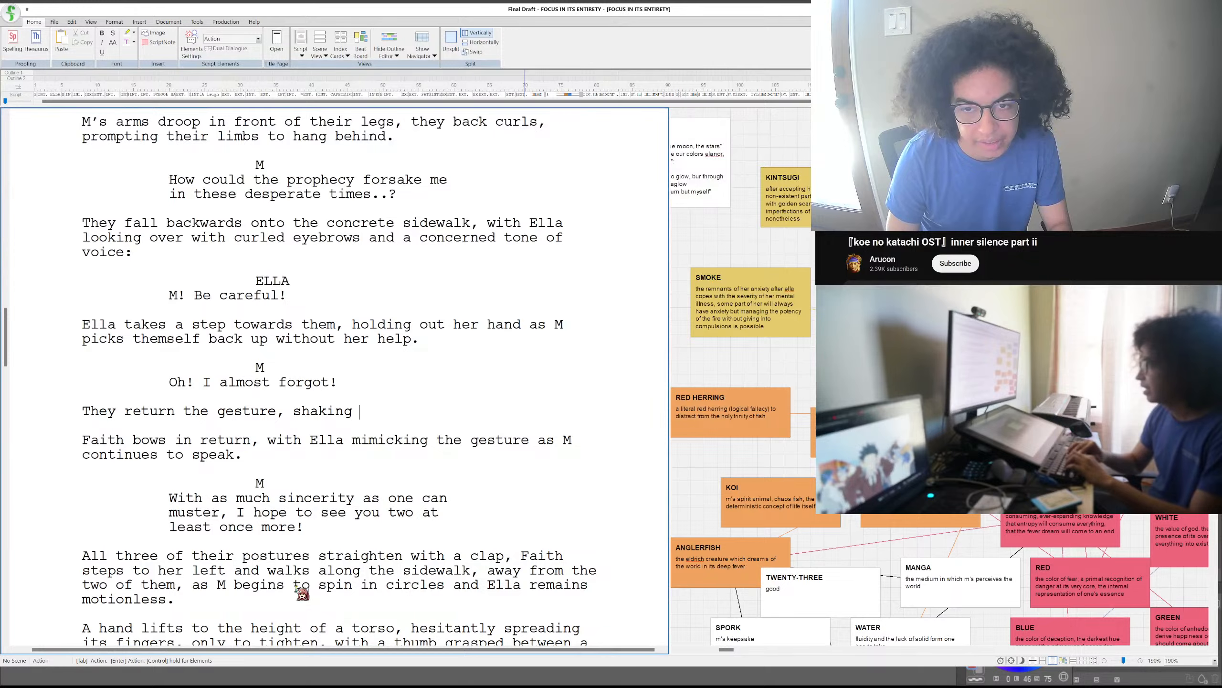
type(" her hand wi")
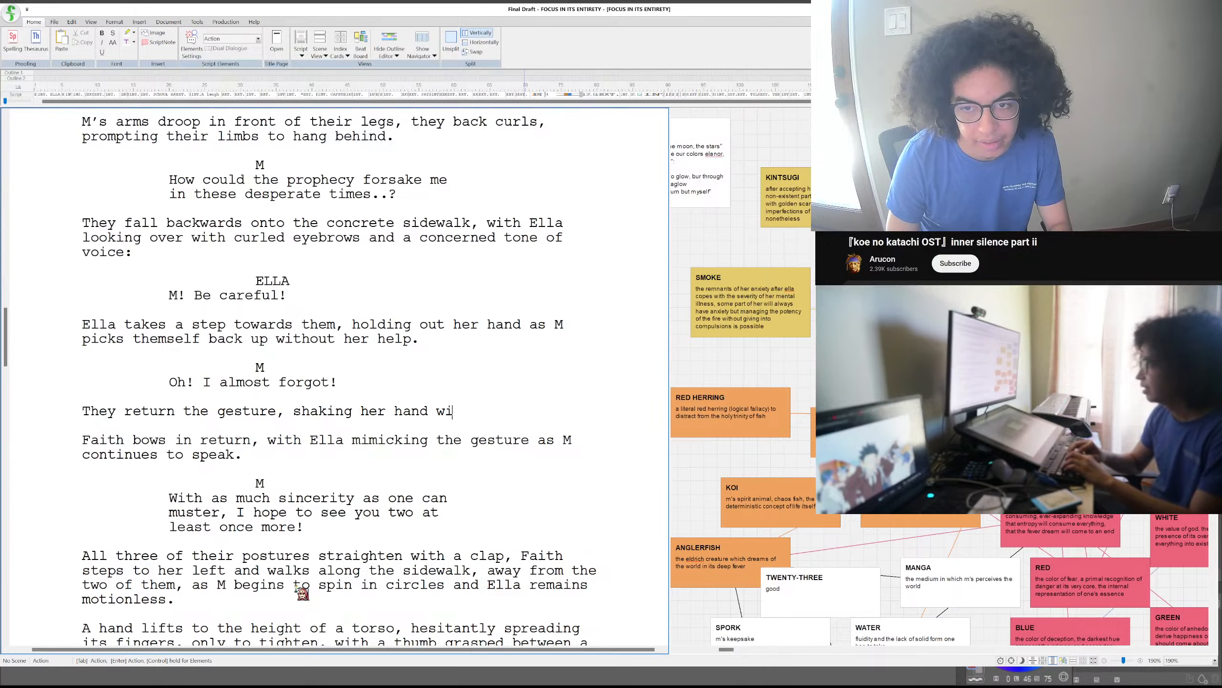
type("th profuse")
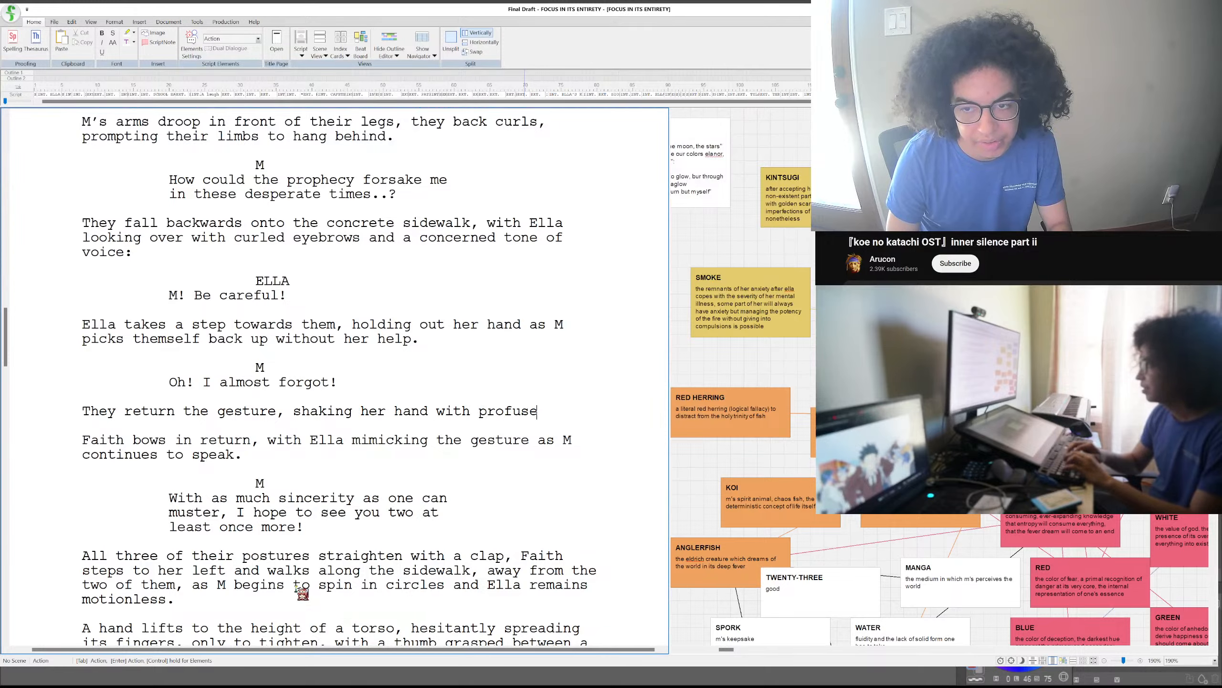
- Describe the handshake as "an intense vigor" instead of "profuse" in the new action paragraph
key("BackSpace")
key("BackSpace")
key("BackSpace")
key("BackSpace")
key("BackSpace")
key("BackSpace")
key("BackSpace")
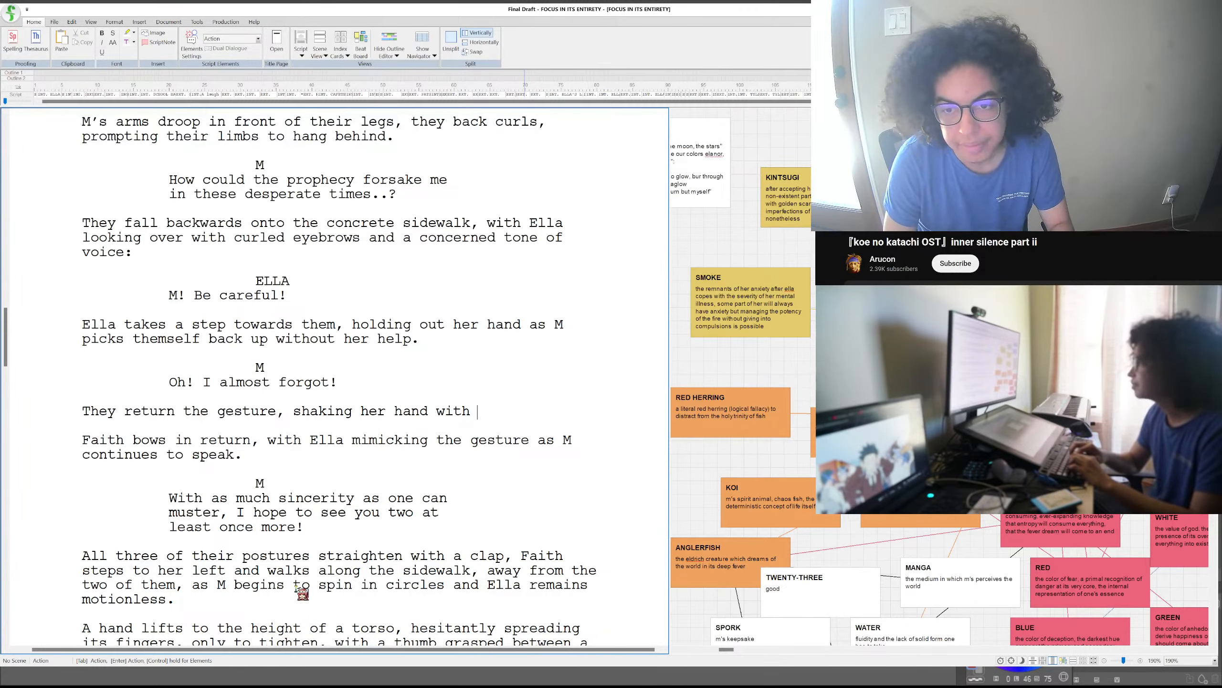
type("n intens")
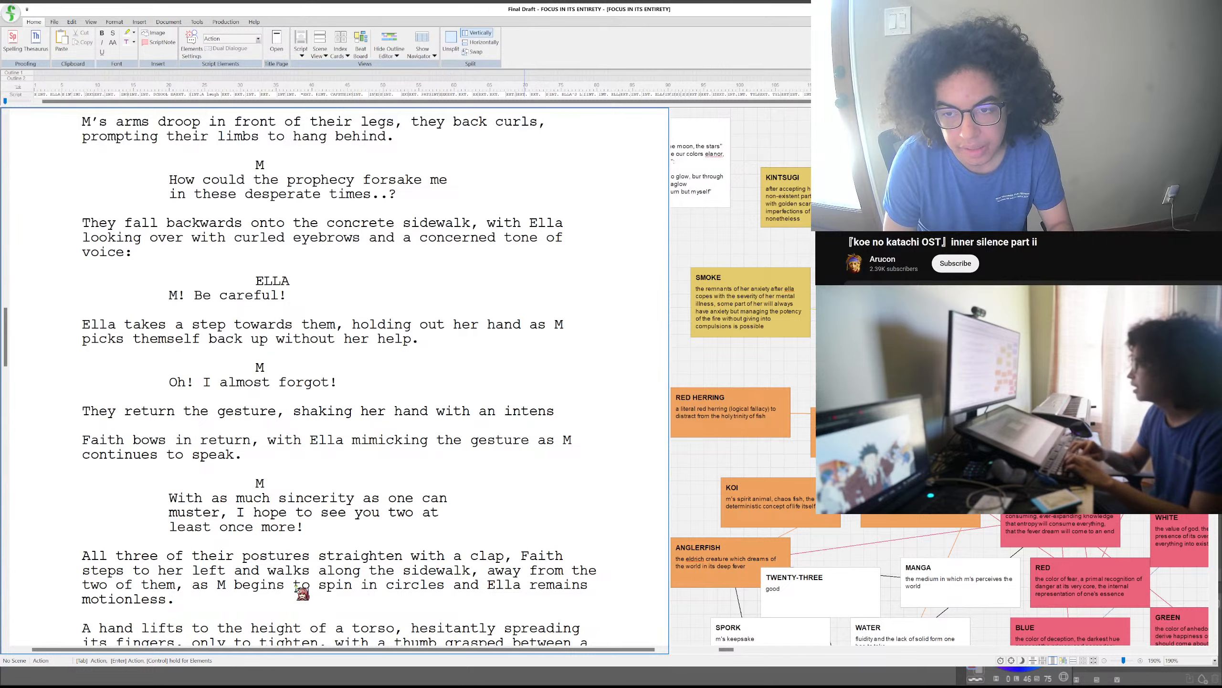
type("e v")
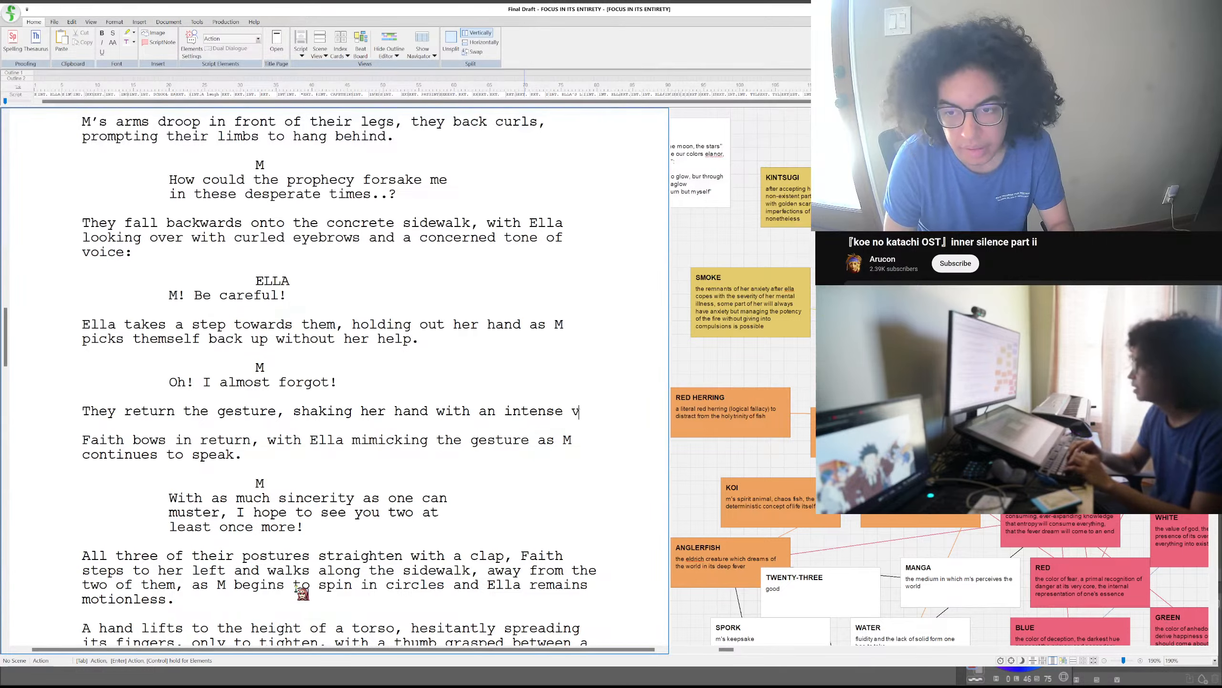
type("igor")
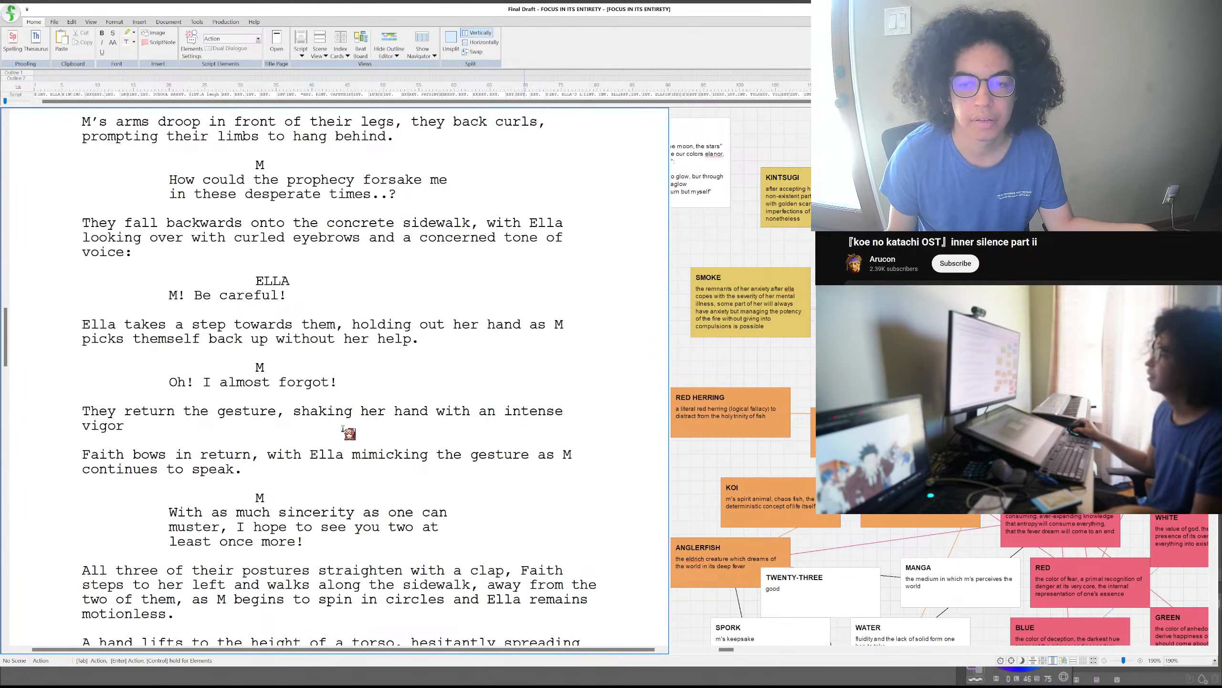
left_click(343, 428)
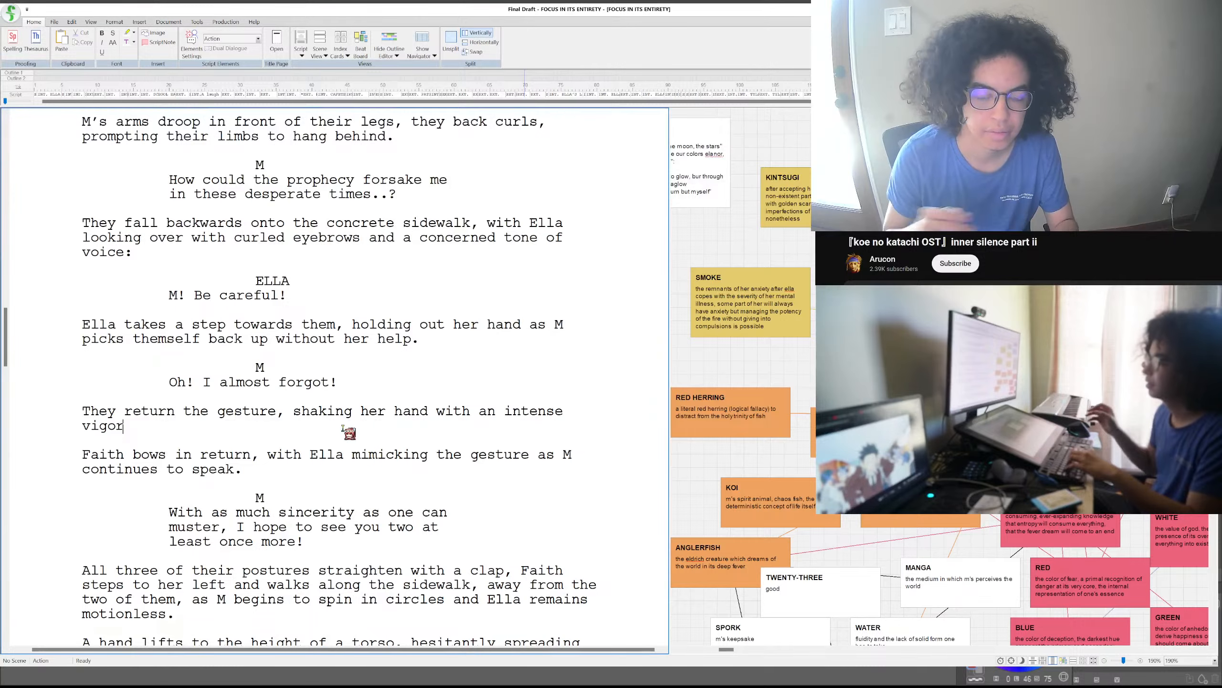
type("t")
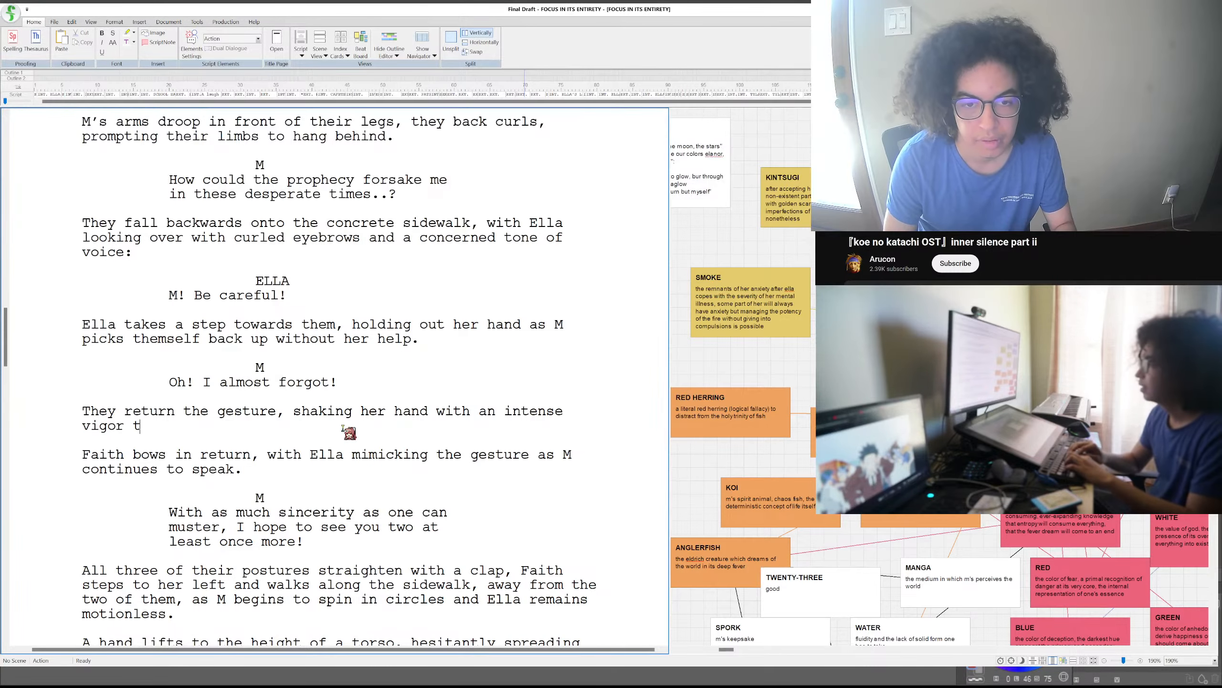
key("BackSpace")
key("BackSpace")
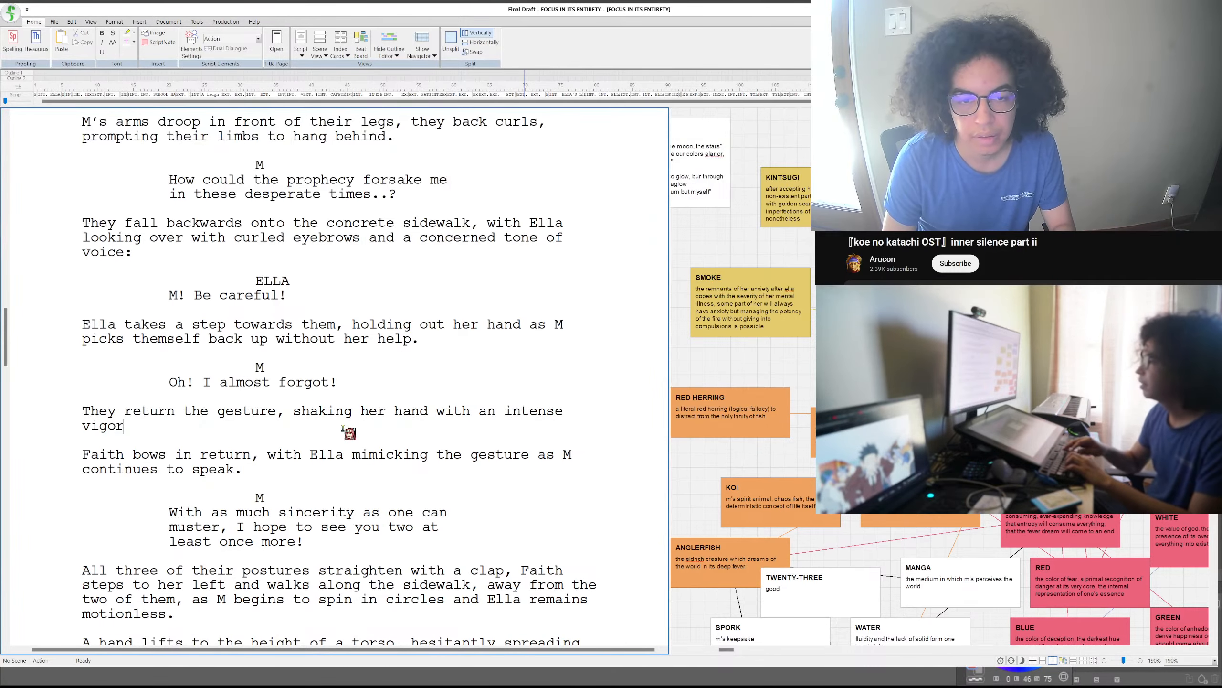
type(".")
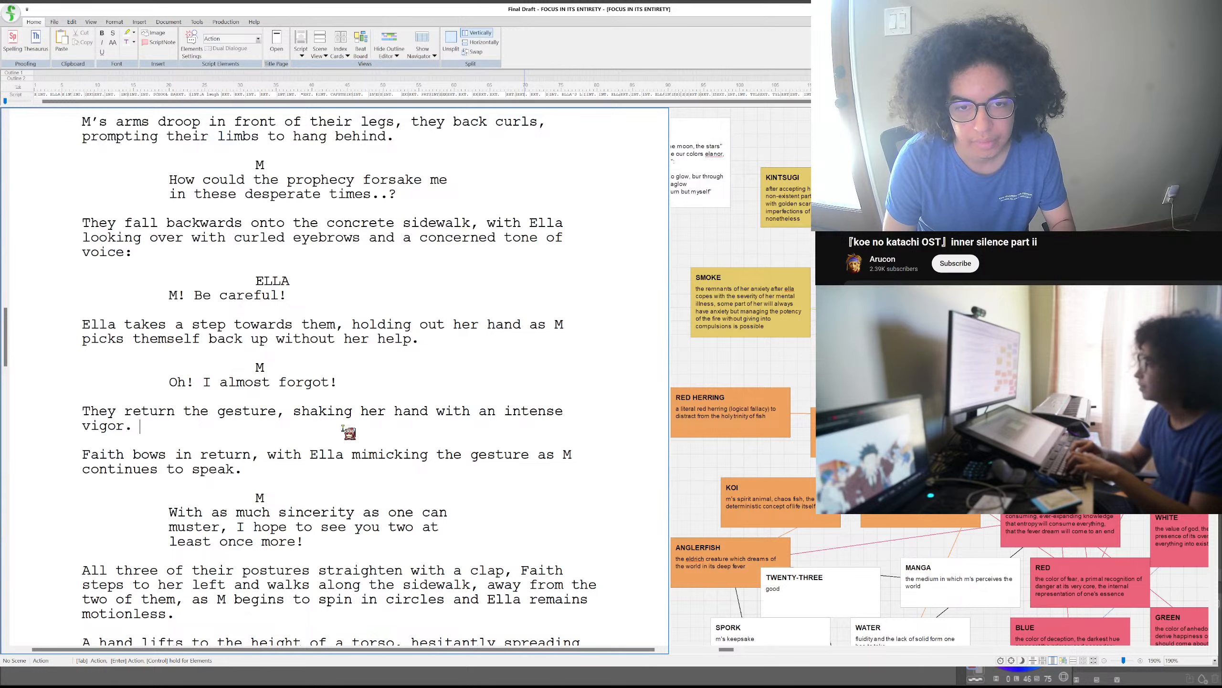
type("Ella smile")
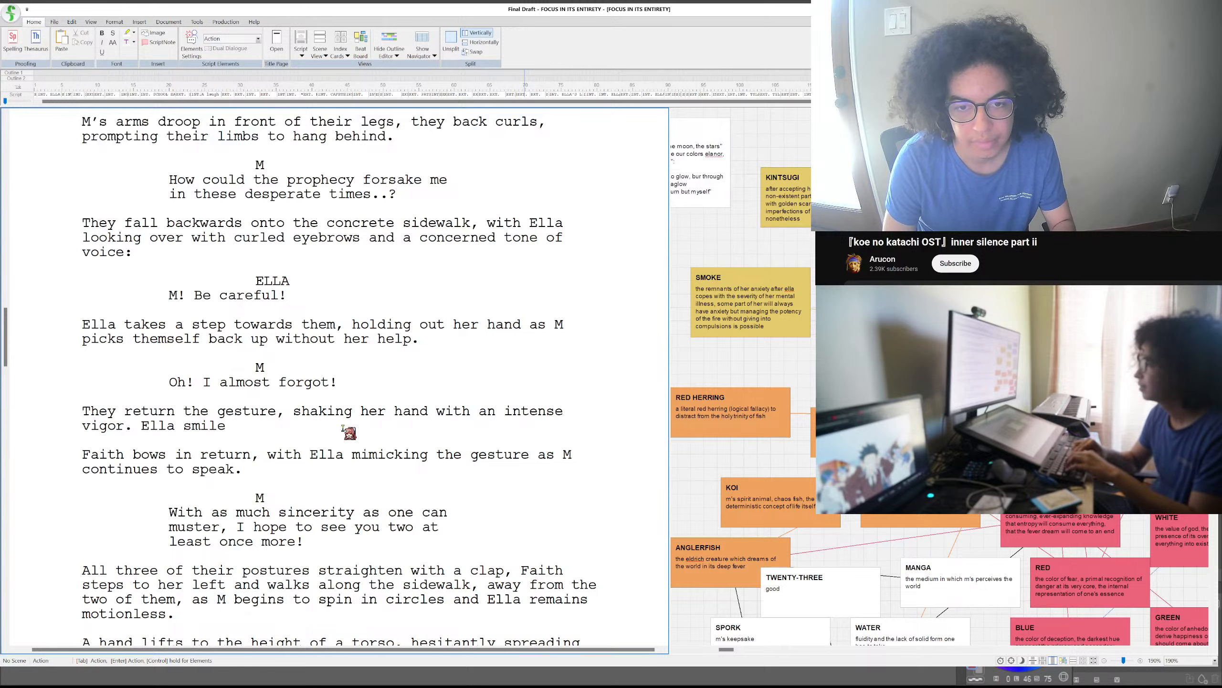
key("BackSpace")
key("BackSpace")
key("BackSpace")
key("BackSpace")
key("BackSpace")
key("BackSpace")
key("BackSpace")
key("BackSpace")
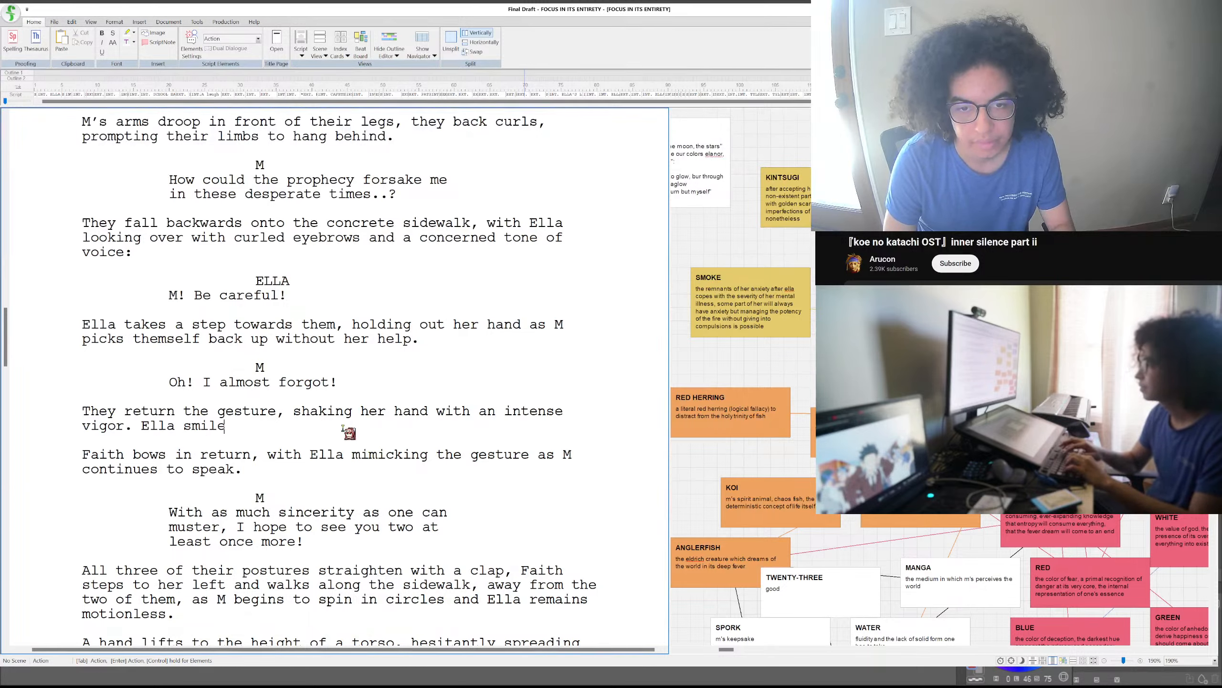
key("BackSpace")
key("BackSpace")
key("BackSpace")
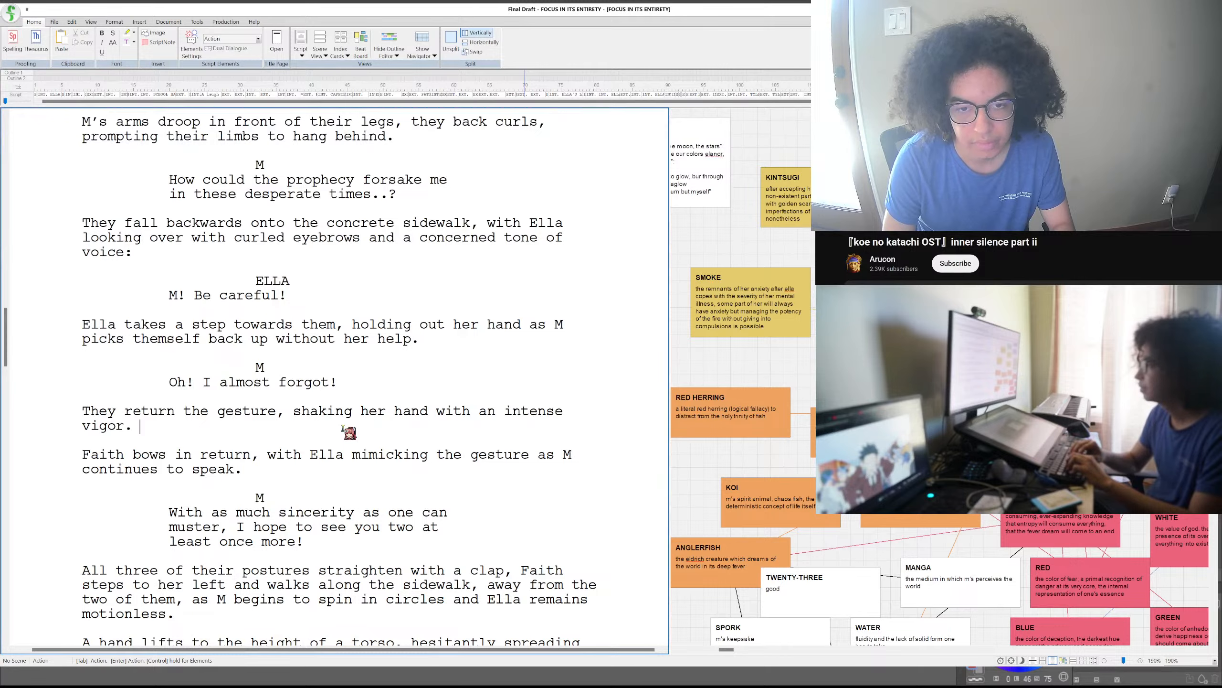
key("BackSpace")
key("BackSpace")
- Extend the handshake sentence after "vigor" with ", and upon letting go,"
type(",")
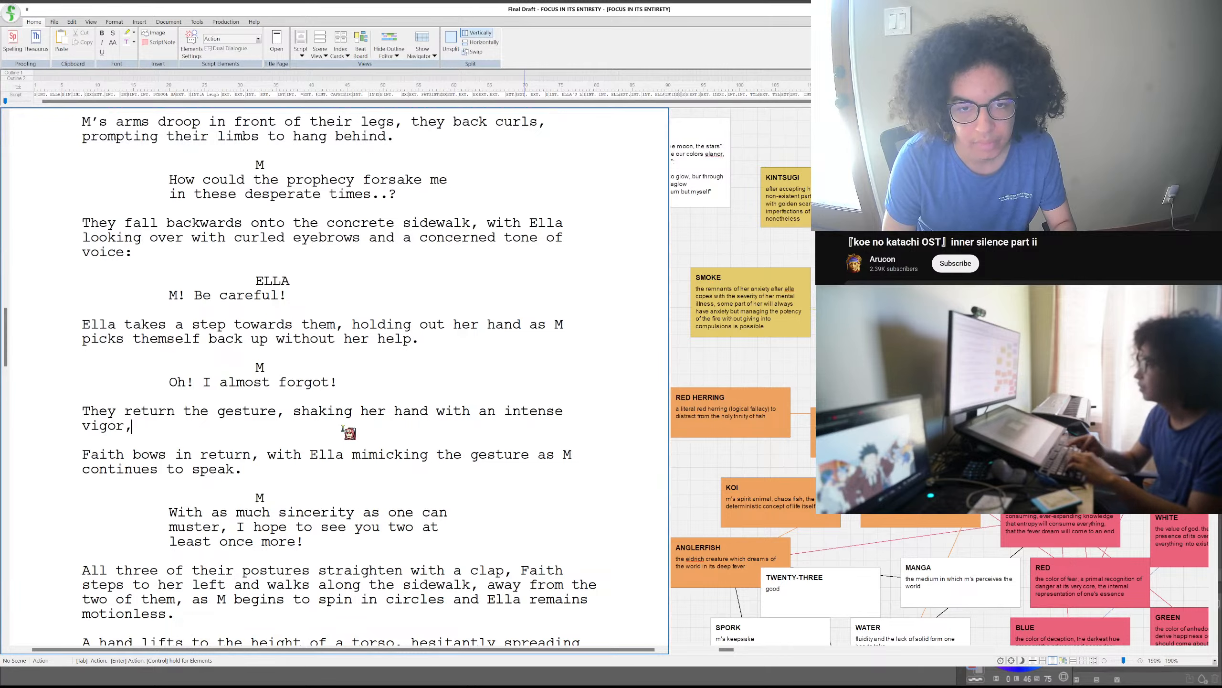
type(" and upon letting")
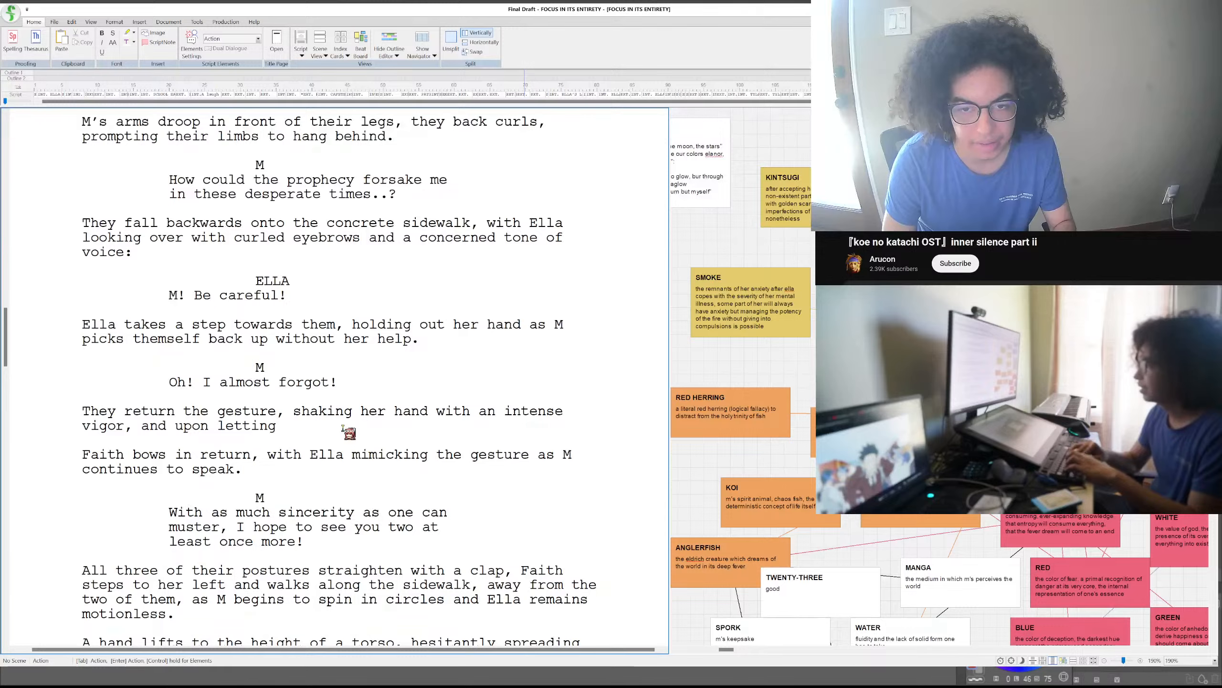
type(" go of her hand")
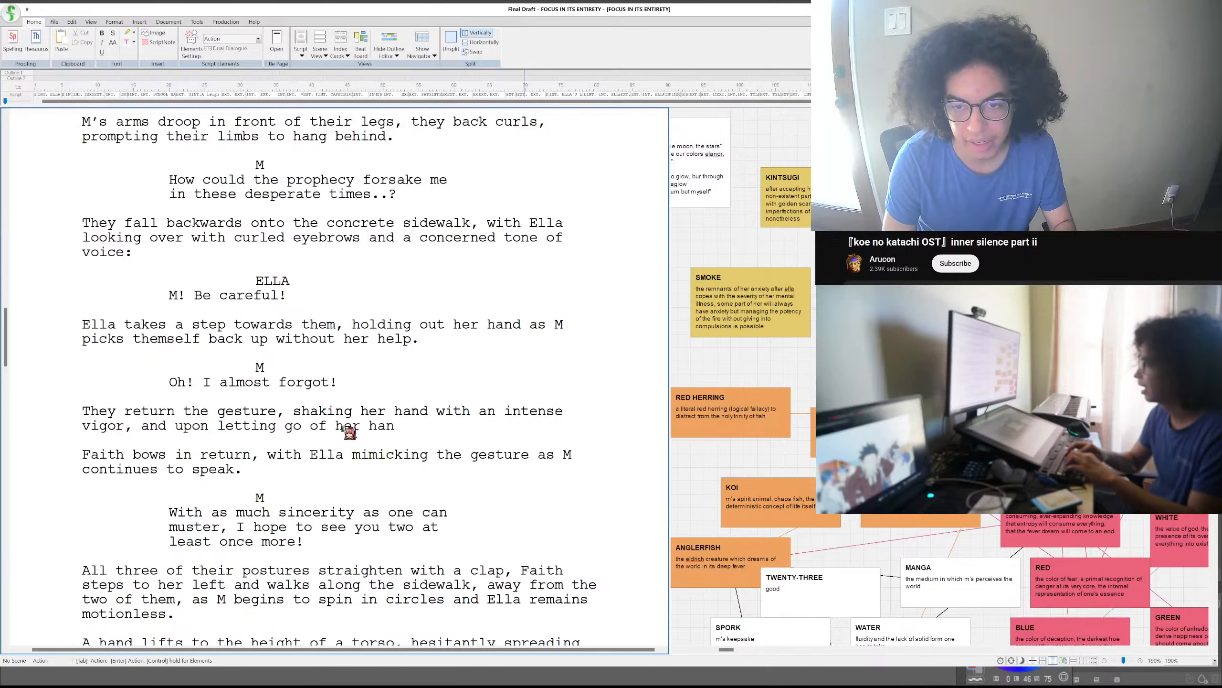
key("BackSpace")
key("BackSpace")
key("BackSpace")
key("BackSpace")
key("BackSpace")
key("BackSpace")
key("BackSpace")
key("BackSpace")
key("BackSpace")
key("BackSpace")
key("BackSpace")
key("BackSpace")
type(",")
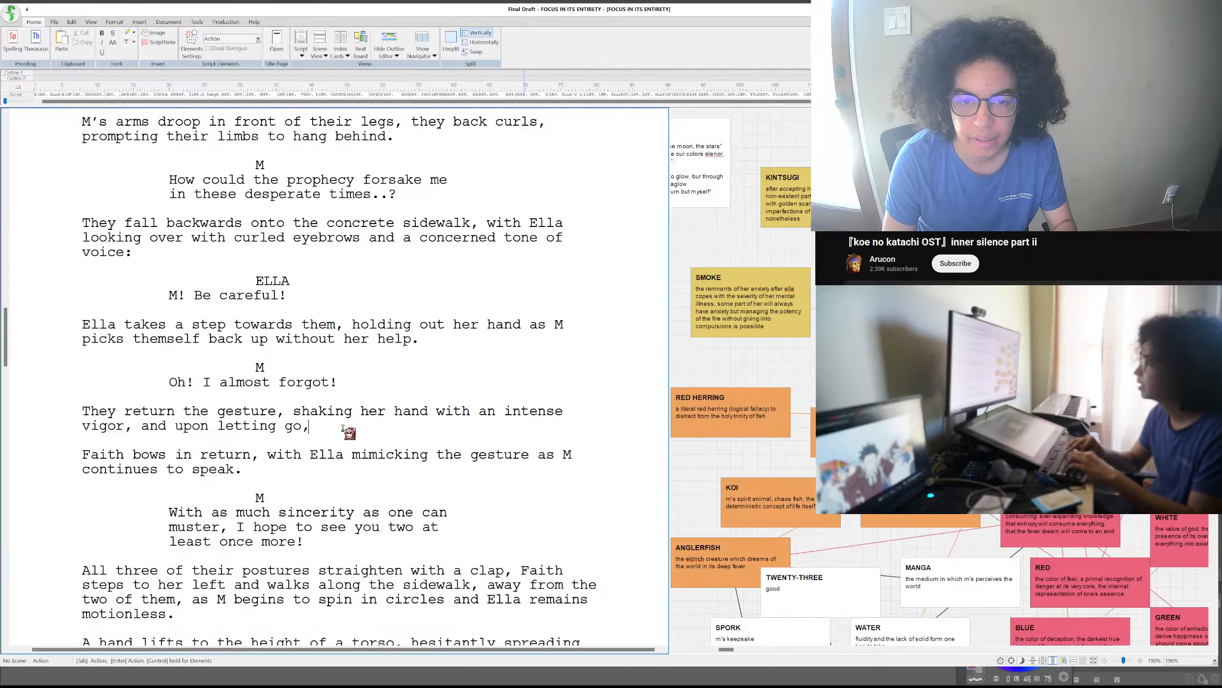
type(" Ella looks")
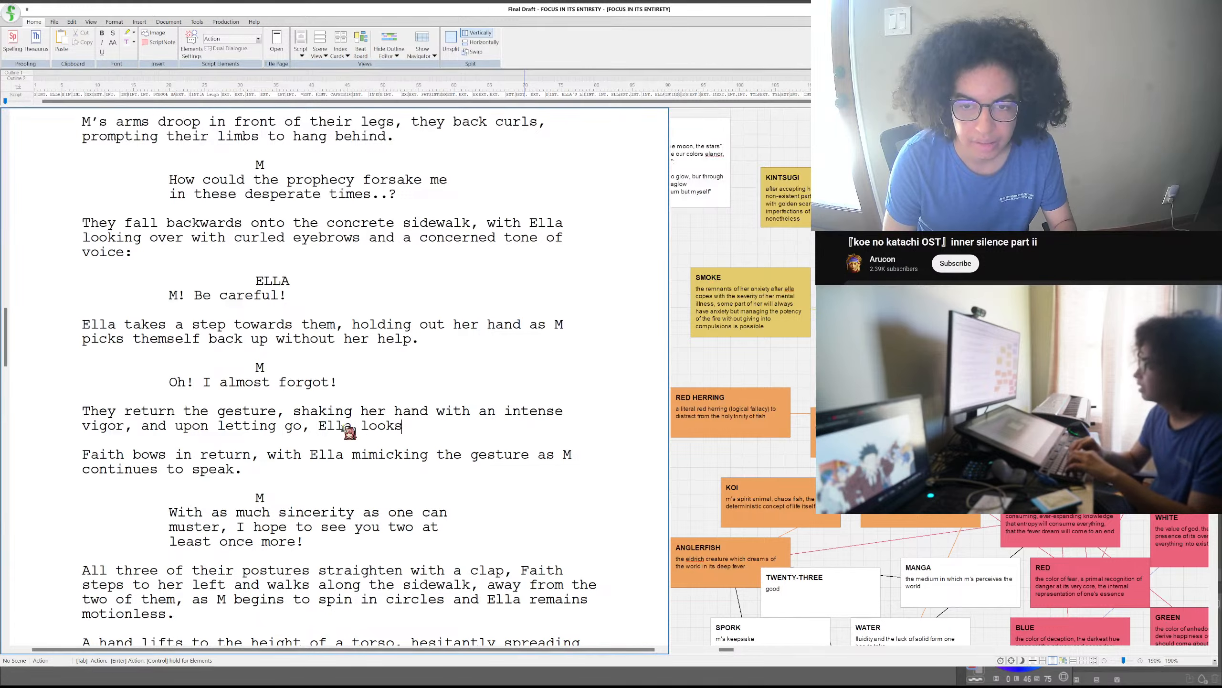
type(" at her p")
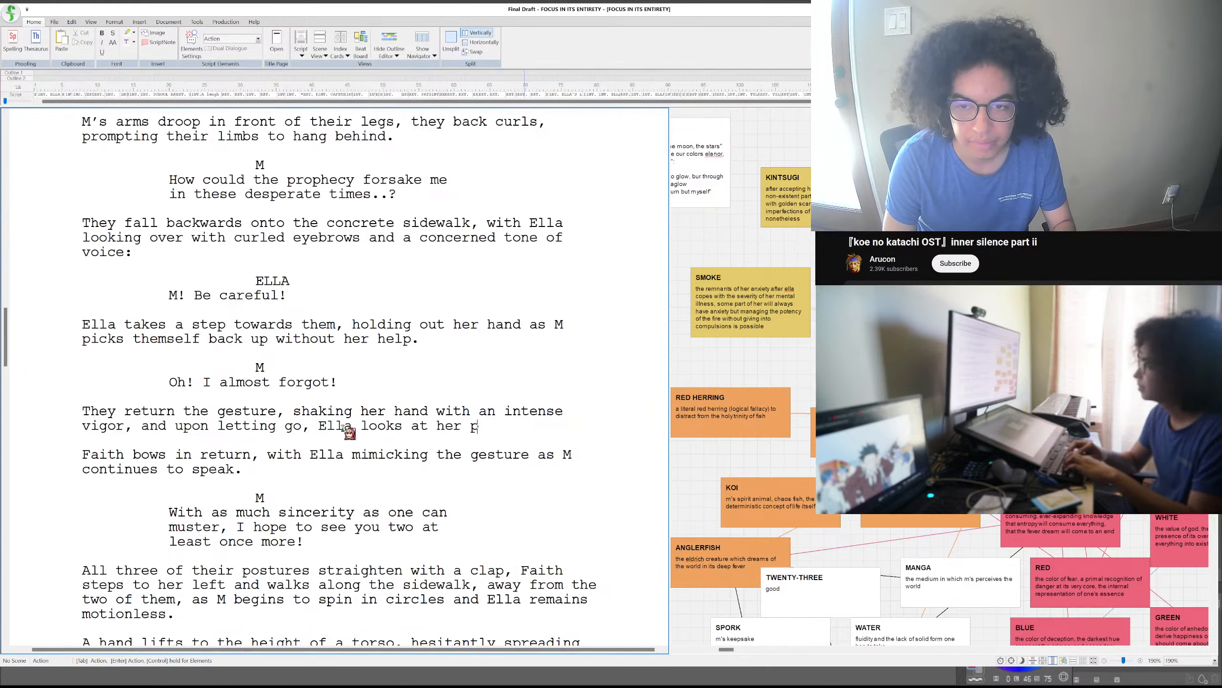
type("alm to find a quarter")
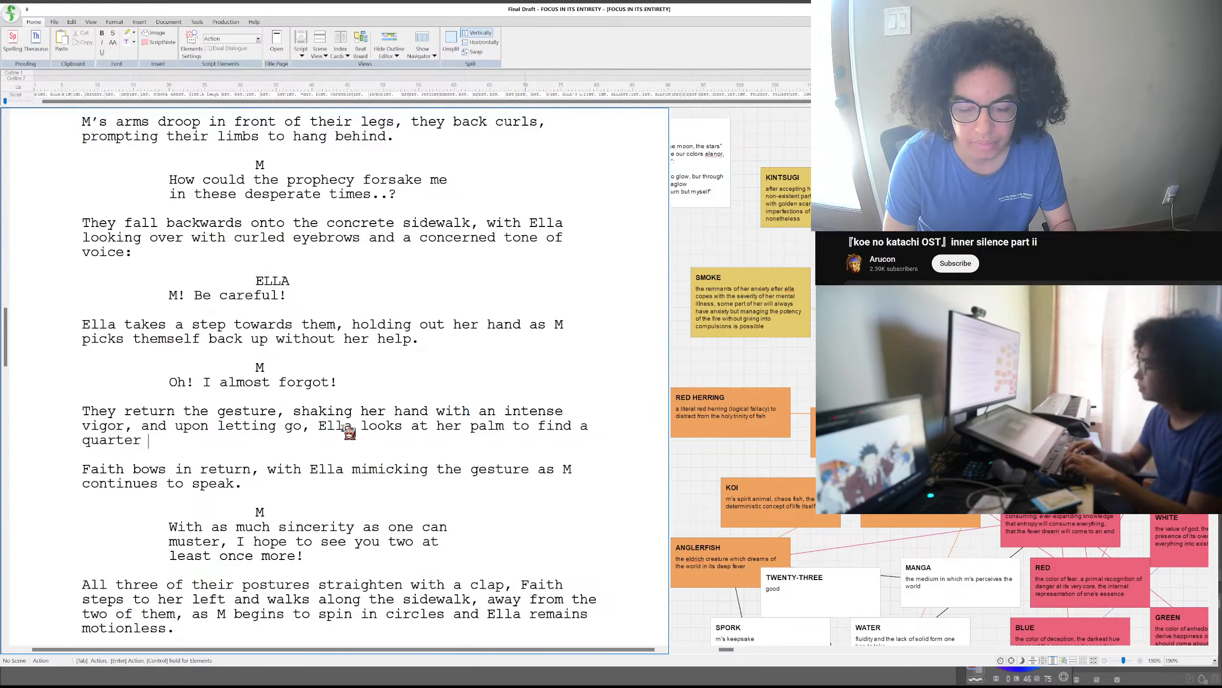
- Finish the handshake sentence with "Ella looks at her palm to find a quarter."
type("resting")
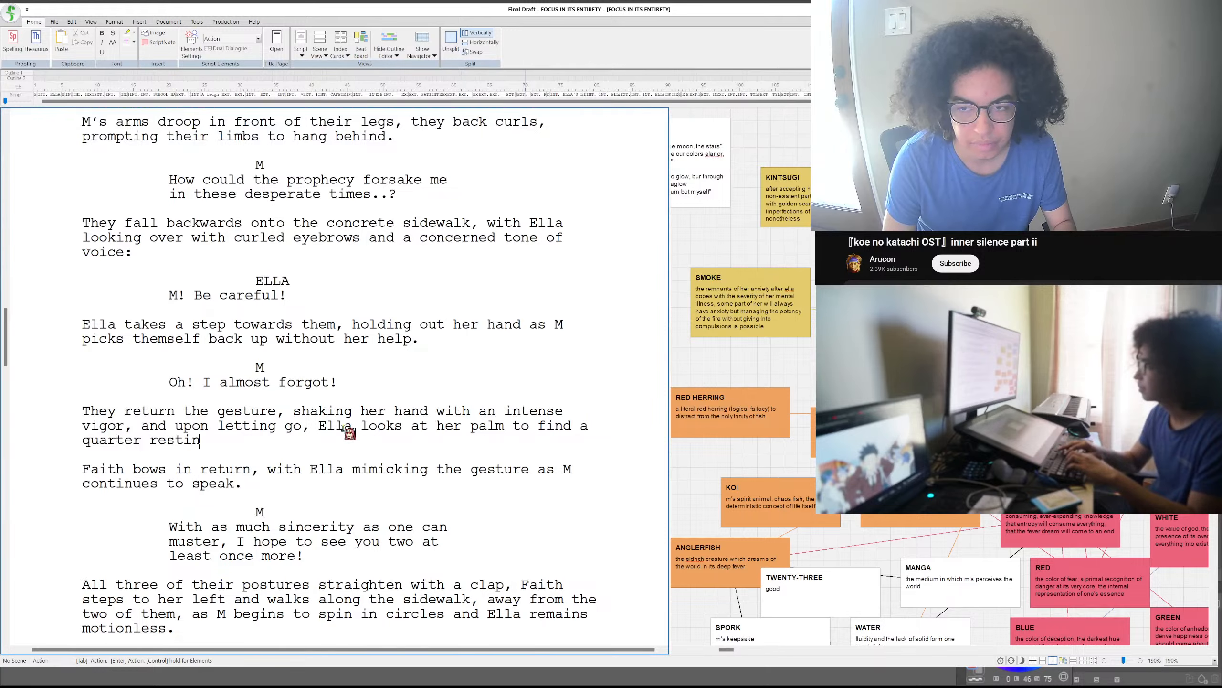
key("BackSpace")
key("BackSpace")
key("BackSpace")
key("BackSpace")
key("BackSpace")
key("BackSpace")
key("BackSpace")
key("BackSpace")
type(".")
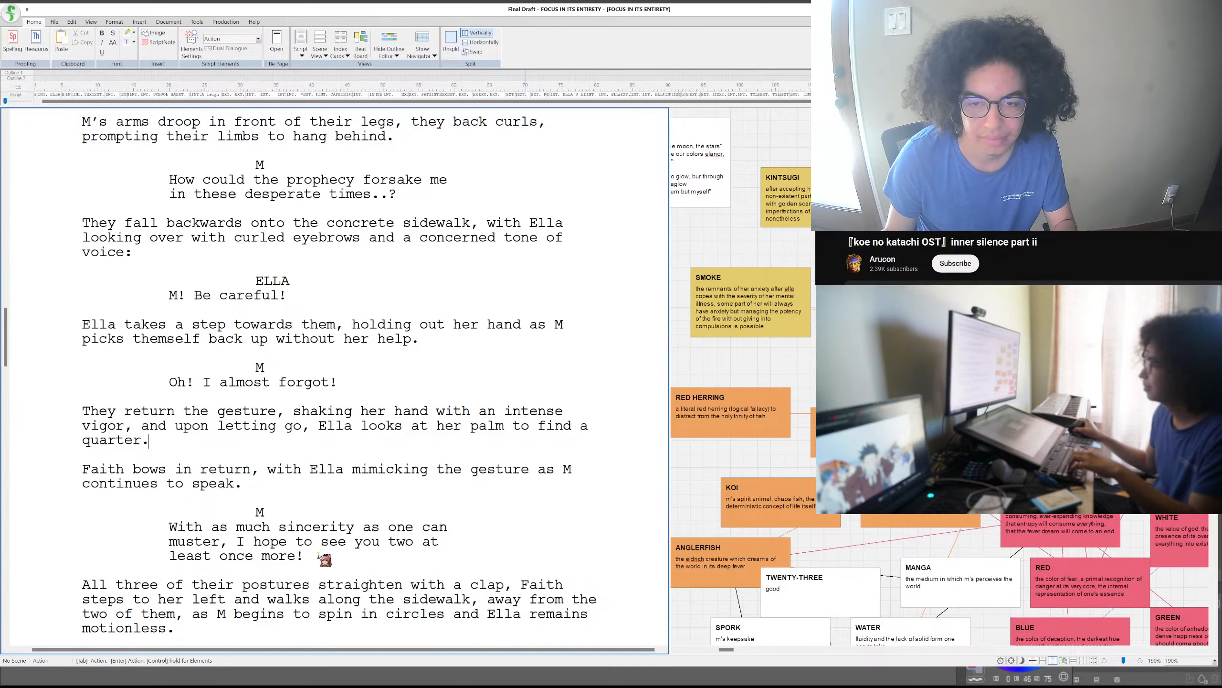
- Cut M's sincerity dialogue down to end at "muster," and move the paragraph about Faith bowing below it
left_click_drag(313, 556, 228, 542)
key("BackSpace")
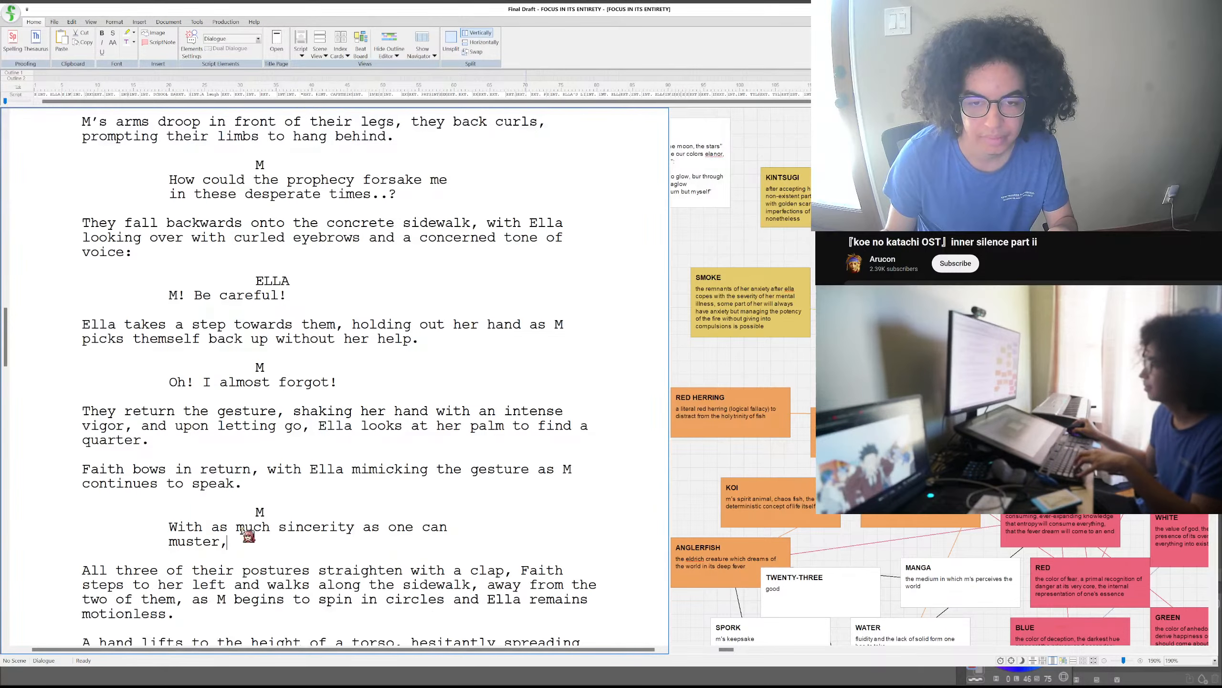
left_click_drag(242, 484, 78, 477)
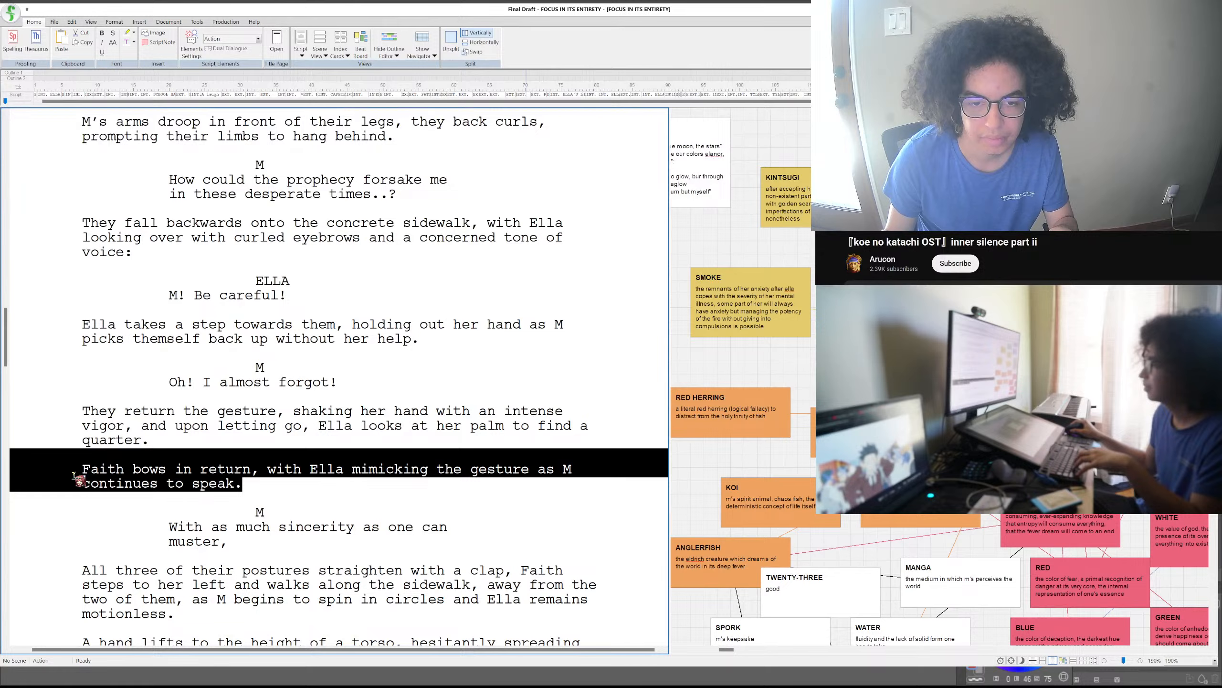
left_click_drag(266, 564, 81, 569)
left_click(283, 501)
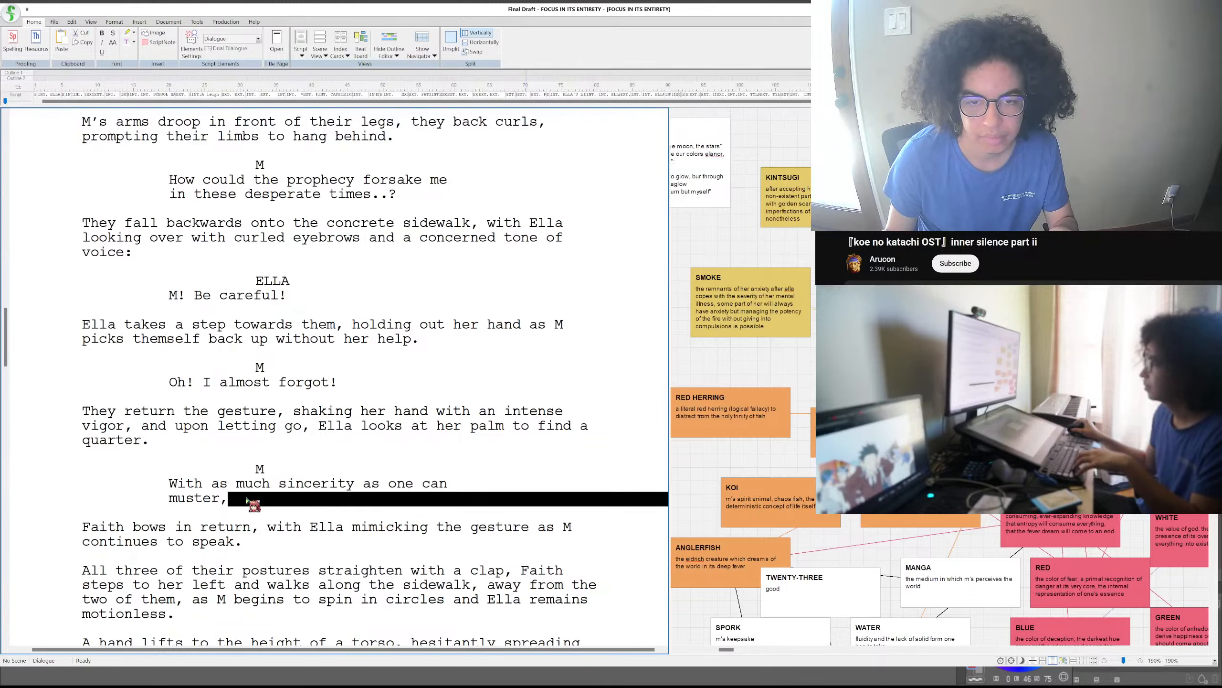
- Add the sentence "M walks towards Faith, grabbing one of the dinosaurs." to the end of the handshake action paragraph
left_click(184, 446)
type("M be")
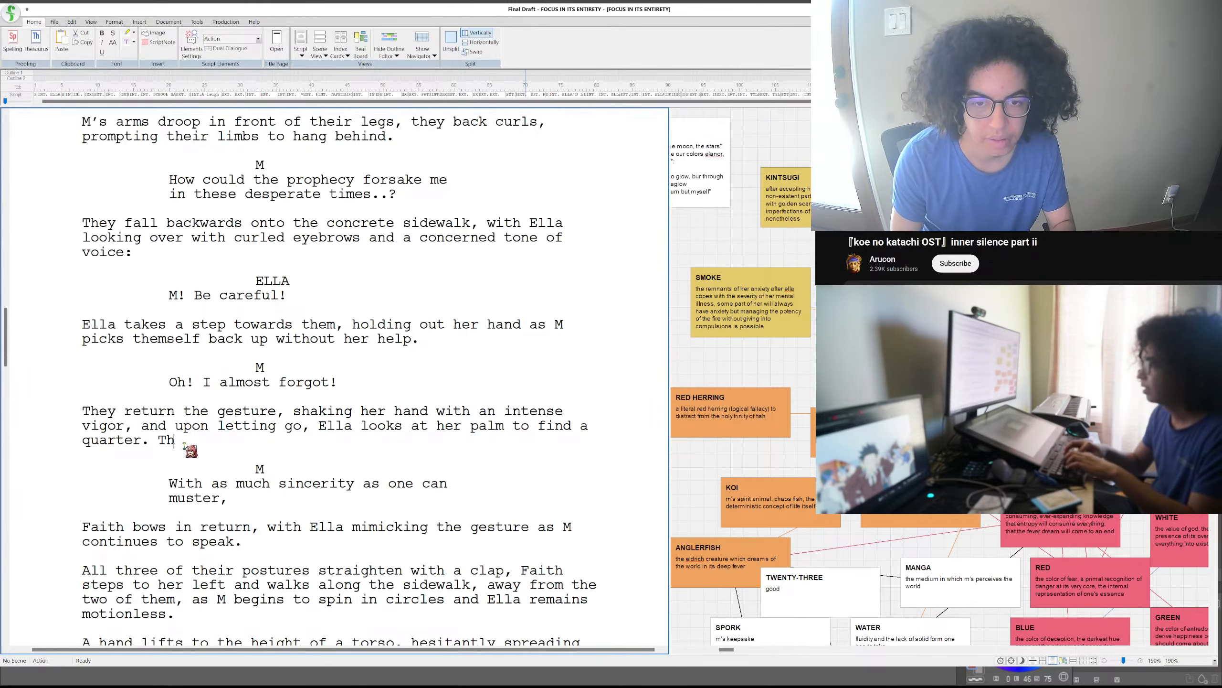
type("gins to walk away")
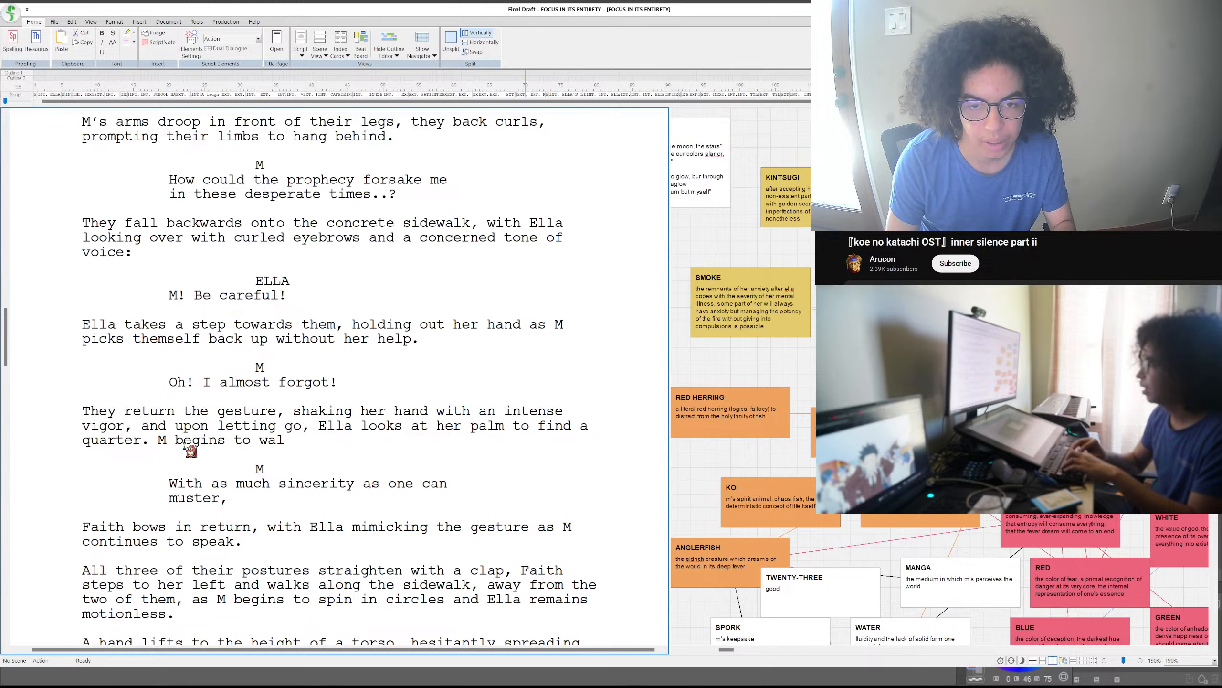
key("BackSpace")
key("BackSpace")
key("BackSpace")
key("BackSpace")
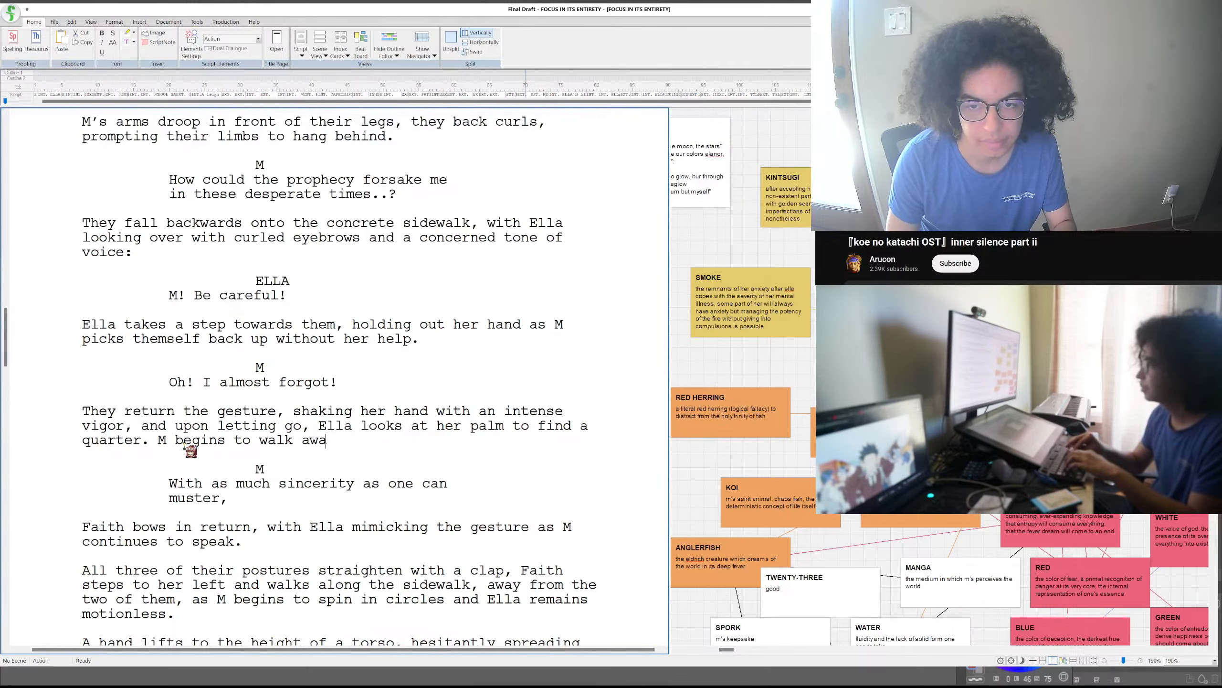
type("towards")
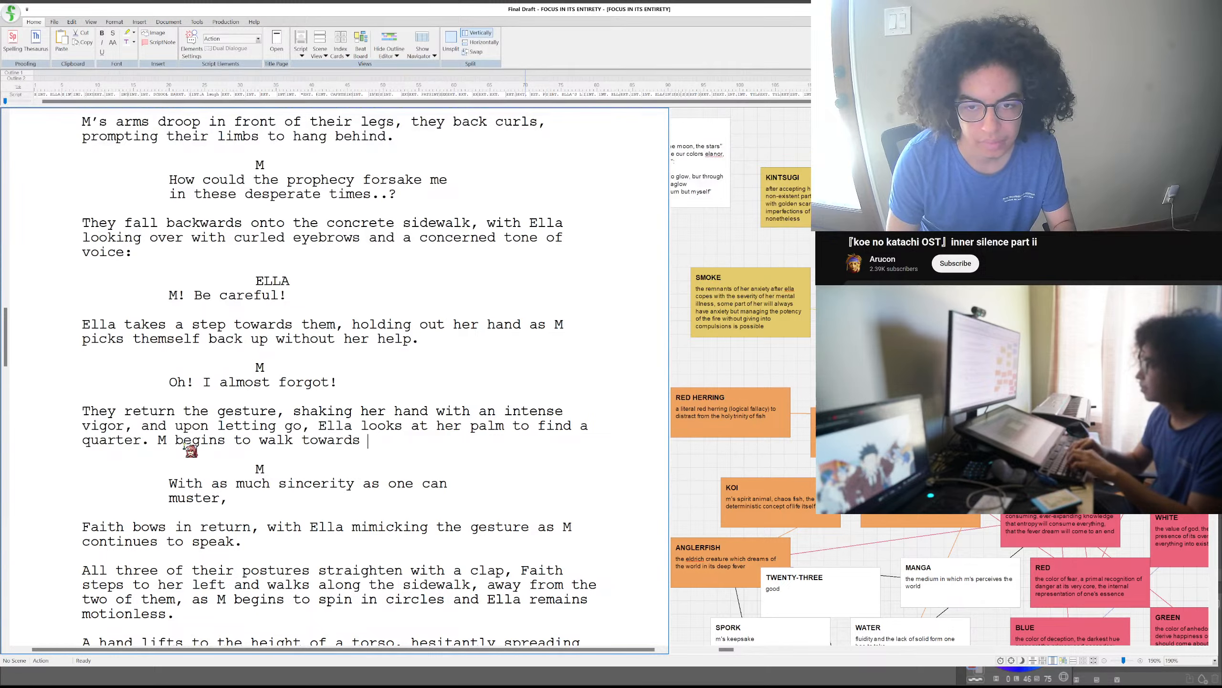
key("BackSpace")
key("BackSpace")
key("BackSpace")
key("BackSpace")
key("BackSpace")
key("BackSpace")
key("BackSpace")
key("BackSpace")
key("BackSpace")
key("BackSpace")
key("BackSpace")
key("BackSpace")
key("BackSpace")
key("BackSpace")
key("BackSpace")
key("BackSpace")
key("BackSpace")
key("BackSpace")
key("BackSpace")
key("BackSpace")
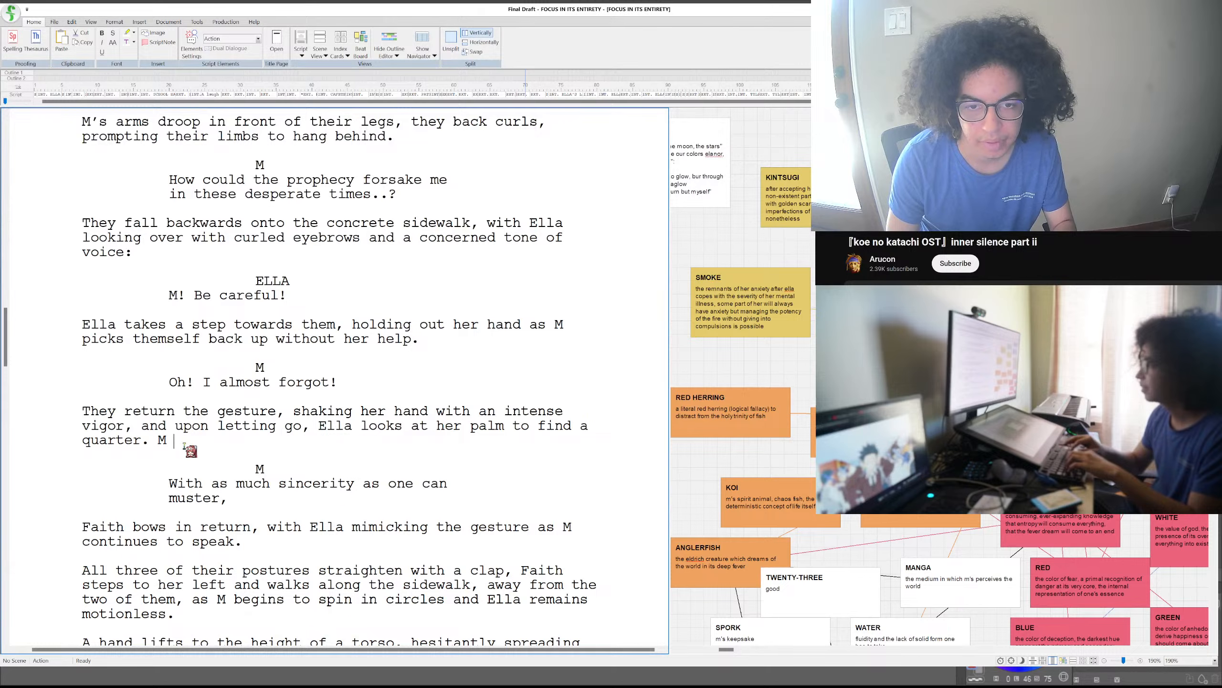
type("walks towards F")
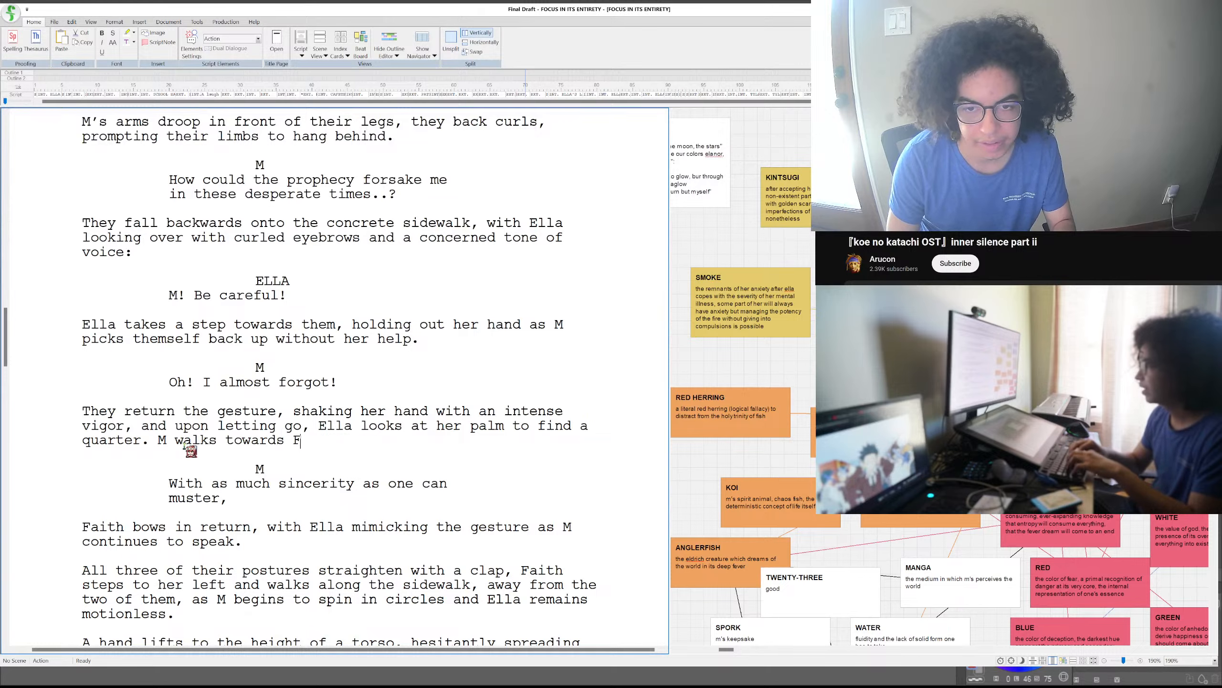
type("aith, grabb")
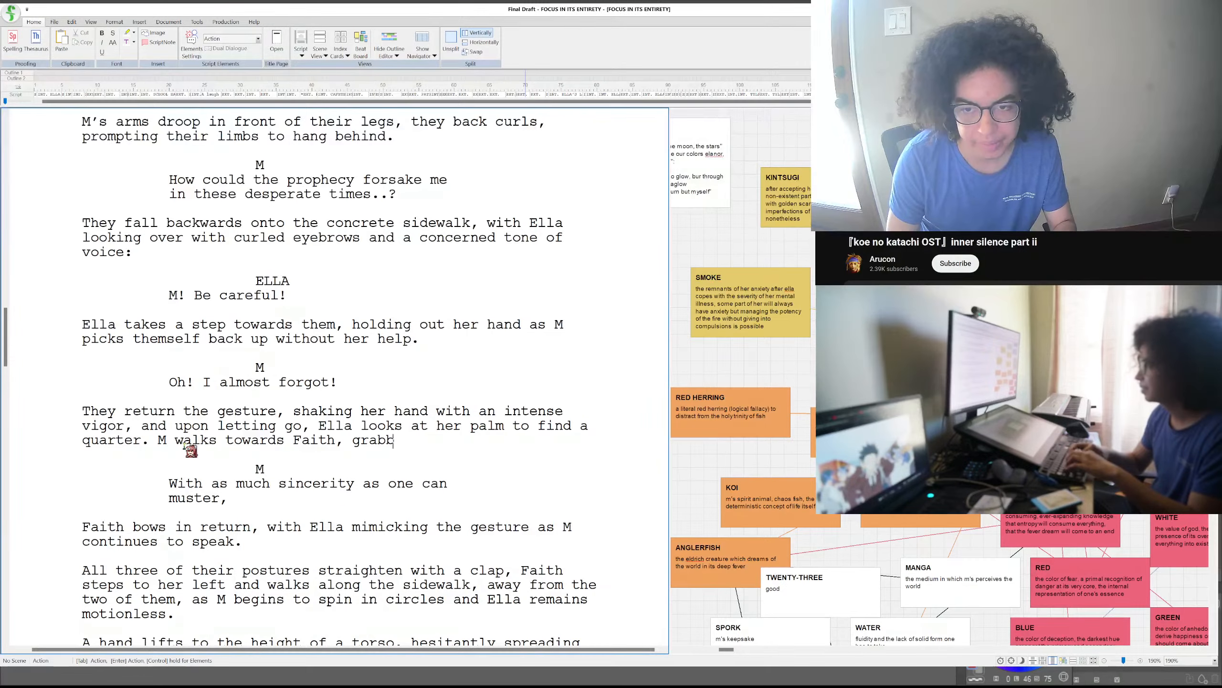
type("ing one of ")
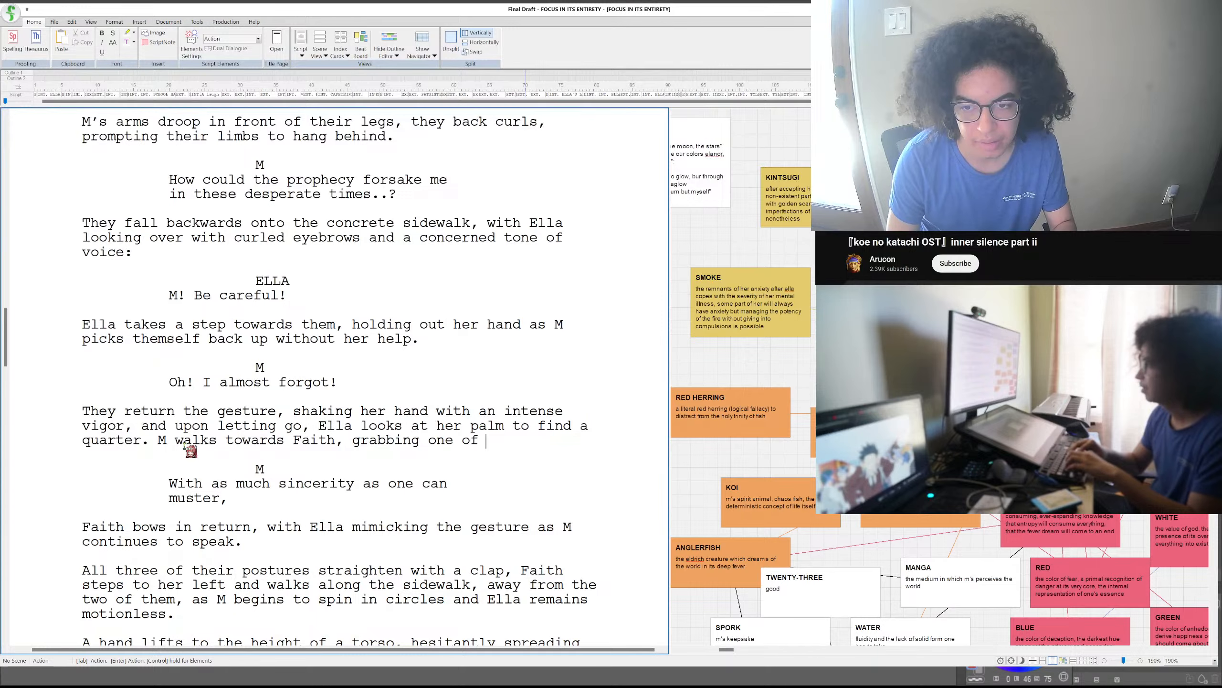
type("the dinosaurs.")
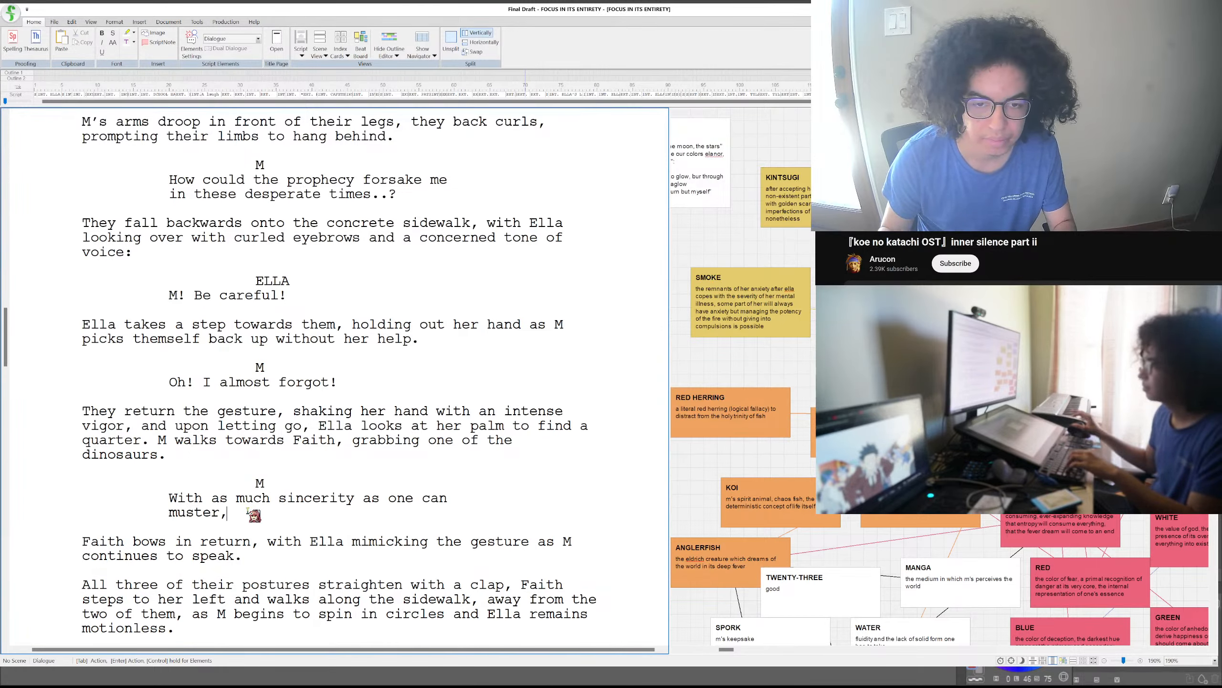
- Start an empty action paragraph directly below M's dialogue ending in "muster,"
key("Return")
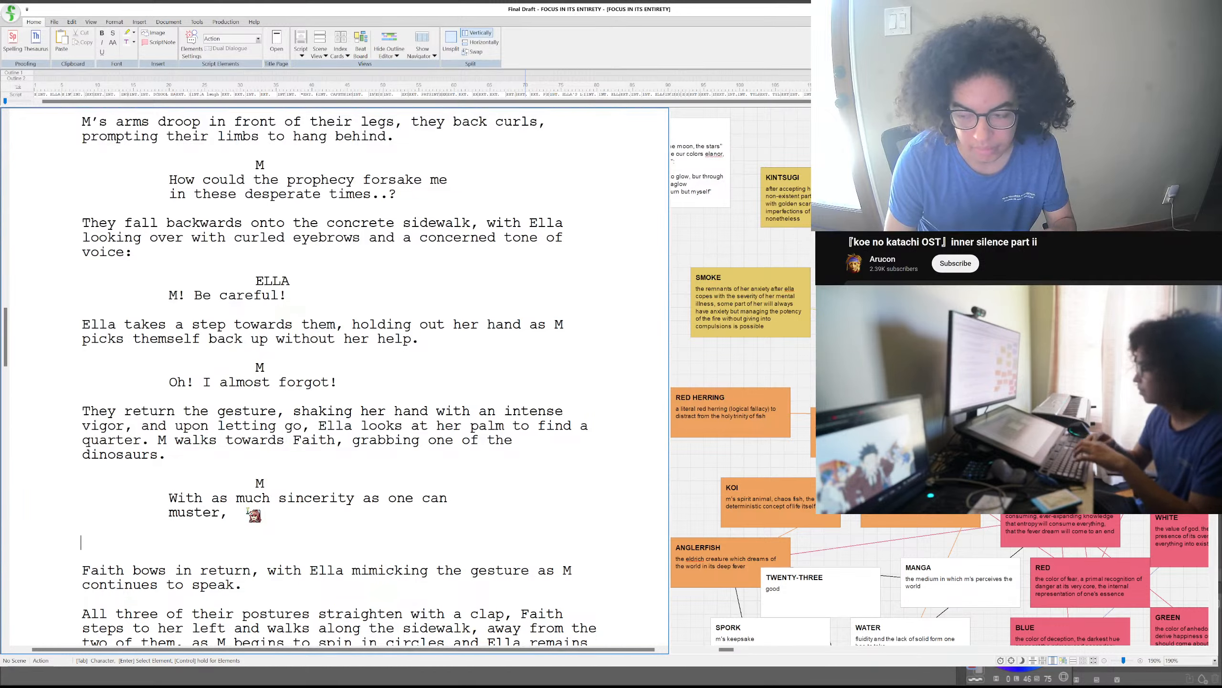
type("M")
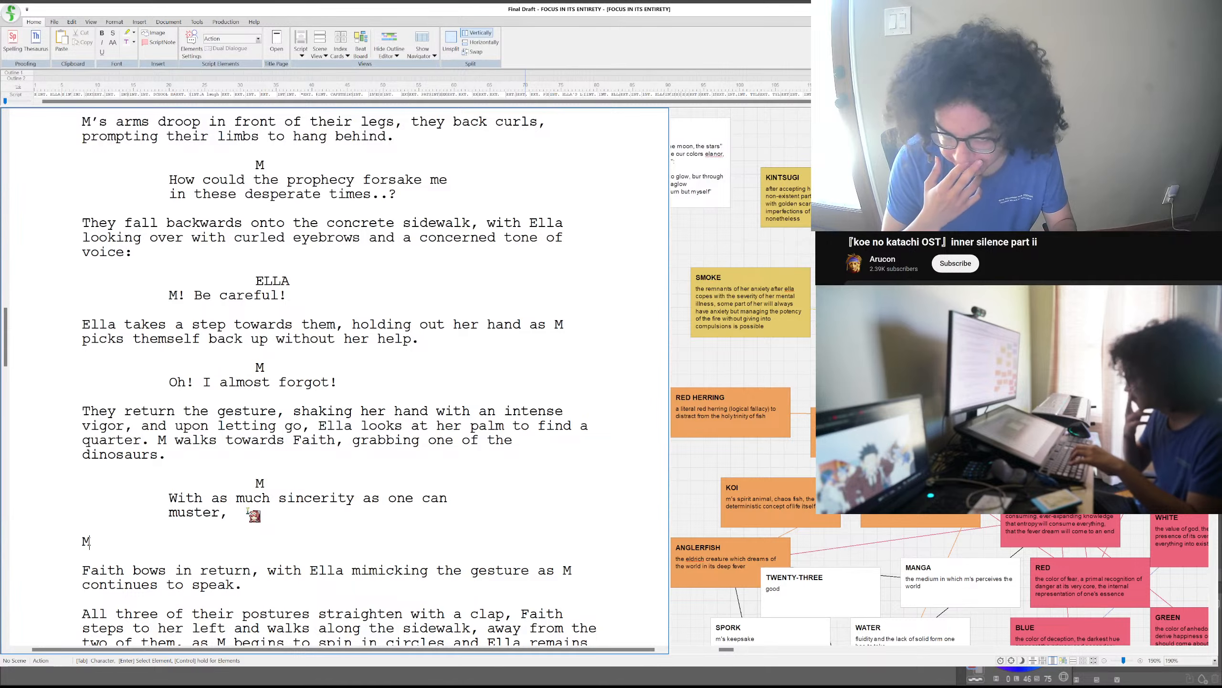
key("BackSpace")
type("They")
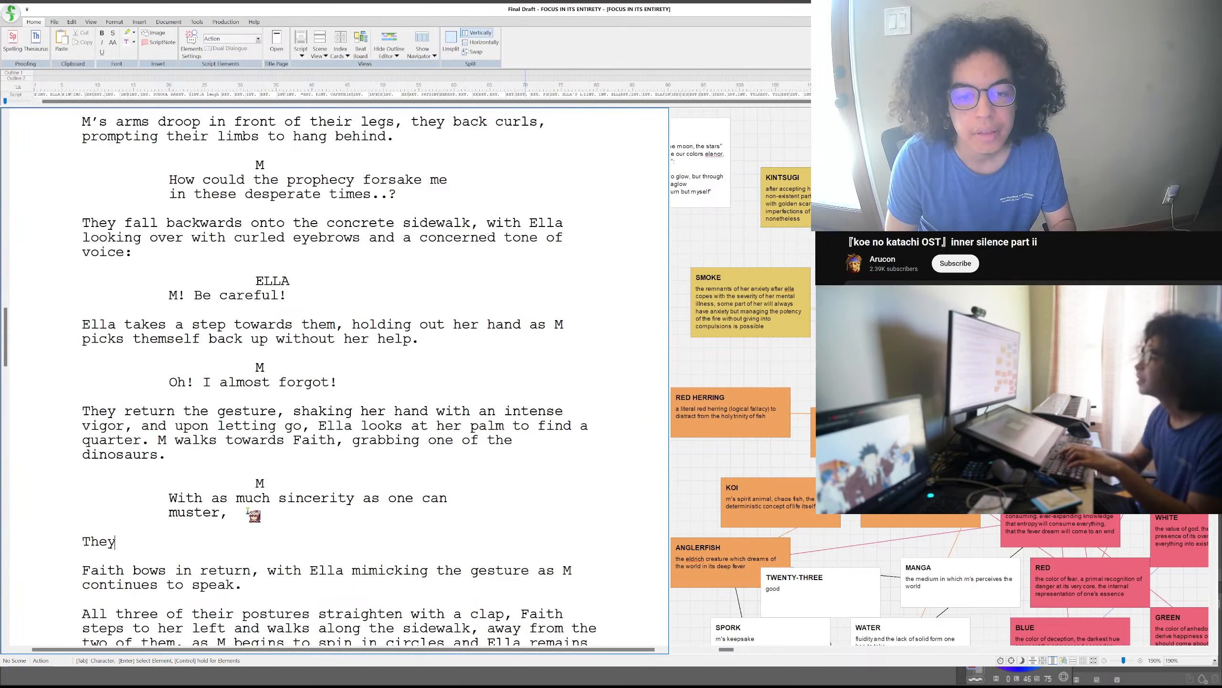
key("BackSpace")
key("BackSpace")
key("BackSpace")
key("BackSpace")
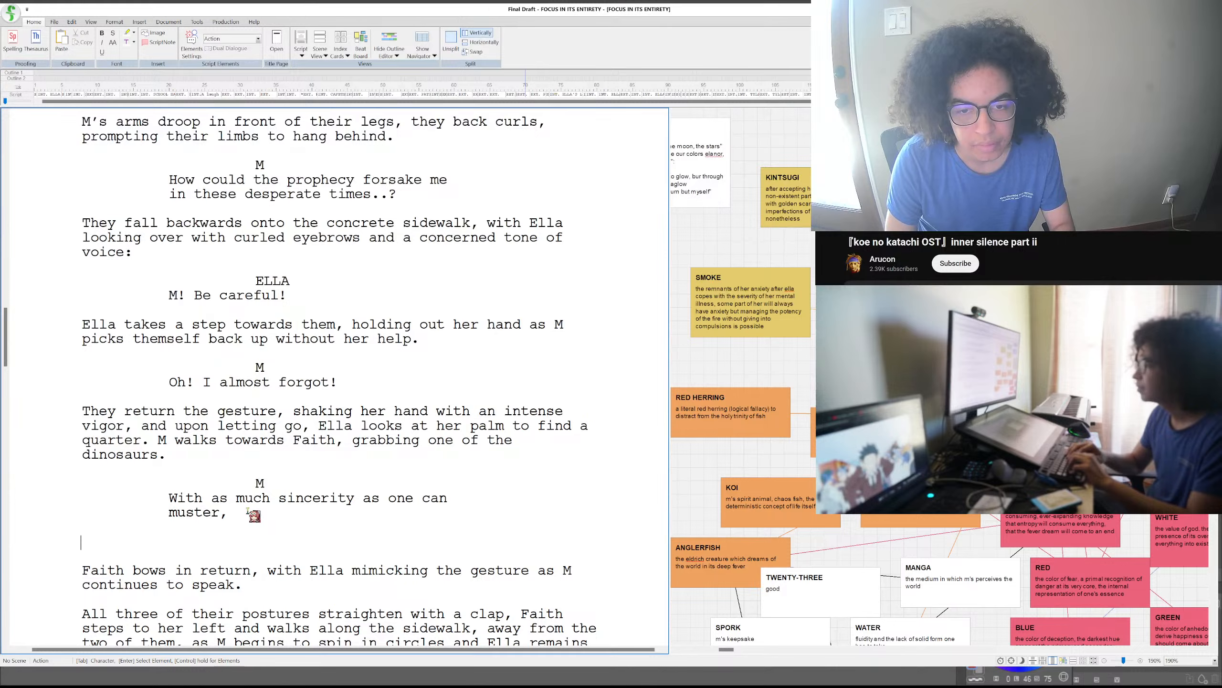
- Write "A hand reaches out towards them, hesitating." in the empty action paragraph
type("A")
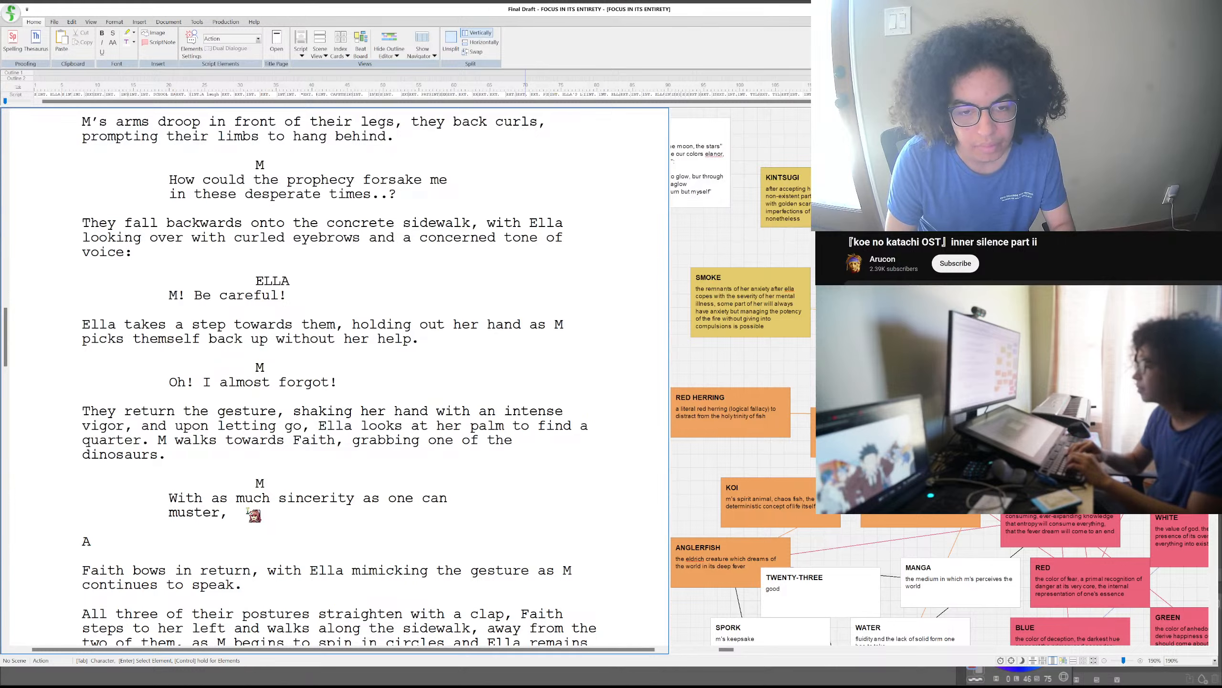
type(" hand reaches")
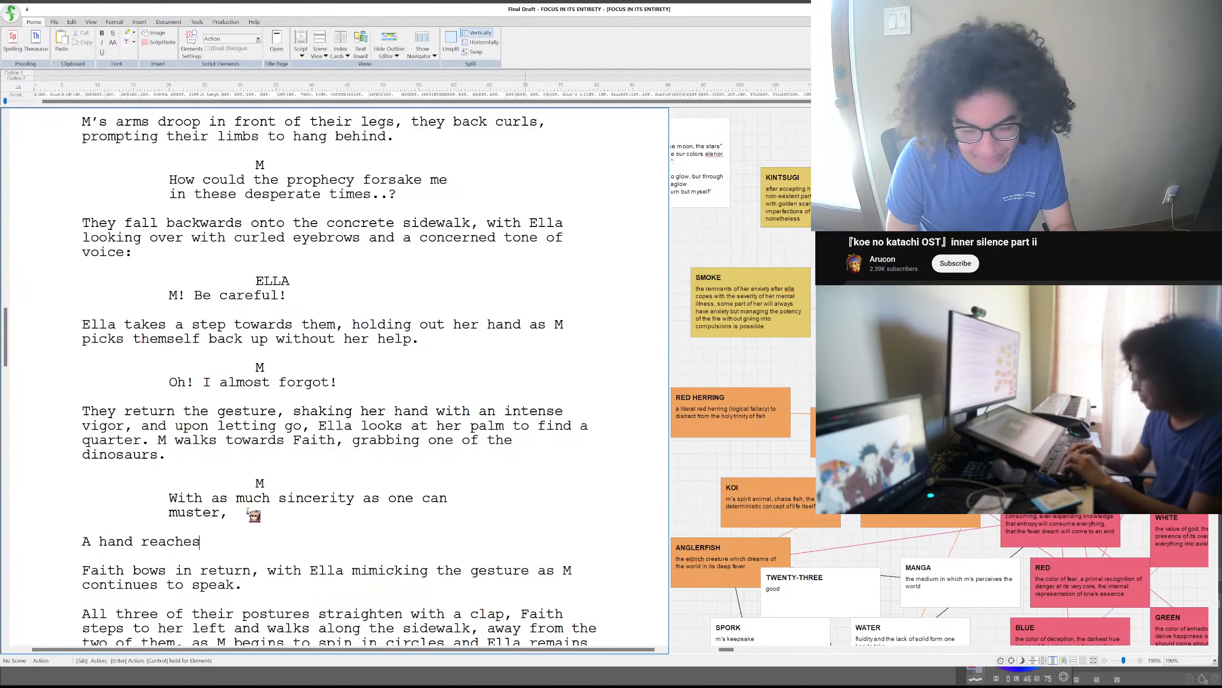
type("o")
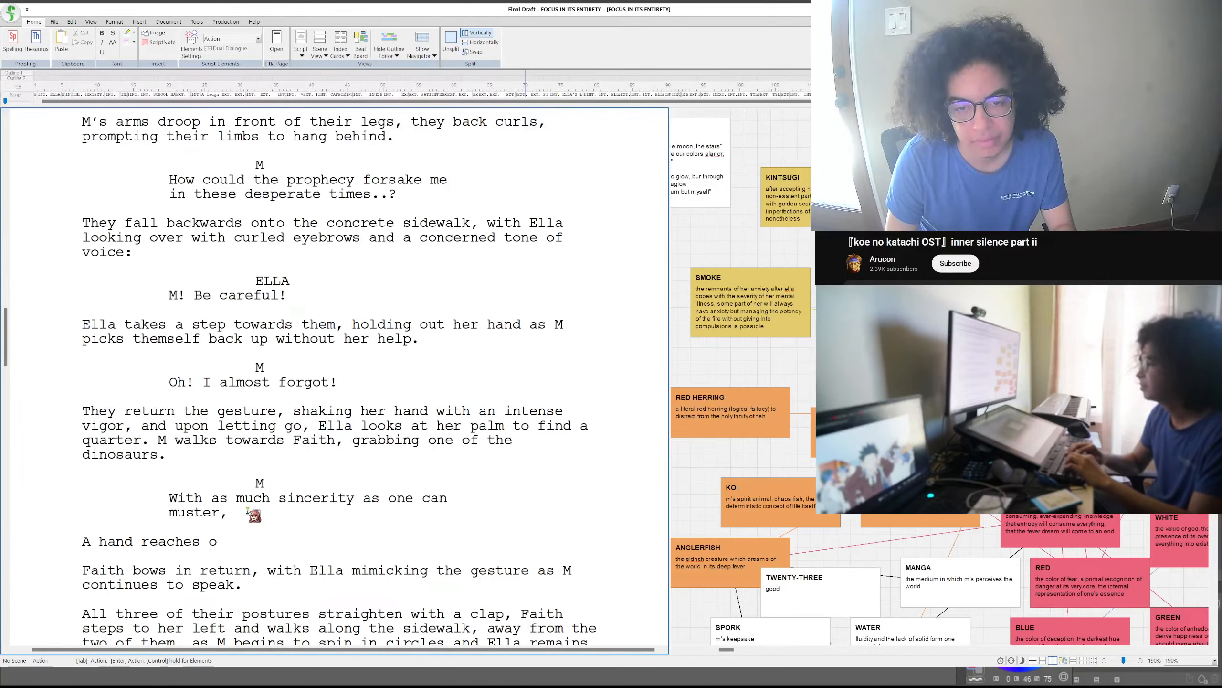
type("ut towards them")
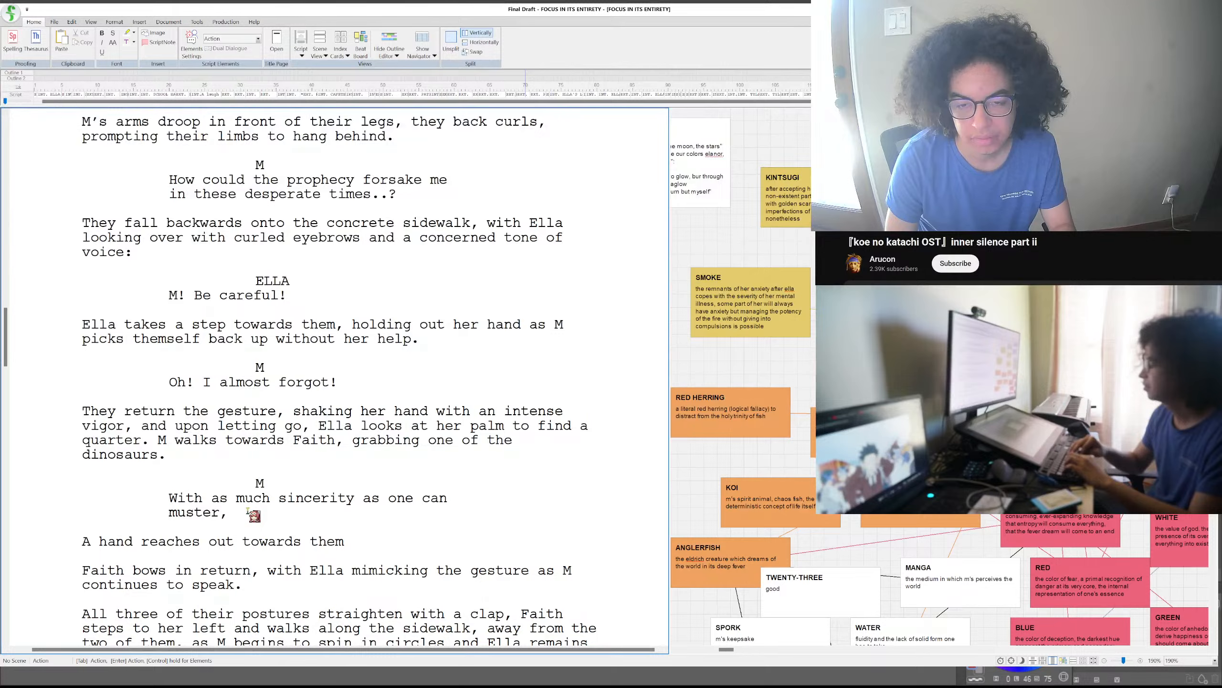
type(",")
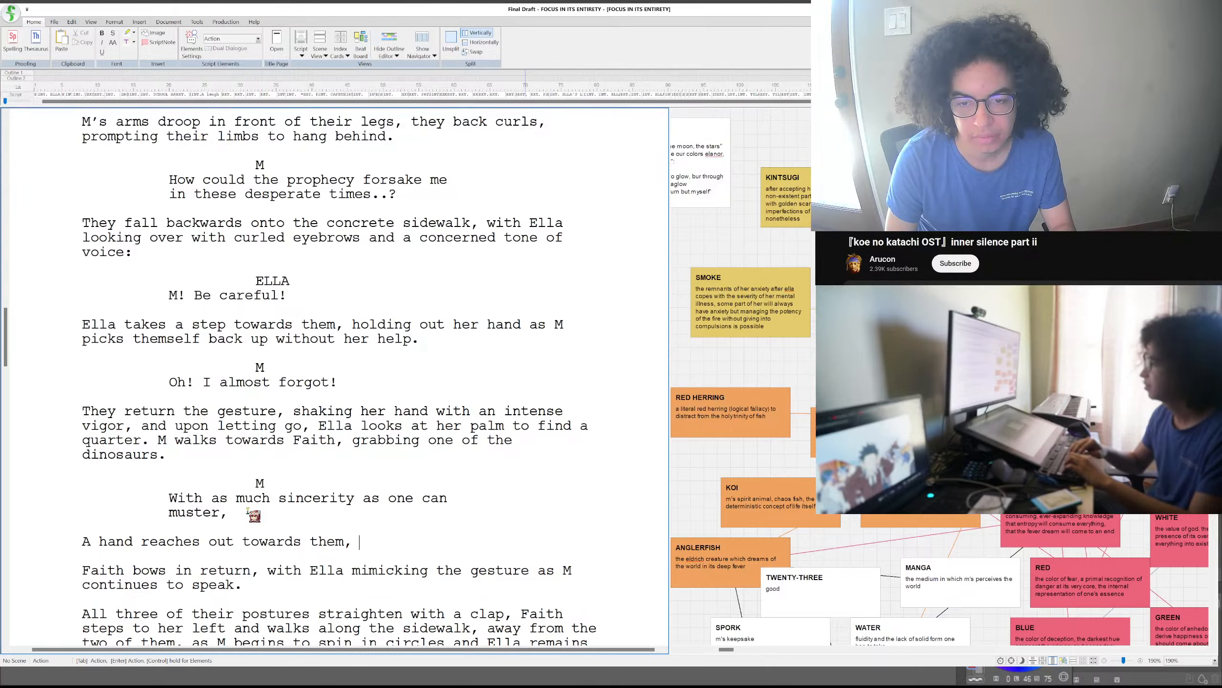
type(" hesitating")
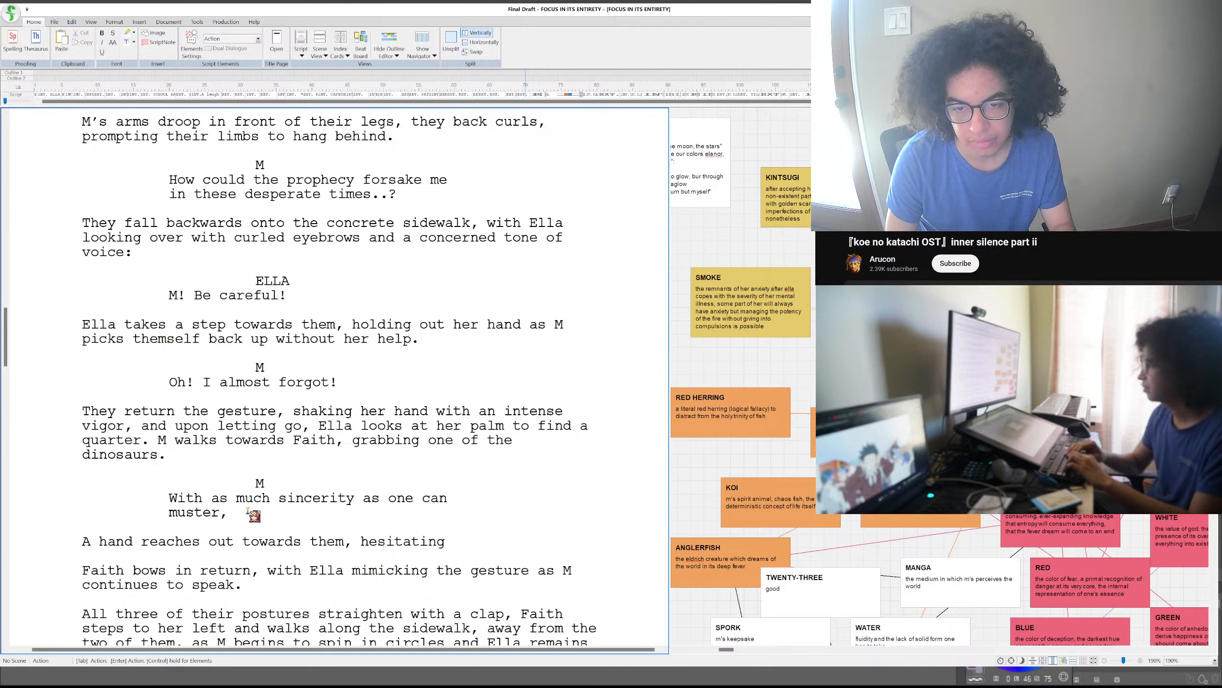
type(".")
- Add M's dialogue "I hope to see you two at least once more!" below the hesitating hand paragraph, without a leading space
key("Return")
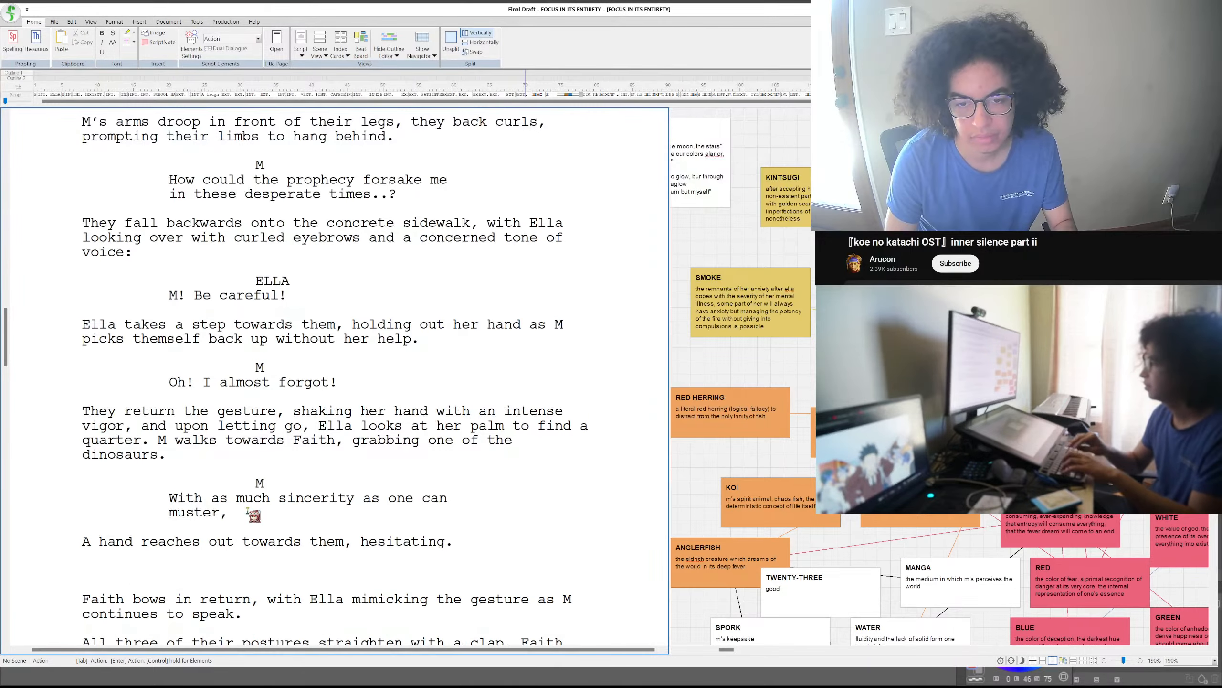
key("Tab")
type("M")
key("Return")
type("I hope to see you two at least once more!")
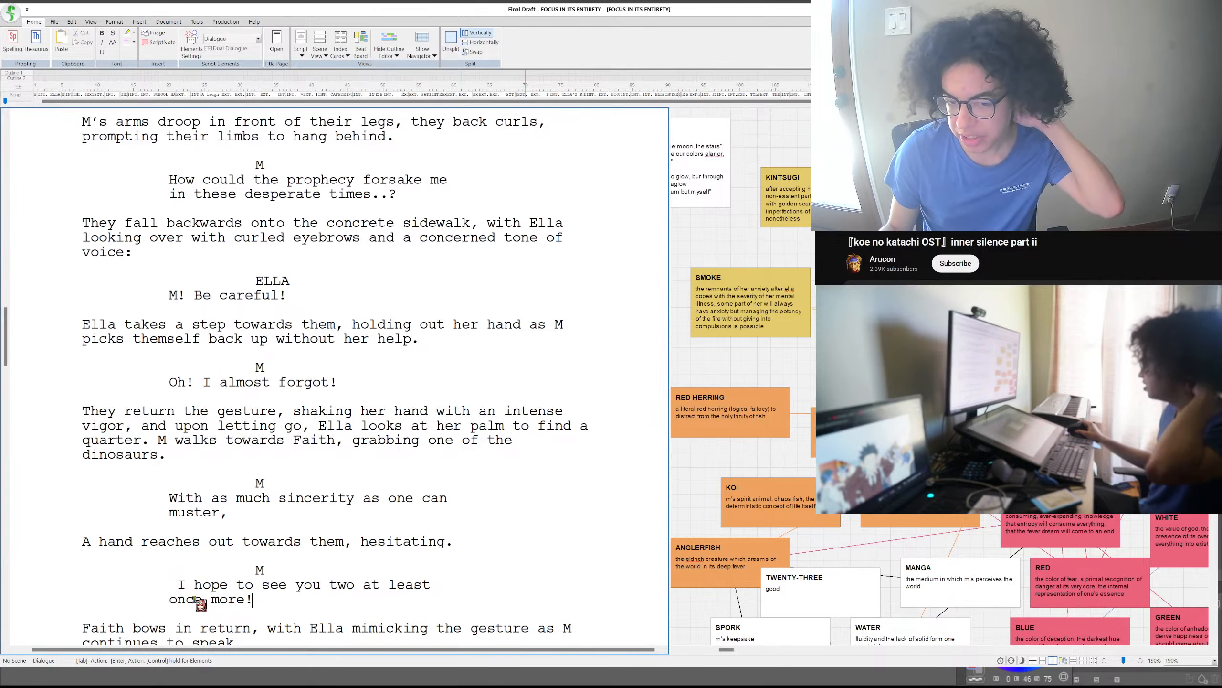
left_click(177, 584)
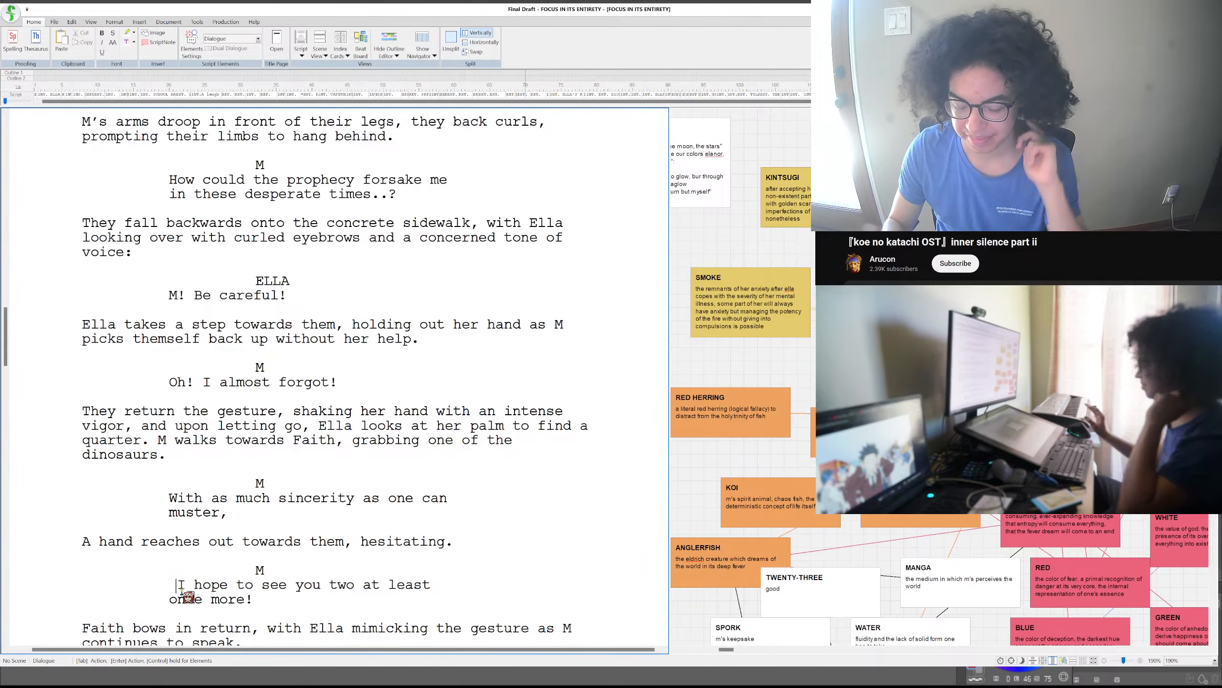
key("BackSpace")
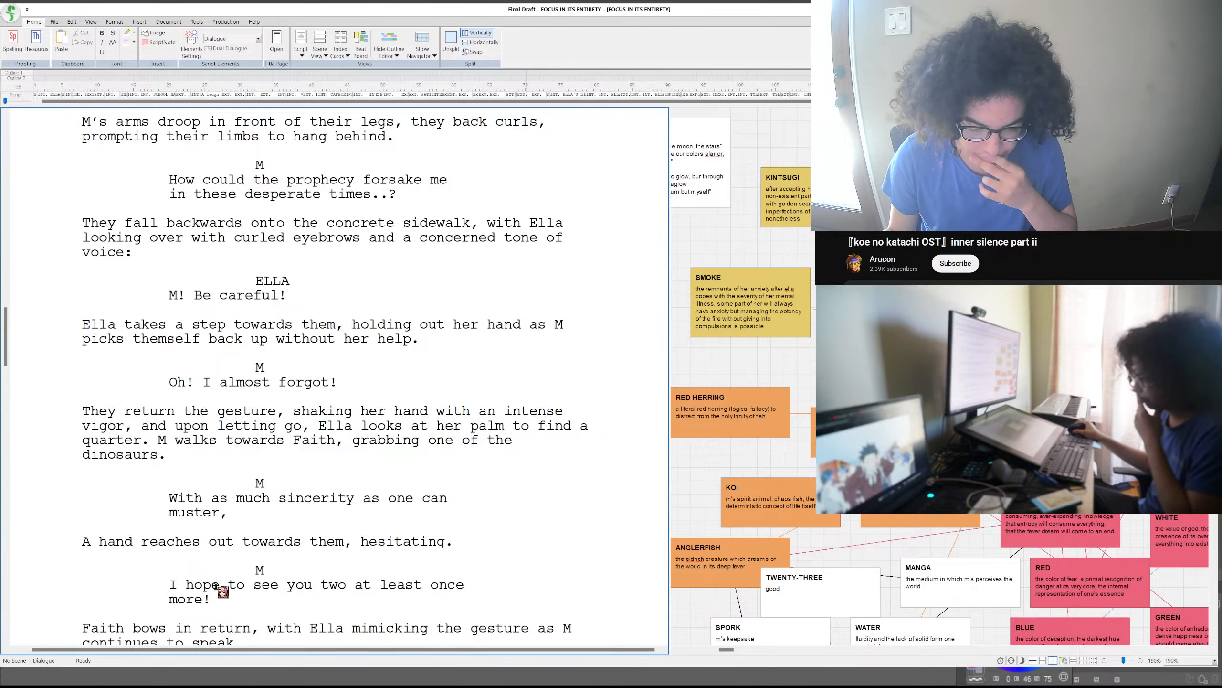
- Review the farewell passage from M's handshake through Faith's bow to M's salute, around the end of the "once more!" dialogue
scroll(223, 590, "down", 2)
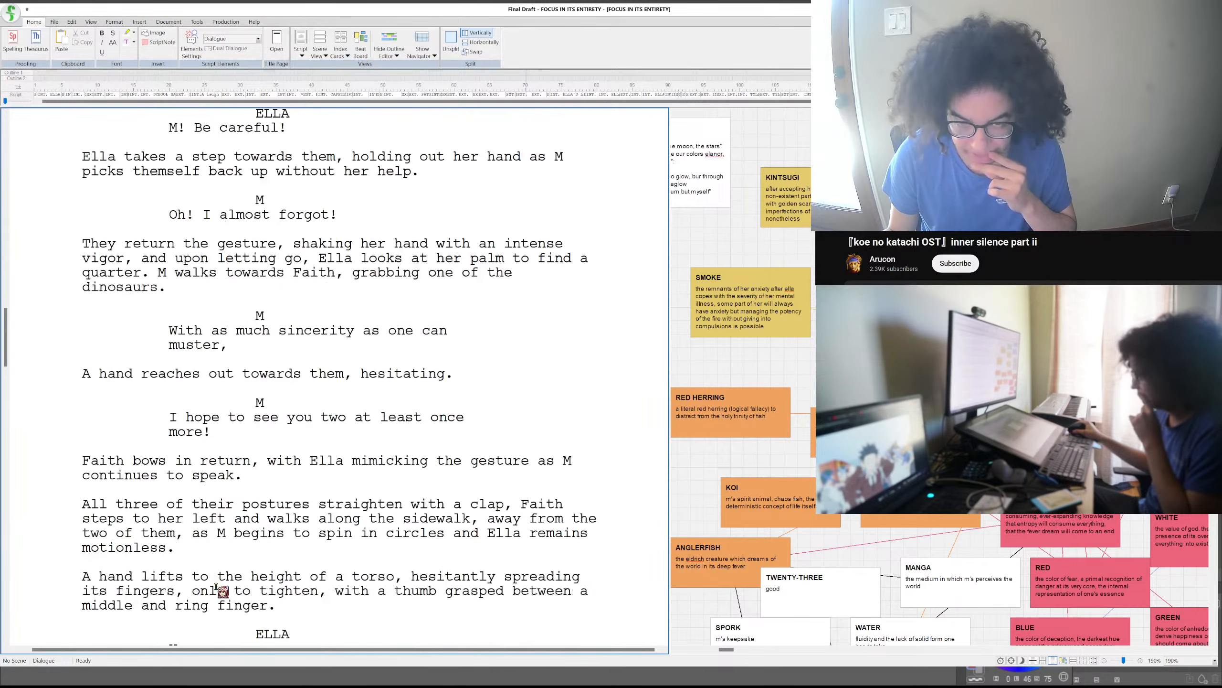
scroll(221, 590, "up", 1)
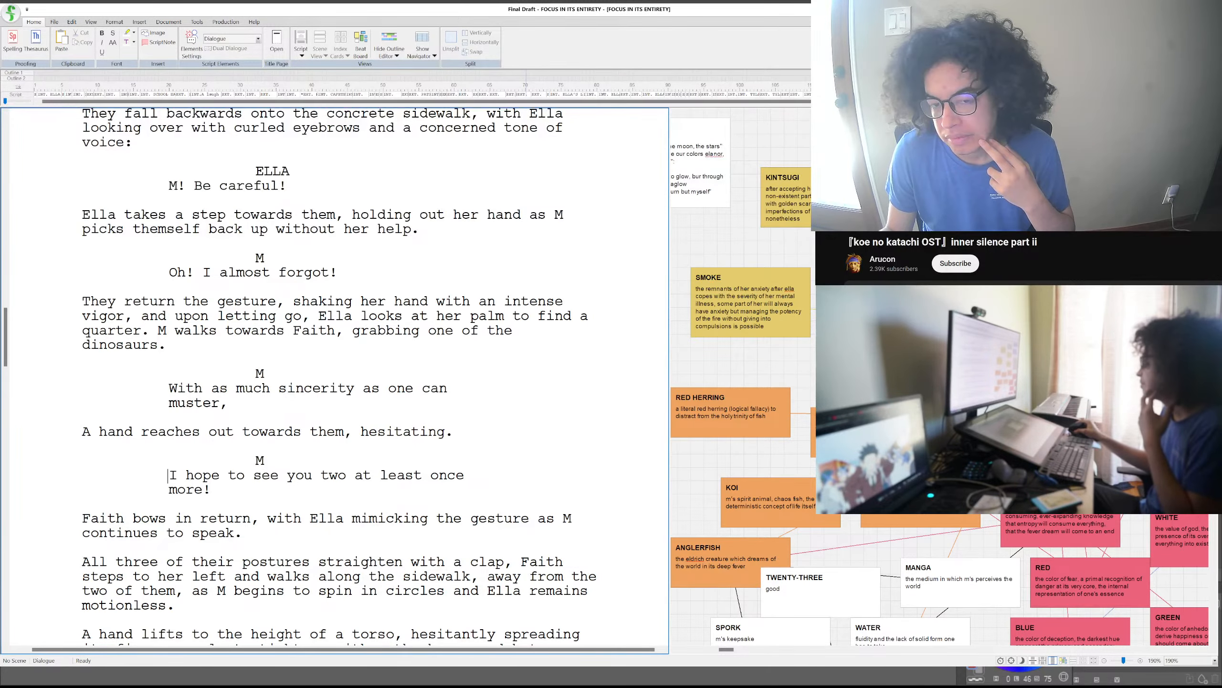
left_click(295, 486)
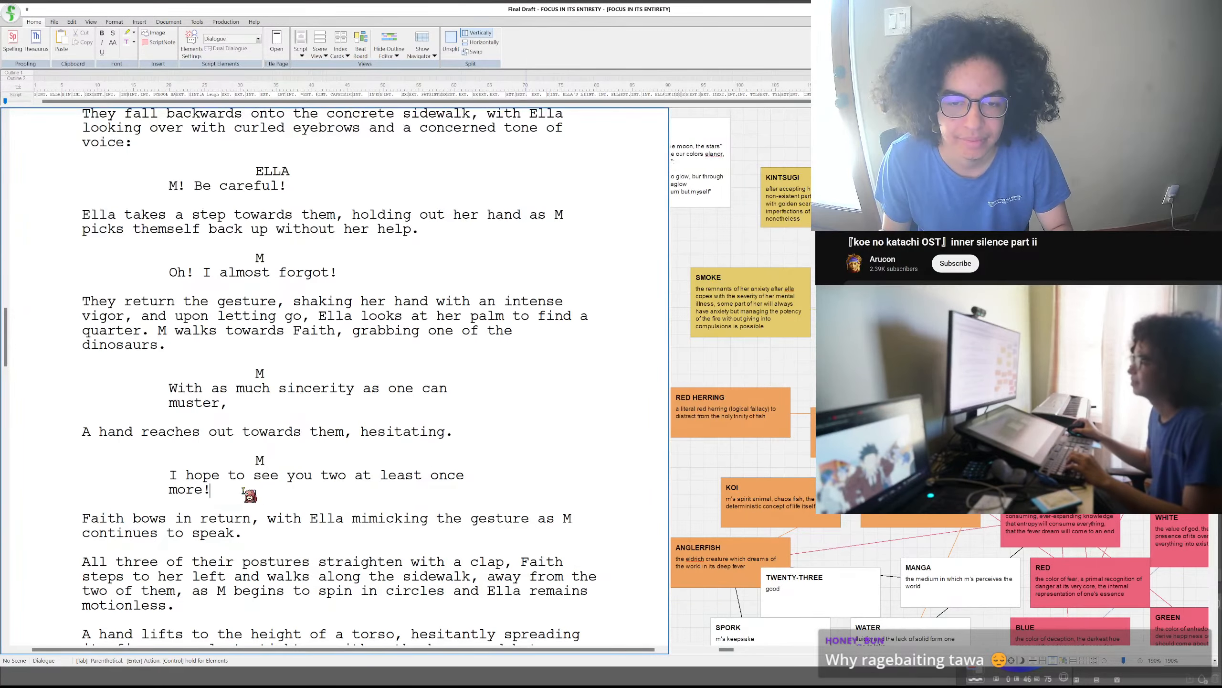
scroll(248, 489, "down", 4)
scroll(251, 492, "up", 1)
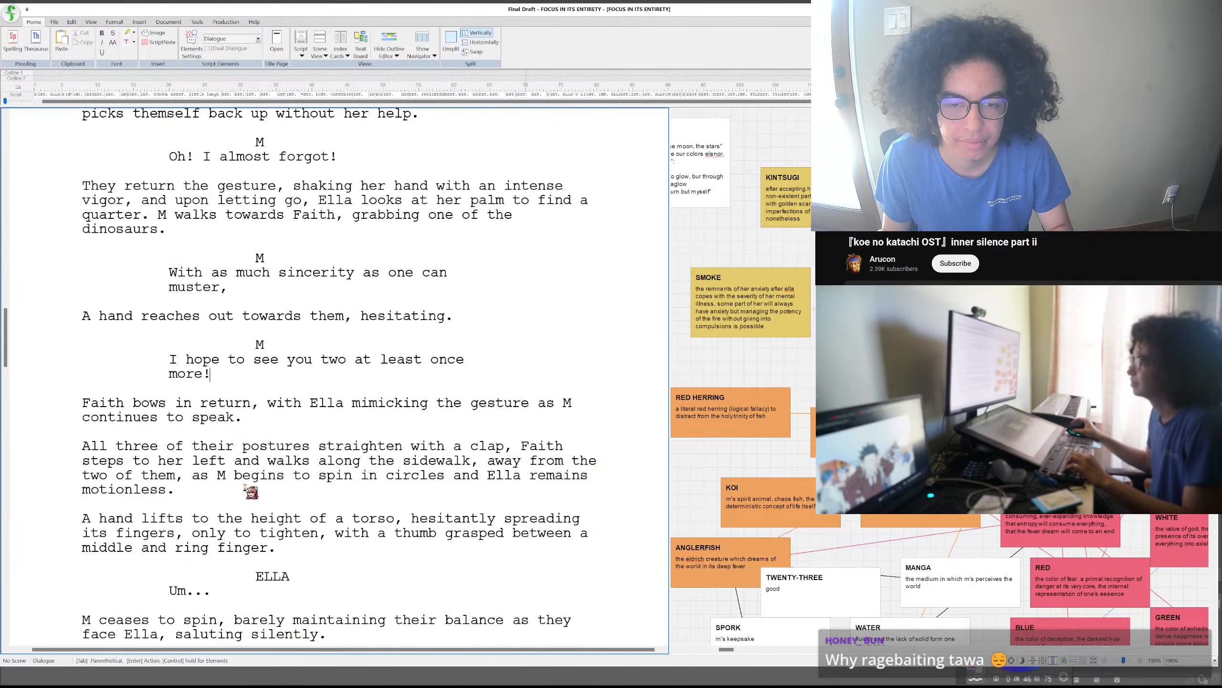
scroll(250, 491, "down", 1)
scroll(251, 490, "up", 4)
scroll(251, 489, "down", 2)
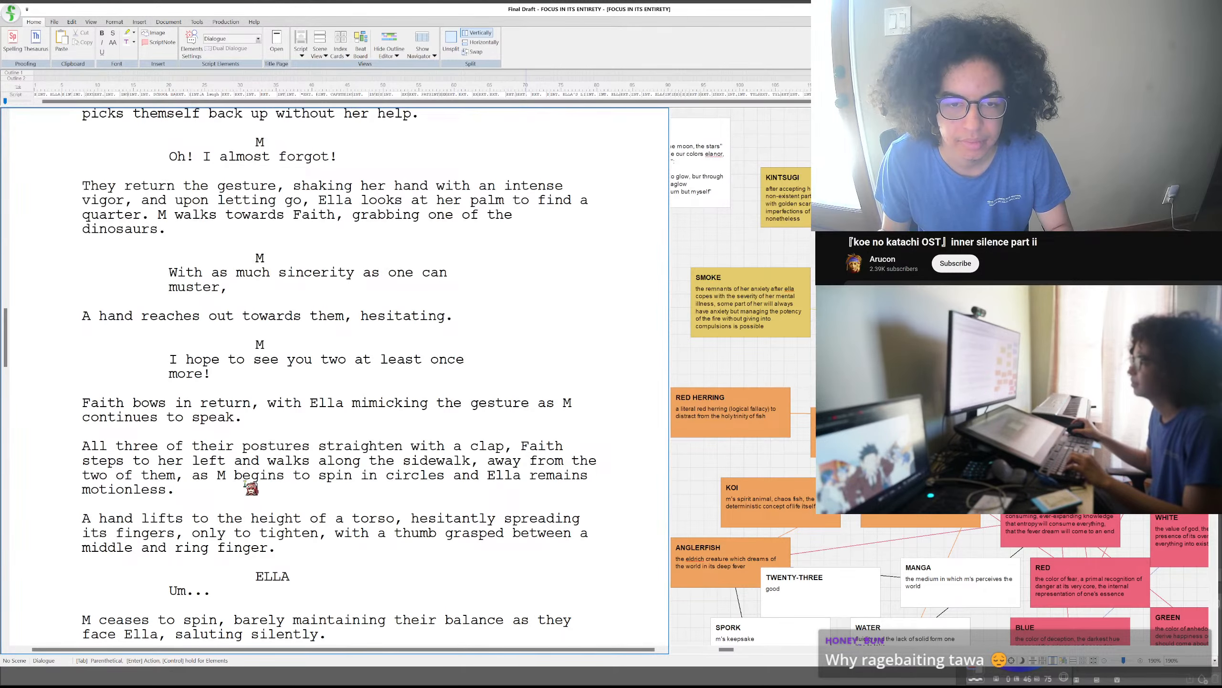
scroll(250, 489, "up", 1)
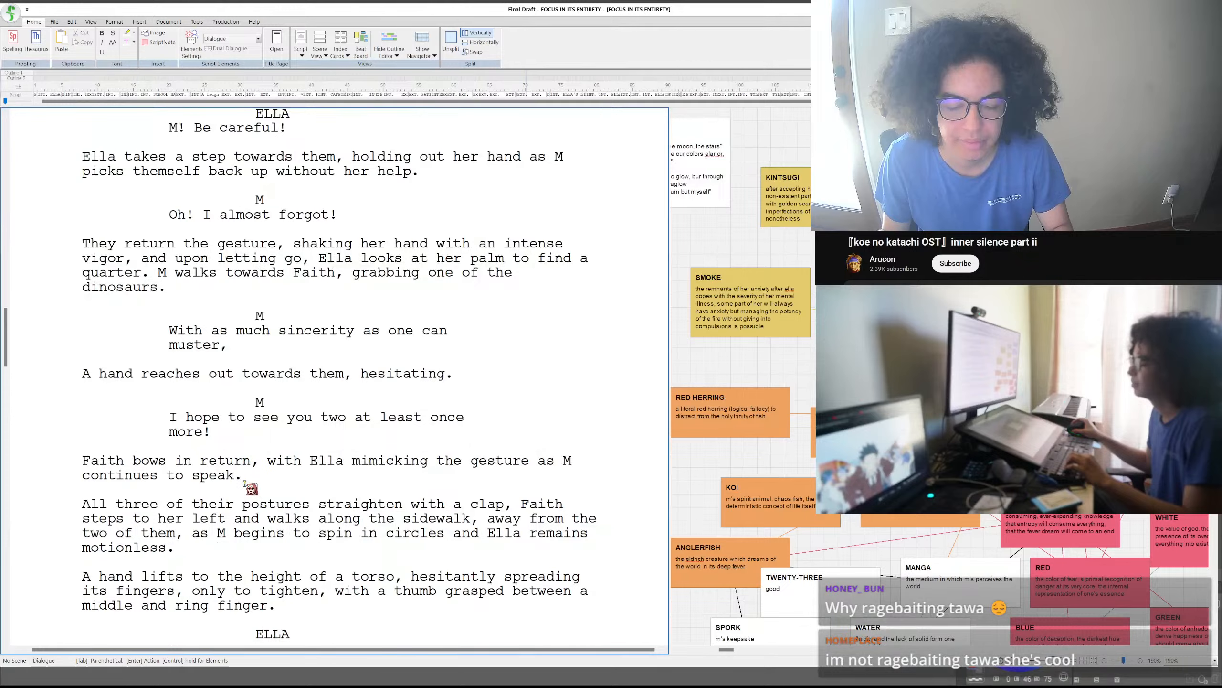
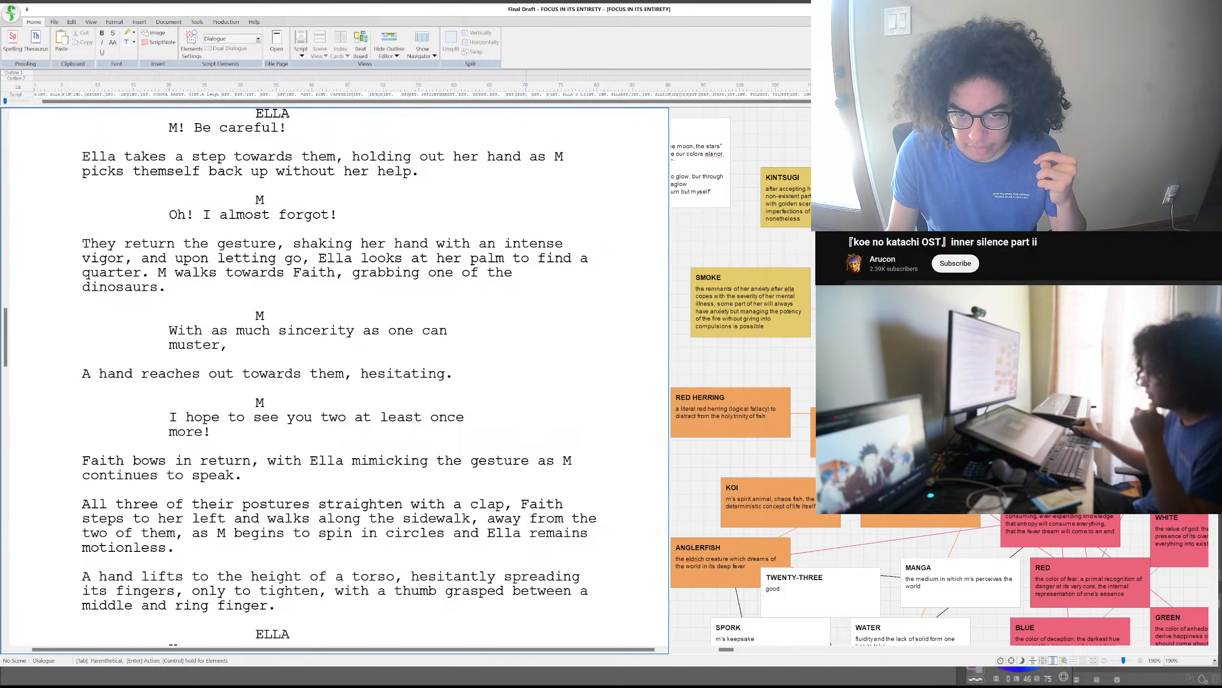
- Clear the action paragraph "Faith bows in return, with Ella mimicking the gesture as M continues to speak." below M's "once more!" dialogue
left_click(239, 475)
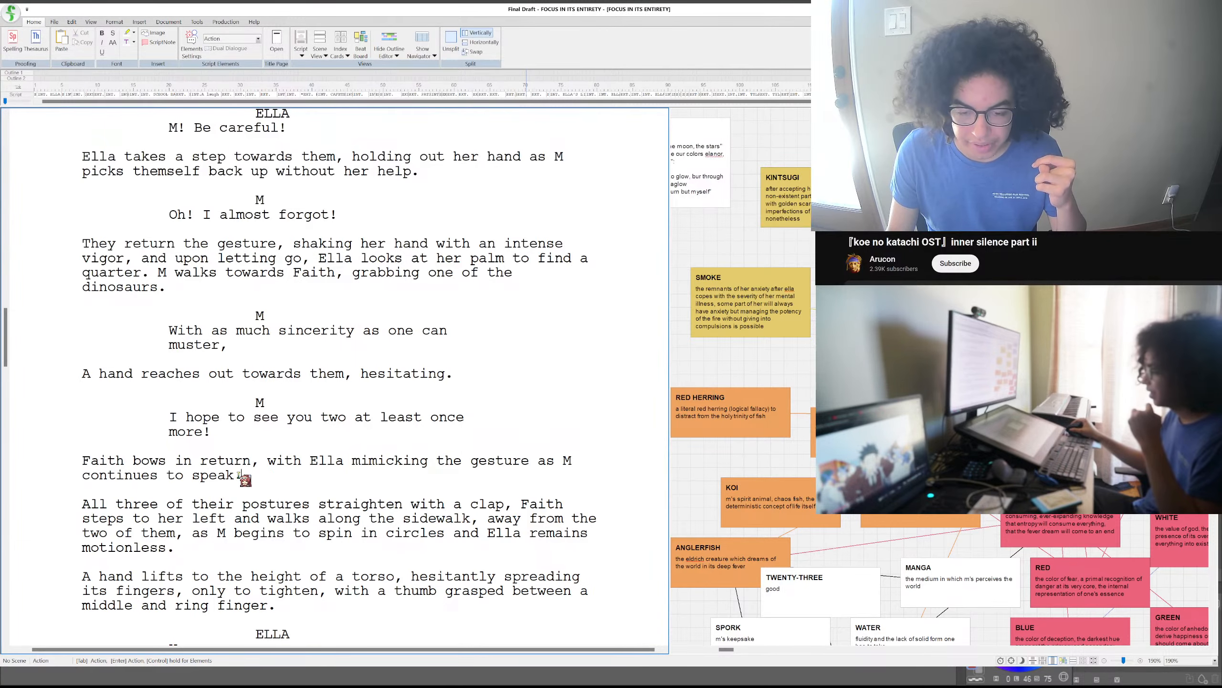
scroll(245, 479, "down", 4)
scroll(246, 479, "down", 3)
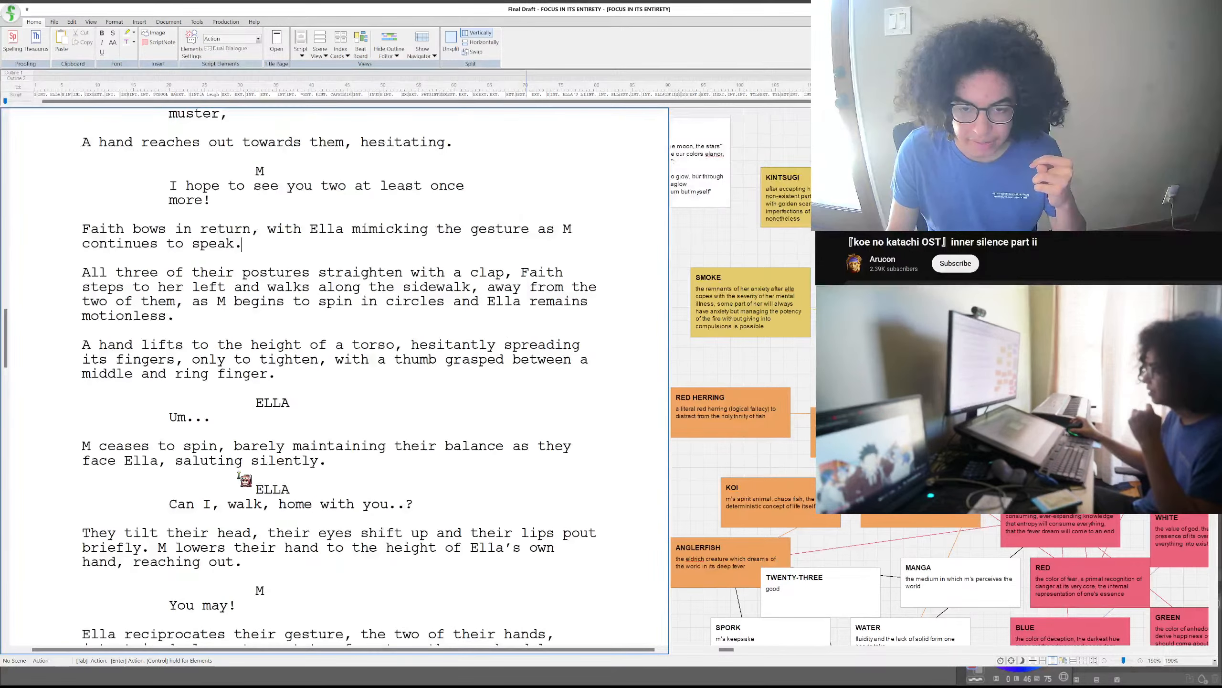
scroll(245, 479, "up", 8)
scroll(246, 479, "up", 3)
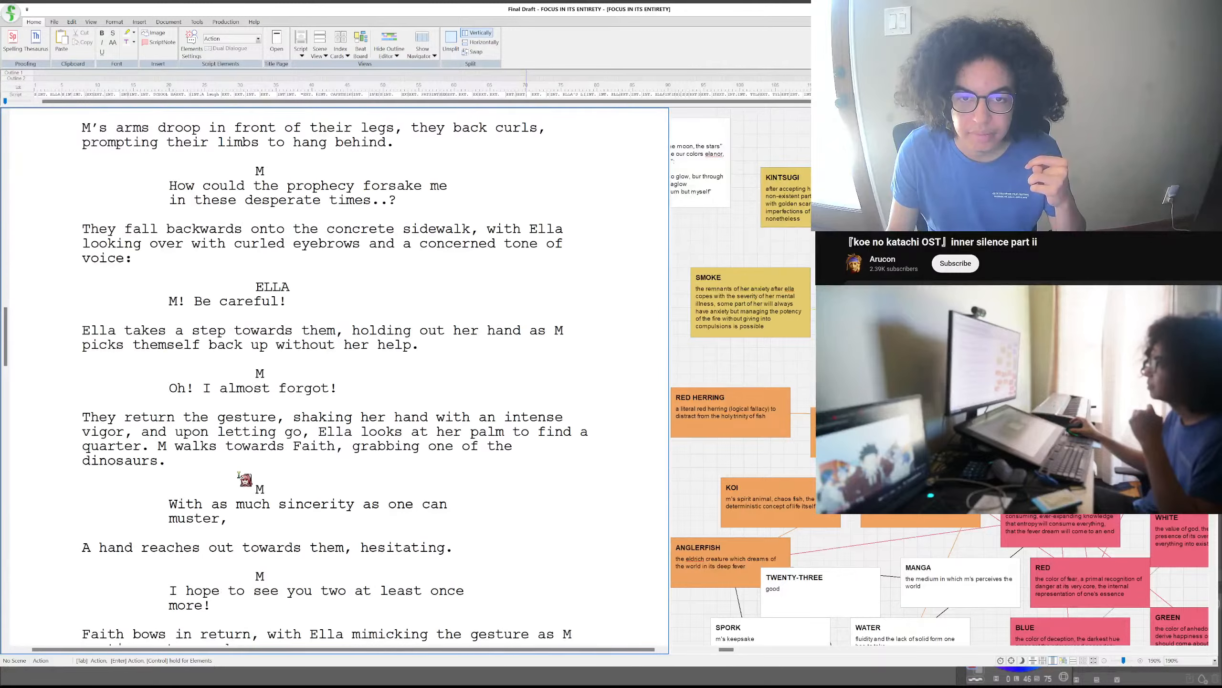
scroll(245, 479, "up", 1)
scroll(246, 479, "down", 1)
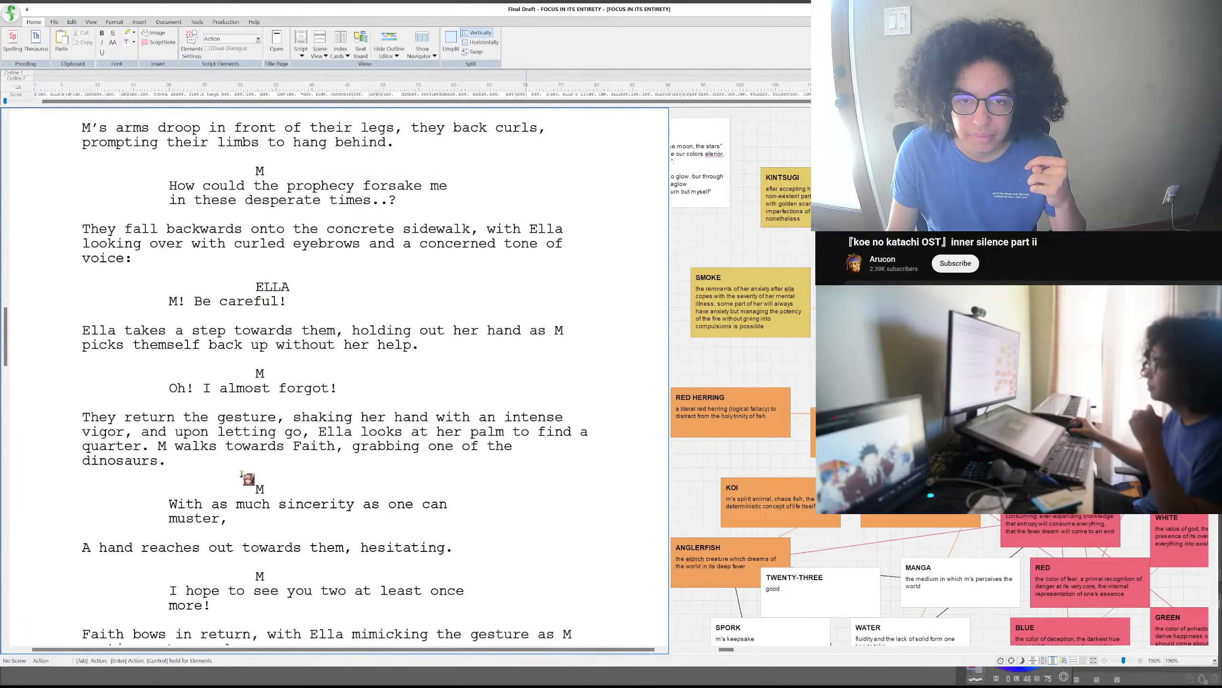
scroll(246, 478, "down", 1)
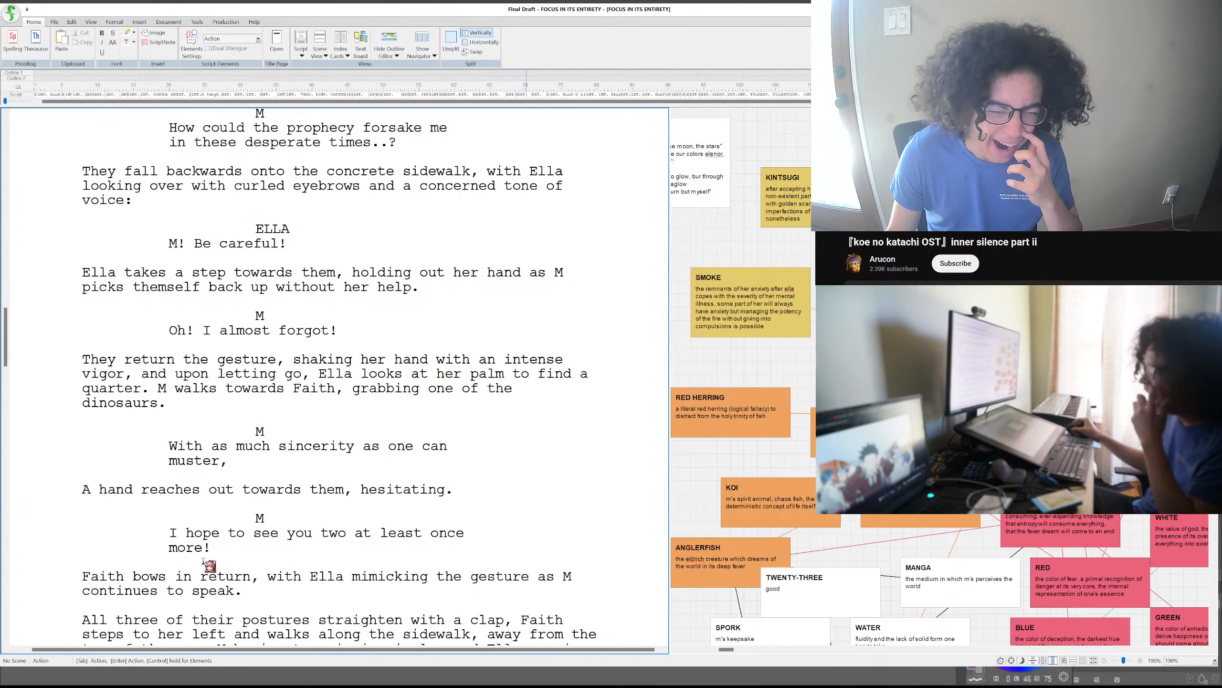
left_click(221, 550)
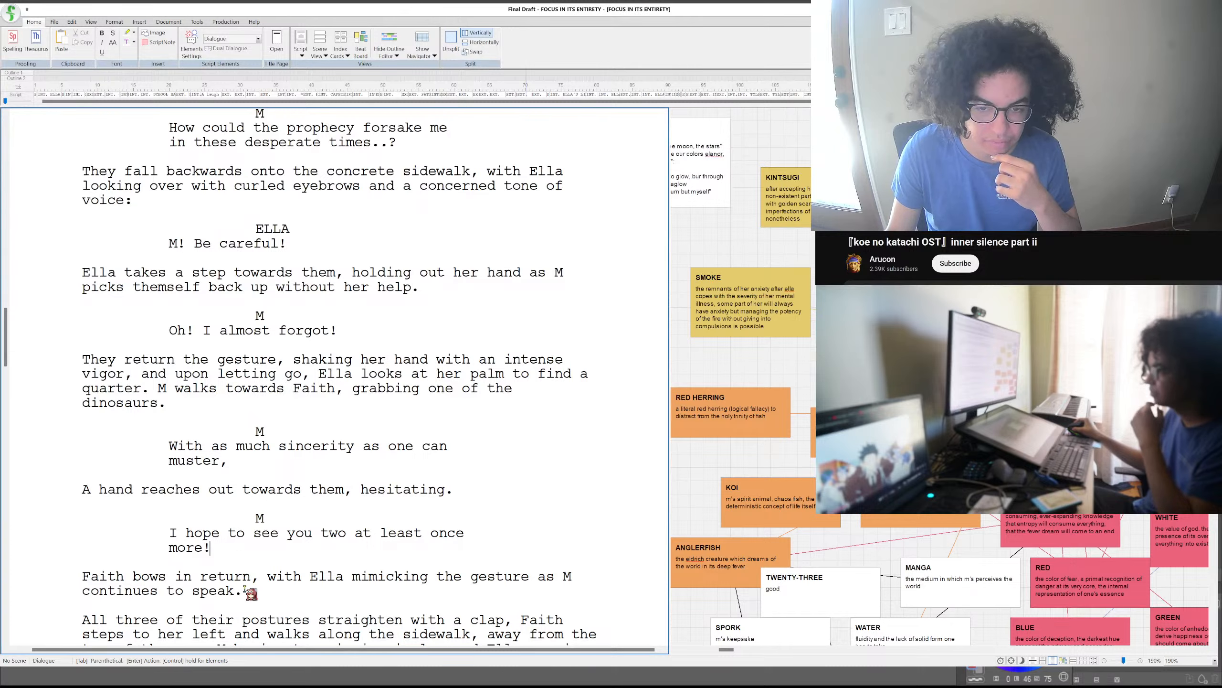
left_click(73, 578)
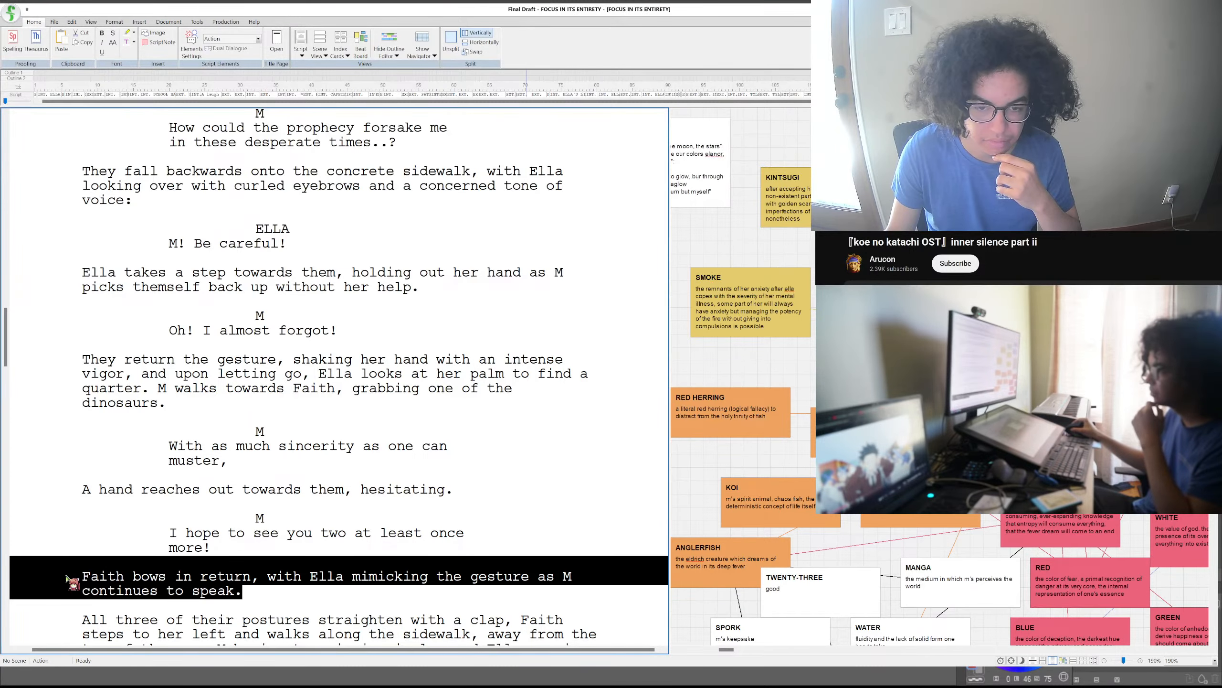
key("Delete")
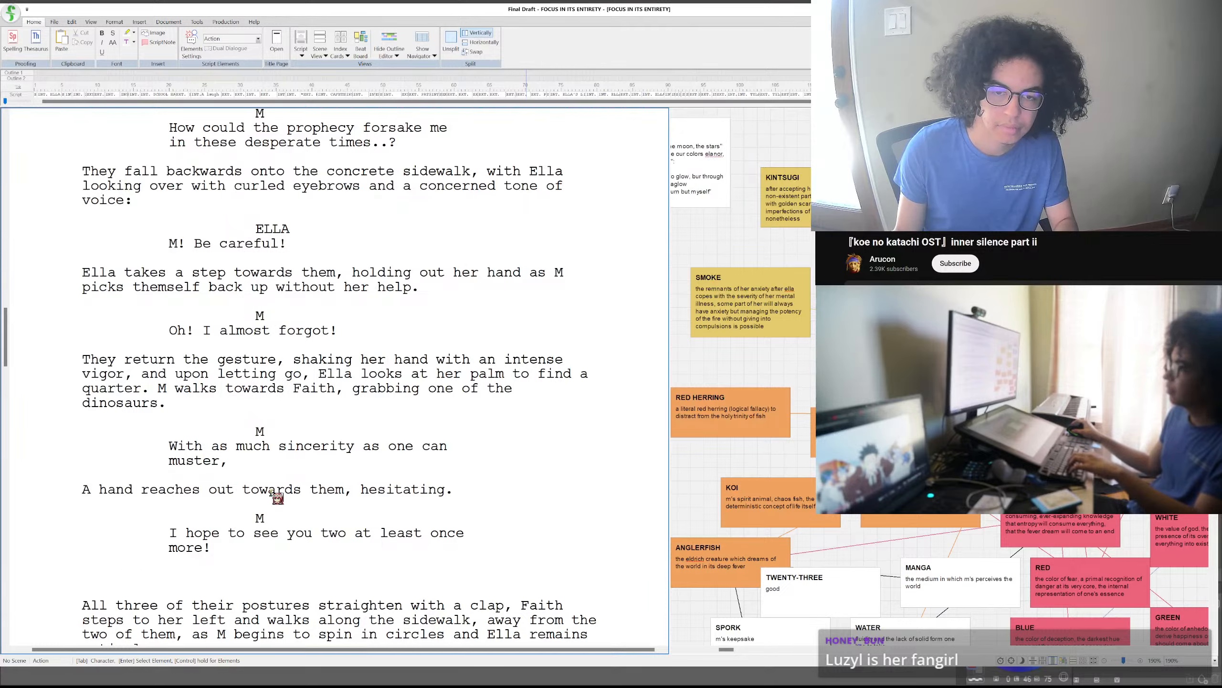
- Reword the hesitating hand sentence between M's two farewell lines as "A hand reaches for the remaining dinosaur"
left_click_drag(481, 491, 218, 494)
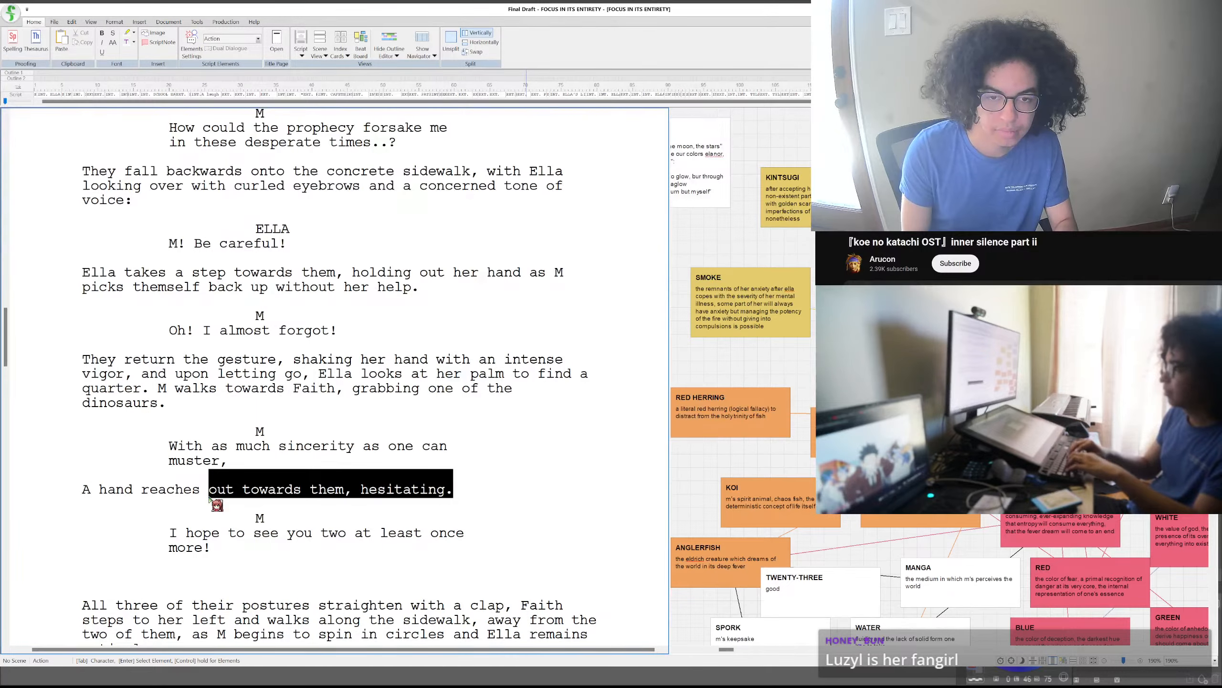
type("for the remain")
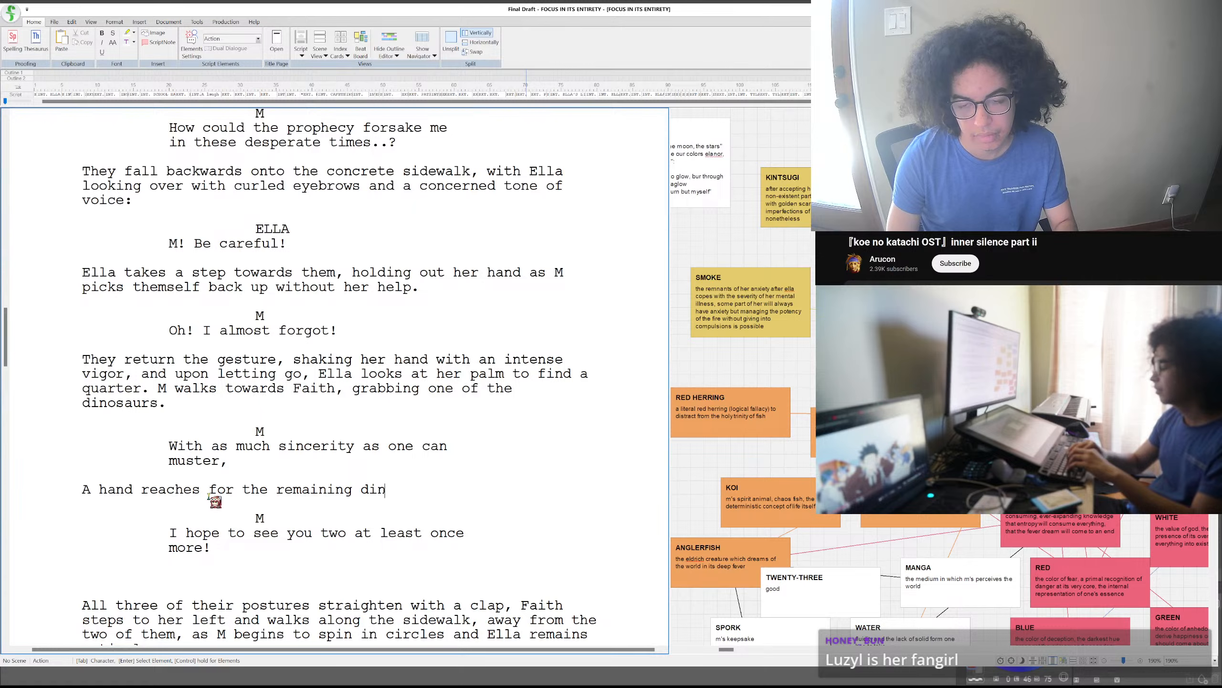
type("ing dinosaur")
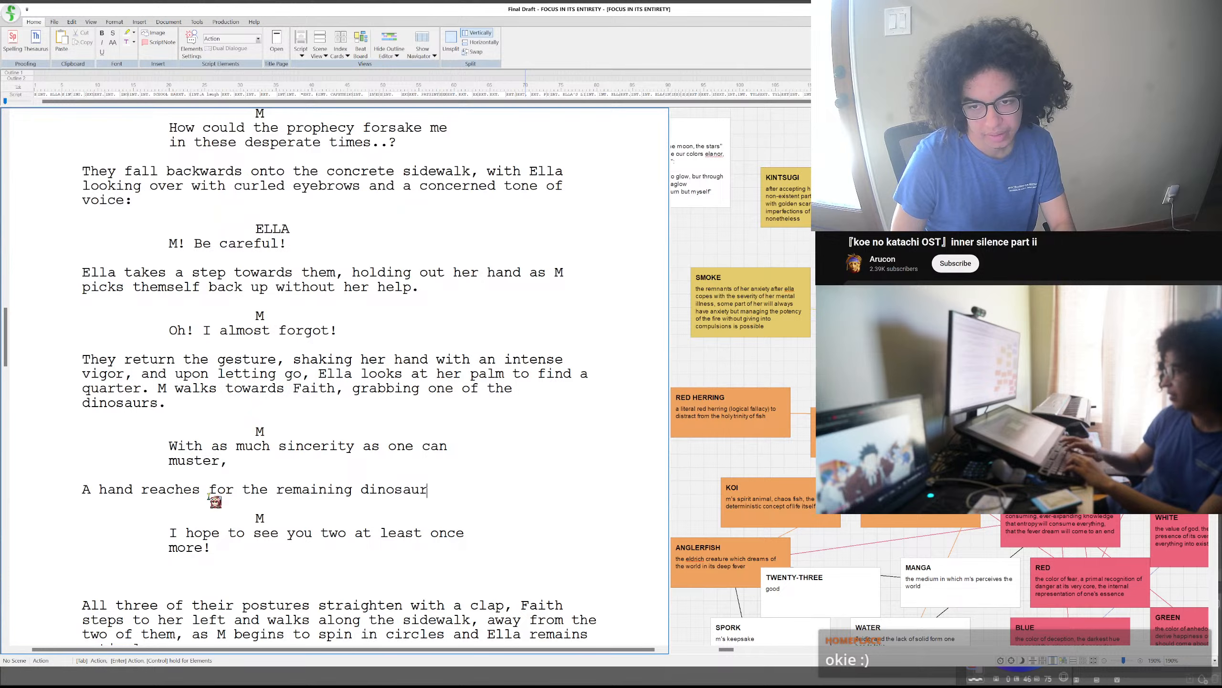
- Complete the hand sentence with ", grabbing the form of its head with the pinch of a thumb and index finger."
type(", g")
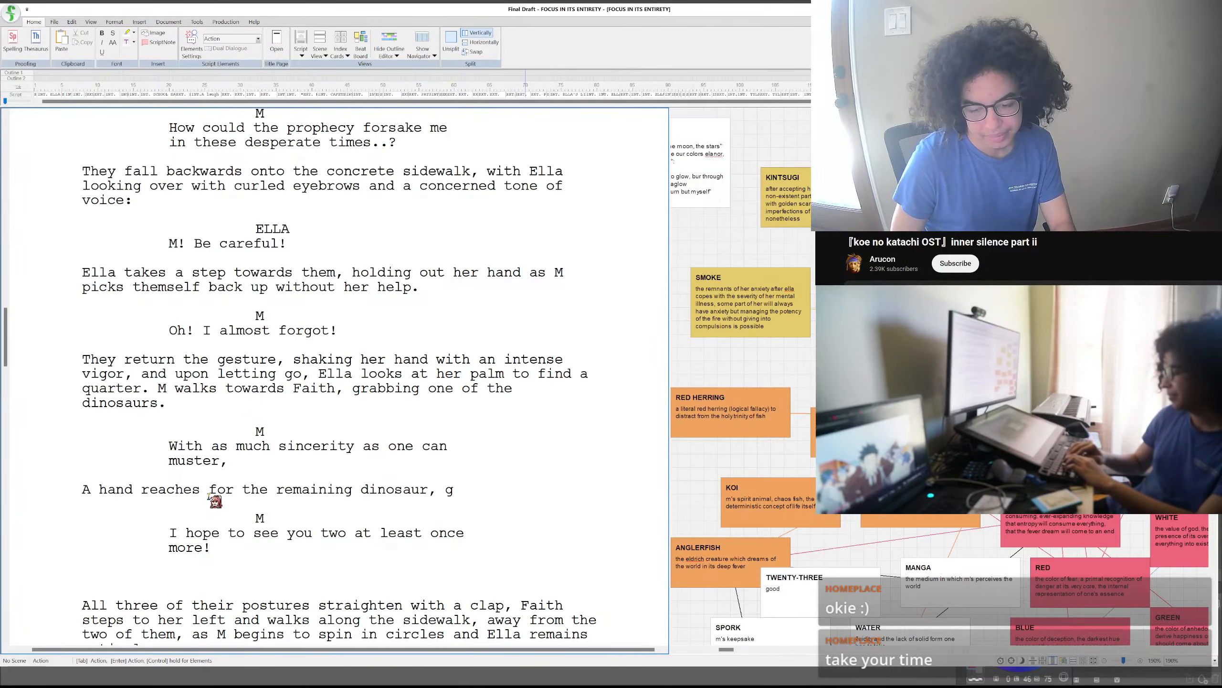
type("rabbing")
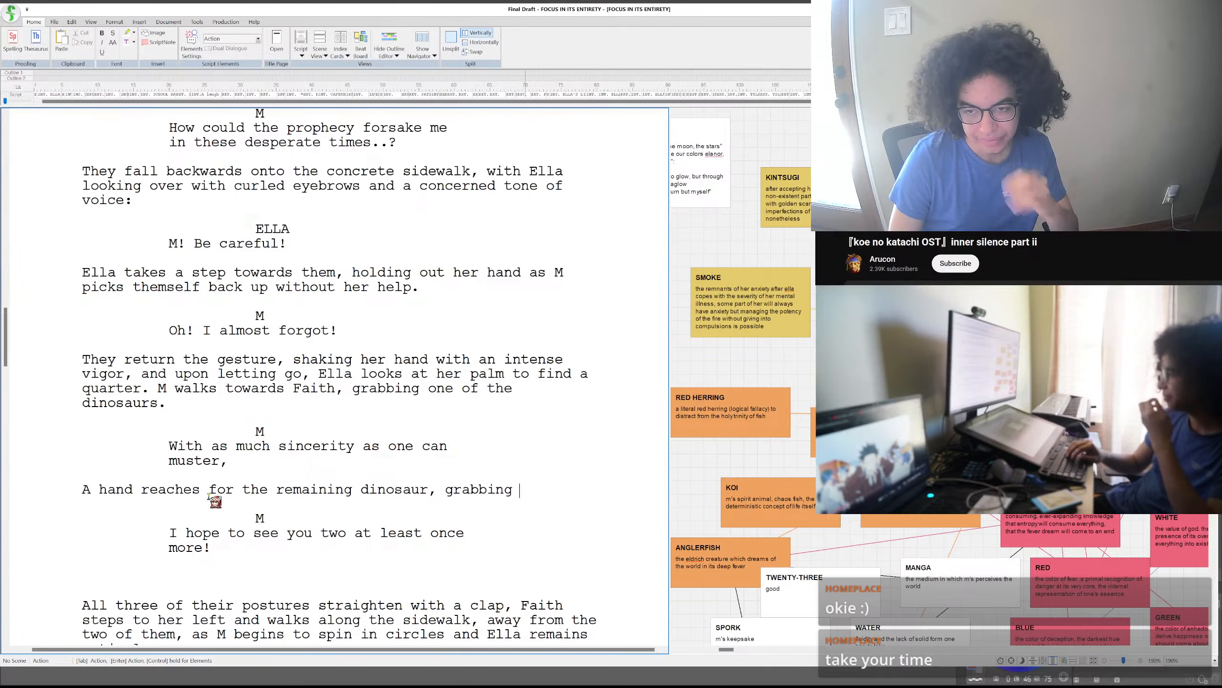
type("it")
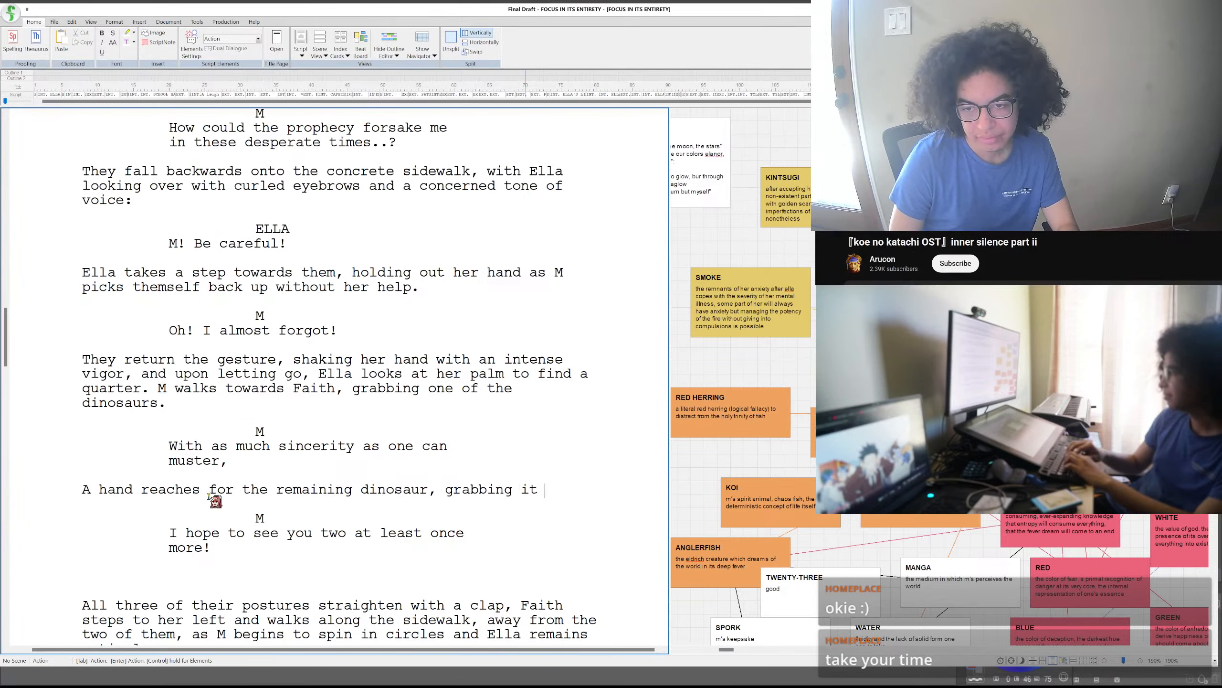
type(" by")
key("BackSpace")
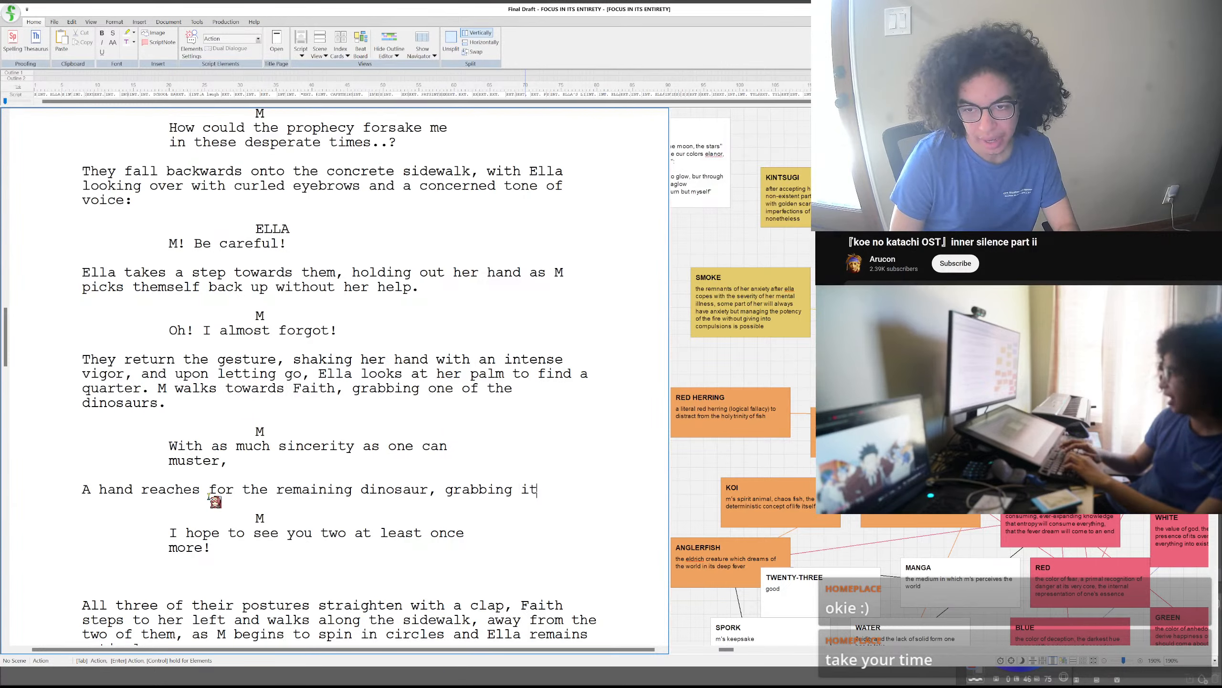
type("the form of its he")
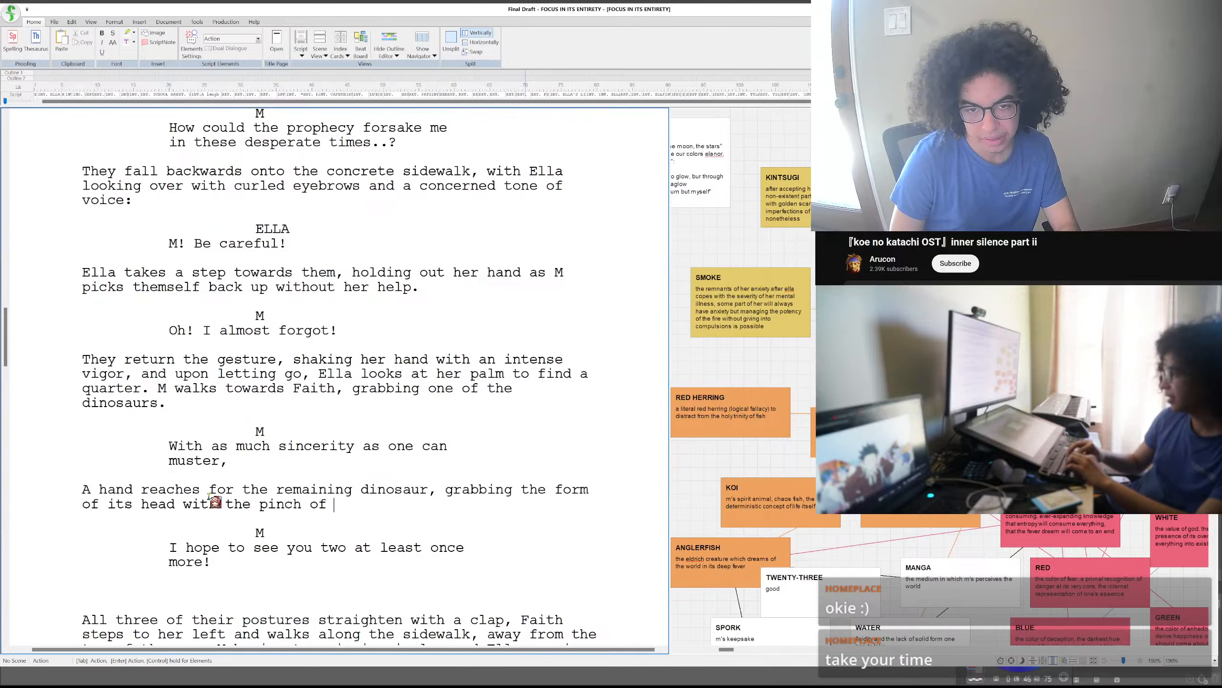
type("ad with the pinch of")
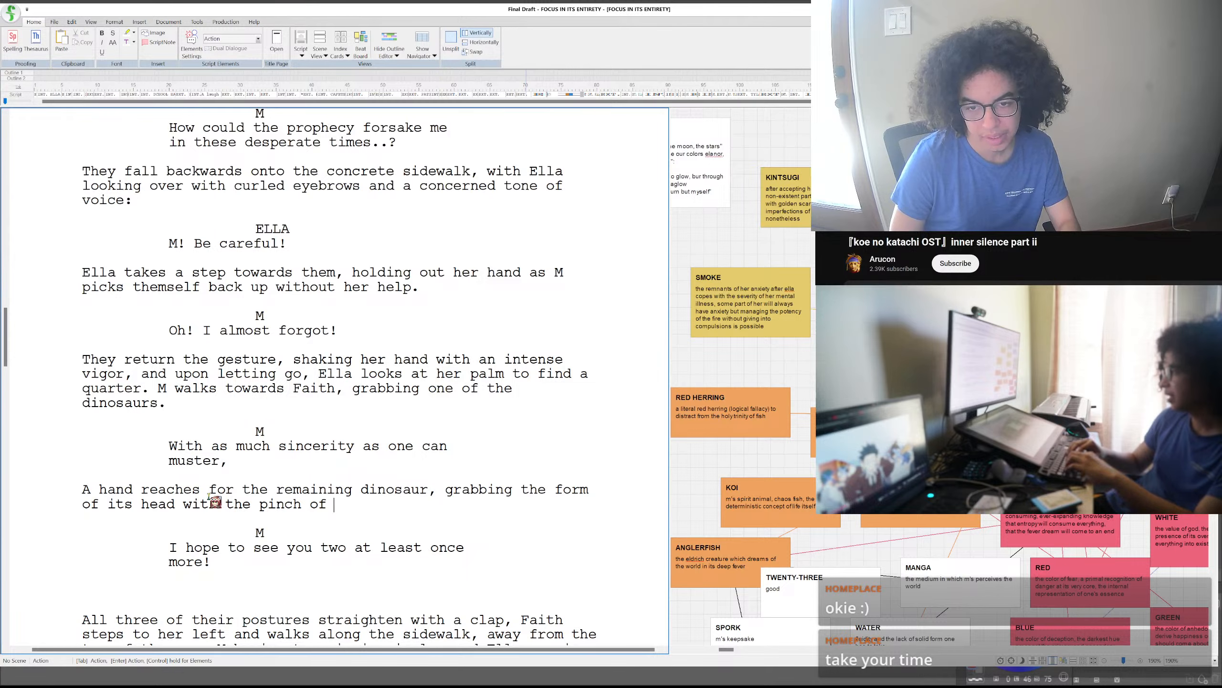
type(" a thum")
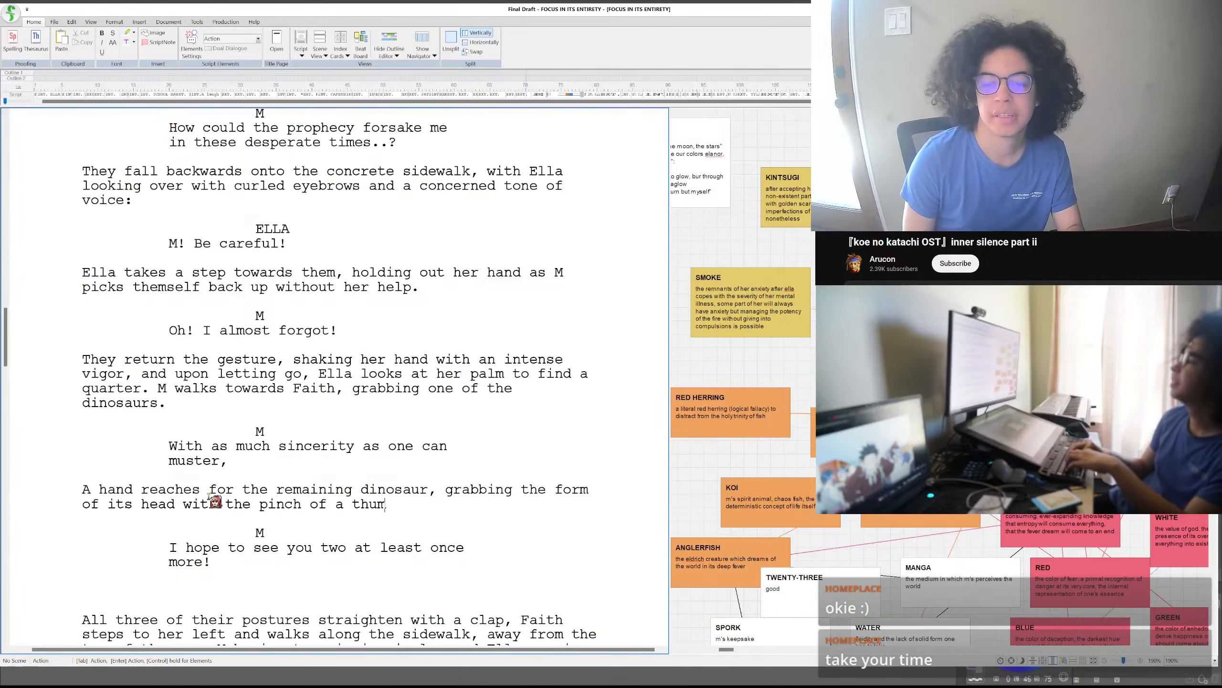
type("b and ind")
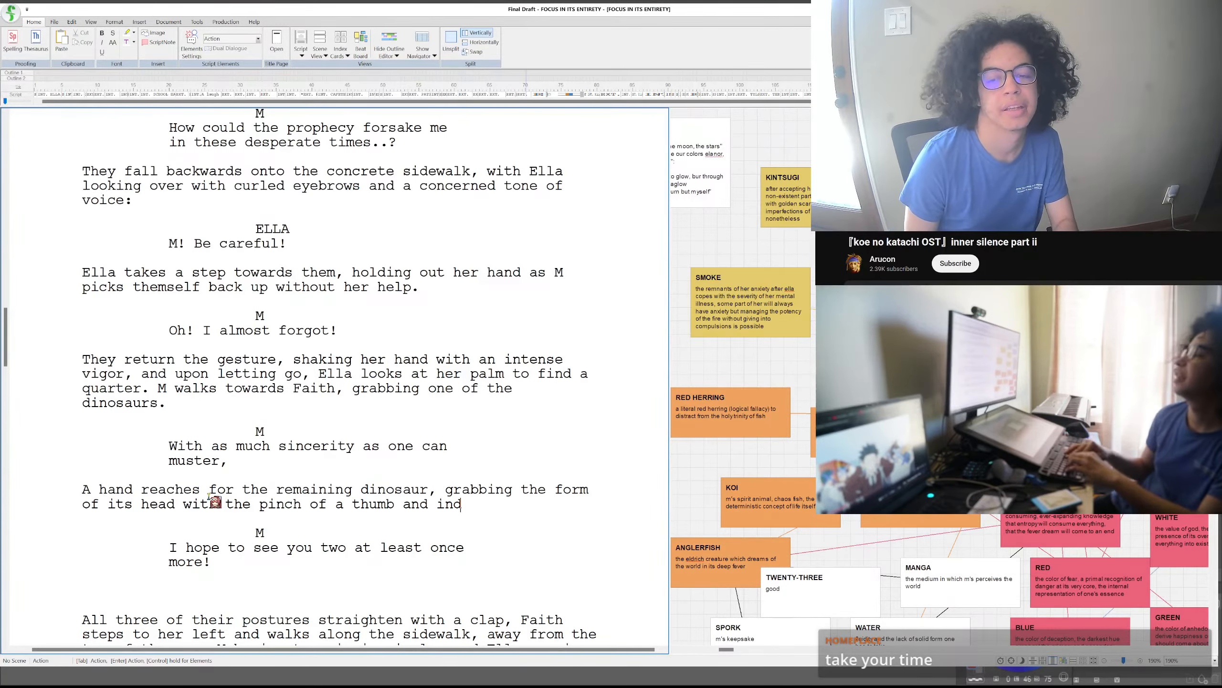
type("ex finger.")
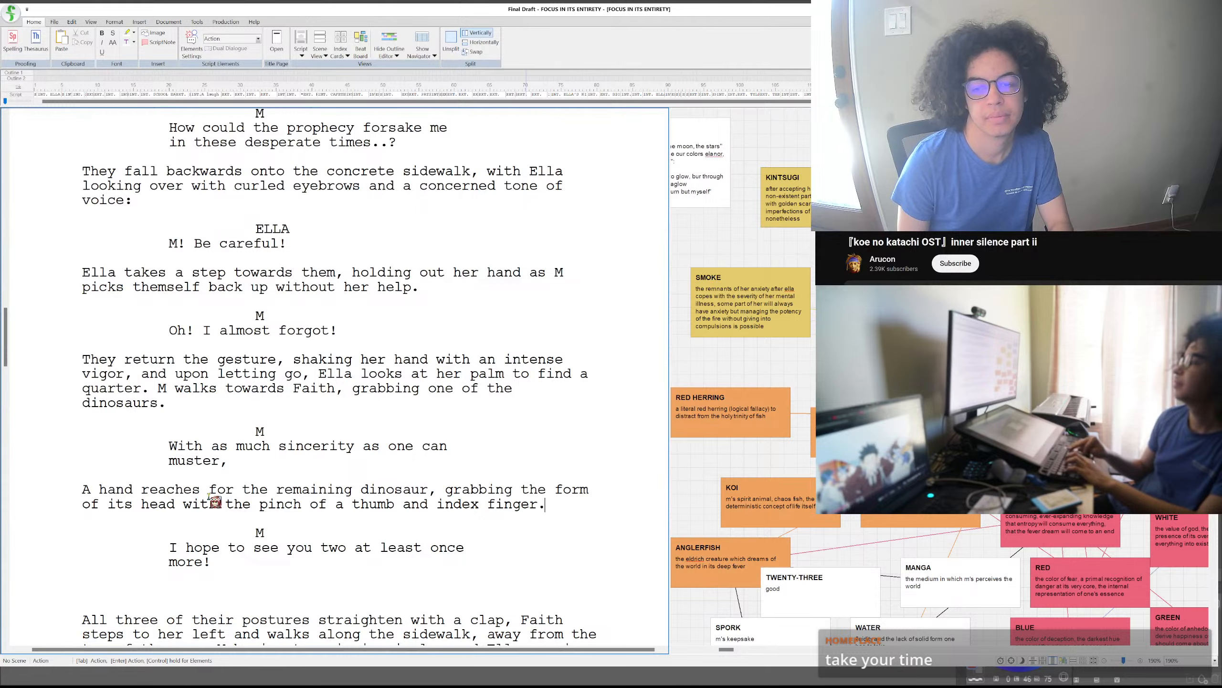
- Remove the empty action paragraph between M's "once more!" dialogue and the "All three of their postures" paragraph
left_click(226, 592)
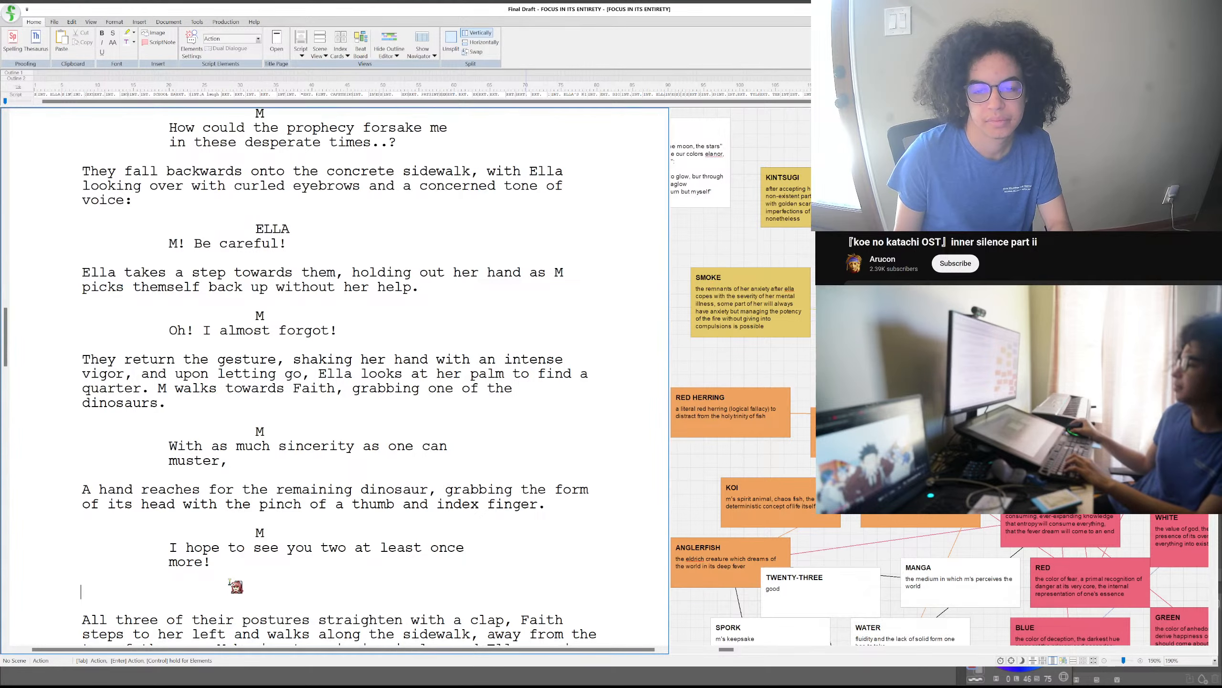
key("BackSpace")
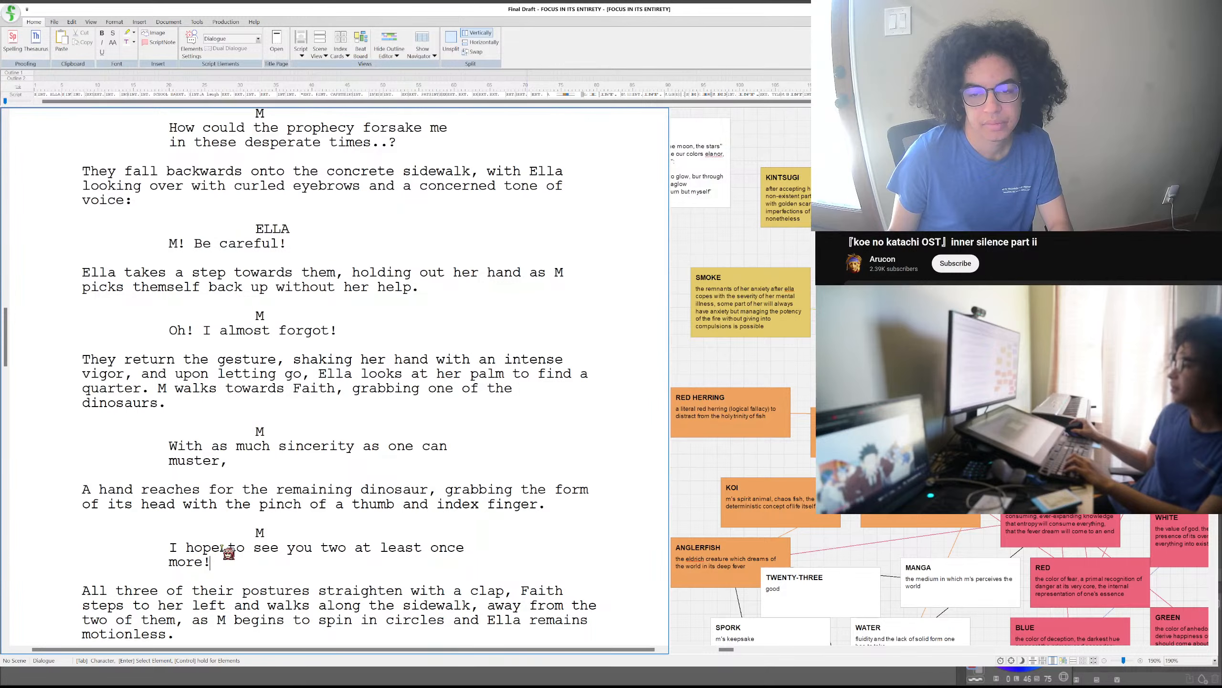
scroll(227, 550, "down", 3)
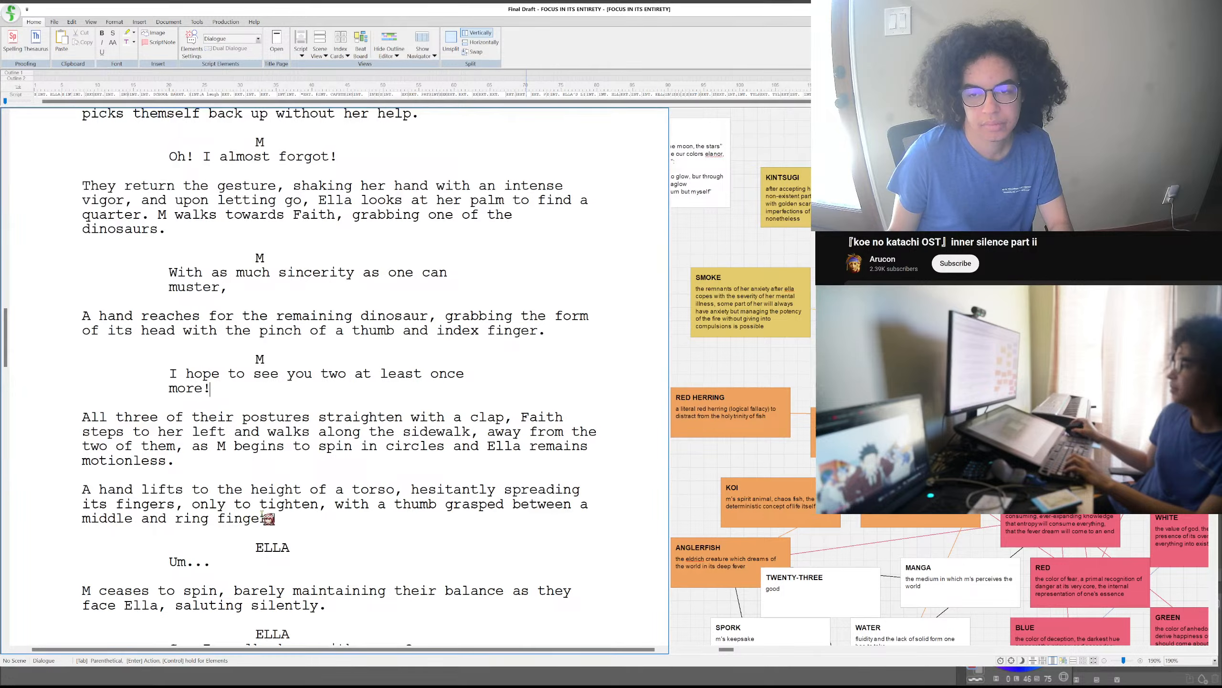
left_click(95, 489)
type("The same")
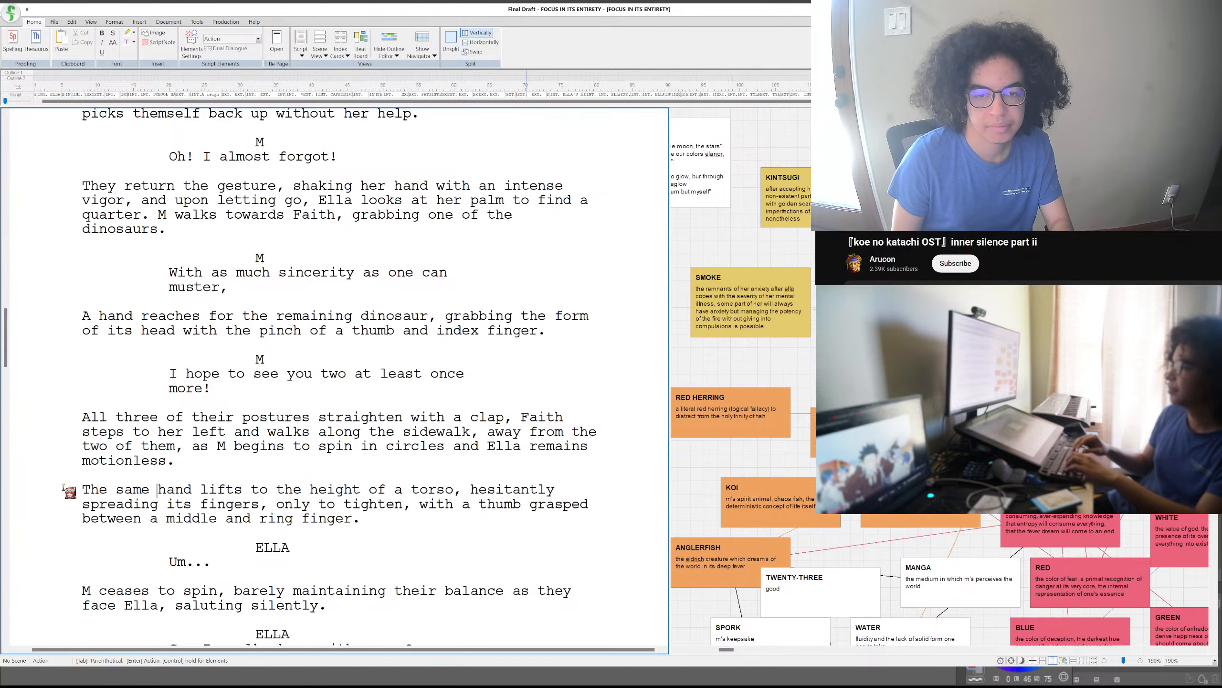
key("BackSpace")
key("BackSpace")
key("BackSpace")
key("BackSpace")
key("BackSpace")
key("BackSpace")
key("BackSpace")
key("BackSpace")
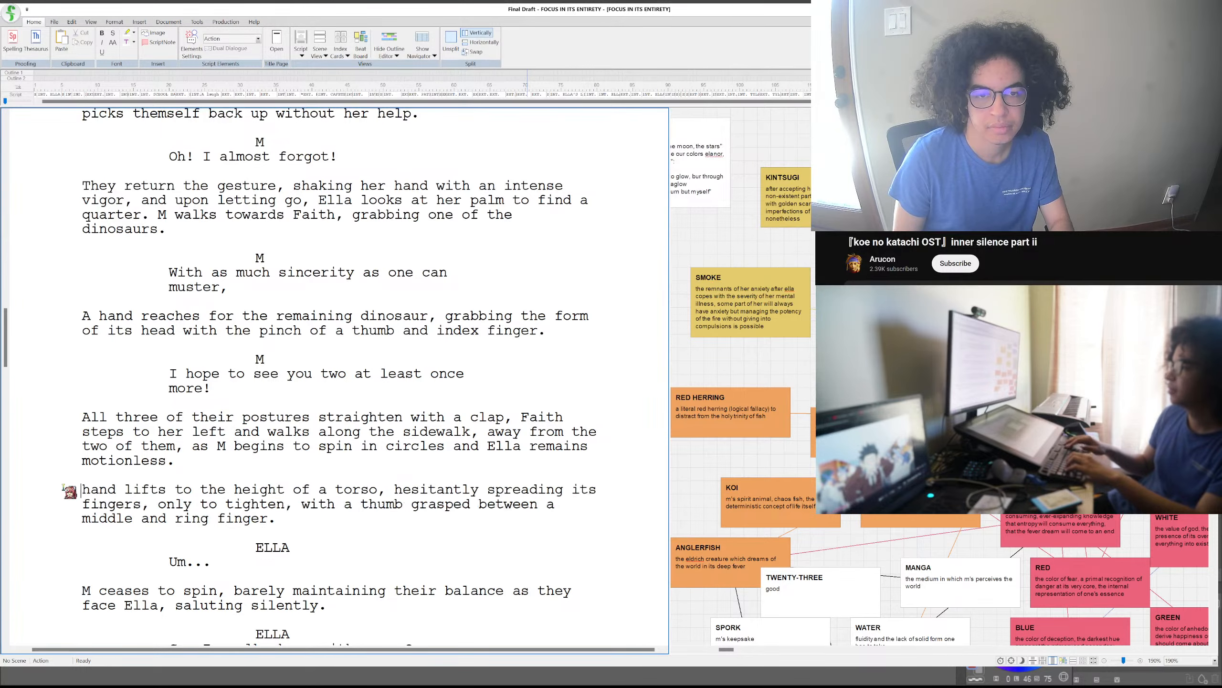
type("A")
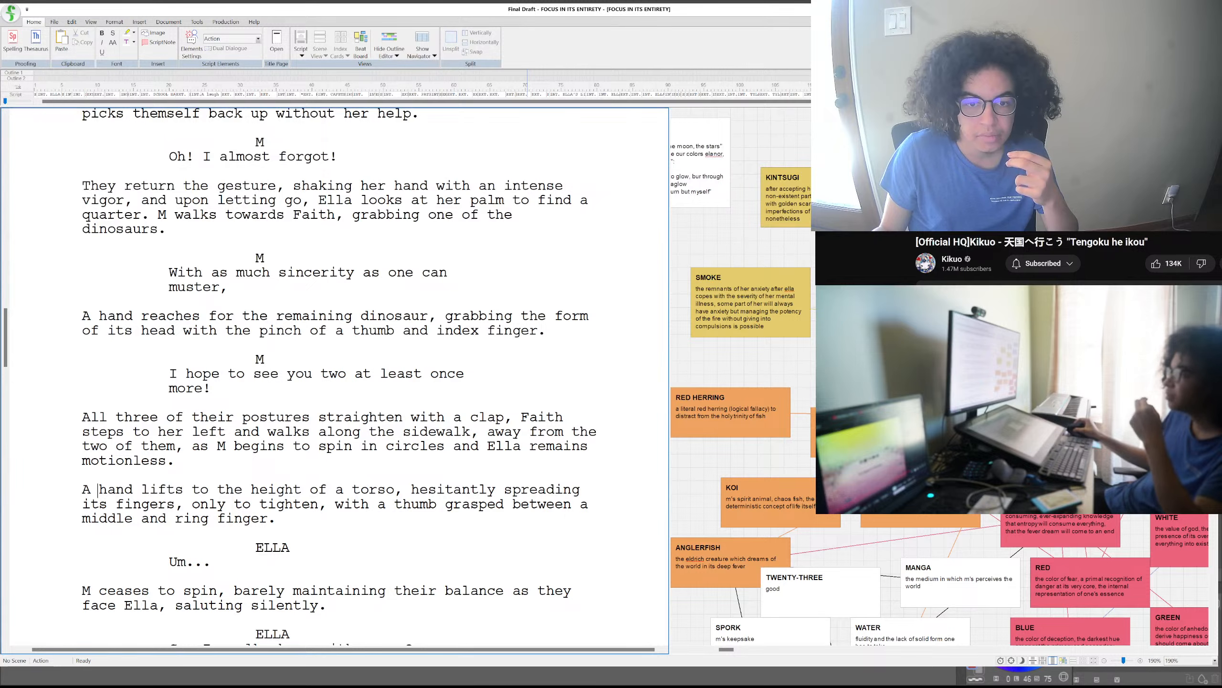
- Replace "left" with "side" in "Faith steps to her left" in the paragraph about the three straightening their postures
left_click_drag(223, 433, 192, 433)
type("side")
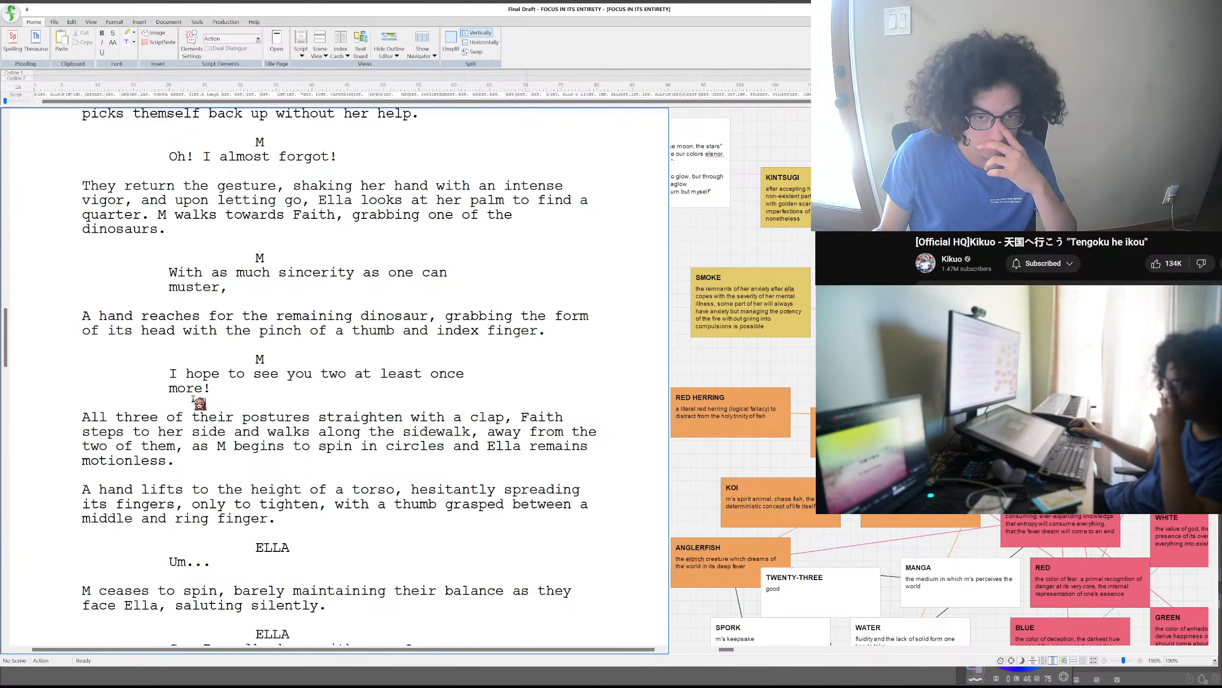
- Read on from the sidewalk farewell through the EXT. PARK - TWILIGHT scene to M reading Ella's letter aloud
scroll(195, 397, "down", 2)
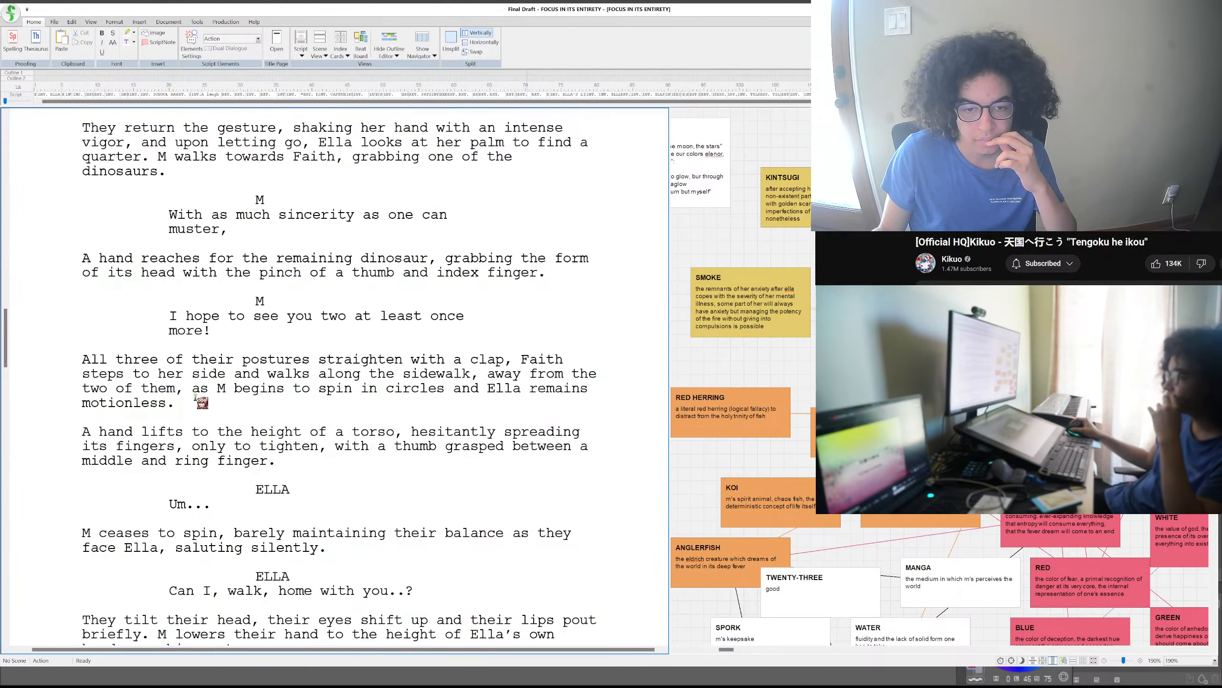
scroll(195, 397, "down", 2)
scroll(195, 397, "down", 10)
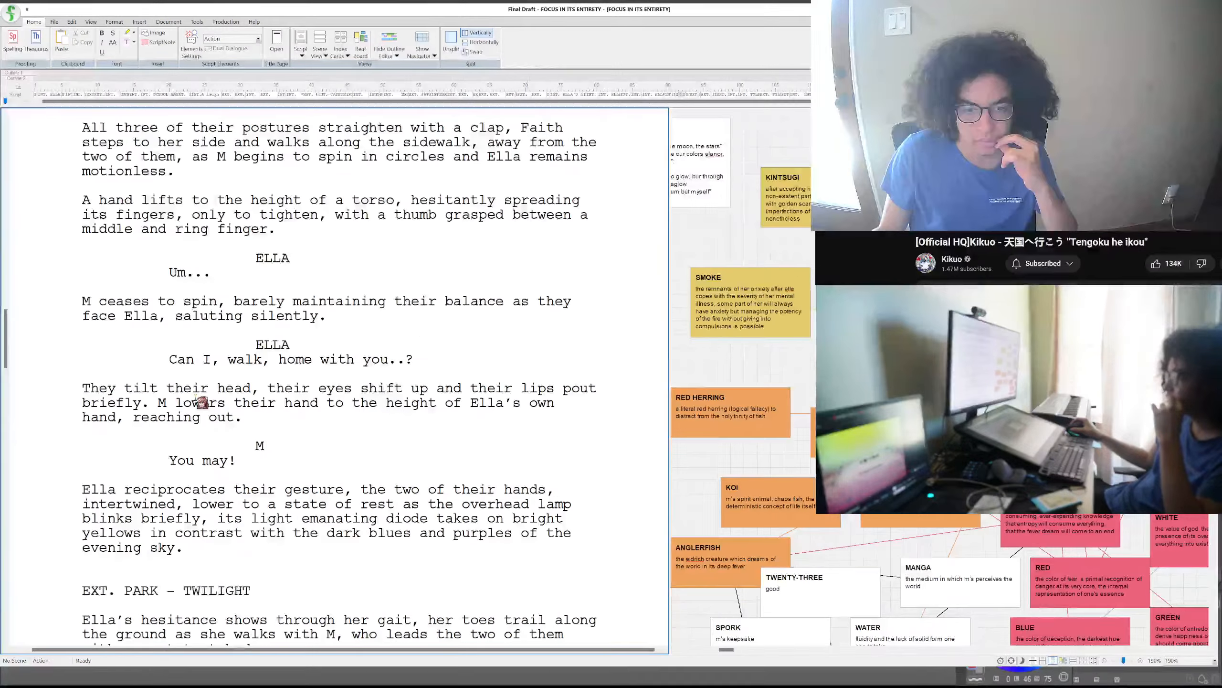
scroll(195, 397, "down", 4)
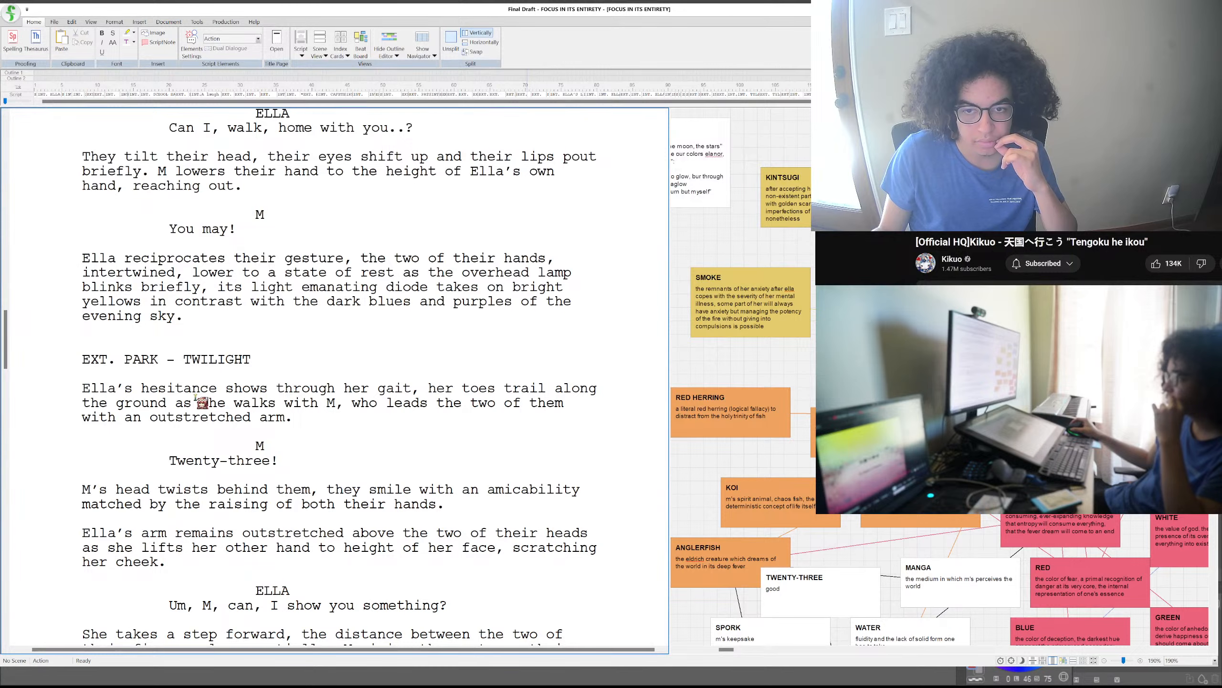
scroll(195, 398, "down", 8)
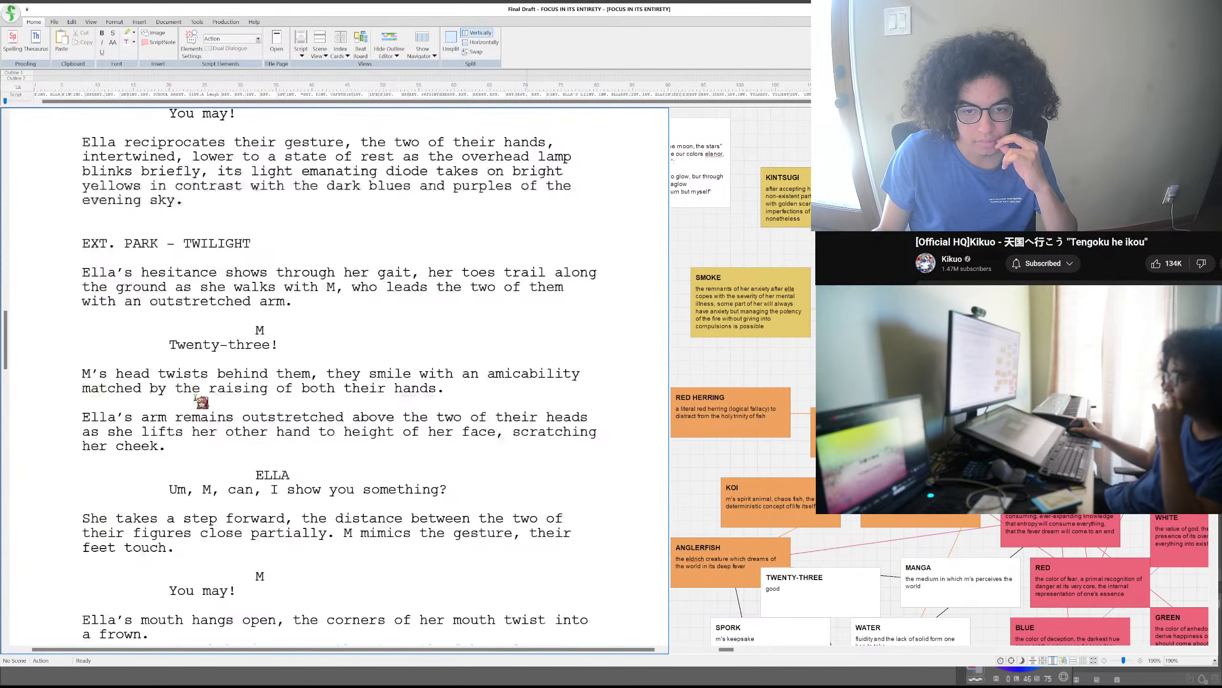
scroll(194, 397, "down", 4)
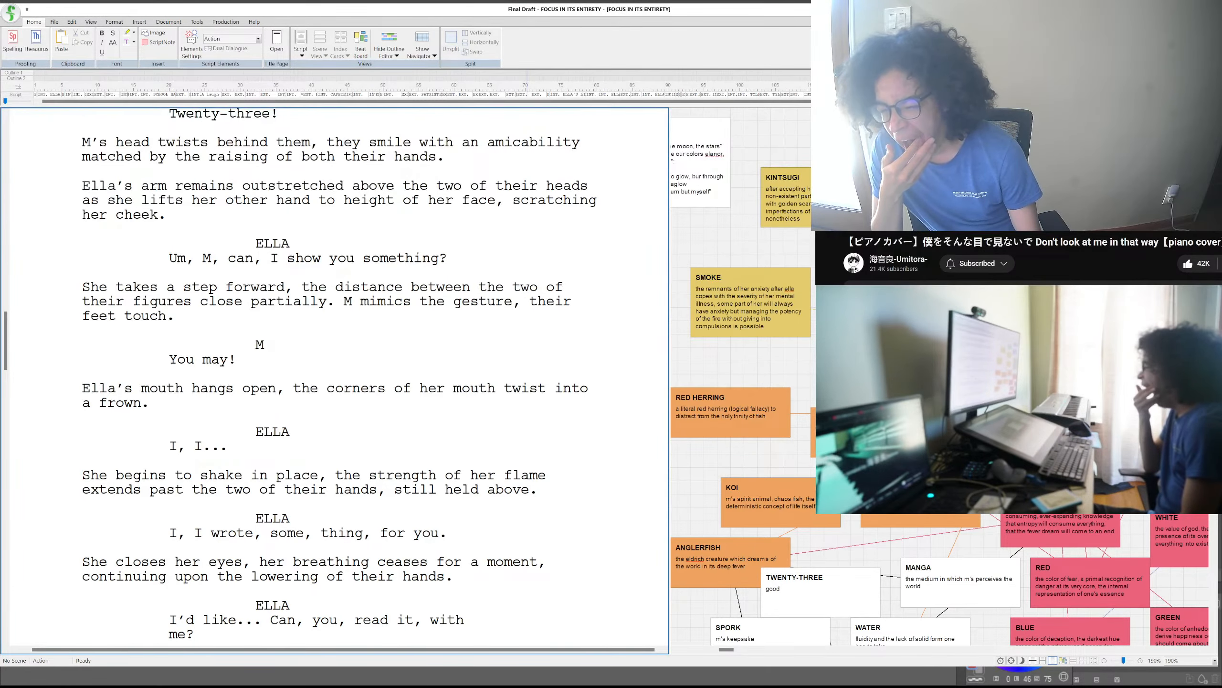
scroll(334, 375, "down", 4)
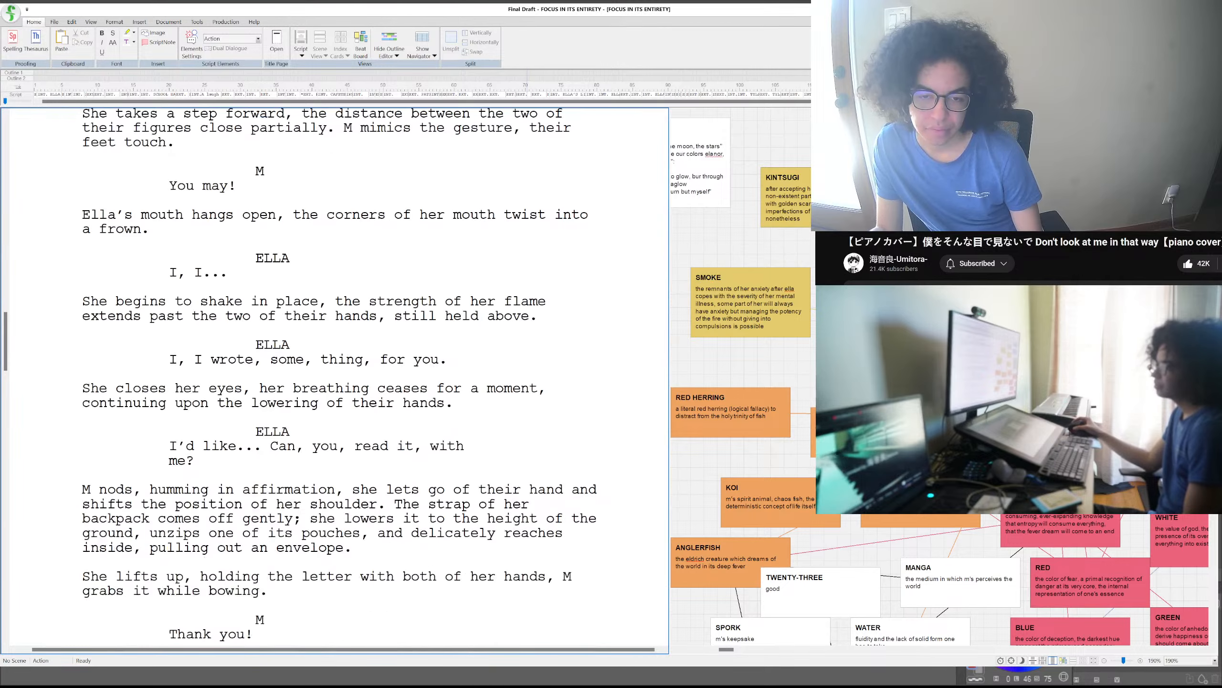
scroll(335, 375, "down", 3)
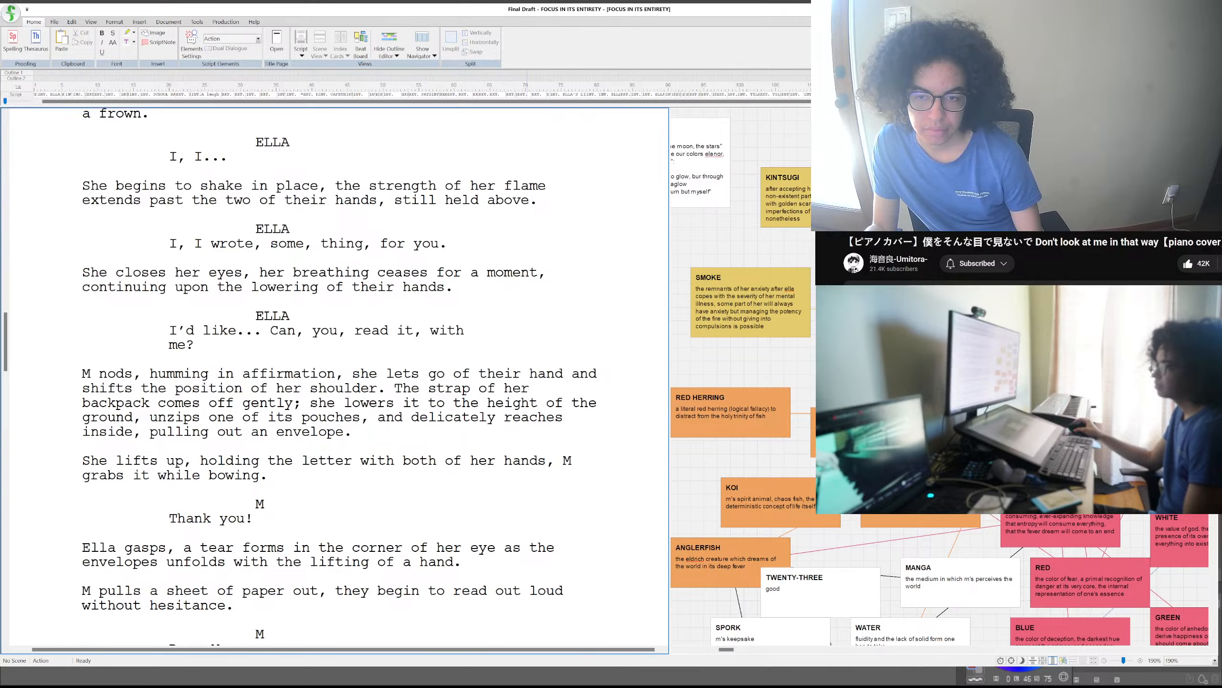
scroll(334, 376, "down", 3)
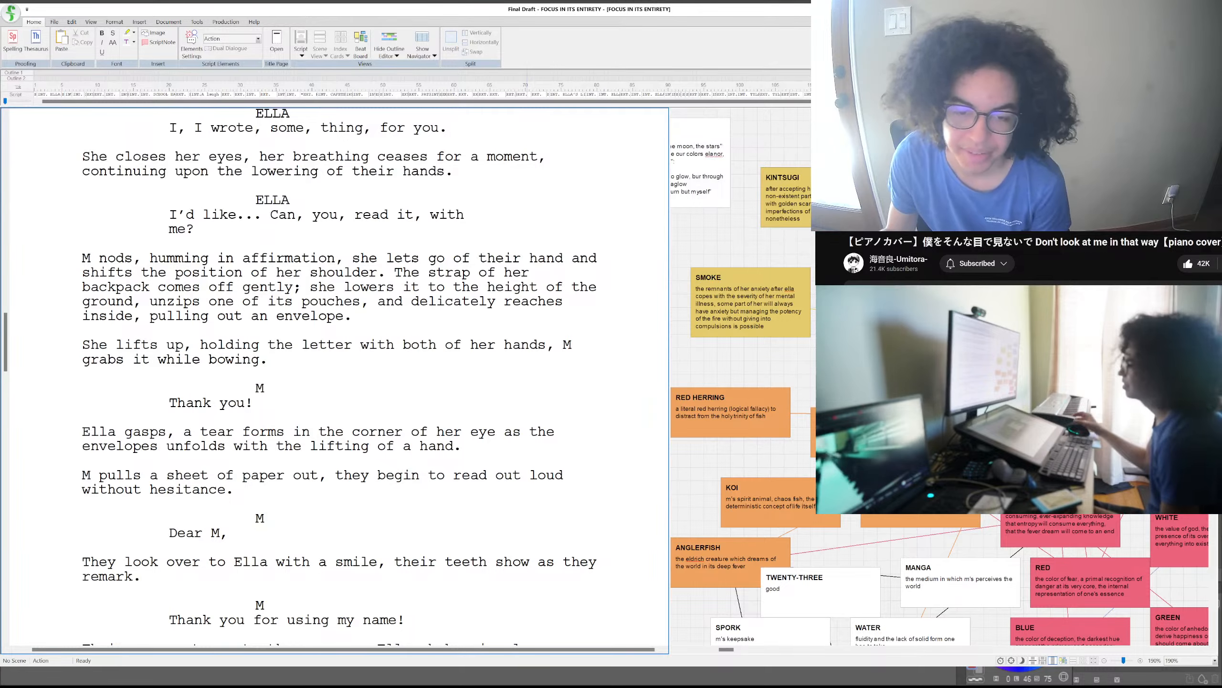
- Read on from M reading Ella's letter aloud through to the opening of the EXT. ELLA'S HOME - NIGHT scene
scroll(334, 376, "down", 1)
scroll(334, 375, "down", 2)
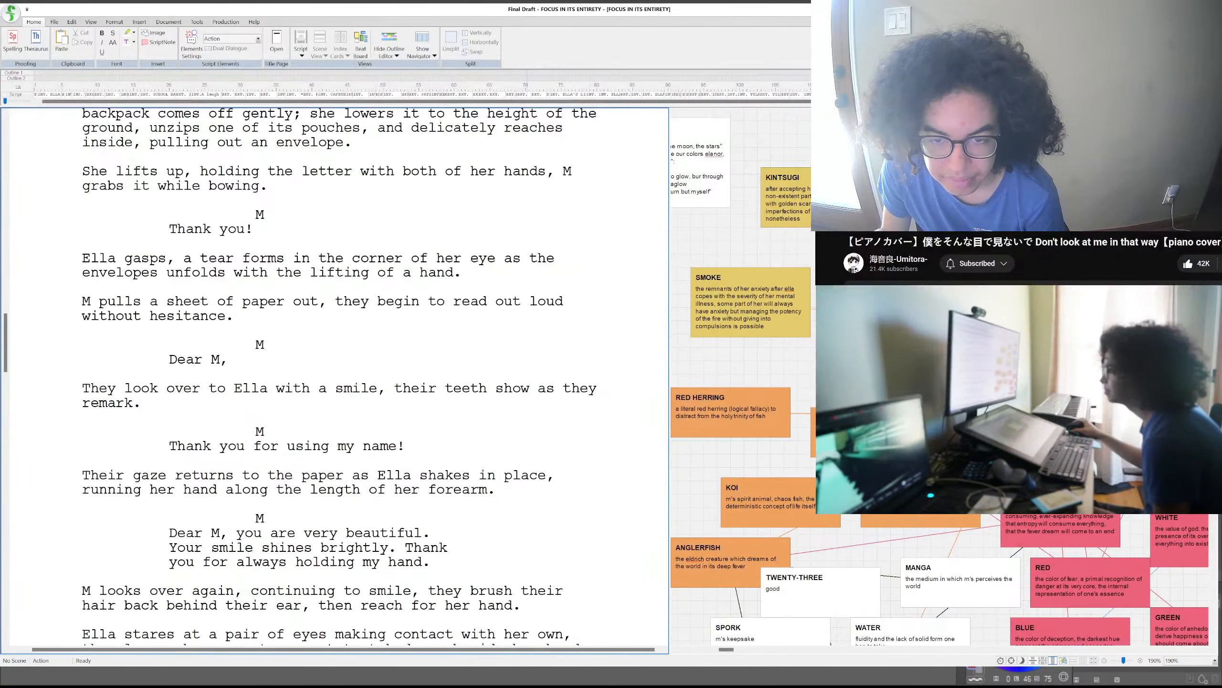
scroll(334, 376, "down", 2)
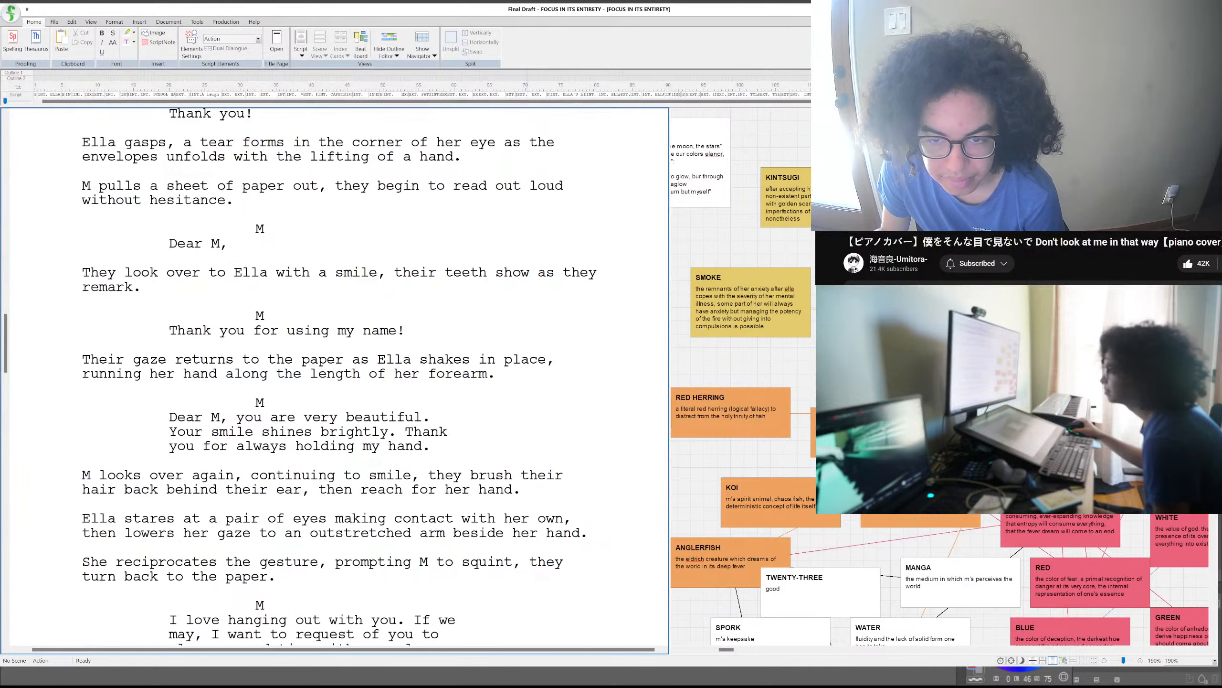
scroll(334, 376, "down", 1)
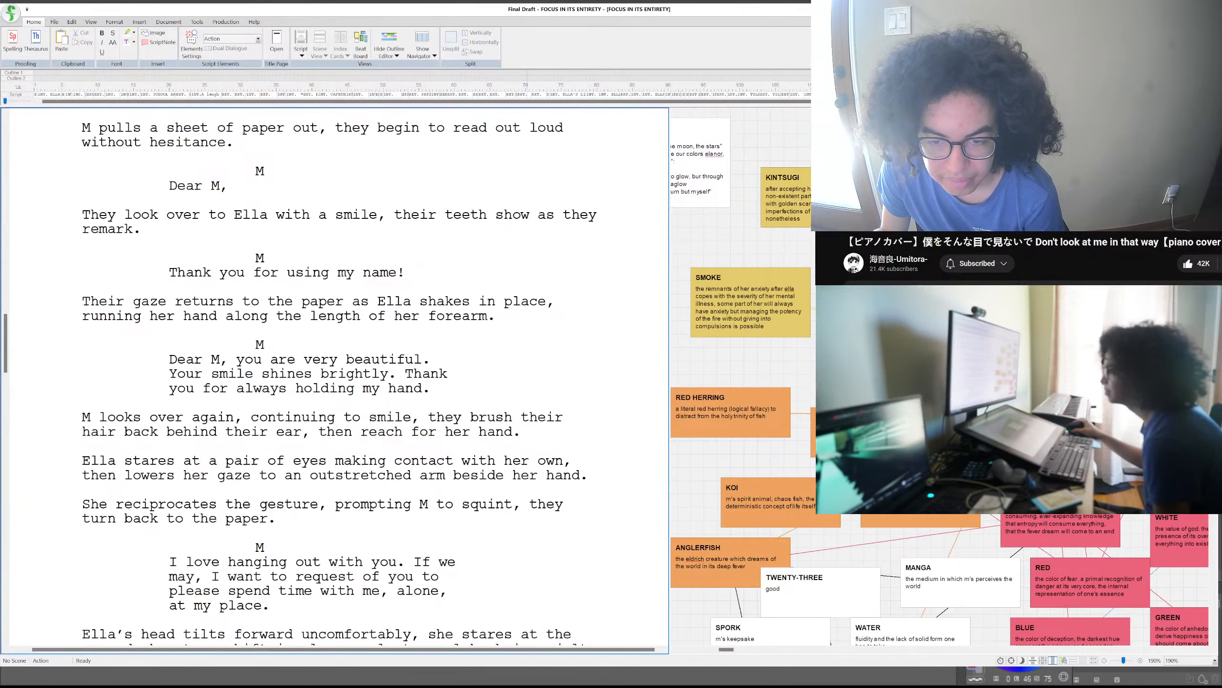
scroll(334, 376, "down", 6)
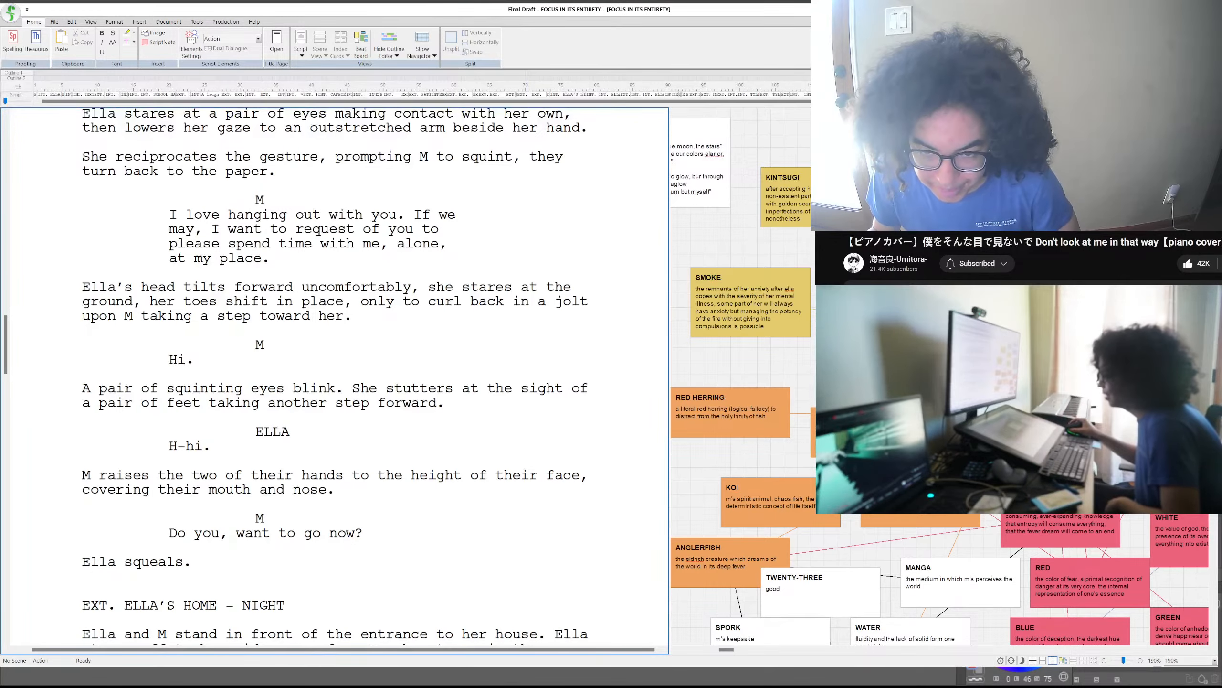
scroll(334, 375, "down", 3)
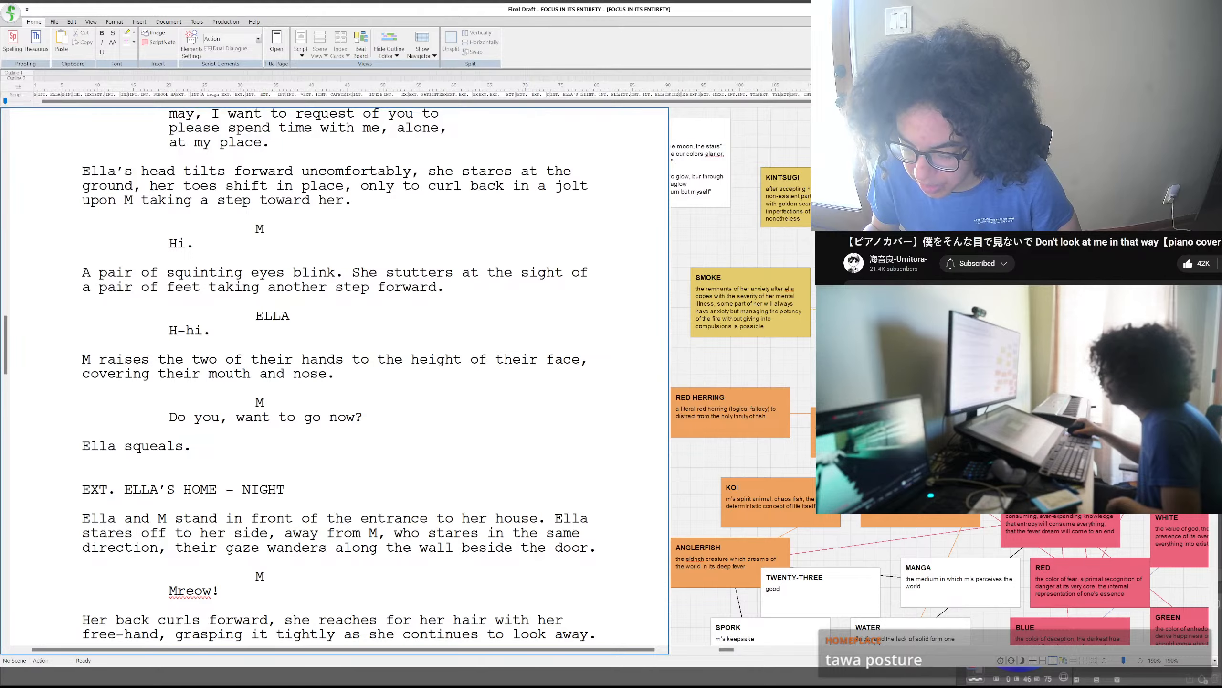
- Switch to Blender and add a 2 m cube to the edited mesh at the 3D cursor
key("alt+Tab")
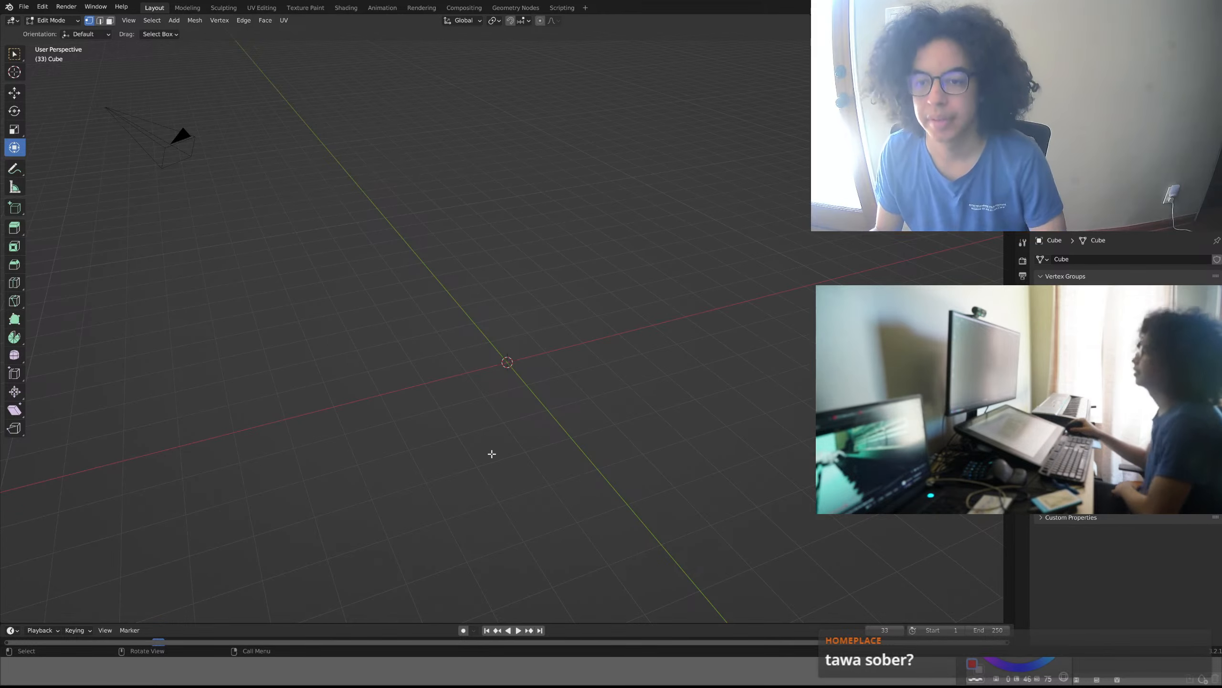
middle_click_drag(491, 453, 526, 458)
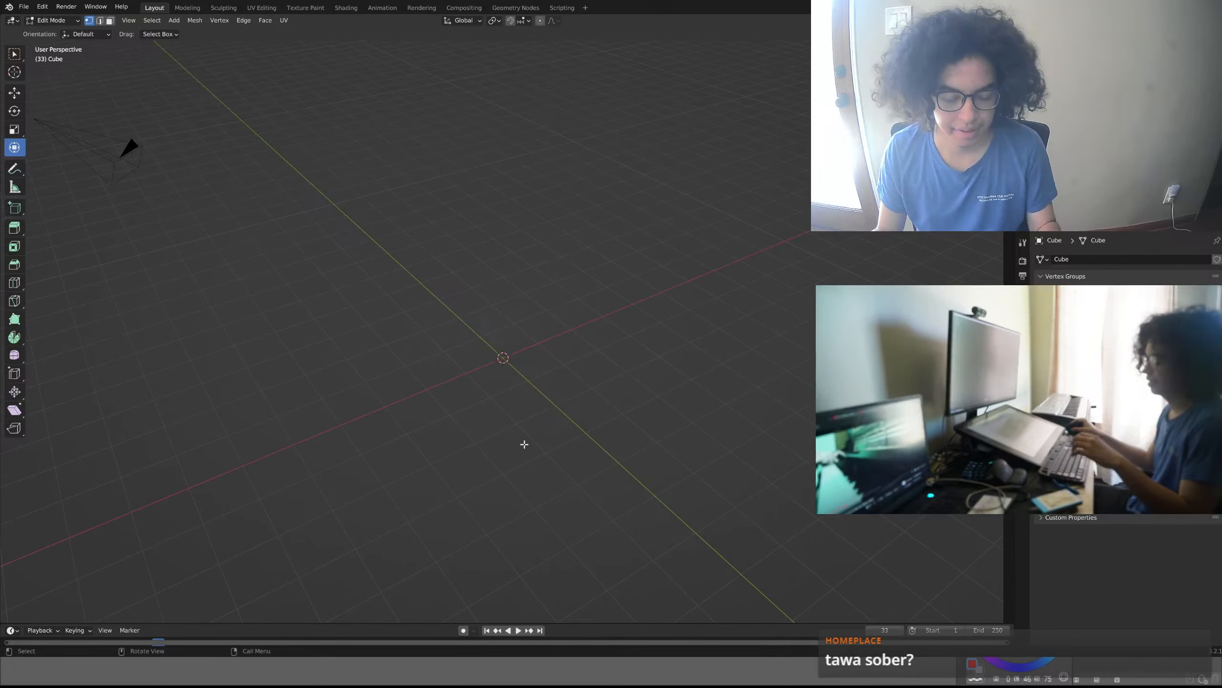
key("shift+a")
left_click(524, 444)
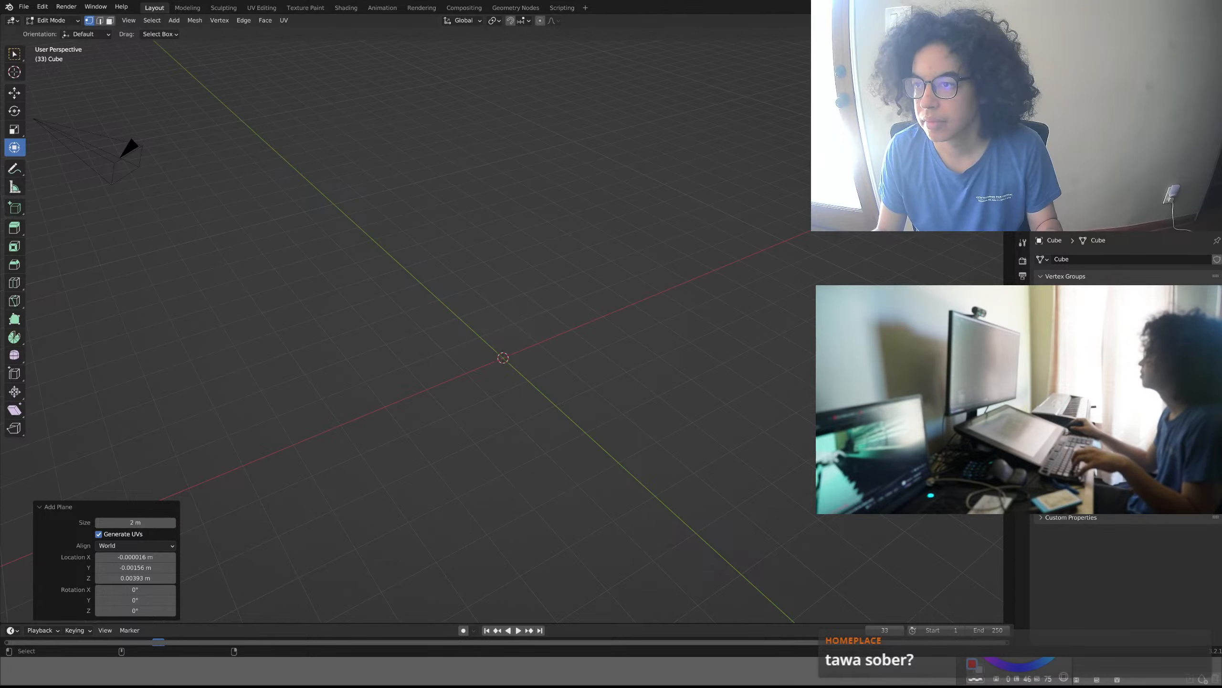
key("ctrl+z")
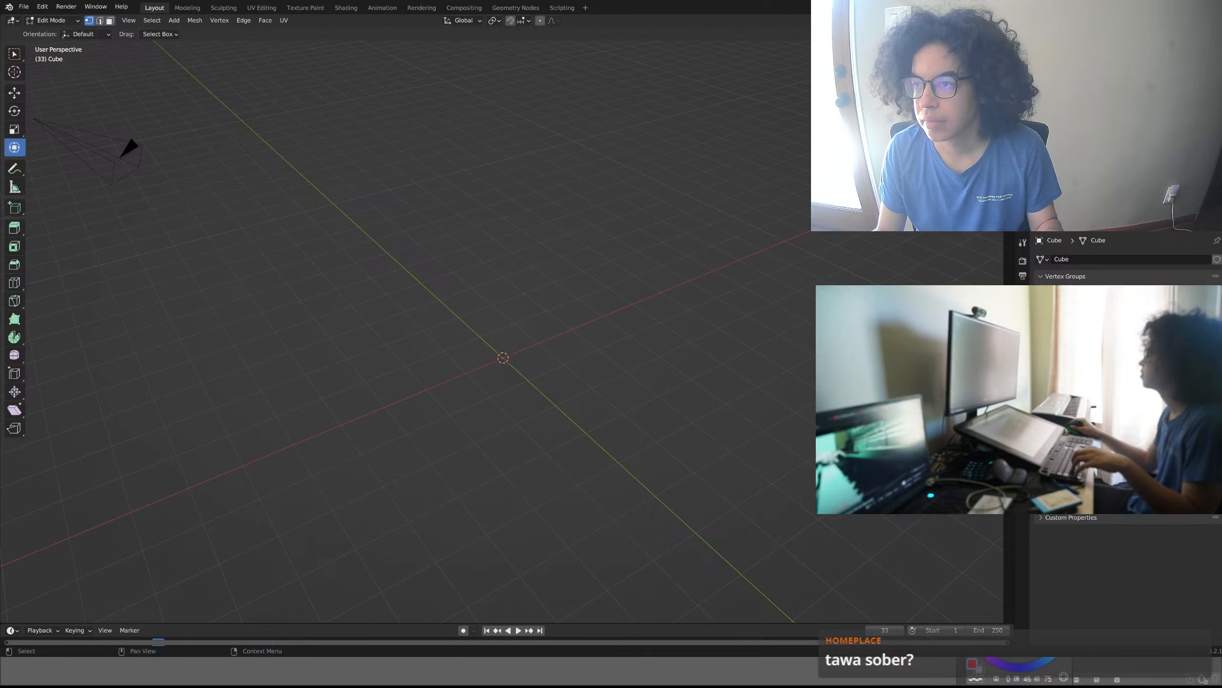
key("shift+a")
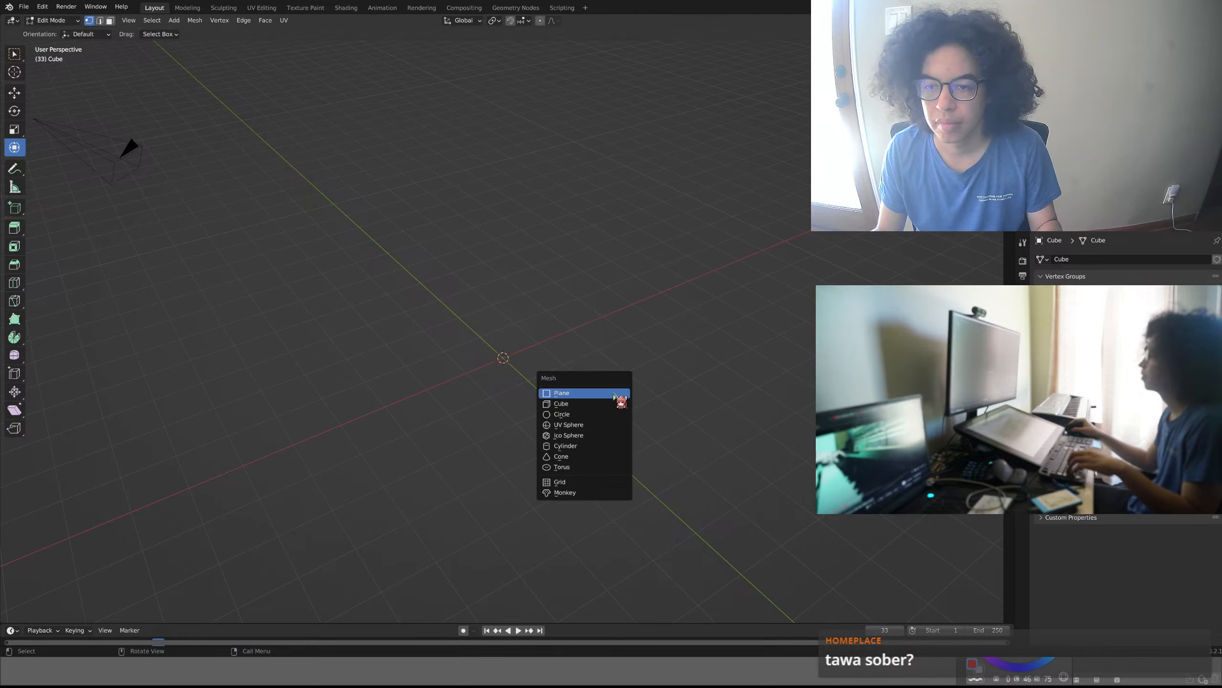
left_click(605, 402)
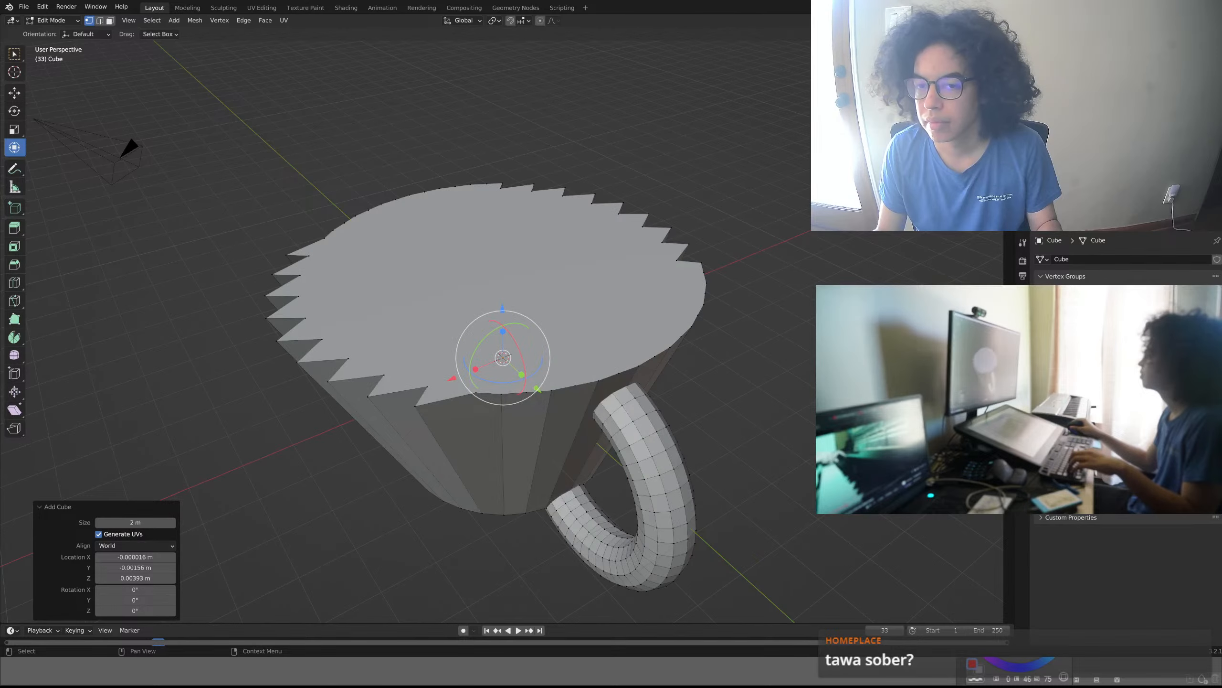
- Deselect the mesh and add another 2 m cube at the 3D cursor
left_click(688, 347)
left_click(635, 362)
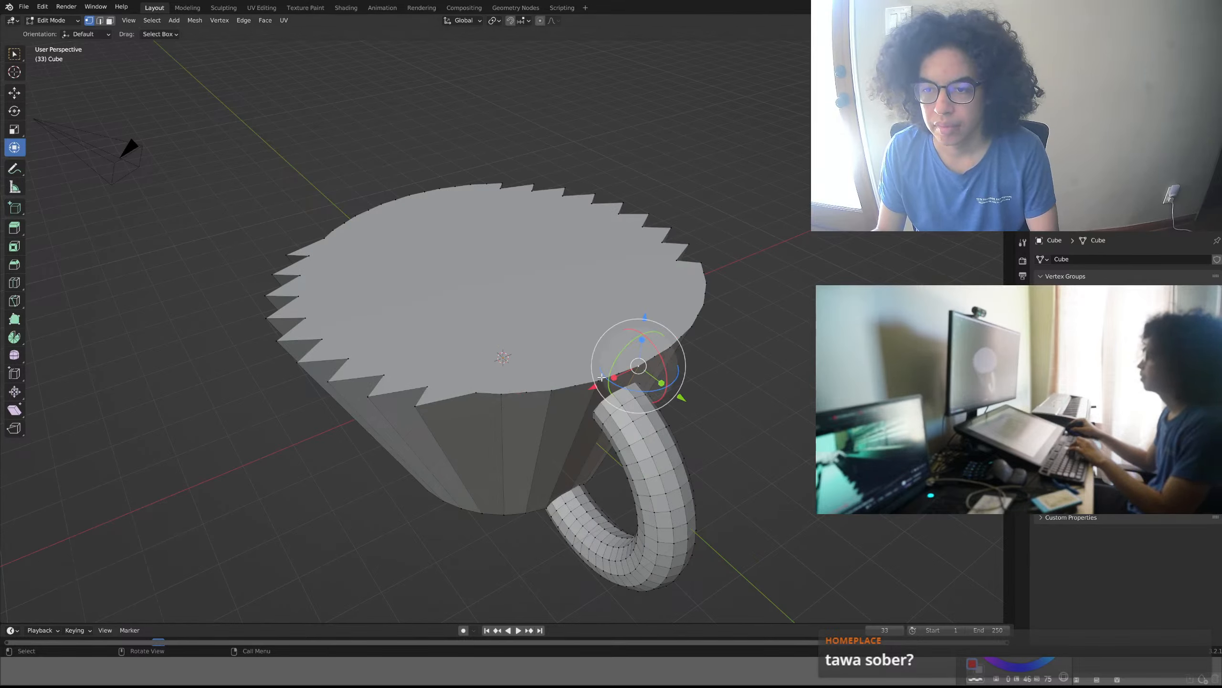
left_click(598, 345)
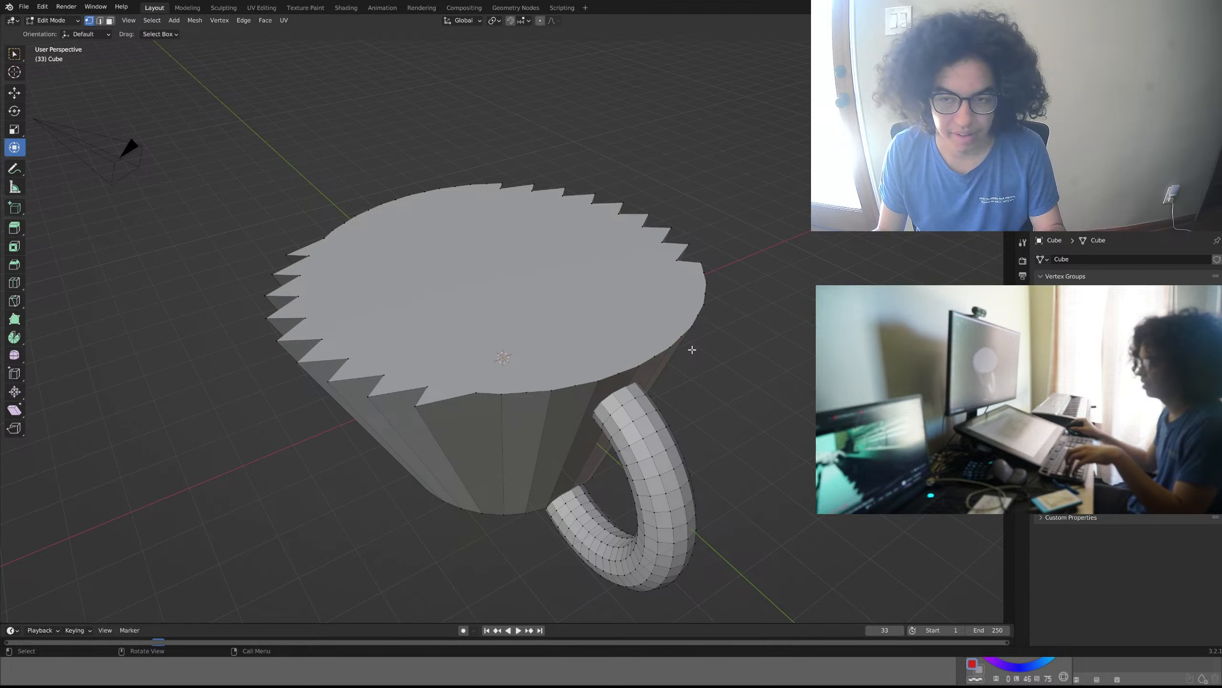
key("shift+a")
left_click(753, 354)
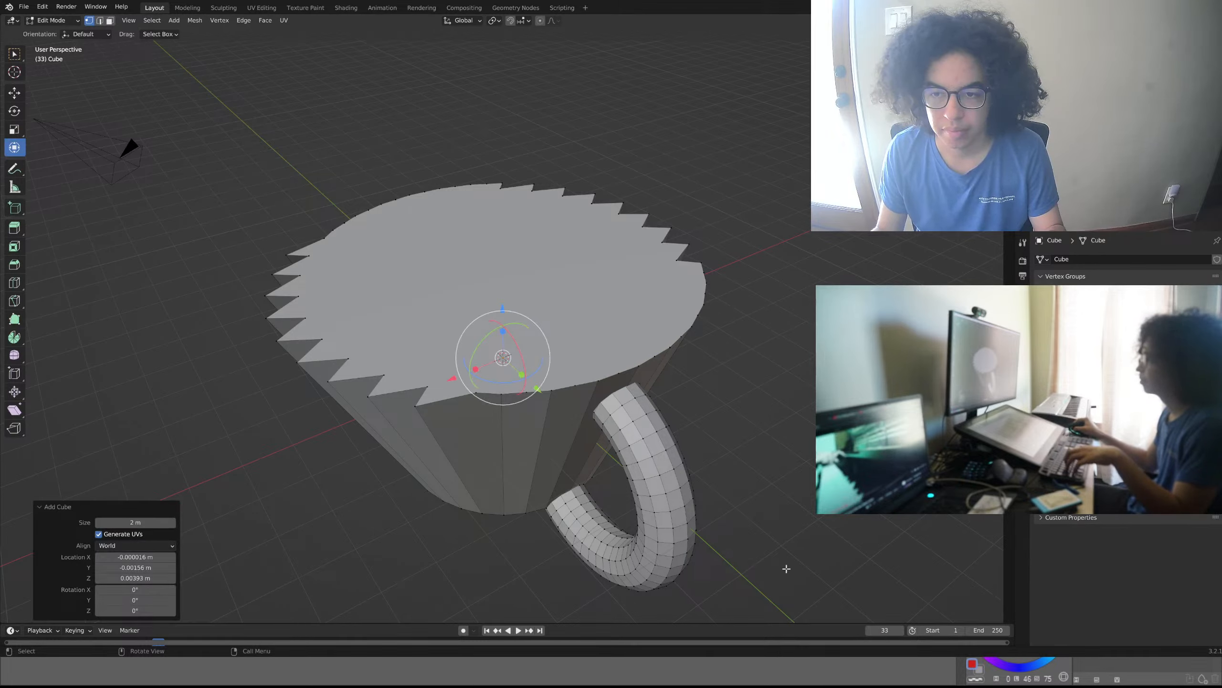
- Delete the vertices of the large cup-shaped body with its curved handle
left_click_drag(760, 583, 268, 173)
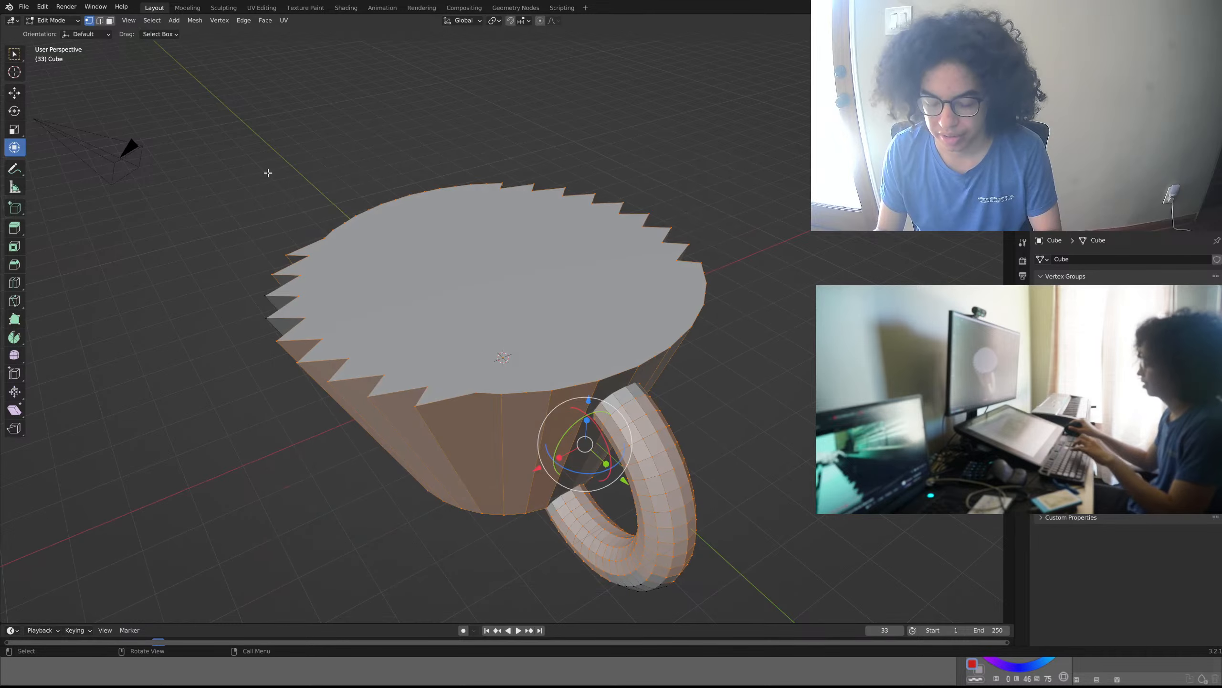
key("x")
- Delete the vertices of the large torus-shaped ring in front of the cube
key("x")
left_click(313, 166)
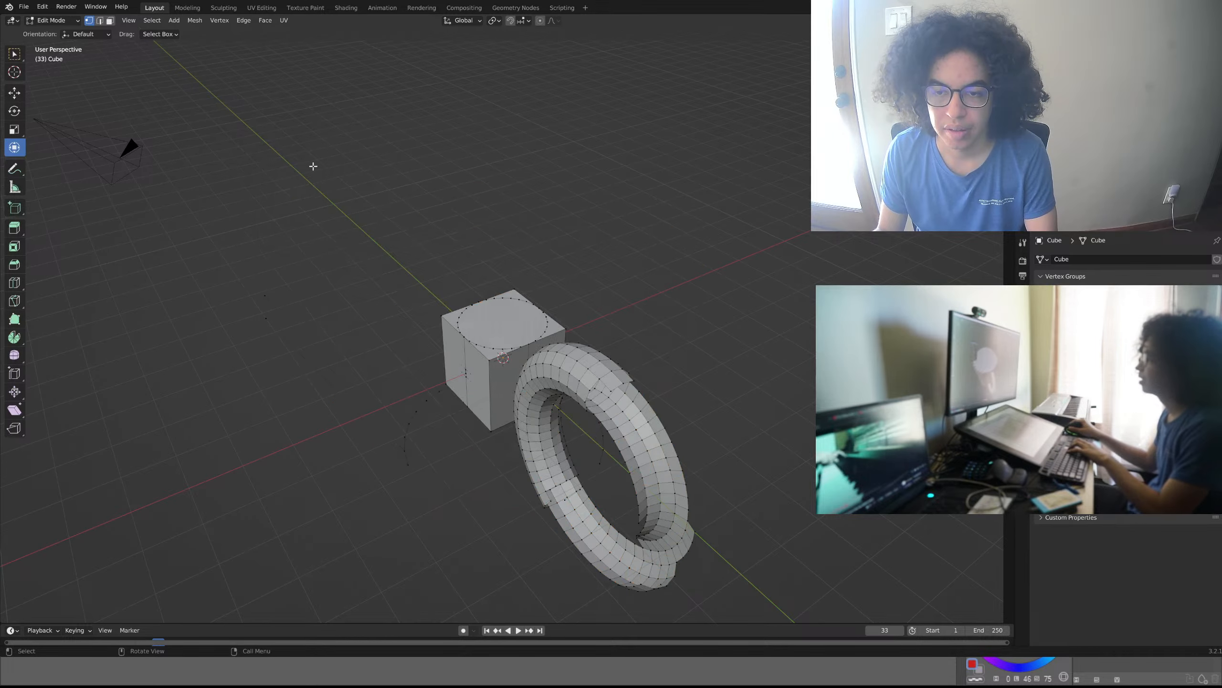
left_click_drag(665, 308, 491, 596)
key("x")
left_click(613, 245)
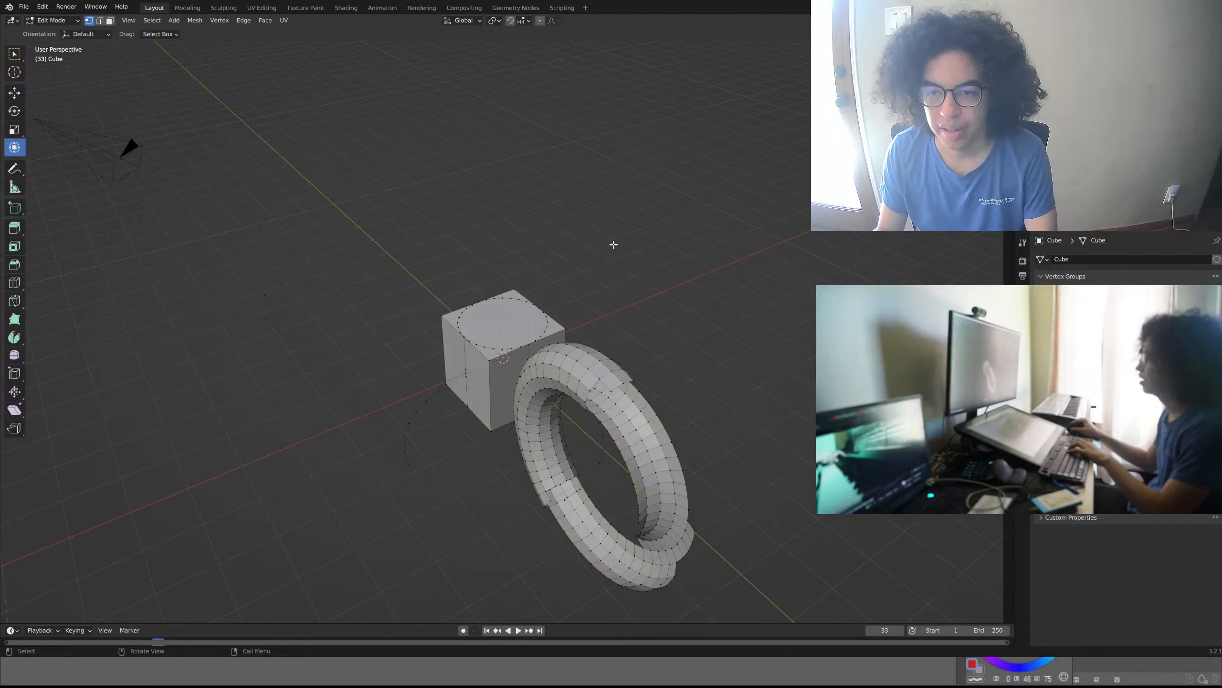
left_click_drag(713, 308, 266, 623)
key("x")
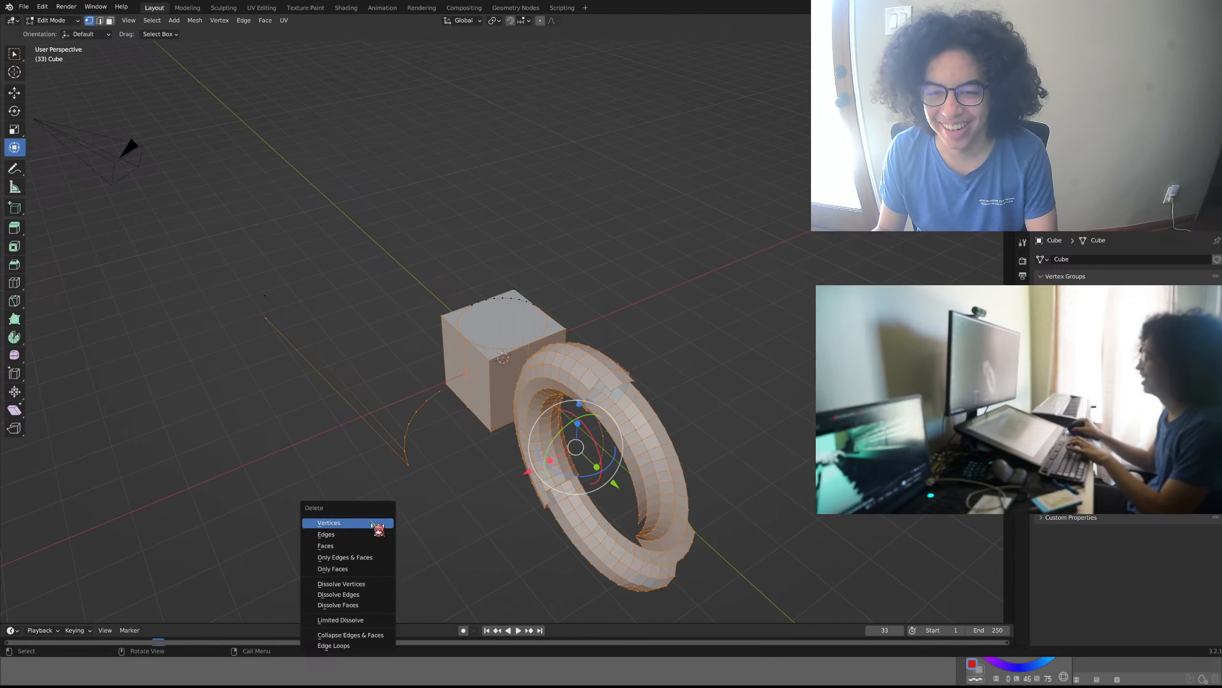
left_click(372, 520)
- Delete the leftover ring fragments together with the cube's vertices
left_click_drag(644, 330, 330, 503)
key("x")
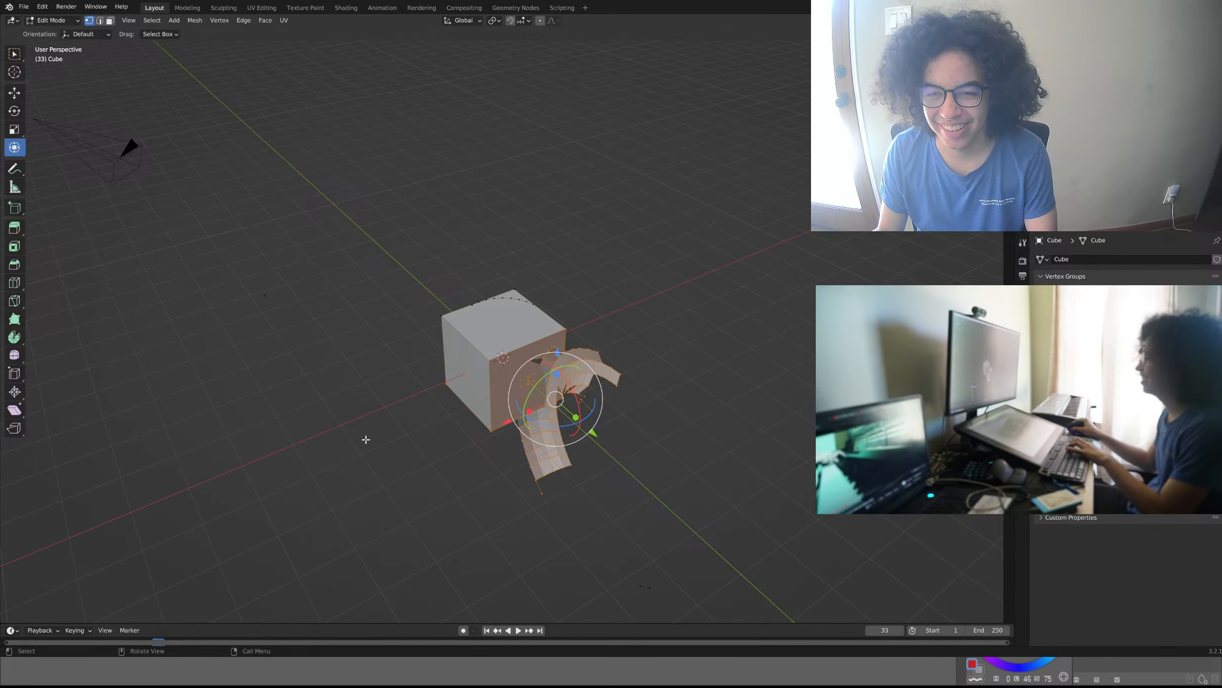
key("x")
left_click(317, 477)
left_click_drag(577, 295, 362, 453)
key("x")
left_click(357, 445)
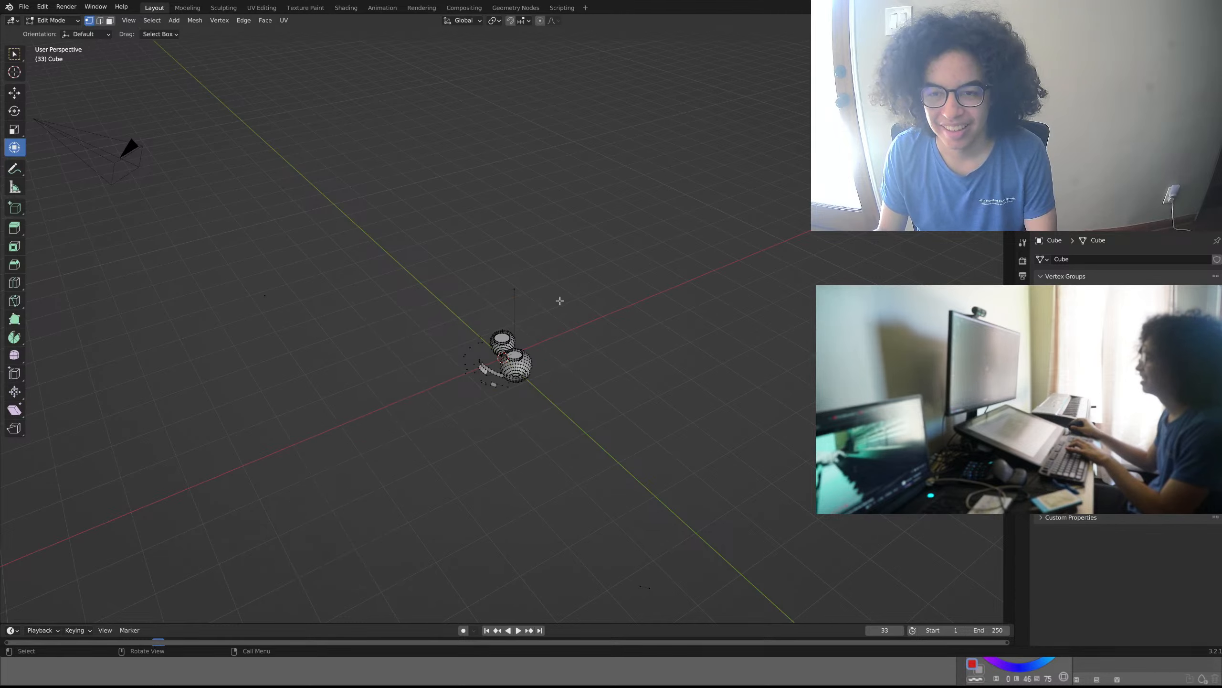
- Delete the small spheres and every remaining vertex of the mesh, and save the Blender file
left_click_drag(560, 301, 362, 491)
key("x")
left_click(339, 498)
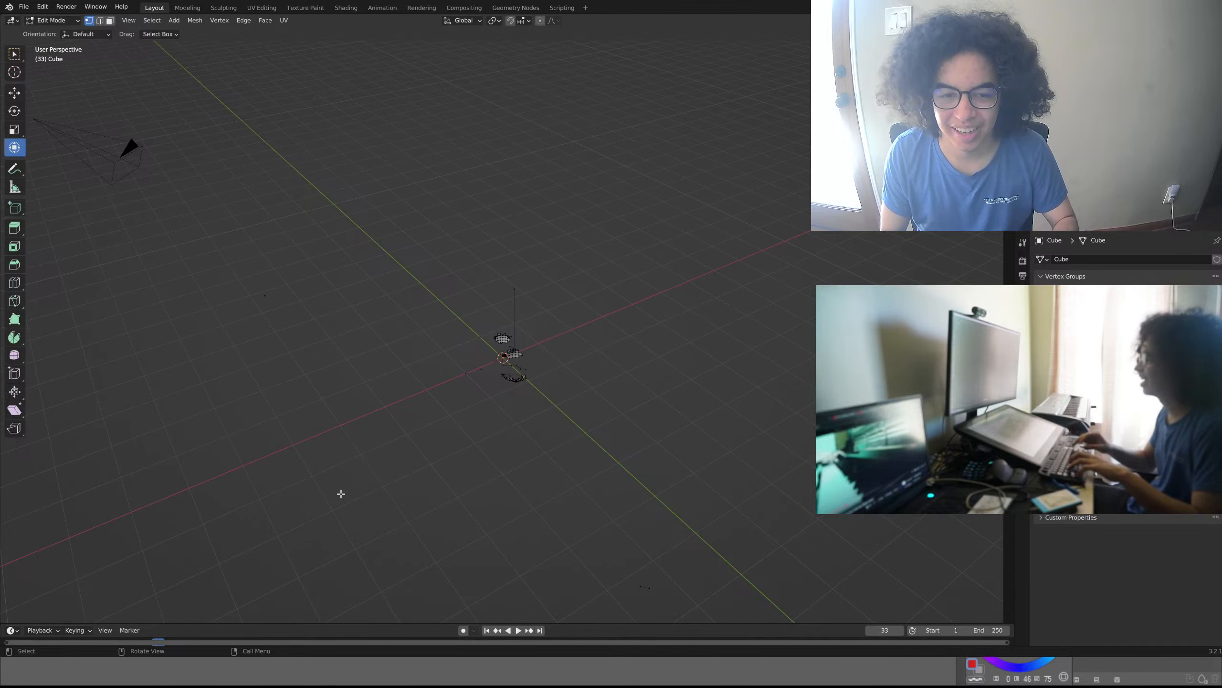
key("a")
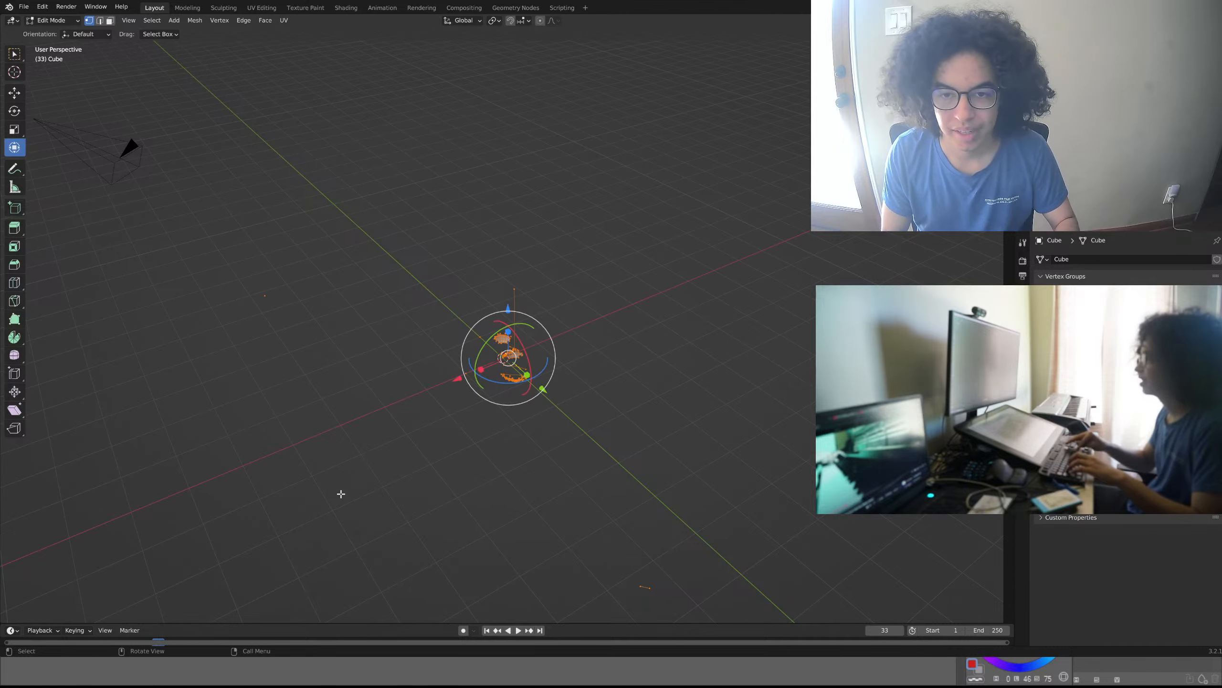
key("x")
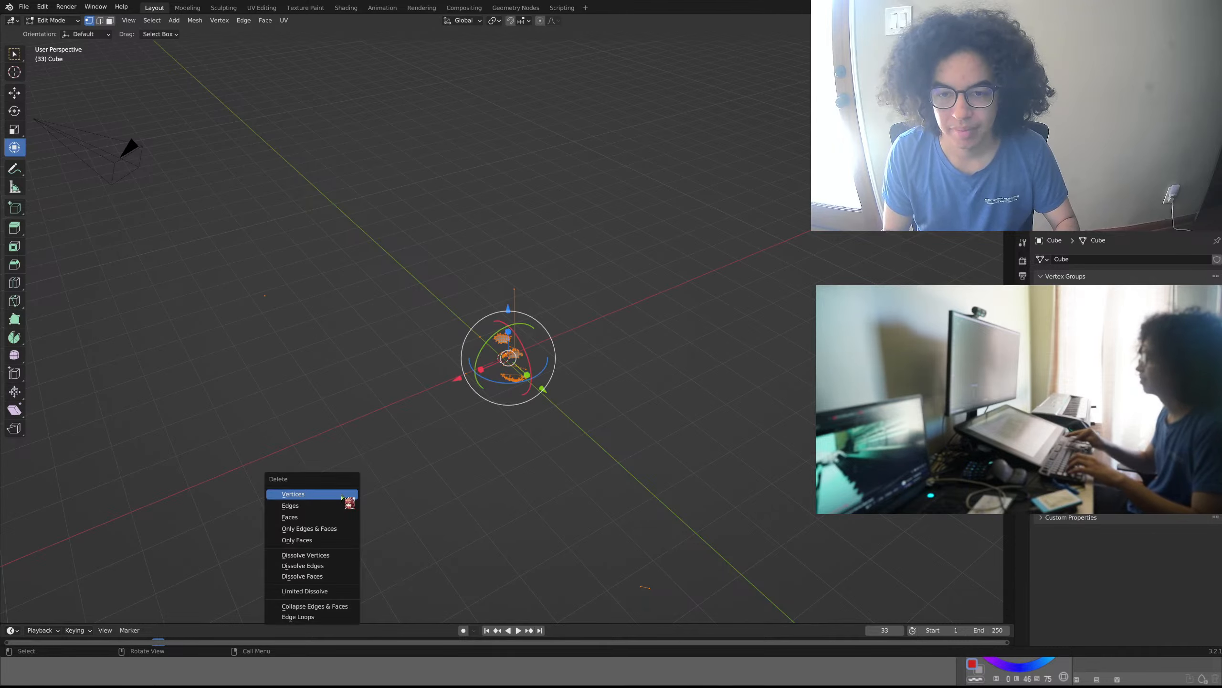
left_click(340, 494)
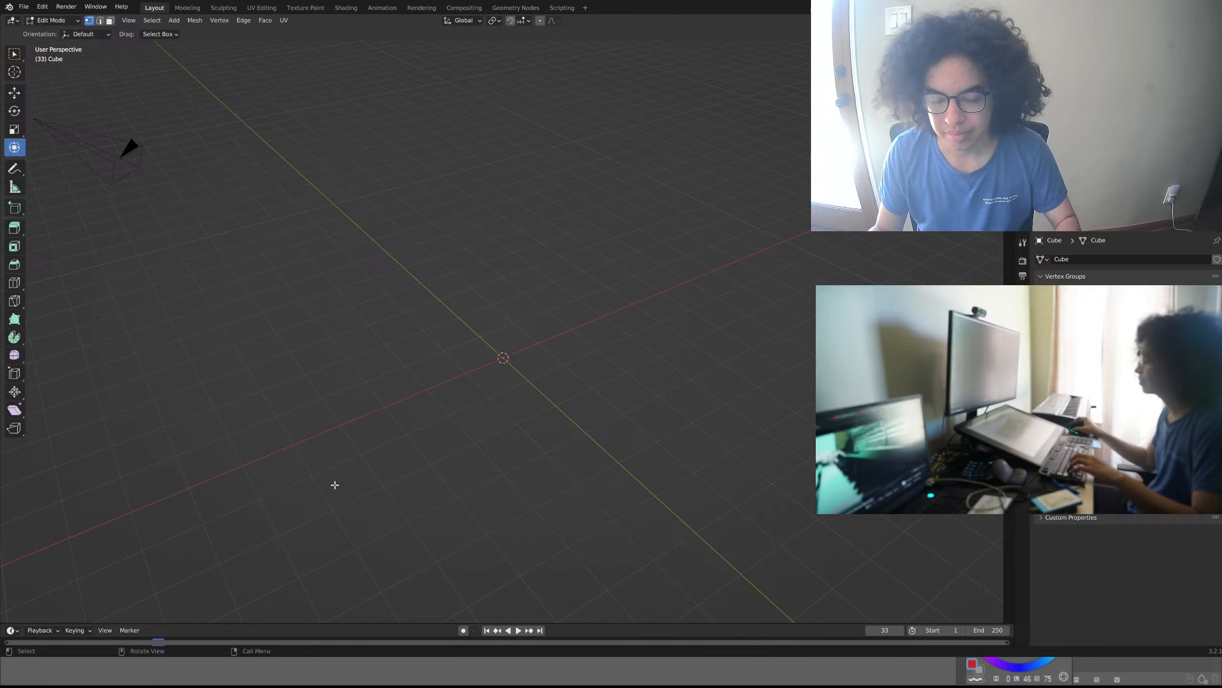
key("ctrl+s")
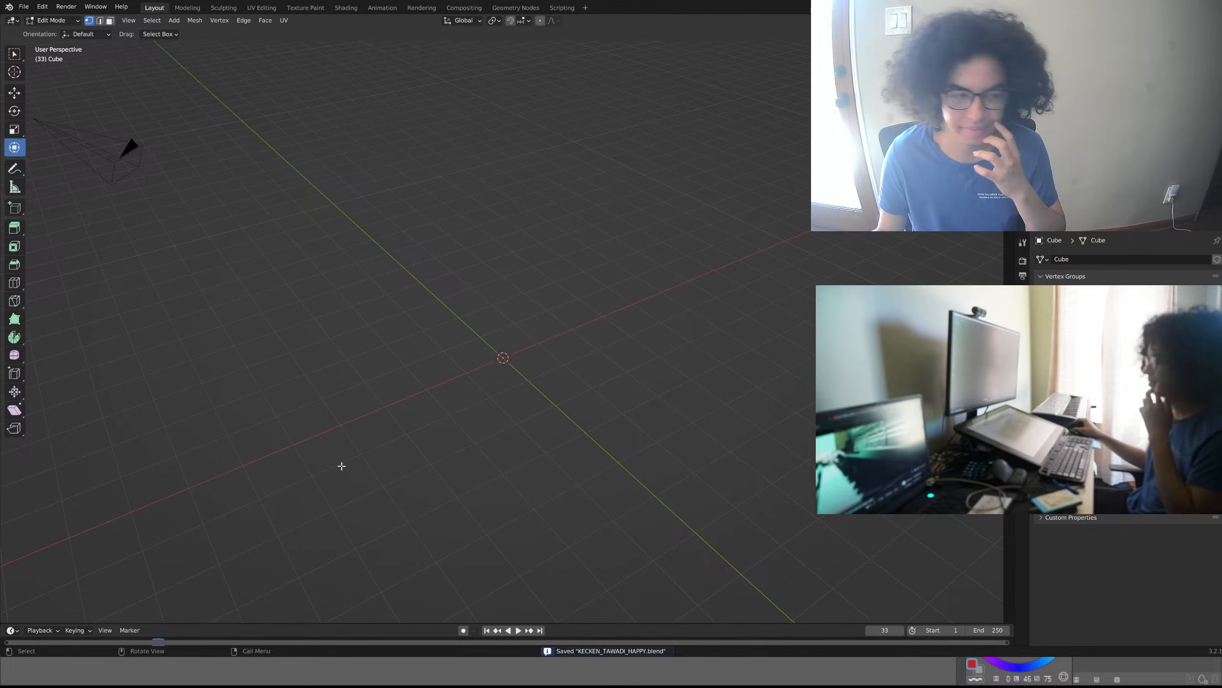
- Add a cube to the empty mesh at the 3D cursor and inspect it from several angles
middle_click_drag(348, 457, 527, 428)
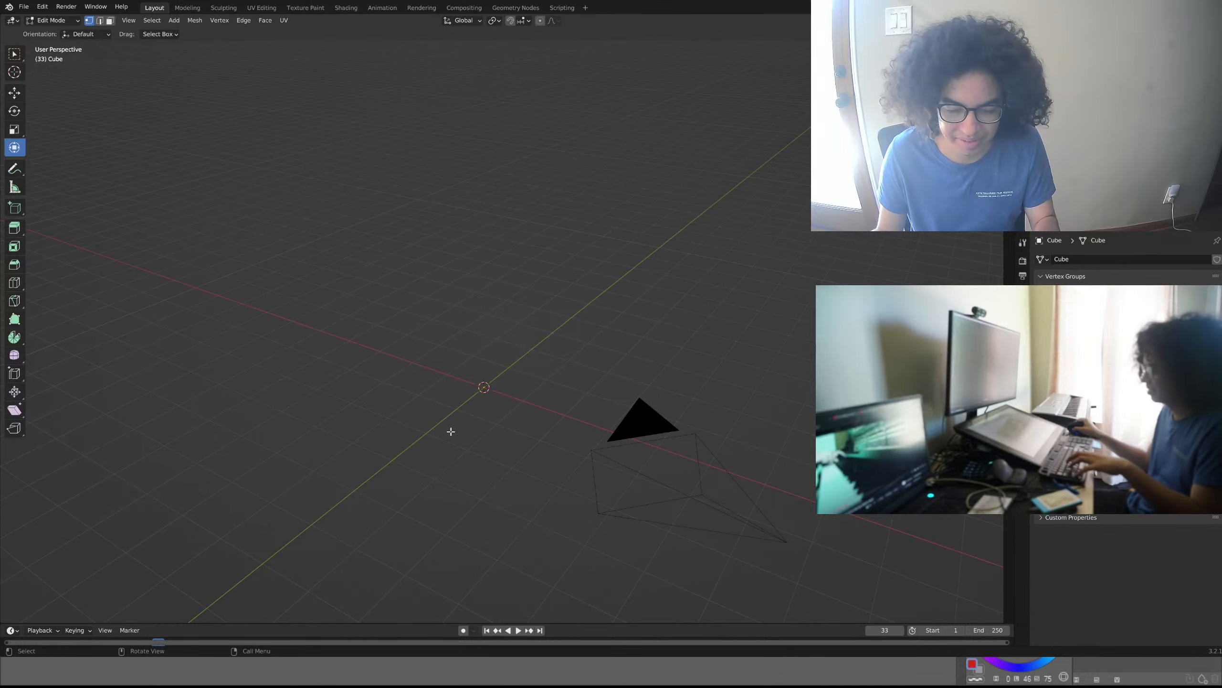
middle_click_drag(449, 428, 508, 416)
key("shift+a")
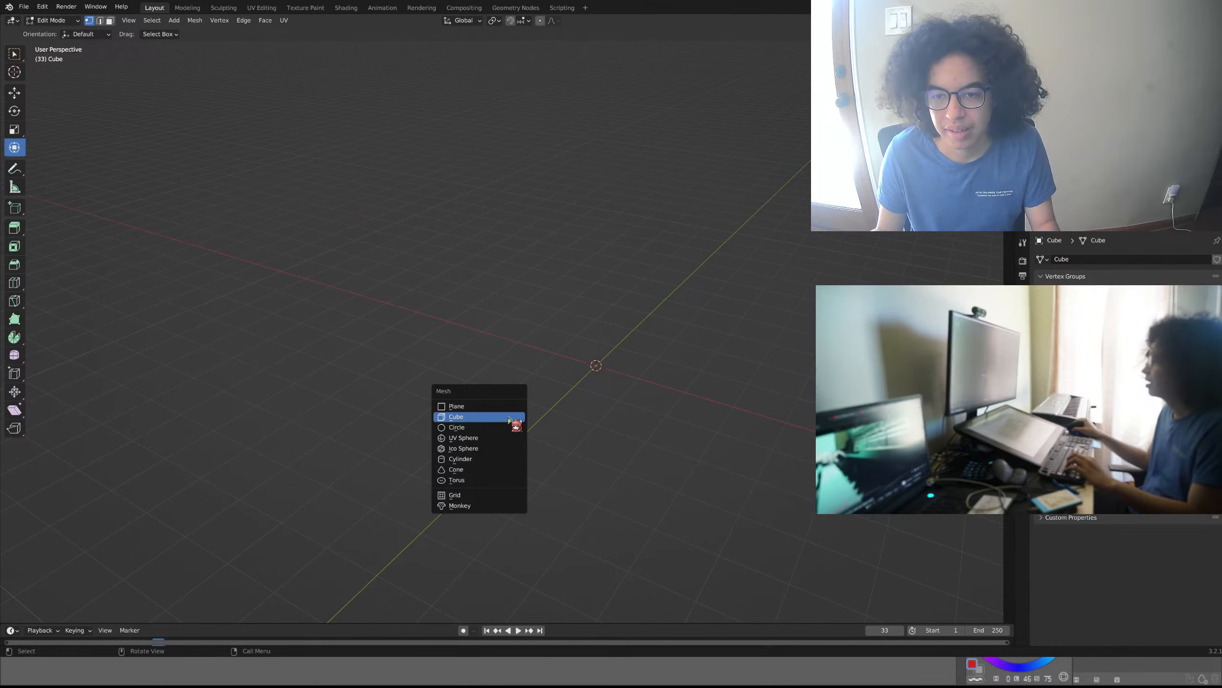
left_click(508, 414)
middle_click_drag(604, 405, 500, 407)
left_click(653, 418)
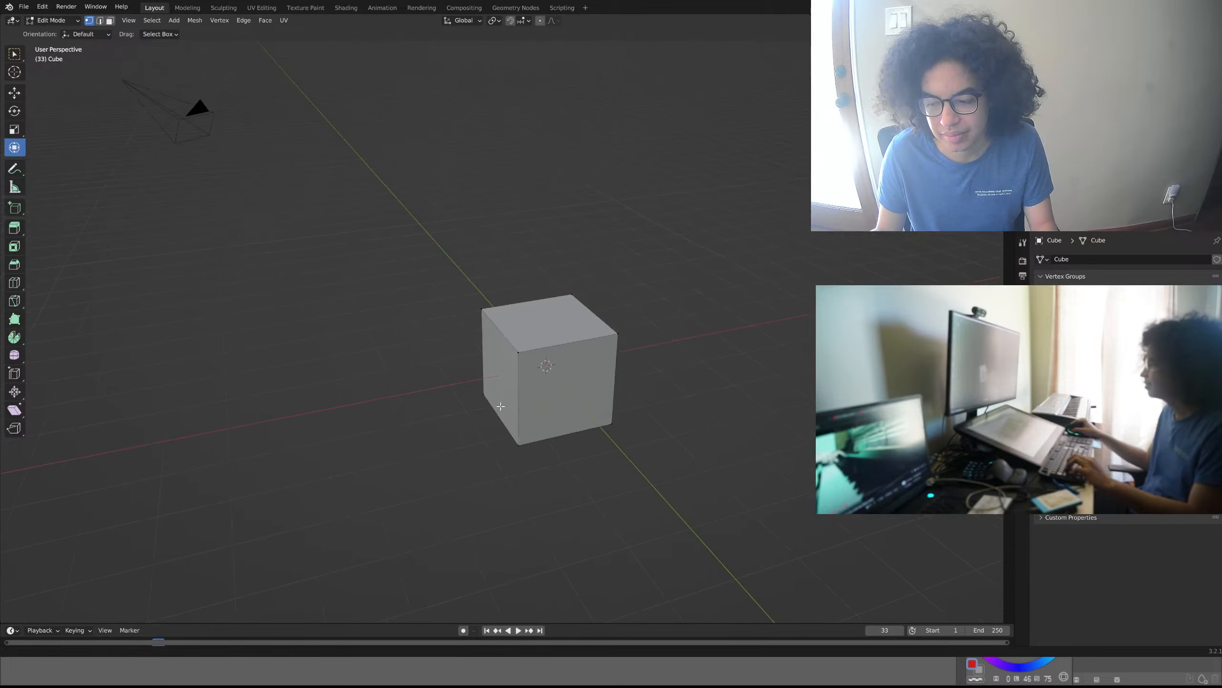
scroll(500, 407, "up", 5)
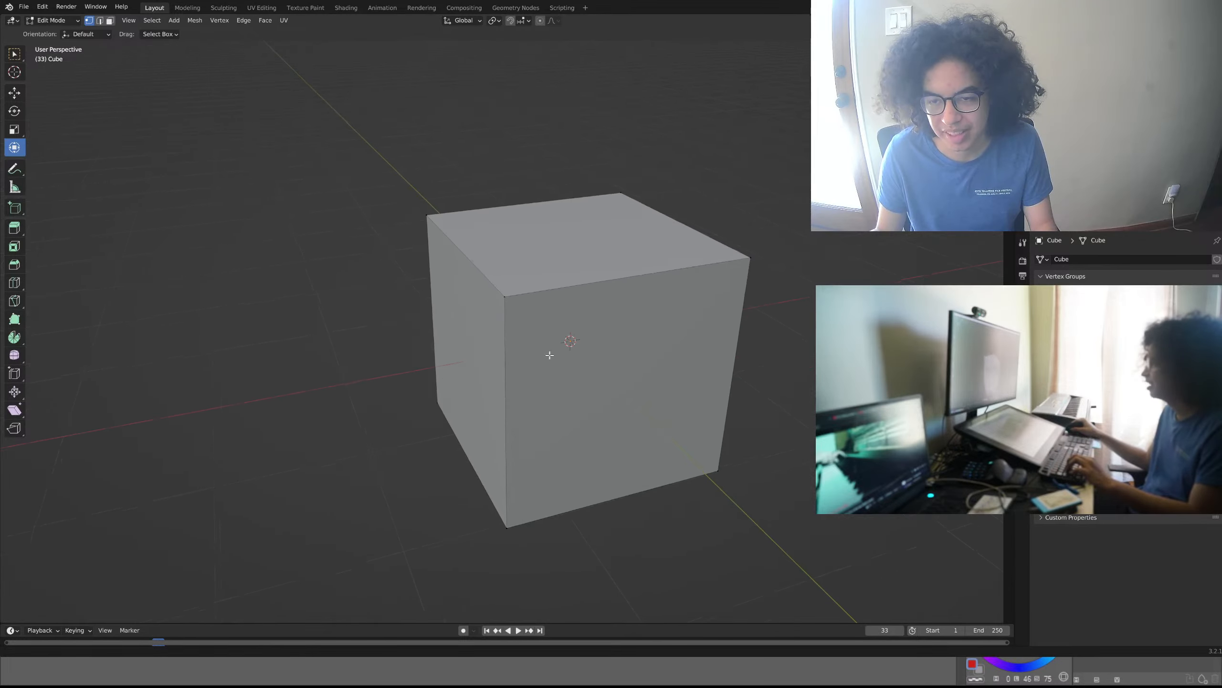
middle_click_drag(562, 415, 450, 404, "shift")
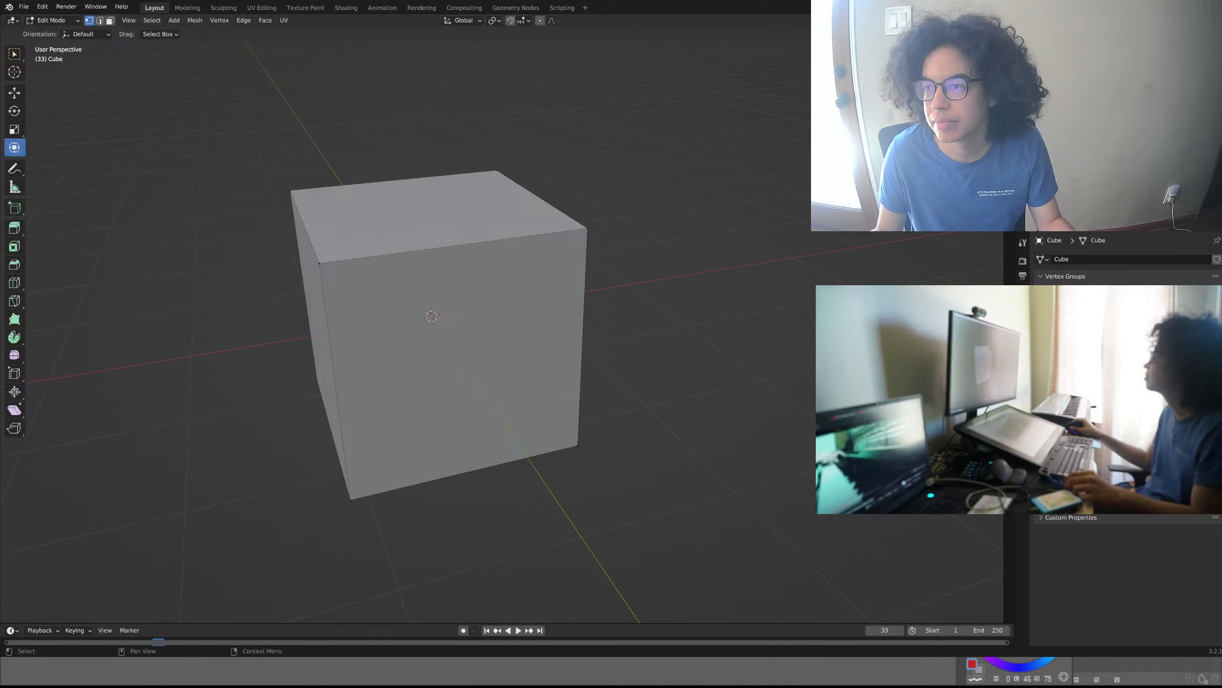
middle_click_drag(514, 363, 648, 390)
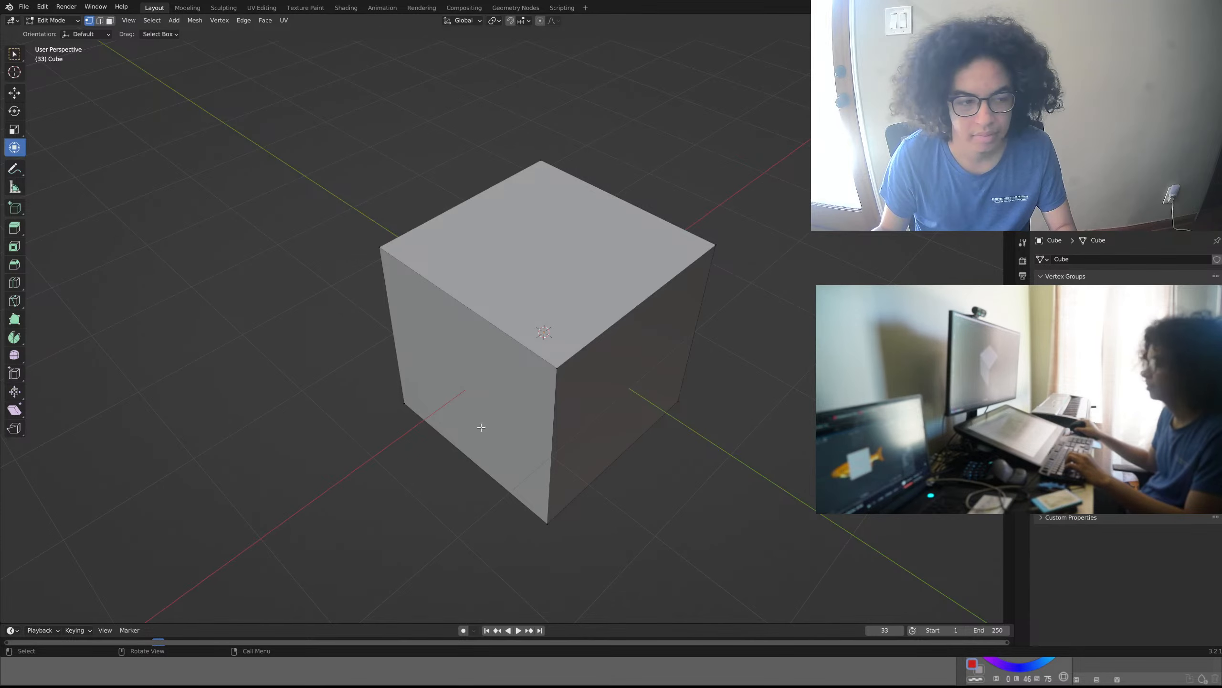
middle_click_drag(480, 423, 559, 437)
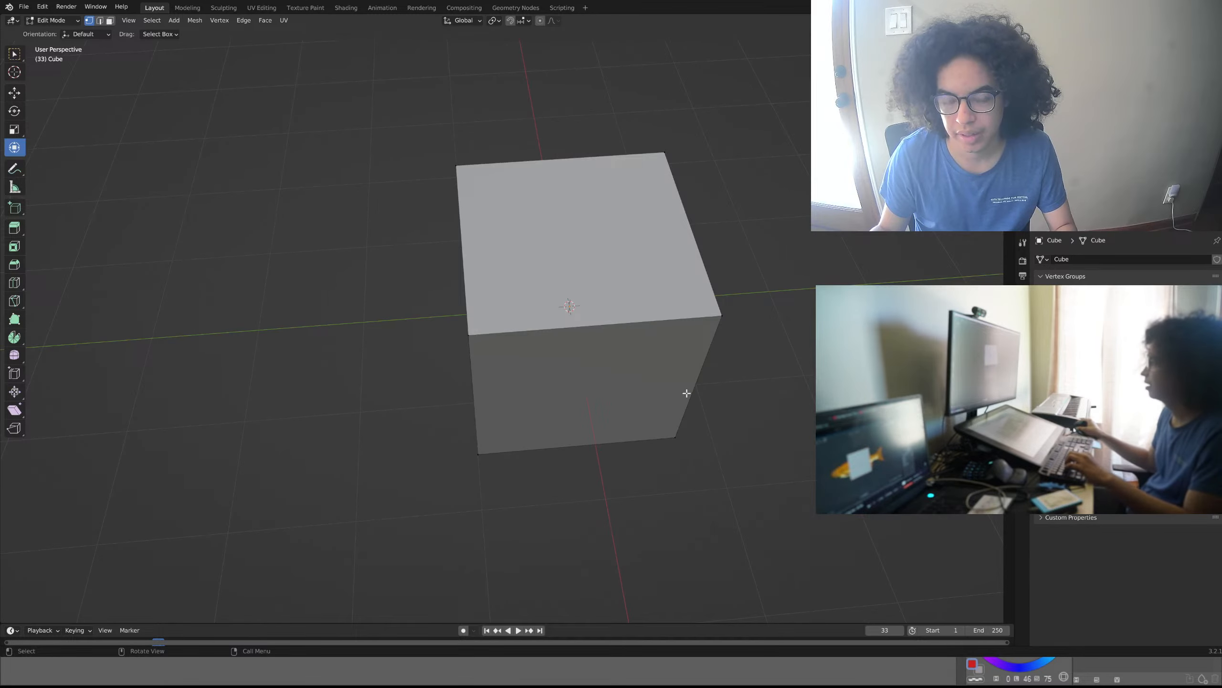
- Replace the cube with a 2 m plane at the 3D cursor by deleting all of its vertices first
key("a")
key("x")
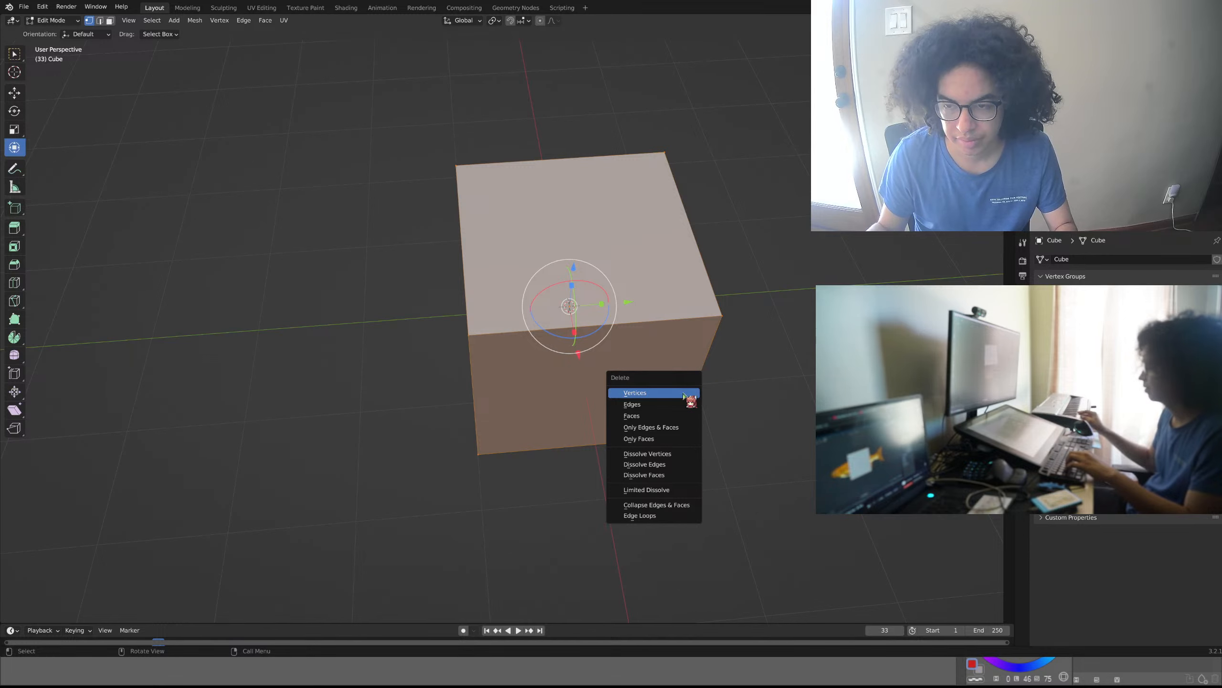
left_click(680, 390)
key("shift+a")
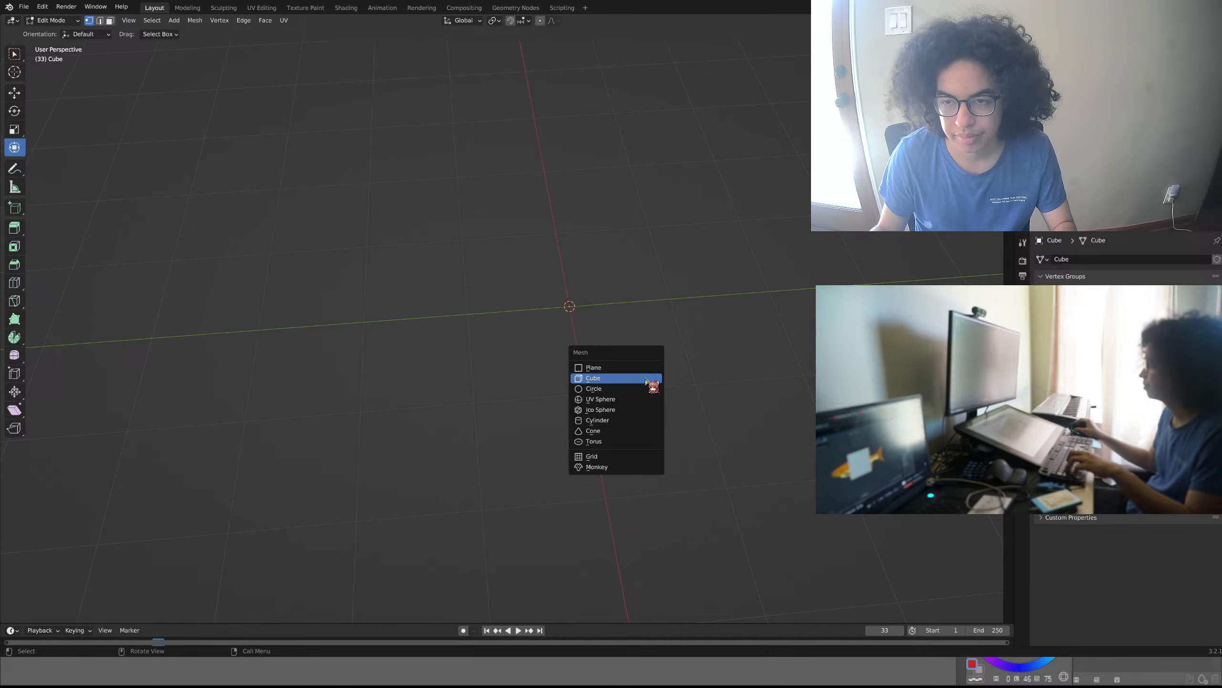
left_click(643, 371)
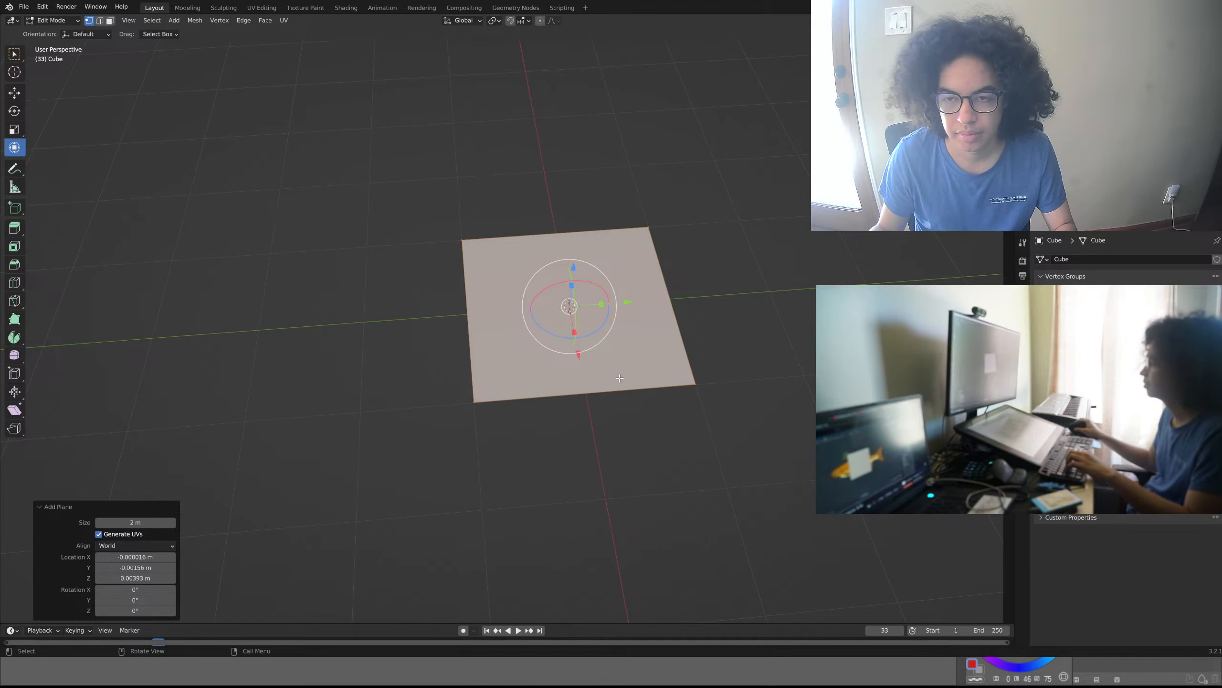
- In the orthographic bottom view, move the plane's upper-right corner vertex inward by about -0.35 m in X and 0.28 m in Y
middle_click_drag(621, 399, 609, 418)
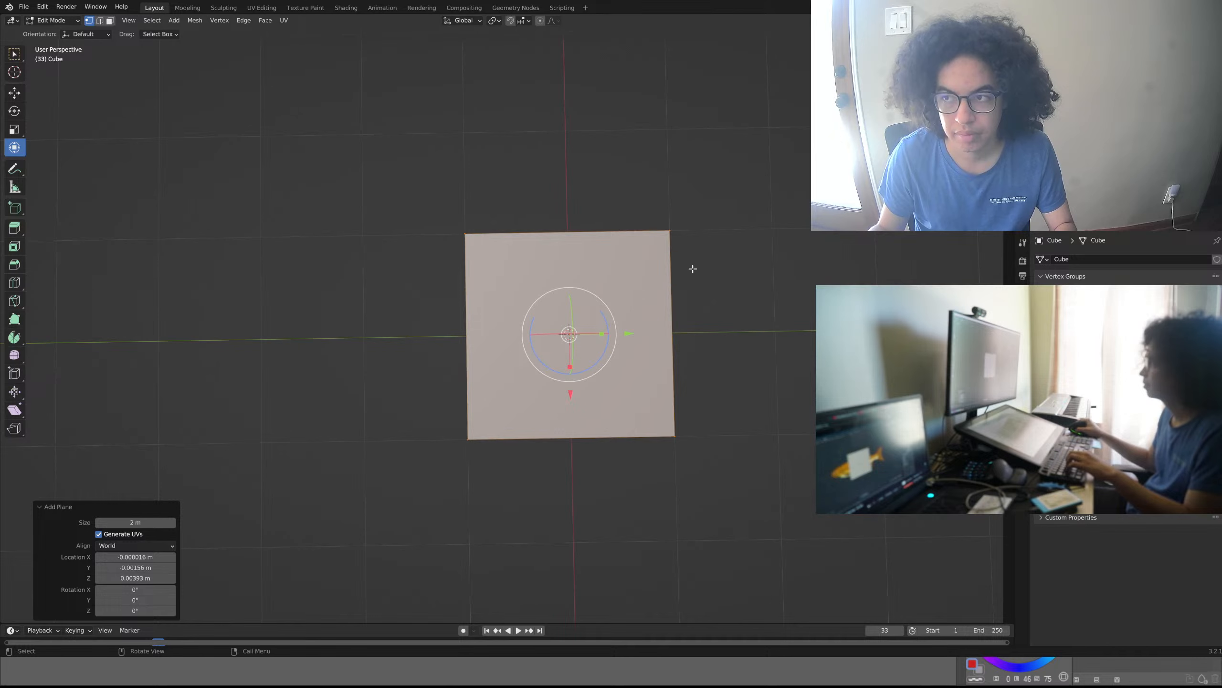
key("ctrl+KP_7")
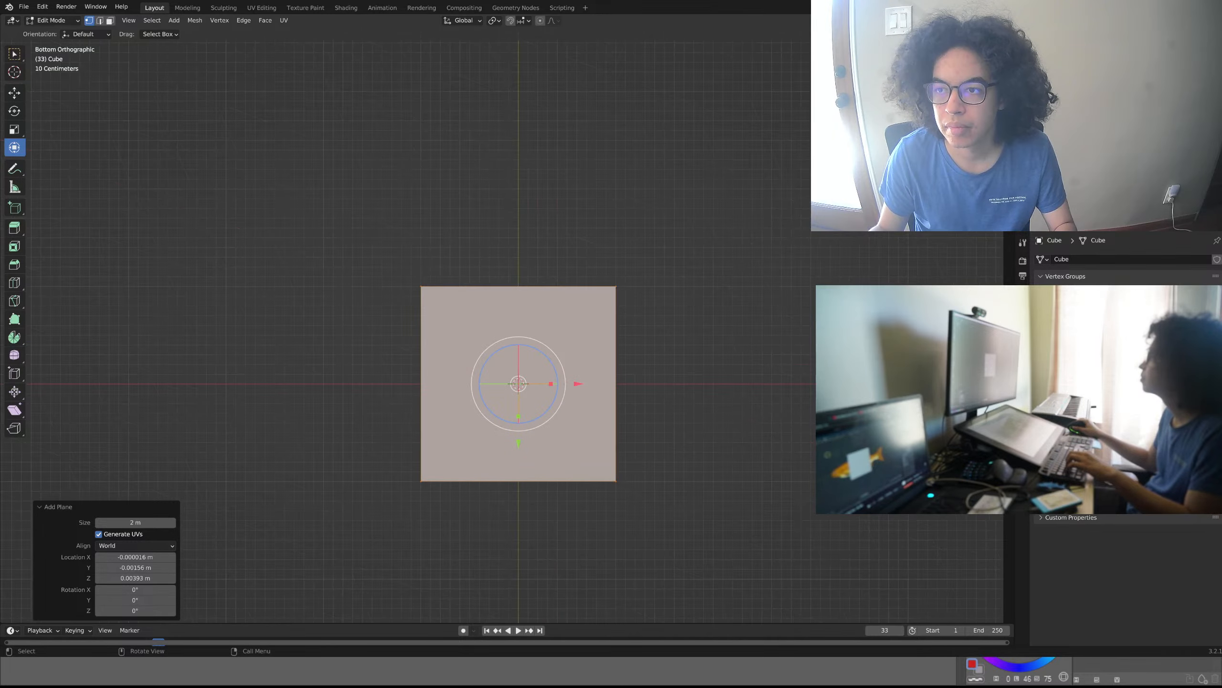
scroll(584, 406, "up", 3)
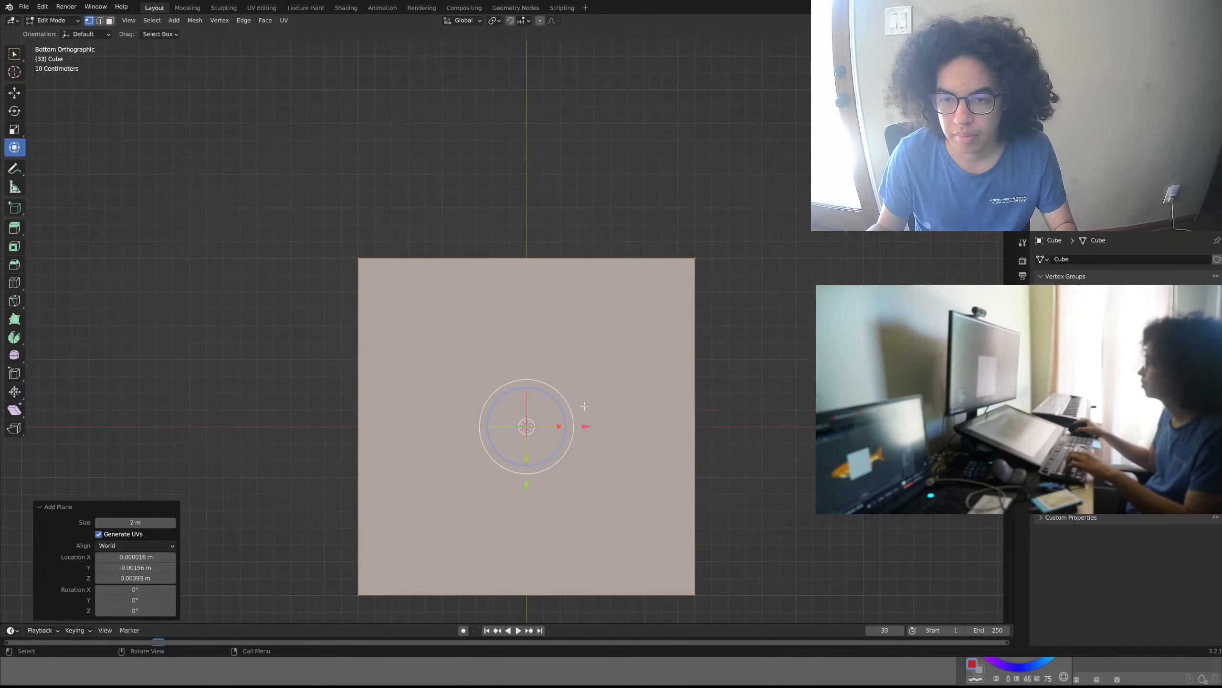
middle_click_drag(597, 473, 583, 394, "shift")
left_click(783, 414)
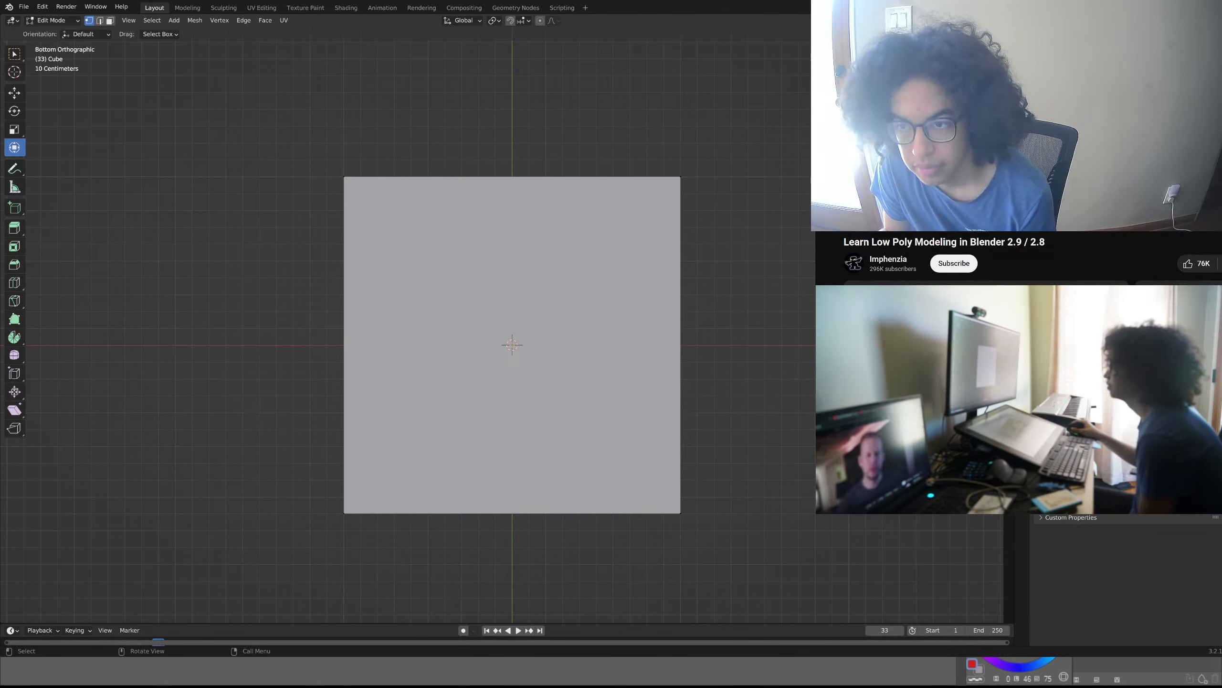
left_click(681, 177)
key("g")
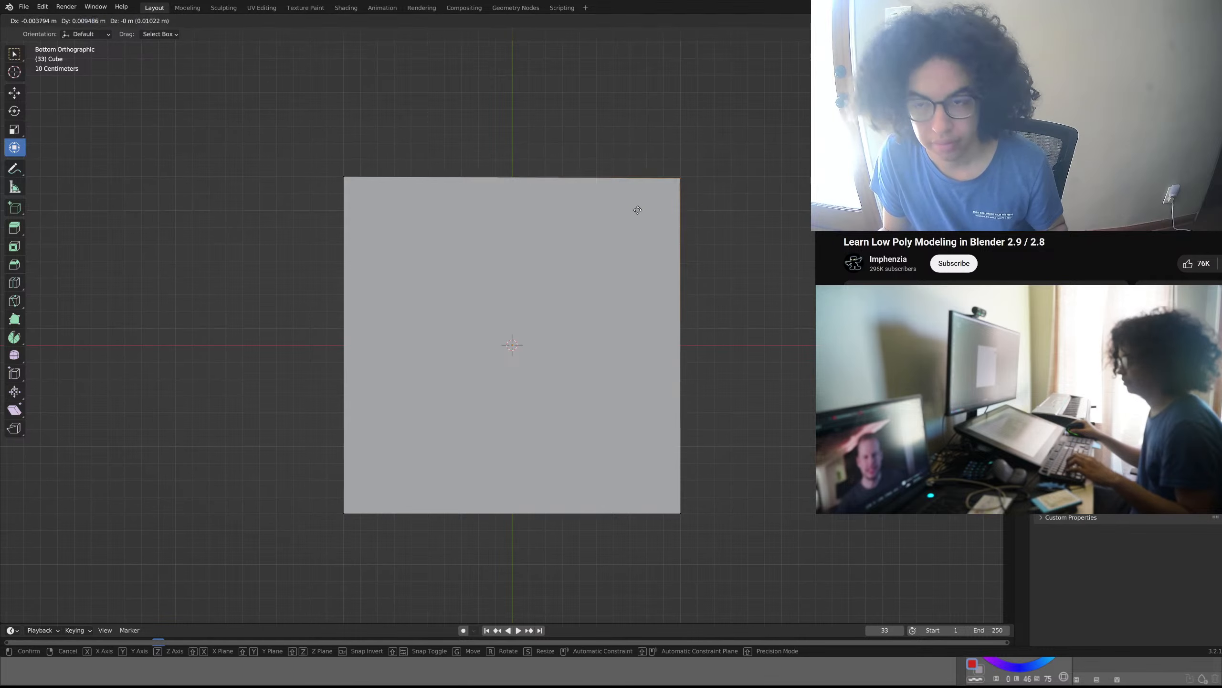
left_click(581, 254)
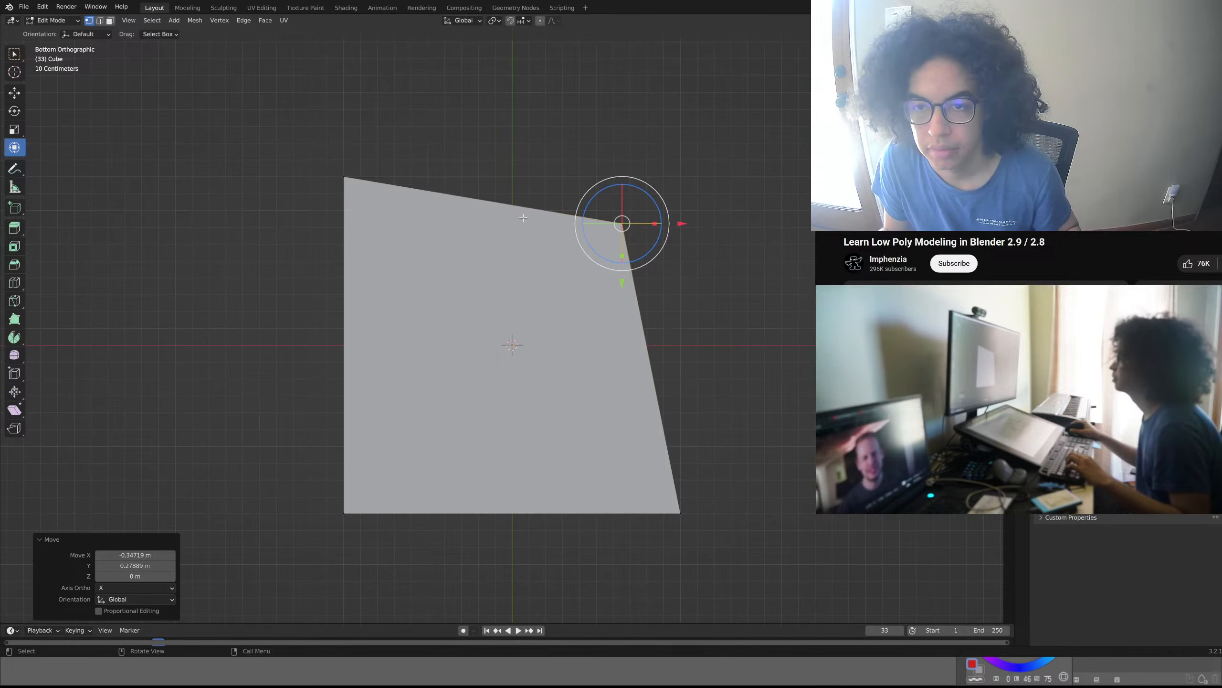
- Subdivide the plane's upper edge with one cut and move the new middle vertex about 0.44 m in X and -0.38 m in Y
left_click_drag(392, 171, 322, 204)
right_click(399, 198)
left_click(400, 197)
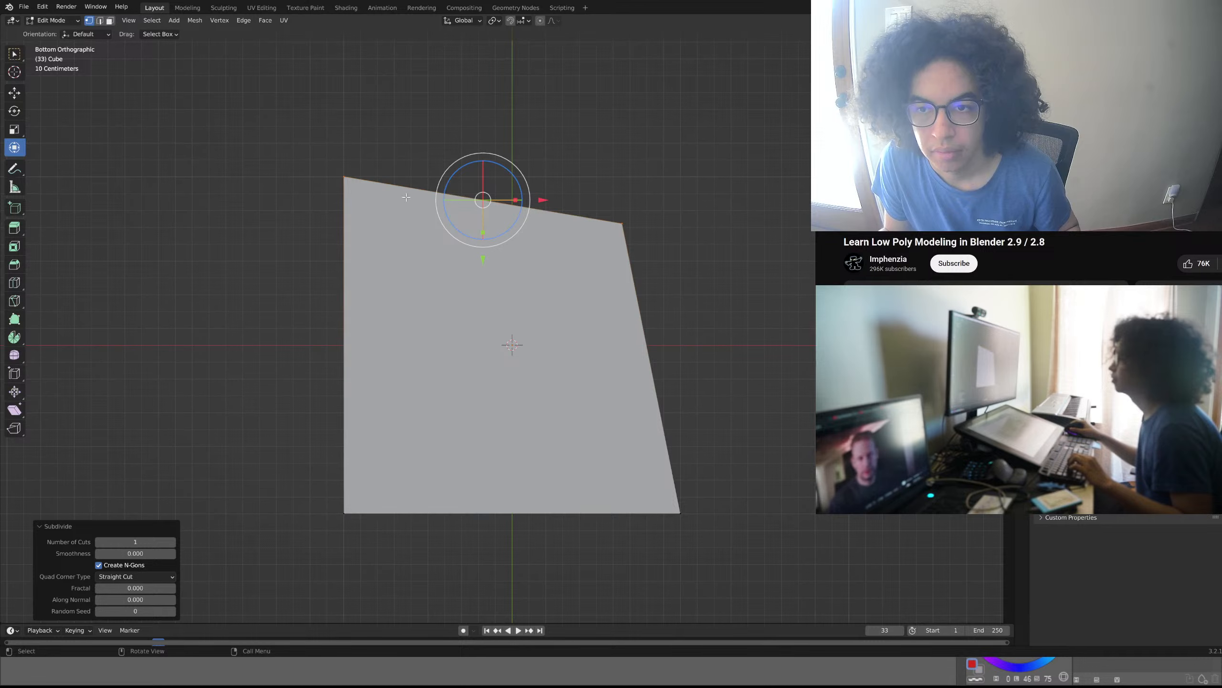
left_click(645, 156)
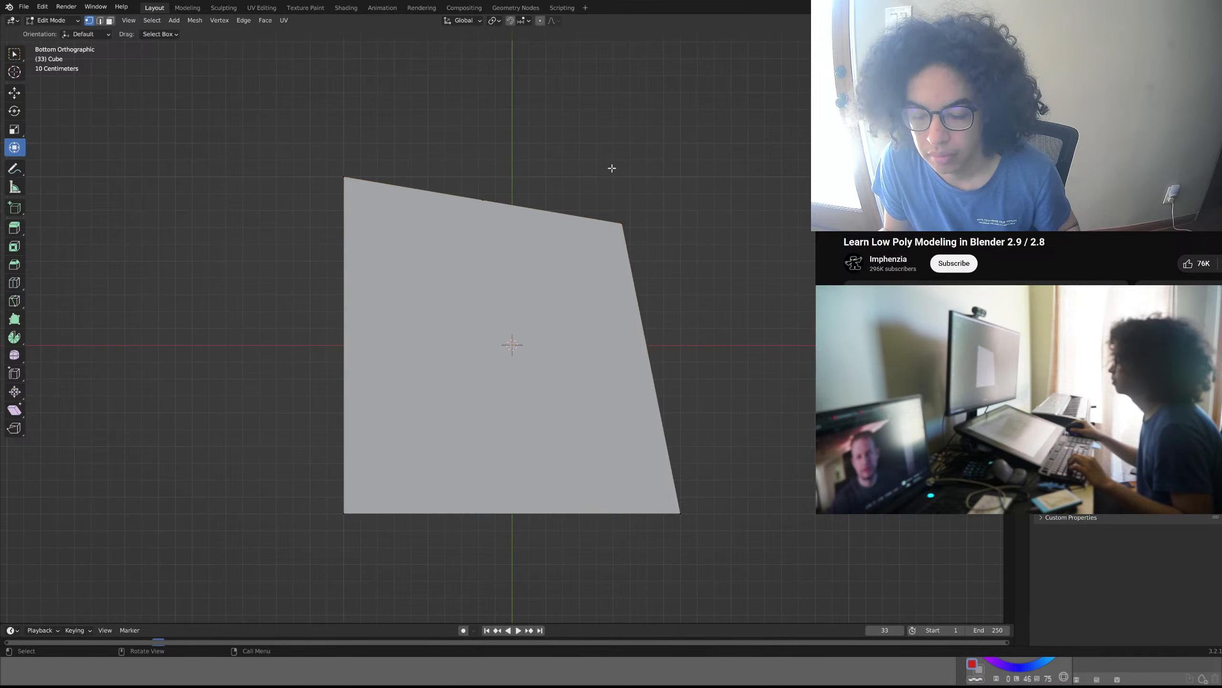
left_click(481, 212)
left_click_drag(482, 212, 558, 155)
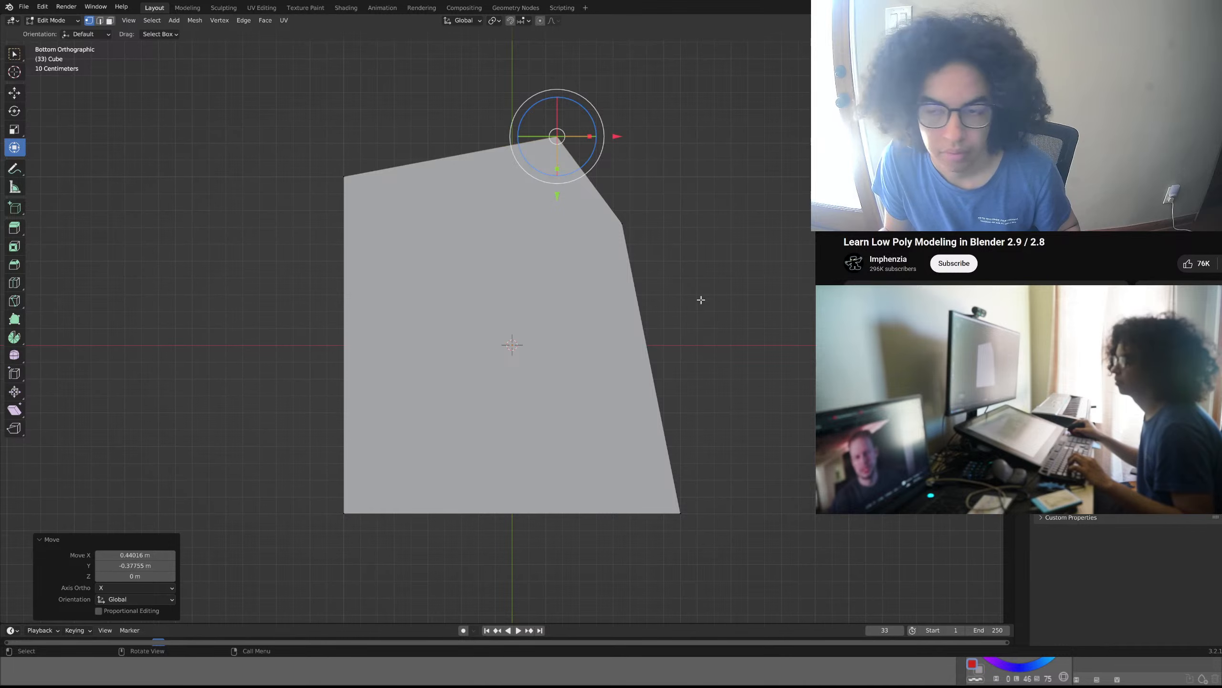
- Try moving the right edge's two vertices inward by about -0.90 m in X and -0.17 m in Y, and undo the move
left_click(622, 223)
left_click_drag(717, 427, 606, 547, "shift")
key("g")
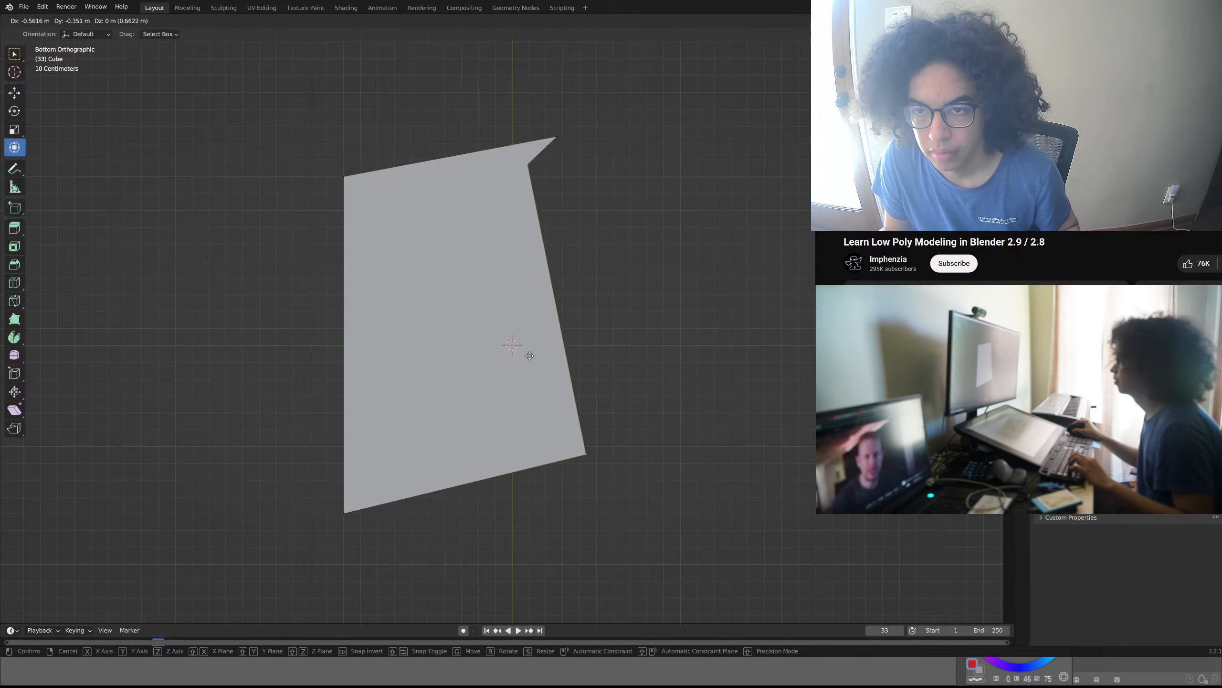
left_click(474, 386)
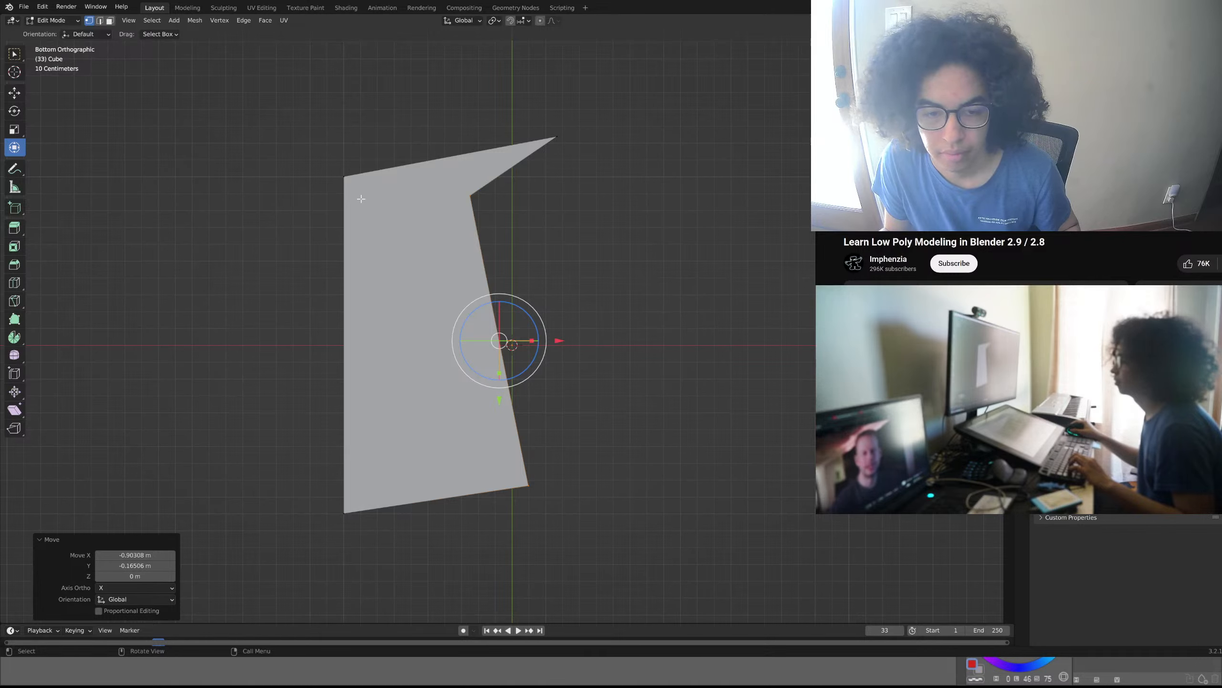
key("ctrl+z")
key("ctrl+z")
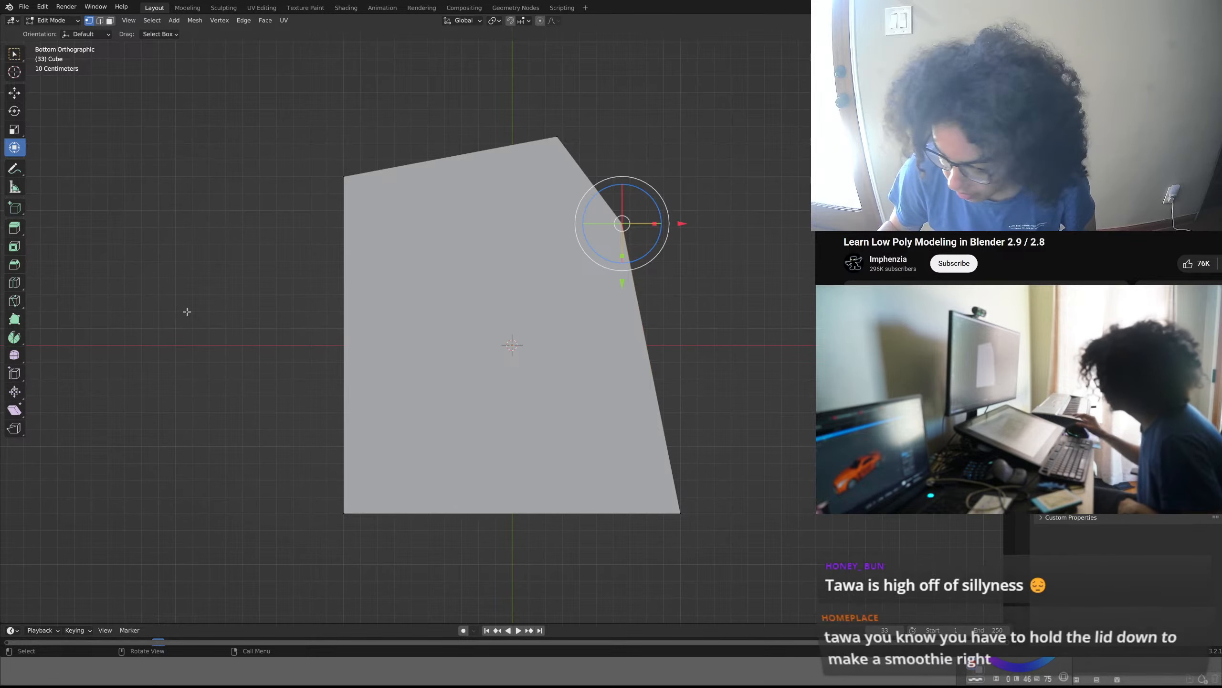
key("KP_0")
key("KP_0")
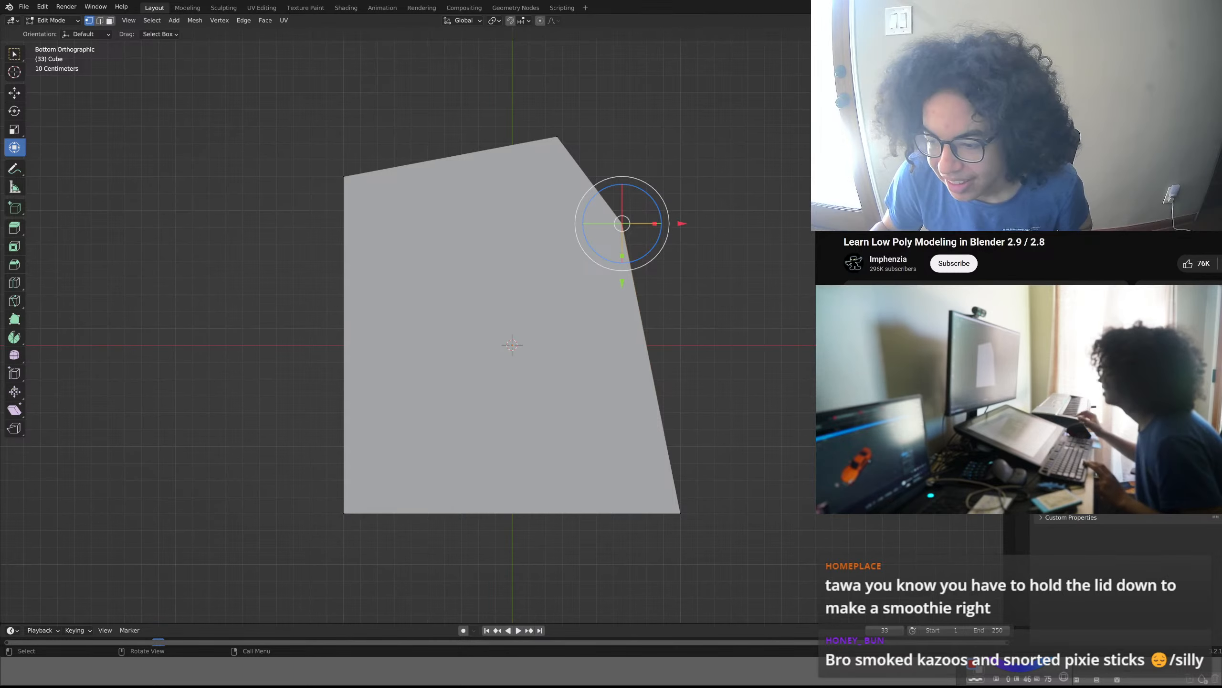
key("space")
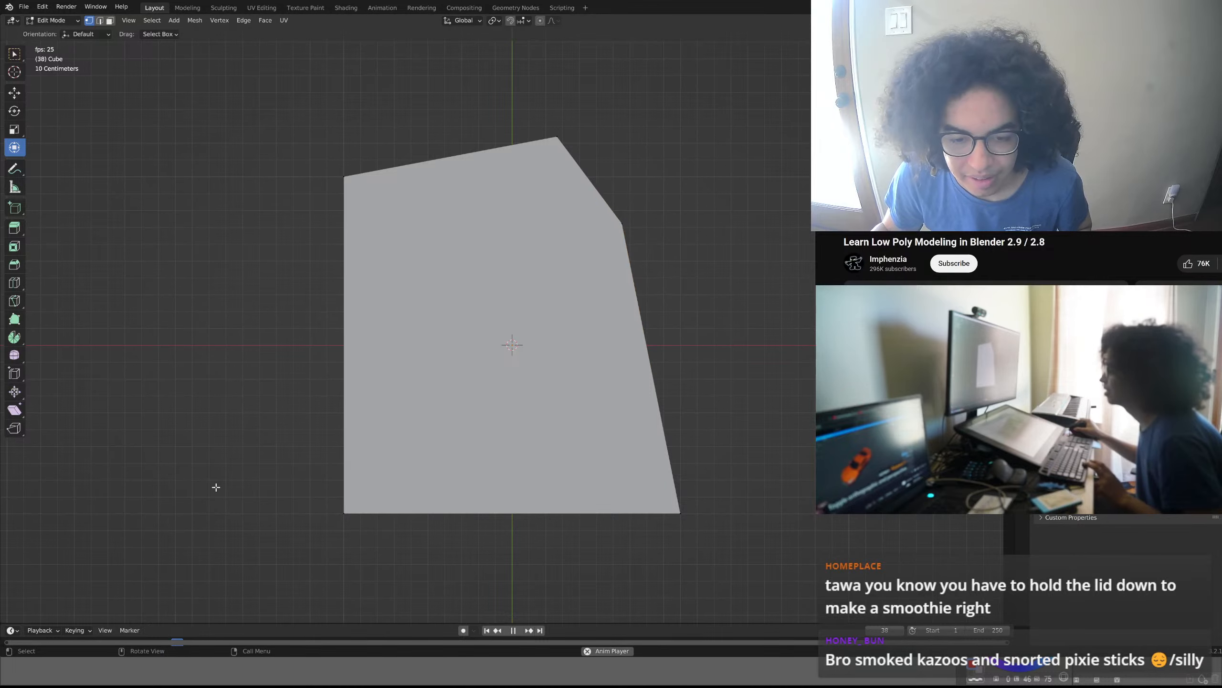
left_click_drag(218, 641, 986, 643)
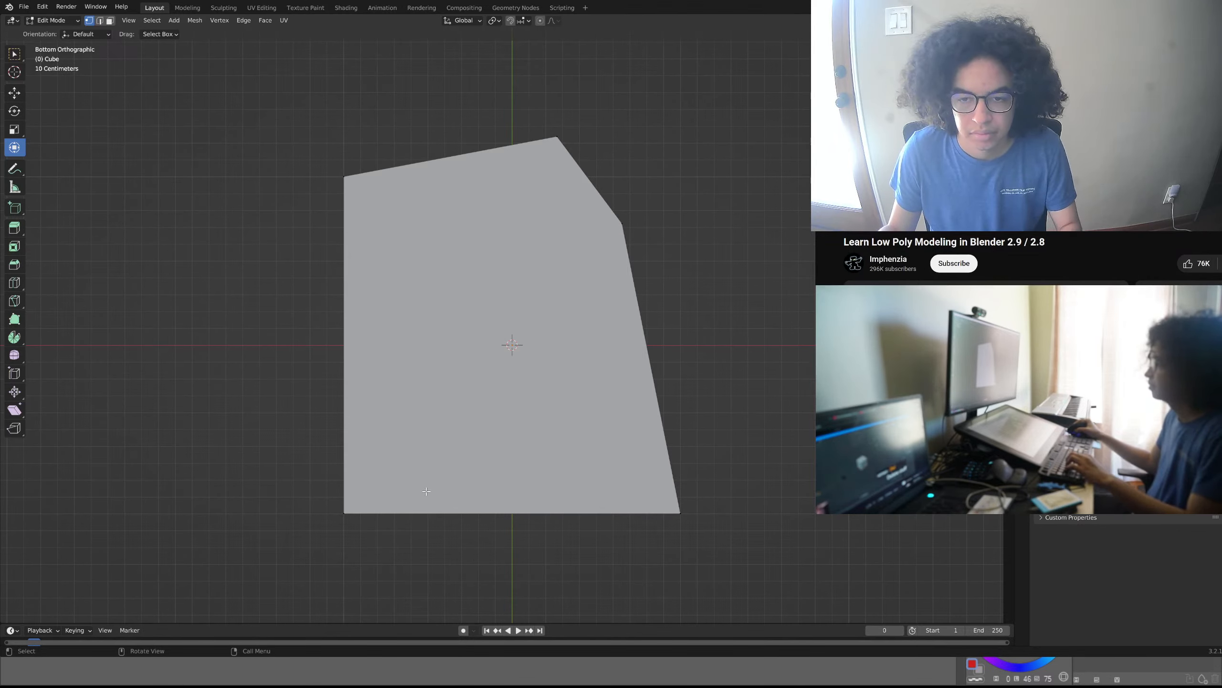
- Subdivide the plane's lower edge and move the new middle vertex outward by about -0.26 m in X and 0.22 m in Y
left_click_drag(382, 491, 298, 543)
left_click_drag(715, 483, 606, 560, "shift")
right_click(528, 510)
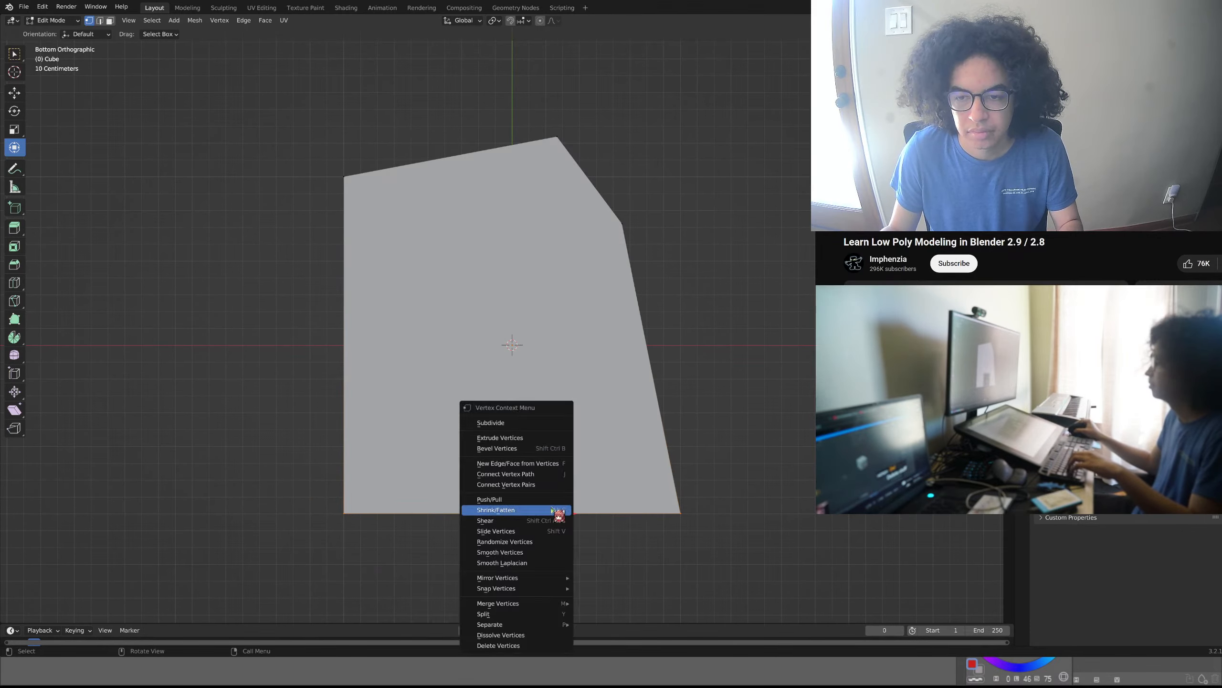
left_click(524, 437)
left_click(538, 453)
left_click_drag(534, 466, 470, 557)
key("g")
left_click(426, 595)
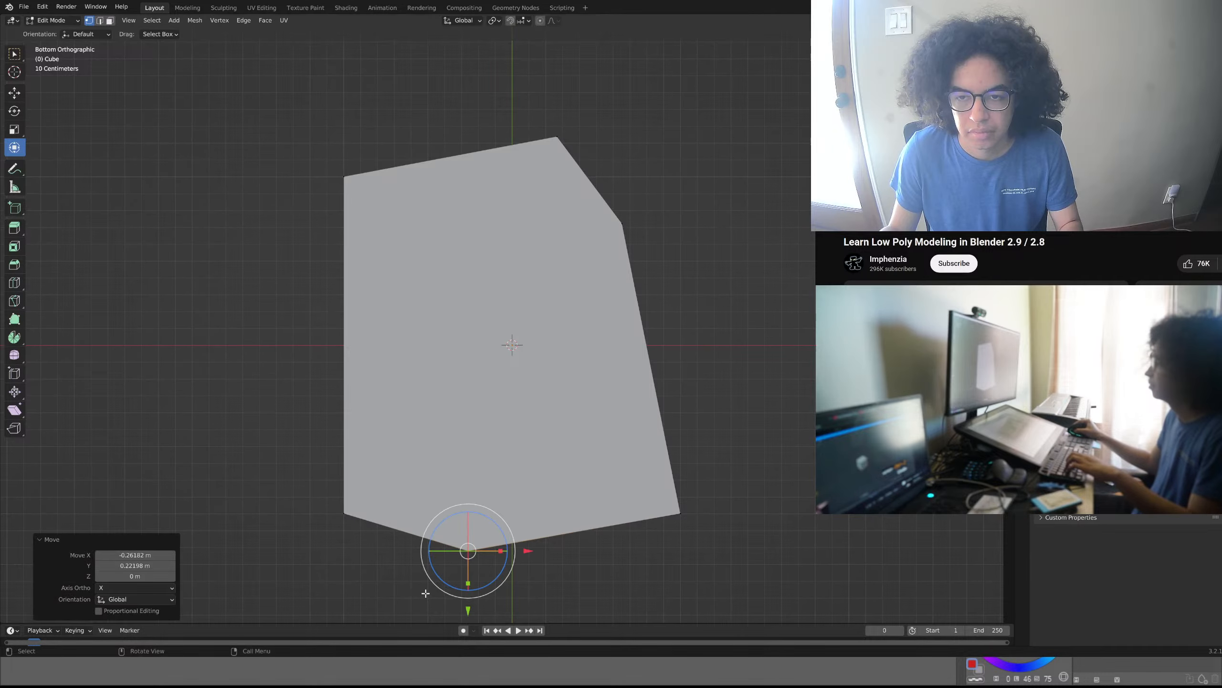
- Move the left edge's two vertices outward by about -0.90 m in X and 0.01 m in Y
left_click_drag(363, 168, 253, 534)
key("g")
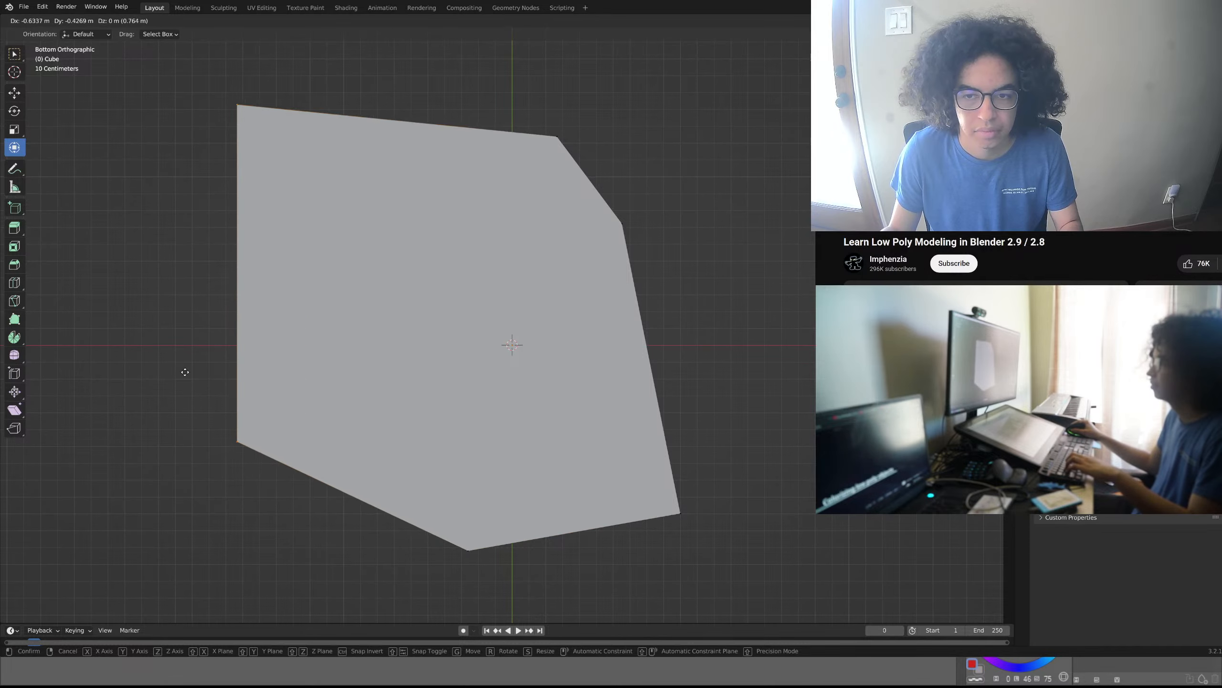
left_click(140, 446)
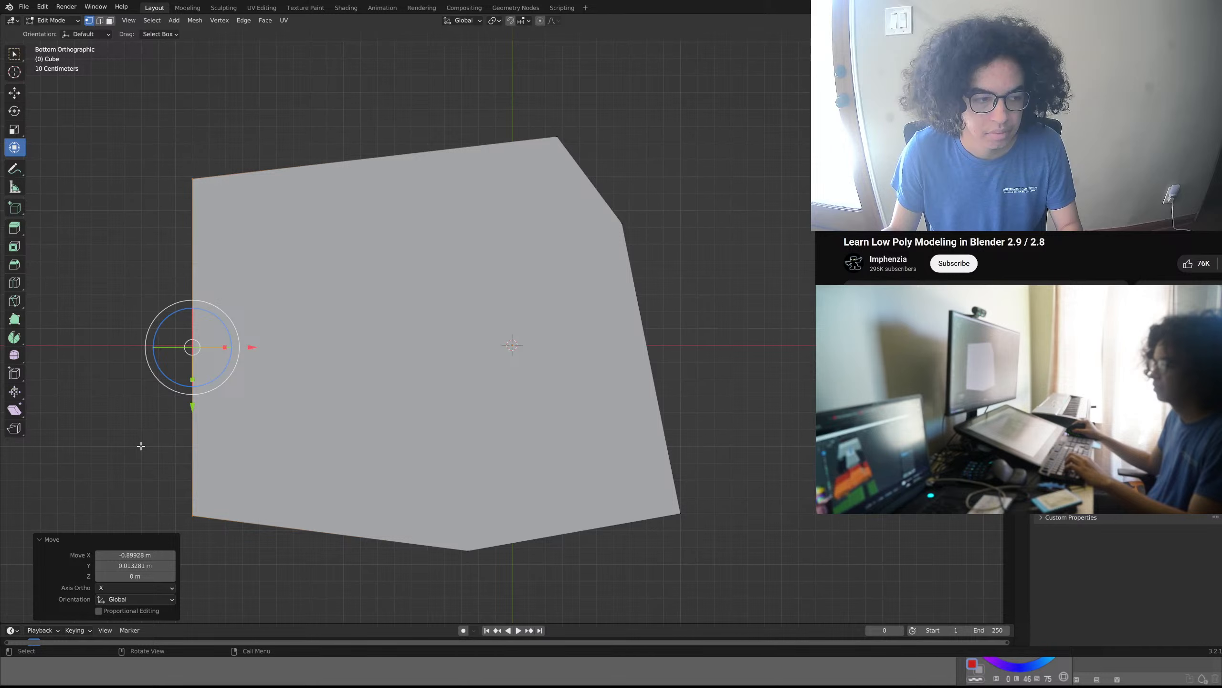
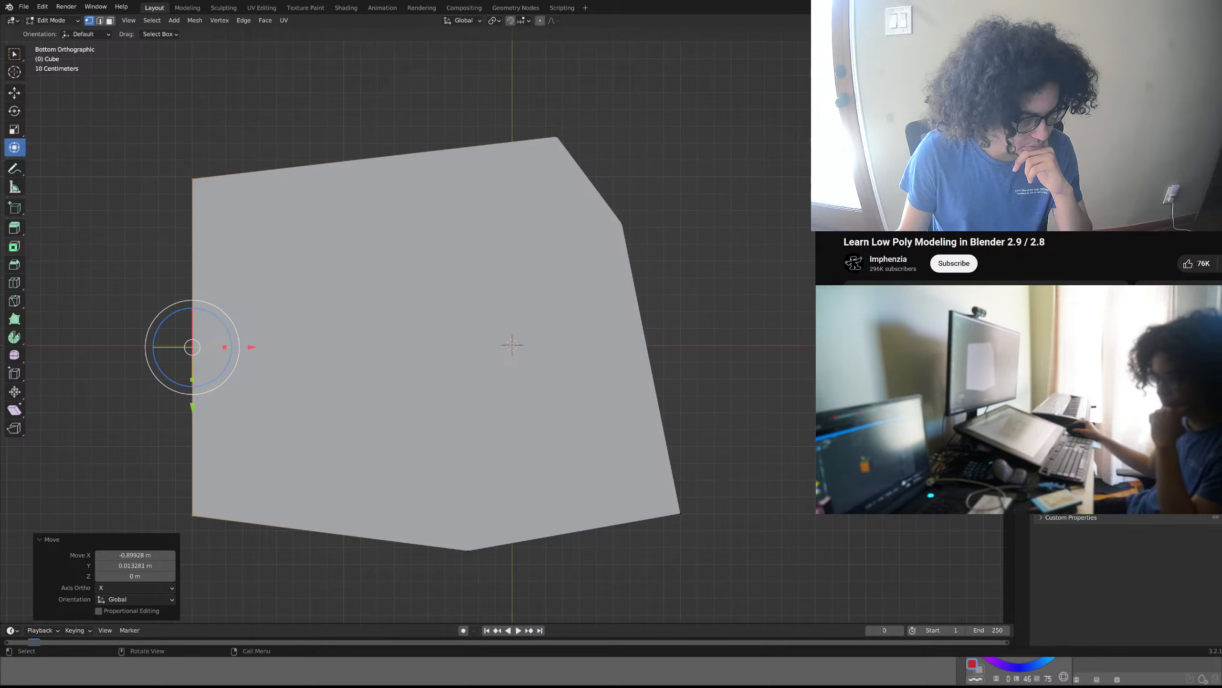
middle_click_drag(415, 399, 380, 237)
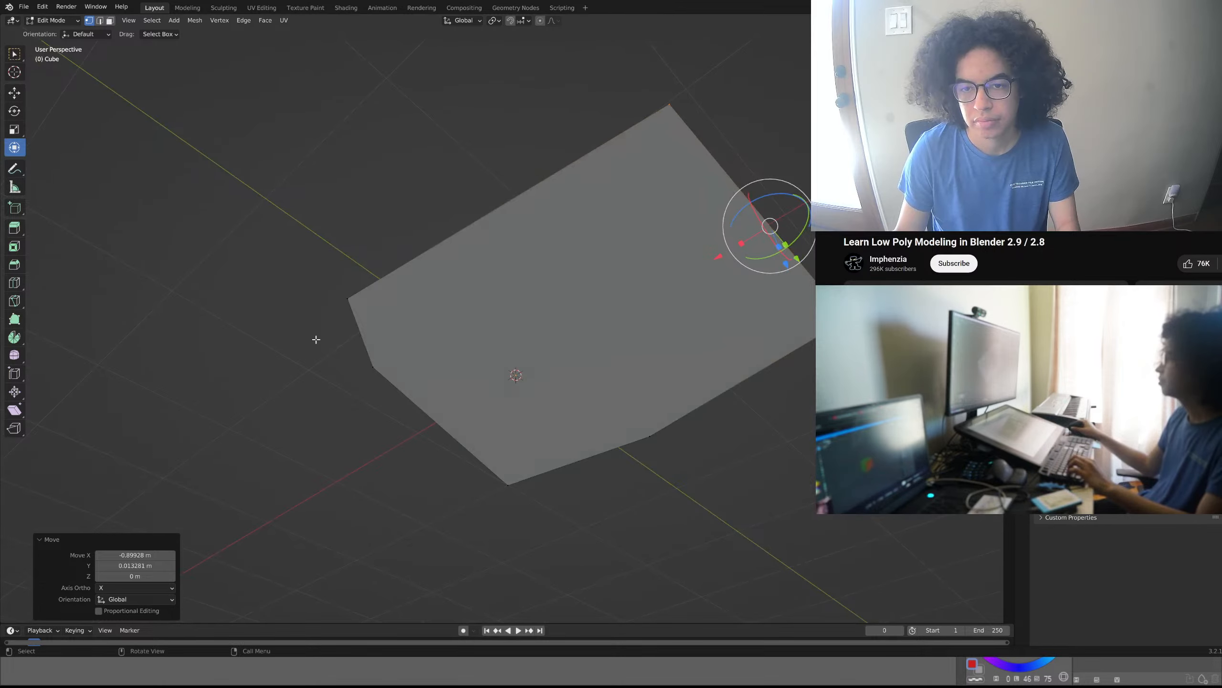
middle_click_drag(316, 339, 322, 205)
middle_click_drag(404, 355, 307, 352)
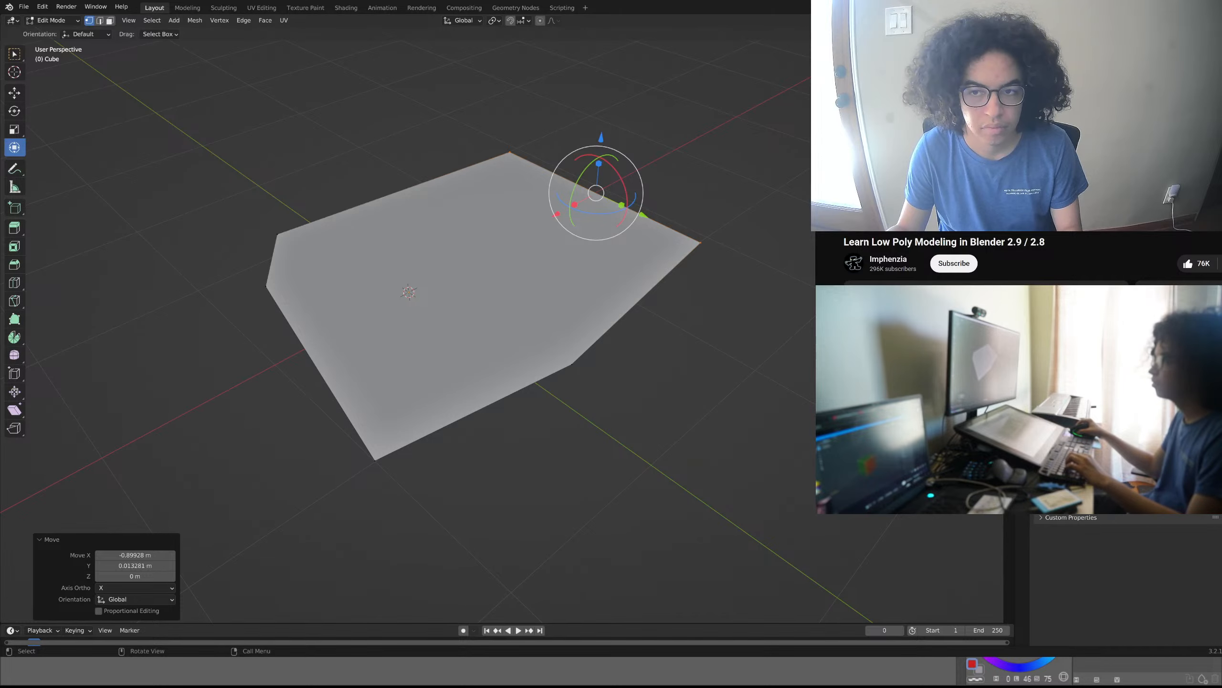
left_click(445, 345)
key("a")
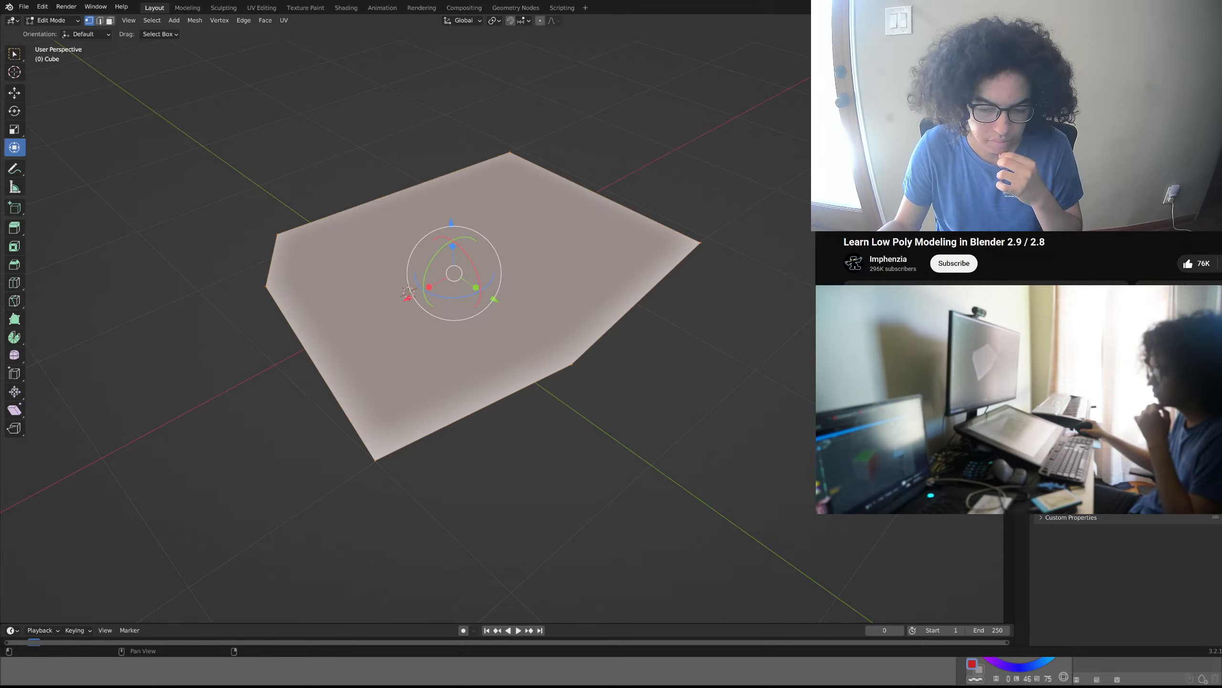
left_click(588, 397)
middle_click_drag(588, 398, 339, 424)
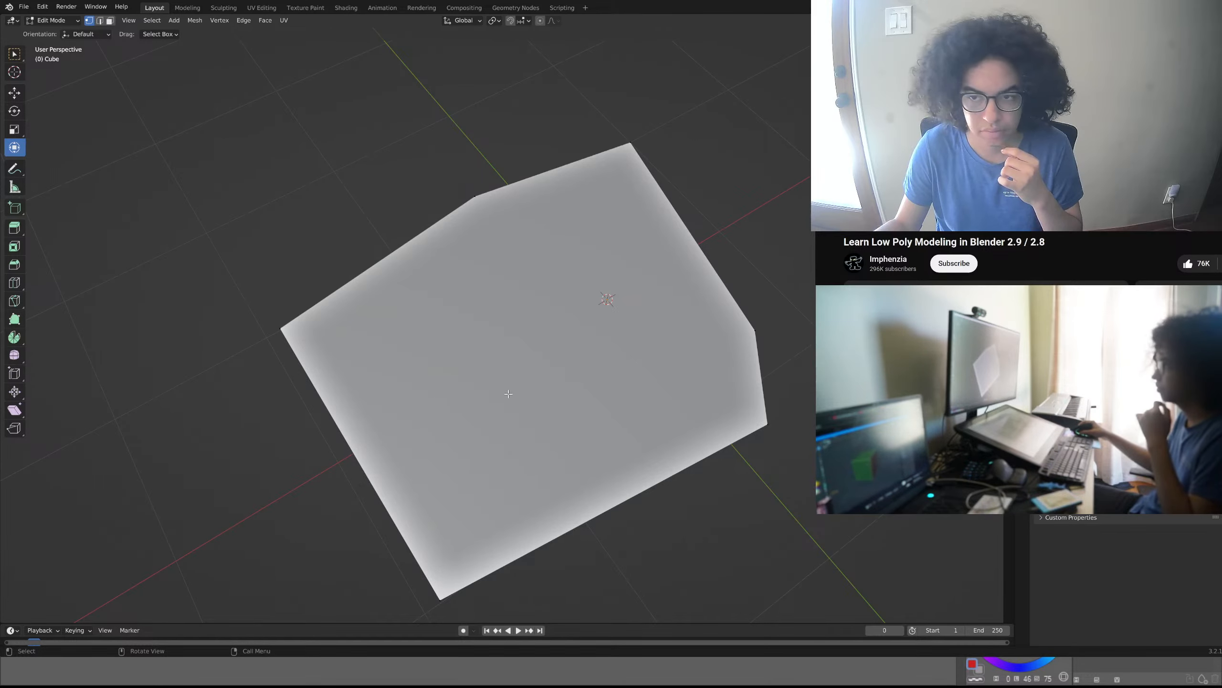
- Add a 2 m plane to the mesh and move it about 3.44 m along Y, away from the reshaped plane
scroll(508, 393, "down", 5)
key("shift+a")
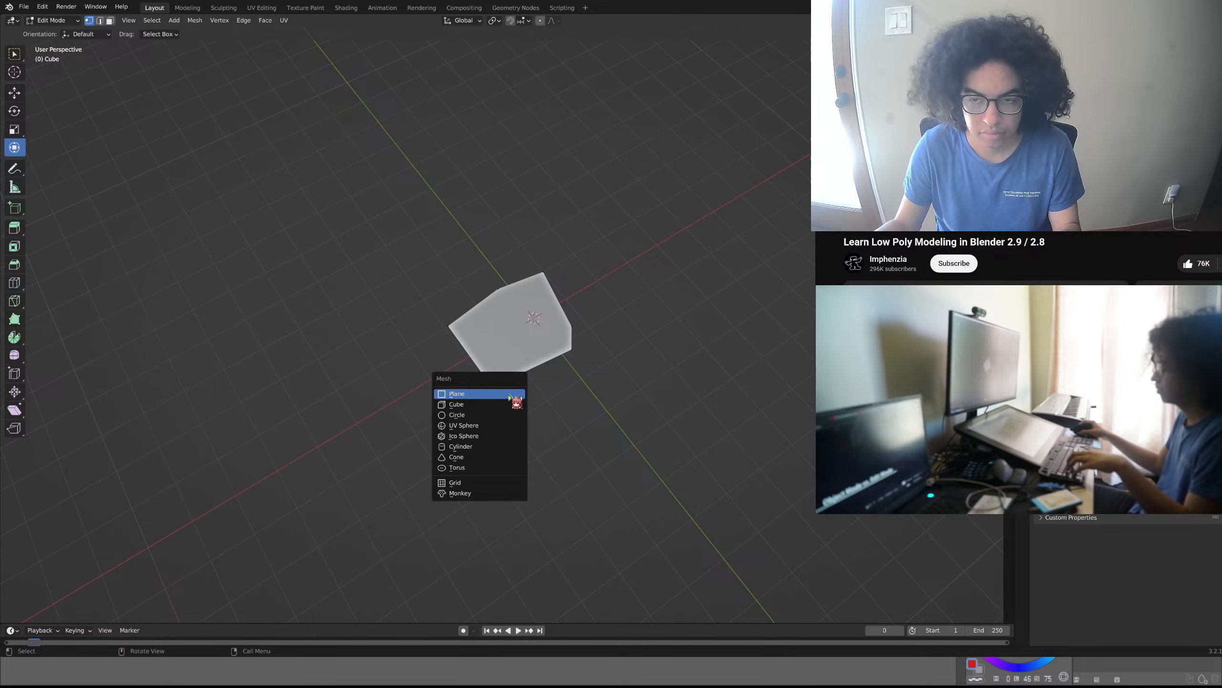
left_click(508, 393)
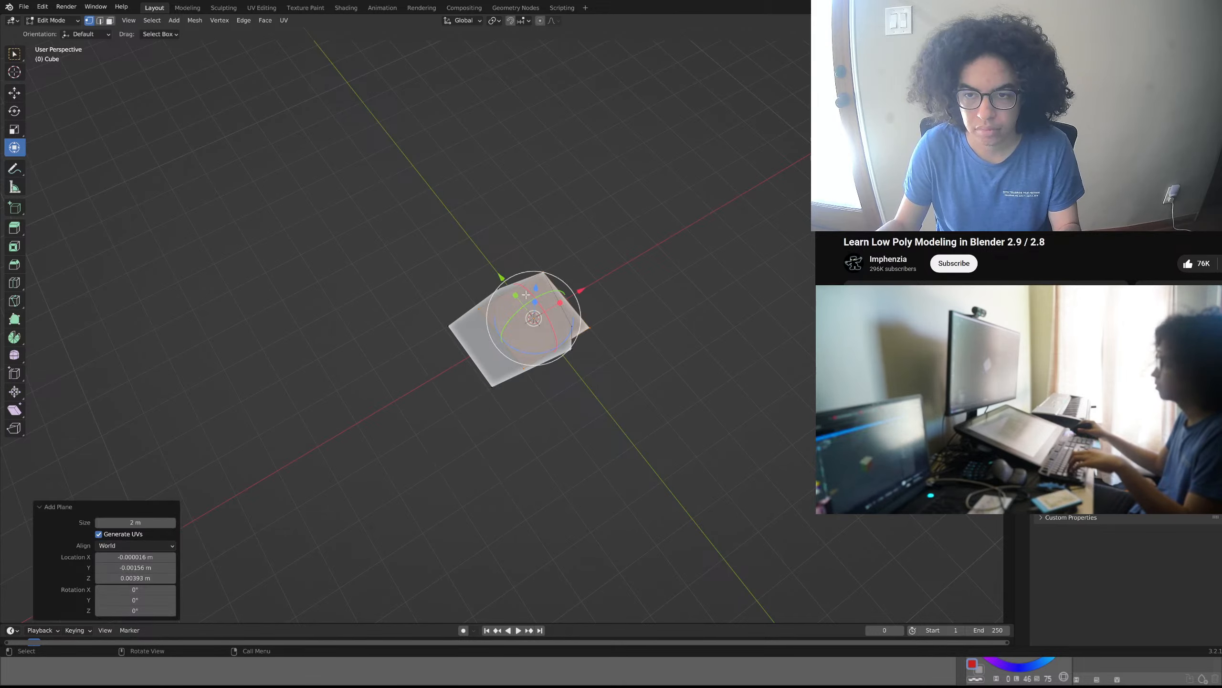
left_click_drag(501, 277, 413, 194)
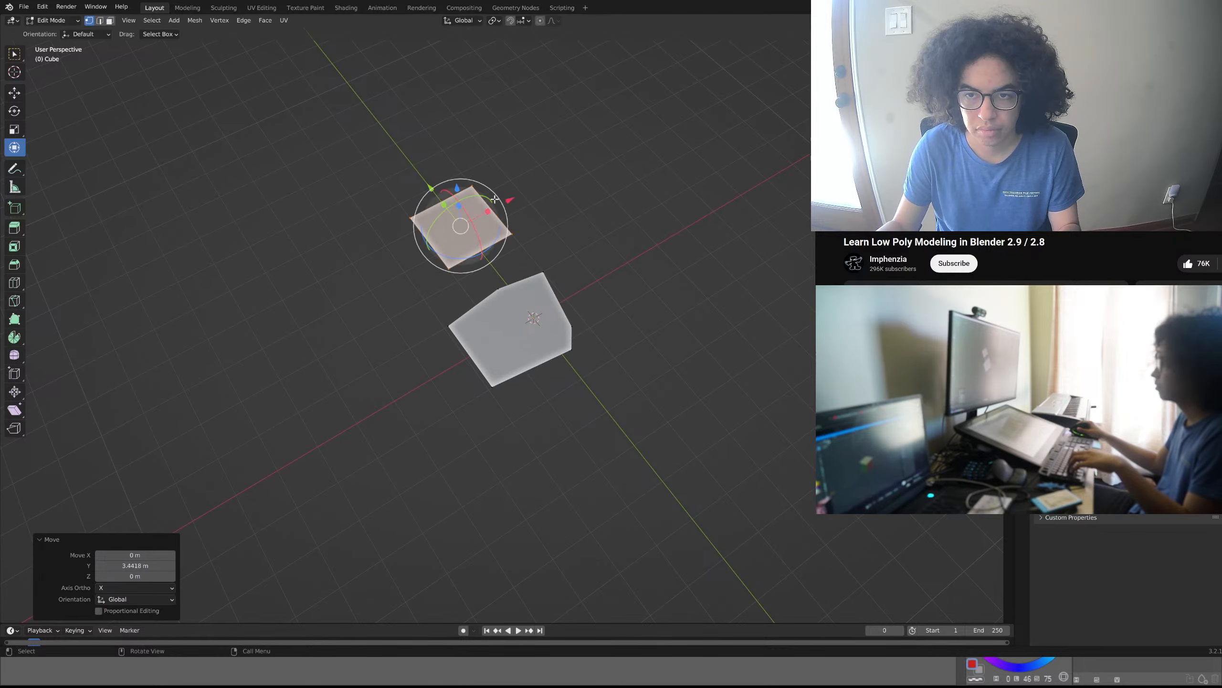
left_click(571, 205)
- Add a 2 m cube to the mesh and move it along positive X until it stands clear of both planes
key("shift+a")
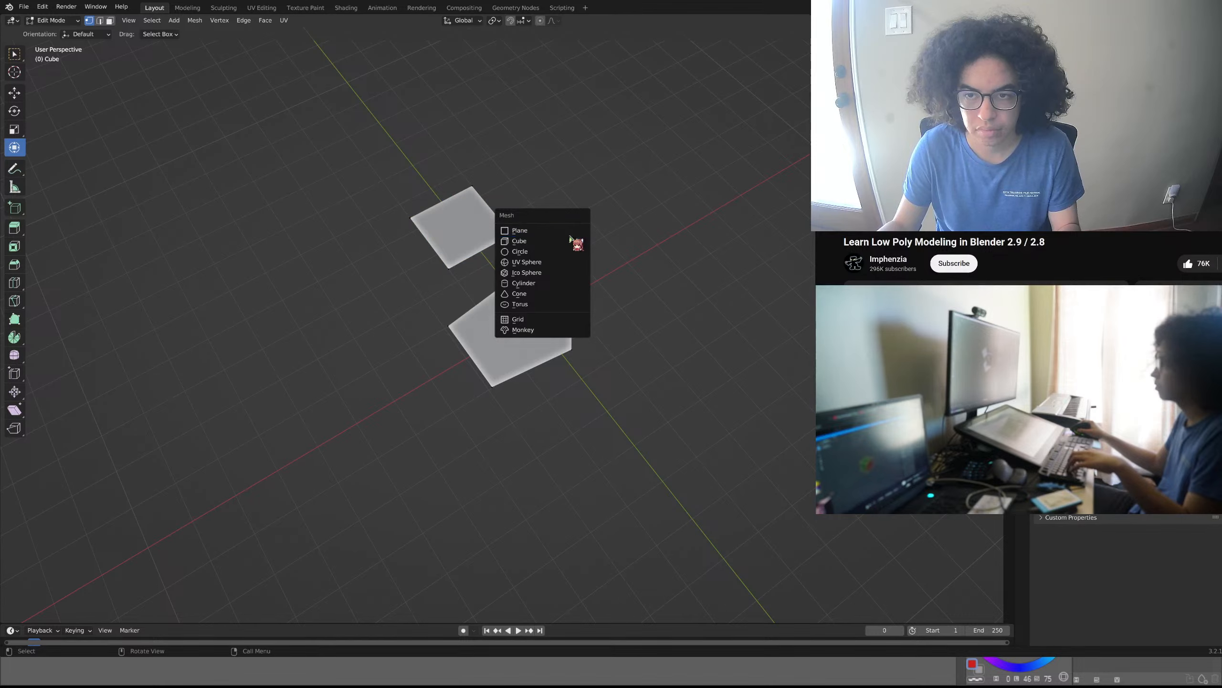
left_click(569, 237)
key("g")
key("x")
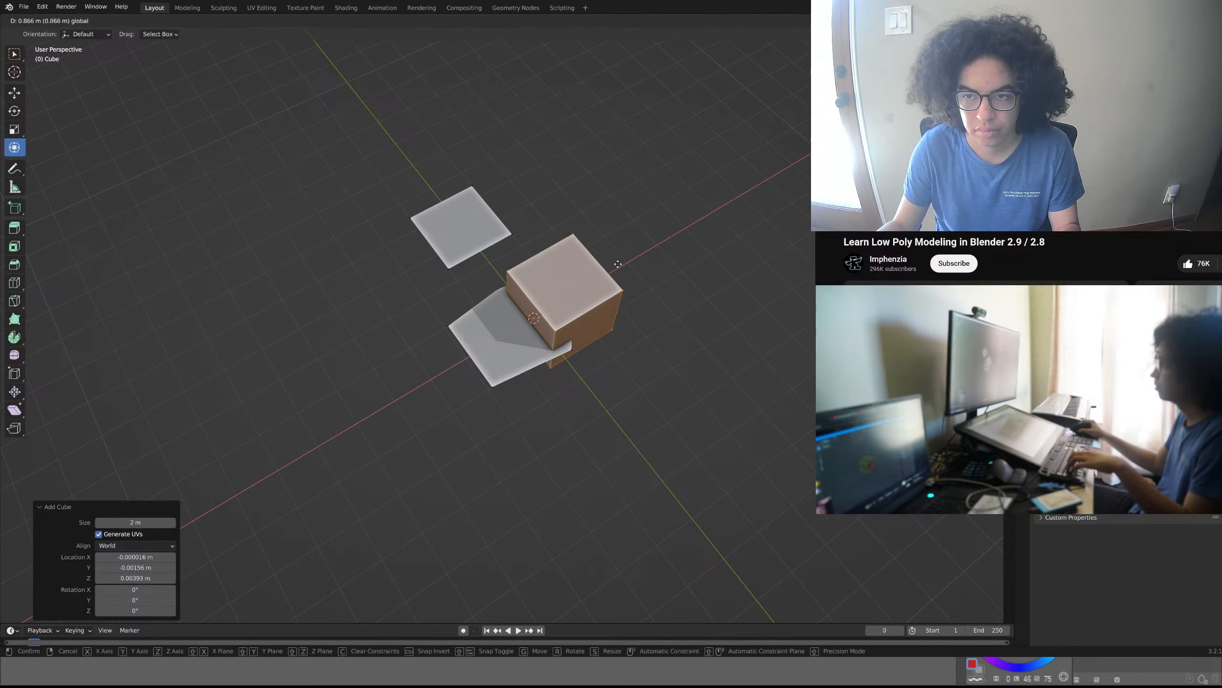
left_click(744, 288)
left_click(765, 327)
middle_click_drag(765, 327, 619, 266)
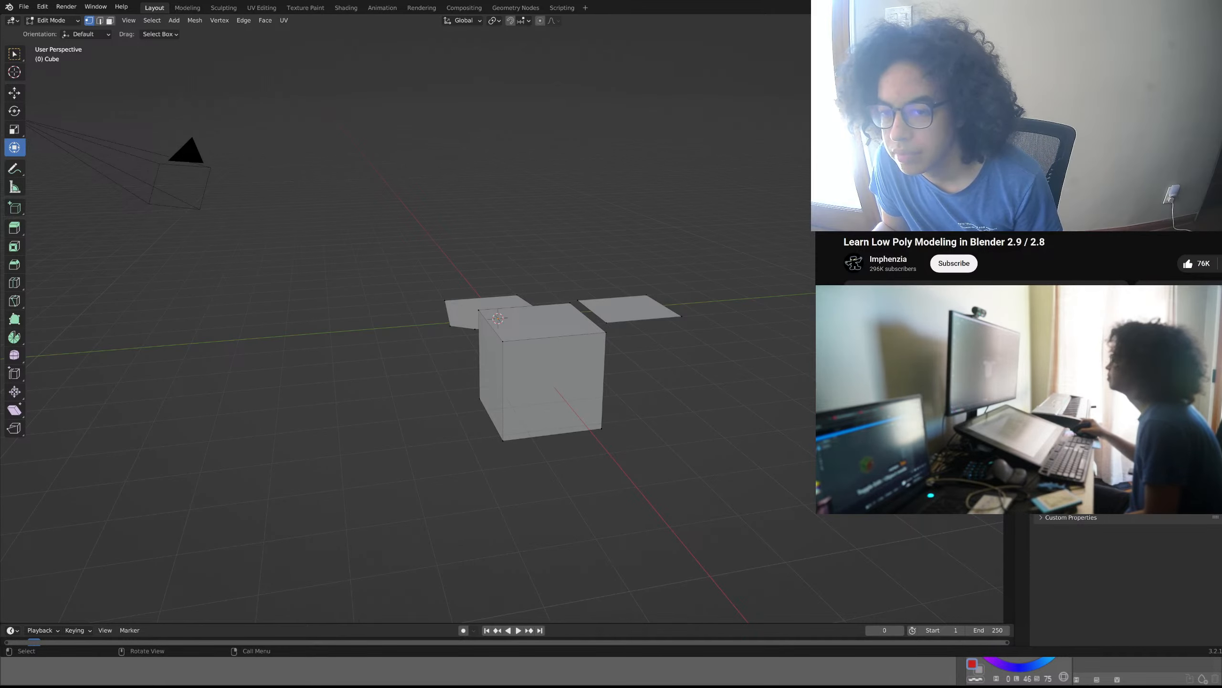
middle_click_drag(739, 420, 780, 450)
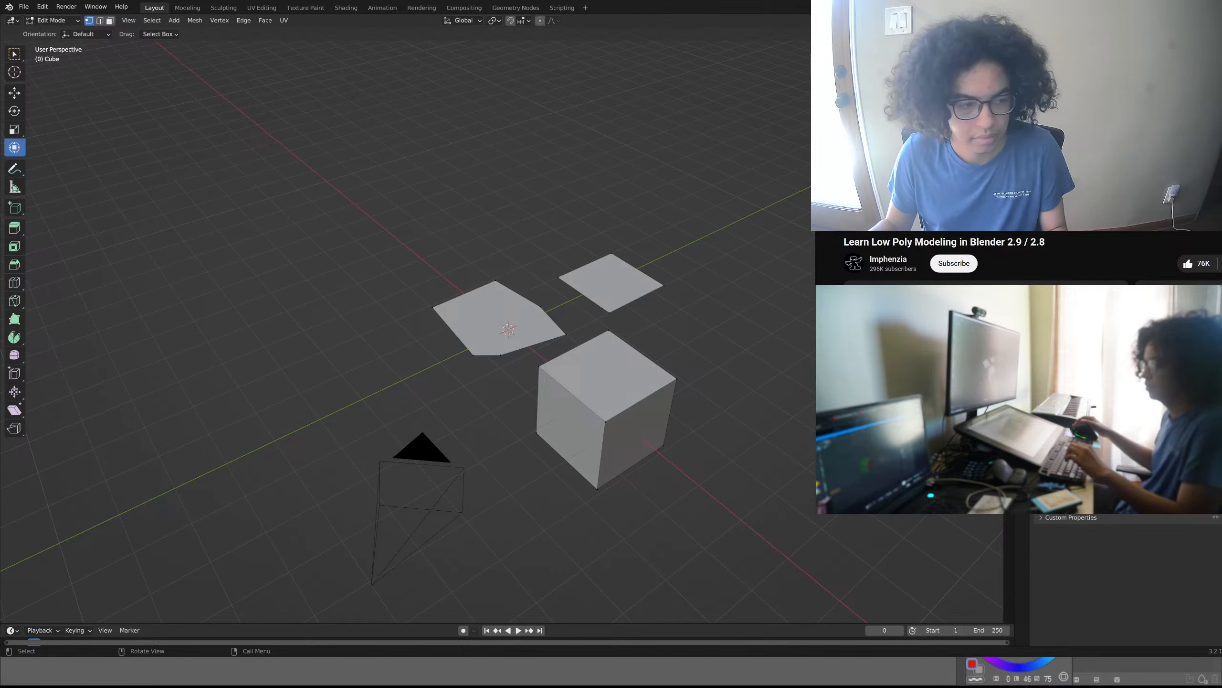
middle_click_drag(505, 385, 670, 425)
key("Tab")
key("Tab")
key("Tab")
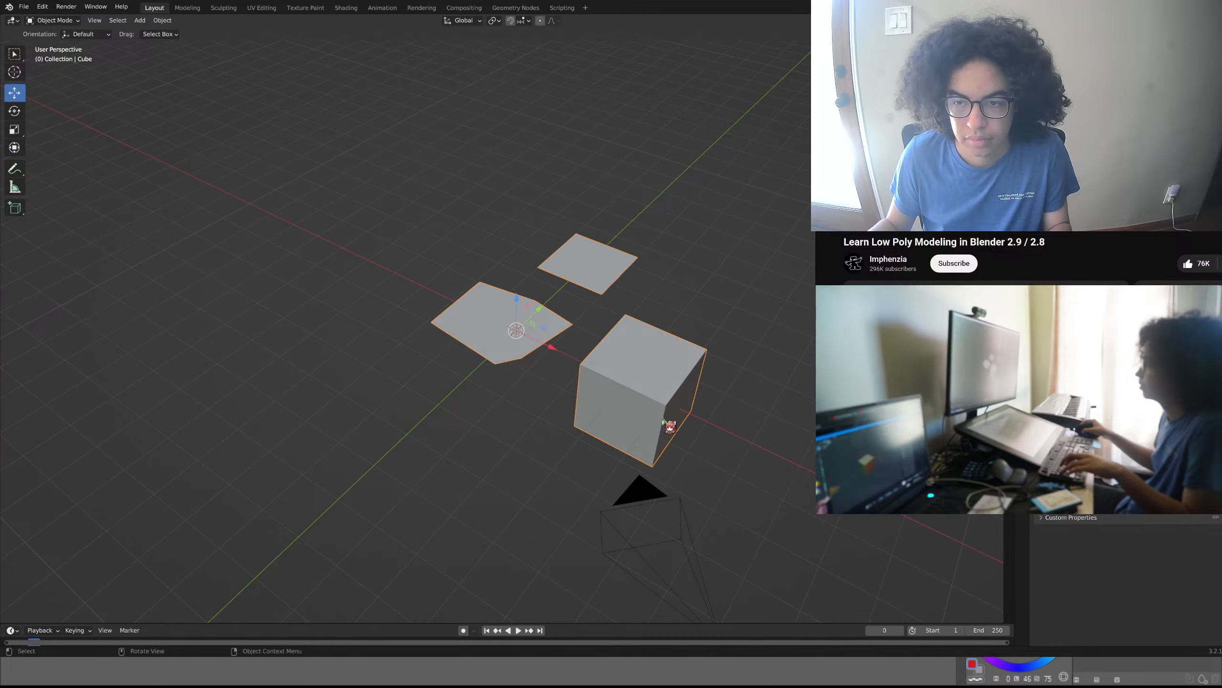
key("Tab")
middle_click_drag(671, 426, 530, 400, "shift")
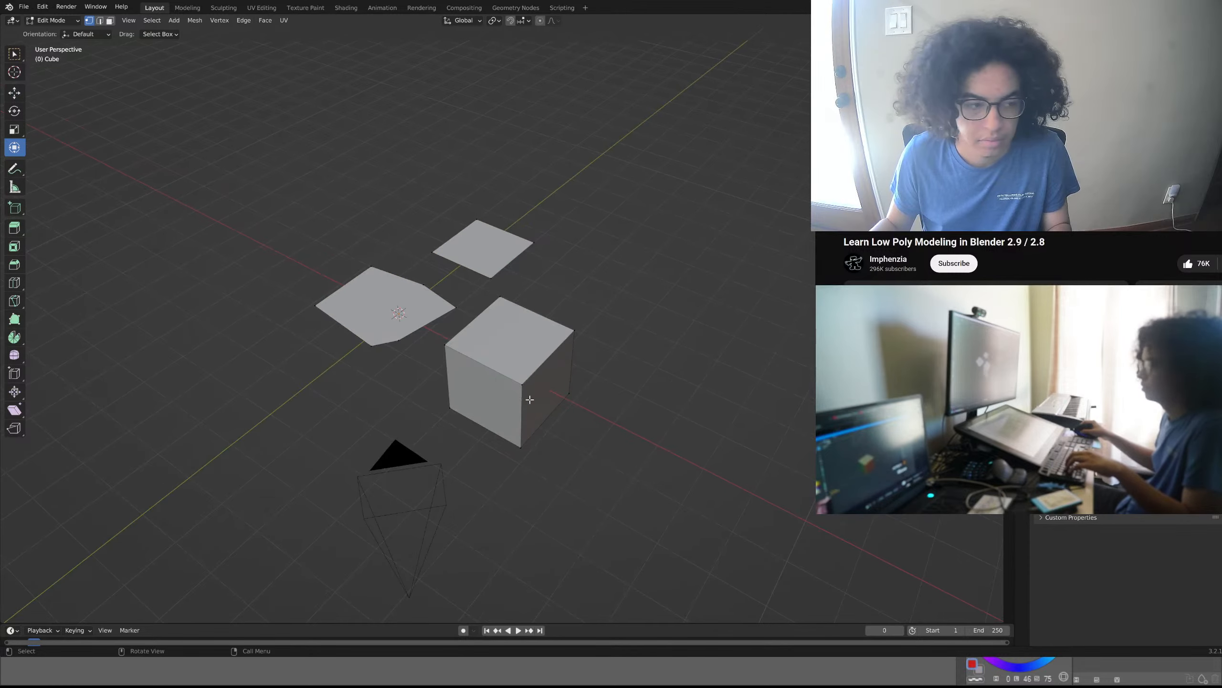
scroll(530, 400, "up", 3)
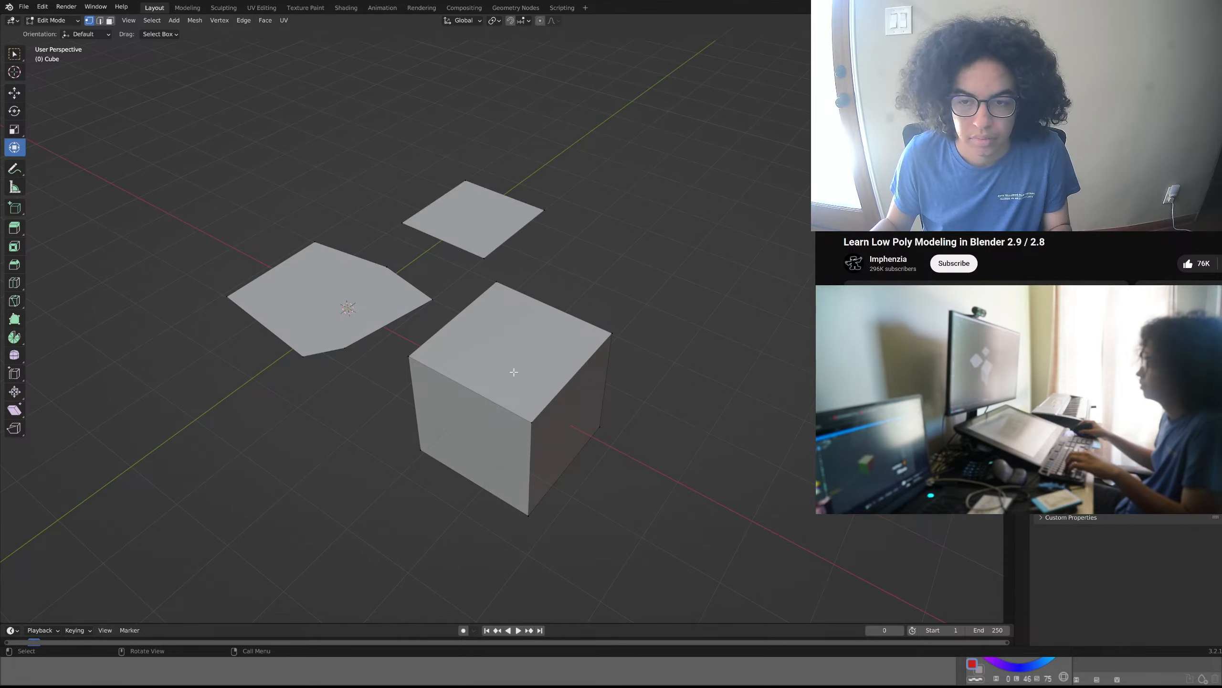
left_click_drag(646, 283, 363, 510)
left_click(722, 410)
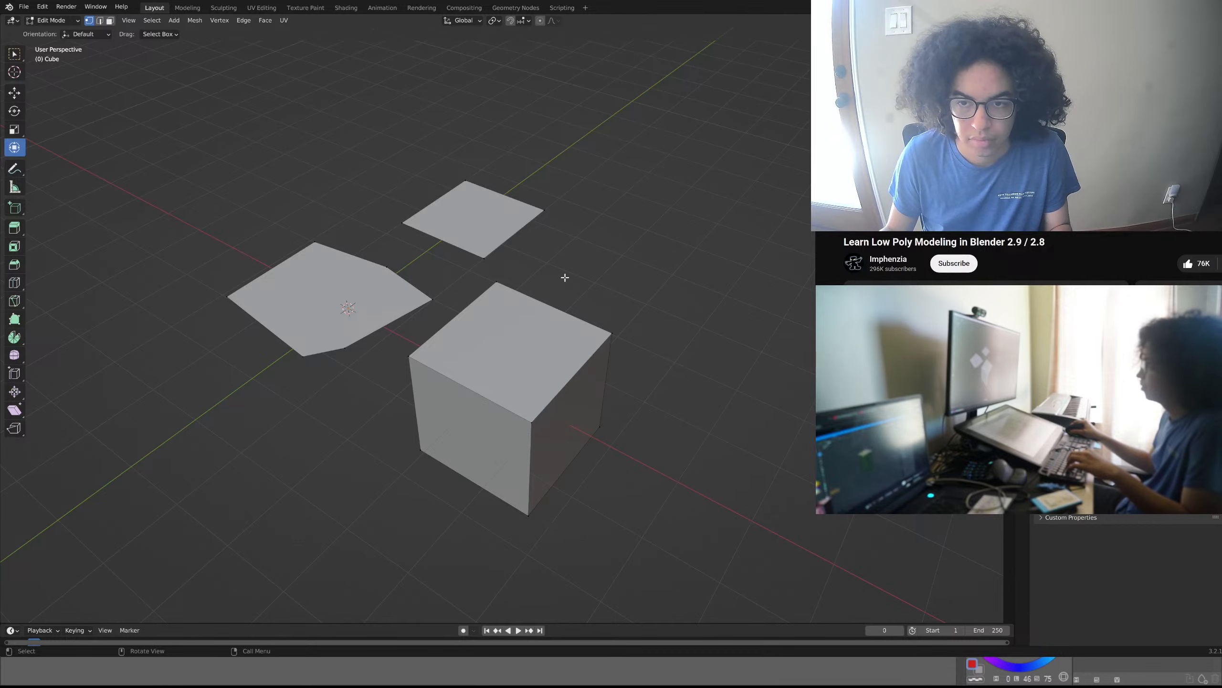
- Select the cube's four upper vertices and raise them about 1.19 m along Z with the Move tool
middle_click_drag(558, 287, 612, 352)
left_click_drag(694, 358, 439, 552)
middle_click_drag(558, 433, 562, 289)
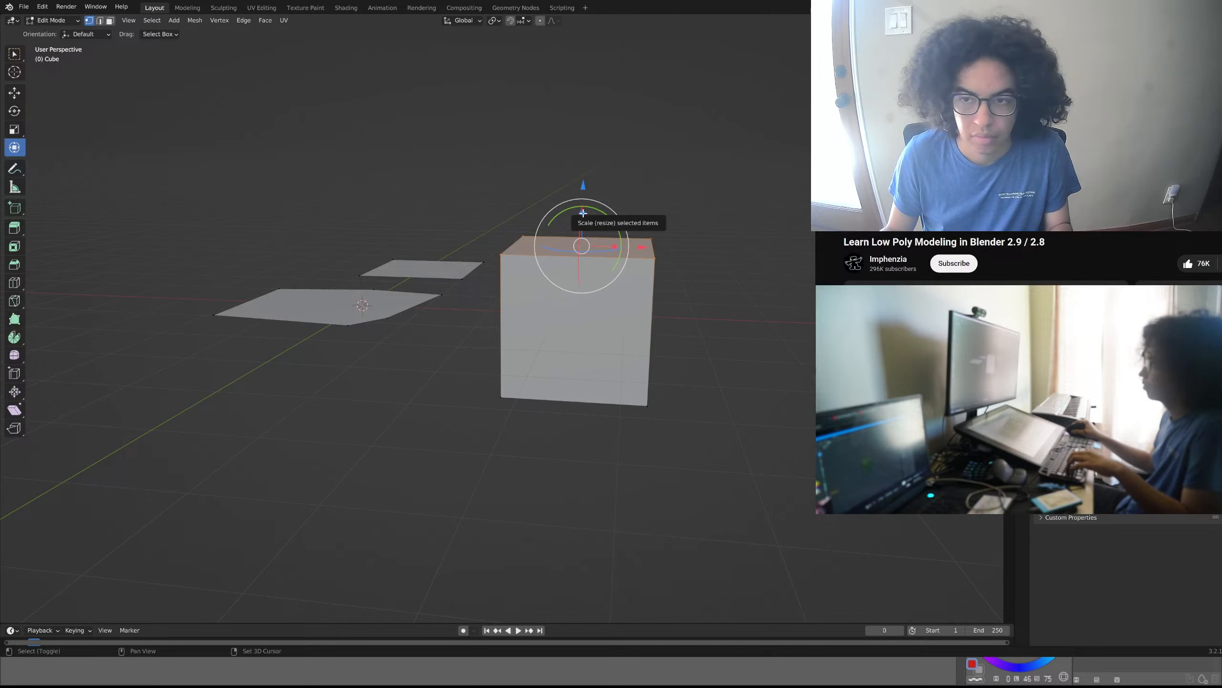
key("shift+space")
left_click(579, 192)
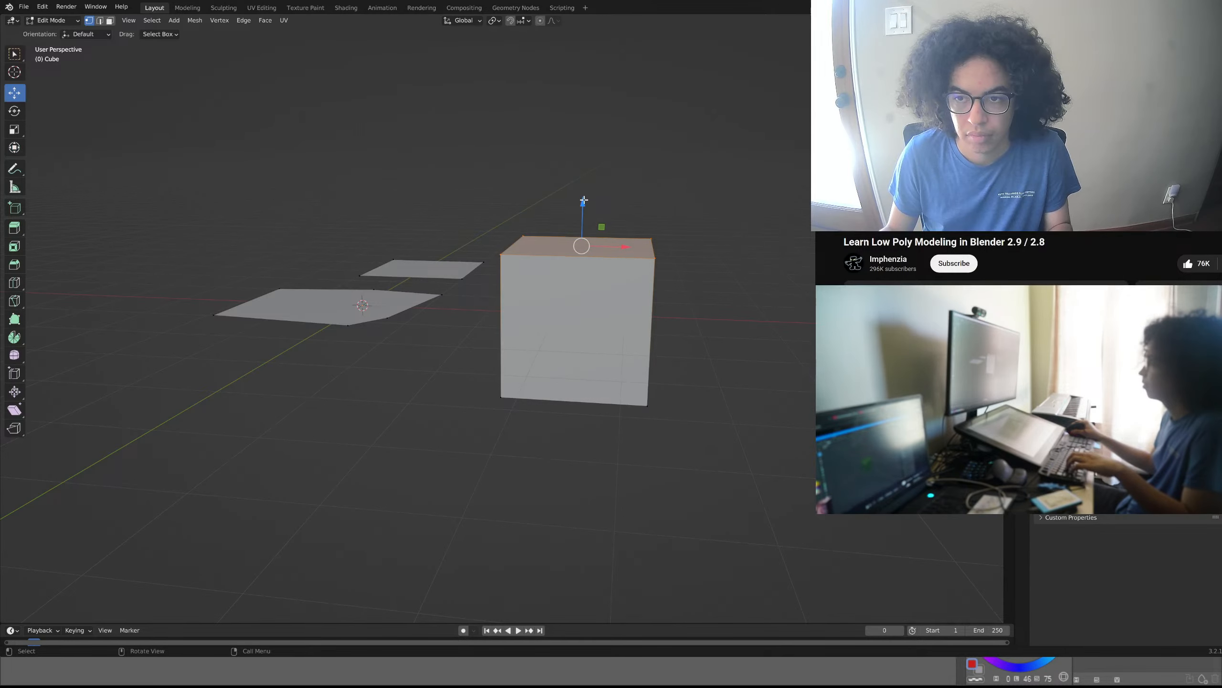
left_click_drag(584, 199, 584, 123)
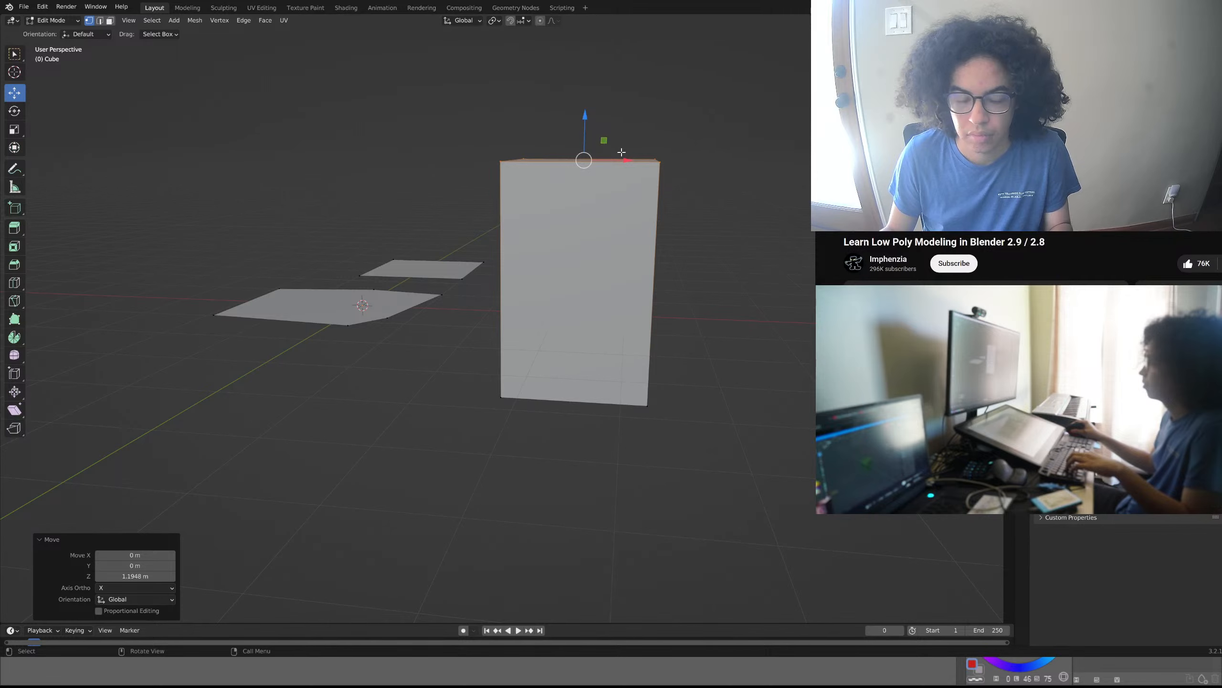
left_click(687, 237)
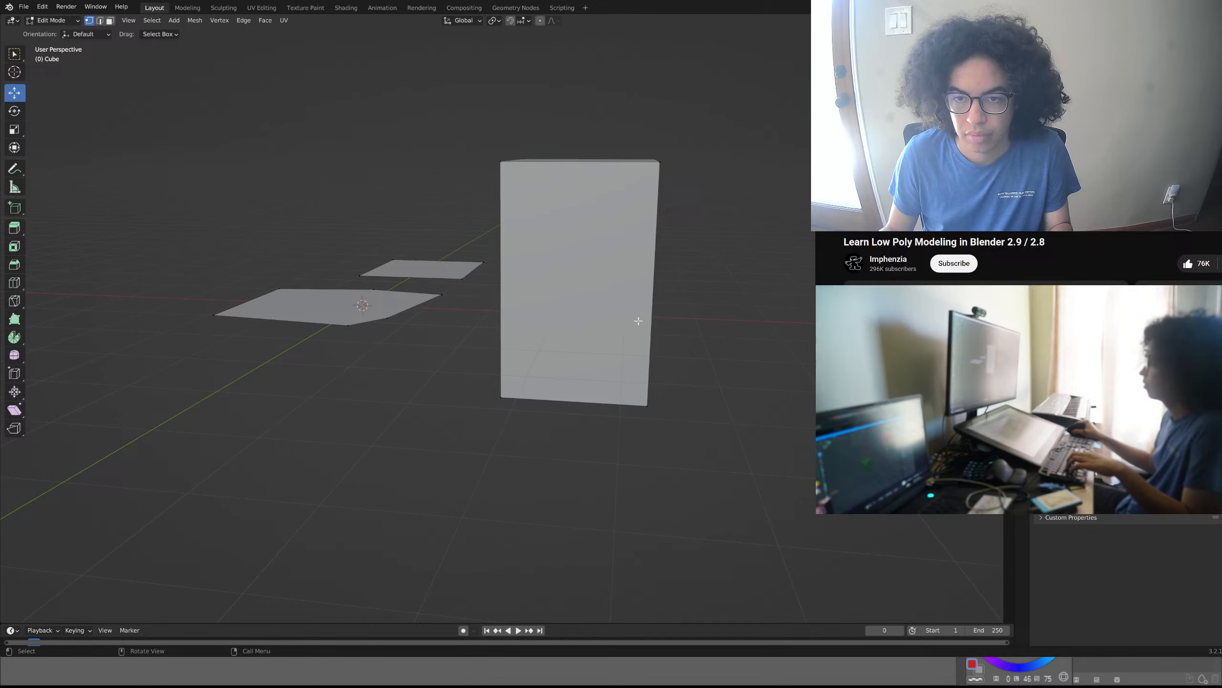
- Add a second cube to the mesh and move it about -3.17 m along X, on the opposite side of the reshaped plane
mouse_move(638, 321)
middle_mouse_down()
mouse_move(684, 358)
mouse_move(655, 341)
mouse_move(720, 309)
mouse_move(685, 293)
mouse_move(656, 321)
middle_mouse_up()
key("shift+a")
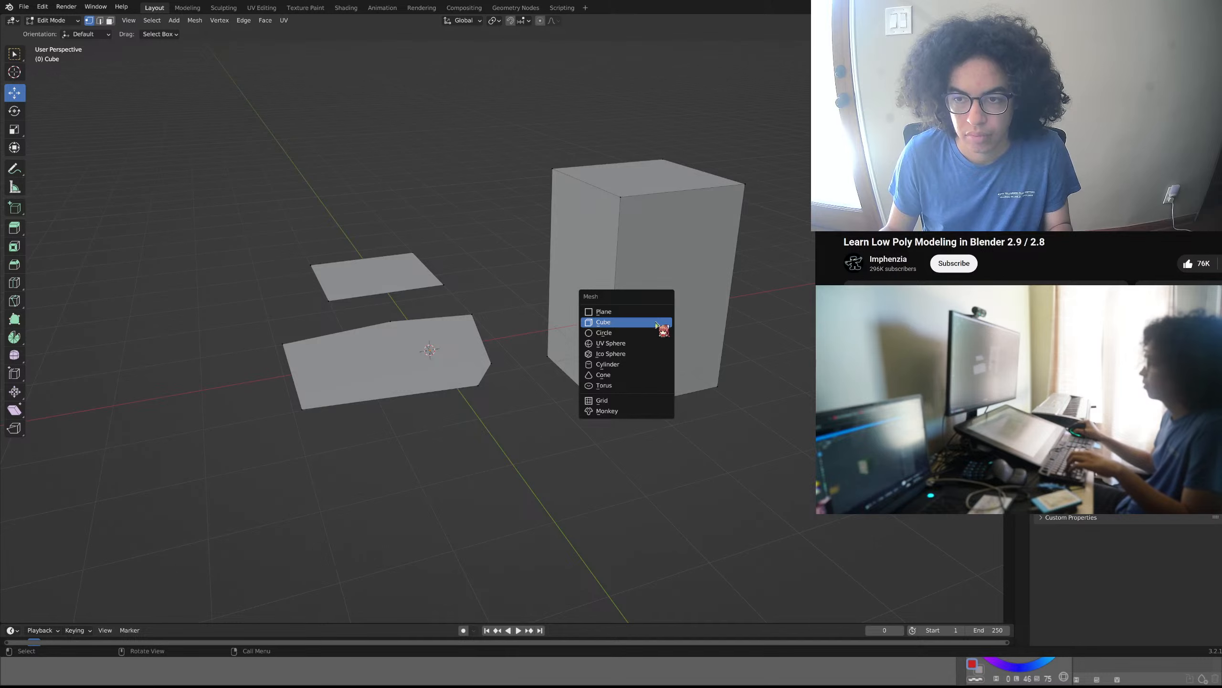
left_click(657, 322)
left_click_drag(465, 347, 277, 355)
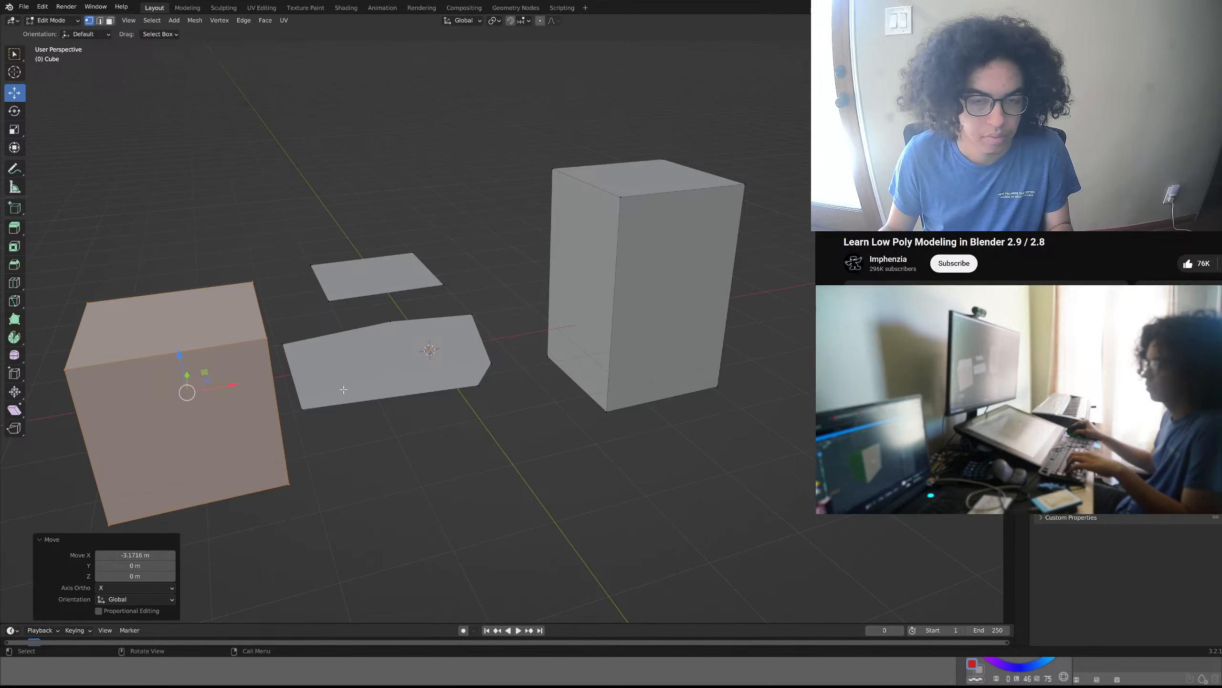
middle_click_drag(277, 355, 244, 340)
left_click(244, 340)
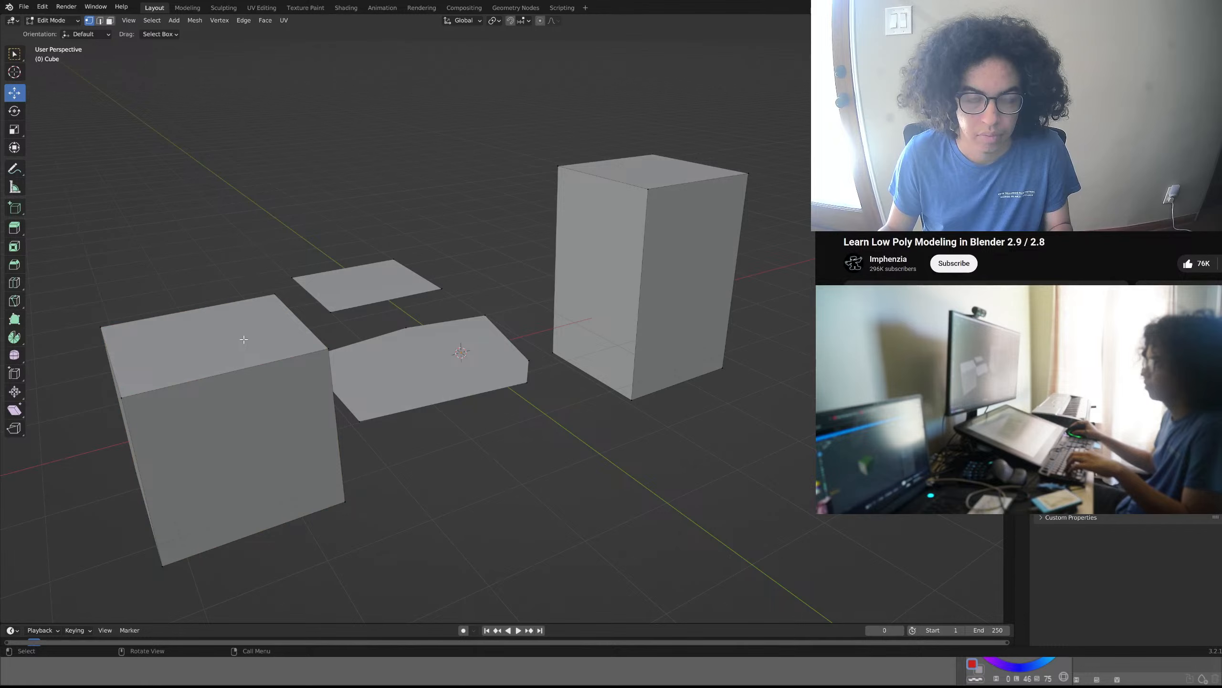
- Select the second cube's top face, undo a trial move along X, and raise the face about 0.32 m along Z
key("2")
left_click(244, 339)
key("3")
left_click(248, 334)
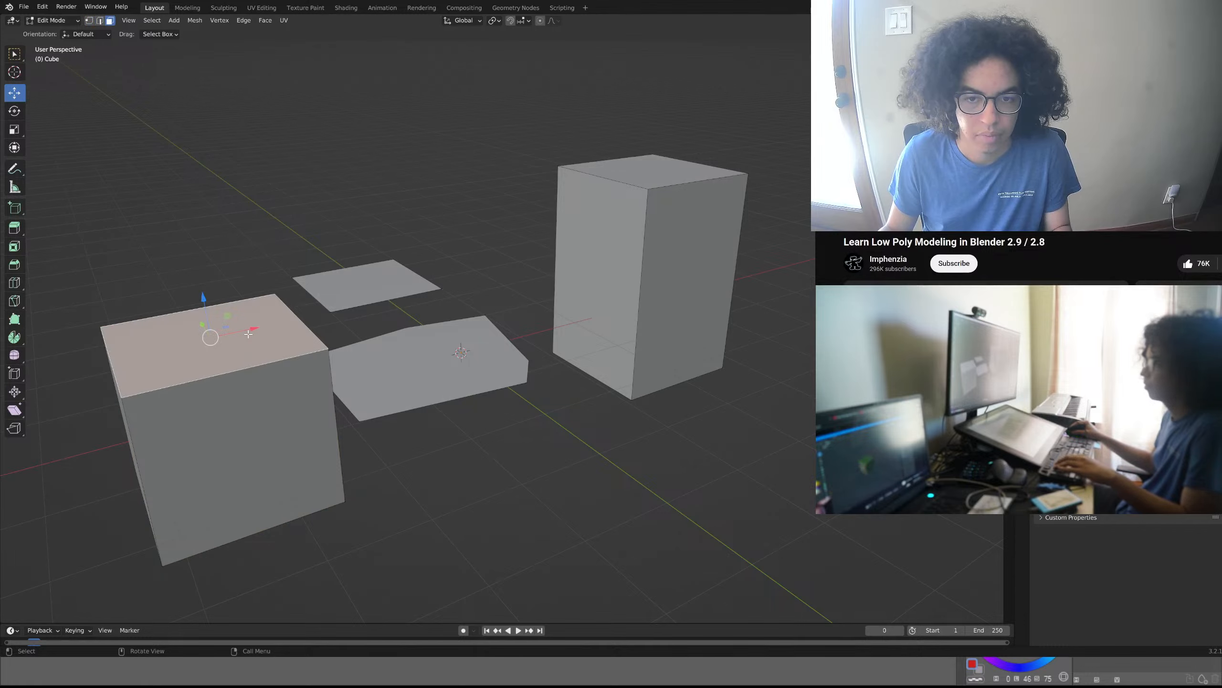
key("1")
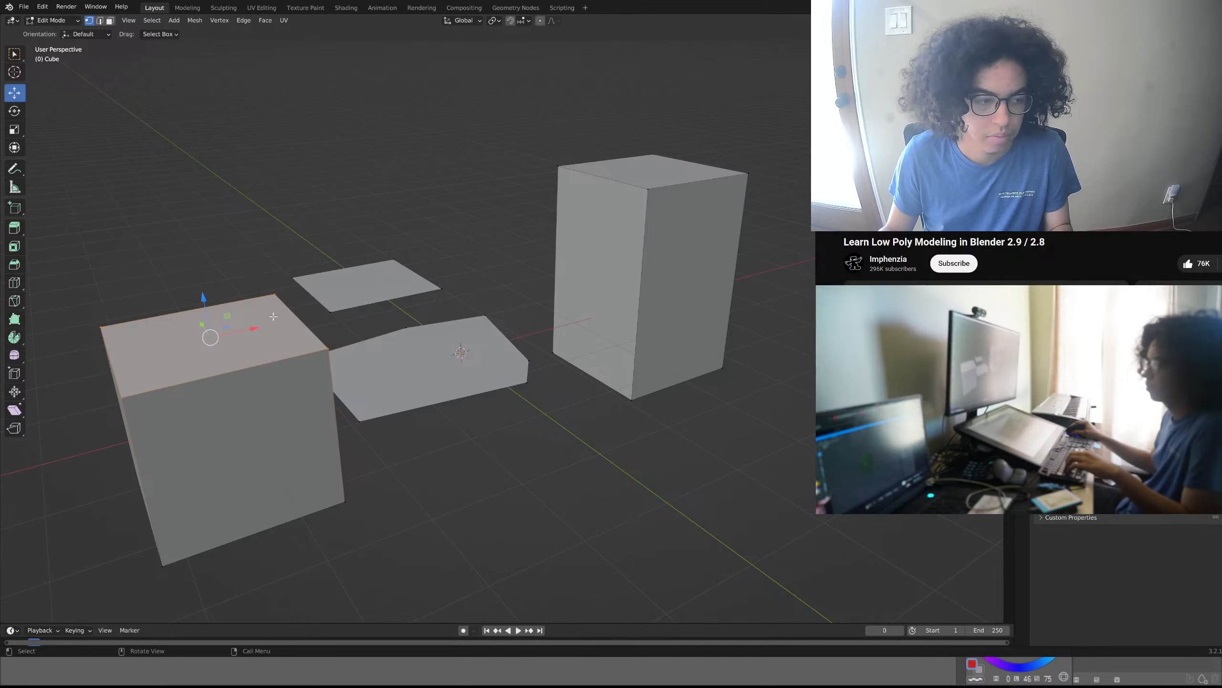
left_click_drag(246, 329, 273, 323)
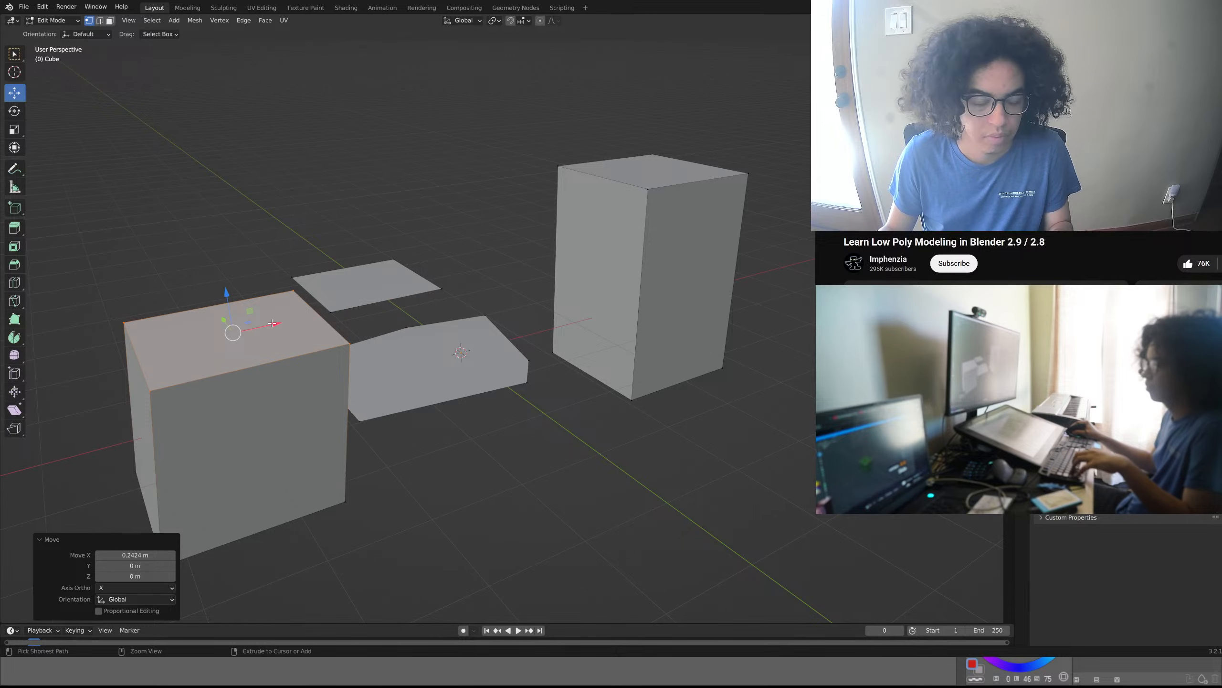
key("ctrl+z")
key("g")
key("z")
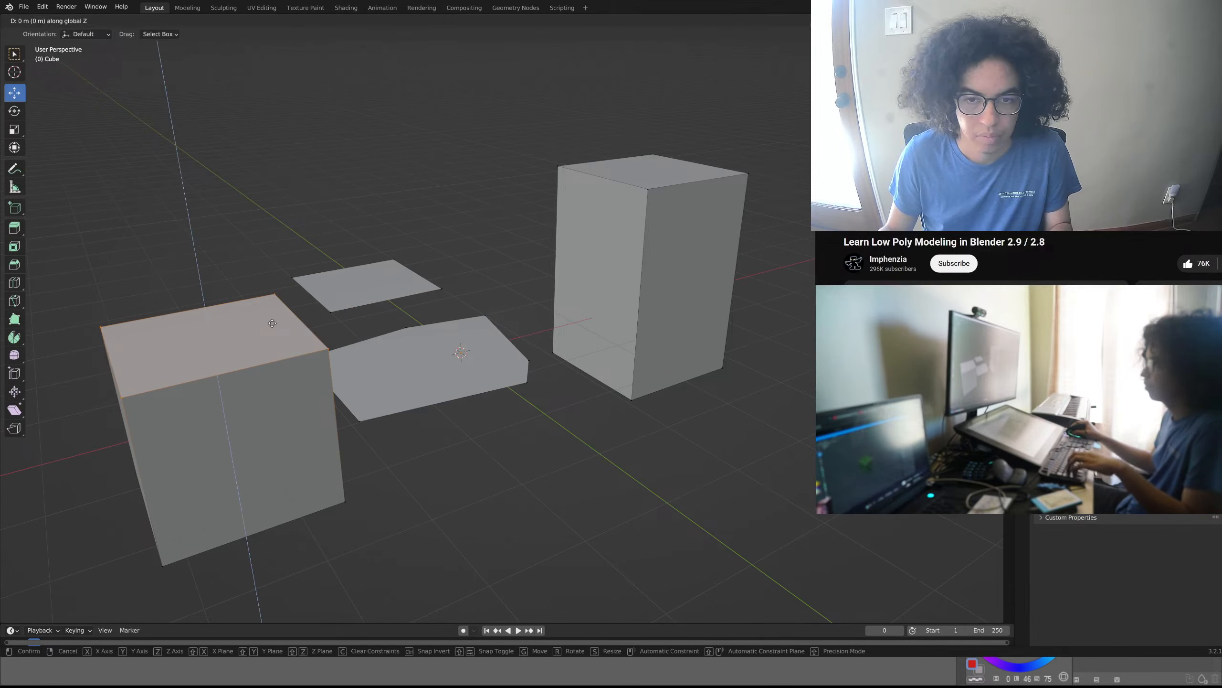
left_click(289, 293)
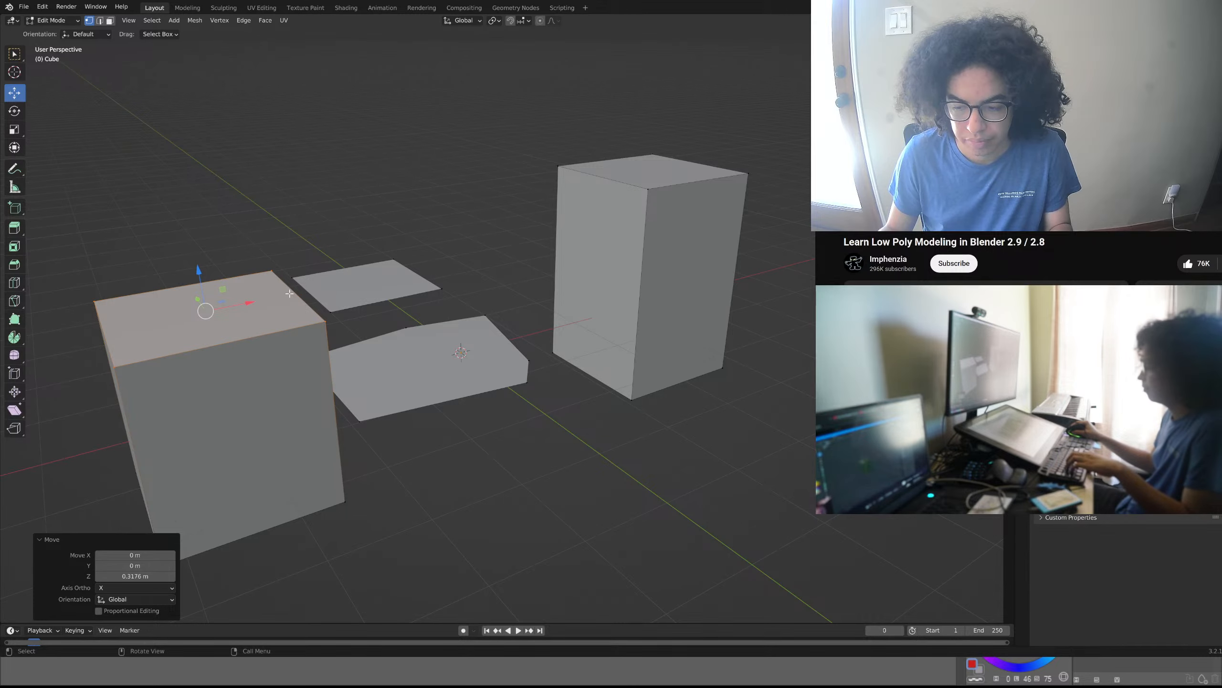
middle_click_drag(289, 293, 352, 304)
key("Tab")
key("Tab")
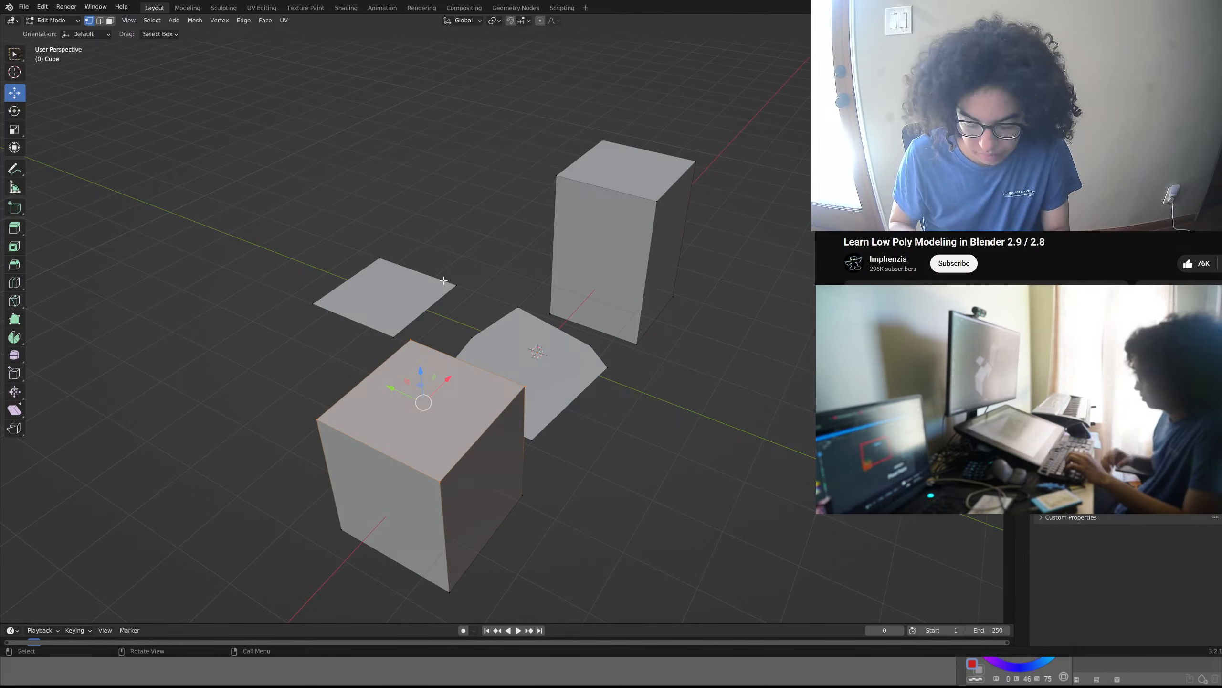
key("period")
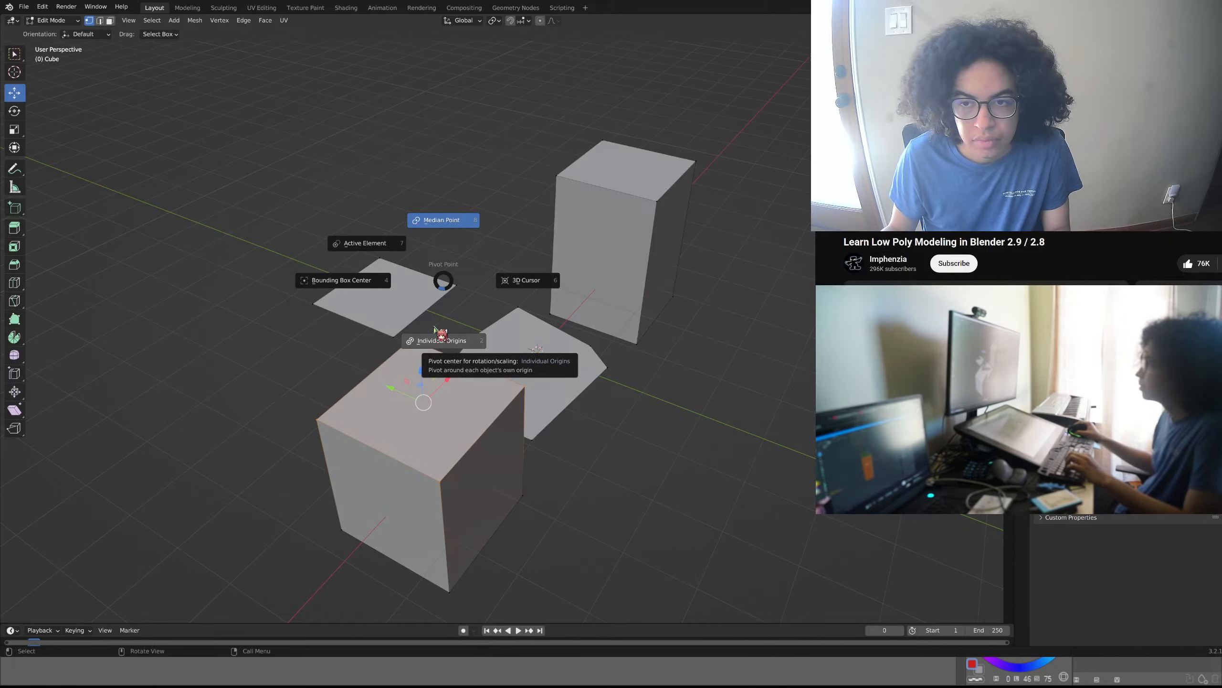
left_click(447, 281)
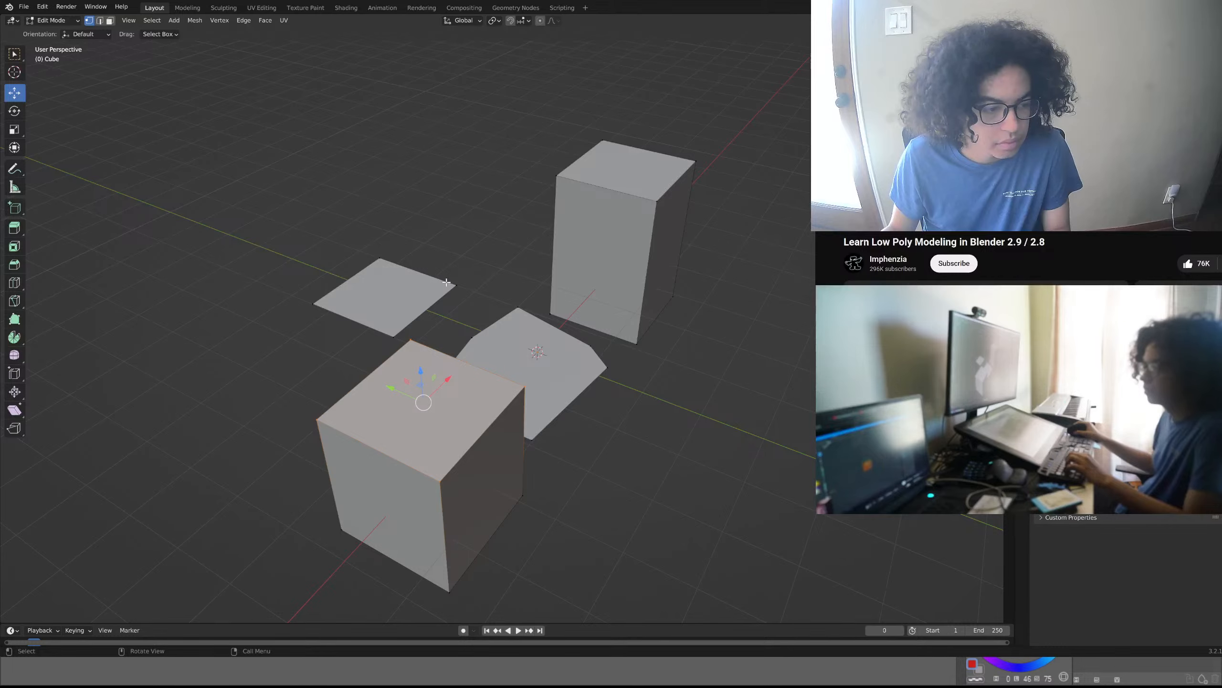
- Extrude the second cube's top face upward by about 1.56 m
middle_click_drag(447, 293, 485, 329)
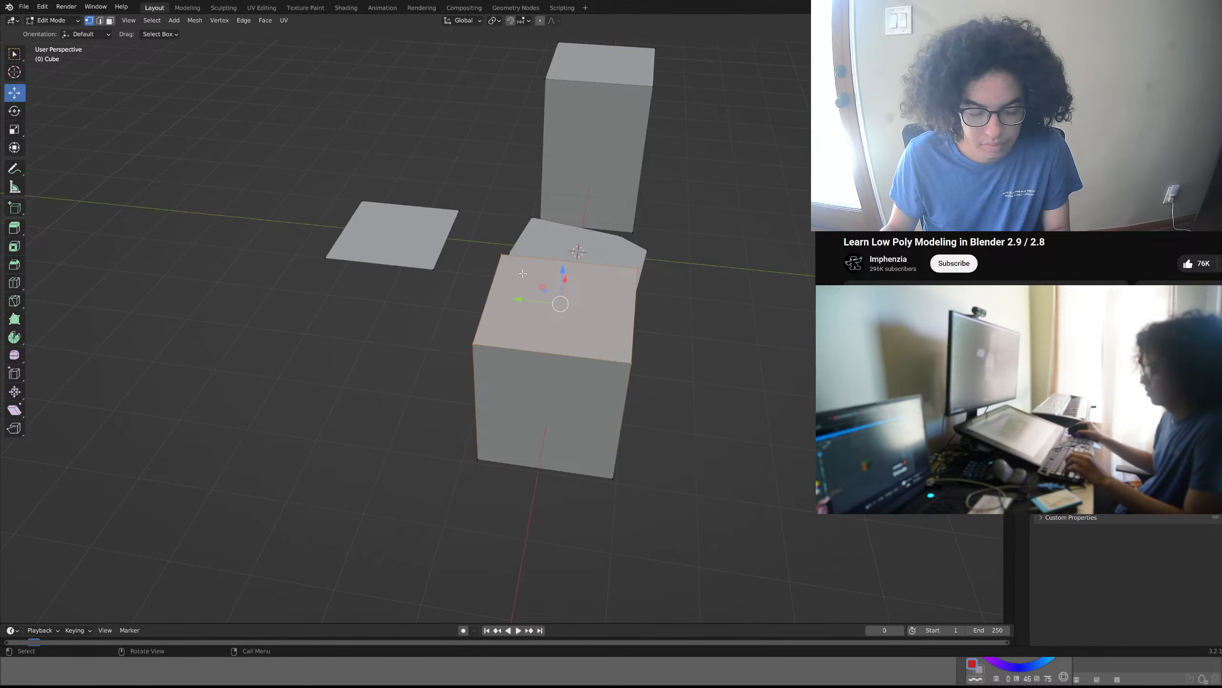
middle_click_drag(497, 269, 527, 226)
key("e")
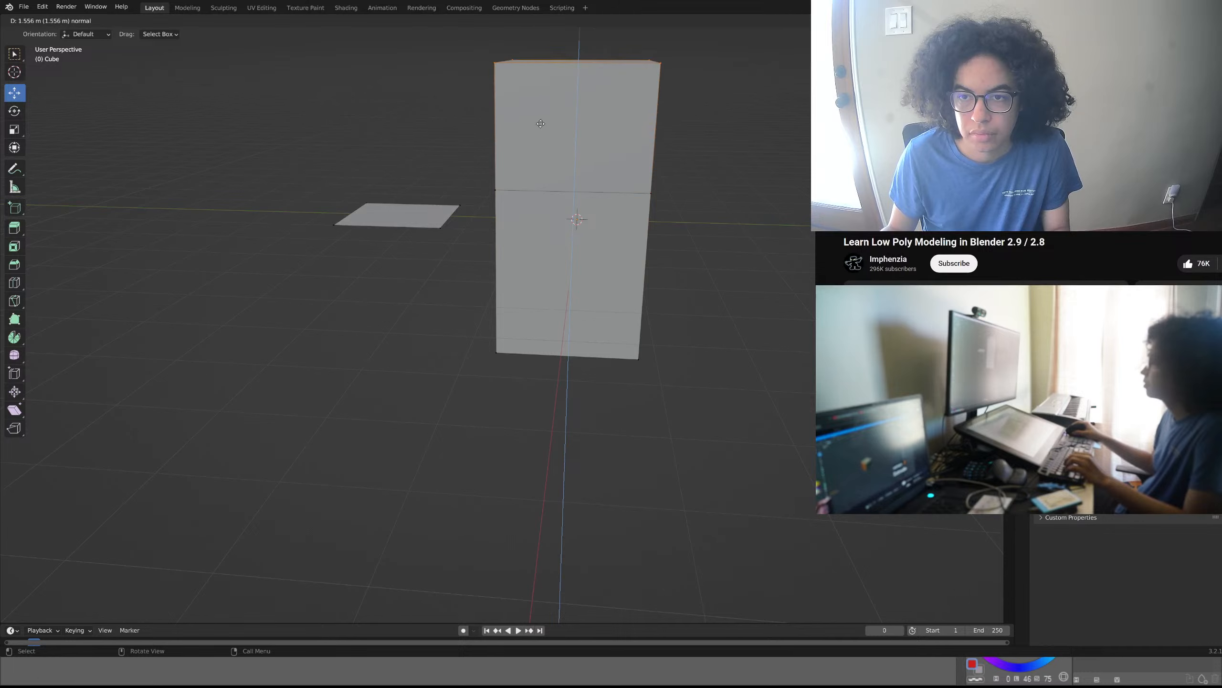
left_click(541, 121)
- Move the second cube's extruded top face about -2.67 m along Y, turning the extrusion into a leaning arm
middle_click_drag(551, 163, 549, 188)
key("g")
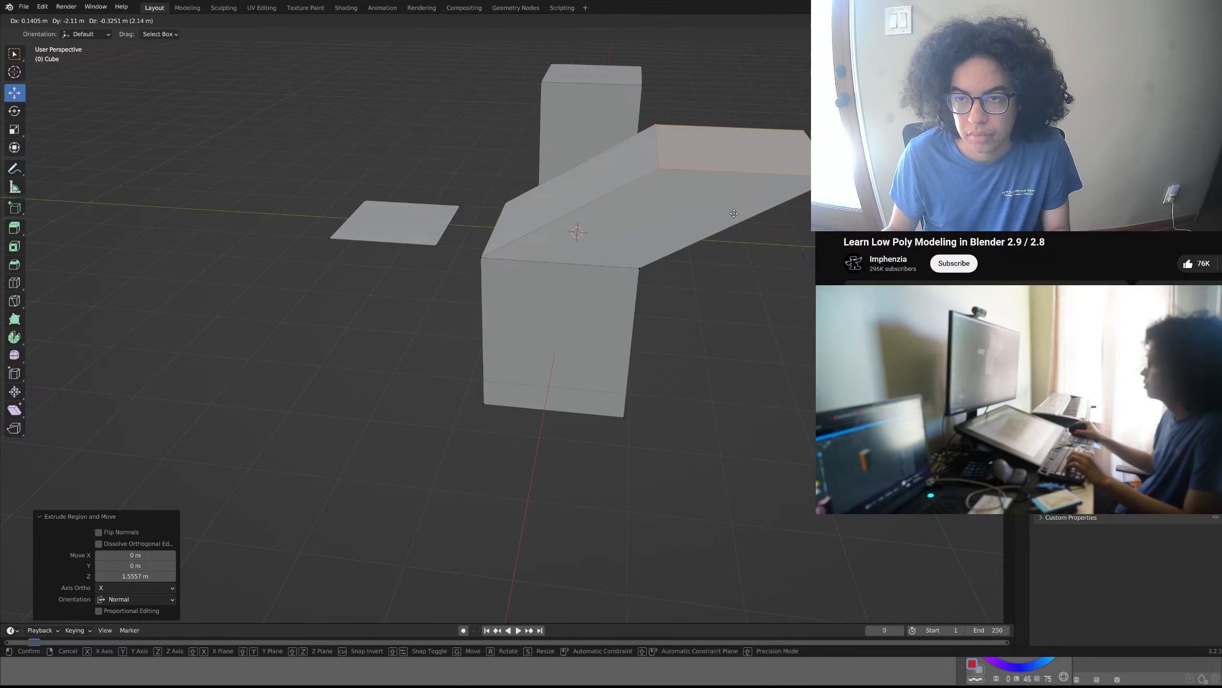
key("z")
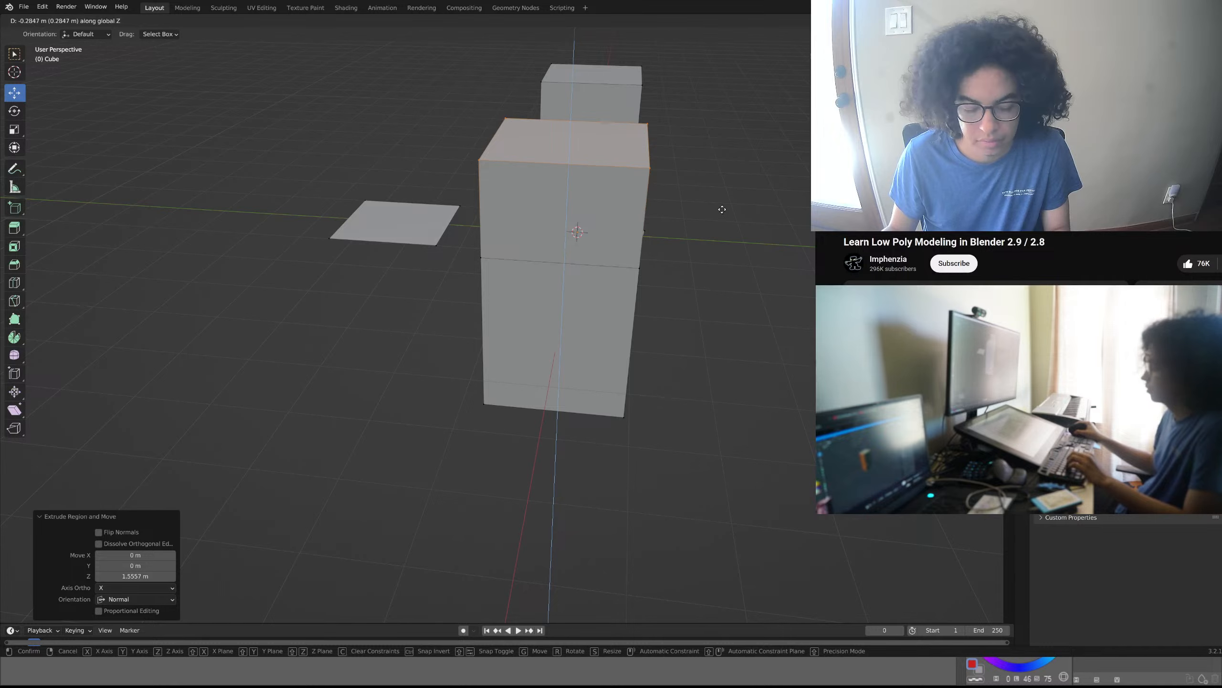
key("y")
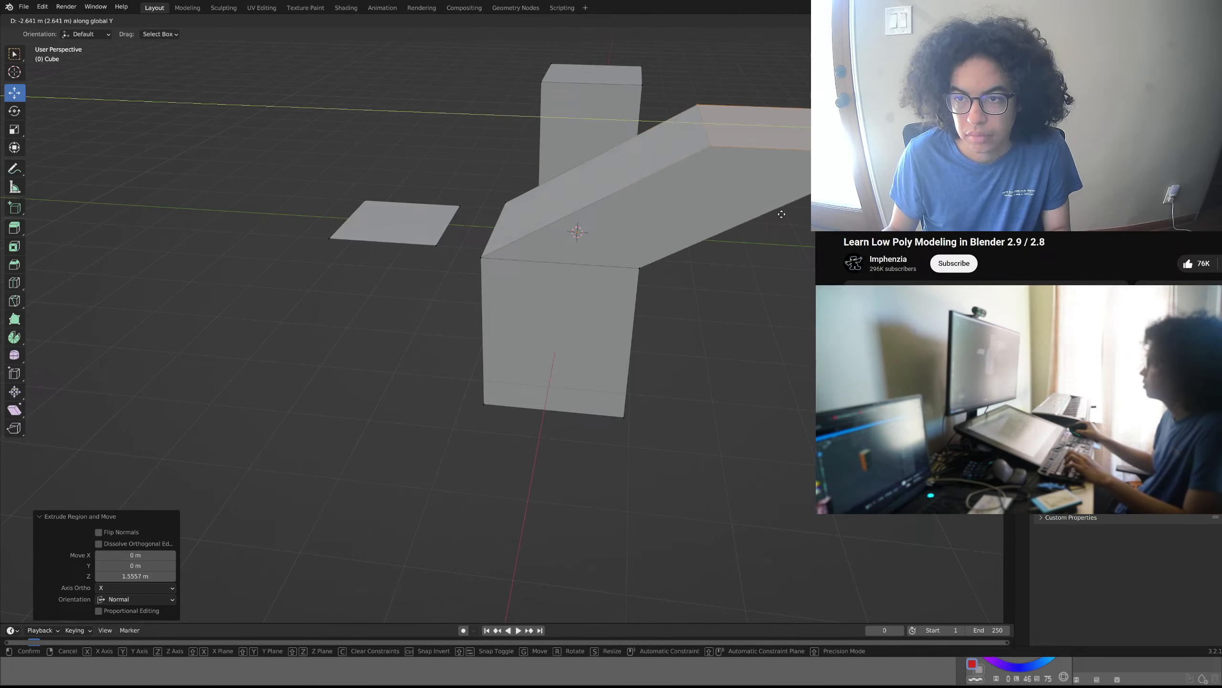
key("z")
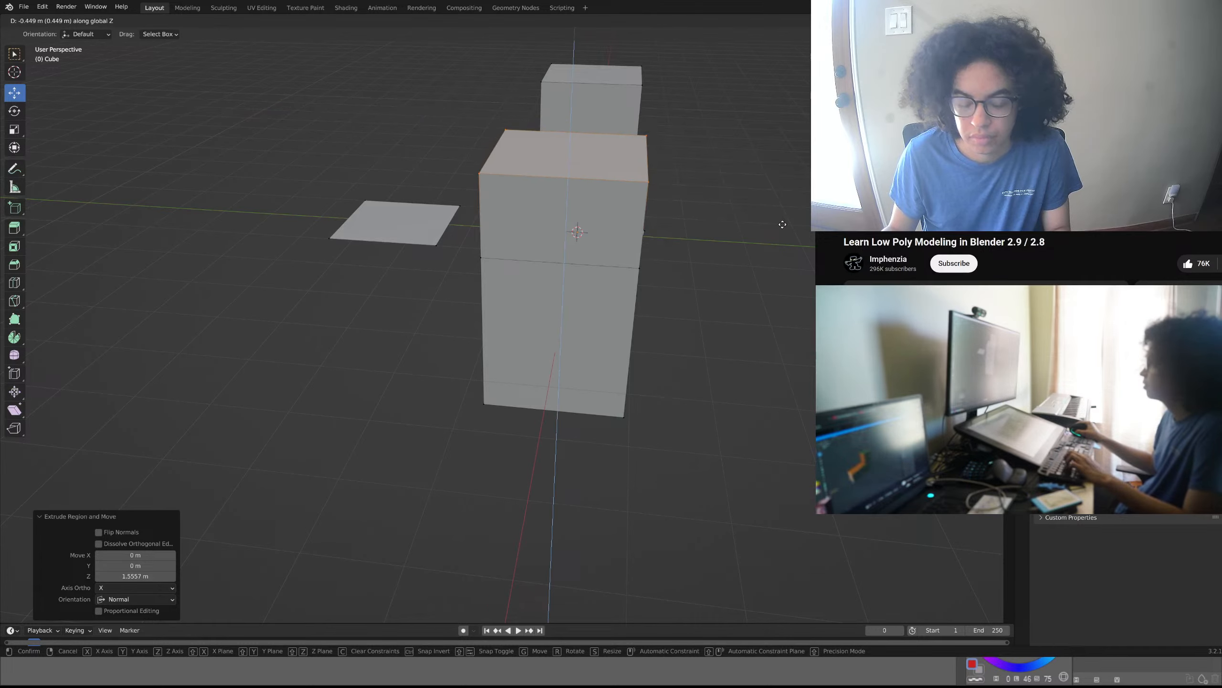
key("y")
left_click(782, 224)
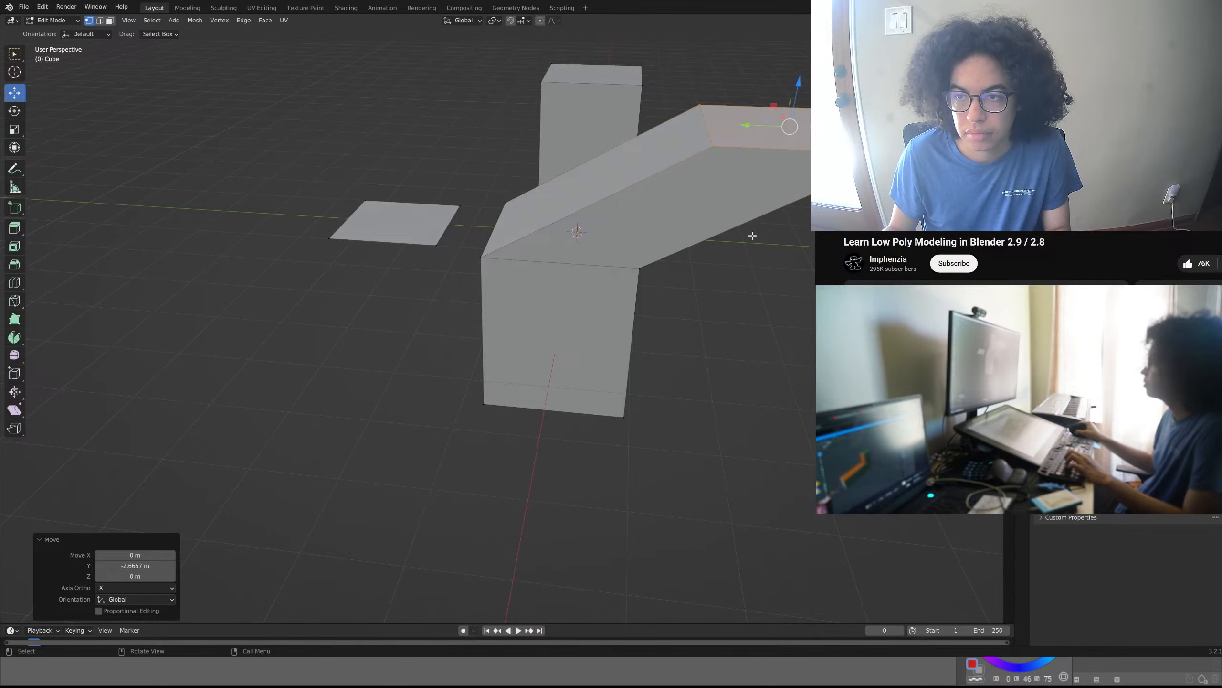
- Extrude the second cube's outer side face below the leaning arm twice in a row, the second time by about 4.77 m
middle_click_drag(752, 235, 723, 269)
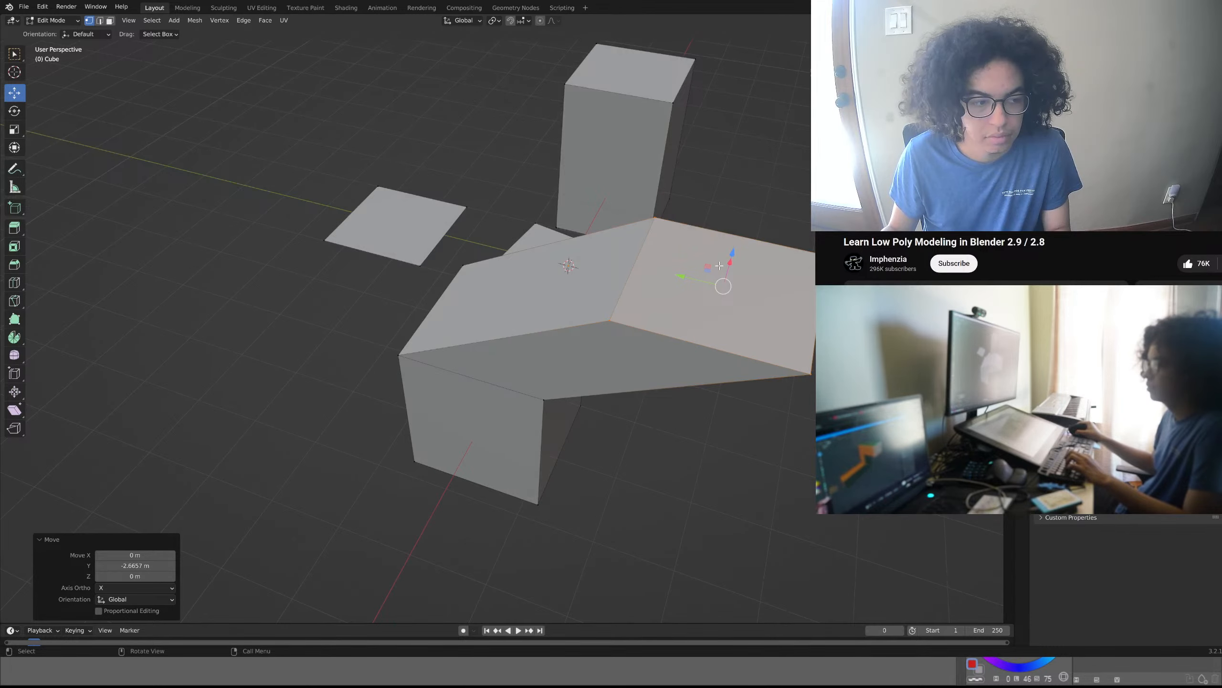
left_click(429, 434)
key("3")
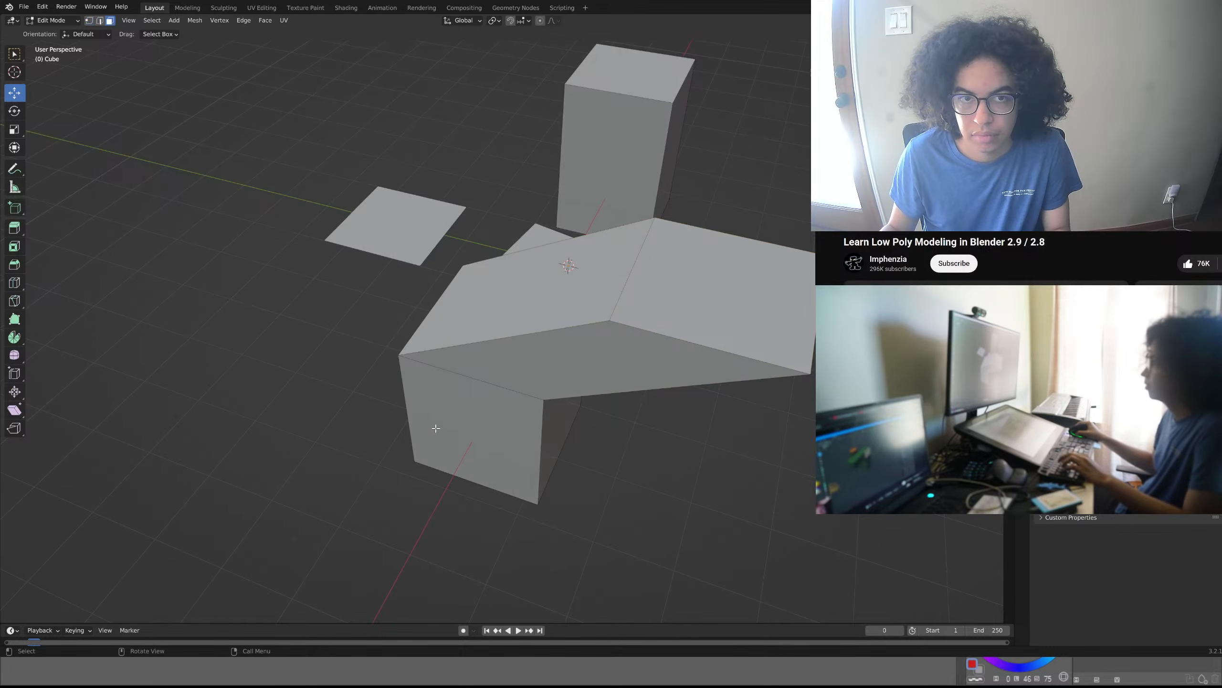
left_click(436, 428)
key("e")
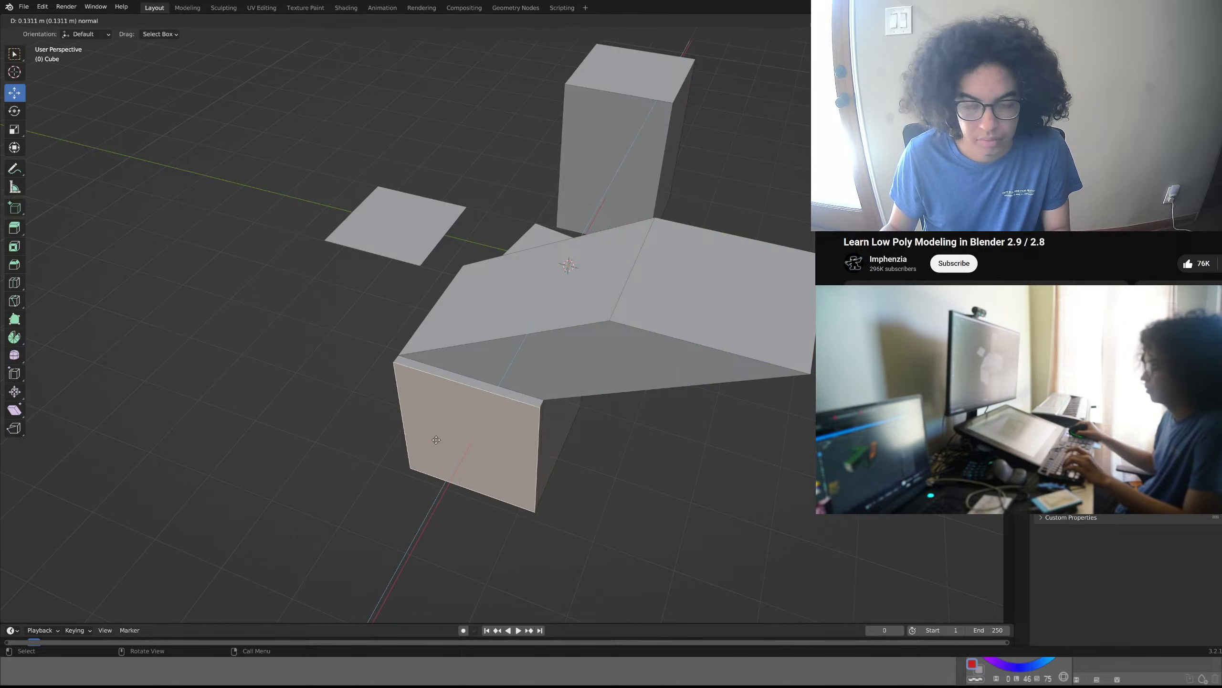
left_click(376, 556)
middle_click_drag(378, 554, 739, 338)
key("e")
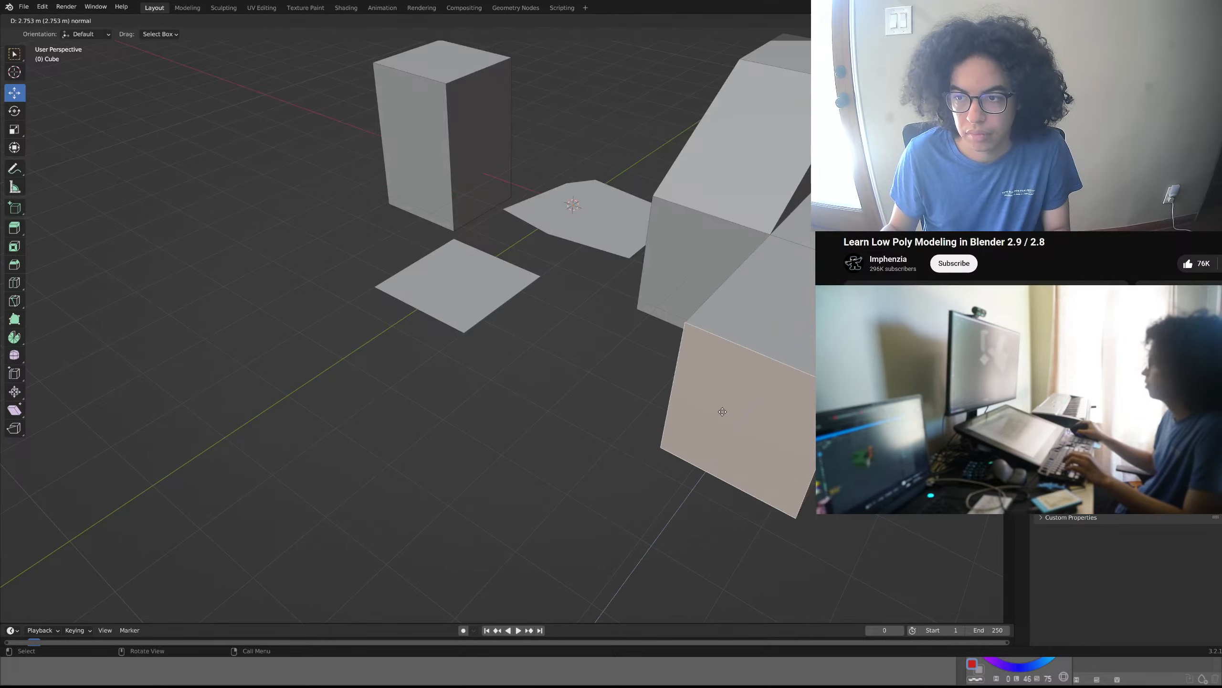
left_click(622, 485)
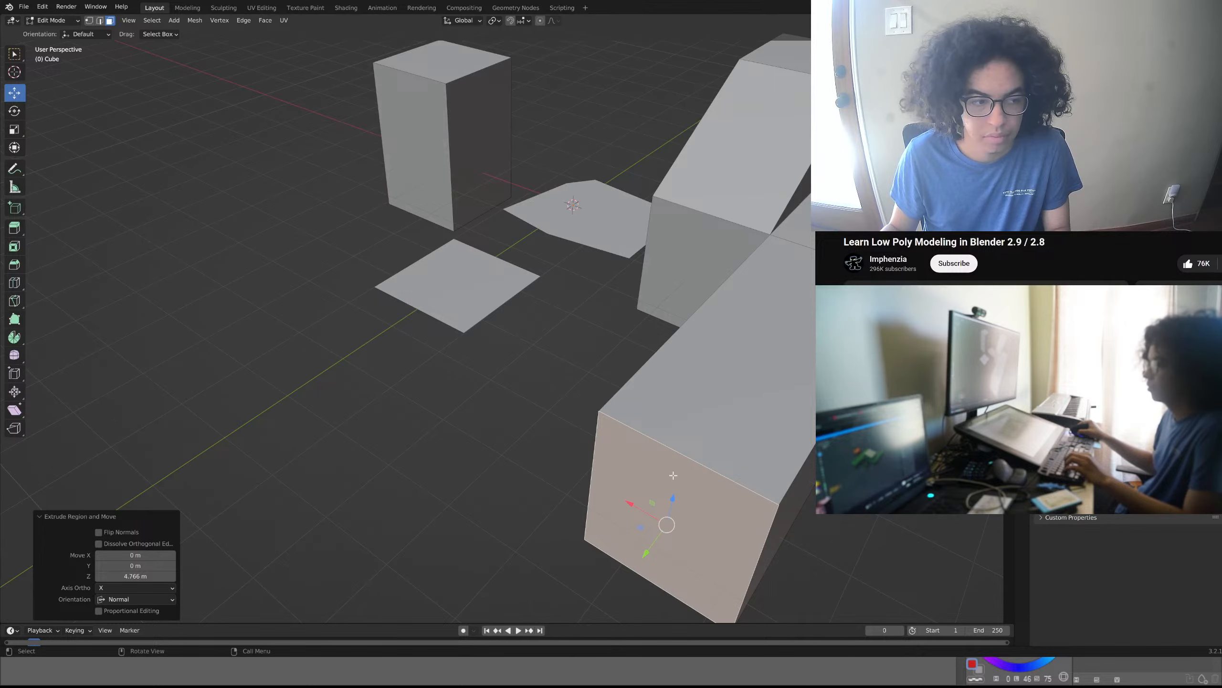
- Extrude the long block's end face once more to add a short corner segment
middle_click_drag(673, 475, 741, 482)
left_click(752, 392)
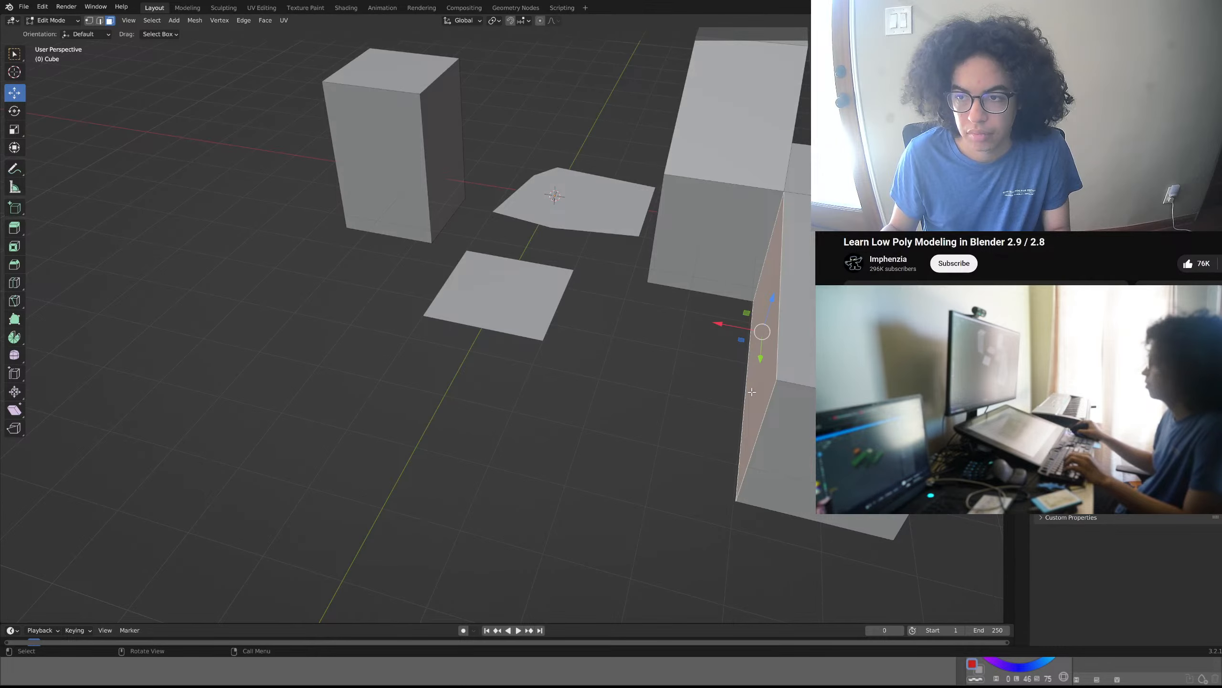
left_click(789, 430)
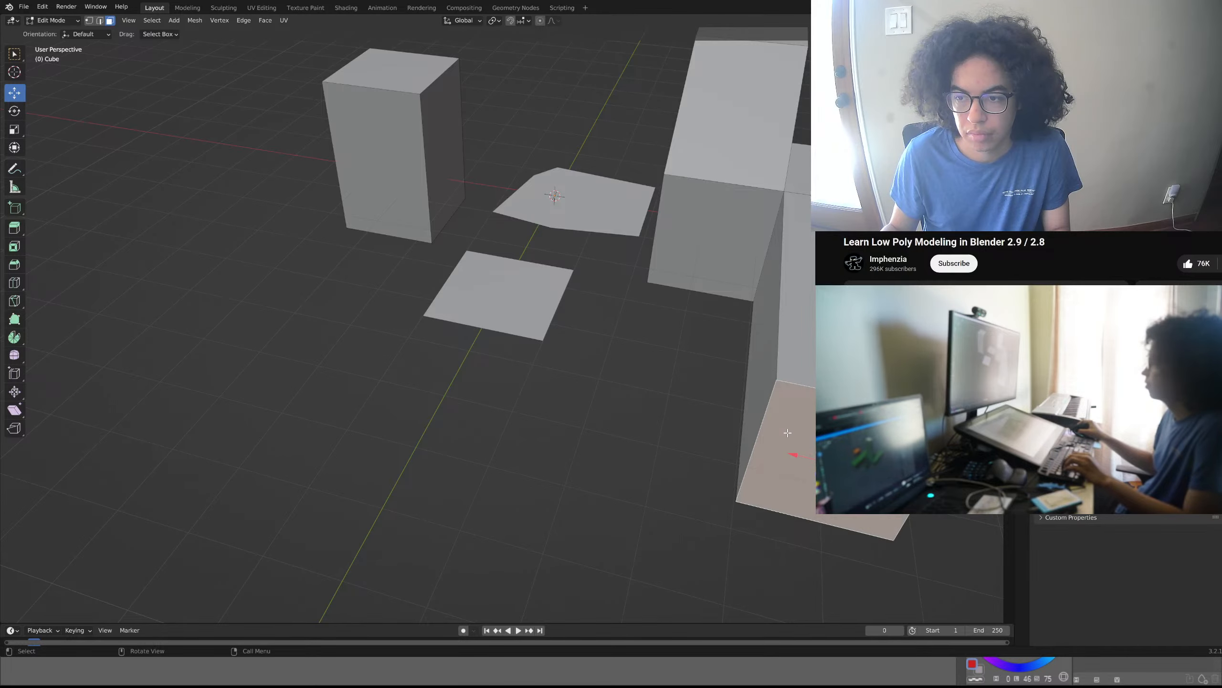
key("e")
left_click(767, 535)
- Extrude the corner segment's inward side face by about 6.72 m to form a long perpendicular arm
left_click(752, 509)
key("e")
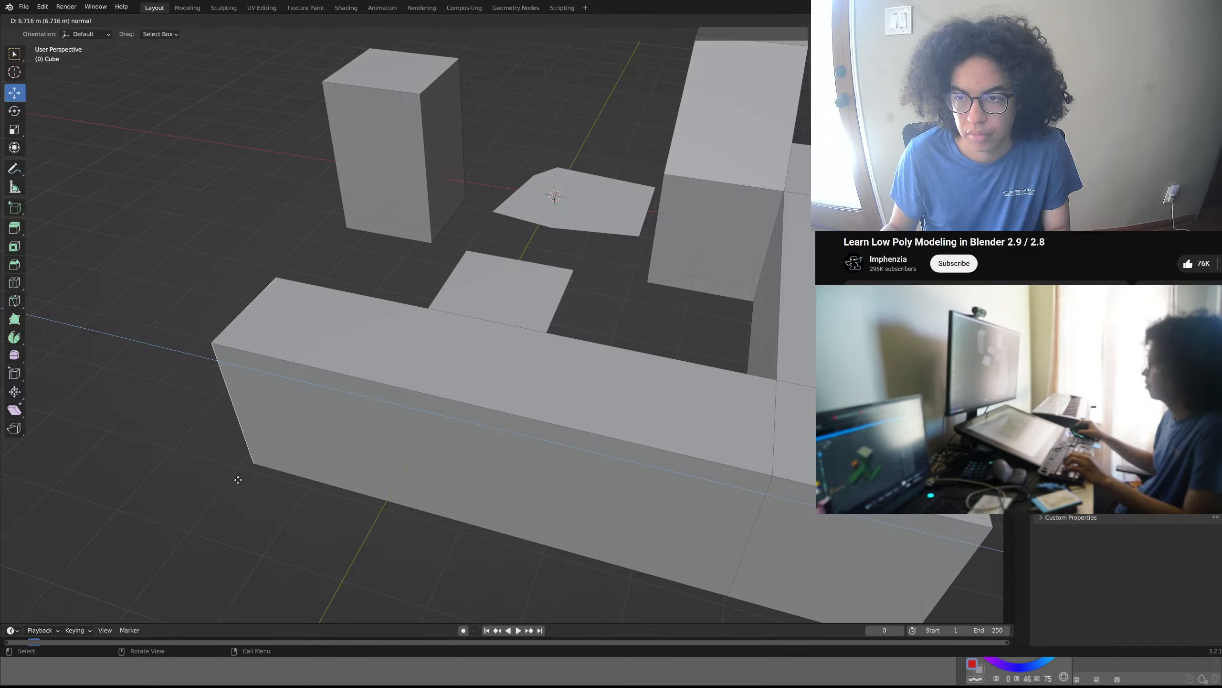
left_click(238, 479)
- Extrude the sloping underside face of the leaning arm by about 2.73 m along its normal
middle_click_drag(237, 478, 354, 333)
left_click(451, 110)
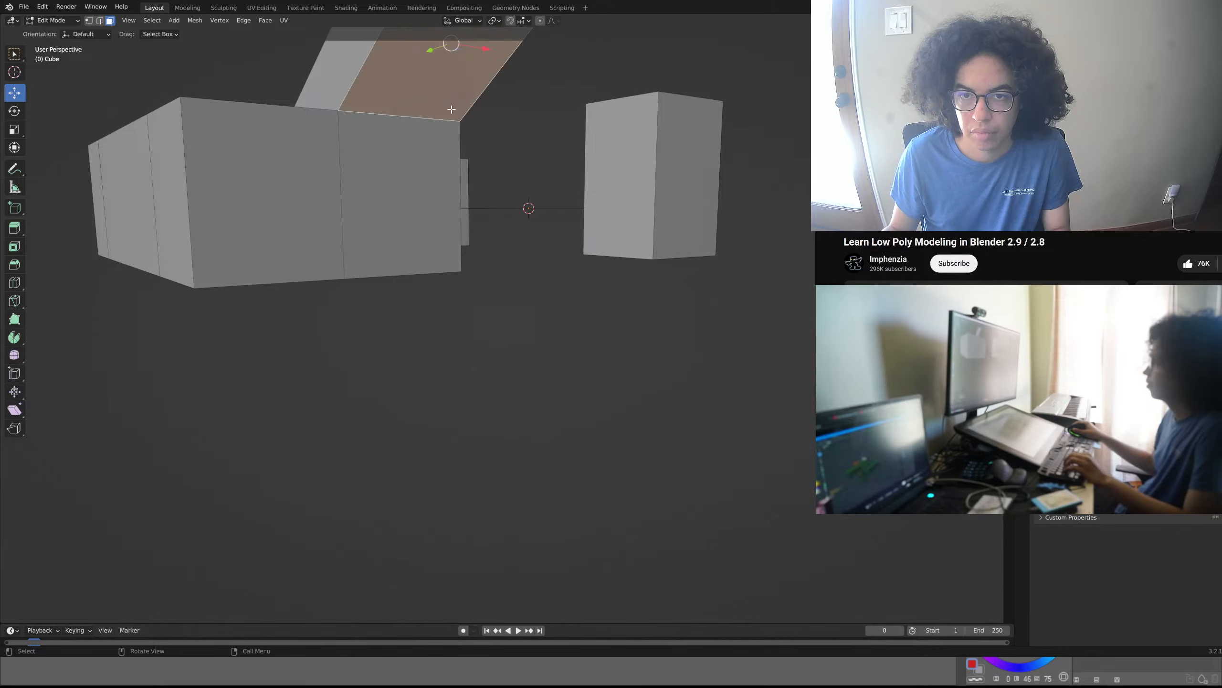
key("e")
left_click(491, 300)
- Try to lower the extruded underside face along Z, and undo the move
middle_click_drag(492, 301, 539, 309)
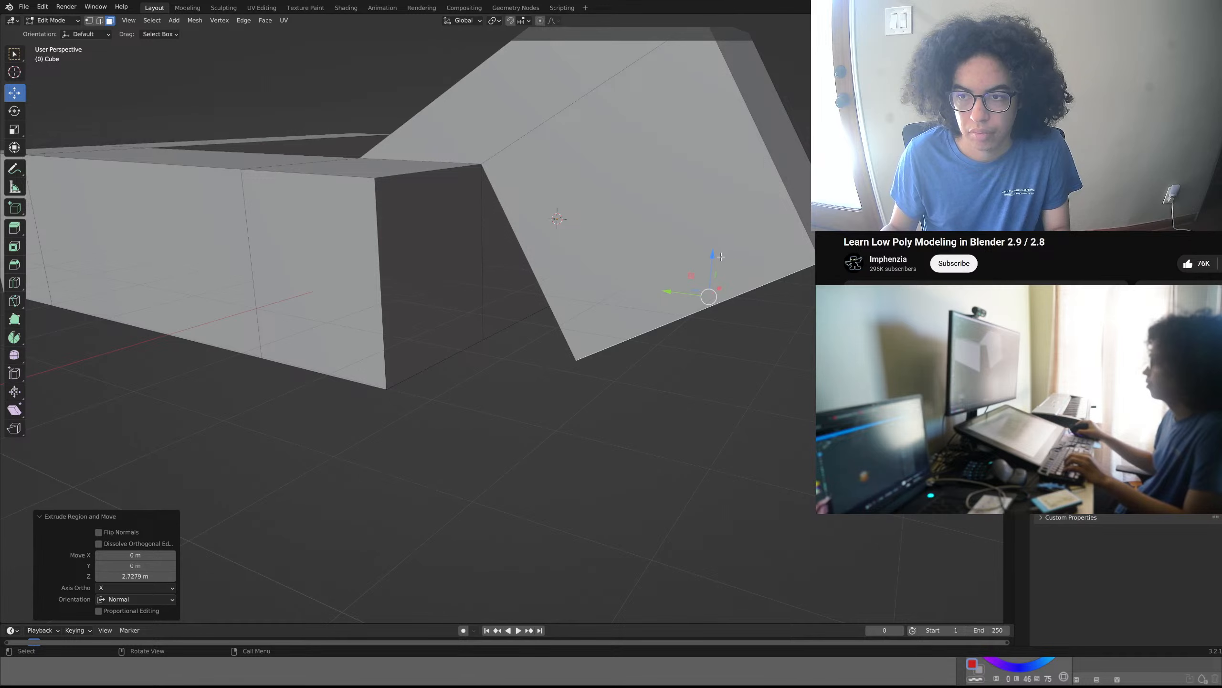
left_click_drag(714, 259, 705, 351)
key("ctrl+z")
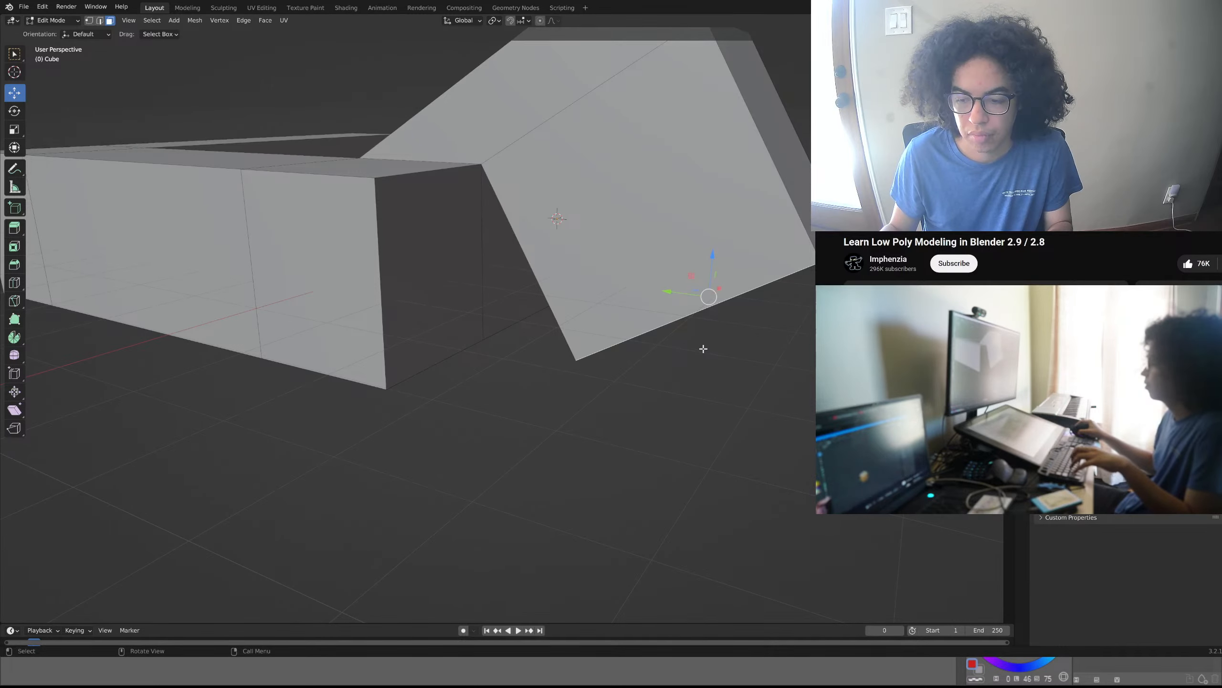
middle_click_drag(705, 350, 618, 474)
middle_click_drag(615, 375, 455, 473, "shift")
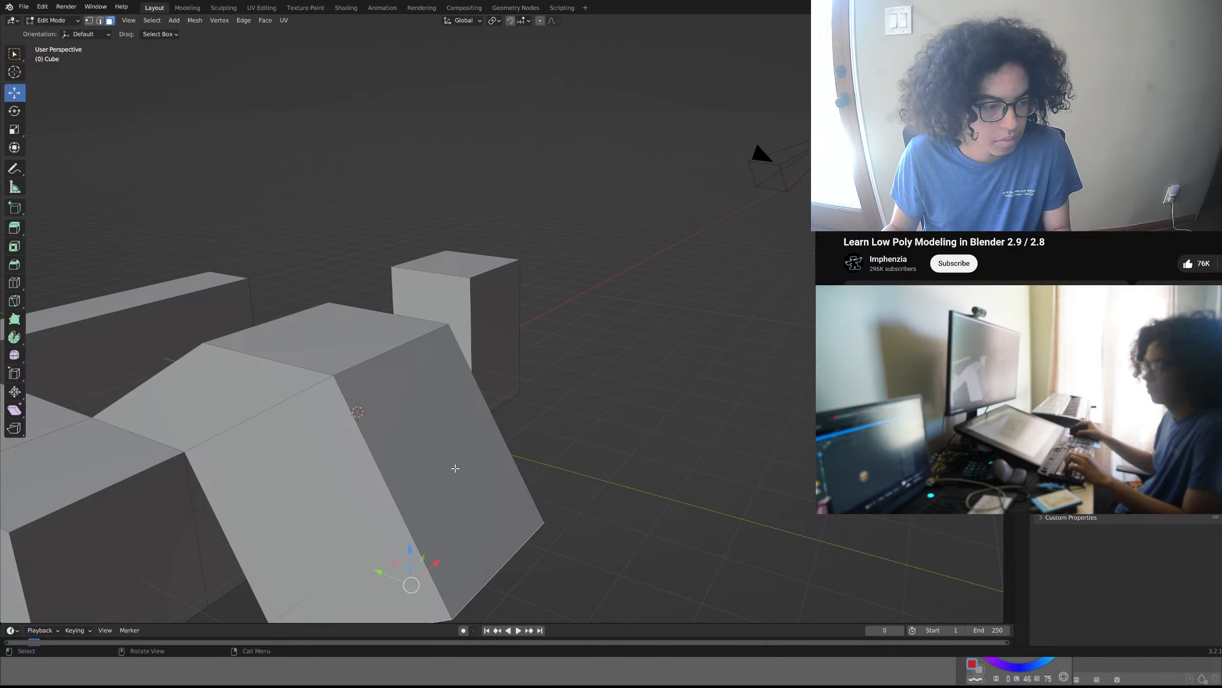
scroll(451, 460, "down", 2)
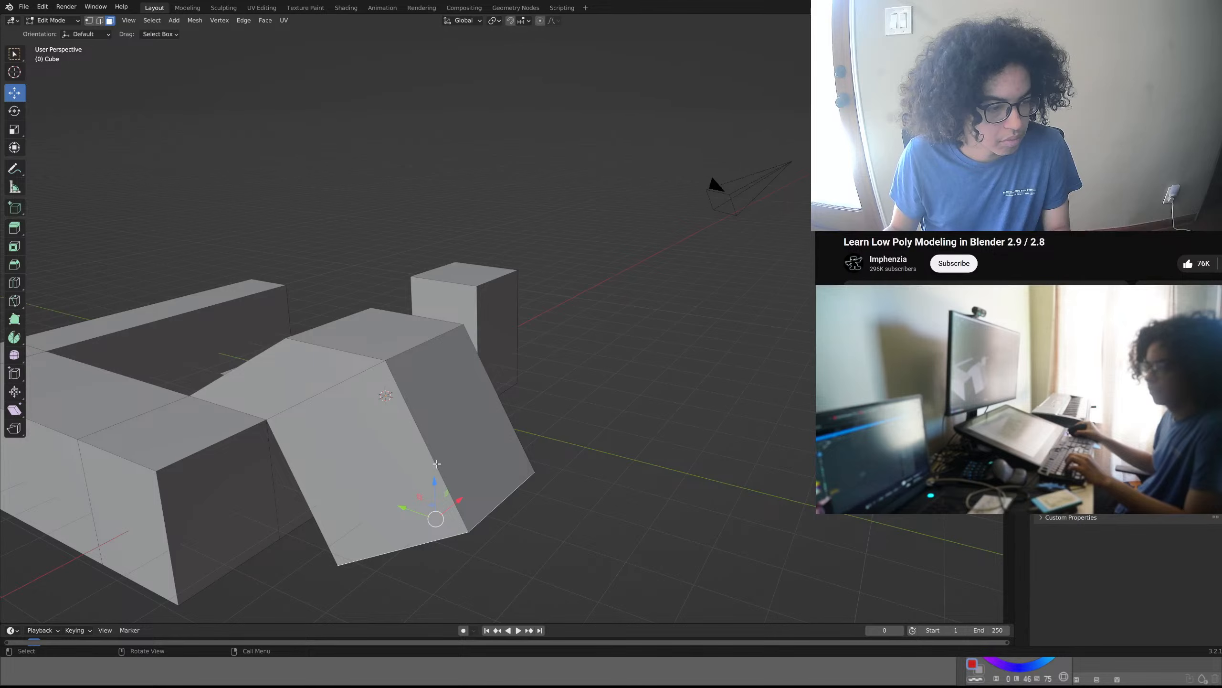
middle_click_drag(437, 464, 292, 477)
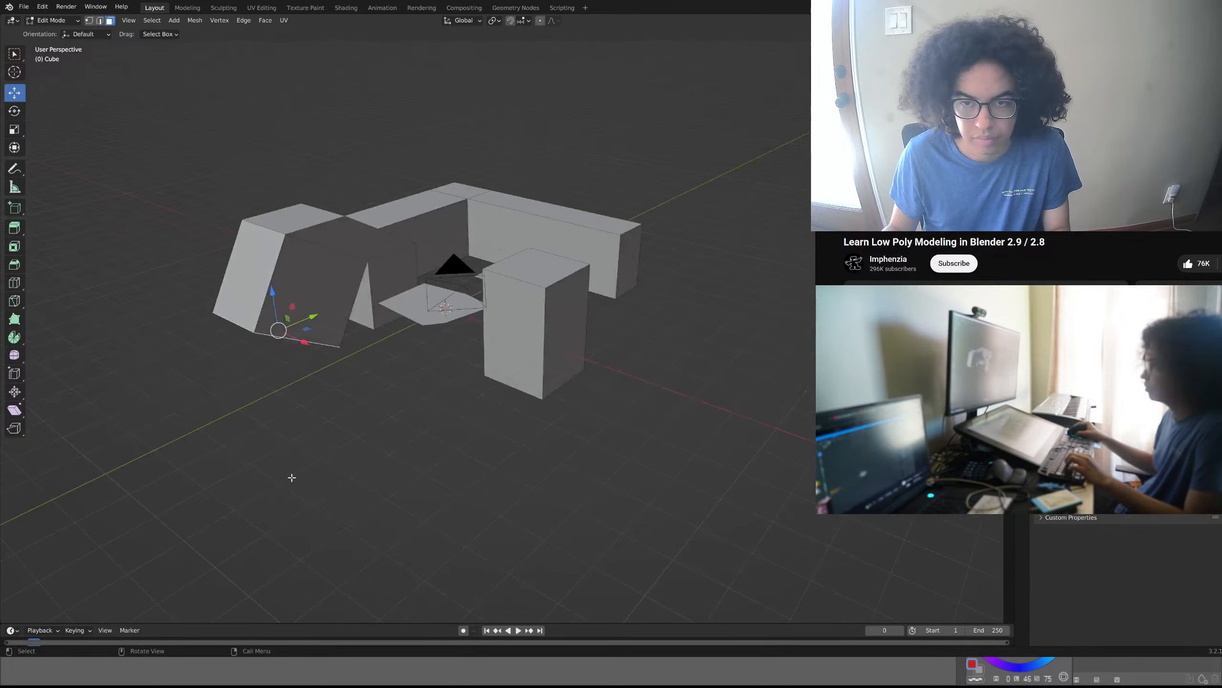
middle_click_drag(614, 357, 466, 396)
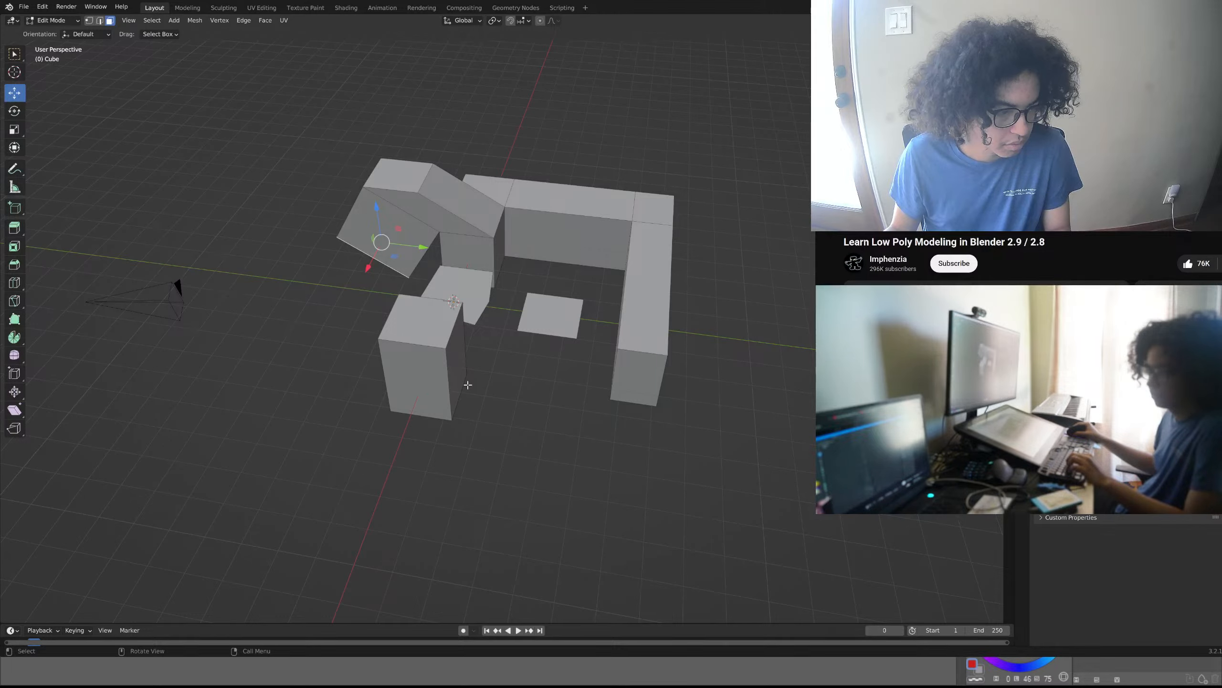
middle_click_drag(567, 346, 610, 352)
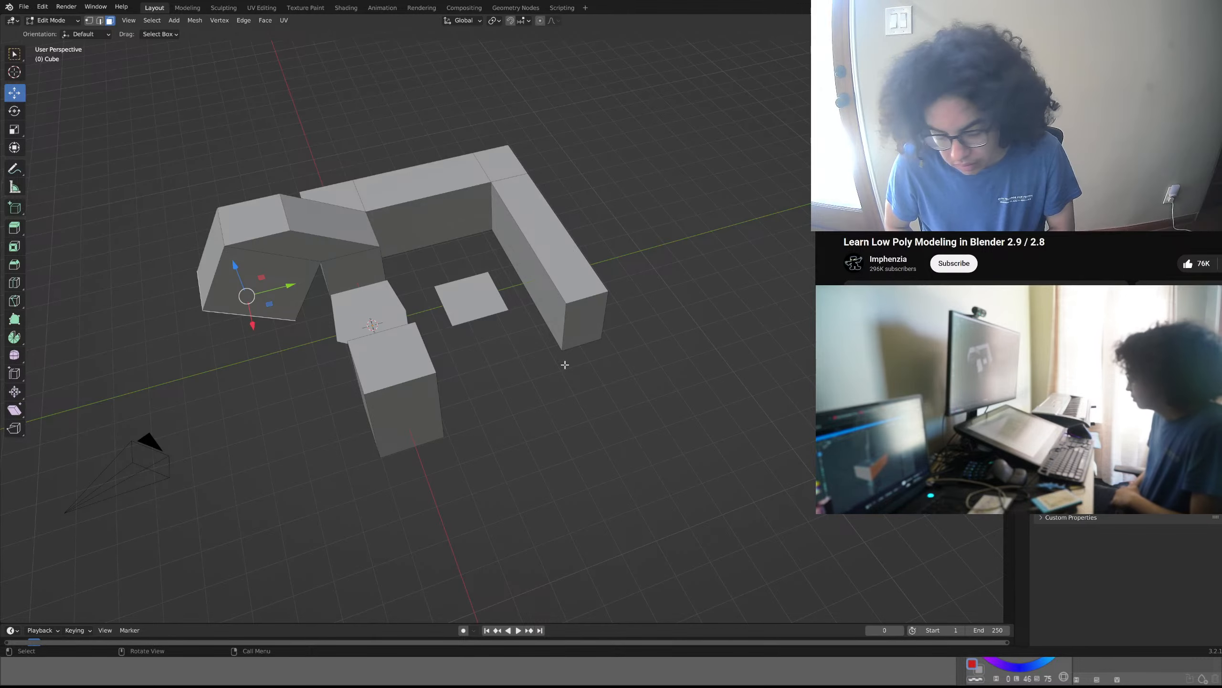
- Extrude the underside extrusion's inner side face along its normals by about 5.13 m
left_click(311, 293)
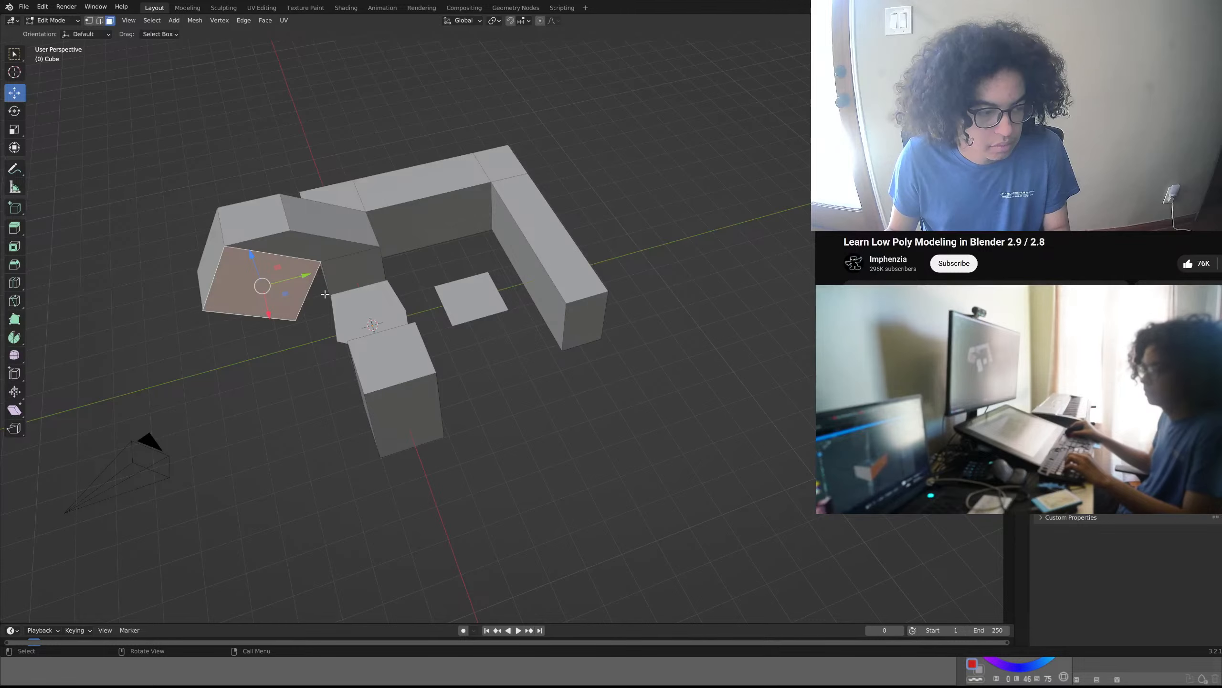
middle_click_drag(324, 294, 503, 247)
key("alt+e")
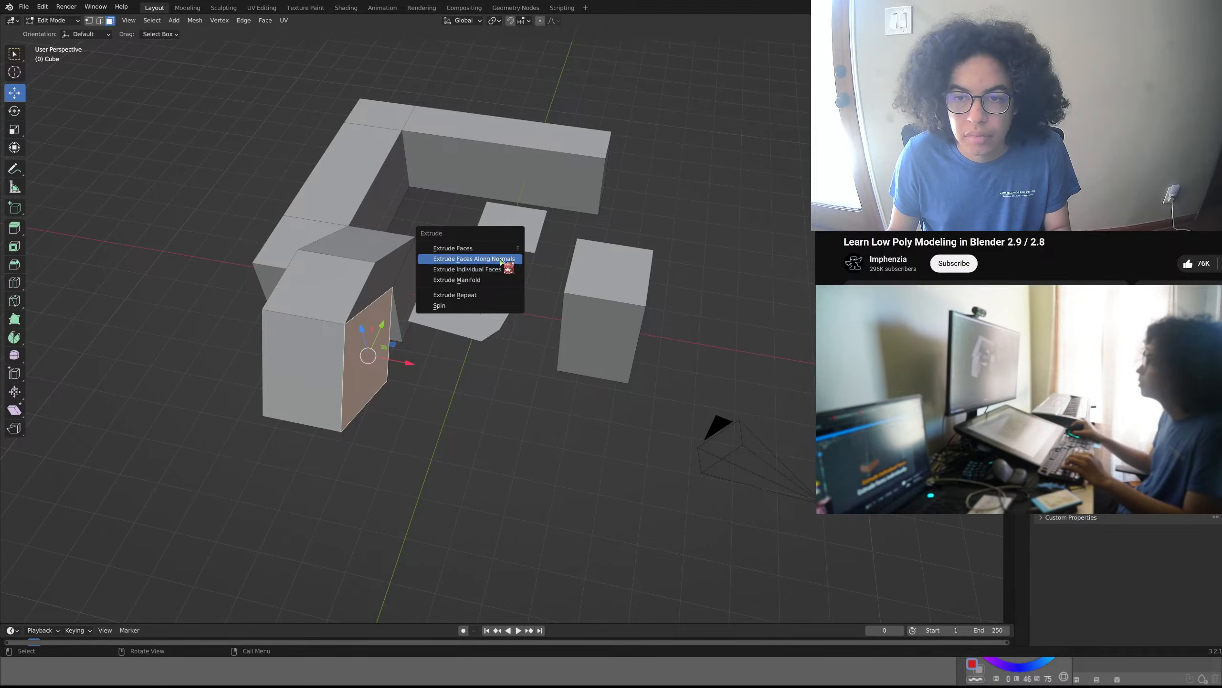
left_click(504, 259)
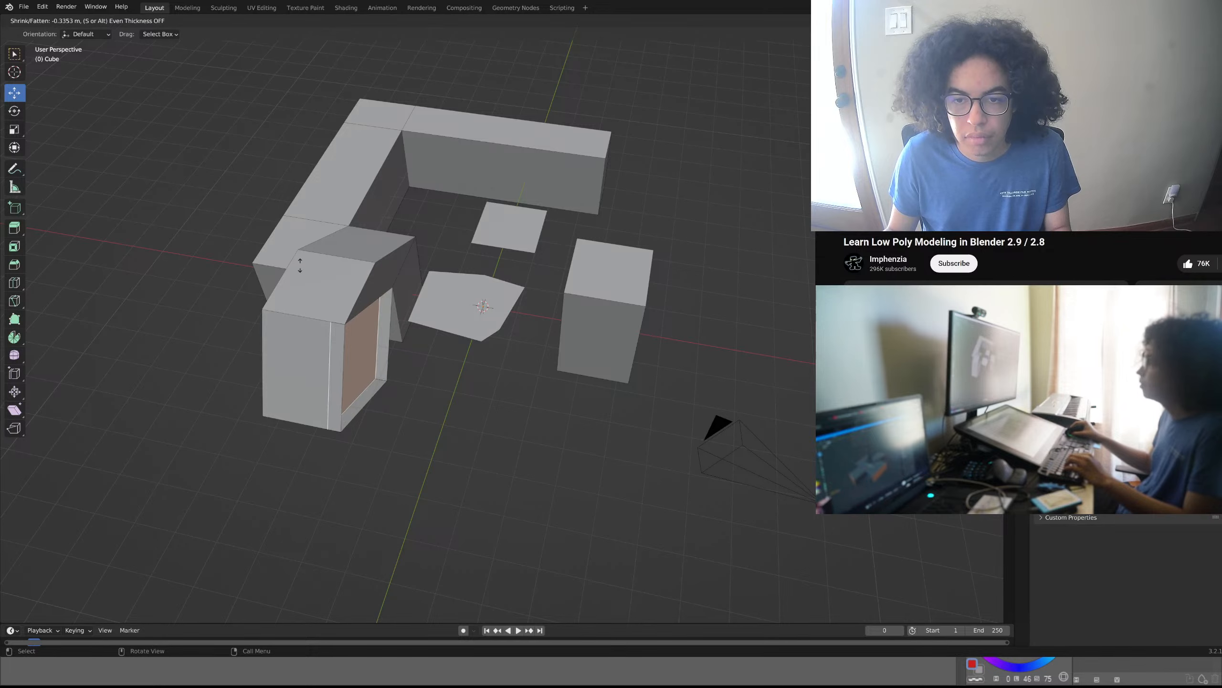
left_click(318, 159)
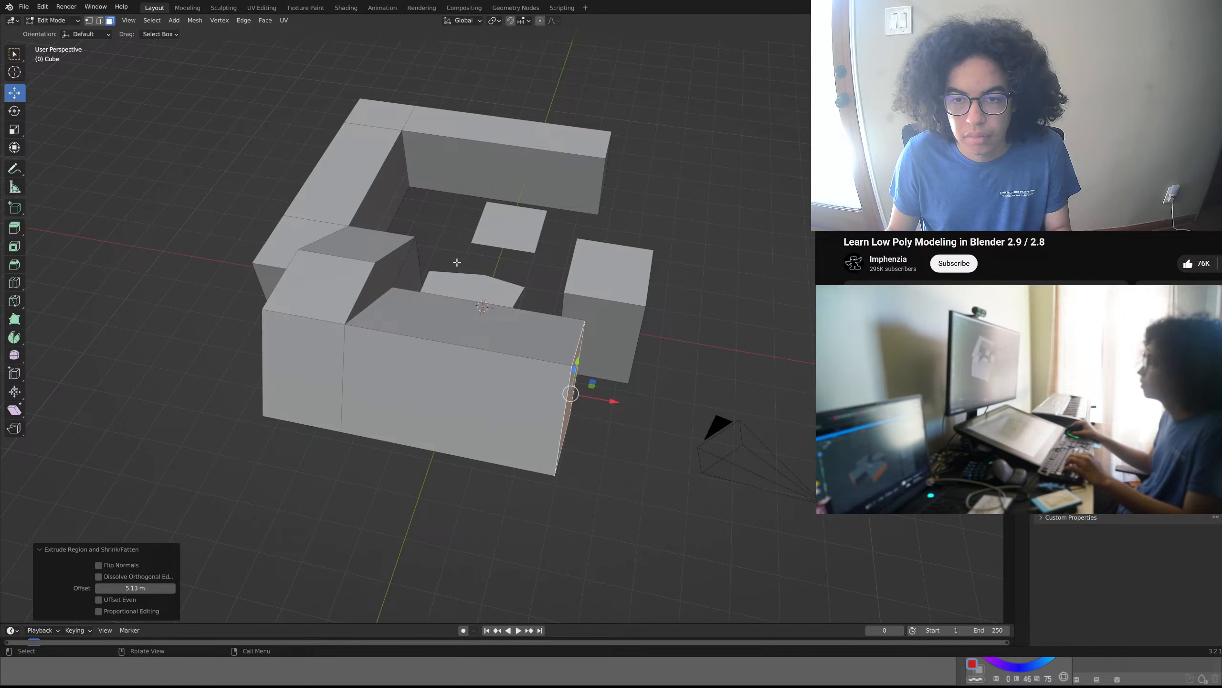
- Extrude the new block's upward-facing sloped face by about 4.48 m along its normal
middle_click_drag(457, 262, 337, 243)
left_click(473, 265)
key("e")
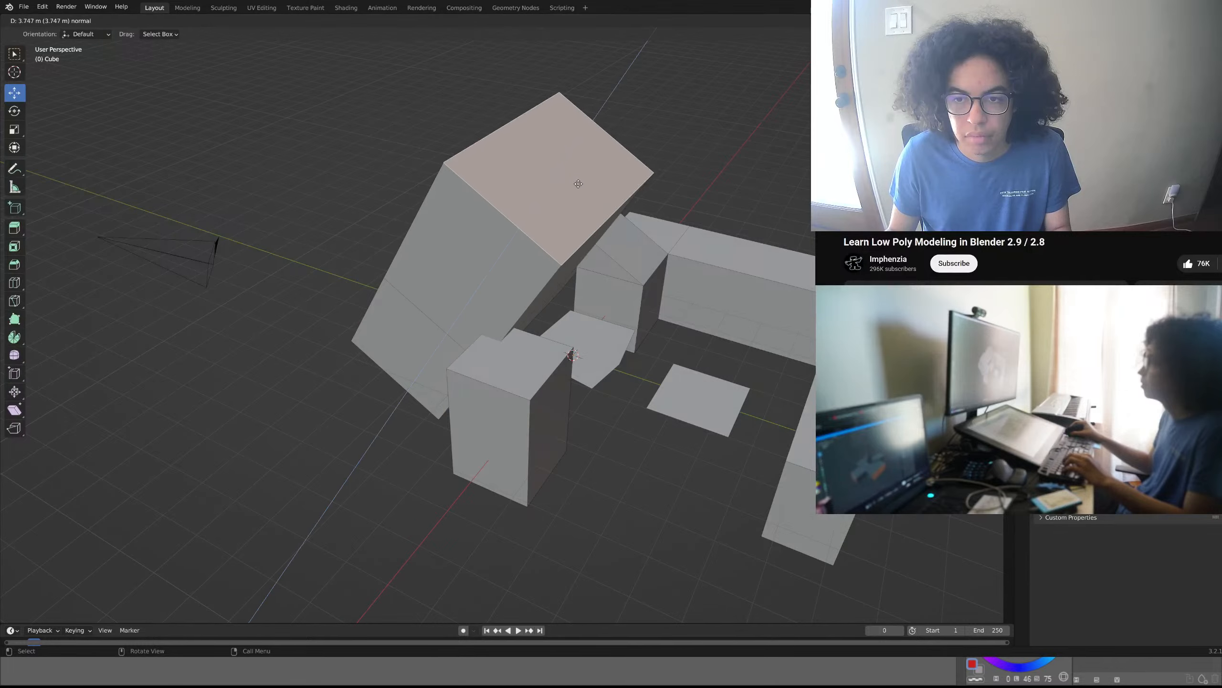
left_click(577, 145)
- Subdivide the large inward-facing face of the tall leaning block twice with one cut each, making a four-by-four grid
middle_click_drag(577, 145, 535, 225)
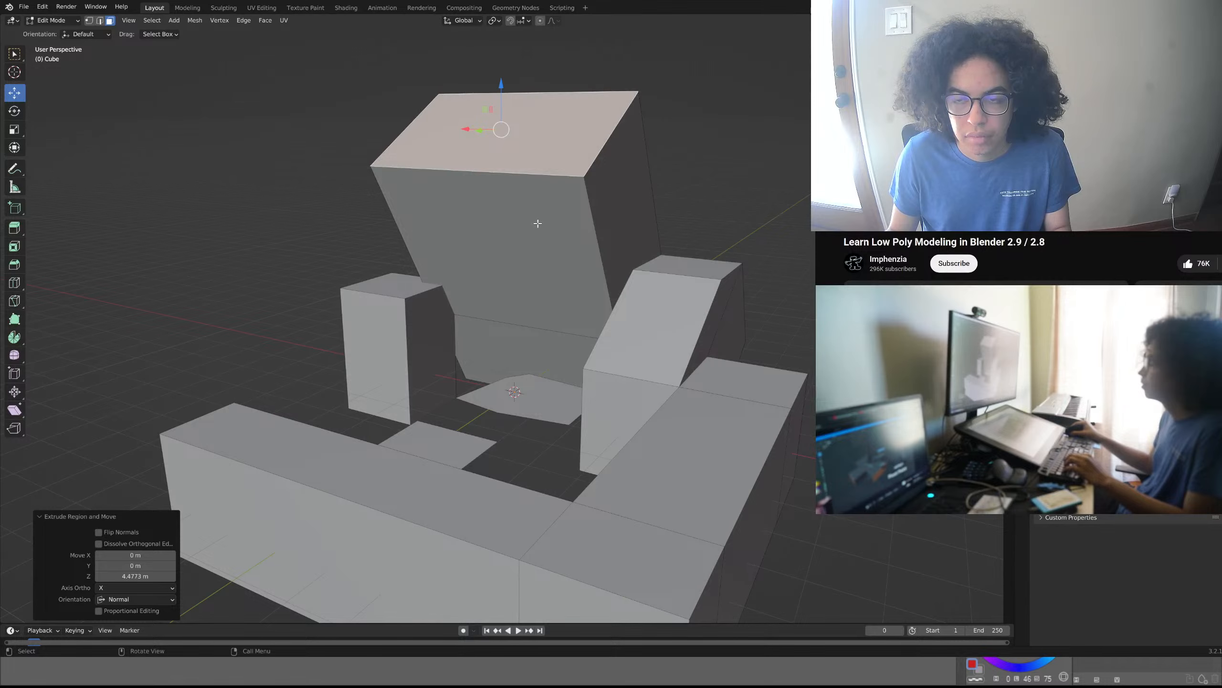
left_click(384, 212)
middle_click_drag(383, 212, 517, 158)
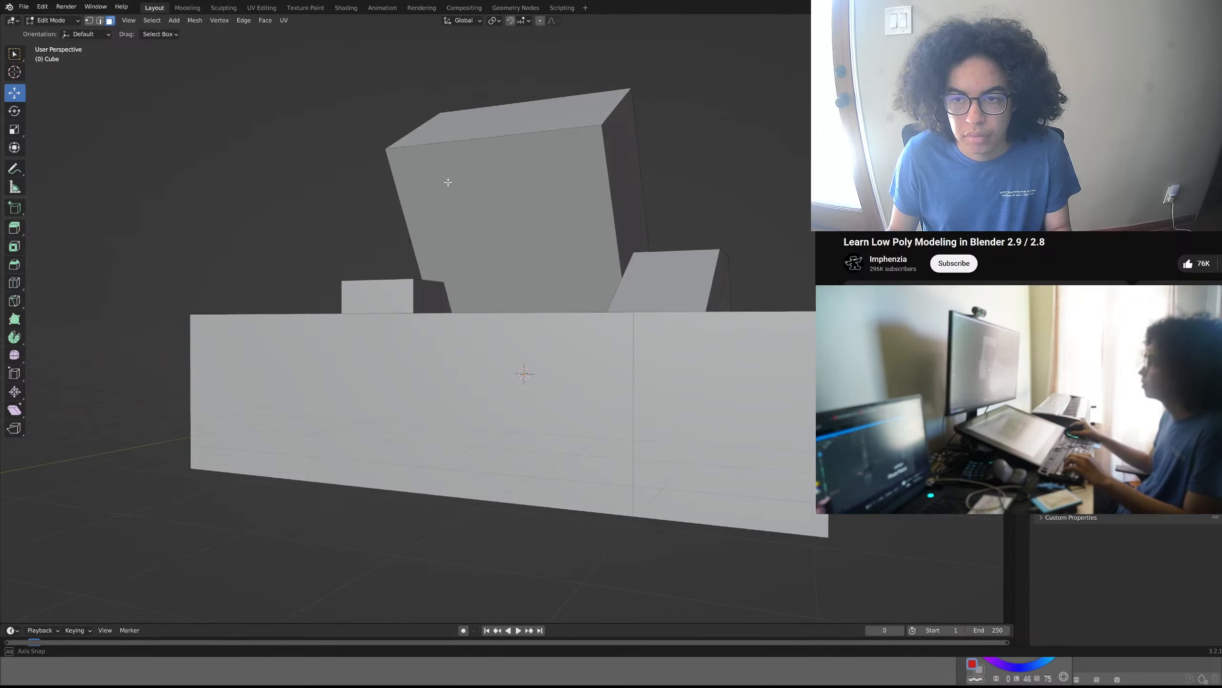
middle_click_drag(575, 125, 579, 174)
left_click(579, 173)
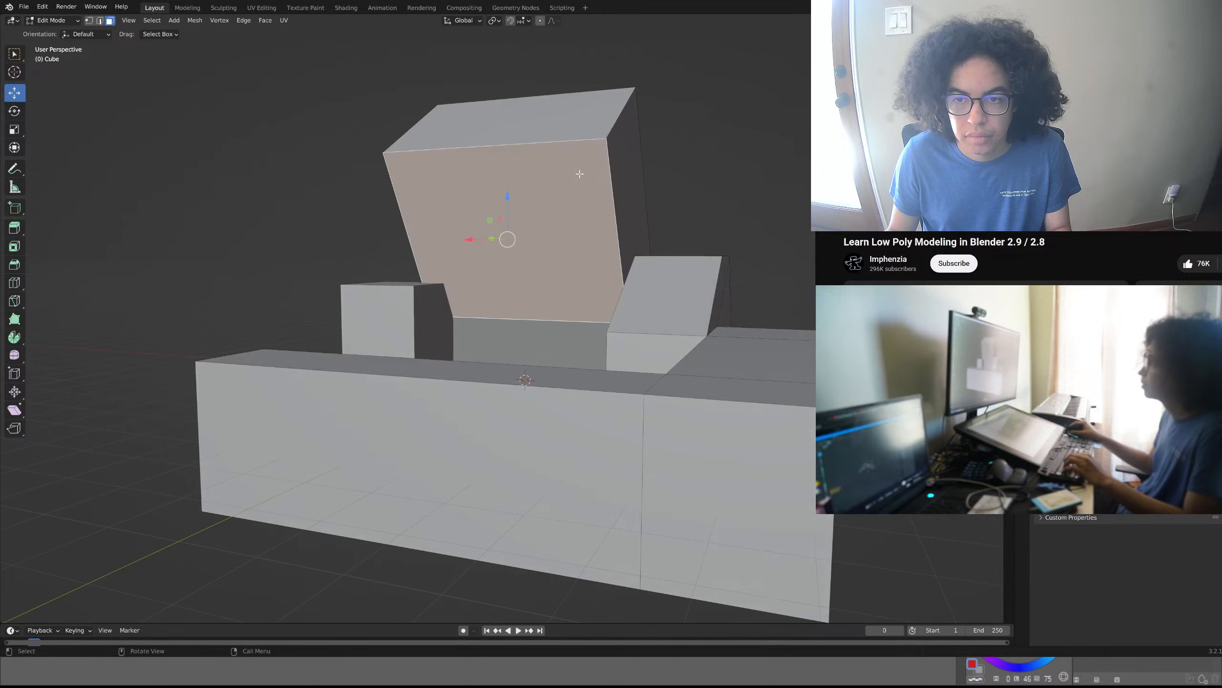
right_click(579, 174)
left_click(580, 174)
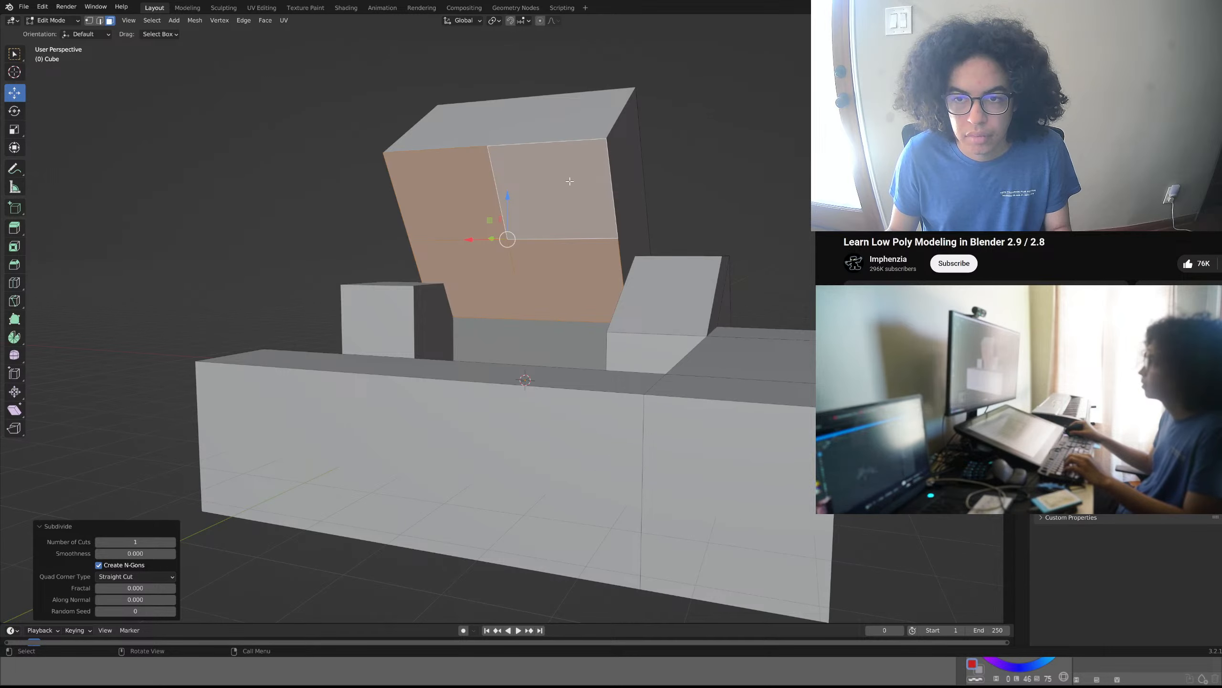
right_click(572, 175)
left_click(571, 175)
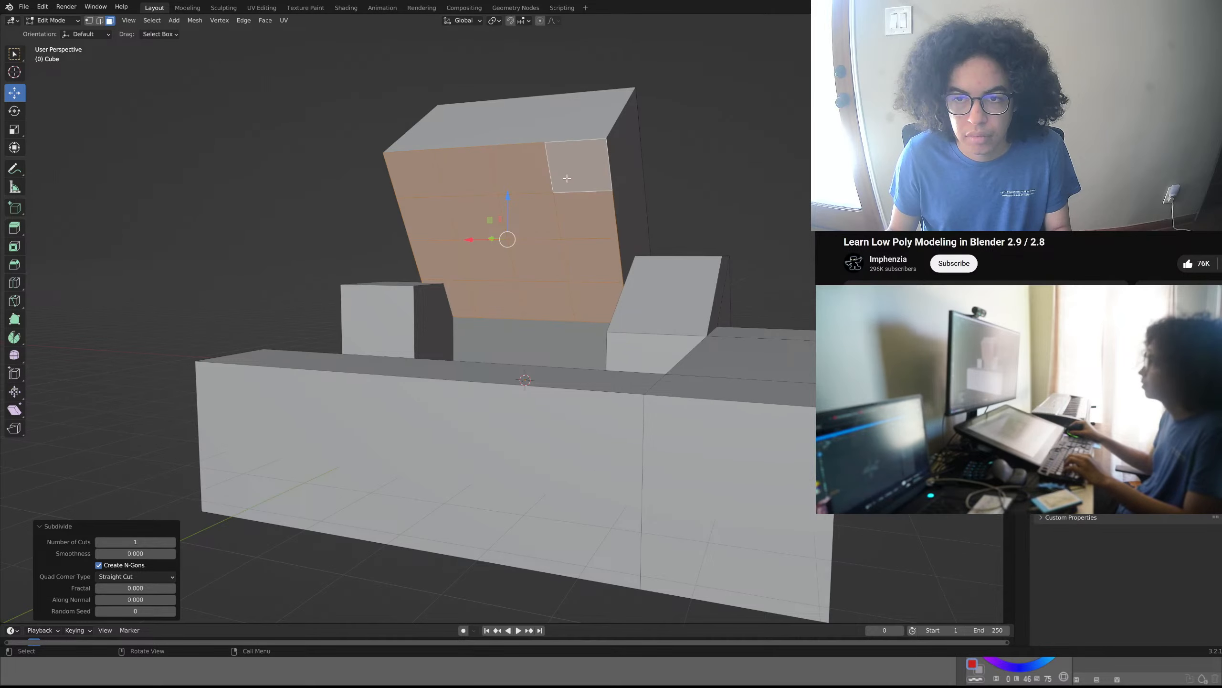
- Extrude a diagonal staircase of four grid faces on the tall leaning block by about 2.5 m along their normals
left_click(741, 124)
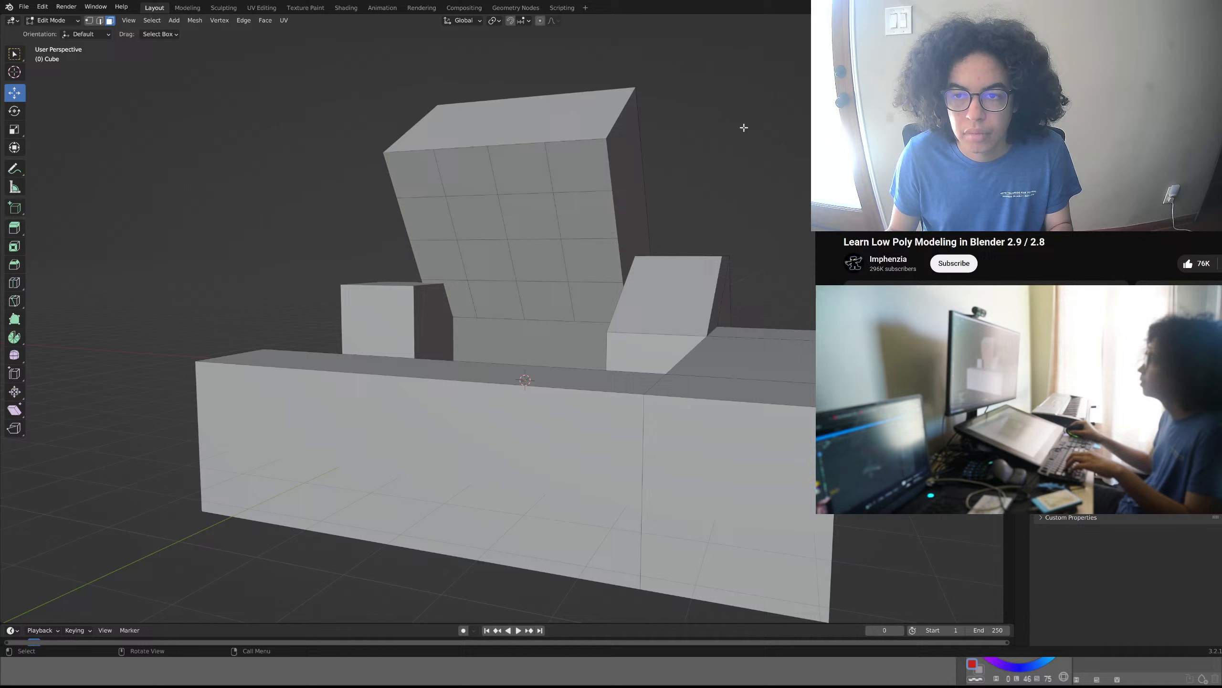
left_click(586, 169)
left_click(538, 210, "shift")
left_click(464, 271, "shift")
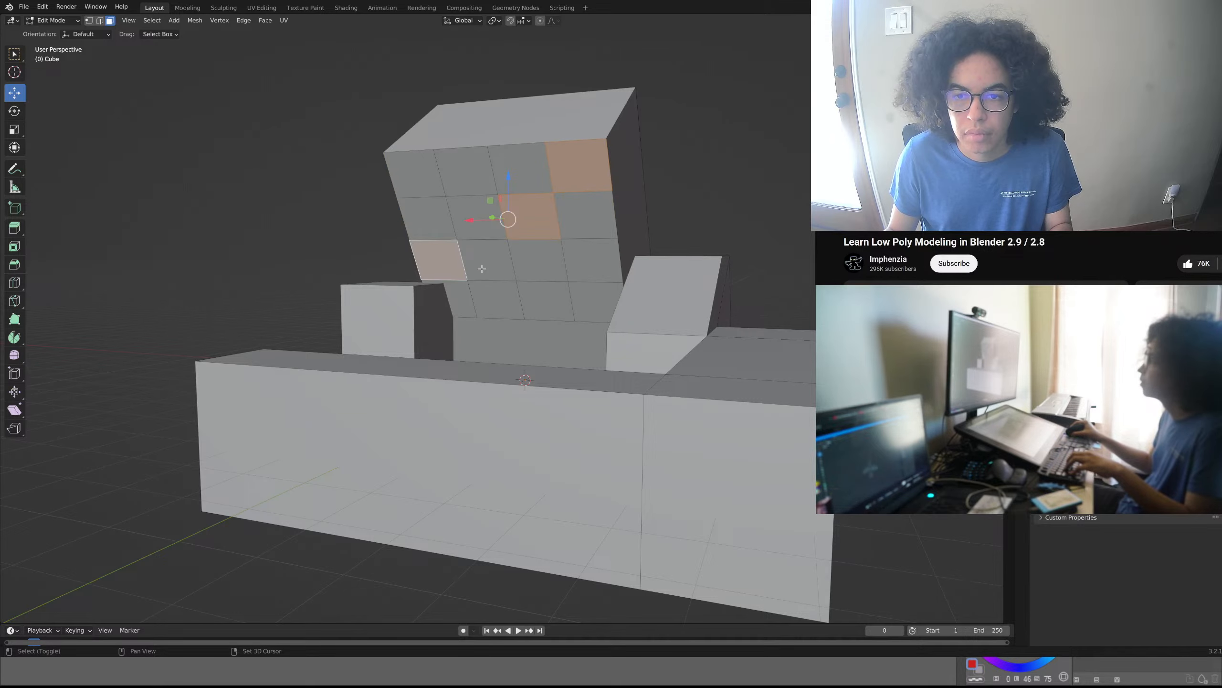
left_click(482, 269, "shift")
left_click(450, 267, "shift")
left_click(453, 291, "shift")
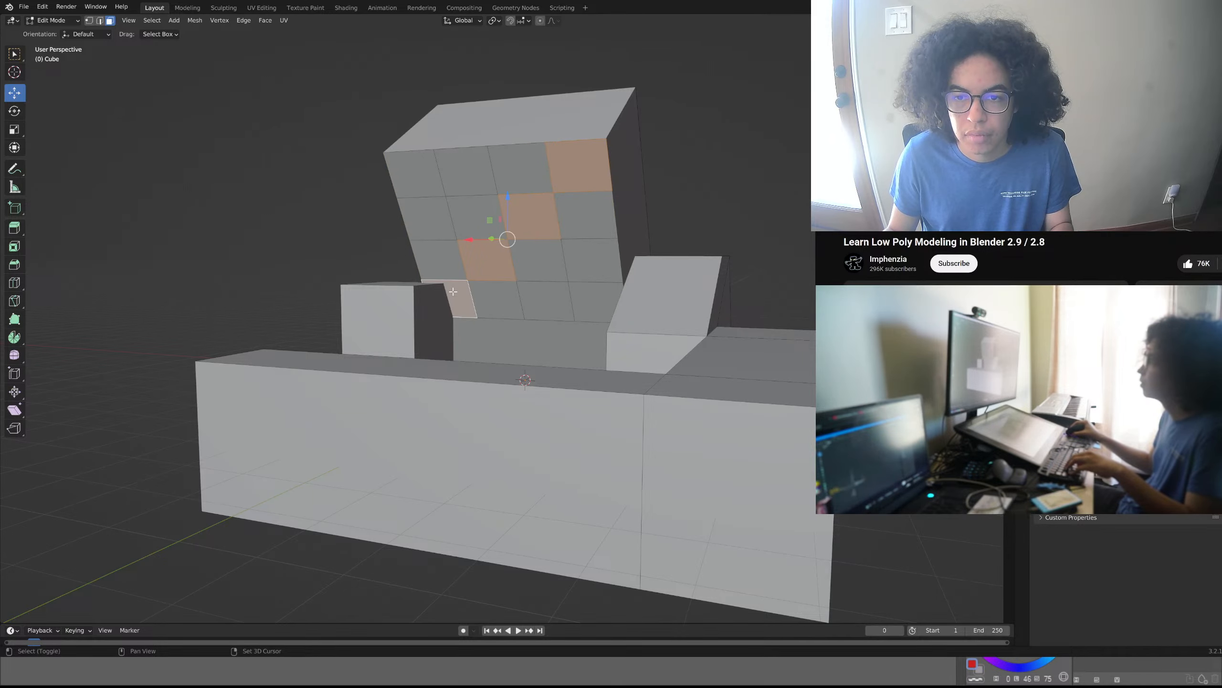
middle_click_drag(453, 291, 428, 302)
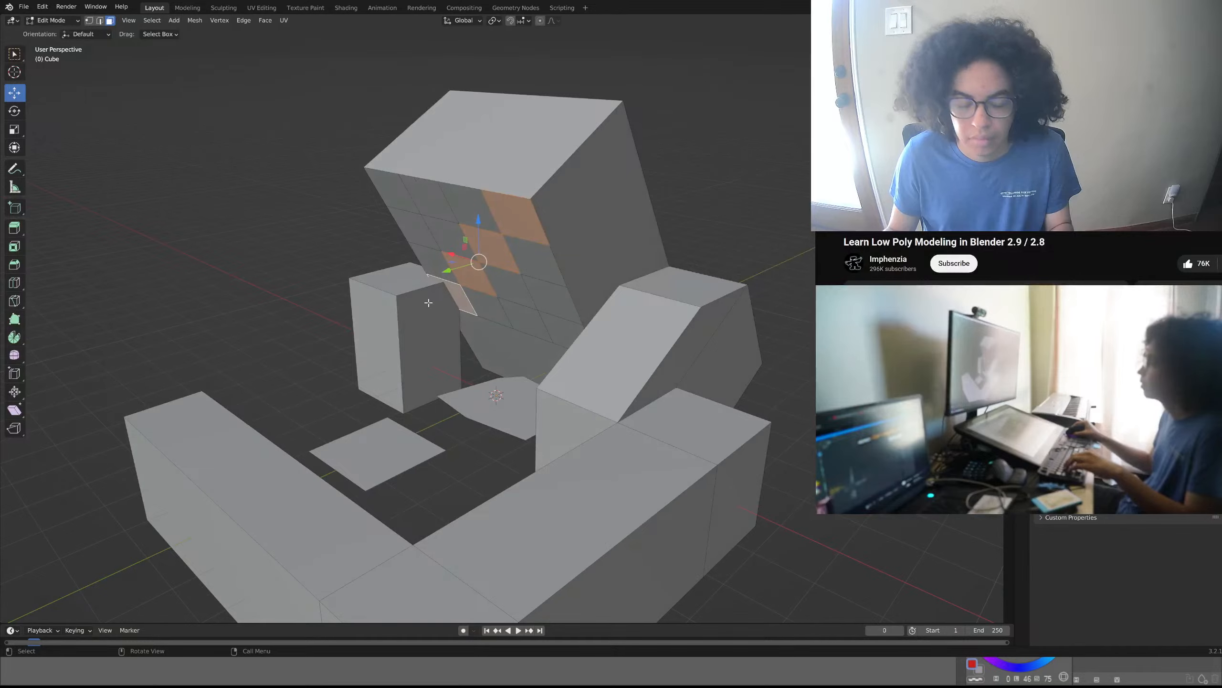
key("e")
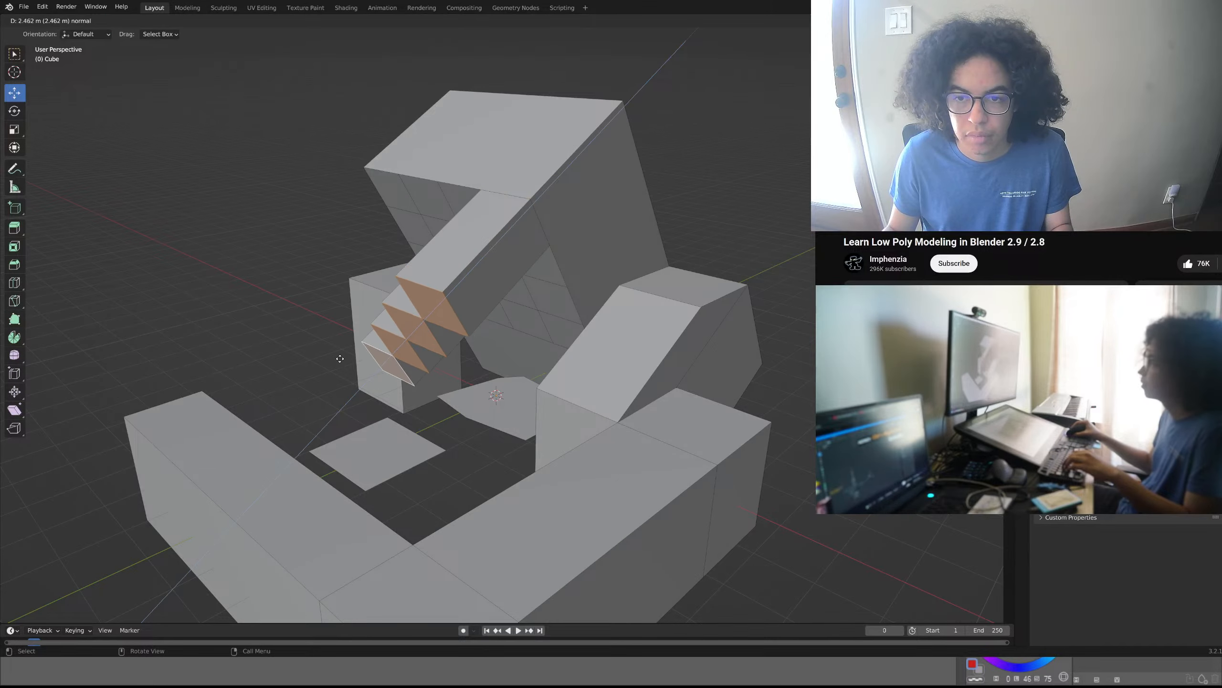
left_click(344, 344)
middle_click_drag(370, 336, 407, 347)
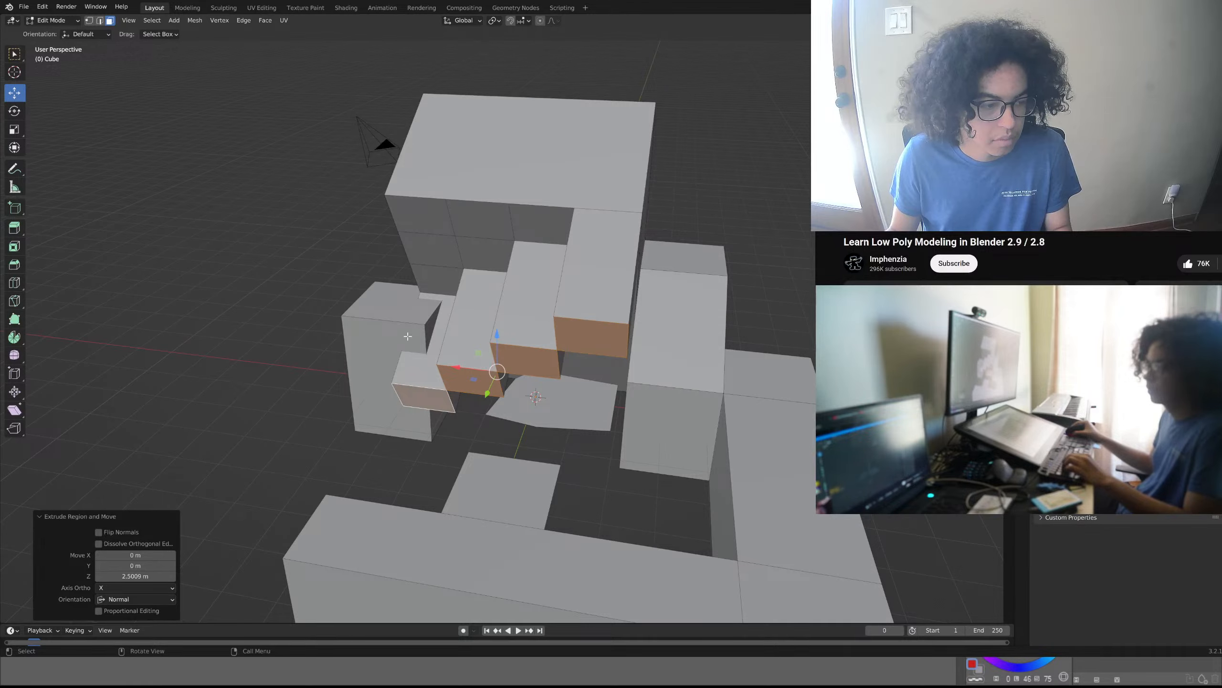
- Try to delete the top and front faces of the small block beside the stepped extrusions, and undo the deletion
left_click(395, 314)
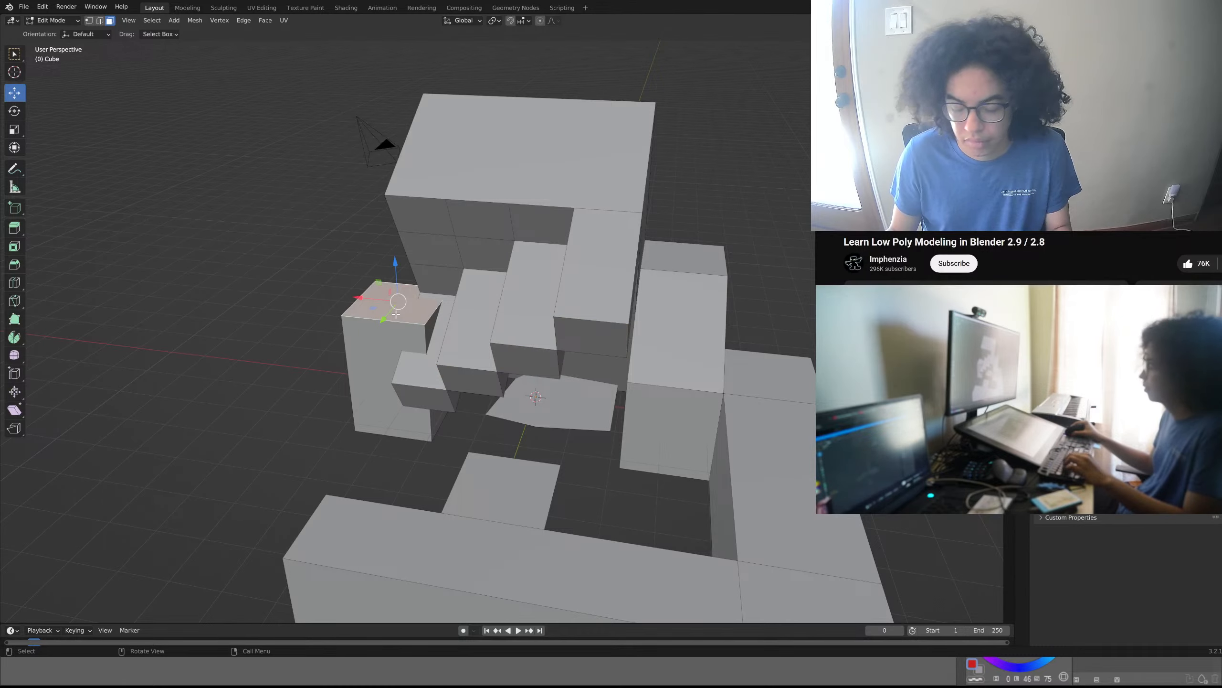
key("x")
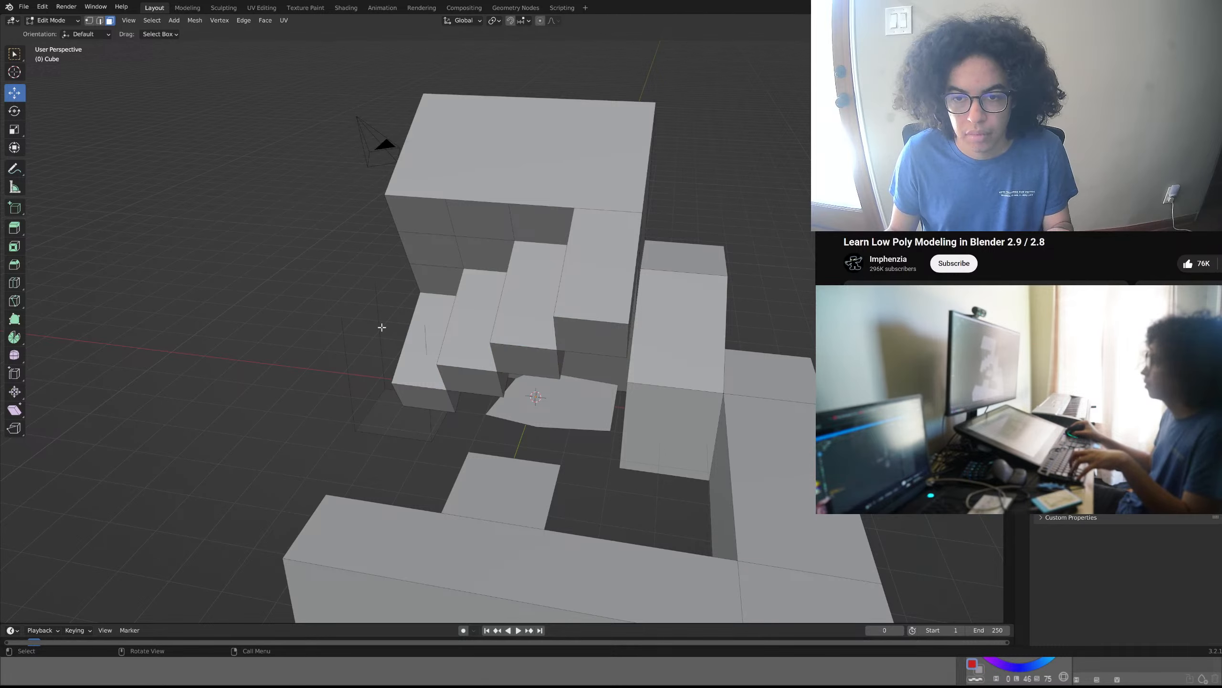
key("ctrl+z")
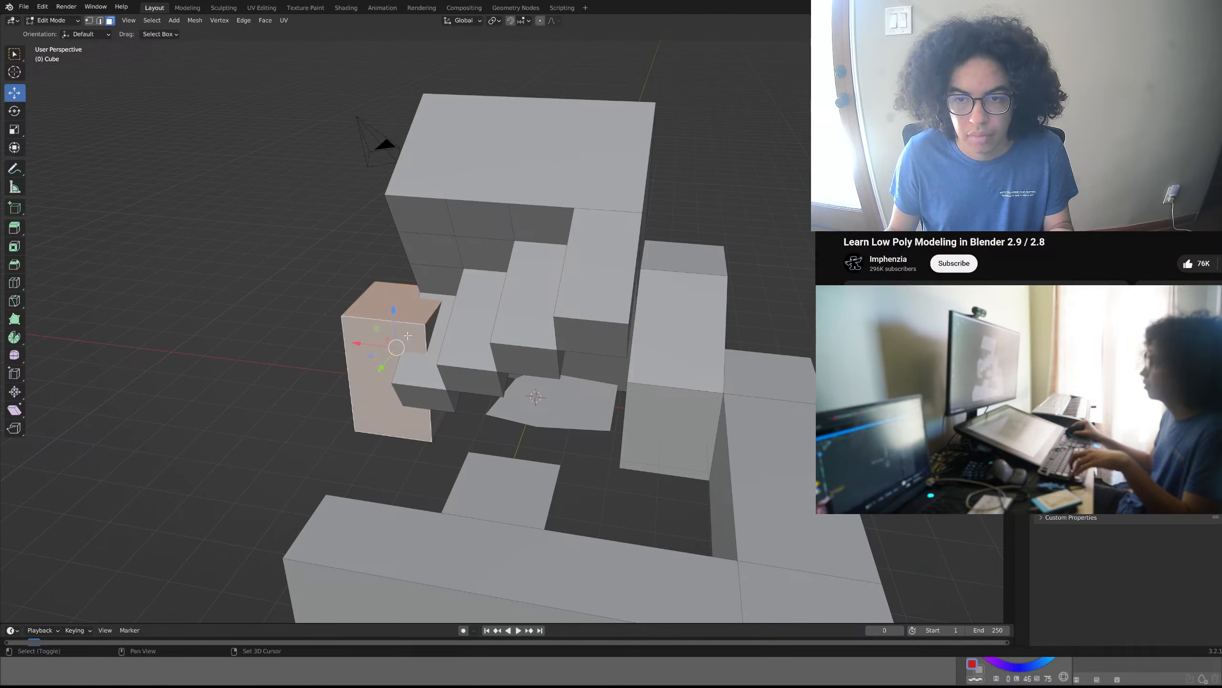
- Delete the small block beside the stepped extrusions by selecting its sides, top and underside and removing the faces
left_click(429, 331, "shift")
middle_click_drag(424, 331, 506, 286)
middle_click_drag(450, 317, 708, 225)
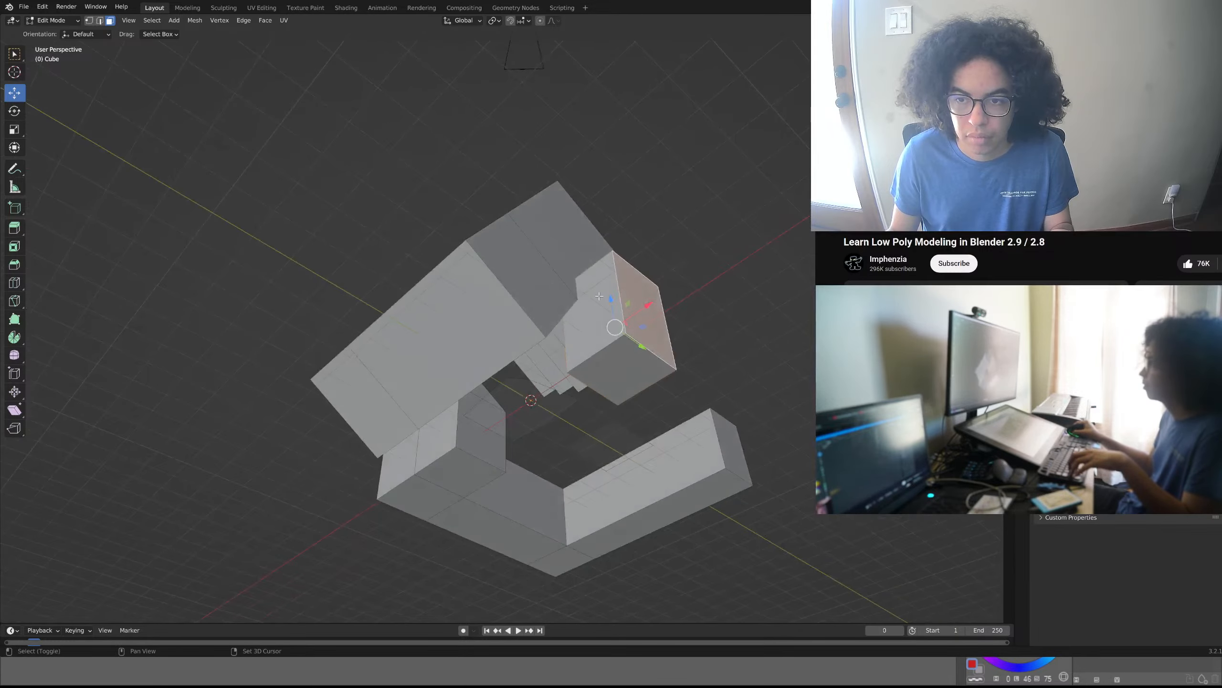
left_click(599, 296, "shift")
left_click(598, 369, "shift")
key("x")
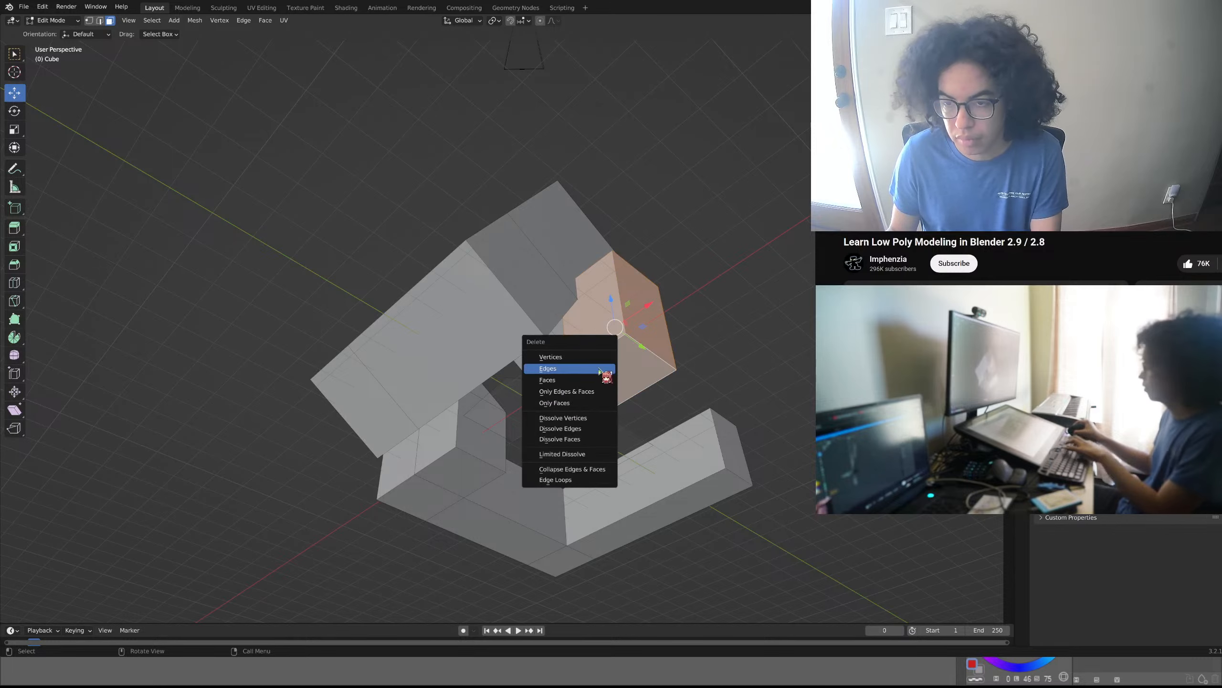
left_click(581, 383)
middle_click_drag(586, 370, 494, 366)
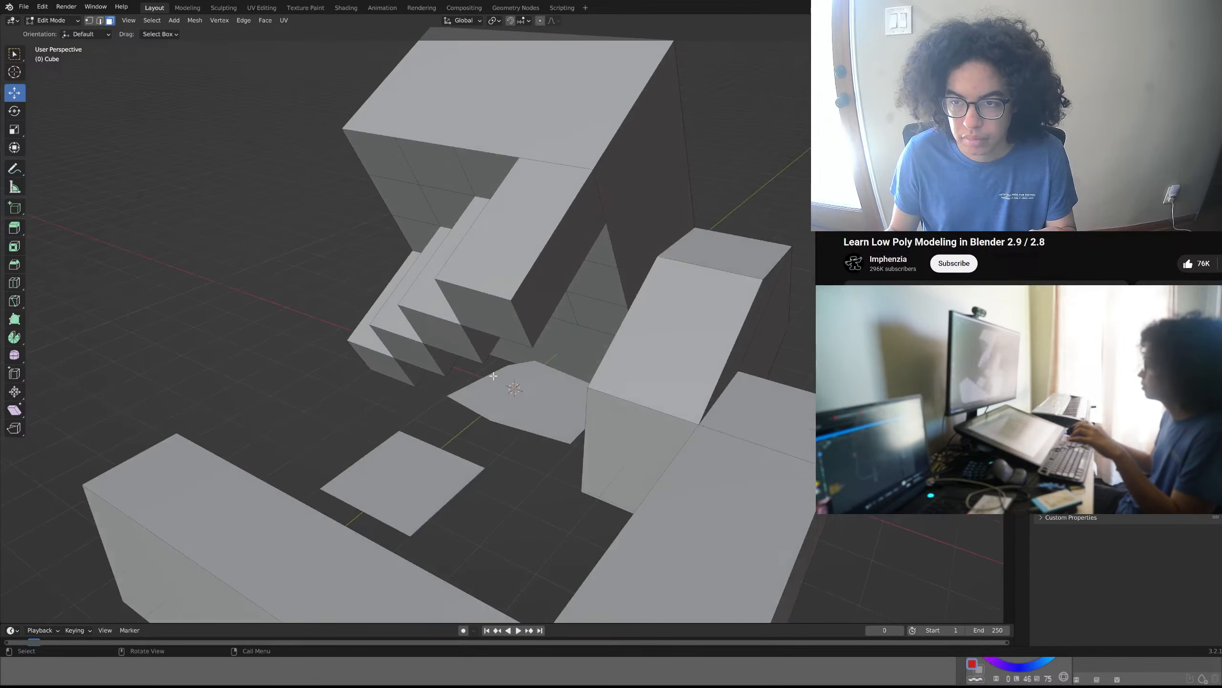
- Extrude the top face at the L-shaped block's outer corner upward by about 2.8 m along its normal
scroll(494, 367, "down", 4)
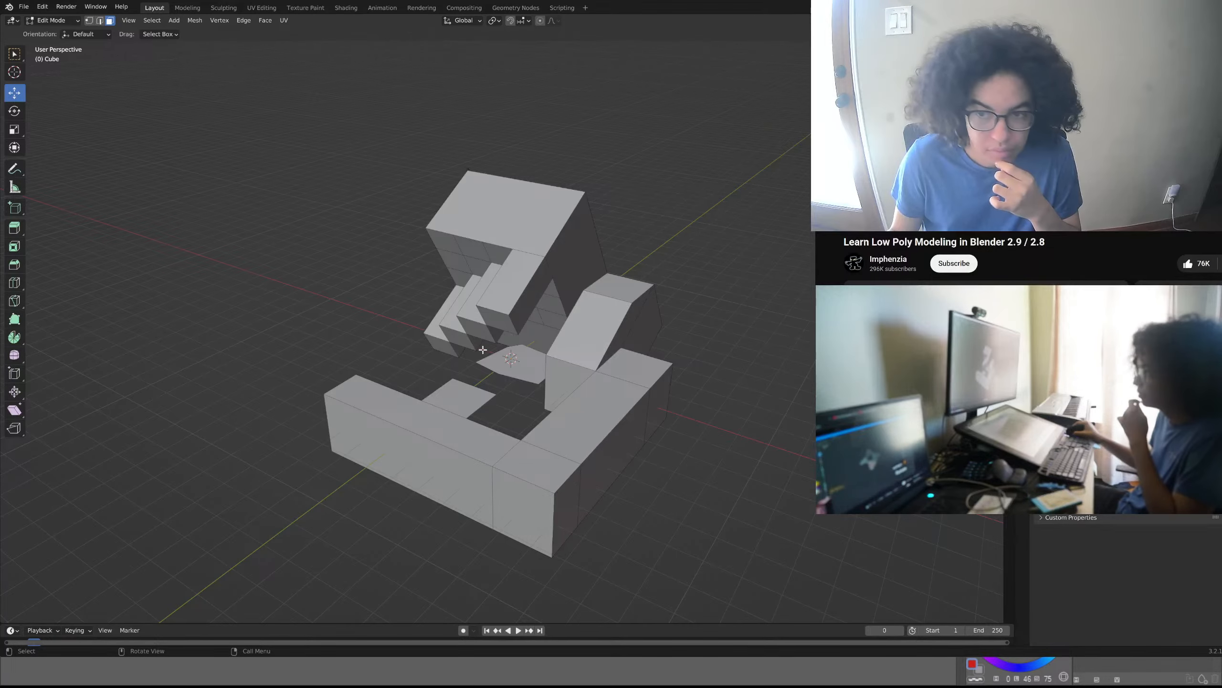
middle_click_drag(533, 331, 465, 327)
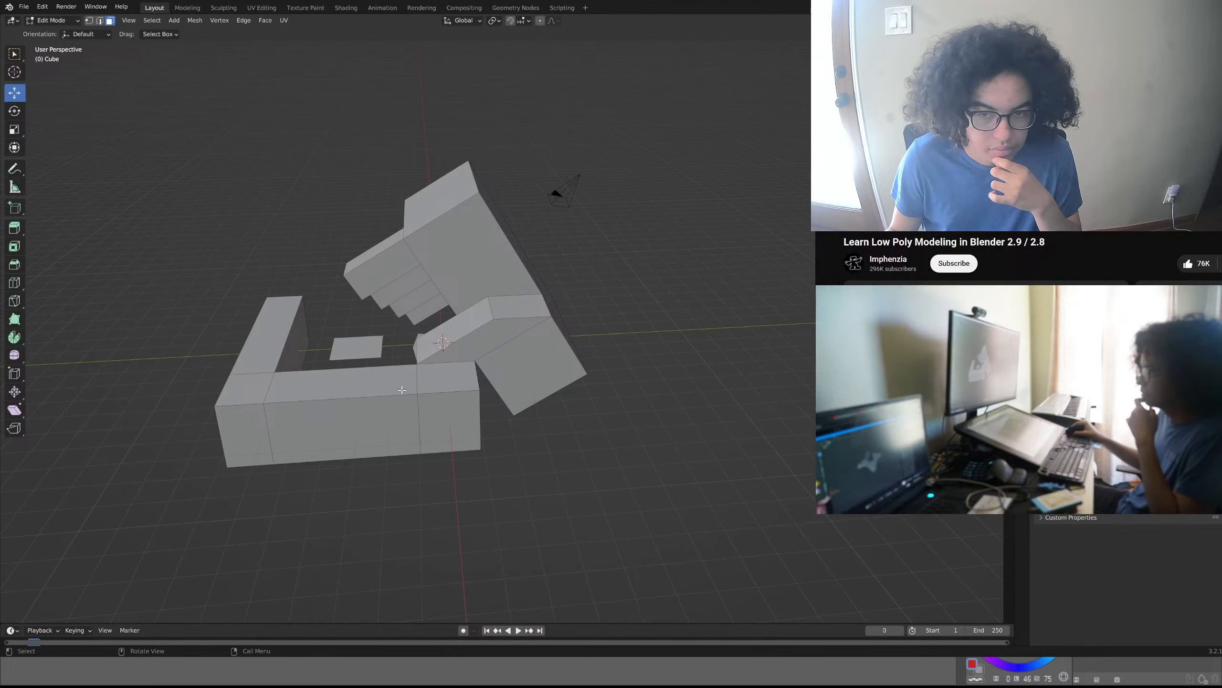
left_click(258, 381)
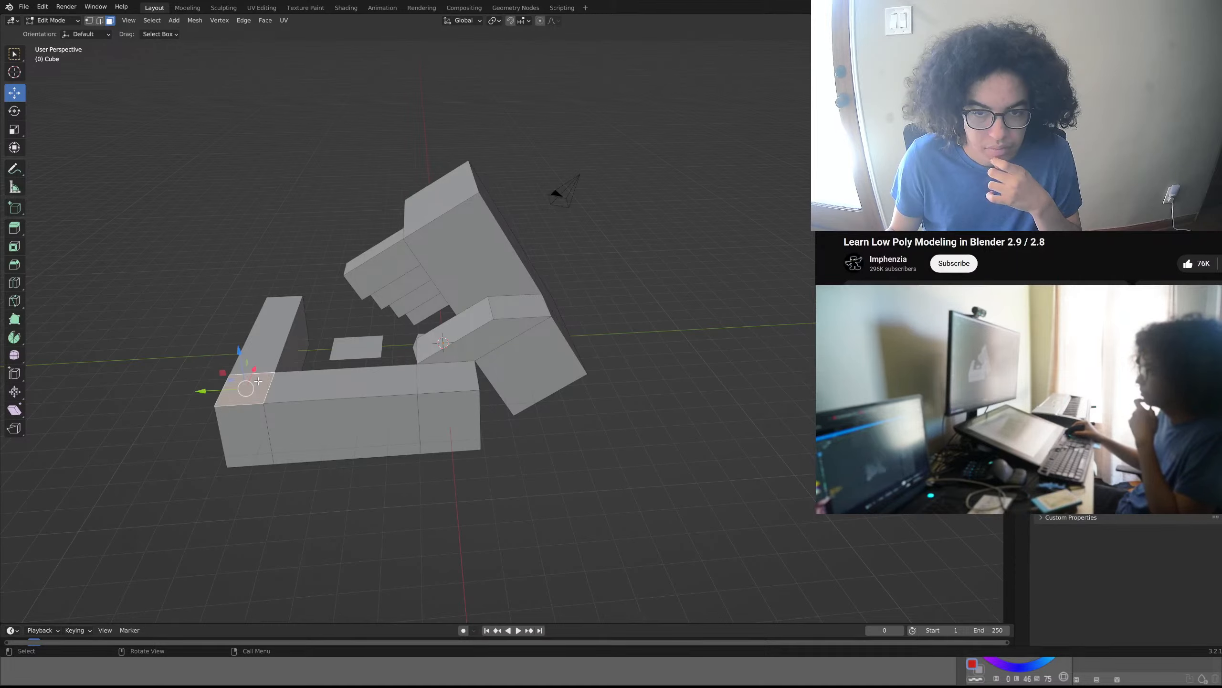
key("e")
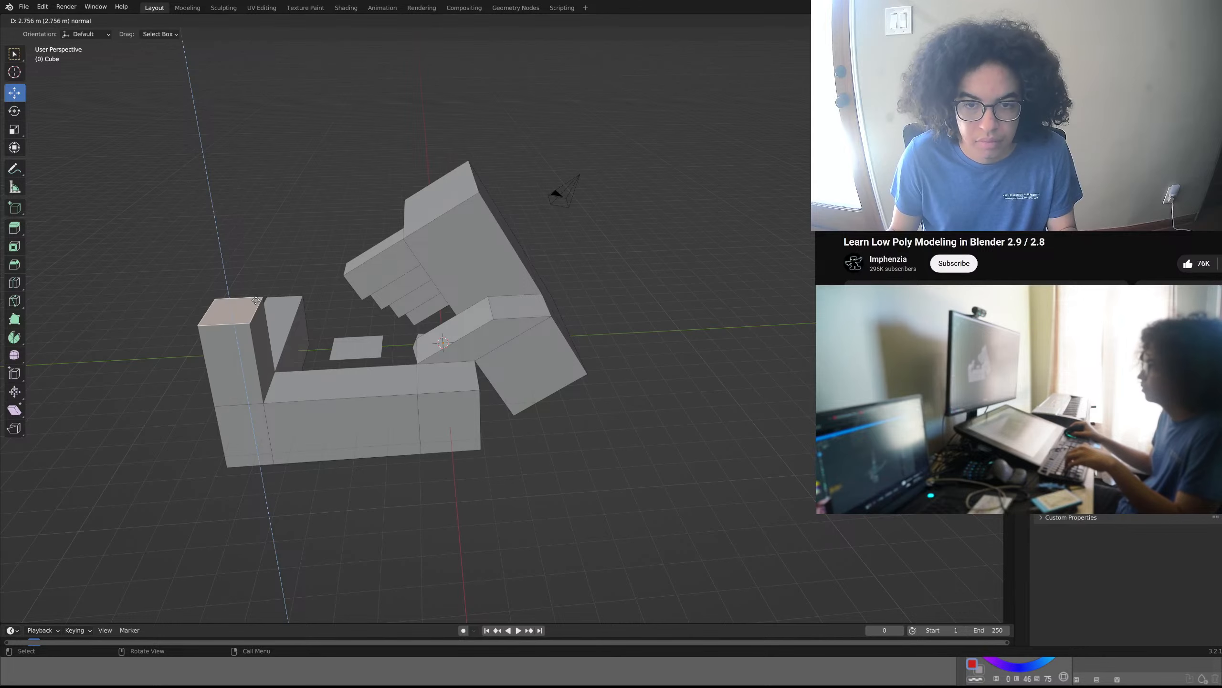
left_click(256, 300)
- Try to rotate the corner pillar's top face by about 72.6° around the view axis, and undo the rotation
key("r")
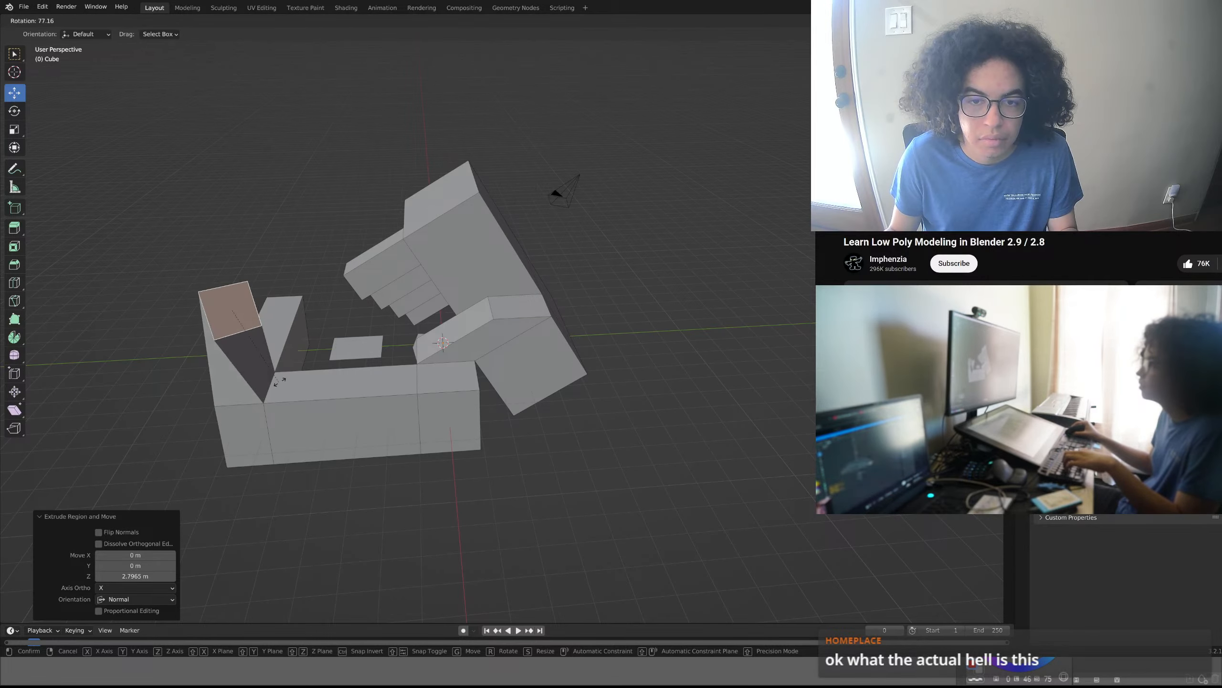
left_click(303, 374)
middle_click_drag(303, 373, 371, 414)
scroll(359, 366, "up", 2)
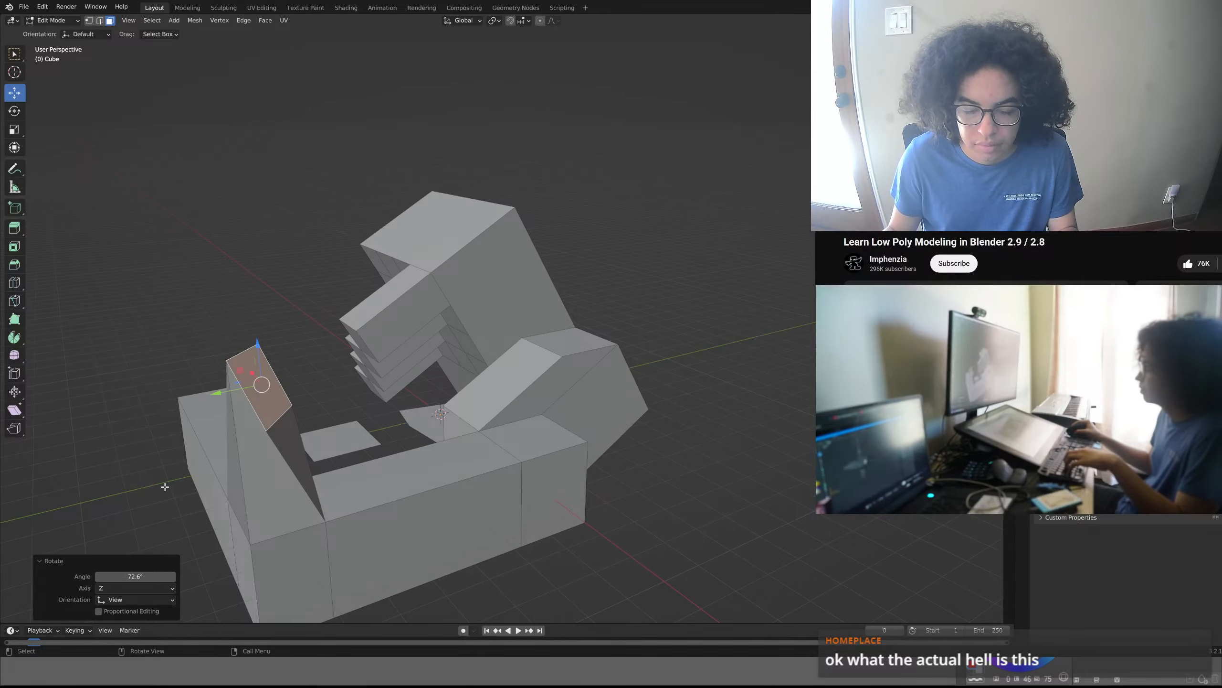
mouse_move(417, 376)
middle_mouse_down()
mouse_move(395, 411)
mouse_move(428, 388)
middle_mouse_up()
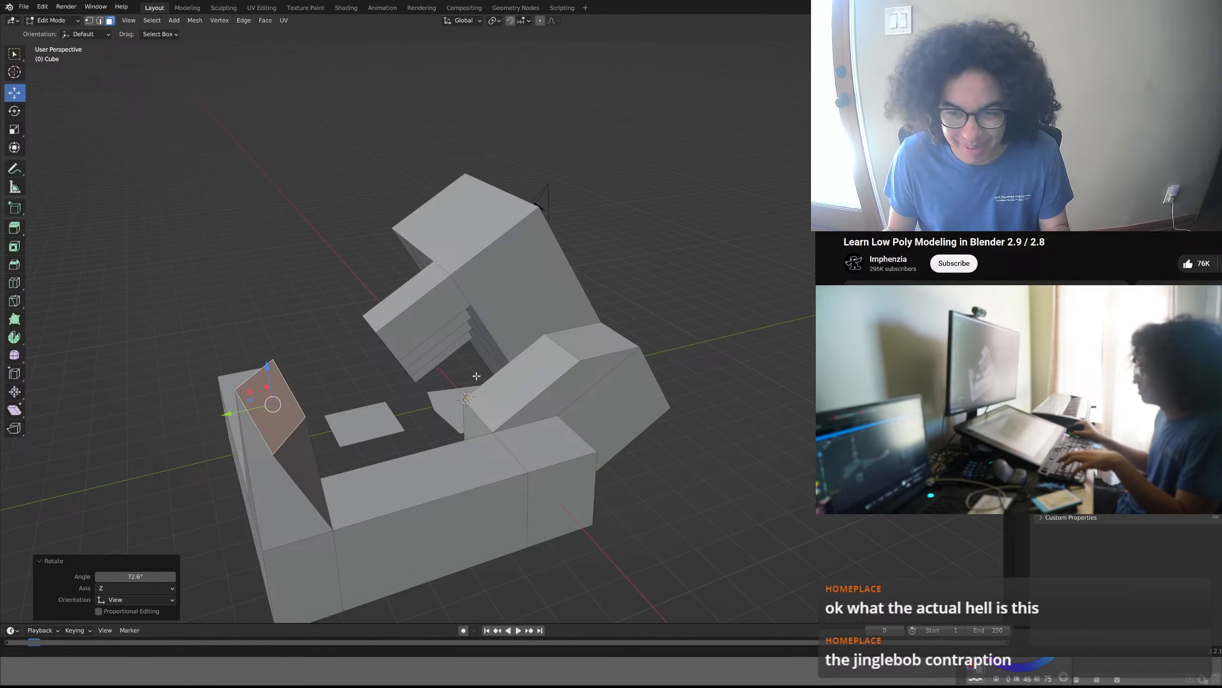
middle_click_drag(485, 369, 205, 374)
middle_click_drag(625, 365, 612, 307)
scroll(533, 318, "up", 3)
scroll(534, 318, "up", 3)
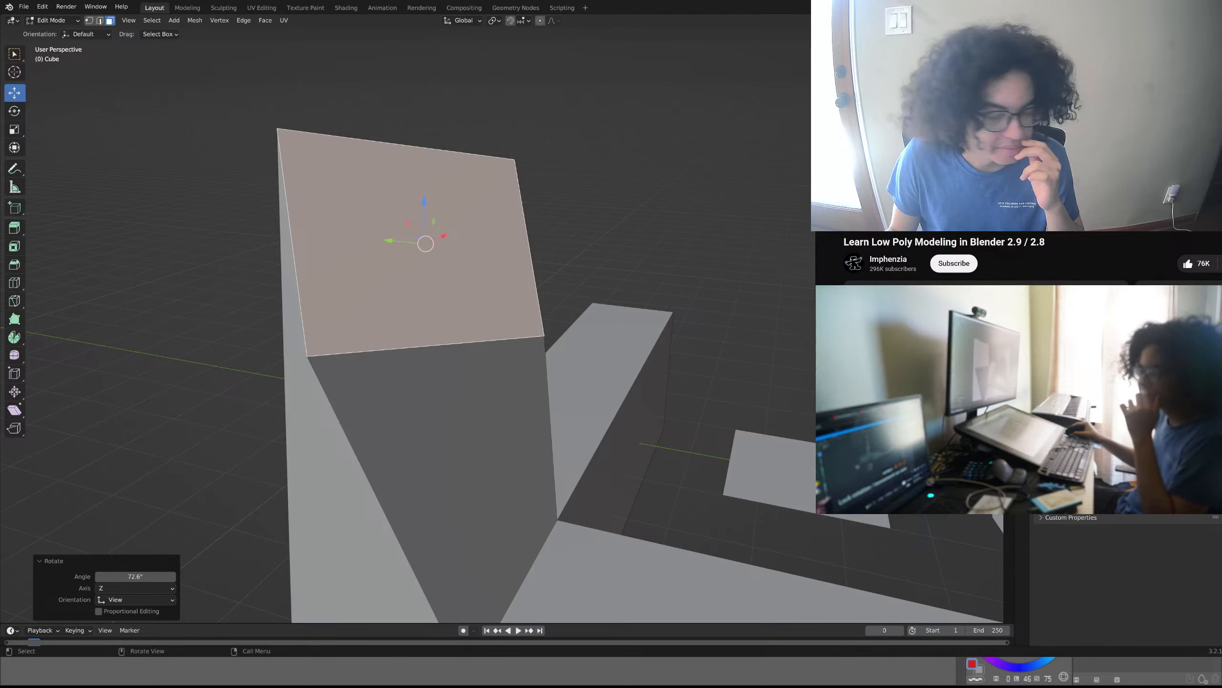
scroll(502, 332, "down", 7)
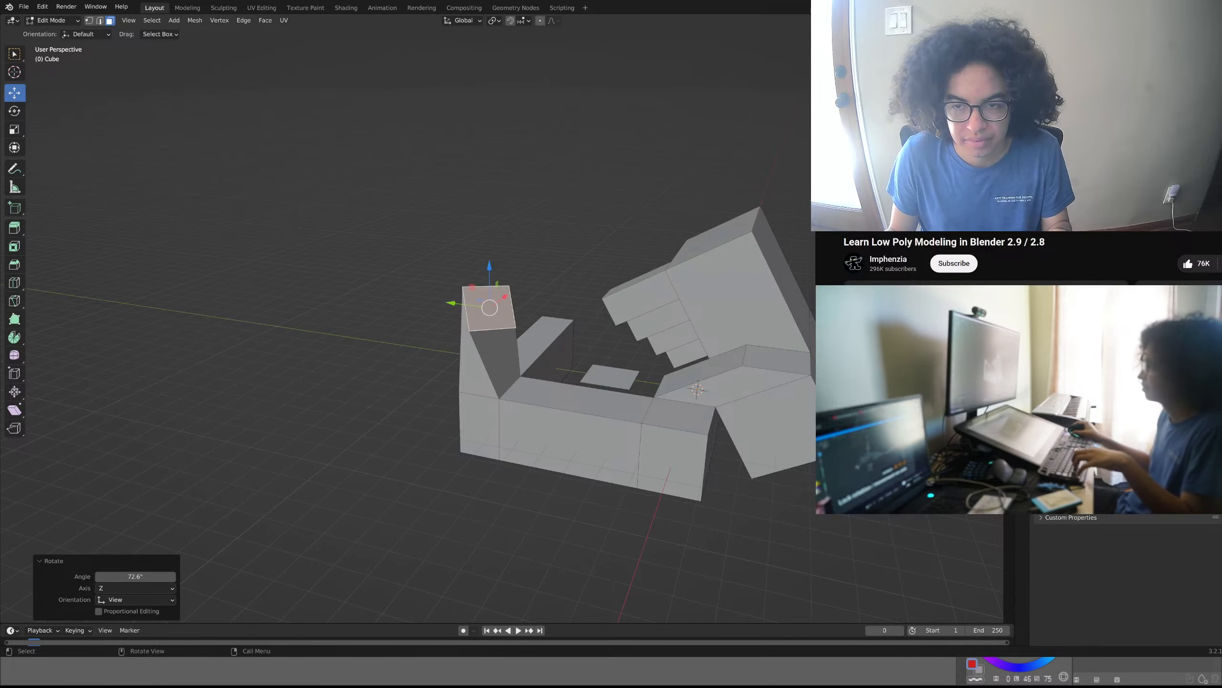
left_click(411, 297)
key("ctrl+z")
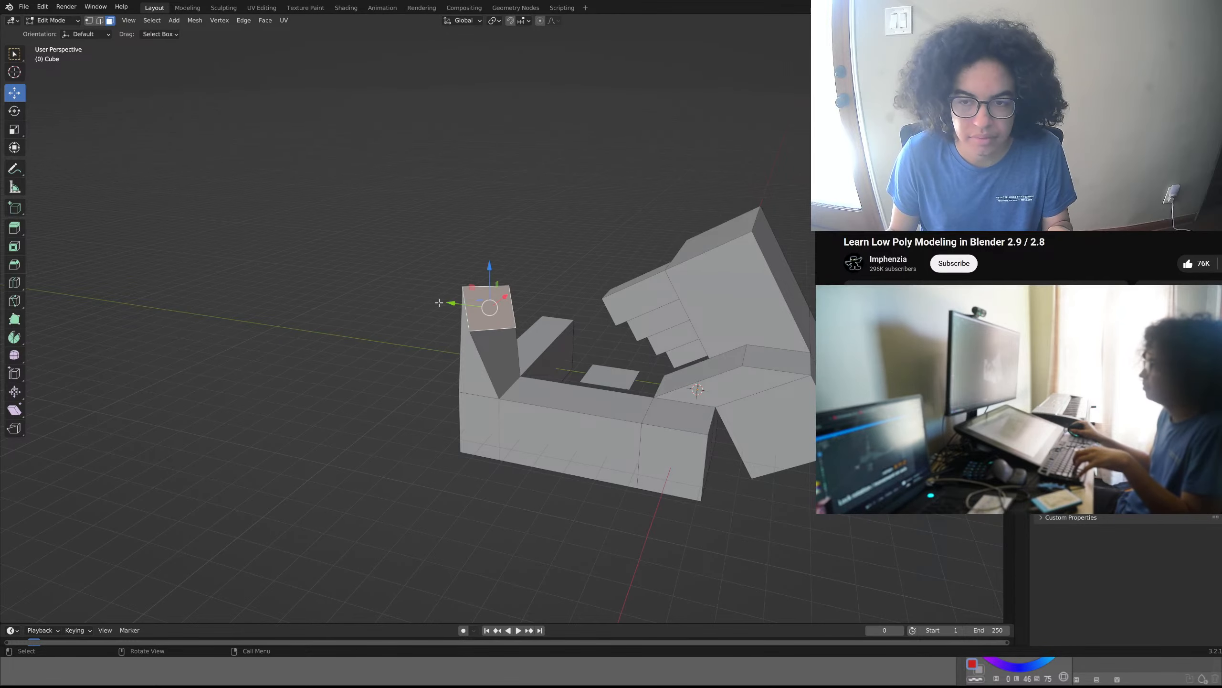
key("ctrl+z")
- Rotate the corner pillar's top face by about 77° around the global Z axis to twist the pillar
key("r")
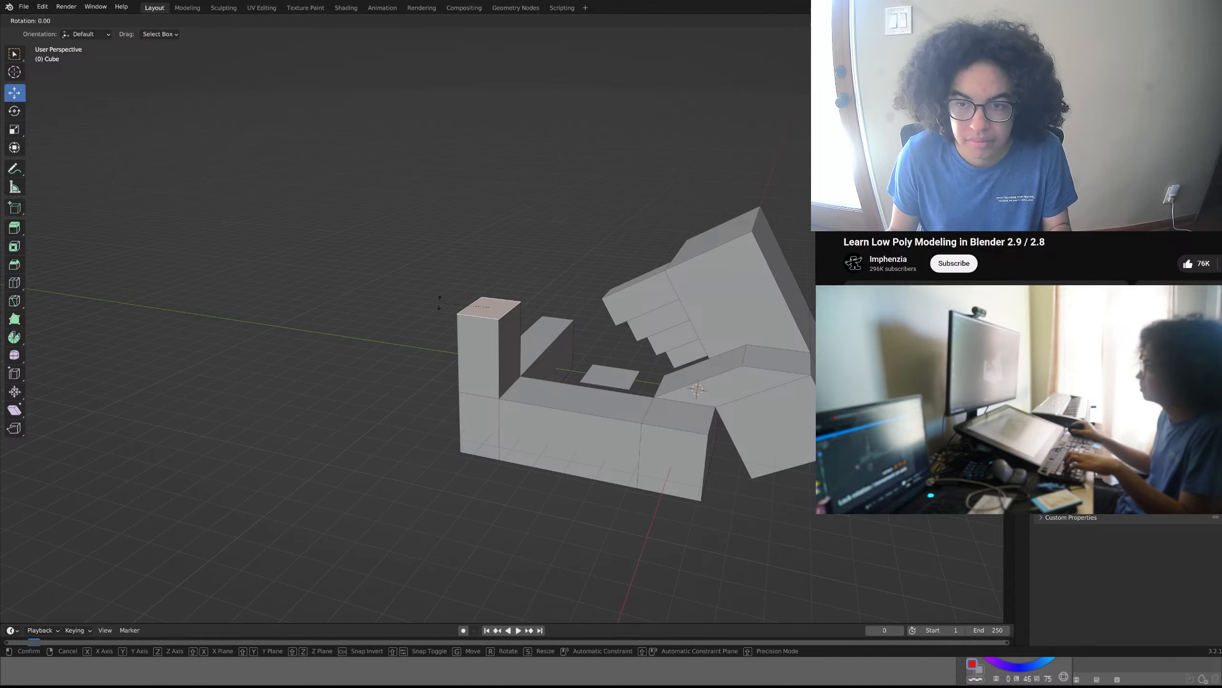
key("z")
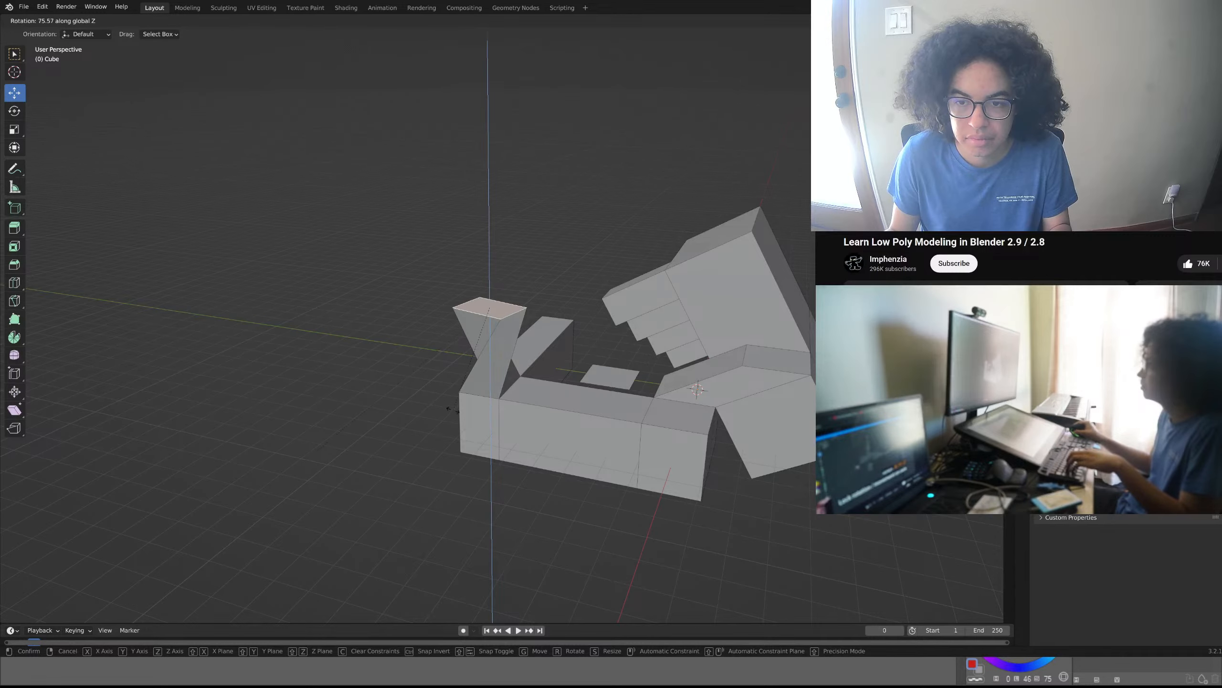
left_click(457, 406)
- Inset the twisted pillar's top face with a thickness of about 0.47 m
middle_click_drag(438, 405, 428, 432)
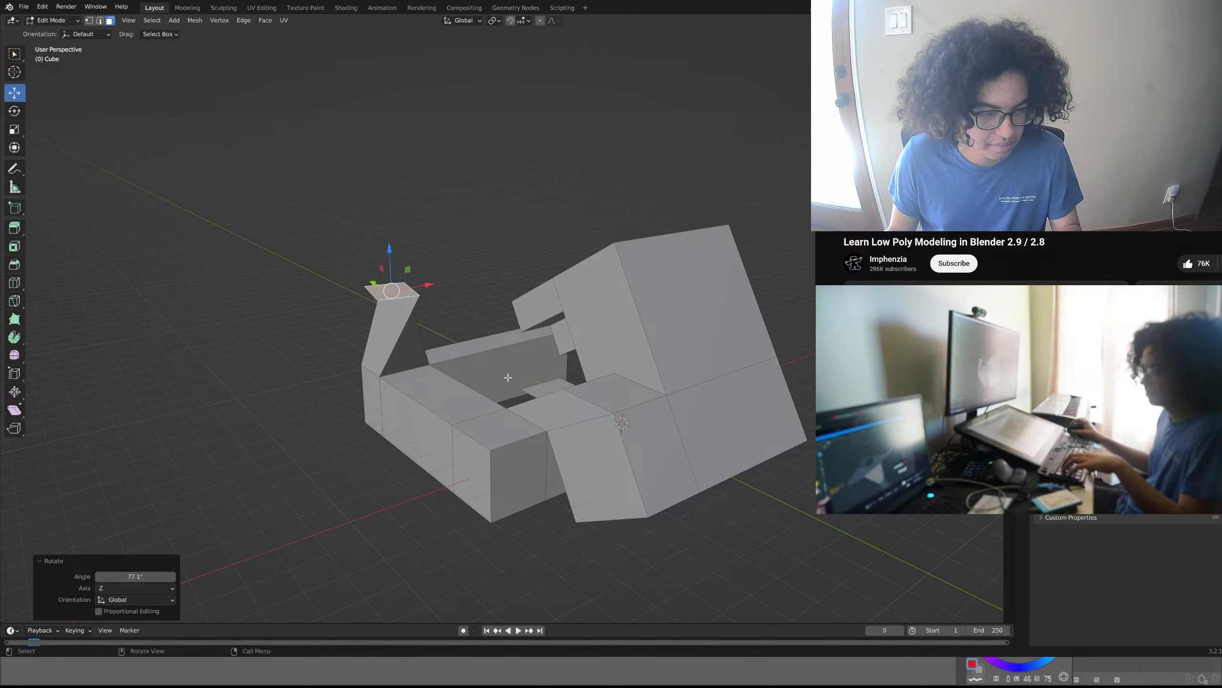
middle_click_drag(508, 378, 438, 398)
middle_click_drag(341, 395, 375, 474, "shift")
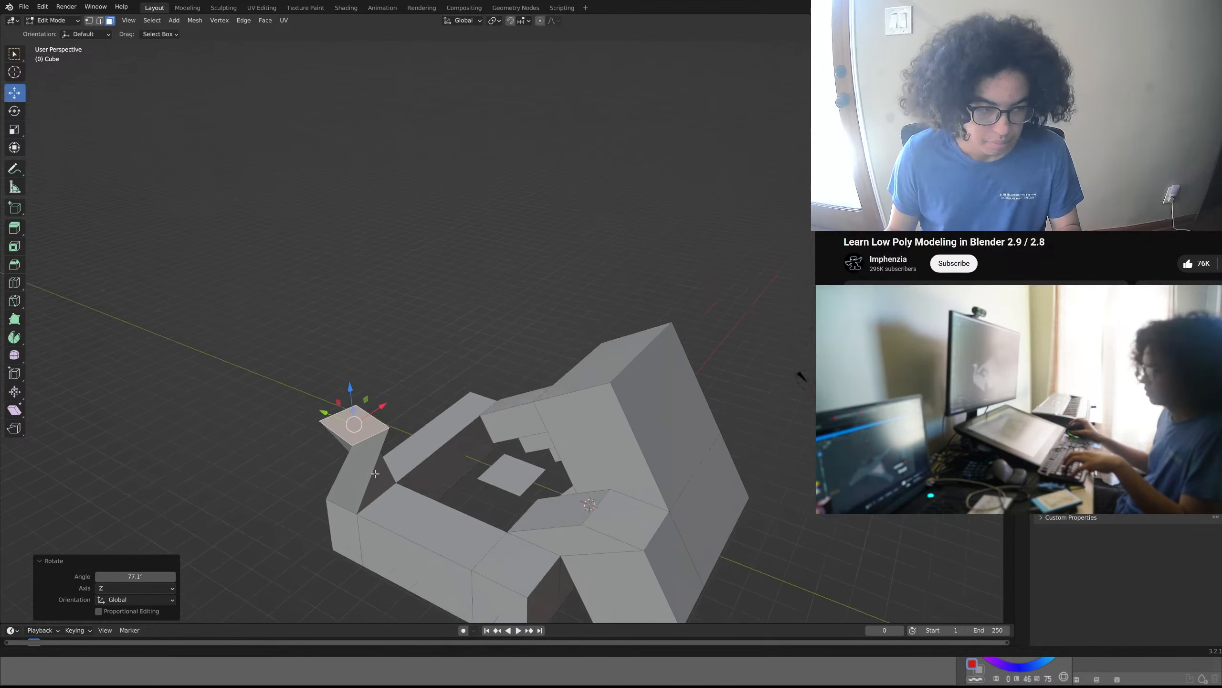
scroll(368, 420, "up", 8)
scroll(394, 379, "up", 2)
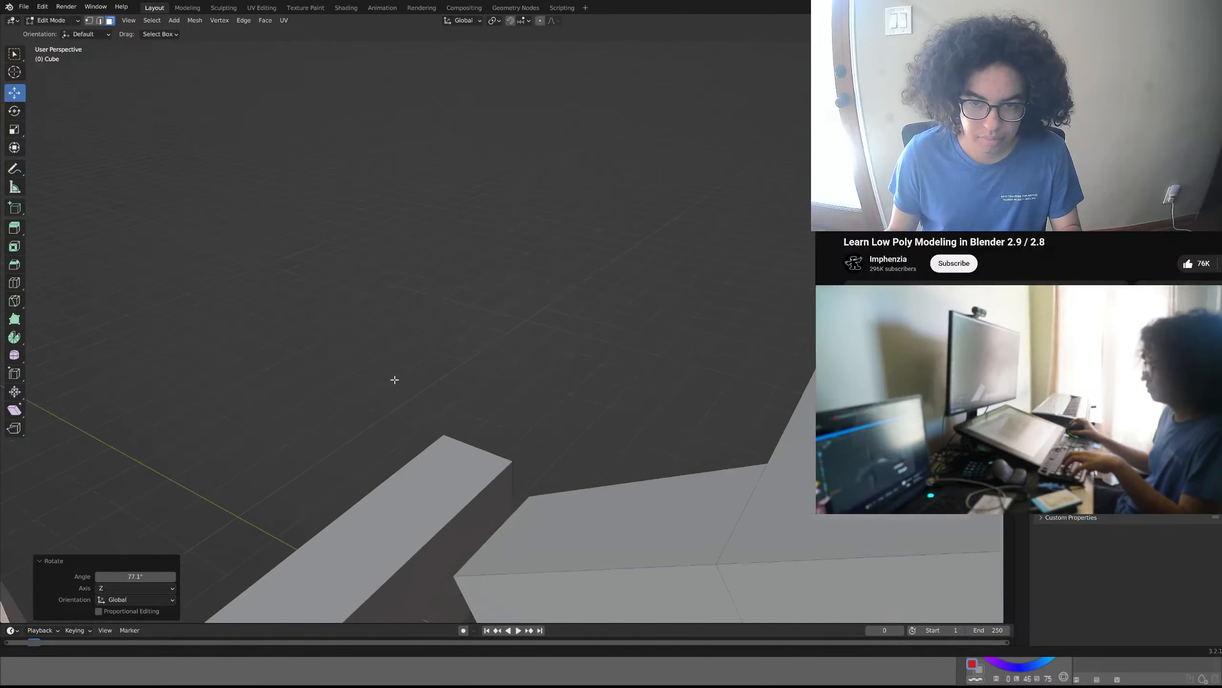
middle_click_drag(395, 380, 530, 284, "shift")
middle_click_drag(241, 384, 392, 371, "shift")
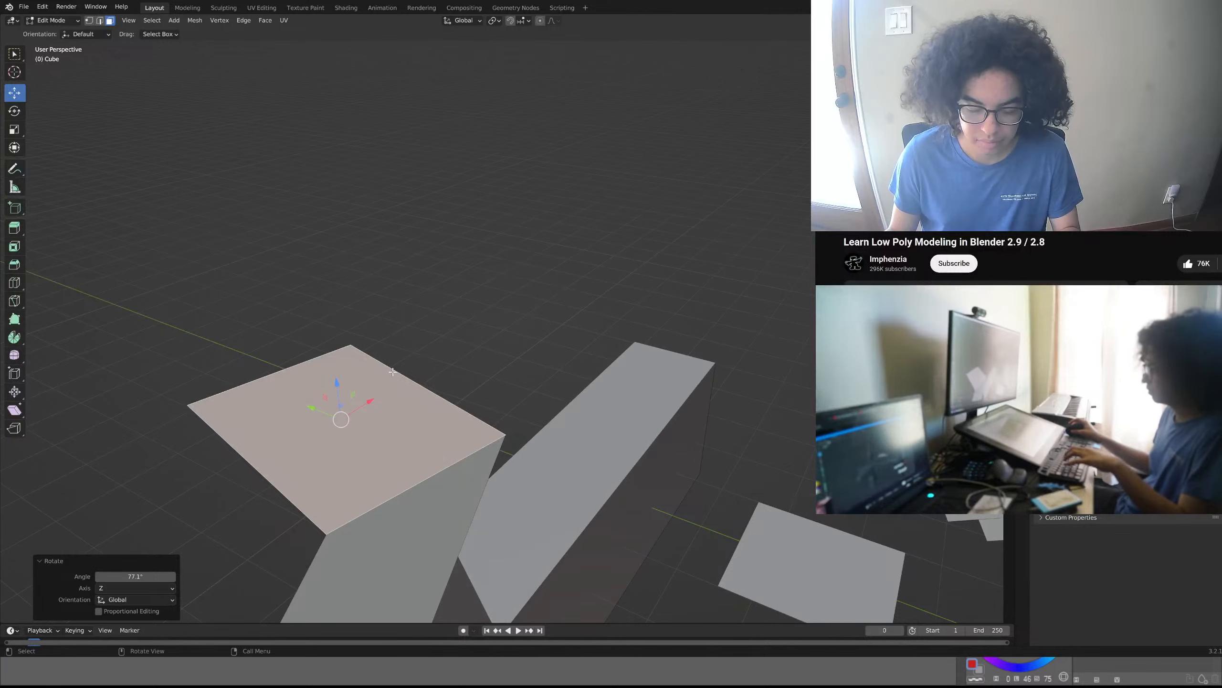
key("i")
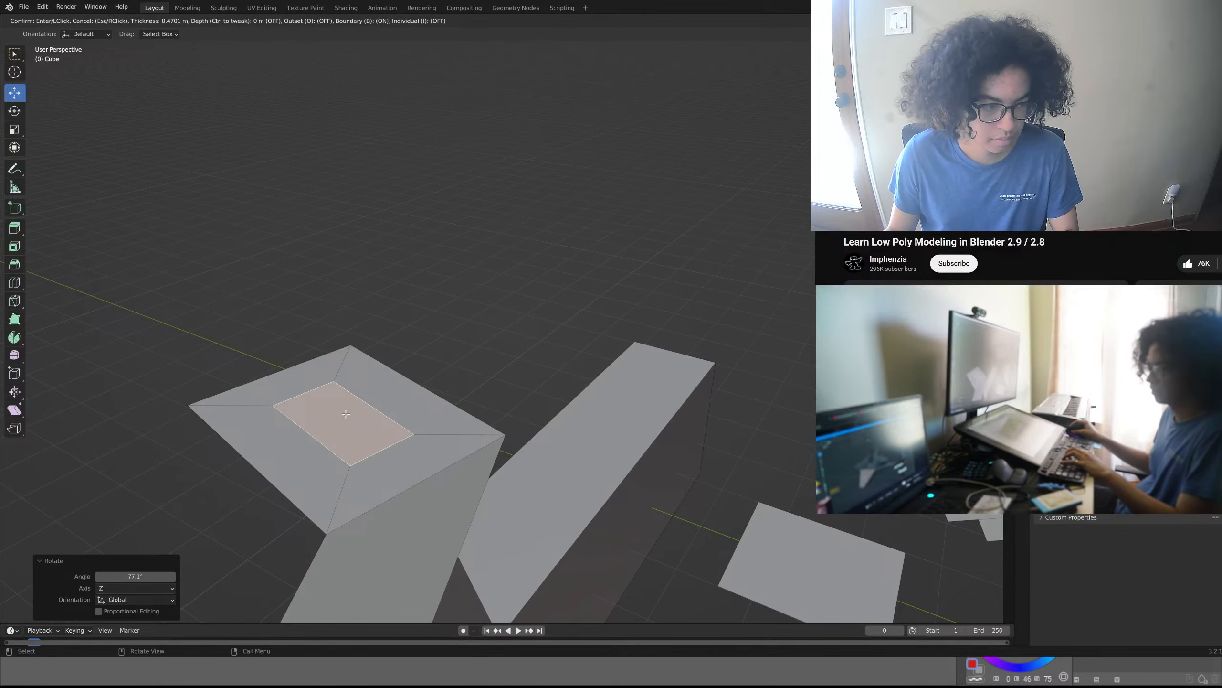
left_click(346, 413)
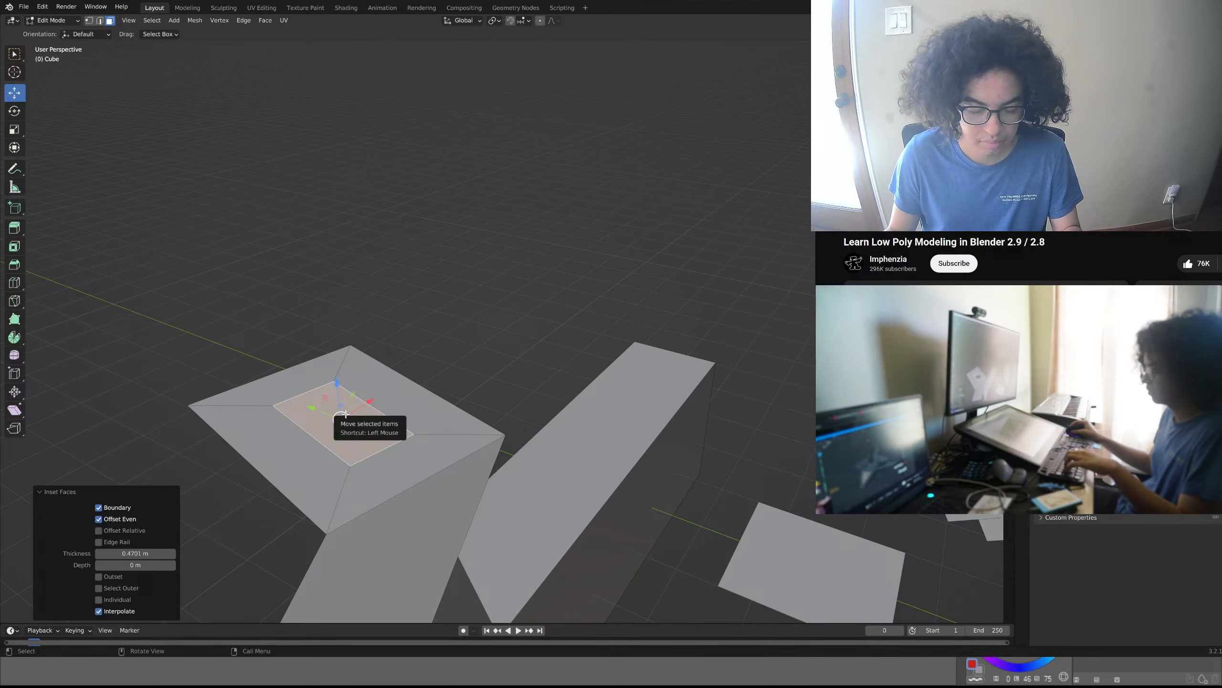
- Extrude the inset face on the twisted pillar upward by about 1.37 m along its normal
key("e")
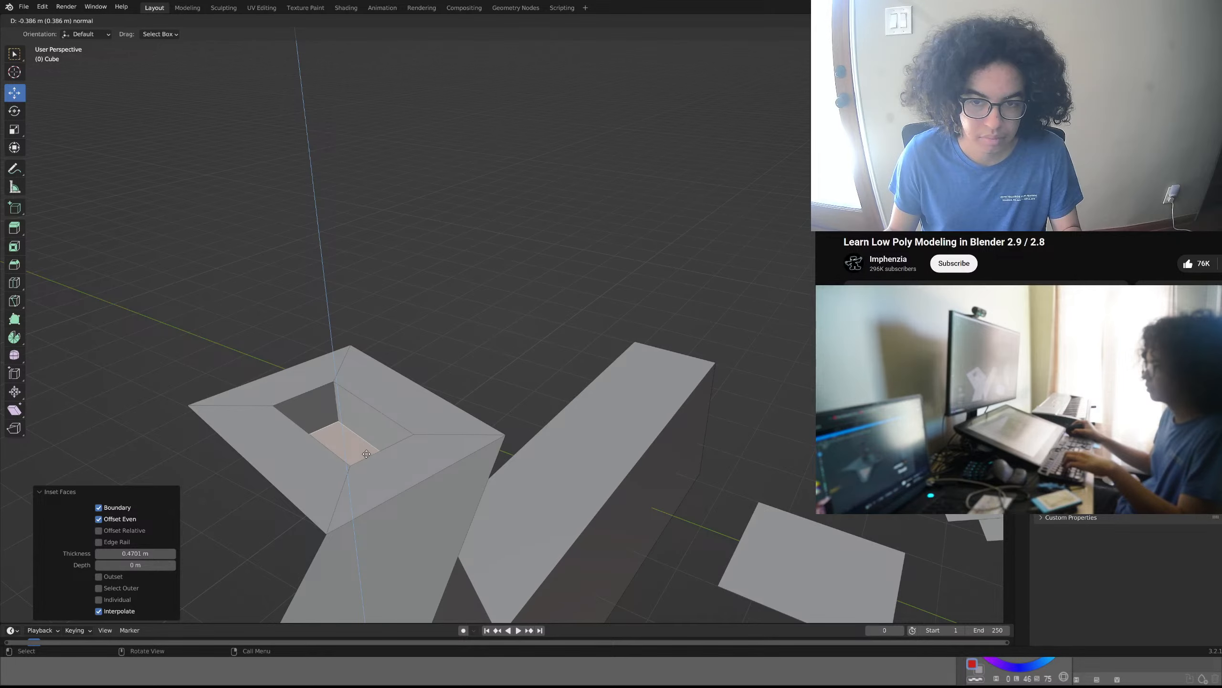
left_click(410, 342)
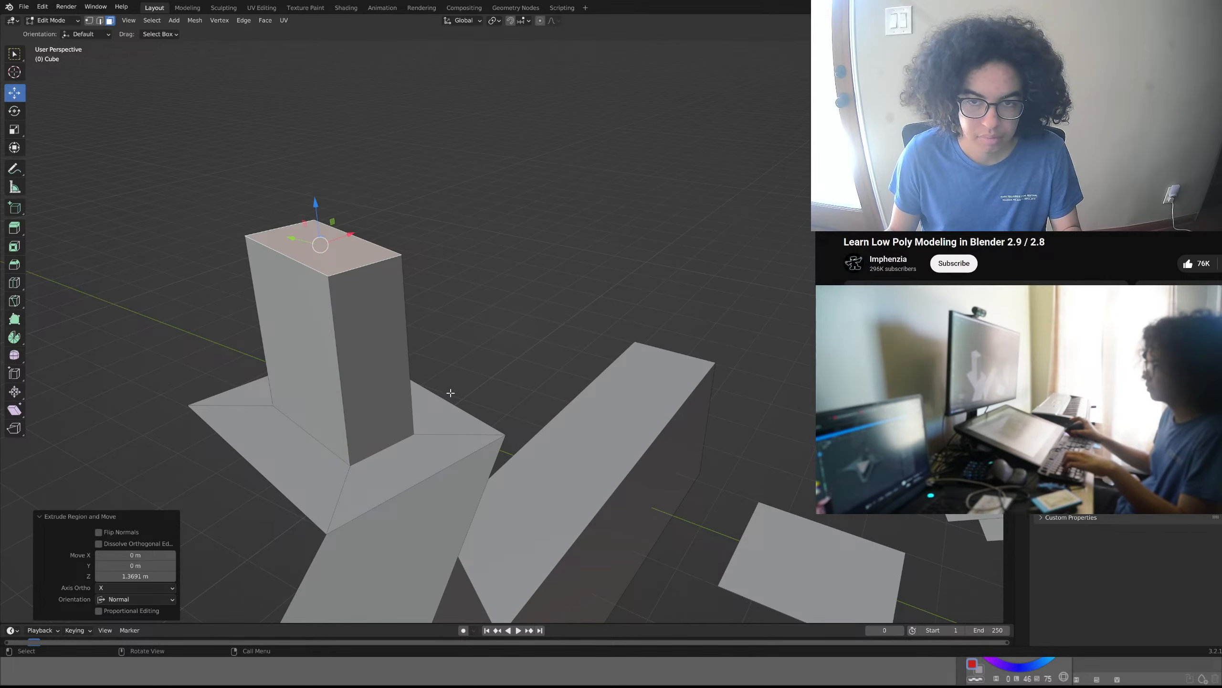
middle_click_drag(549, 391, 465, 442)
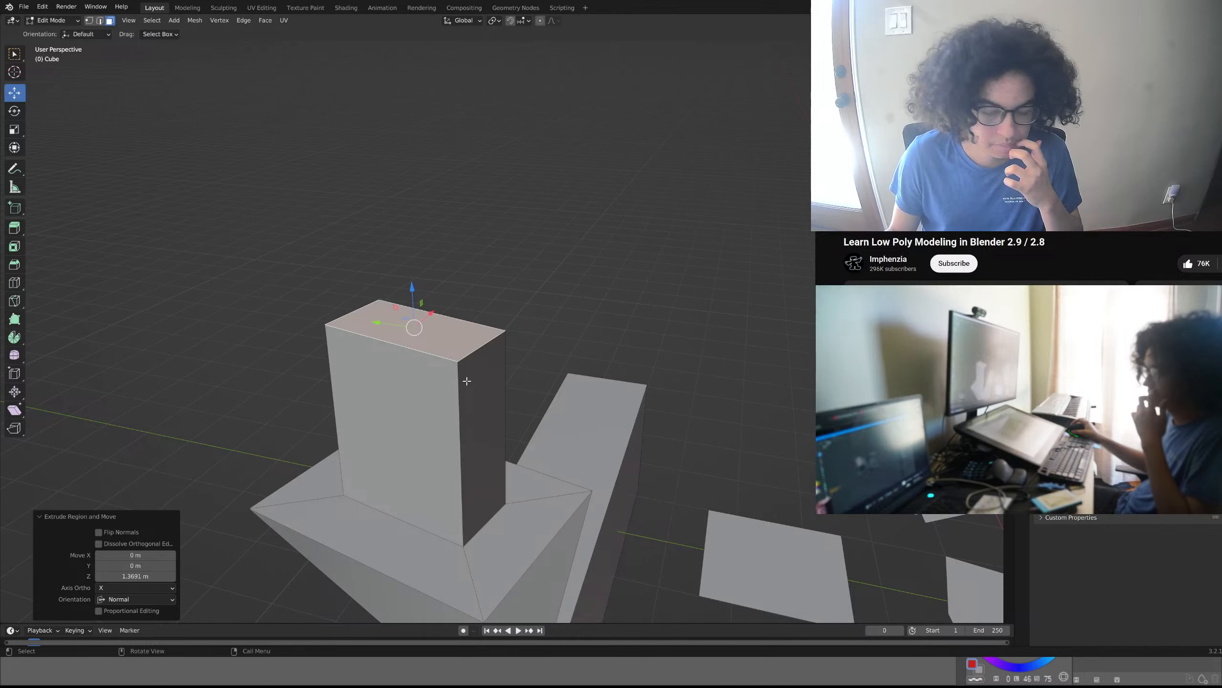
- Move the twisted pillar's top face up by about 0.54 m along the global Z axis
left_click(425, 355)
key("g")
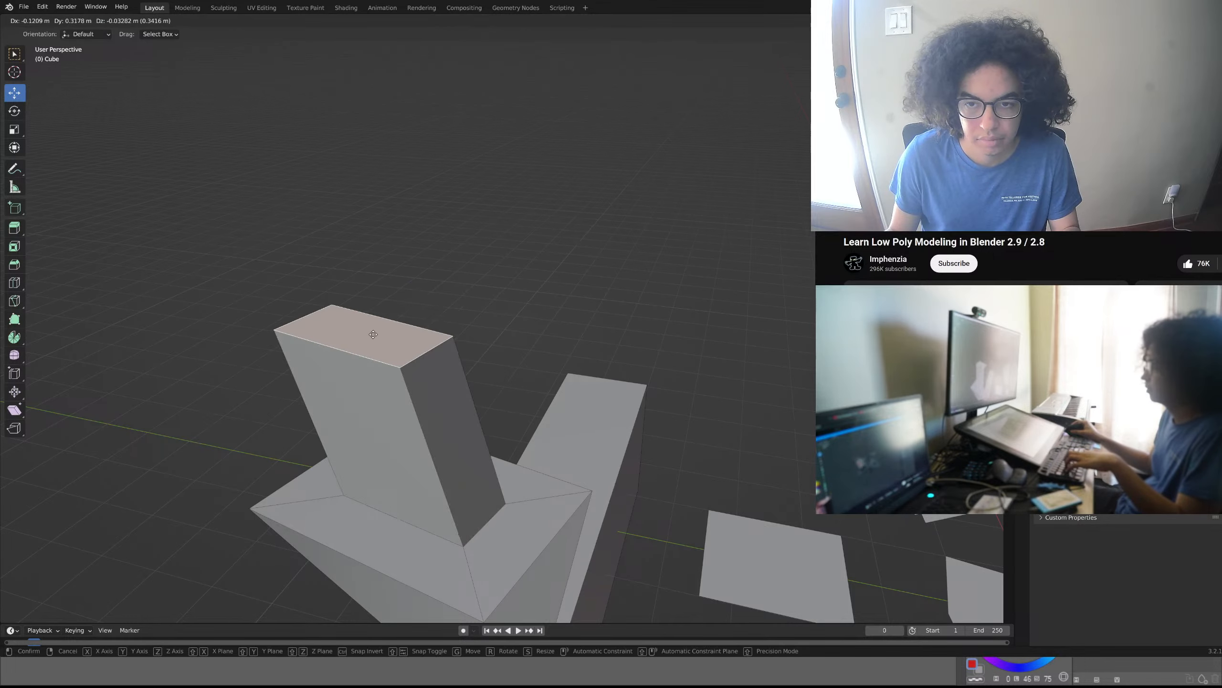
key("z")
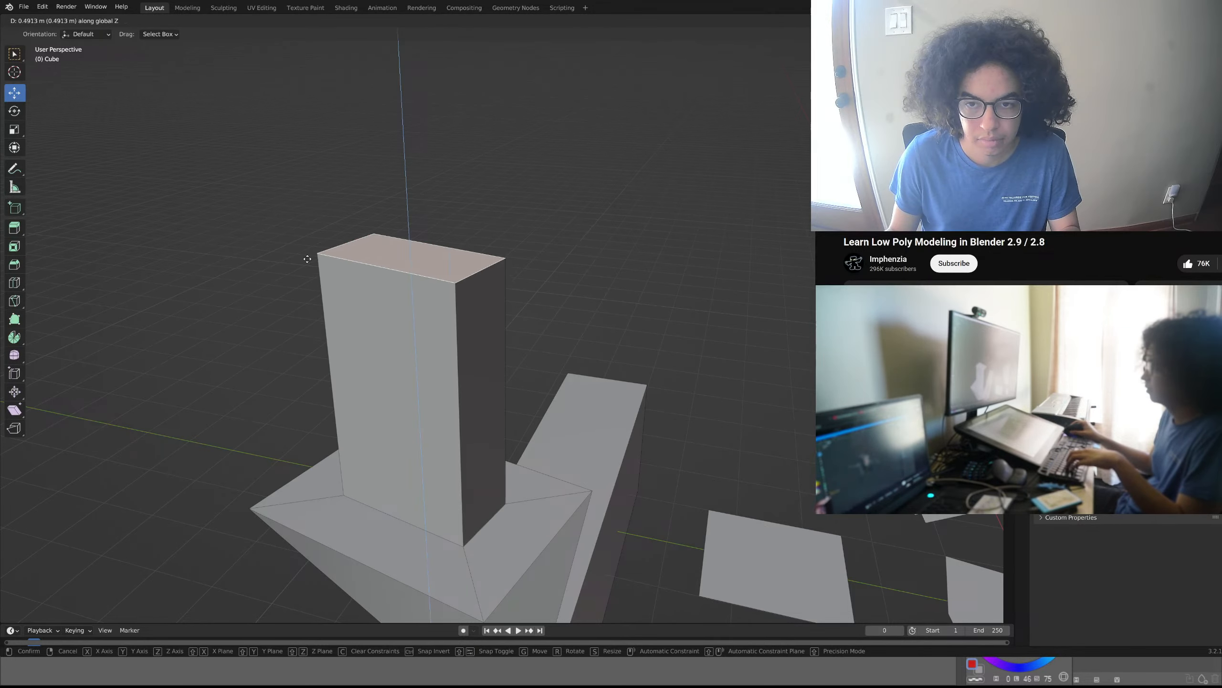
left_click(315, 254)
- Try to scale the twisted pillar's top face by about -0.309, and undo the scaling
key("s")
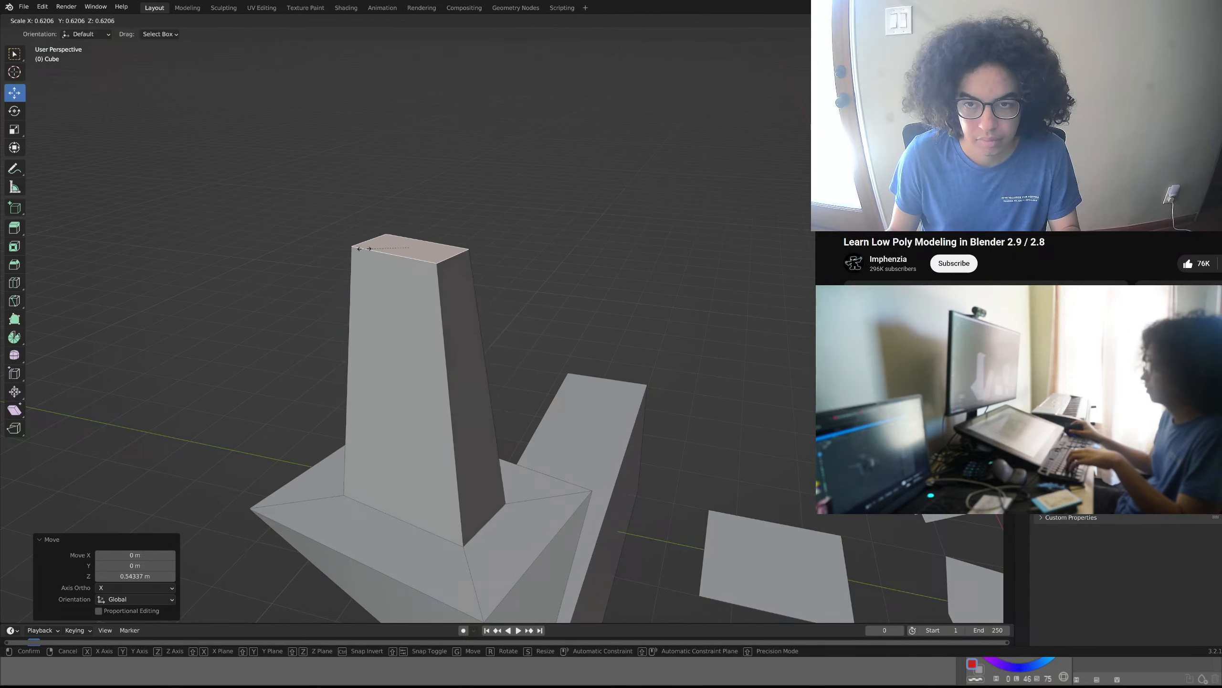
left_click(414, 225)
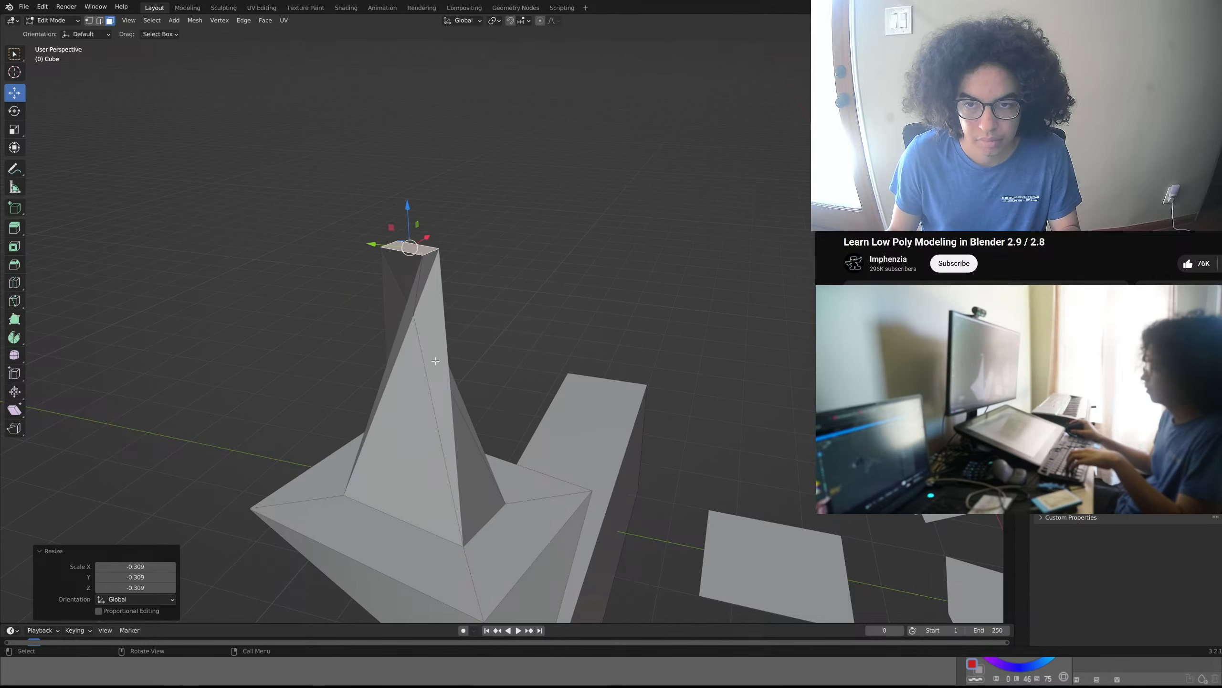
key("ctrl+z")
- Scale the twisted pillar's top face up by a factor of about 2.12
key("s")
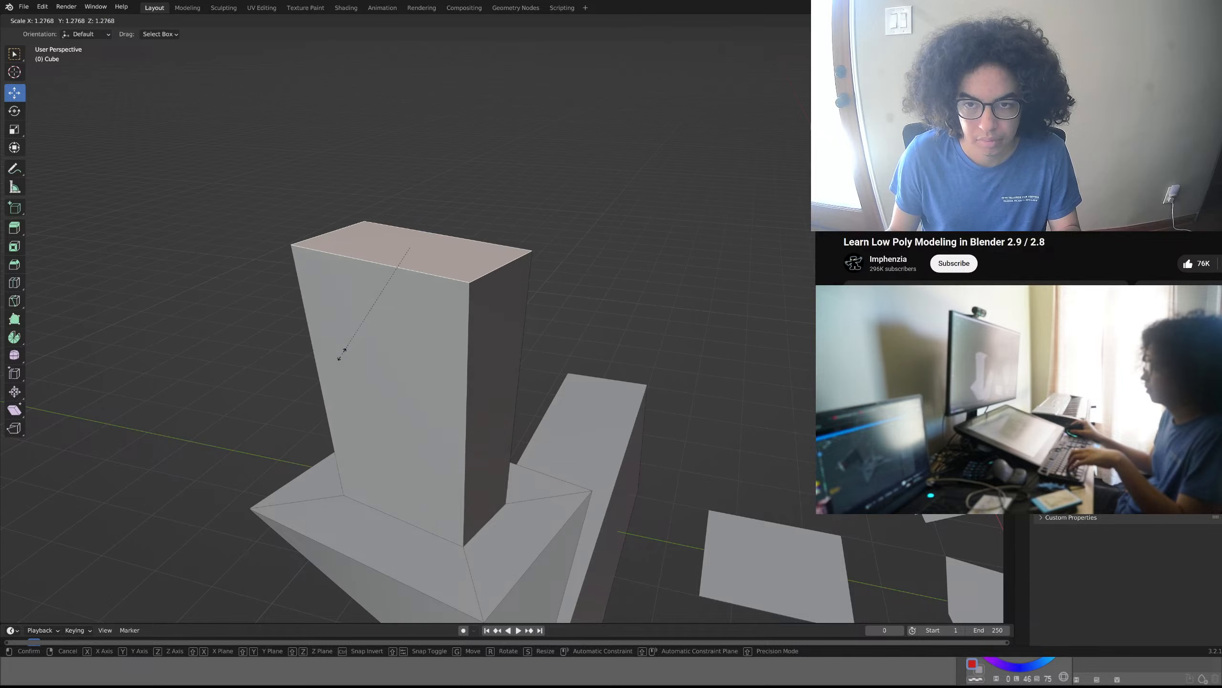
left_click(399, 431)
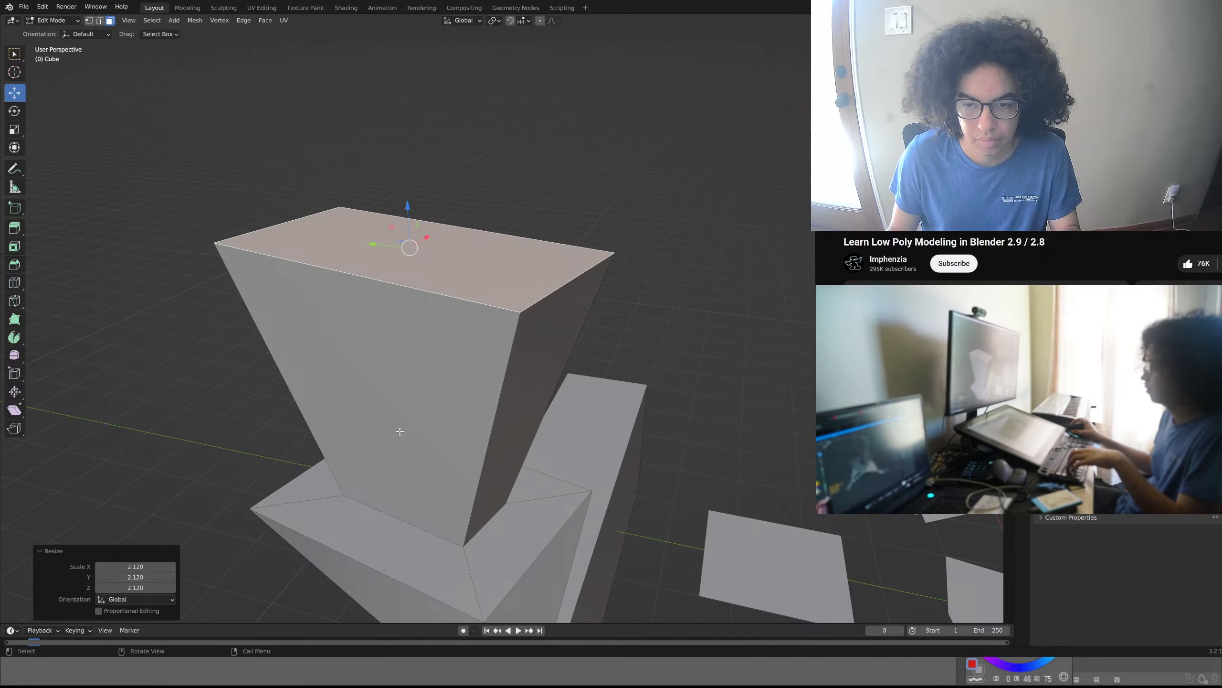
- Extrude the upper outer corner face on the tilted block's stepped side by about 1.88 m along its normal
scroll(400, 431, "down", 10)
middle_click_drag(301, 390, 480, 443)
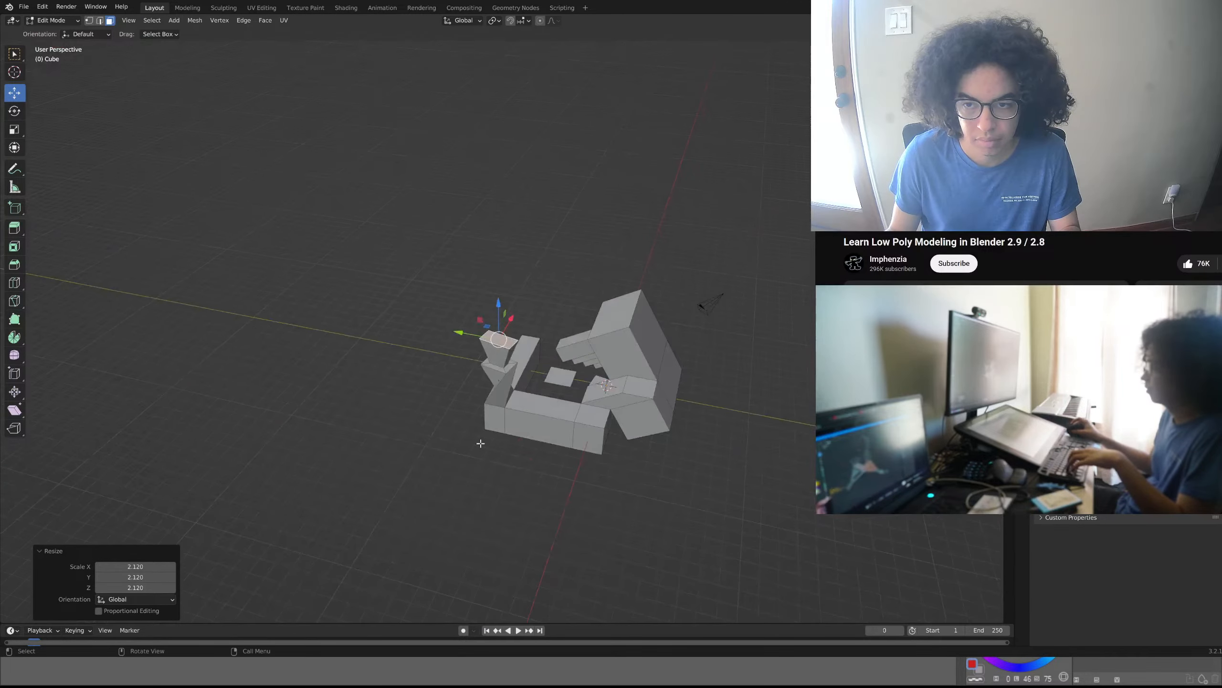
mouse_move(584, 425)
middle_mouse_down()
mouse_move(568, 426)
mouse_move(662, 419)
mouse_move(438, 418)
mouse_move(445, 444)
mouse_move(464, 383)
mouse_move(505, 328)
mouse_move(447, 368)
mouse_move(635, 319)
middle_mouse_up()
scroll(568, 426, "up", 4)
scroll(465, 383, "up", 6)
middle_click_drag(444, 377, 570, 338, "shift")
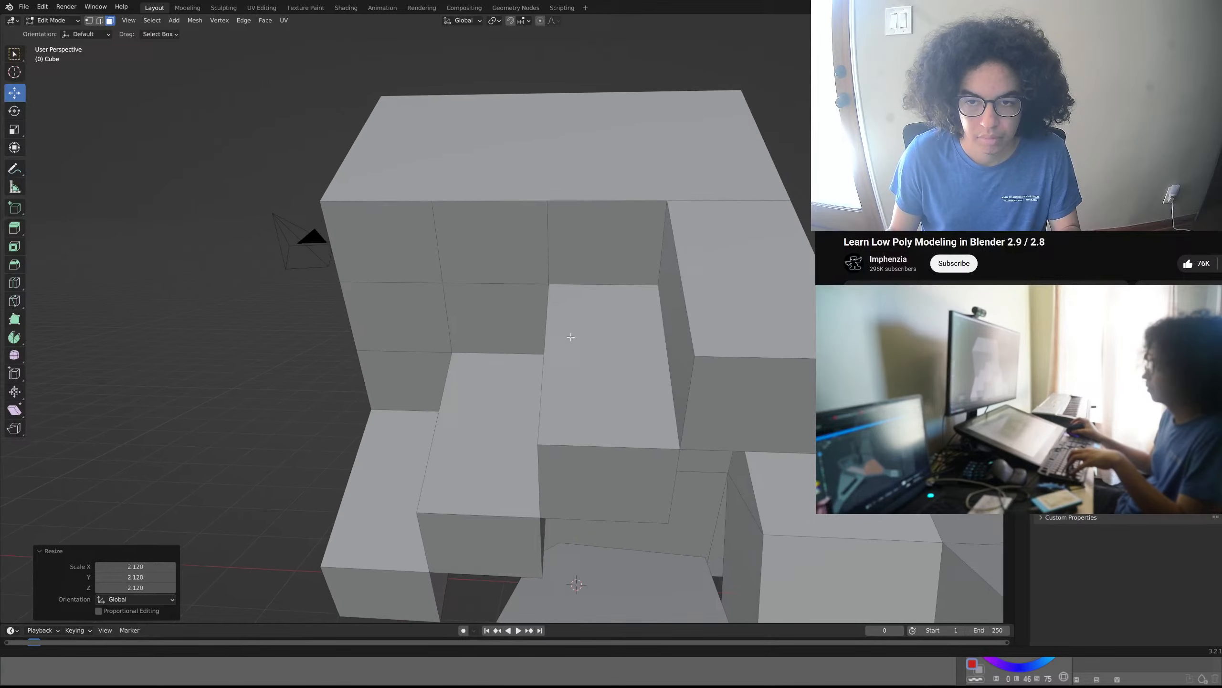
left_click(384, 248)
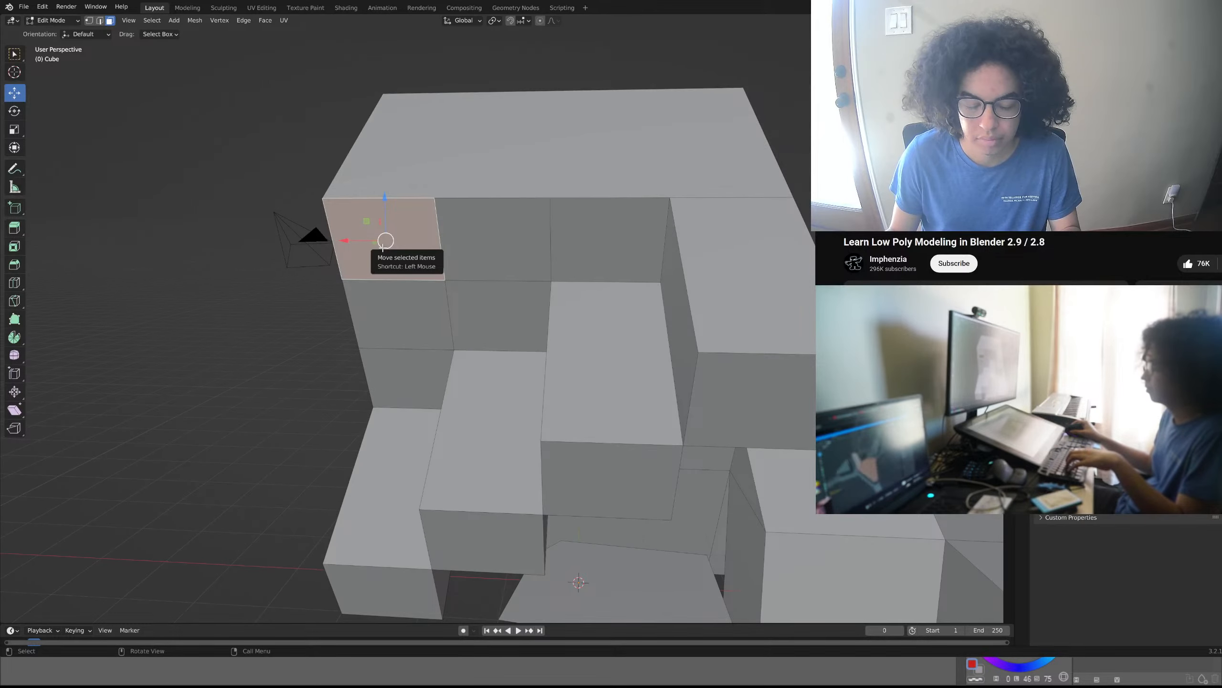
key("e")
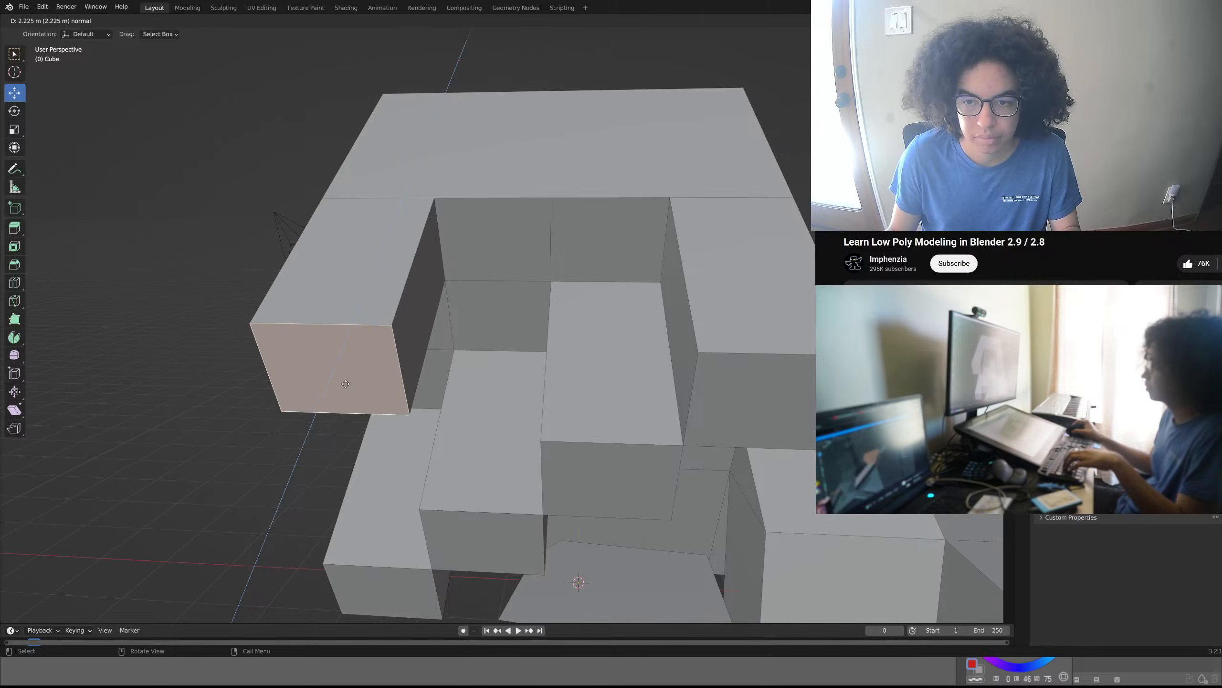
left_click(361, 361)
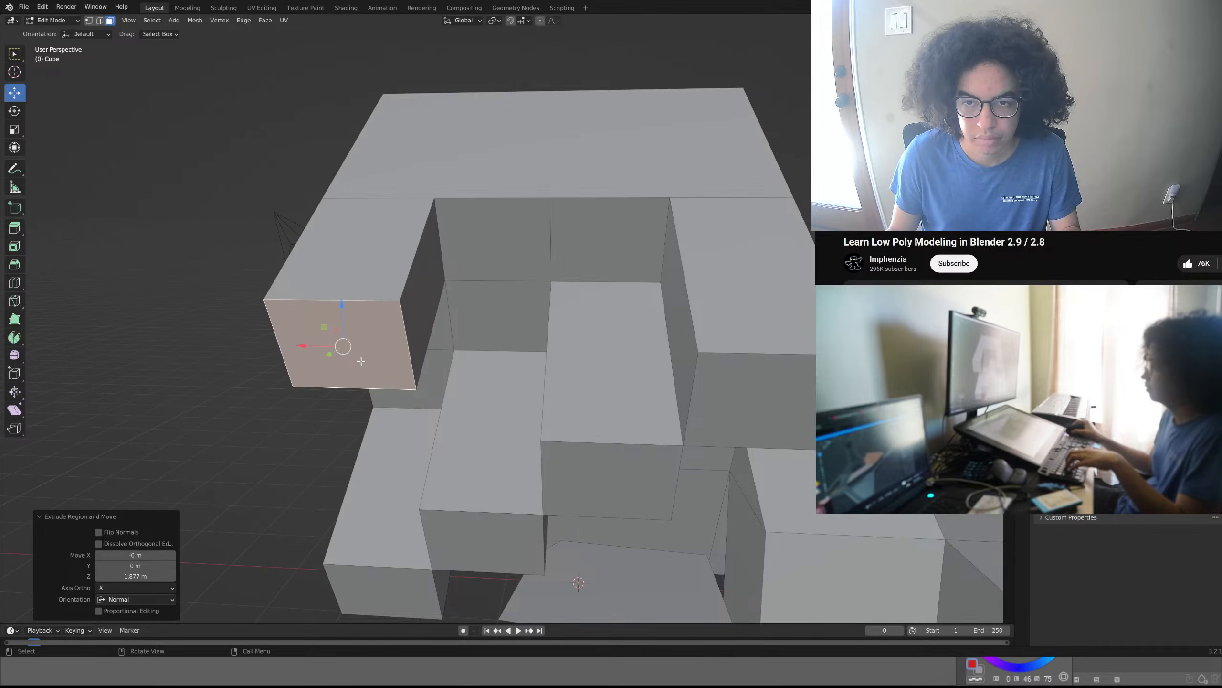
key("z")
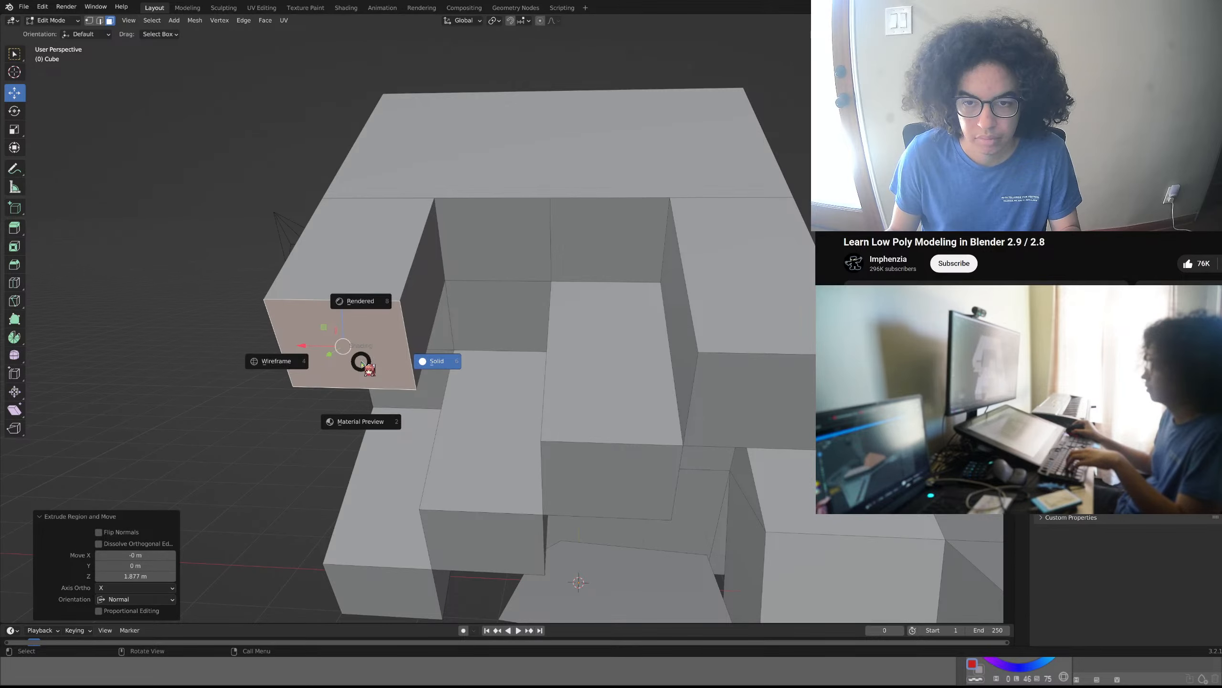
key("Escape")
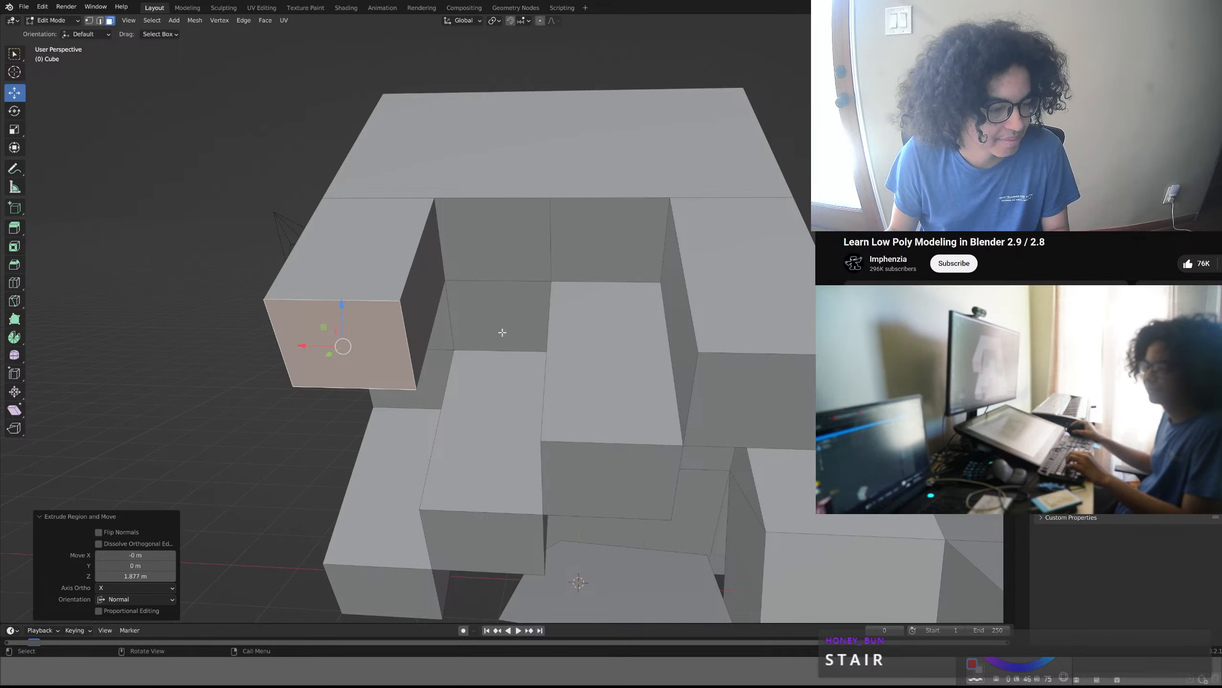
- Examine the tilted block's stepped extrusions and the adjoining low wall from several sides
middle_click_drag(497, 339, 440, 365)
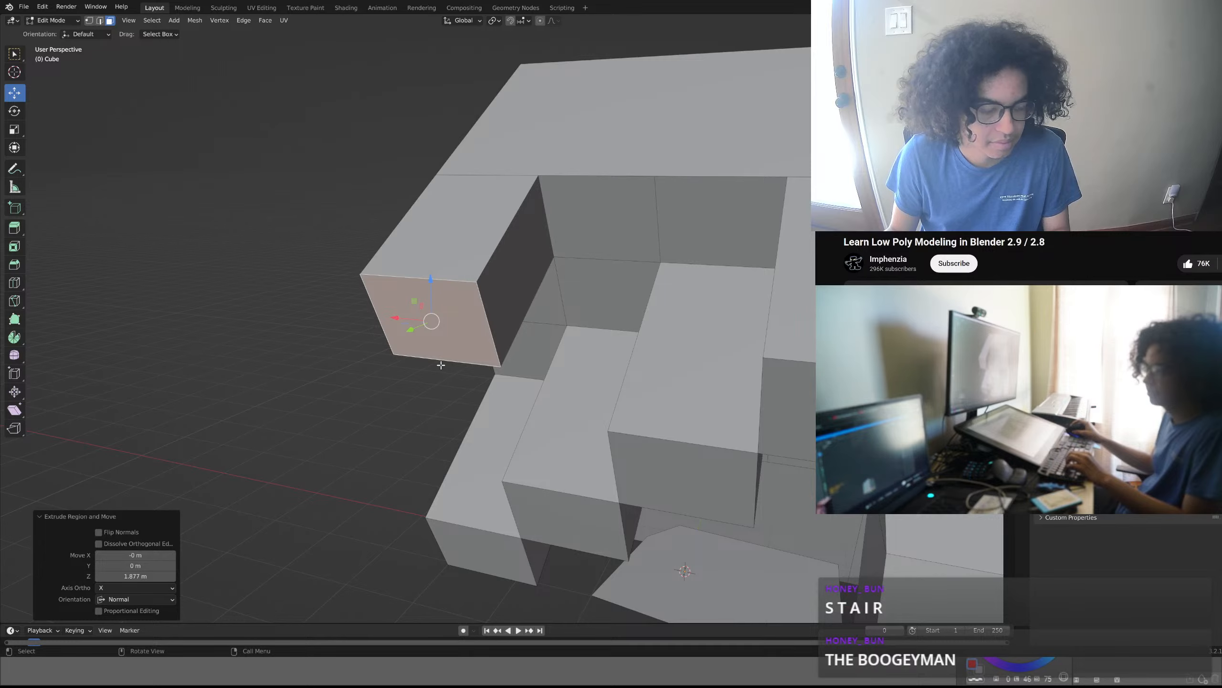
scroll(440, 365, "down", 5)
mouse_move(480, 385)
middle_mouse_down()
mouse_move(489, 411)
mouse_move(577, 416)
mouse_move(643, 399)
mouse_move(643, 426)
mouse_move(549, 382)
mouse_move(471, 368)
middle_mouse_up()
middle_click_drag(390, 433, 376, 366, "shift")
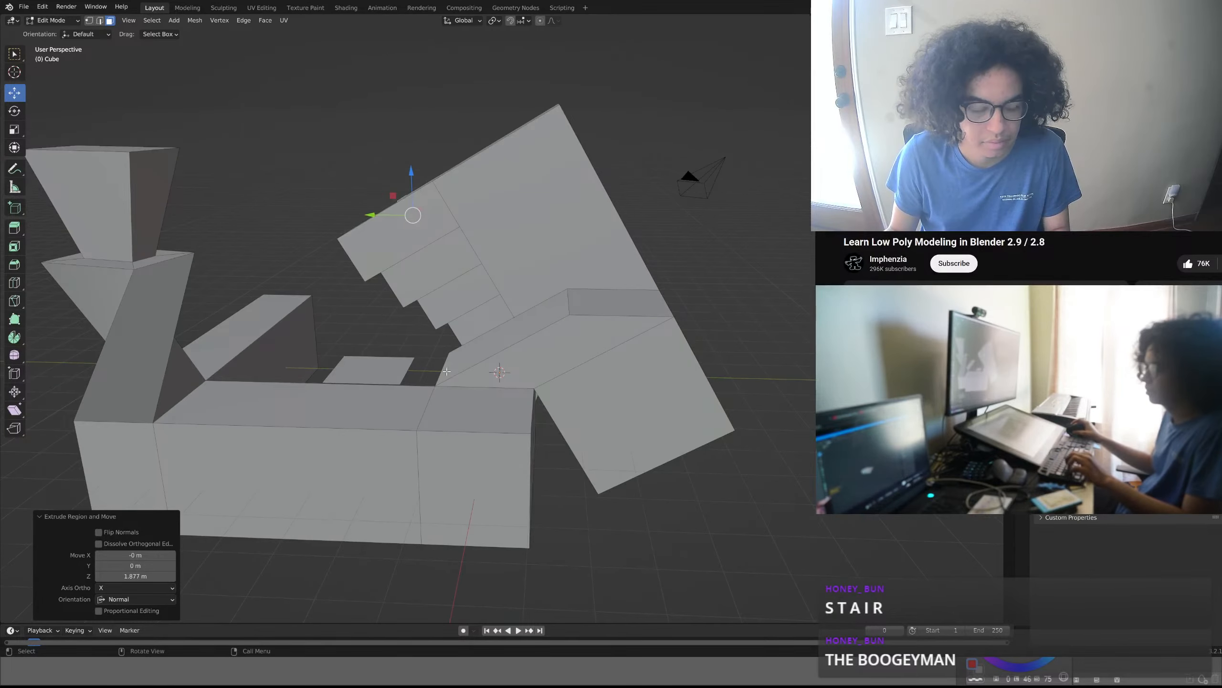
left_click(489, 423)
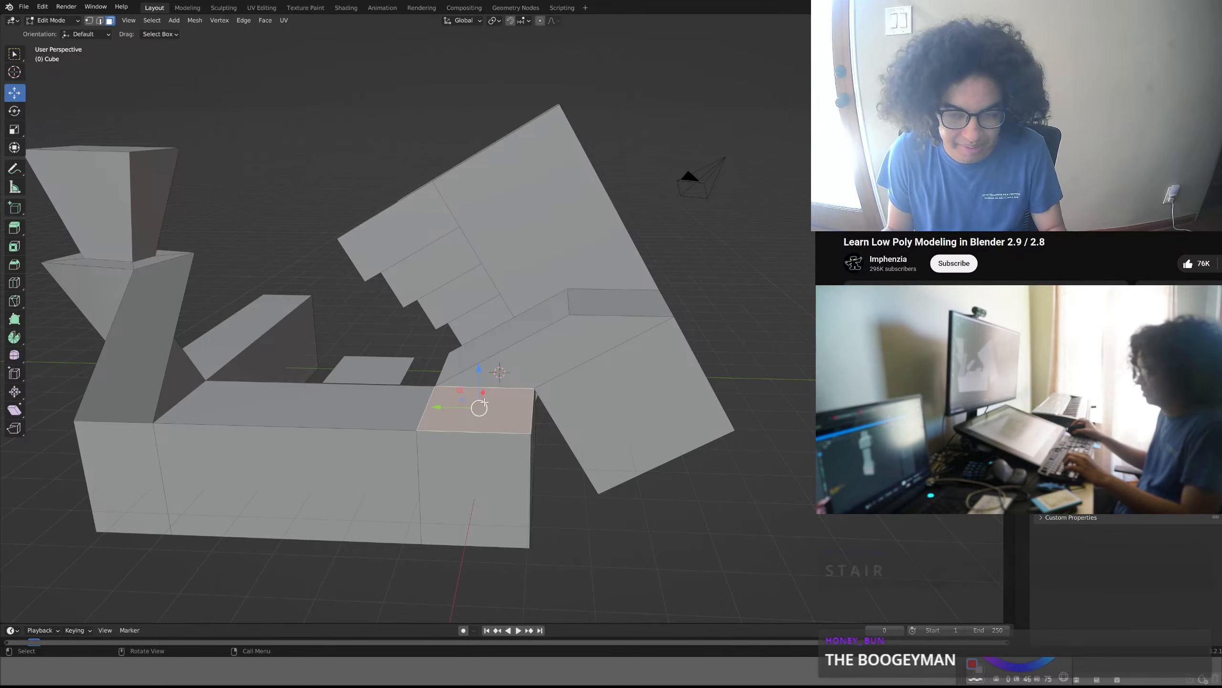
mouse_move(483, 402)
middle_mouse_down()
mouse_move(586, 383)
mouse_move(474, 386)
middle_mouse_up()
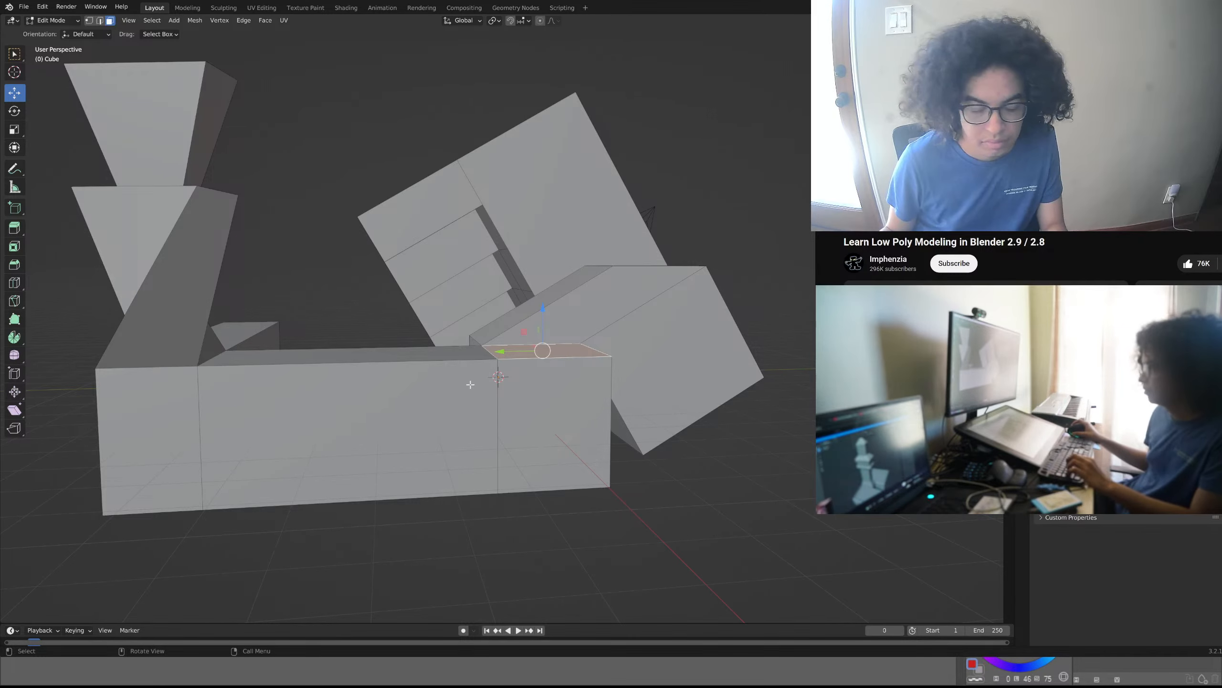
mouse_move(429, 415)
middle_mouse_down()
mouse_move(510, 442)
mouse_move(440, 429)
middle_mouse_up()
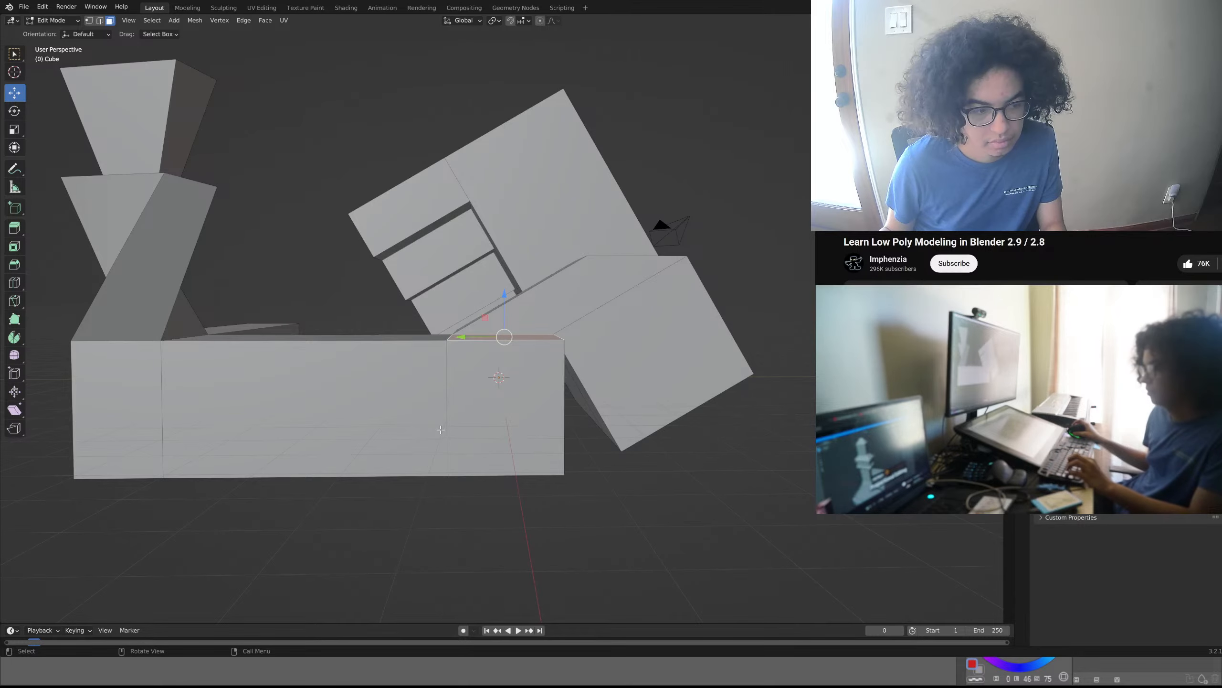
middle_click_drag(441, 430, 510, 476)
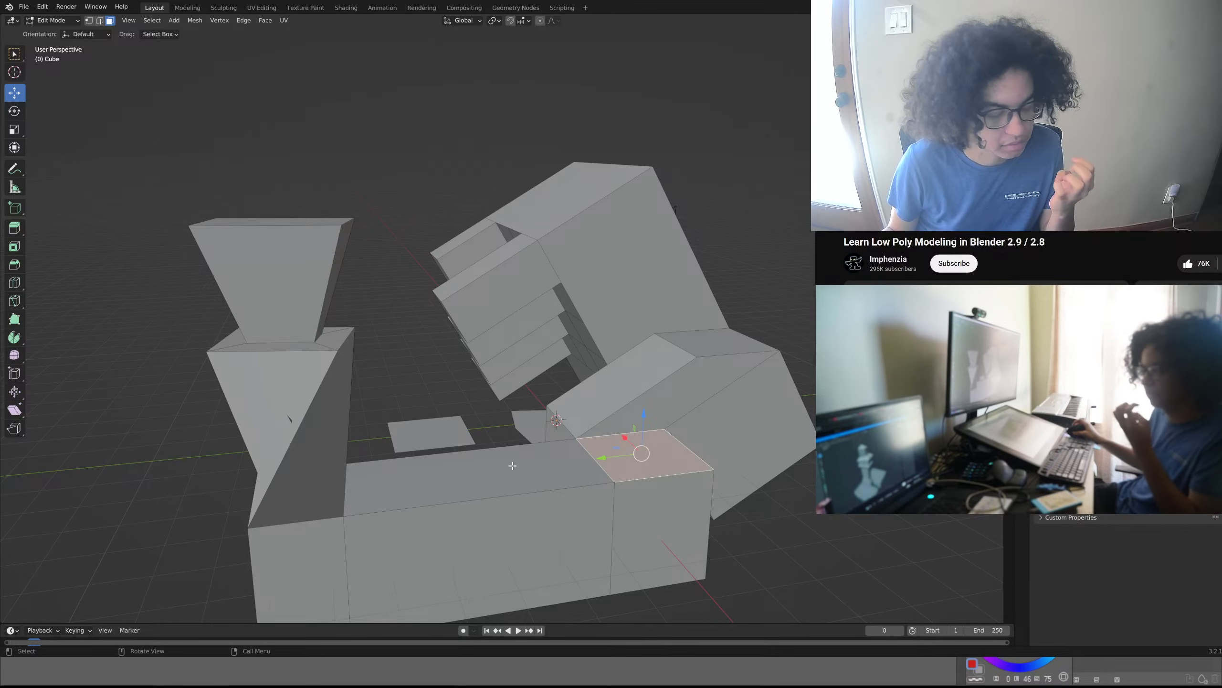
mouse_move(512, 465)
middle_mouse_down()
mouse_move(610, 473)
mouse_move(498, 471)
middle_mouse_up()
- Extrude the separate flat face between the walls upward by about 2.41 m along its normal
left_click(431, 427)
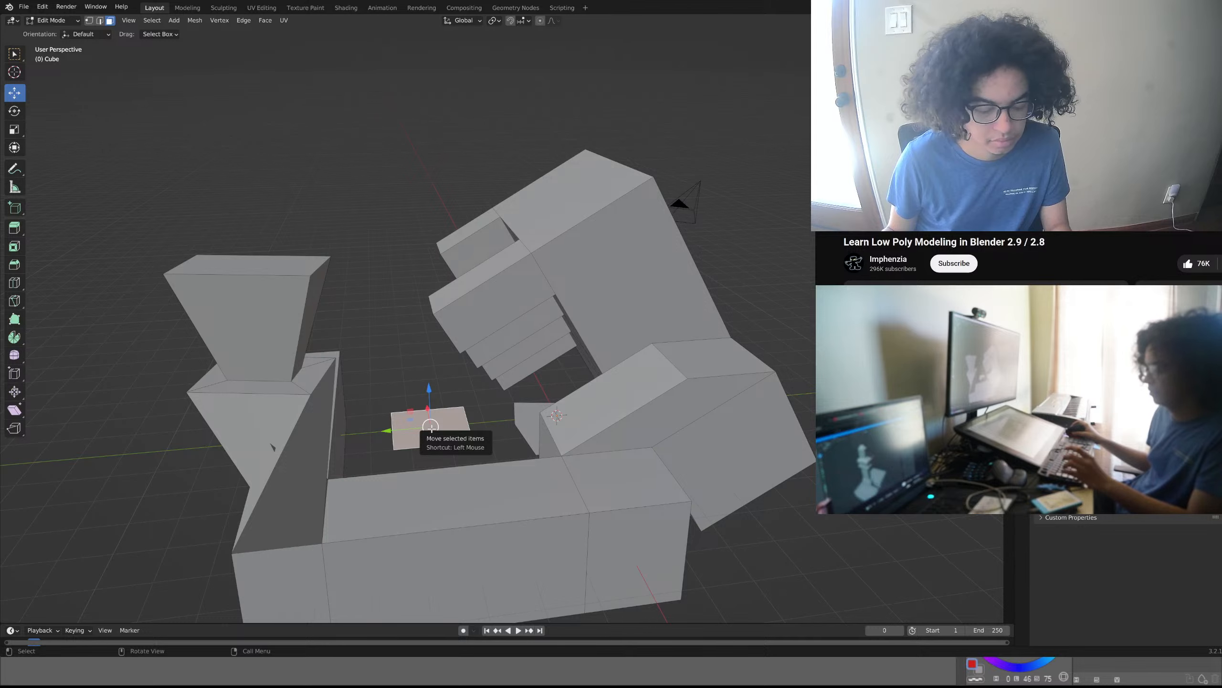
key("e")
left_click(422, 345)
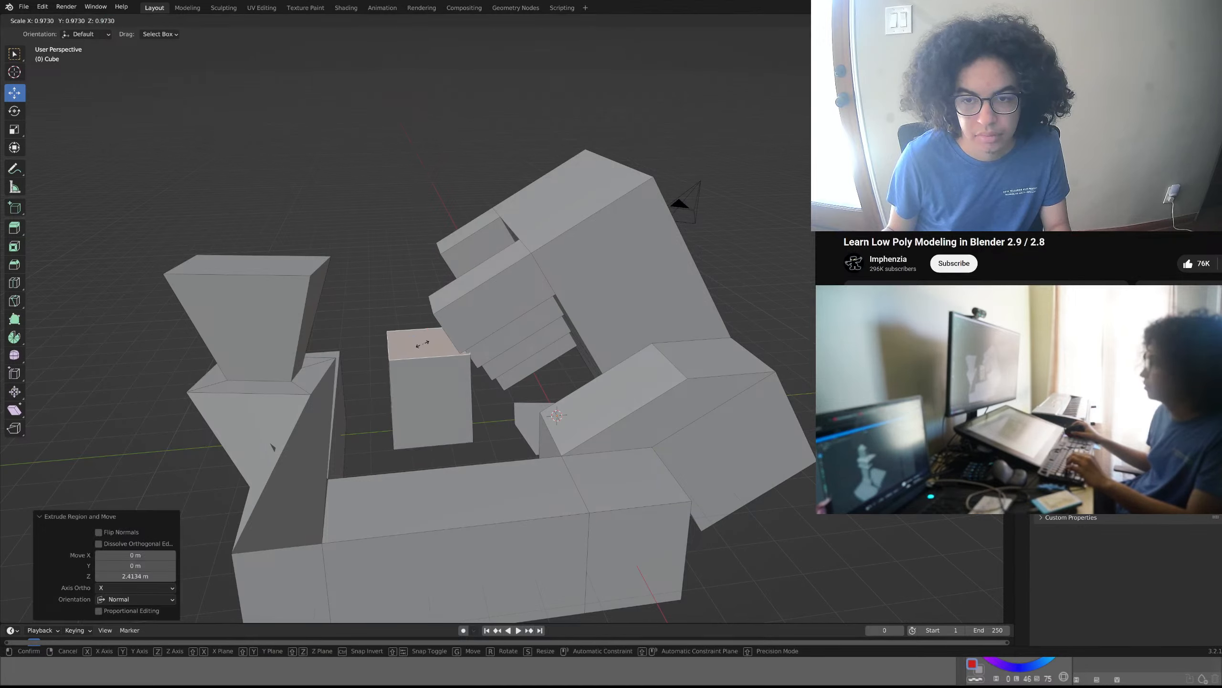
- Try to enlarge the central column's top face by scaling it uniformly, and undo the scaling
key("s")
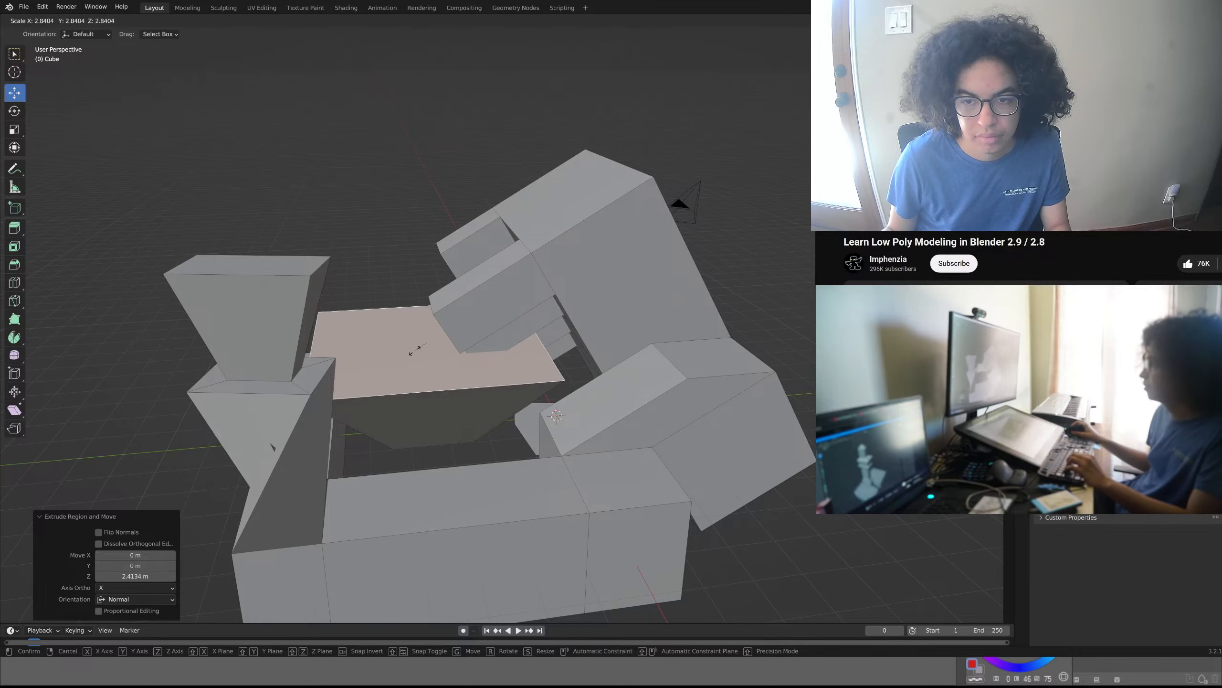
left_click(407, 349)
key("ctrl+z")
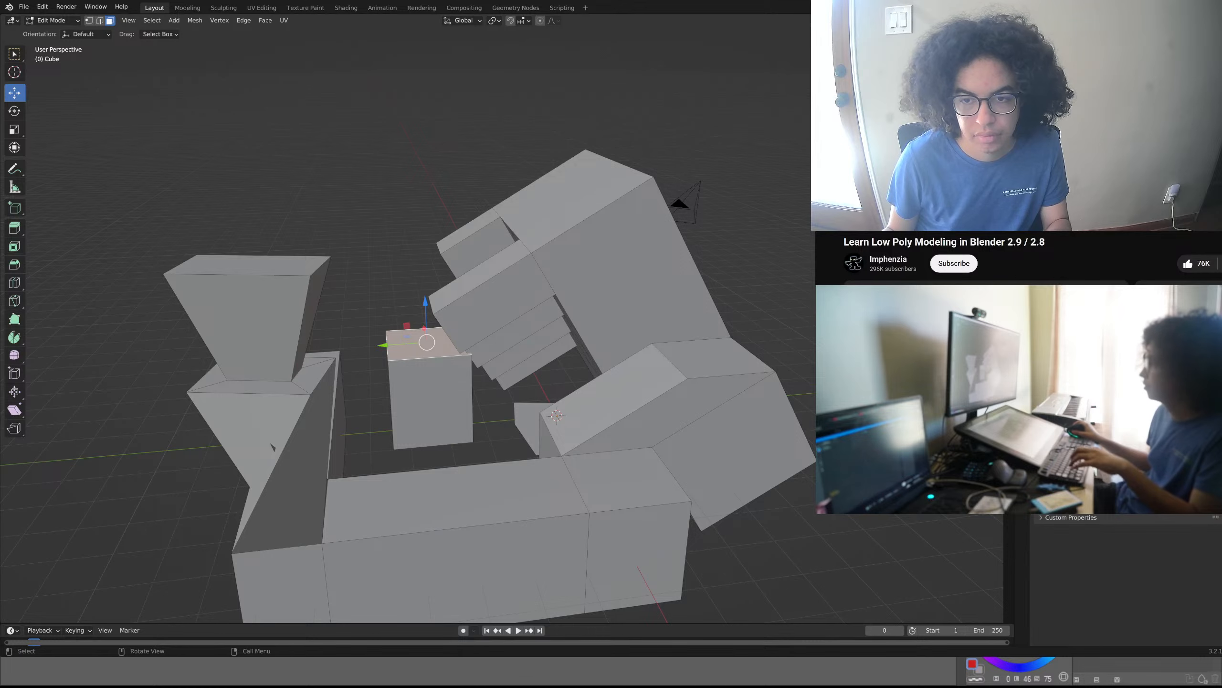
- Scale the central column's top face by about 0.648 and extrude it upward by about 2.16 m
key("s")
left_click(691, 308)
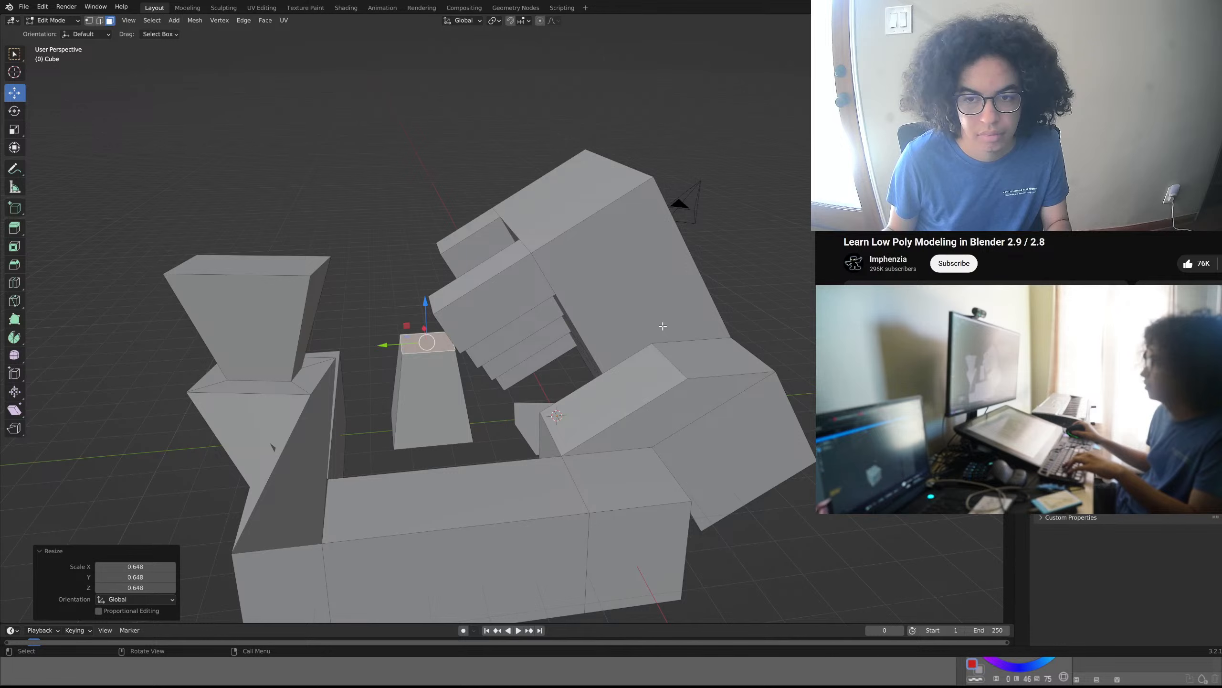
key("e")
left_click(652, 246)
- Taper the central column's new top face by about 0.829 and extrude it upward by about 1.77 m
key("s")
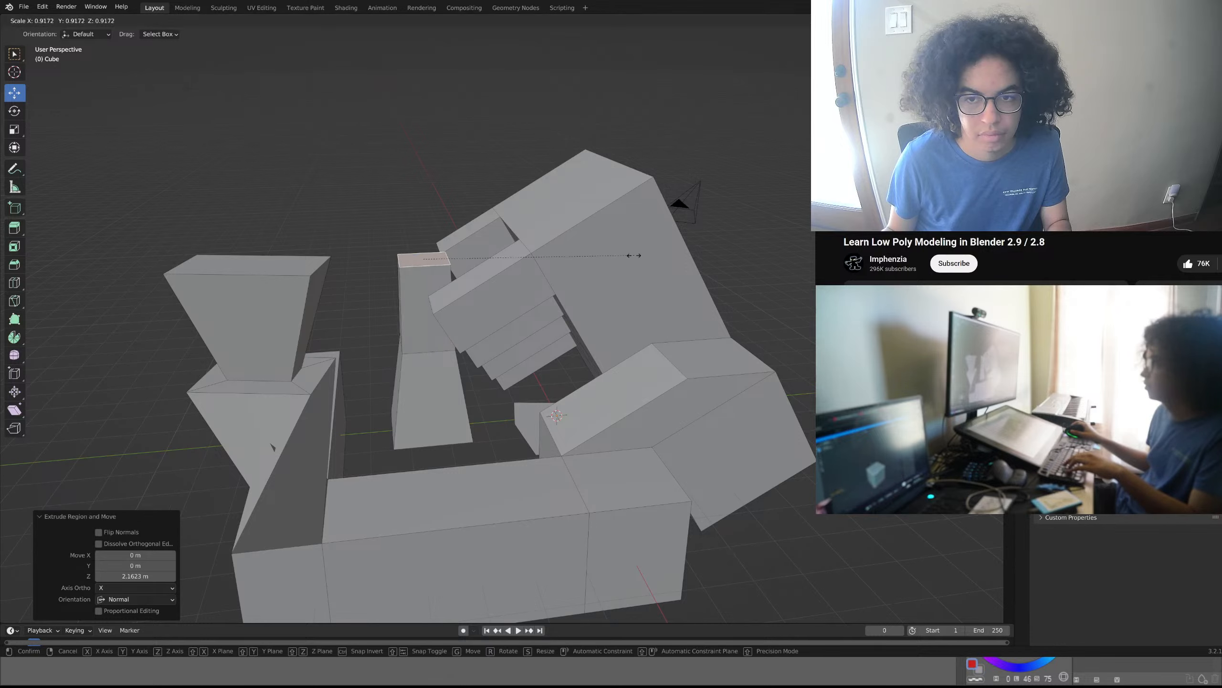
left_click(615, 266)
key("e")
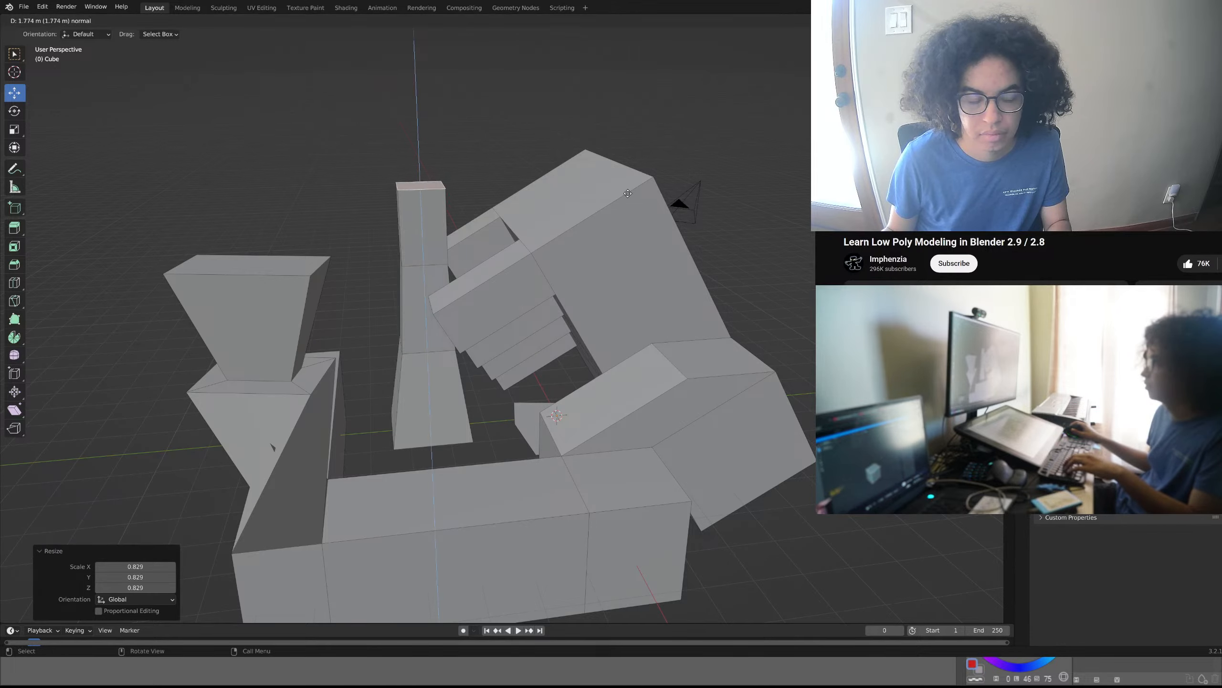
left_click(627, 193)
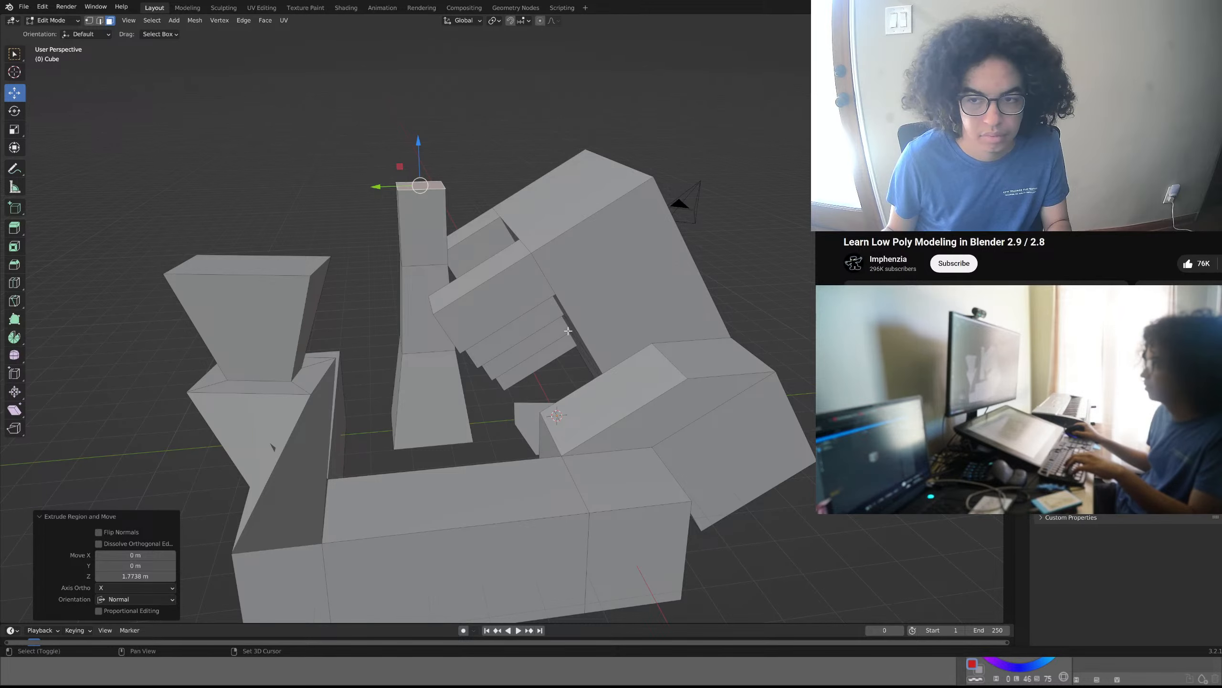
- Examine the whole mesh from several angles and inspect the twisted corner pillar's sides up close
middle_click_drag(624, 227, 447, 401)
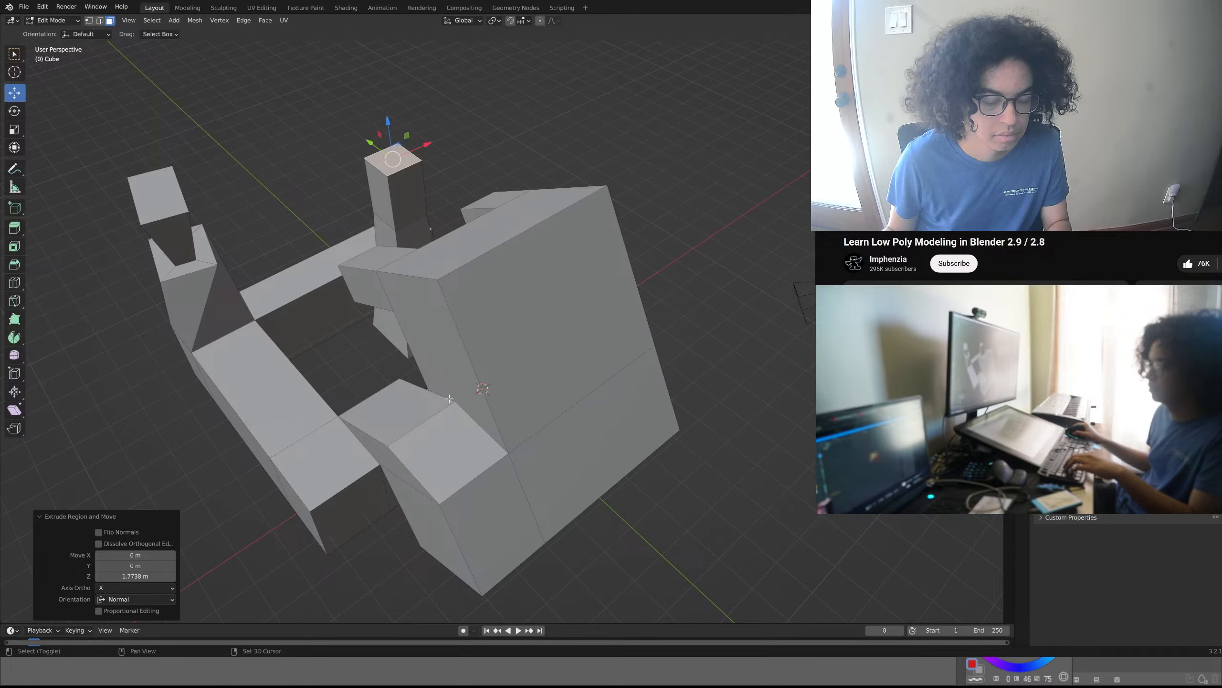
middle_click_drag(449, 399, 538, 405, "shift")
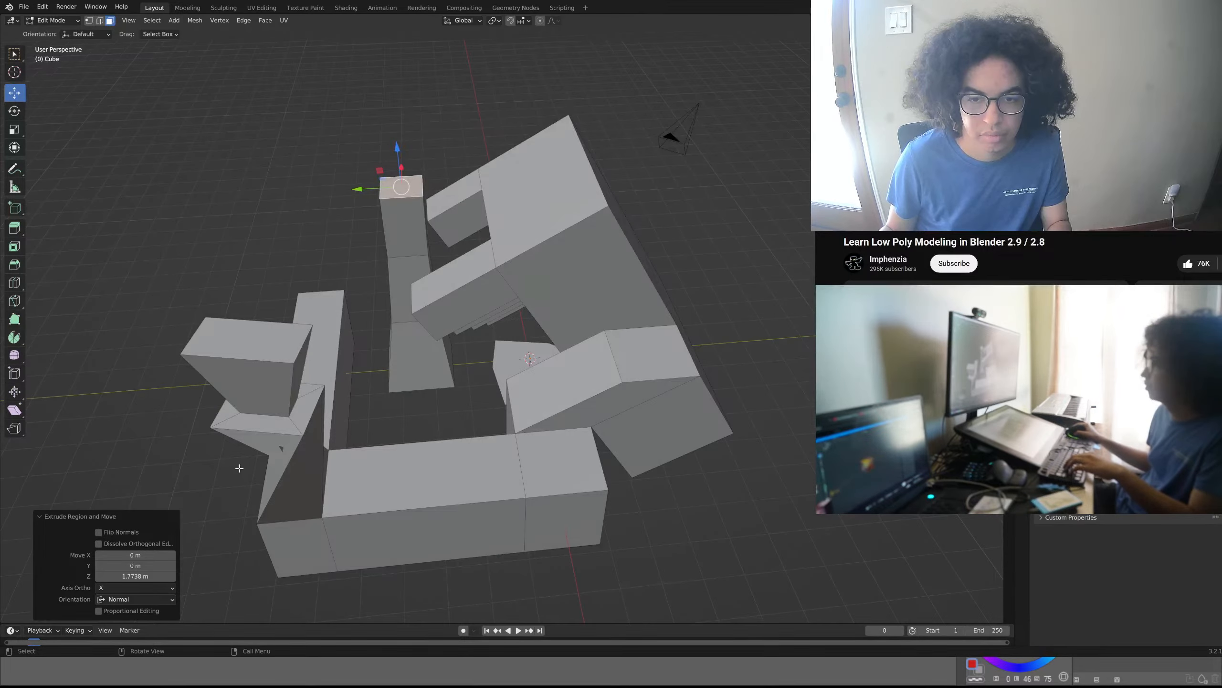
scroll(255, 464, "up", 2)
middle_click_drag(254, 464, 390, 380, "shift")
scroll(316, 418, "up", 2)
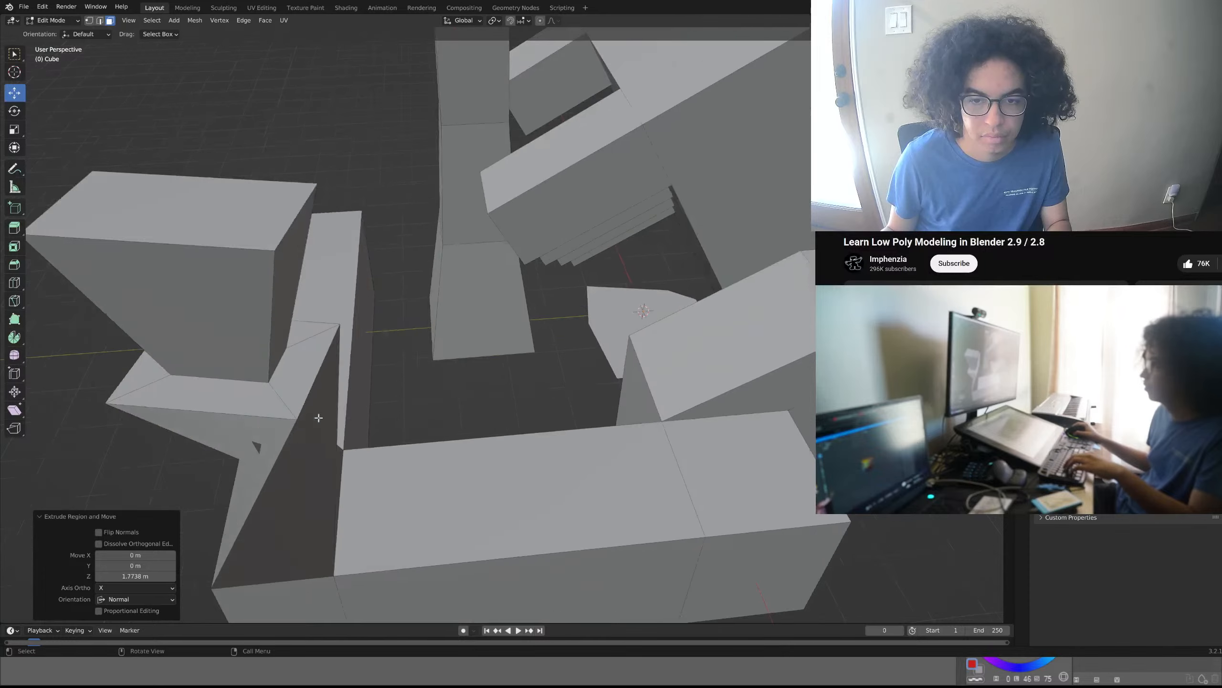
middle_click_drag(281, 442, 362, 399, "shift")
scroll(356, 395, "up", 3)
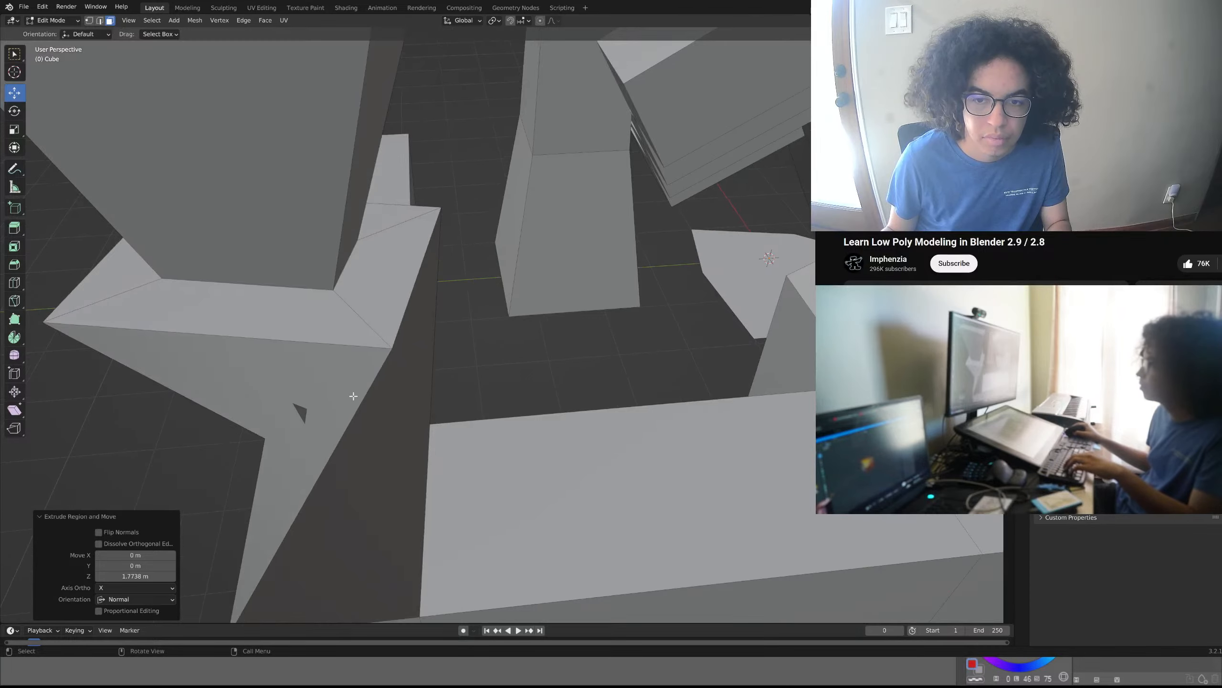
scroll(267, 433, "up", 1)
middle_click_drag(260, 434, 479, 360, "shift")
scroll(478, 361, "down", 5)
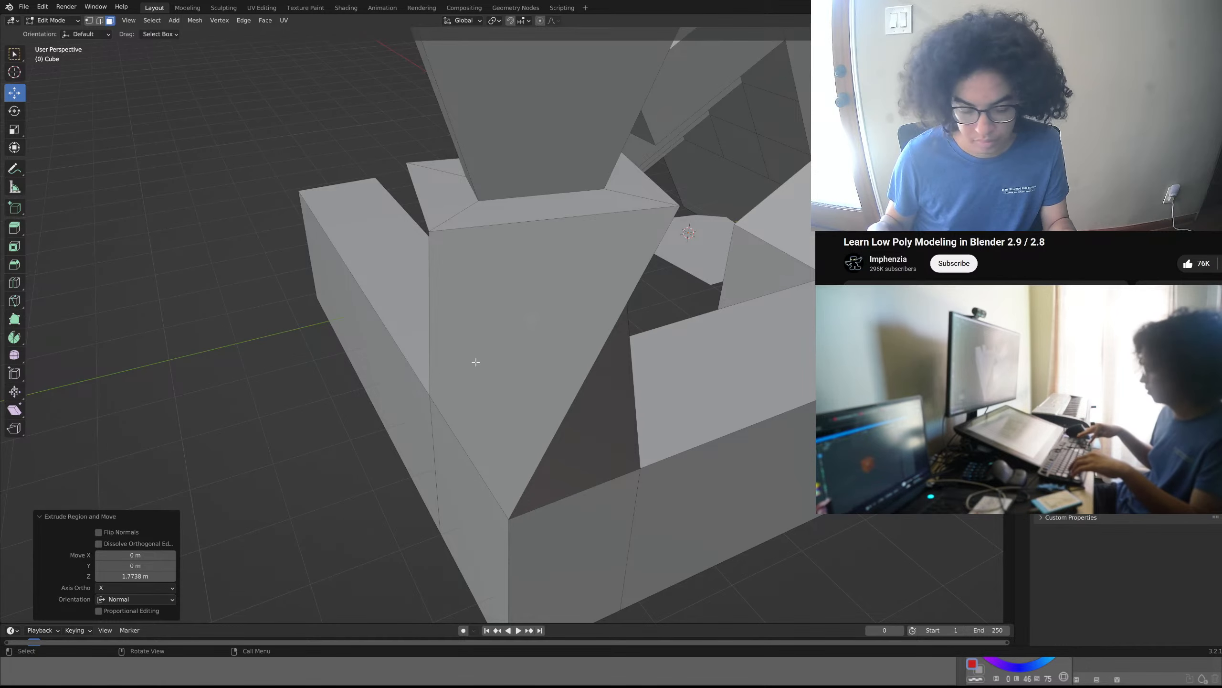
- Align the camera to the current close-up view of the twisted corner pillar, and return to the free perspective view
key("ctrl+alt+KP_0")
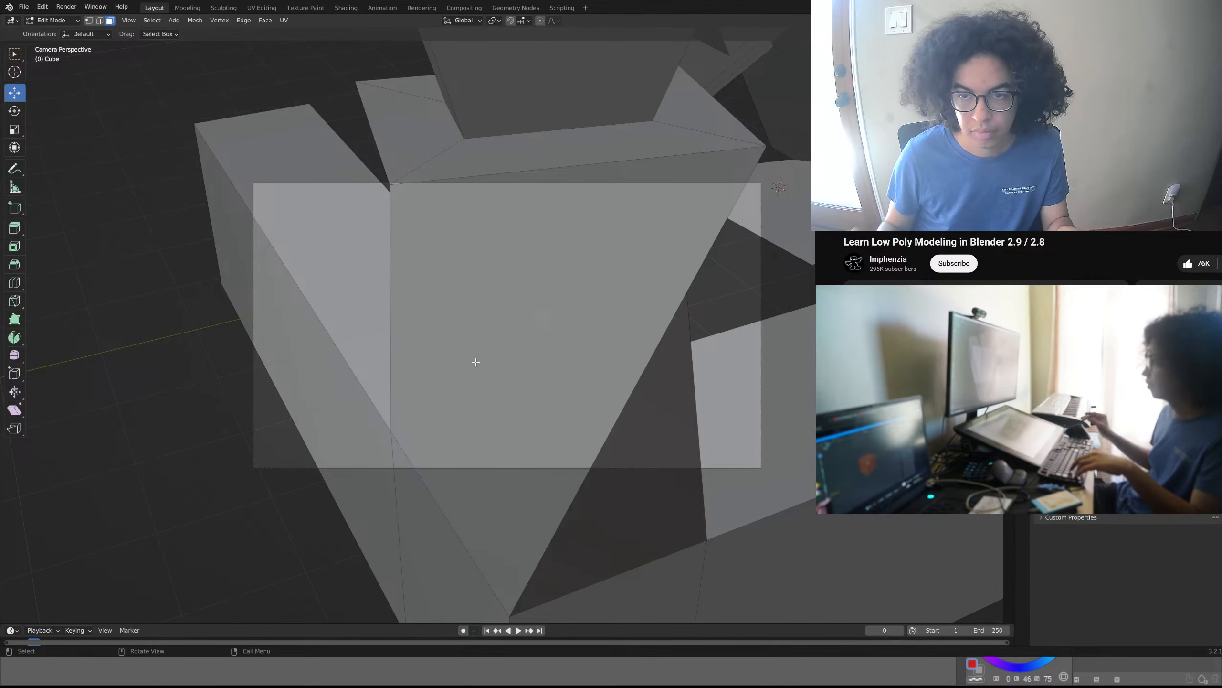
scroll(529, 364, "down", 3)
scroll(540, 364, "down", 2)
middle_click_drag(544, 361, 473, 357)
scroll(482, 355, "down", 5)
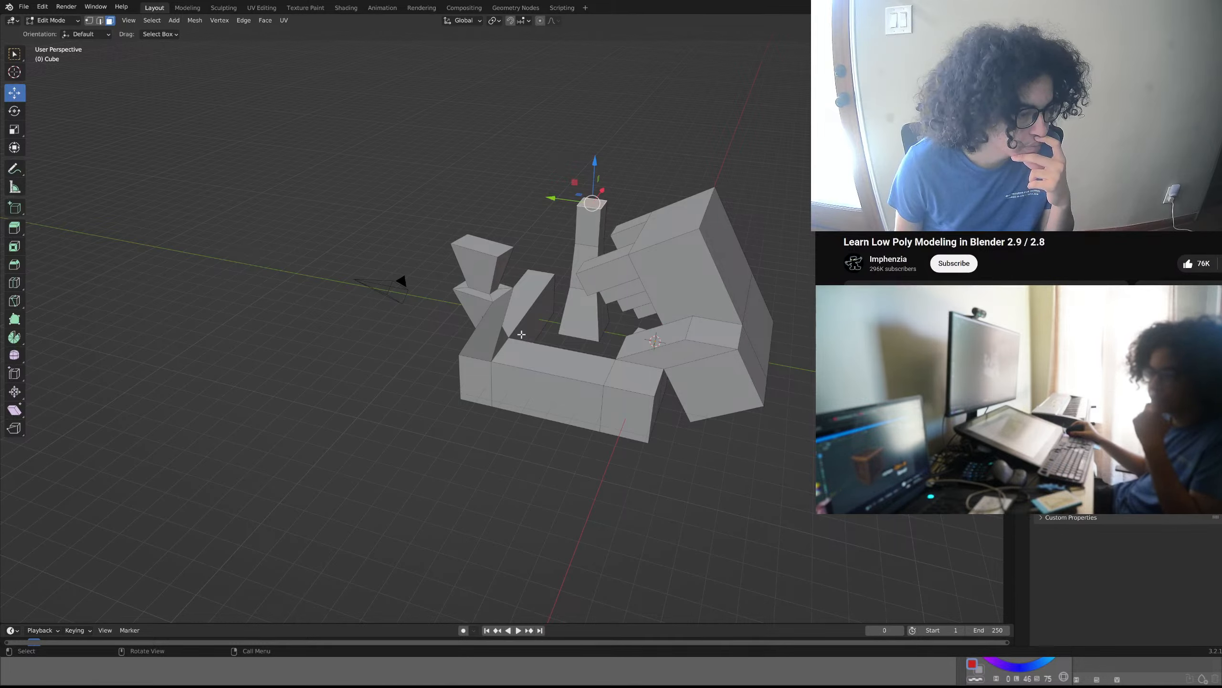
middle_click_drag(521, 334, 521, 266, "ctrl")
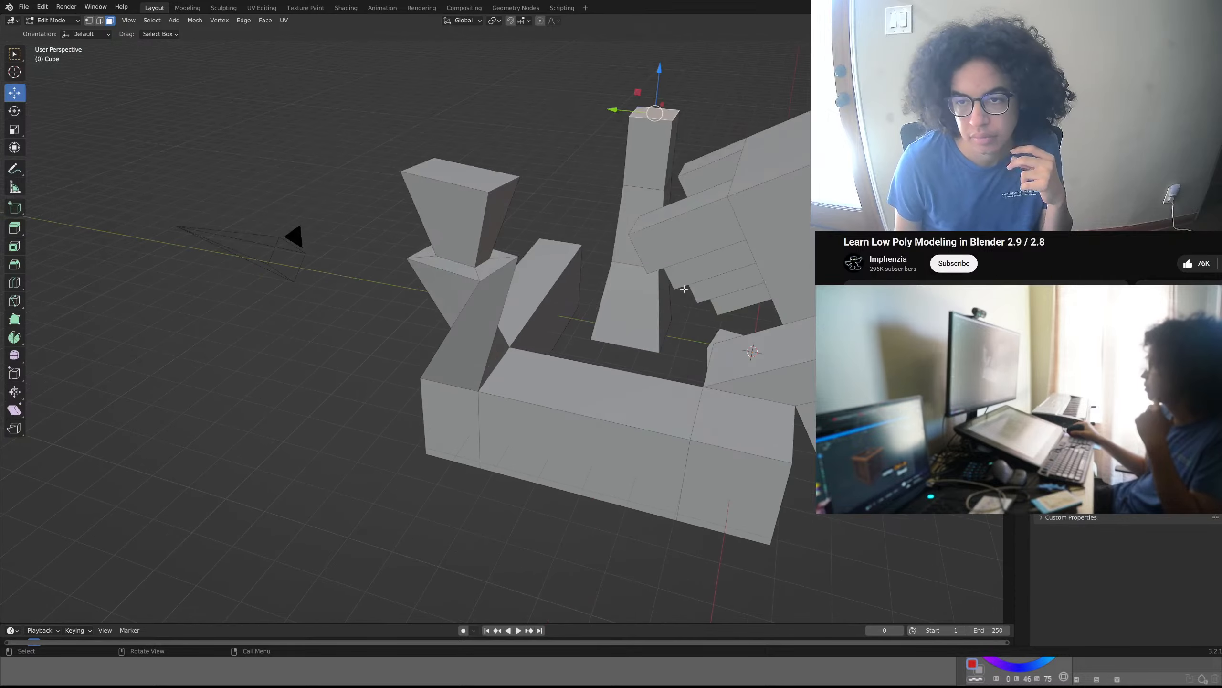
- Bevel the edges of the twisted corner pillar's top face by about 0.315 m with one segment, and clear the selection
left_click(508, 205)
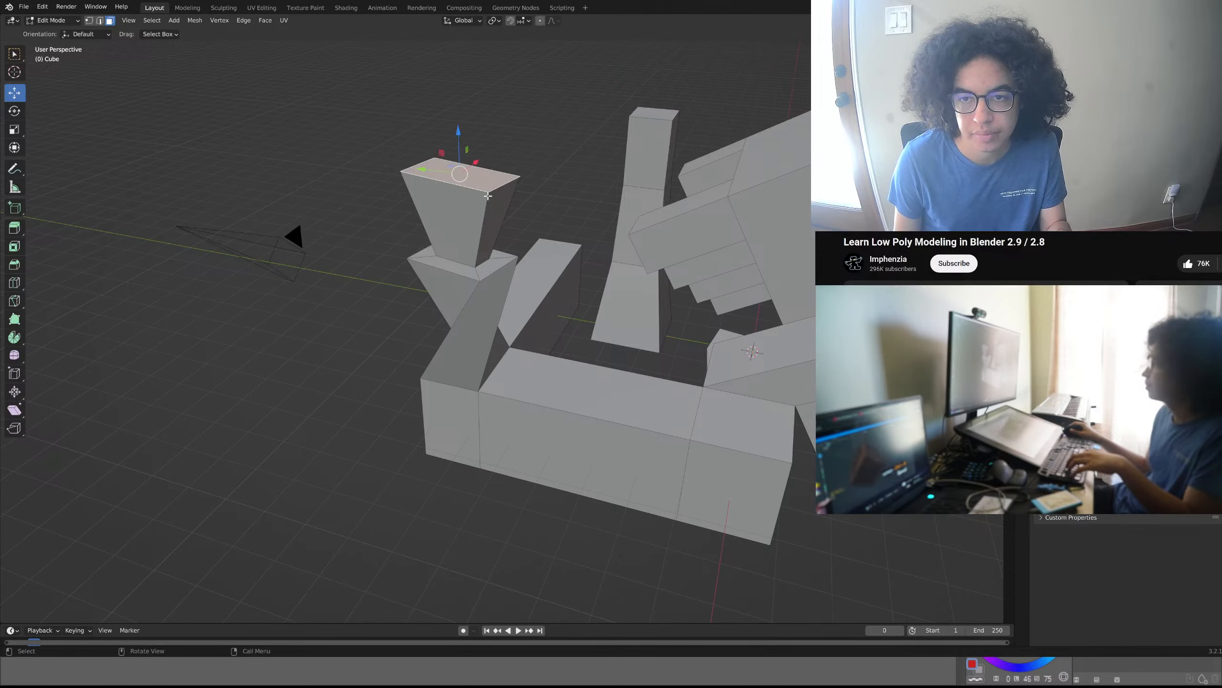
key("b")
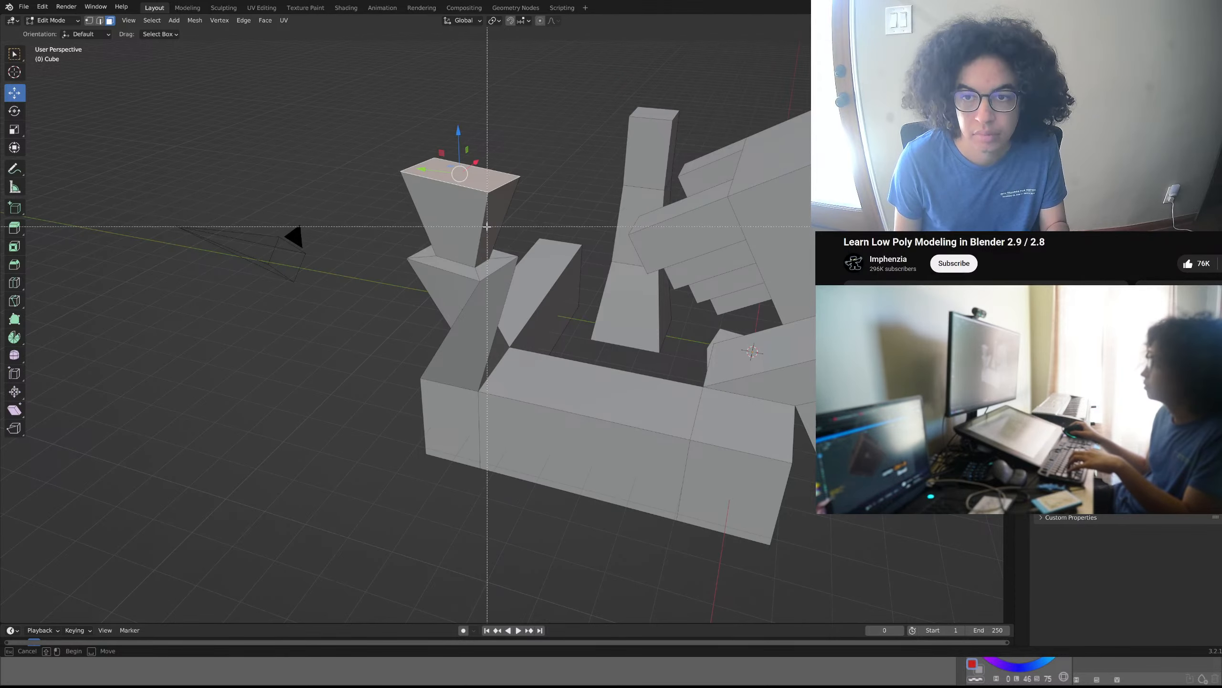
key("Escape")
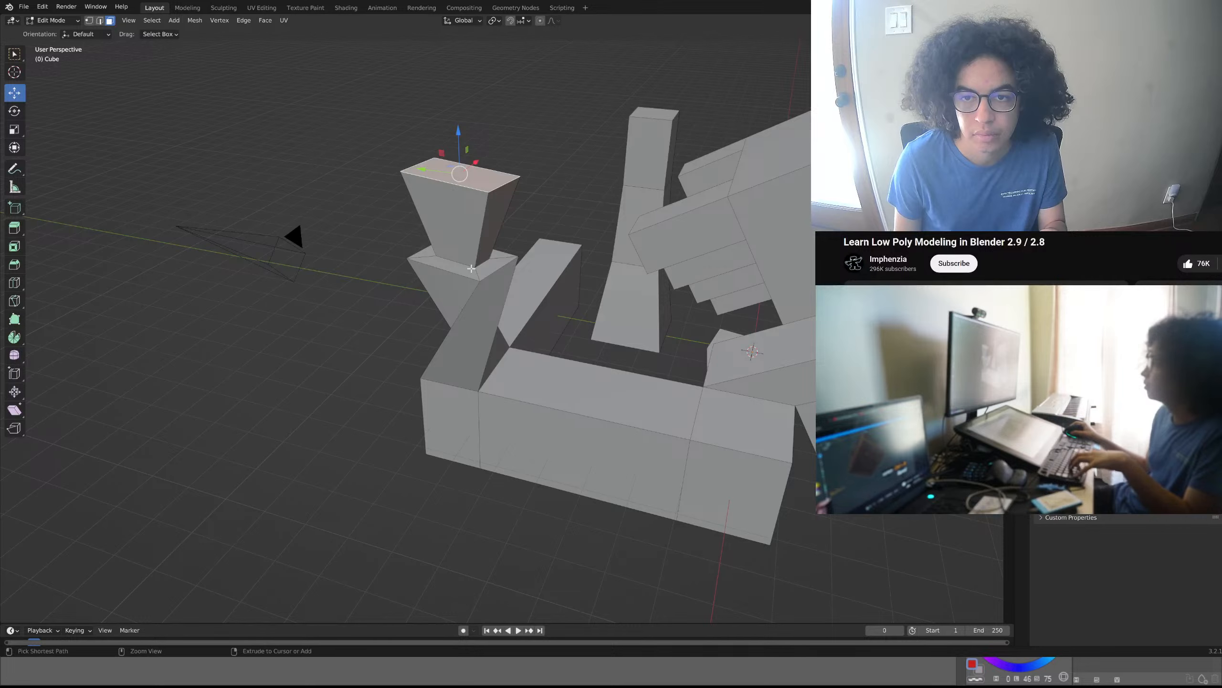
key("ctrl+b")
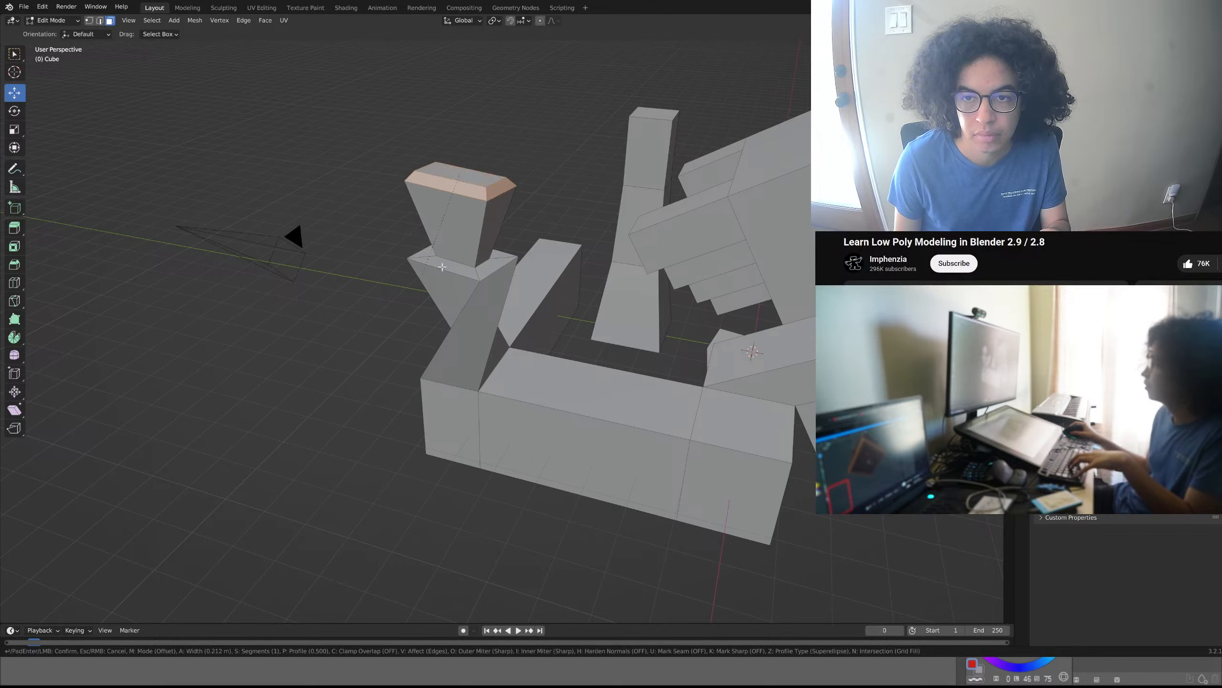
left_click(440, 284)
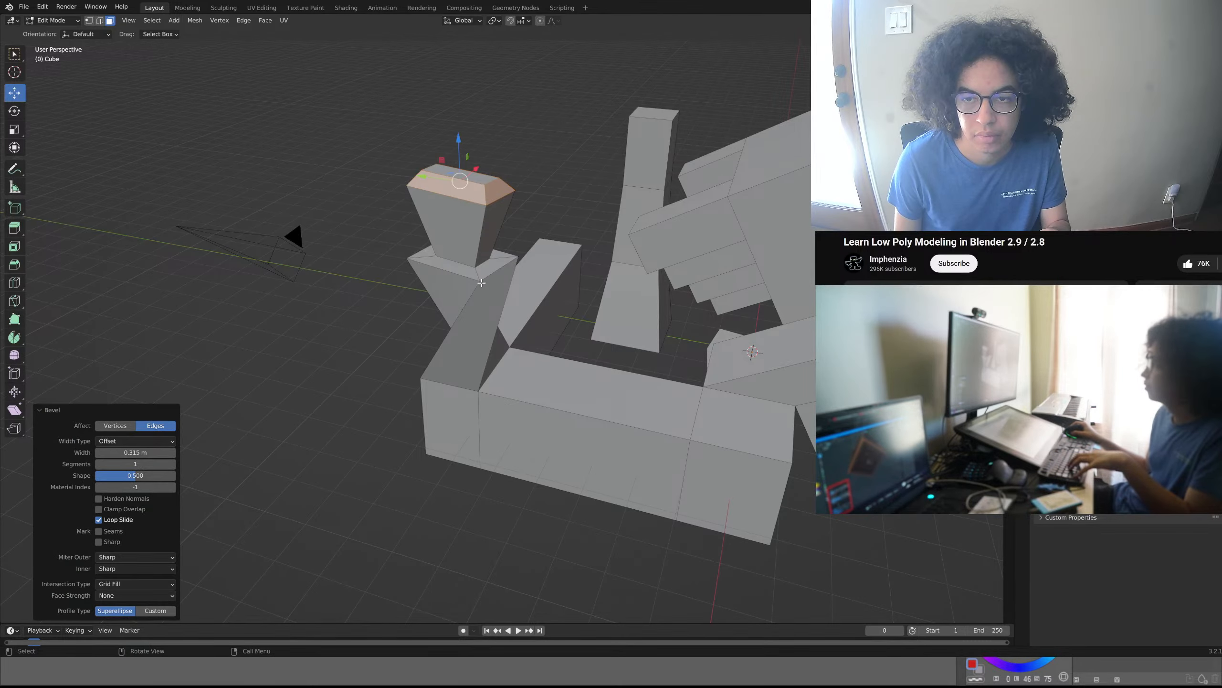
middle_click_drag(440, 284, 458, 233)
left_click(544, 210)
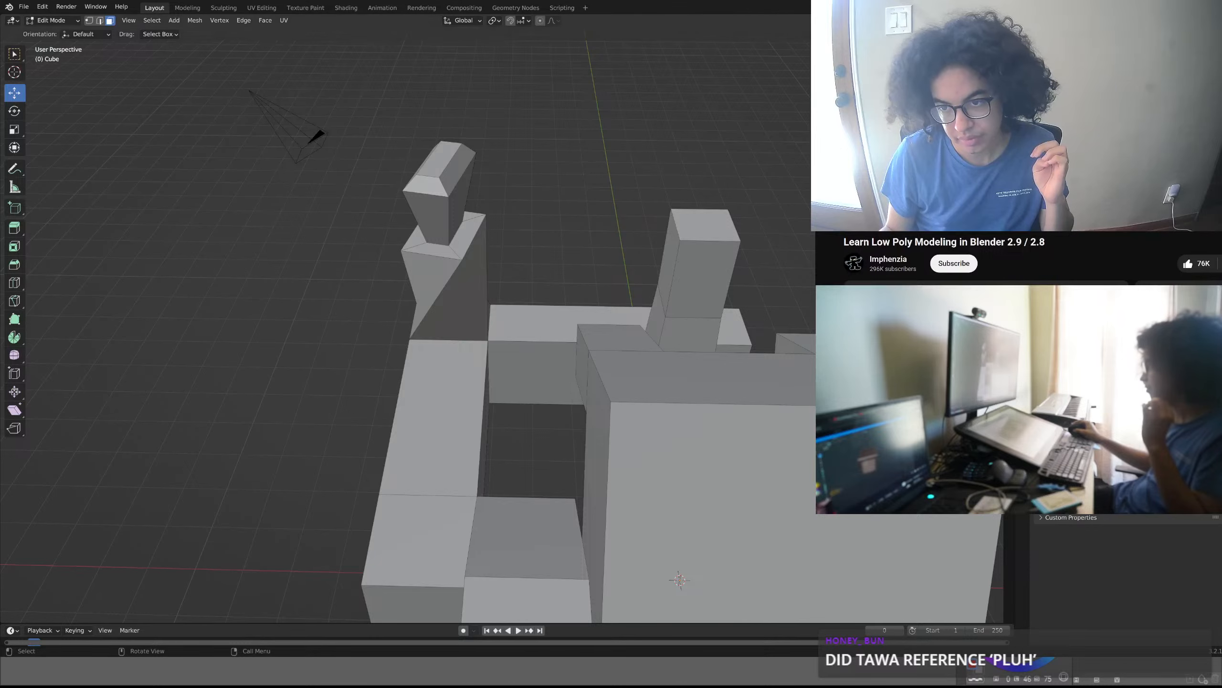
- Try to move the central column's lowest side face about 1 m along the Y axis
middle_click_drag(545, 268, 341, 279)
middle_click_drag(388, 312, 440, 278)
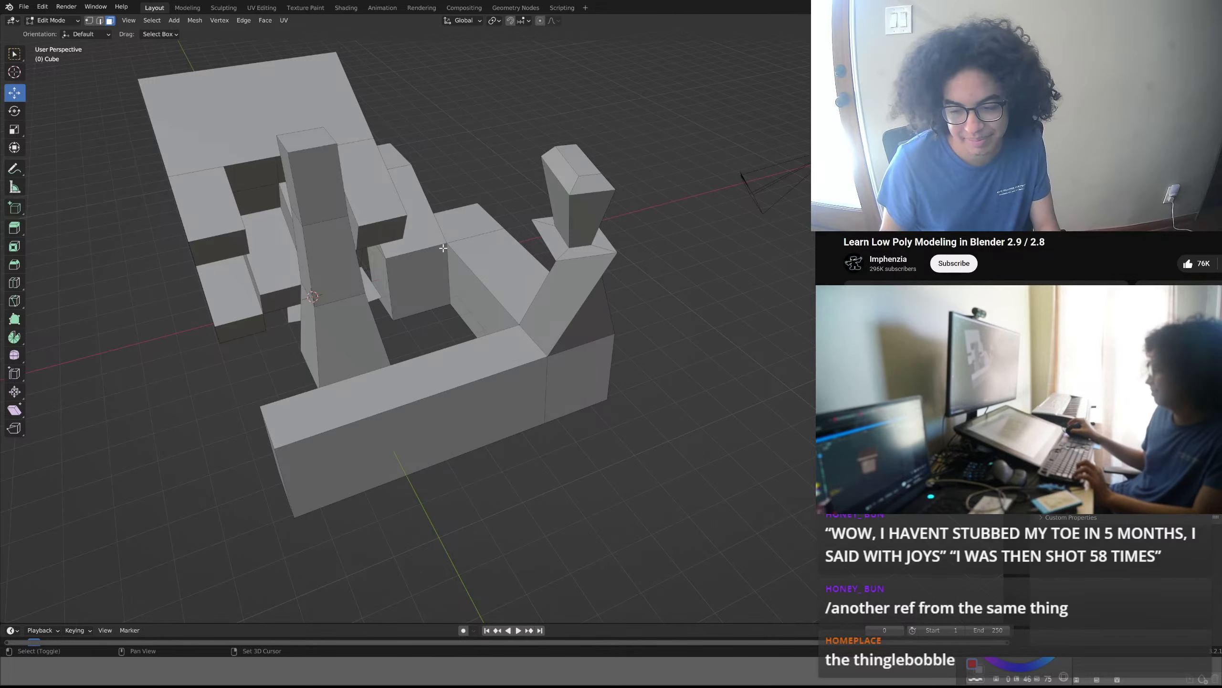
middle_click_drag(463, 290, 385, 333)
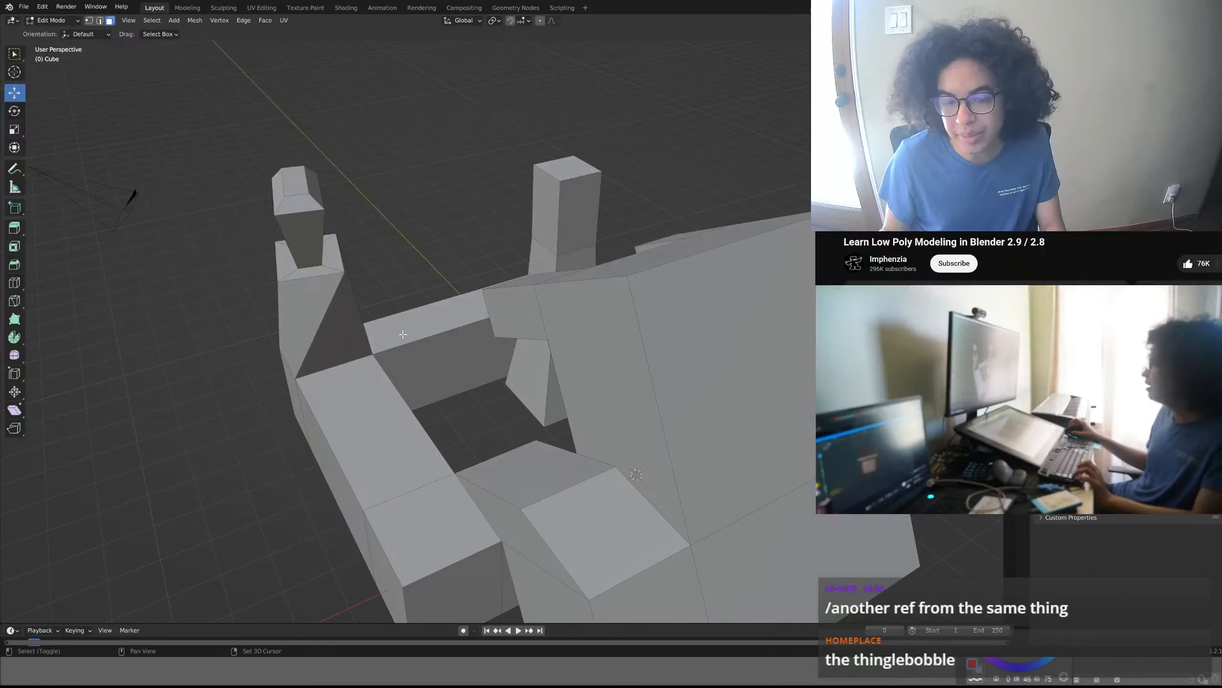
scroll(377, 328, "down", 2)
scroll(380, 330, "up", 3)
scroll(385, 332, "down", 3)
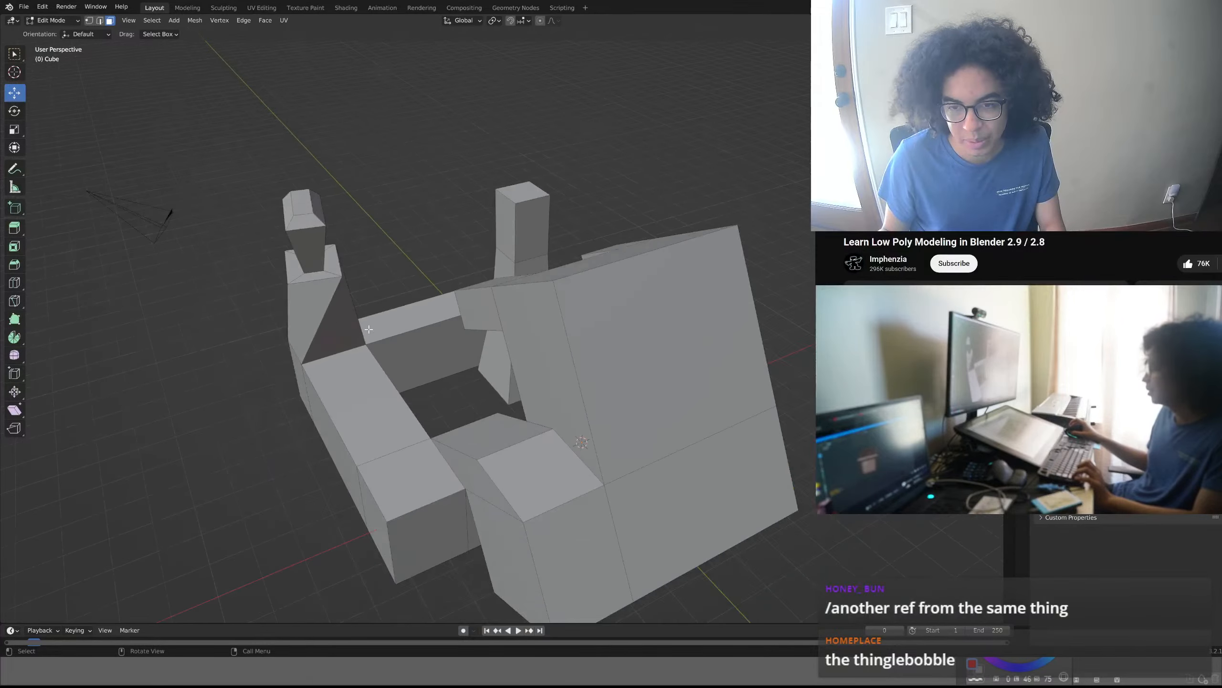
middle_click_drag(388, 335, 645, 294)
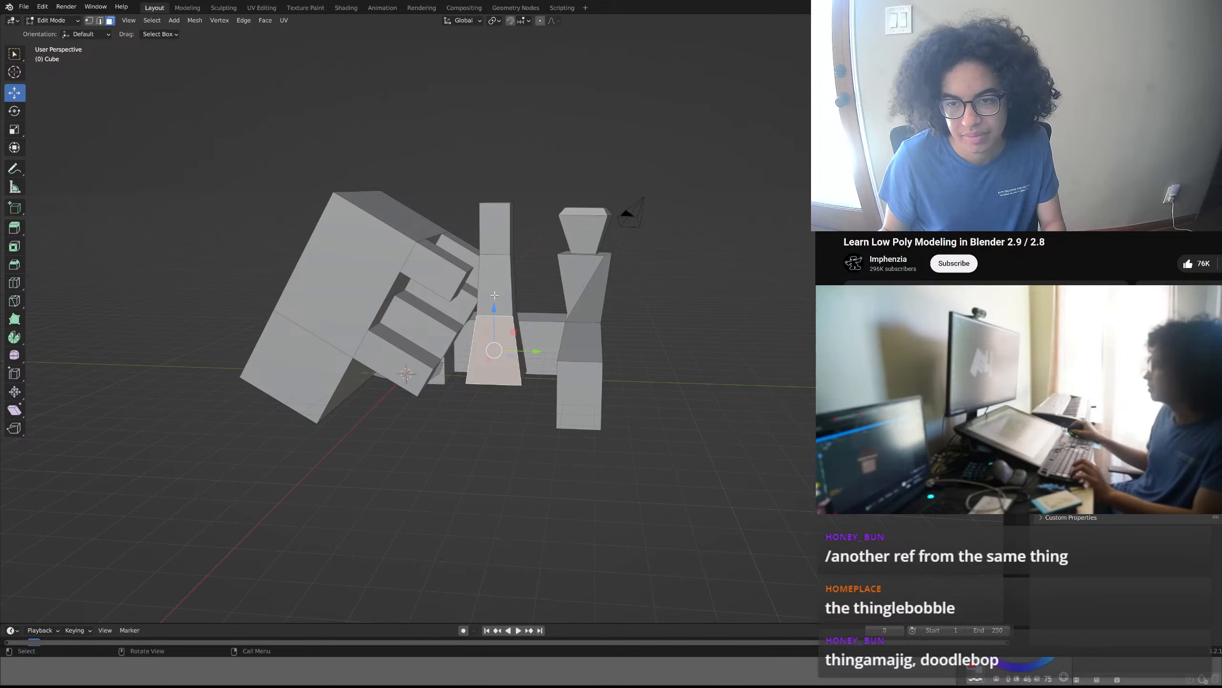
left_click_drag(538, 354, 533, 355)
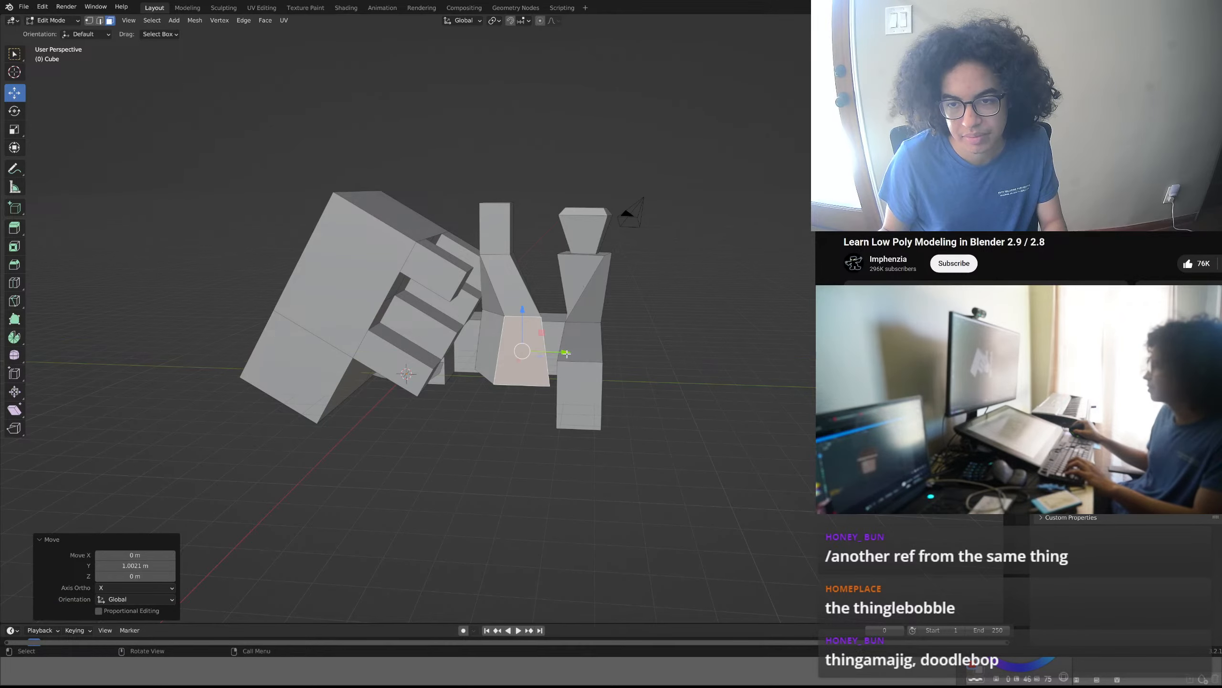
mouse_move(455, 374)
middle_mouse_down()
mouse_move(270, 380)
mouse_move(463, 369)
middle_mouse_up()
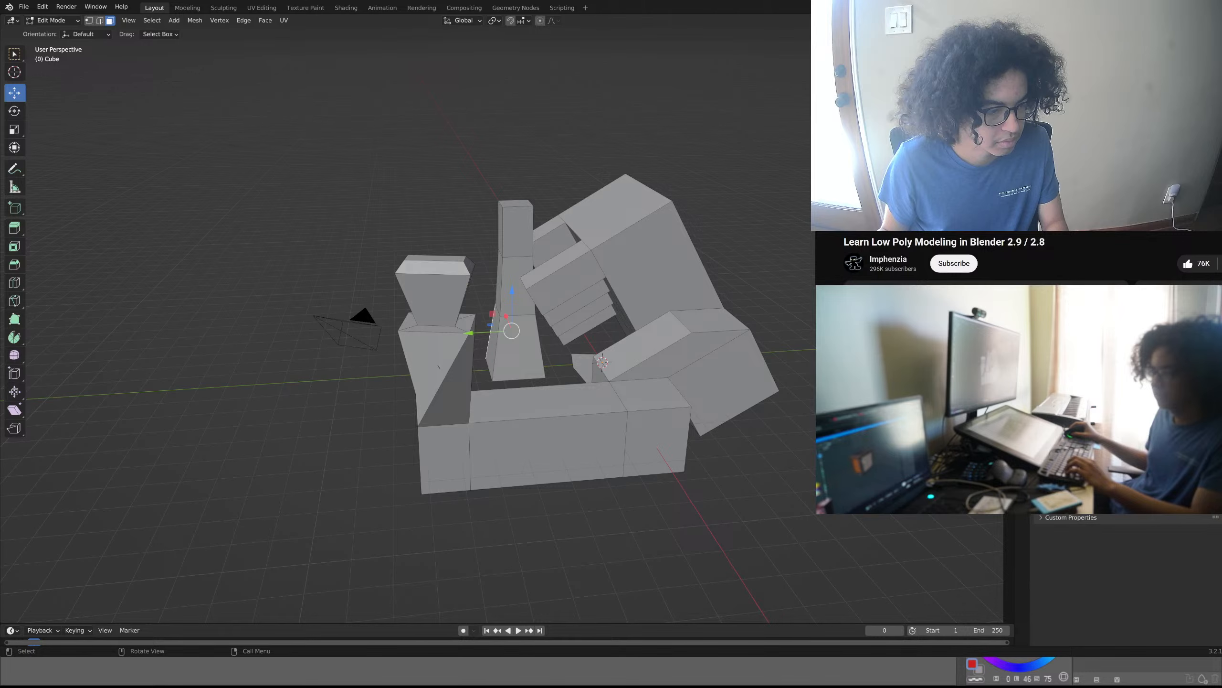
- Examine the mesh from all sides, including the base of the central column and the adjoining beams up close
middle_click_drag(601, 424, 417, 437)
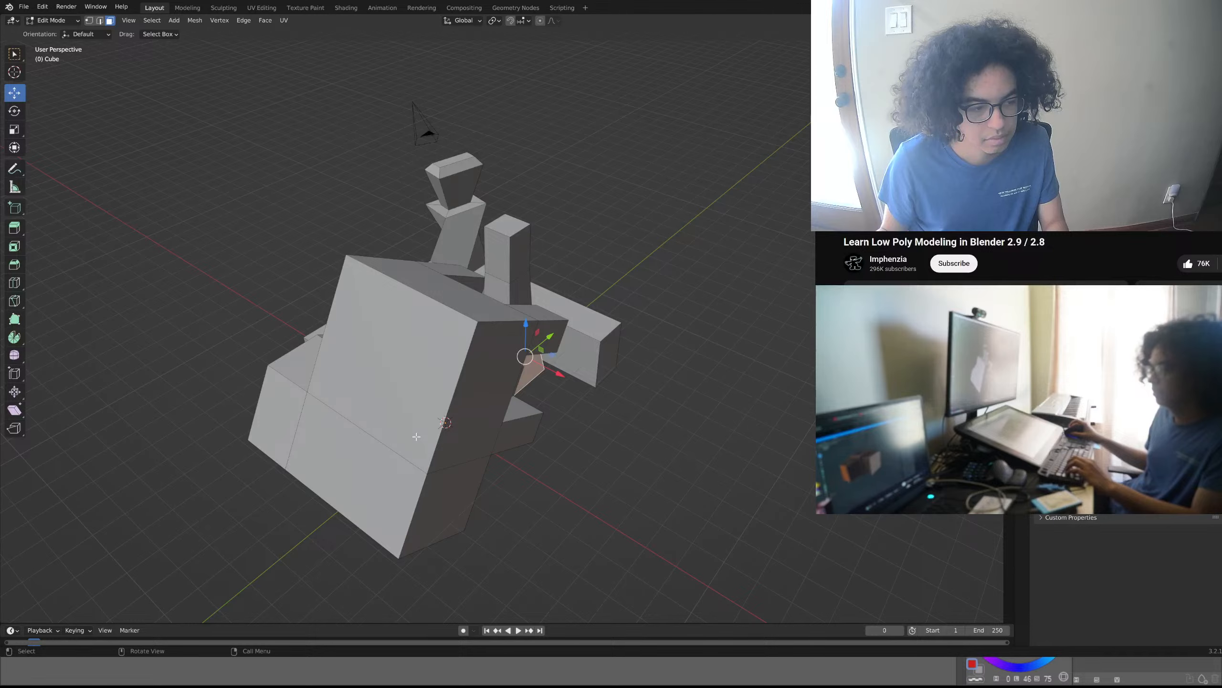
middle_click_drag(416, 436, 356, 431)
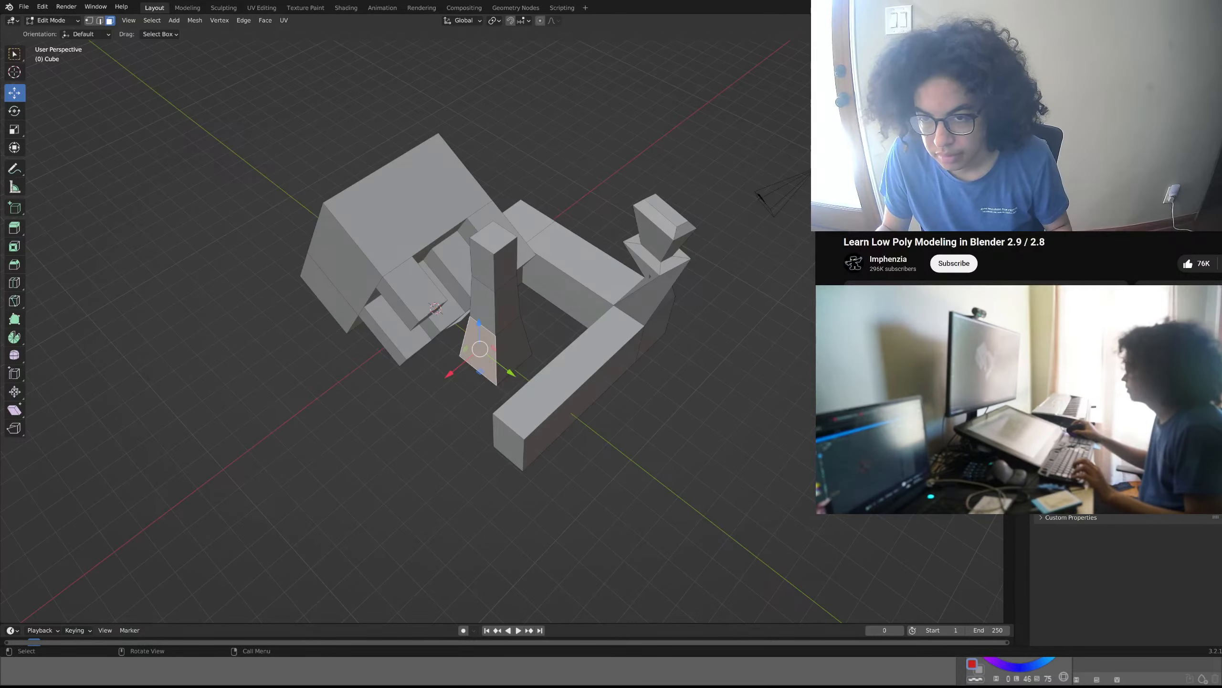
middle_click_drag(577, 366, 490, 352)
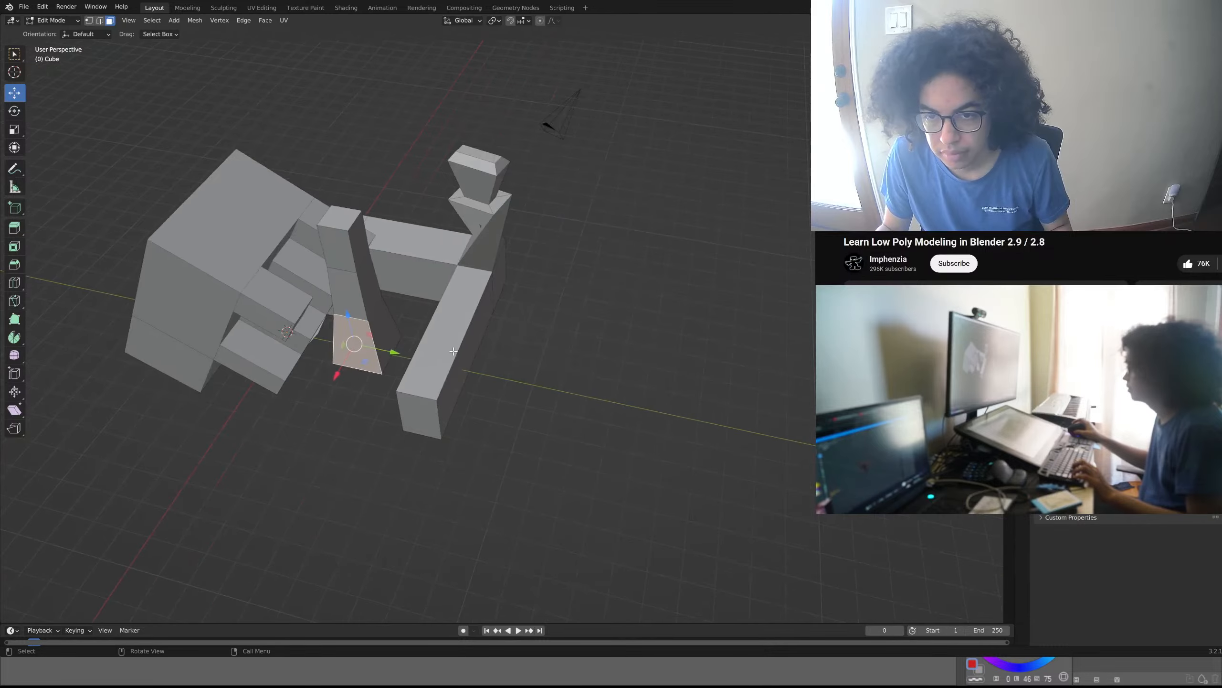
scroll(423, 347, "up", 4)
middle_click_drag(605, 377, 711, 367, "shift")
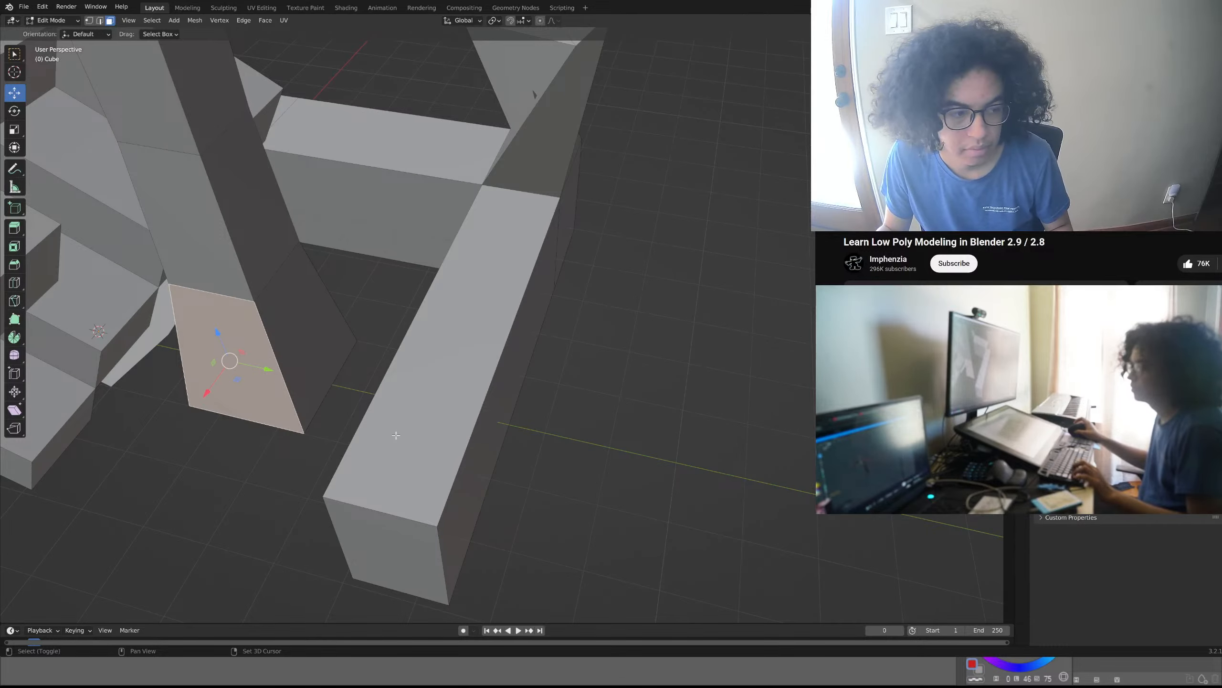
middle_click_drag(425, 435, 296, 398, "shift")
scroll(595, 403, "down", 5)
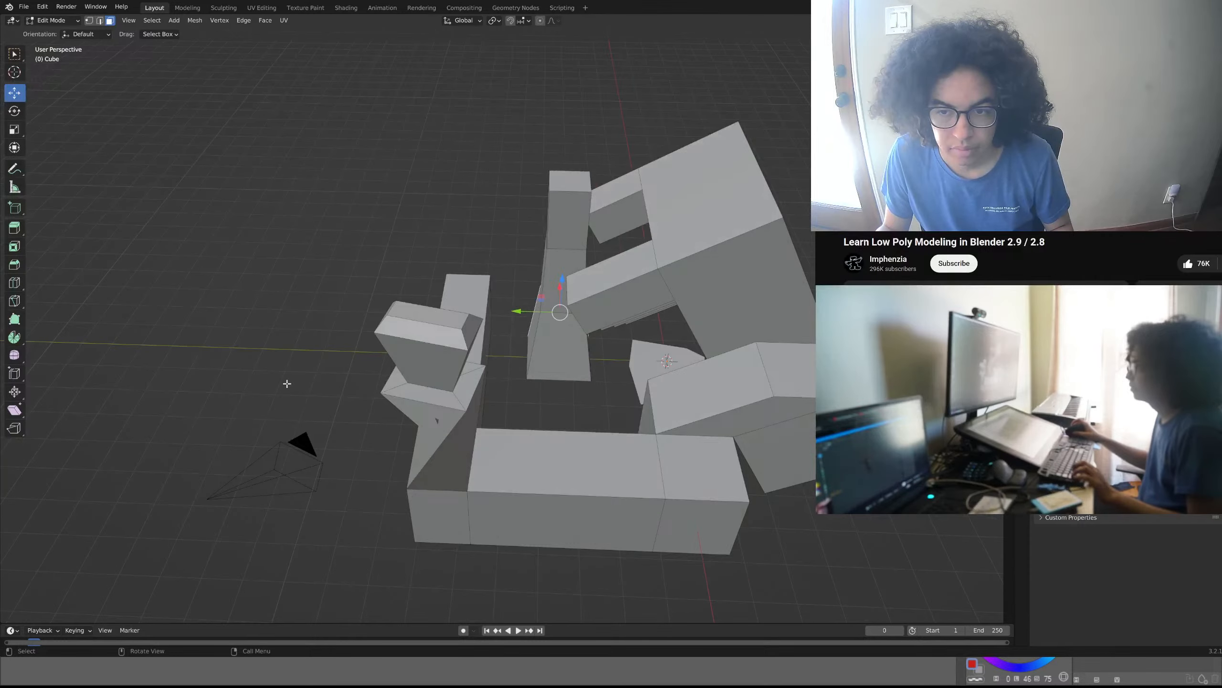
middle_click_drag(597, 427, 721, 413)
middle_click_drag(760, 177, 695, 377)
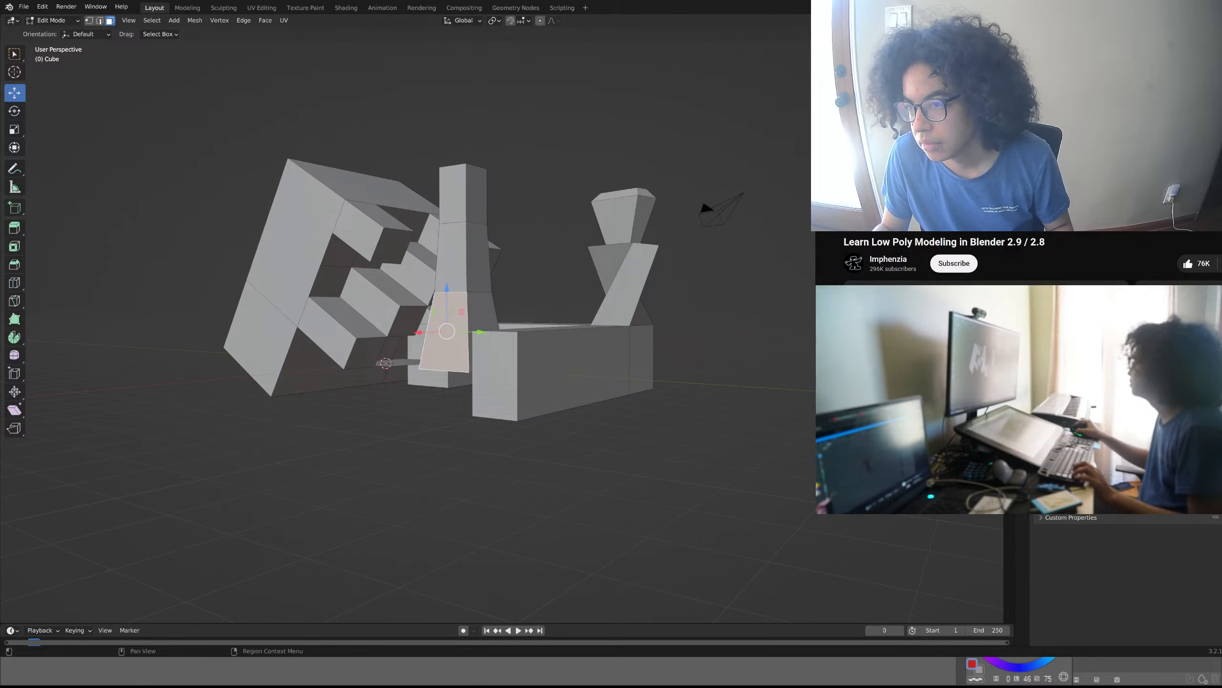
- Advance to frame 1, deselect everything, view the scene through the camera, and look through the render, output and view layer properties
key("Right")
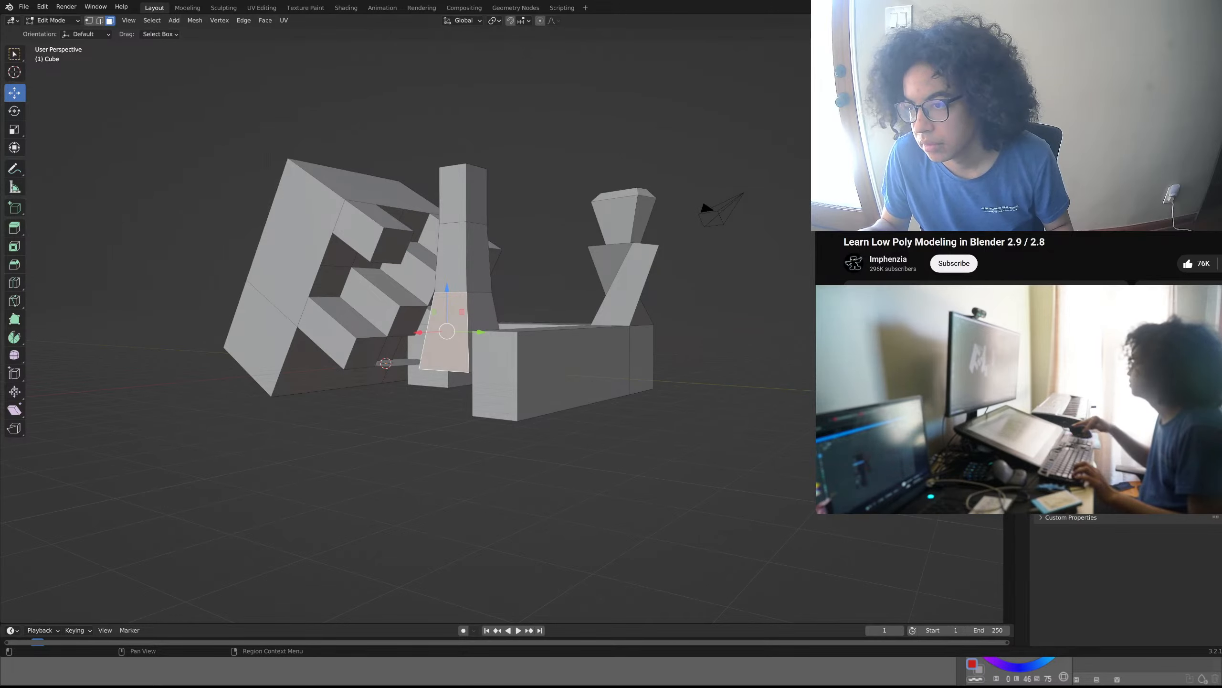
key("alt+a")
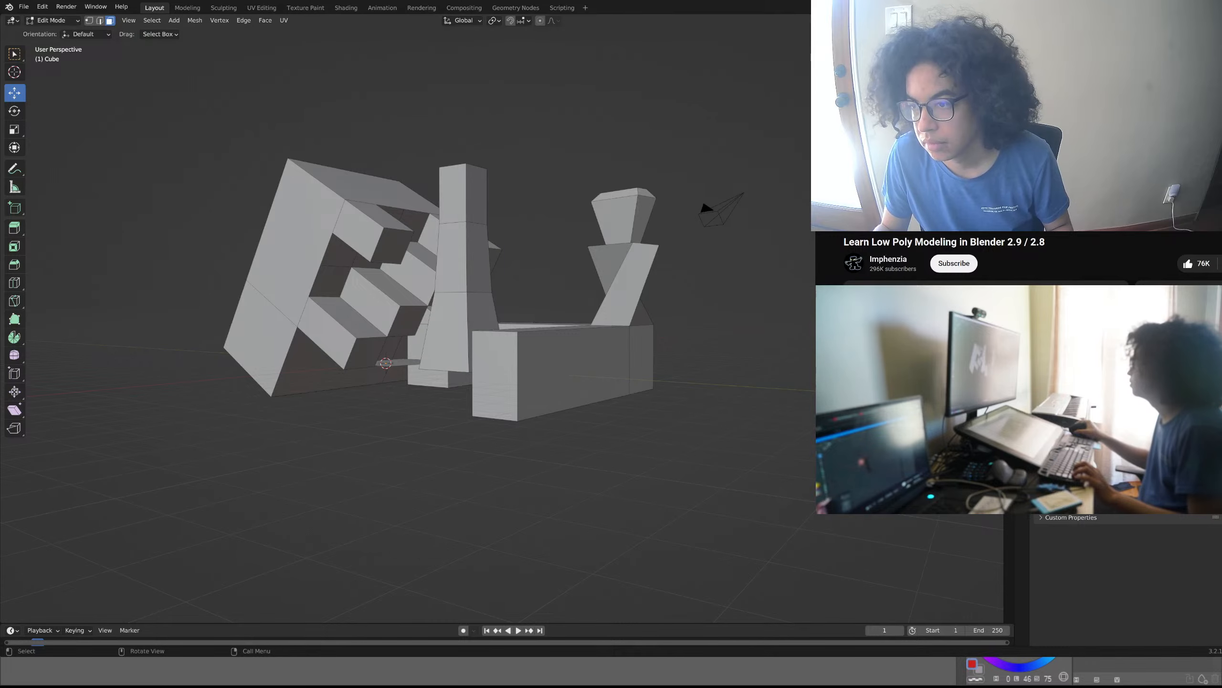
key("KP_0")
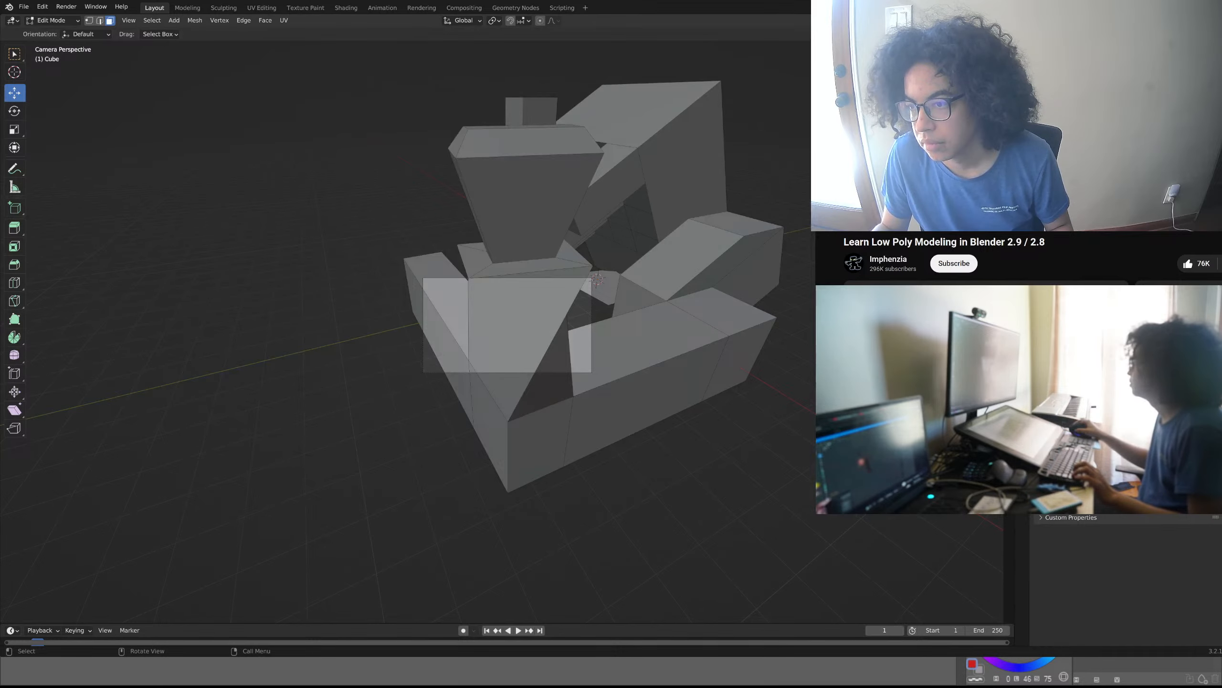
left_click(933, 161)
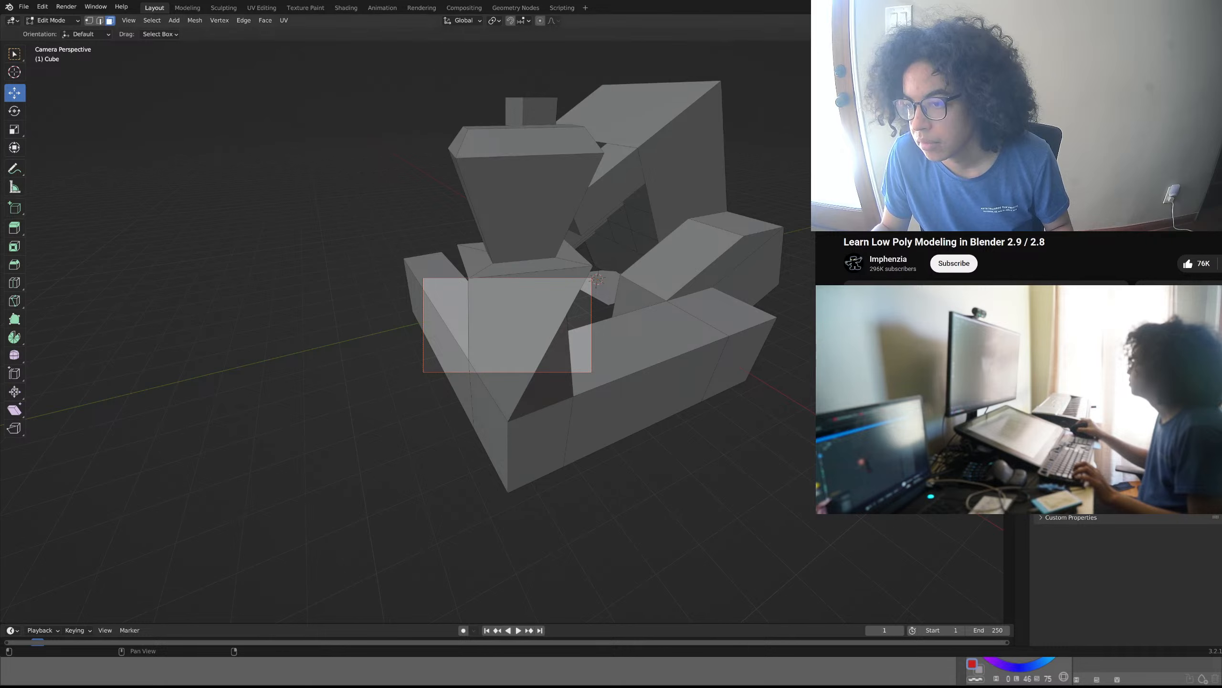
left_click(1022, 240)
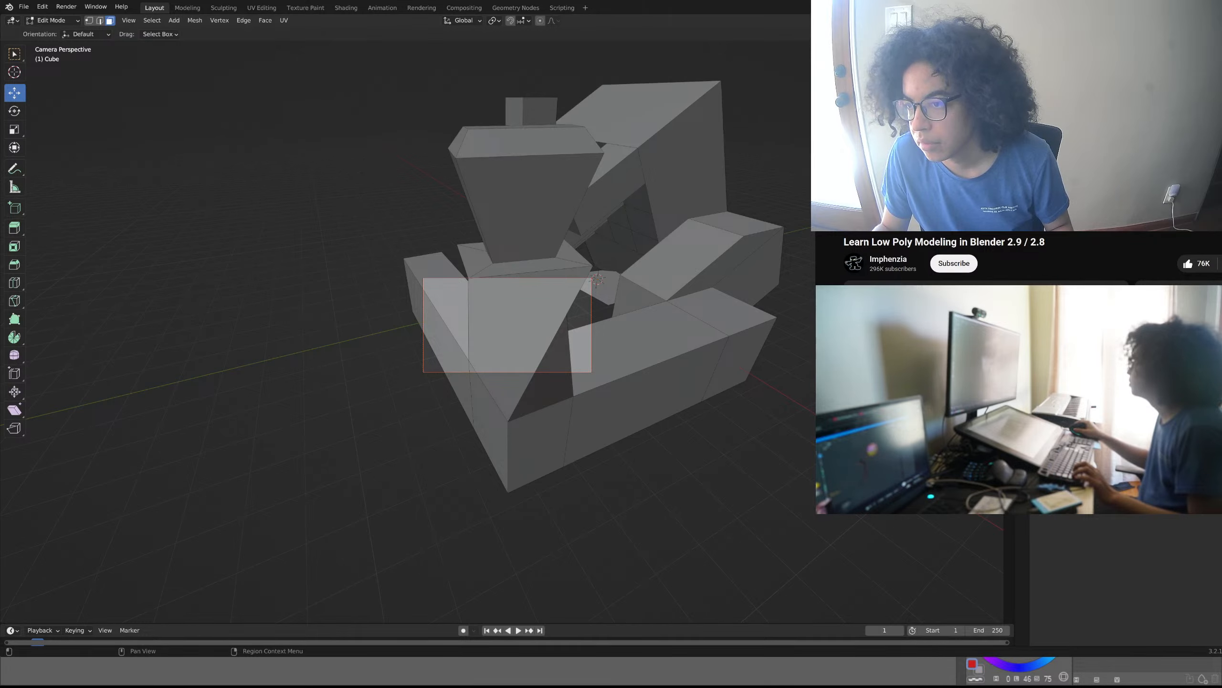
left_click(1022, 260)
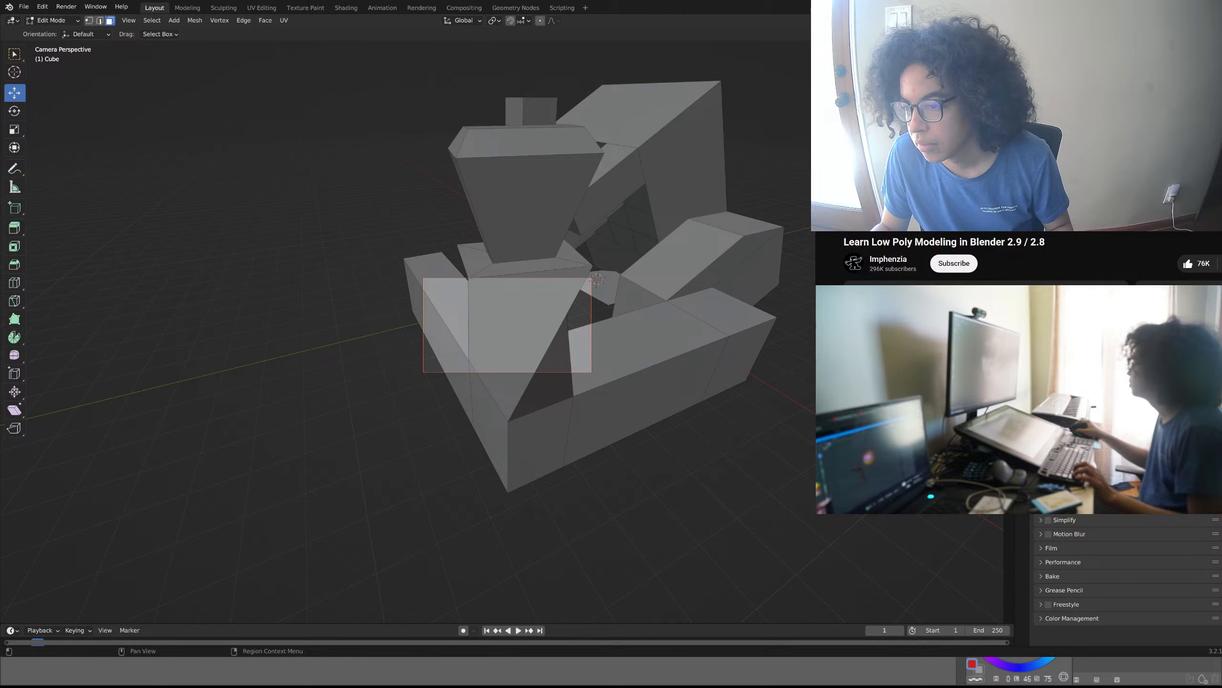
left_click(1023, 255)
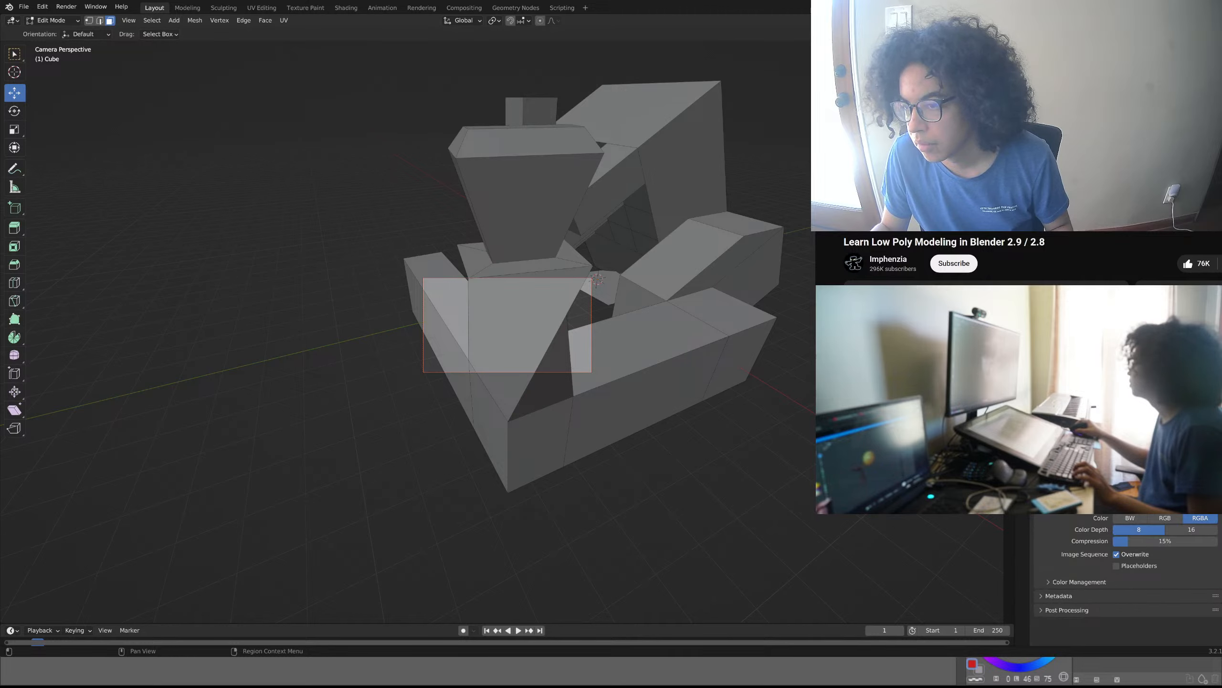
left_click(1023, 270)
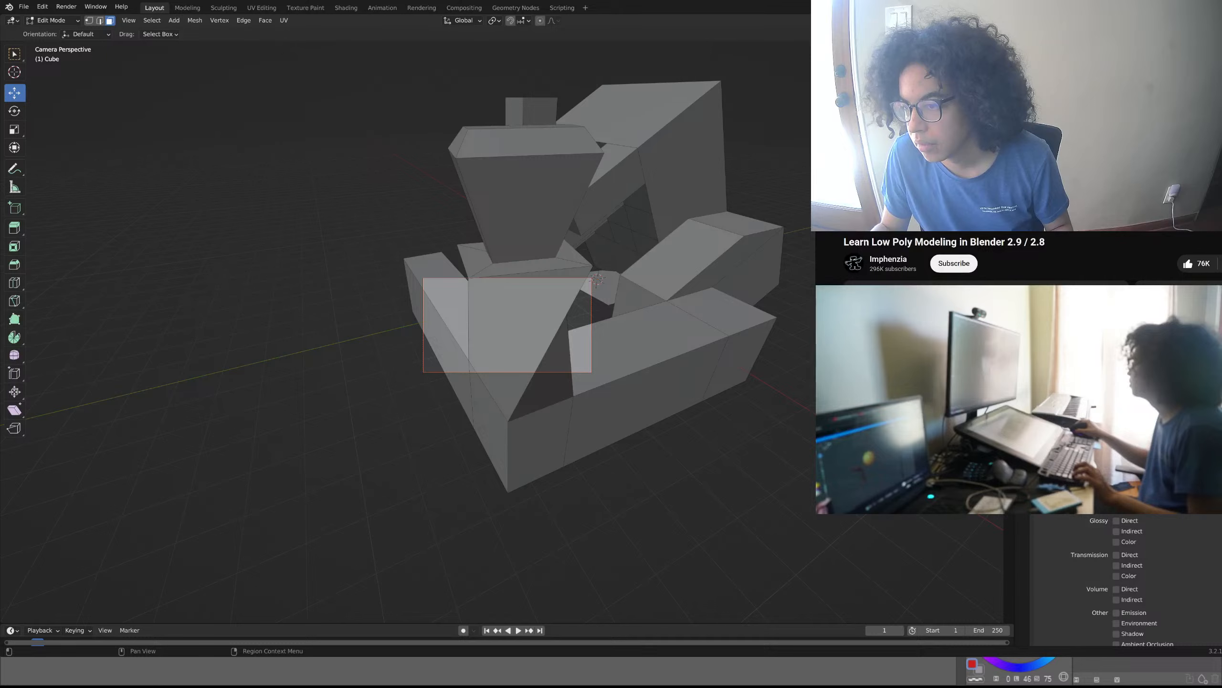
left_click(1023, 284)
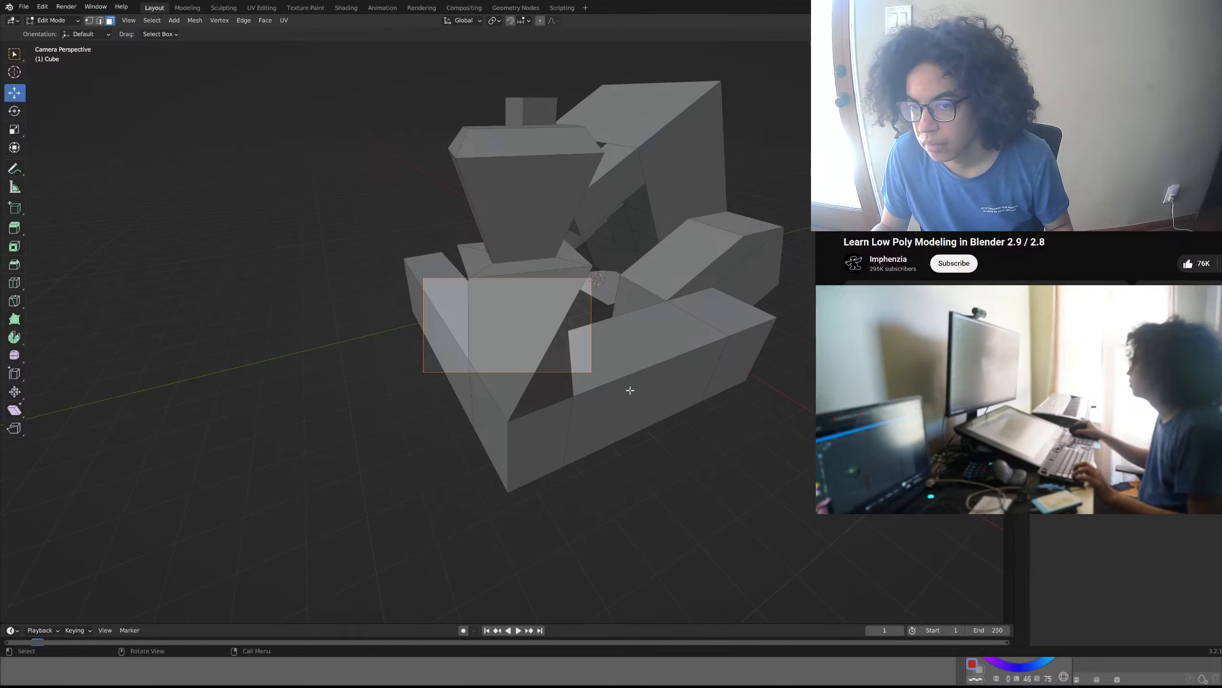
left_click(626, 375)
left_click(667, 430)
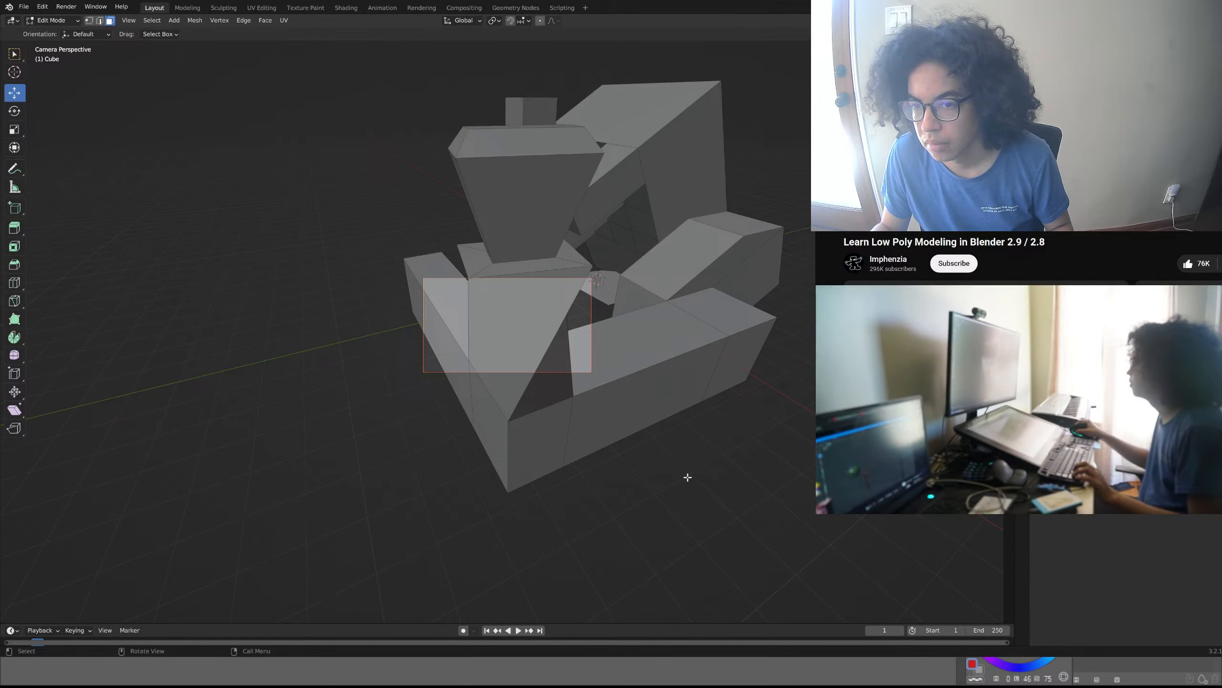
- Return to the free perspective view and inspect the corner pillar and adjoining beams, leaving no face selected
scroll(685, 472, "up", 1)
middle_click_drag(685, 472, 627, 473)
scroll(587, 462, "up", 1)
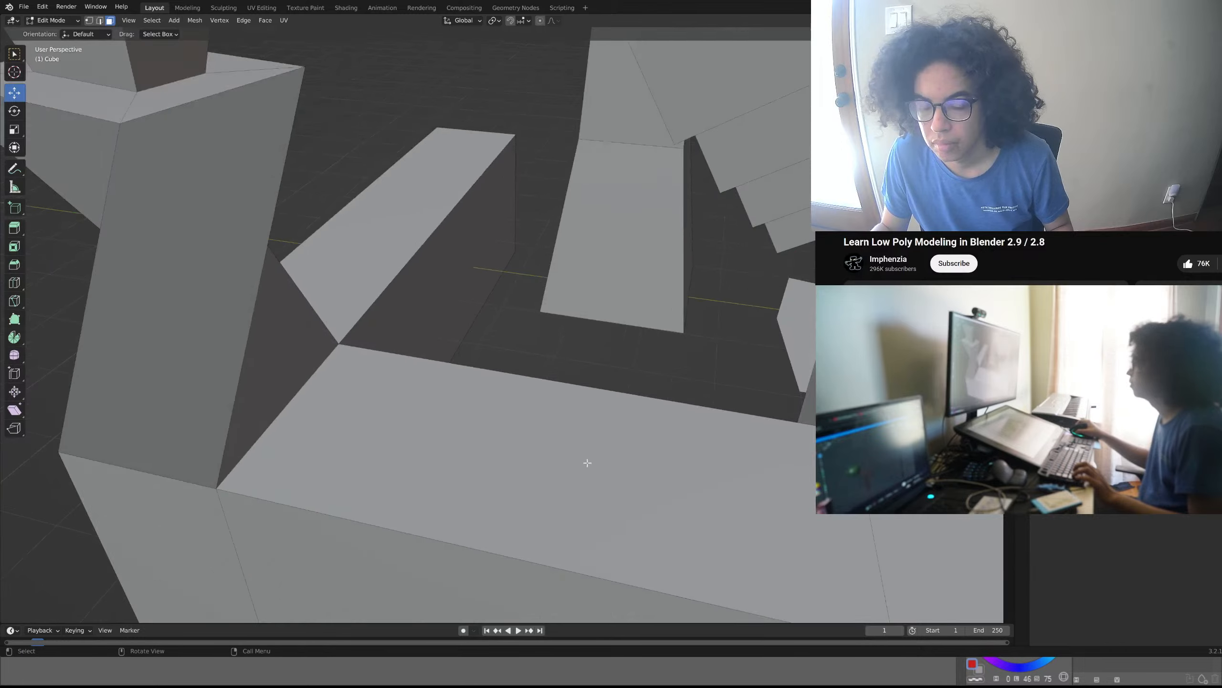
scroll(584, 463, "down", 5)
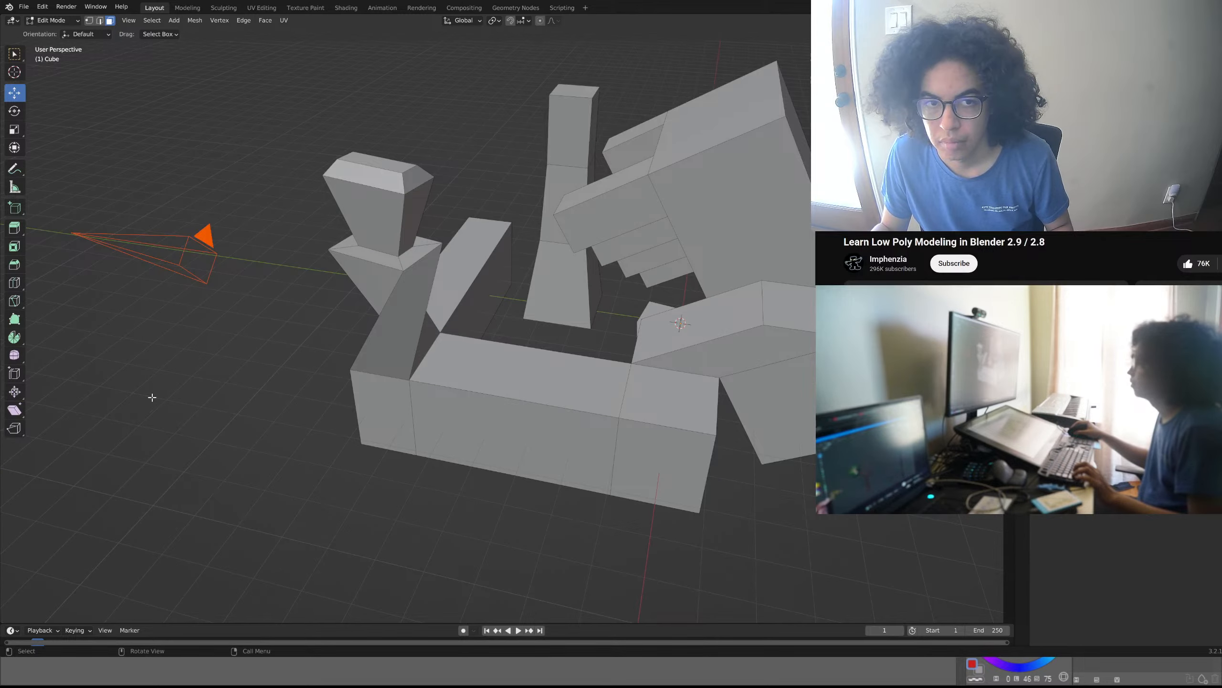
left_click_drag(170, 388, 274, 355)
left_click(407, 363)
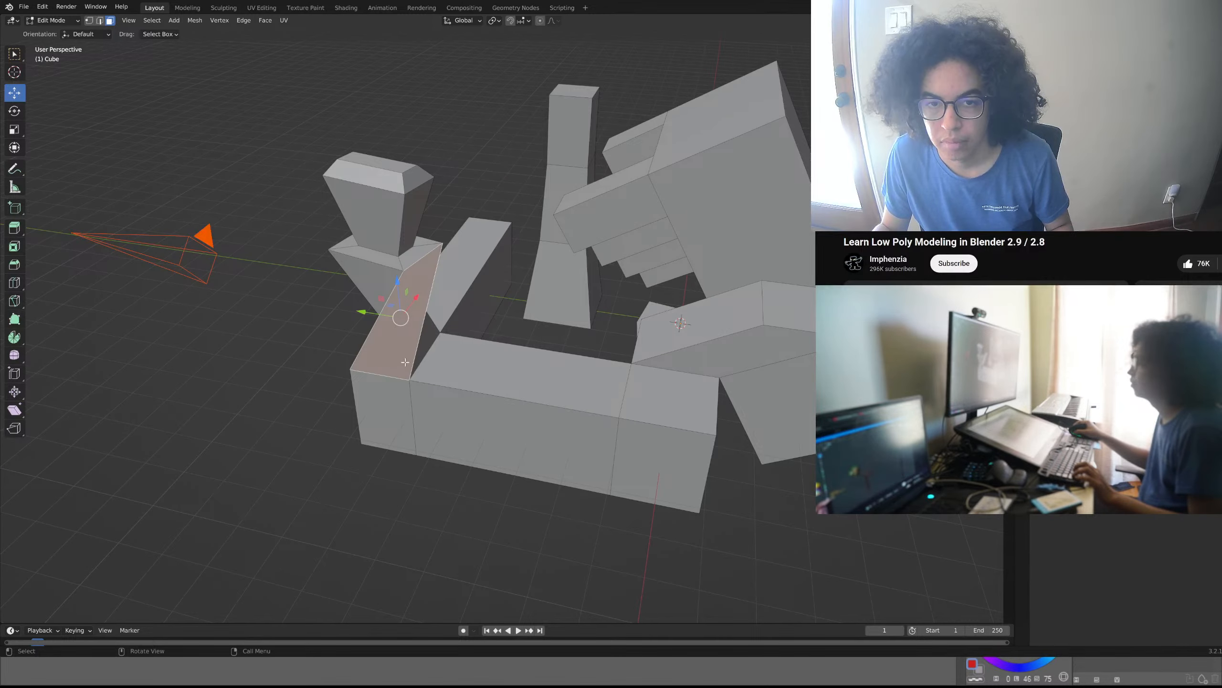
left_click(405, 362, "shift")
key("ctrl+z")
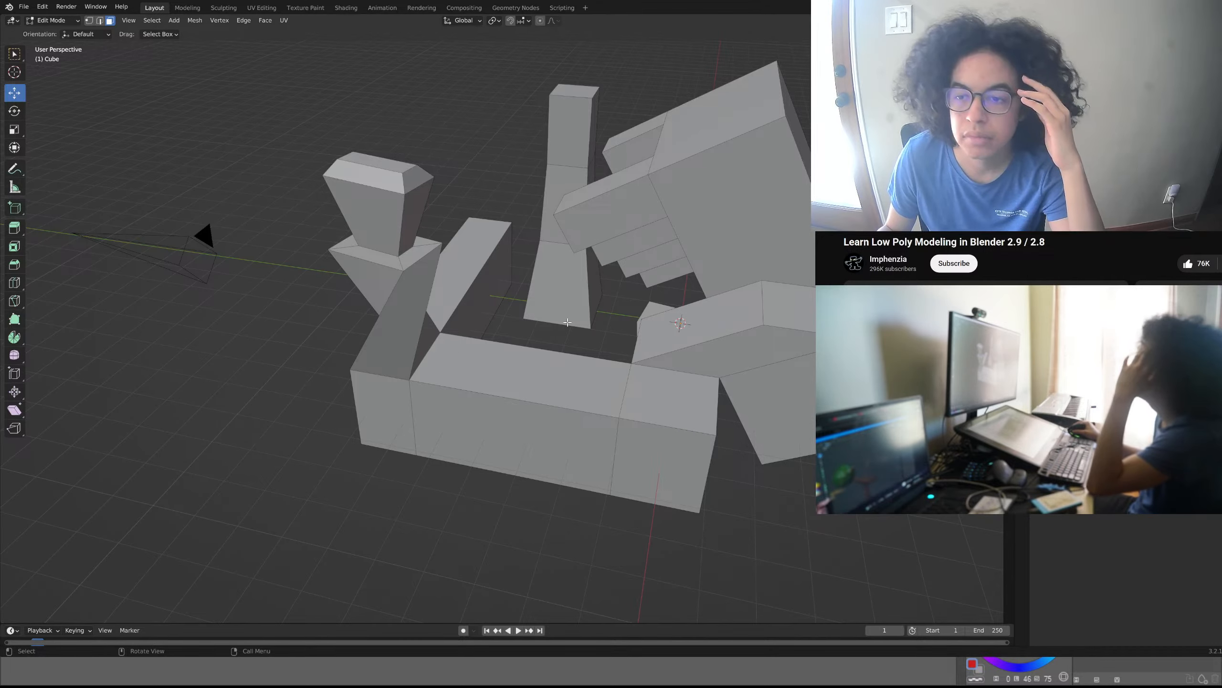
- Select all geometry linked to the central column, and replace that selection with everything linked to the beam beside the corner pillar
left_click(591, 328)
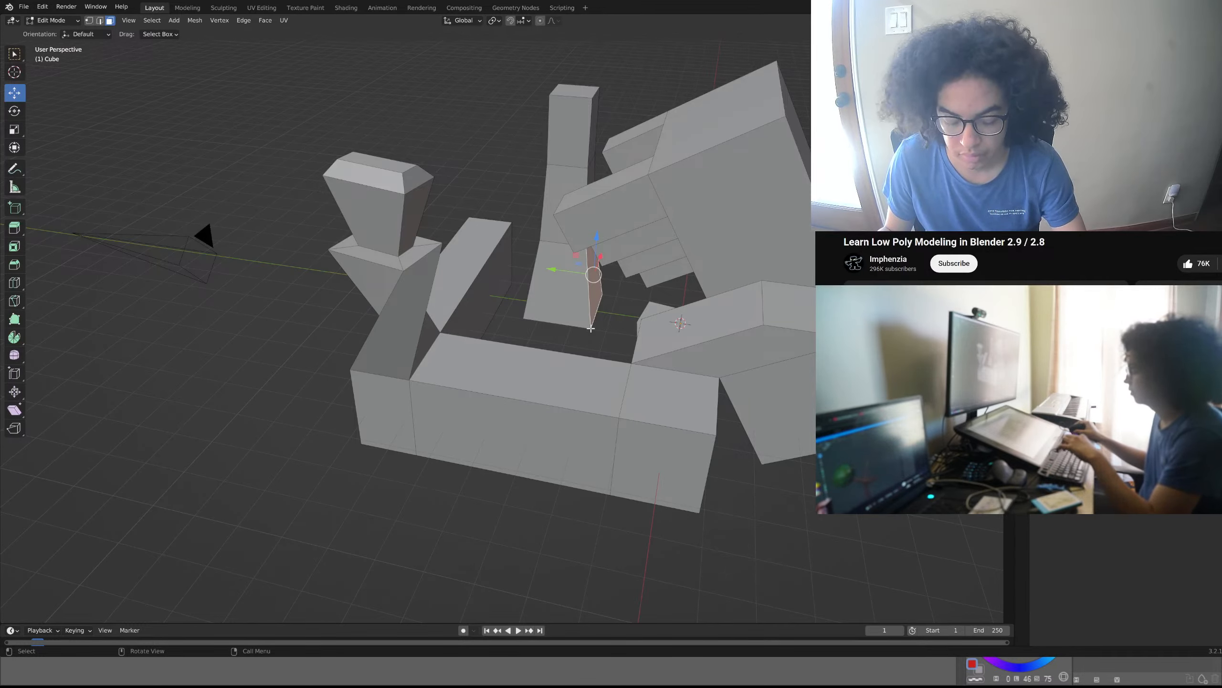
key("l")
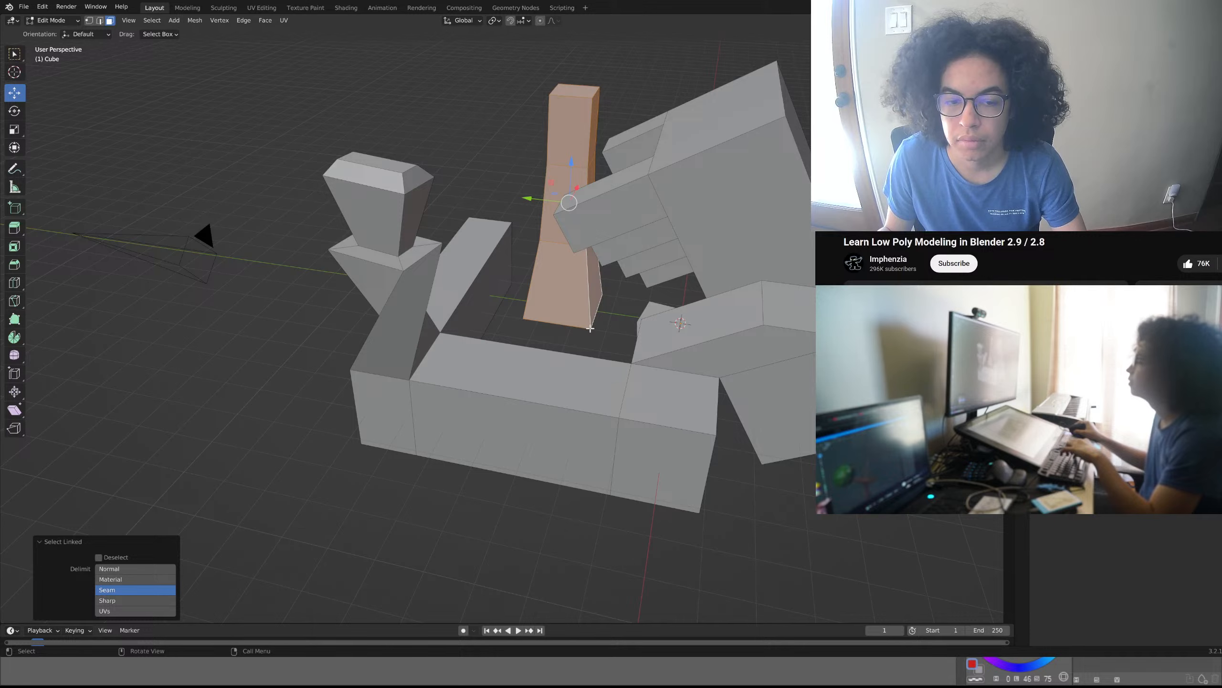
left_click(487, 294)
key("ctrl+l")
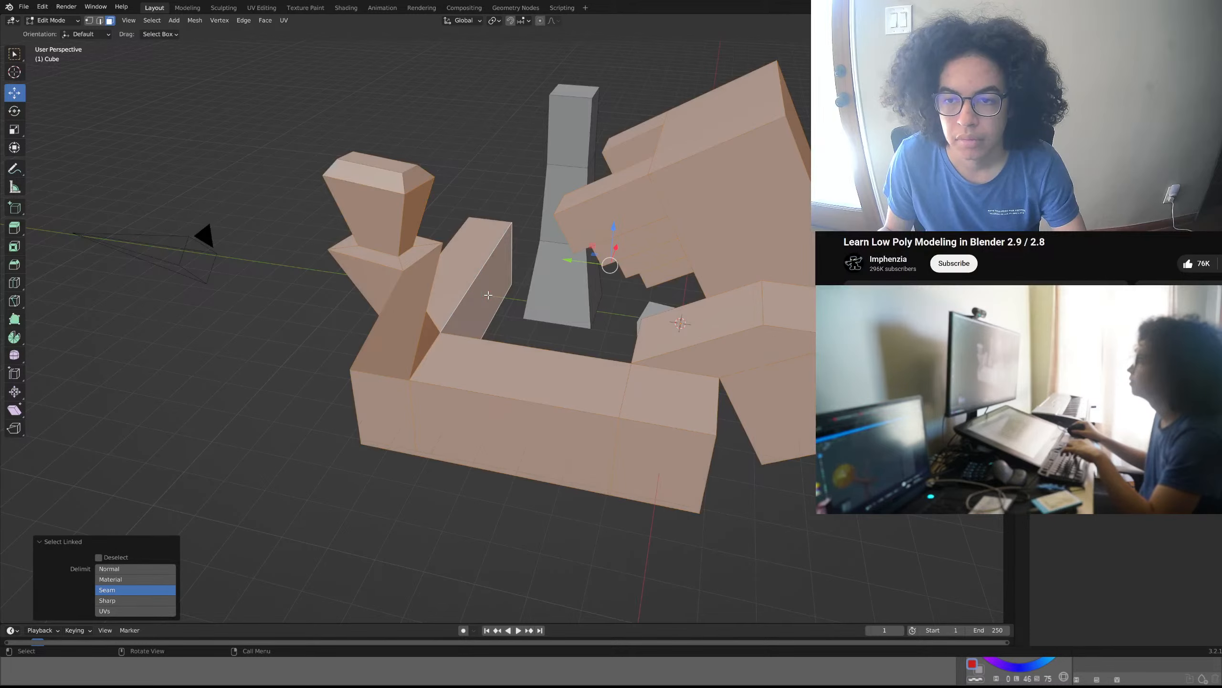
- Select the loose flat piece lying between the central column and the beams with its linked geometry, and delete its faces
middle_click_drag(488, 294, 610, 280)
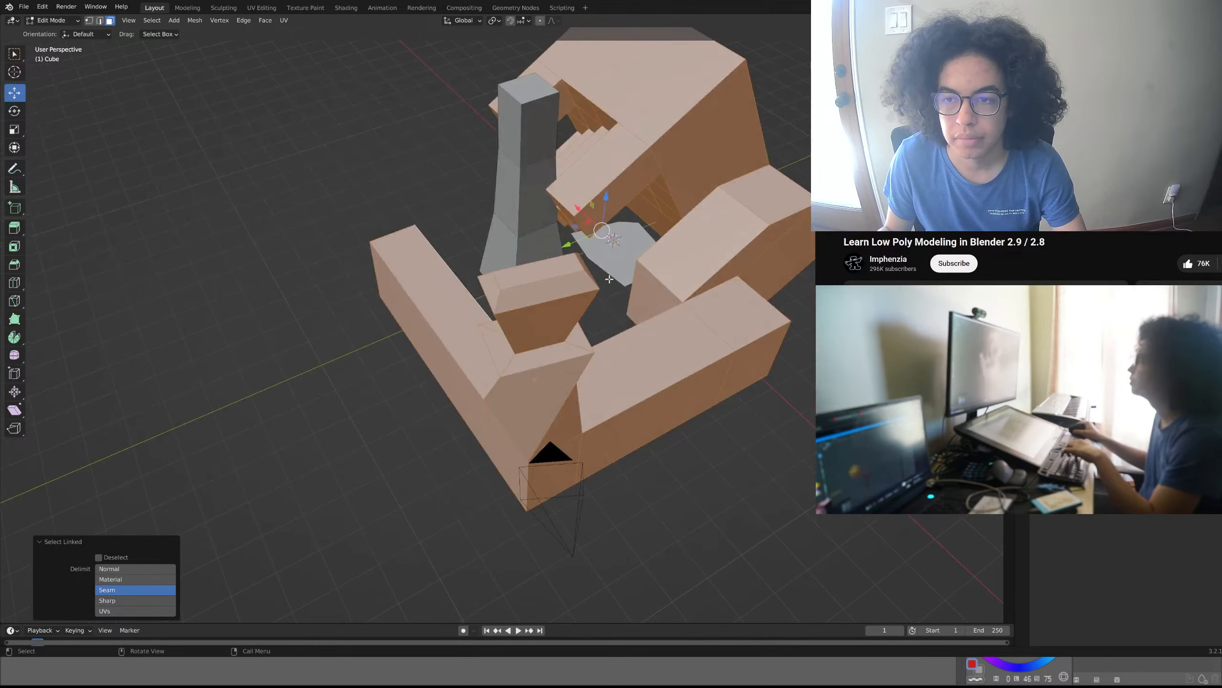
left_click(613, 267)
key("l")
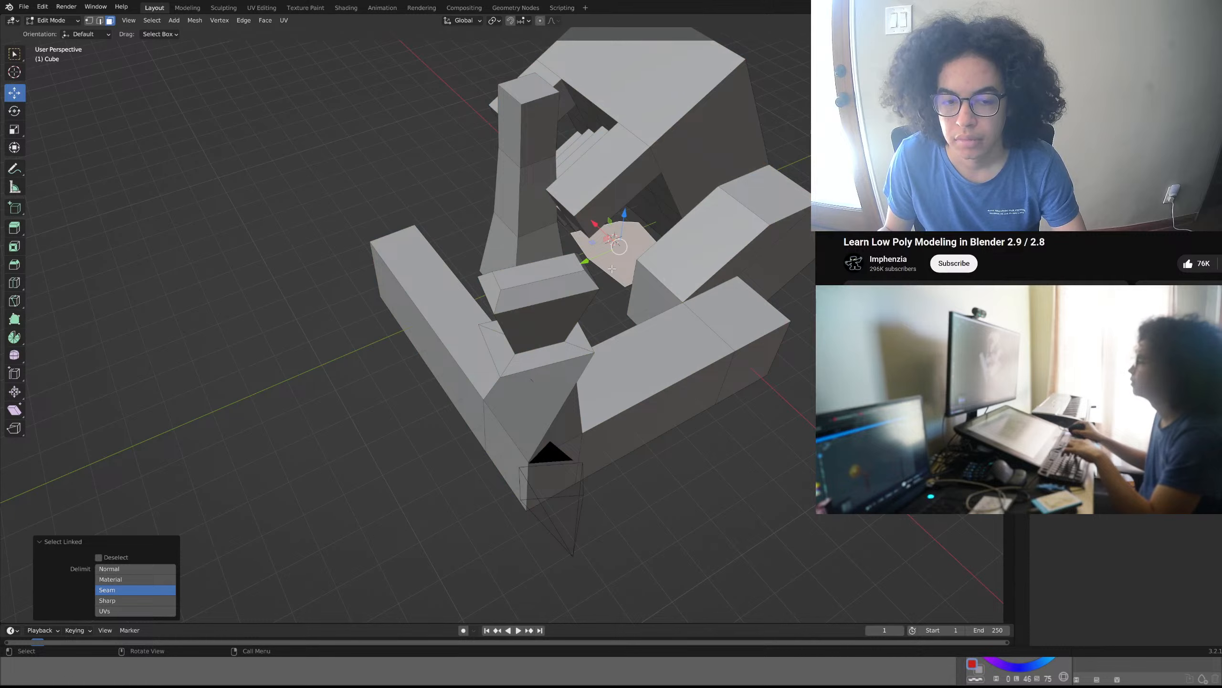
key("x")
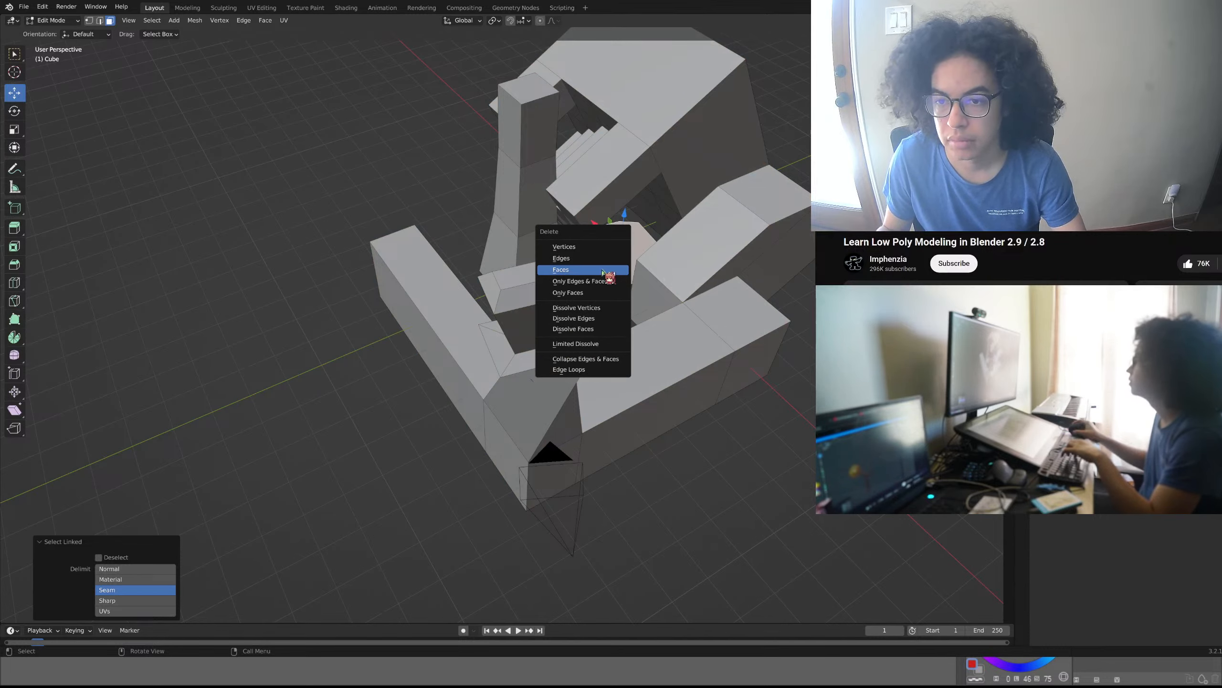
left_click(594, 268)
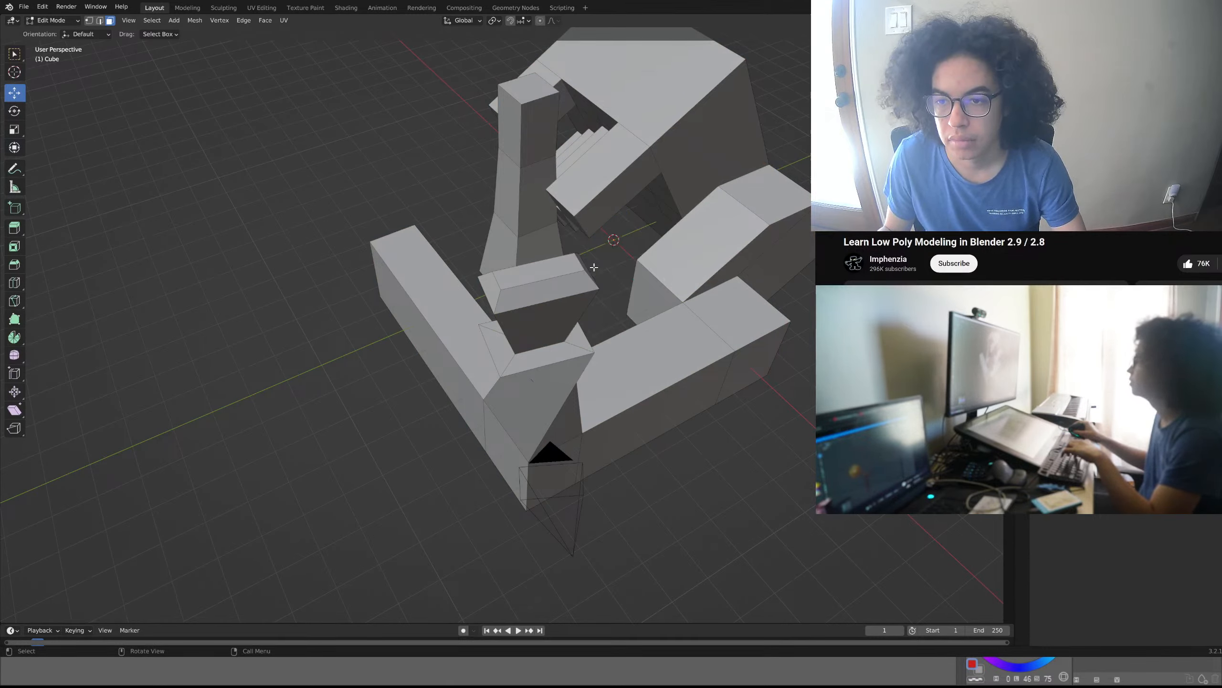
middle_click_drag(578, 283, 448, 285)
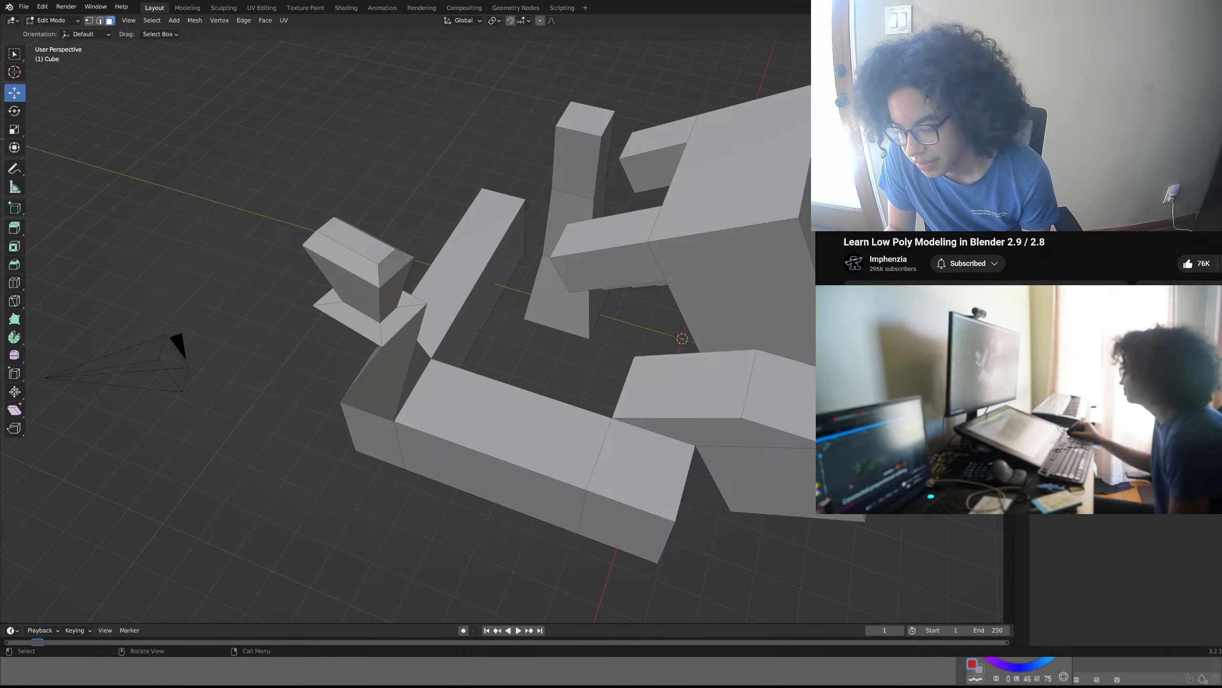
middle_click_drag(481, 434, 252, 426)
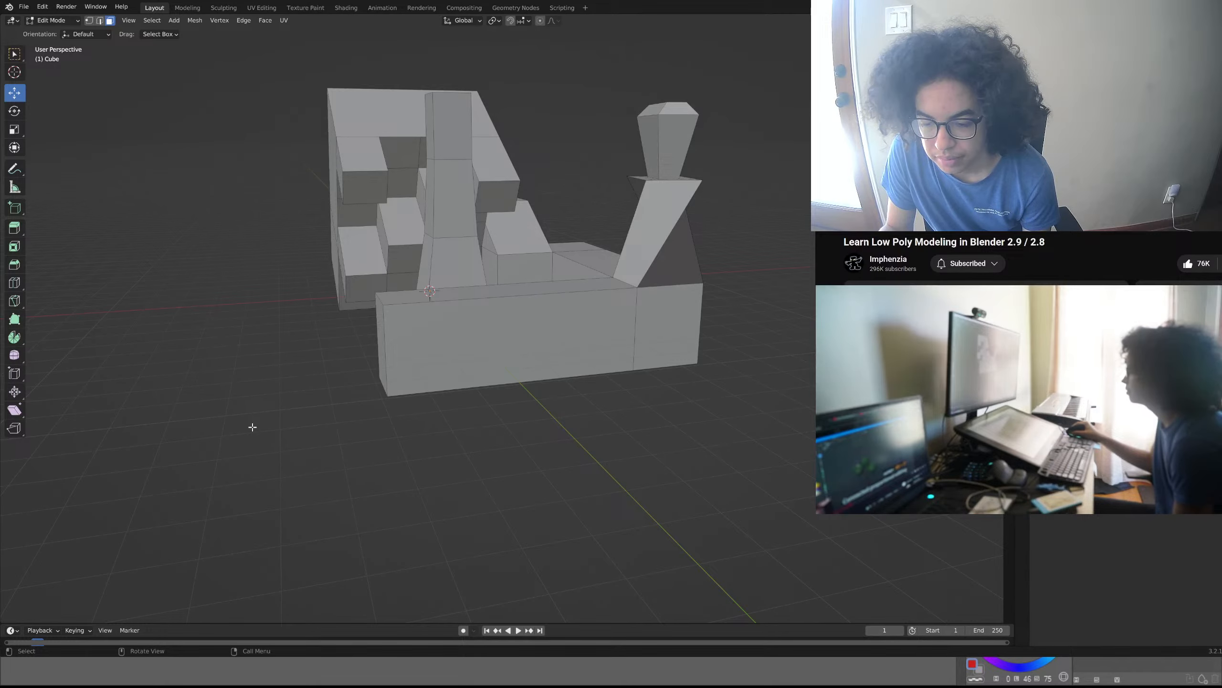
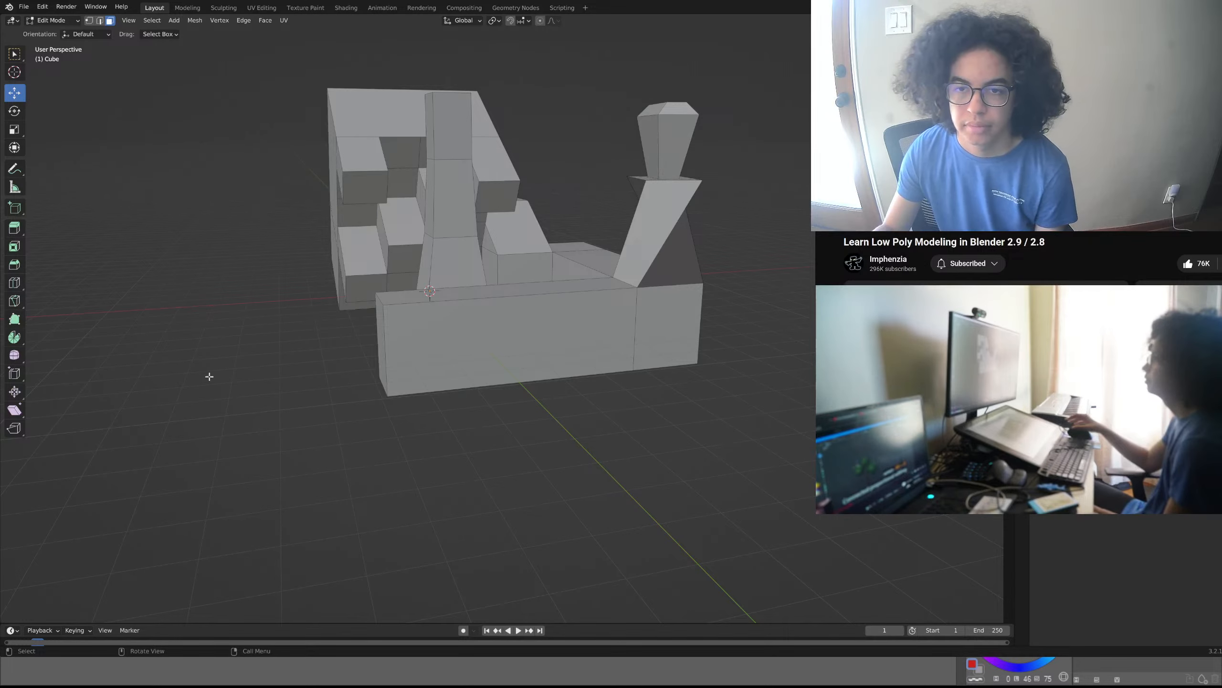
- Toggle the camera view on and off, and inspect the beams, column and stepped block from several sides, above and below
middle_click_drag(314, 357, 548, 397)
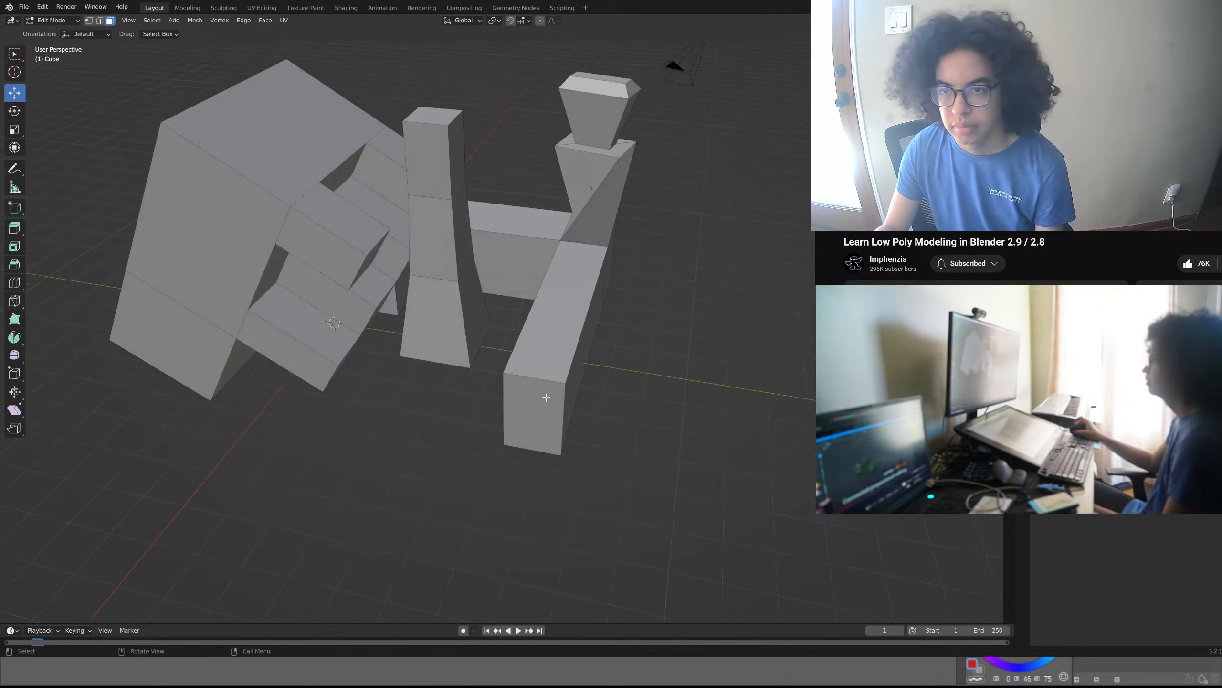
key("KP_0")
key("KP_0")
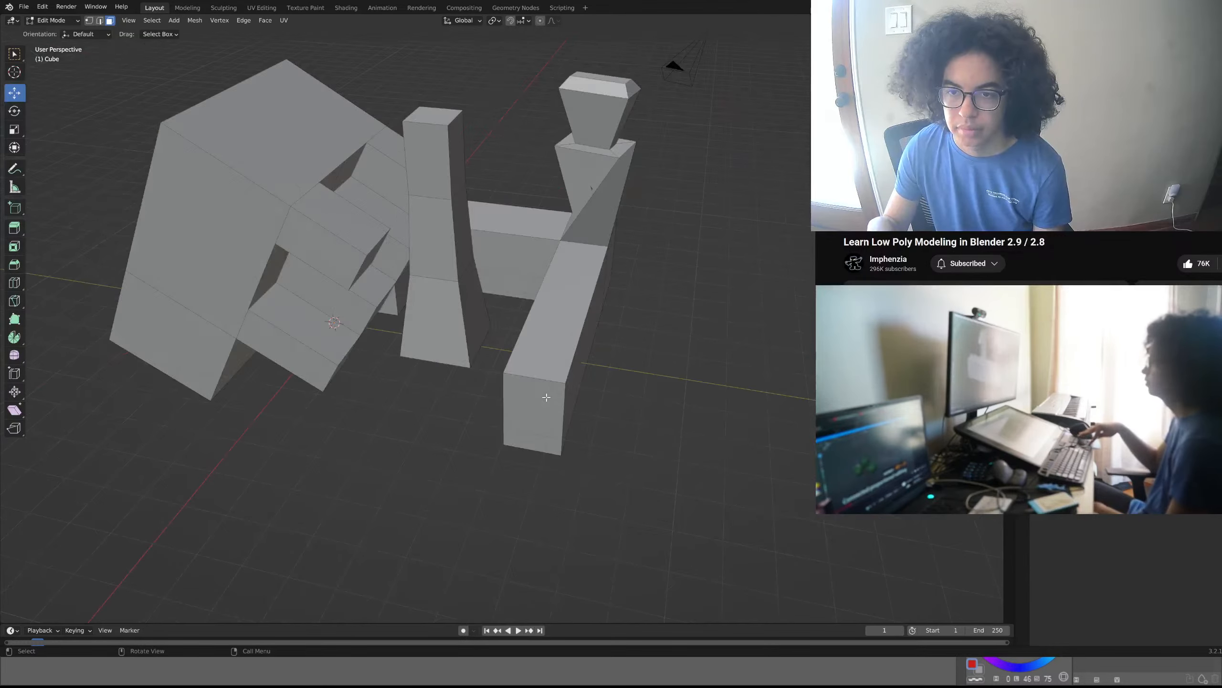
key("KP_0")
key("KP_0")
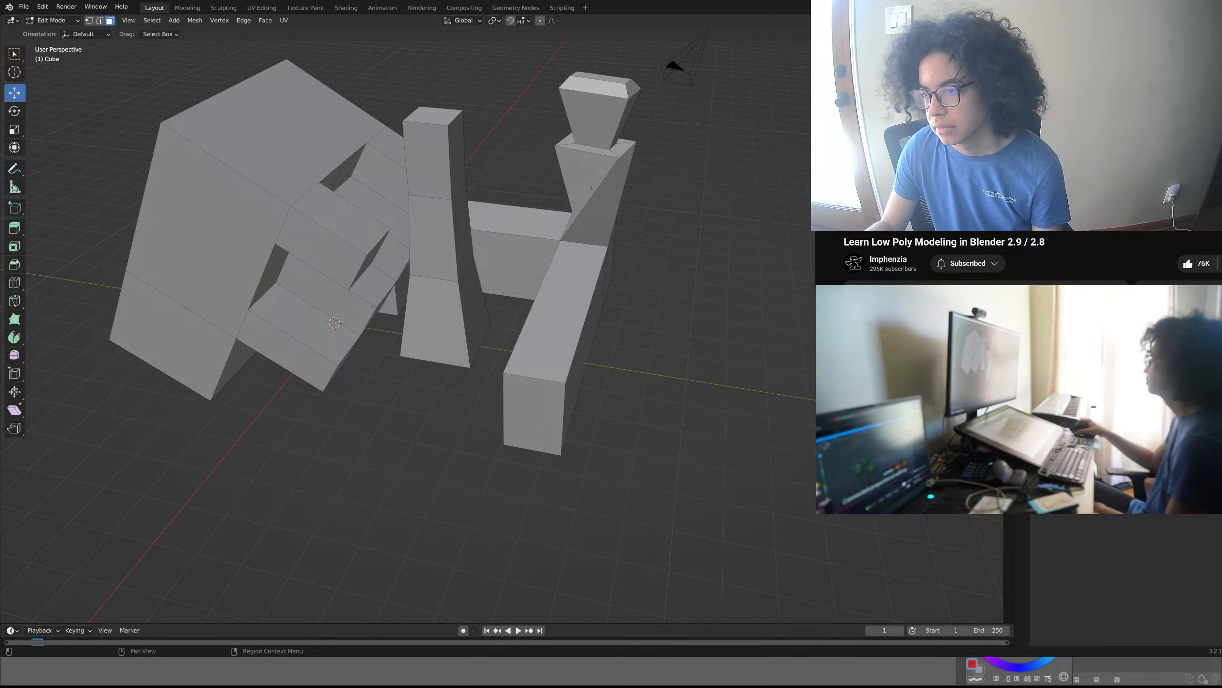
middle_click_drag(591, 188, 401, 45)
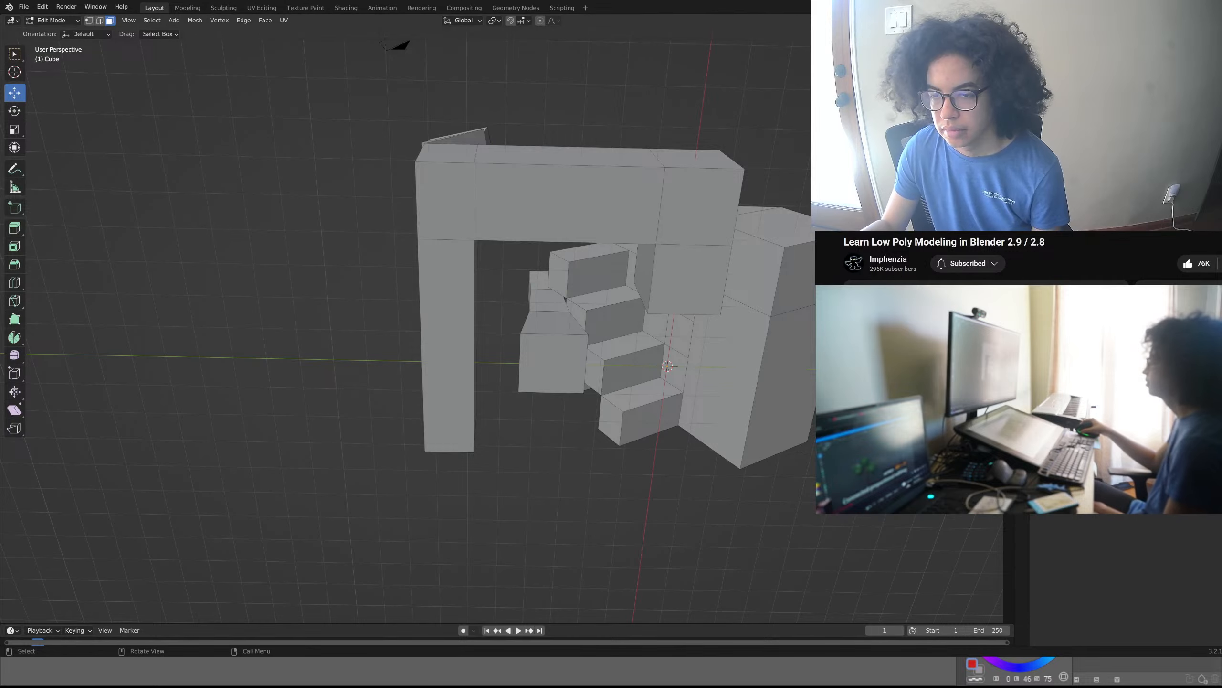
middle_click_drag(530, 481, 306, 485)
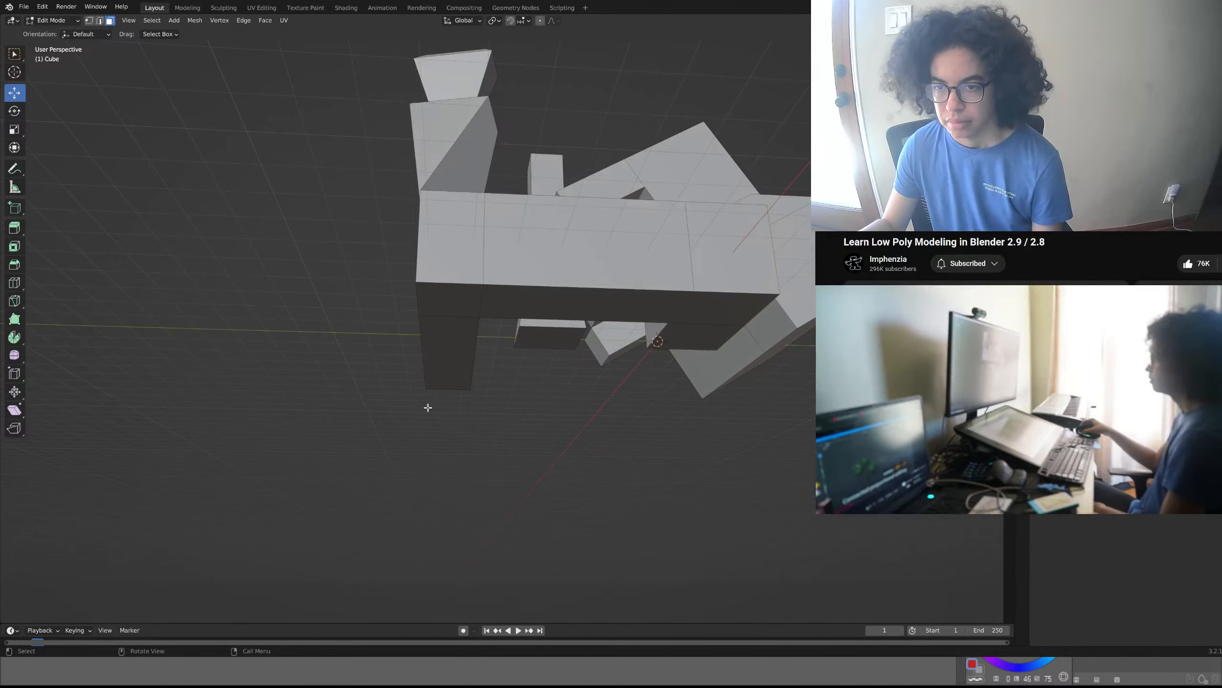
middle_click_drag(423, 406, 403, 459)
scroll(413, 451, "down", 4)
scroll(428, 445, "up", 4)
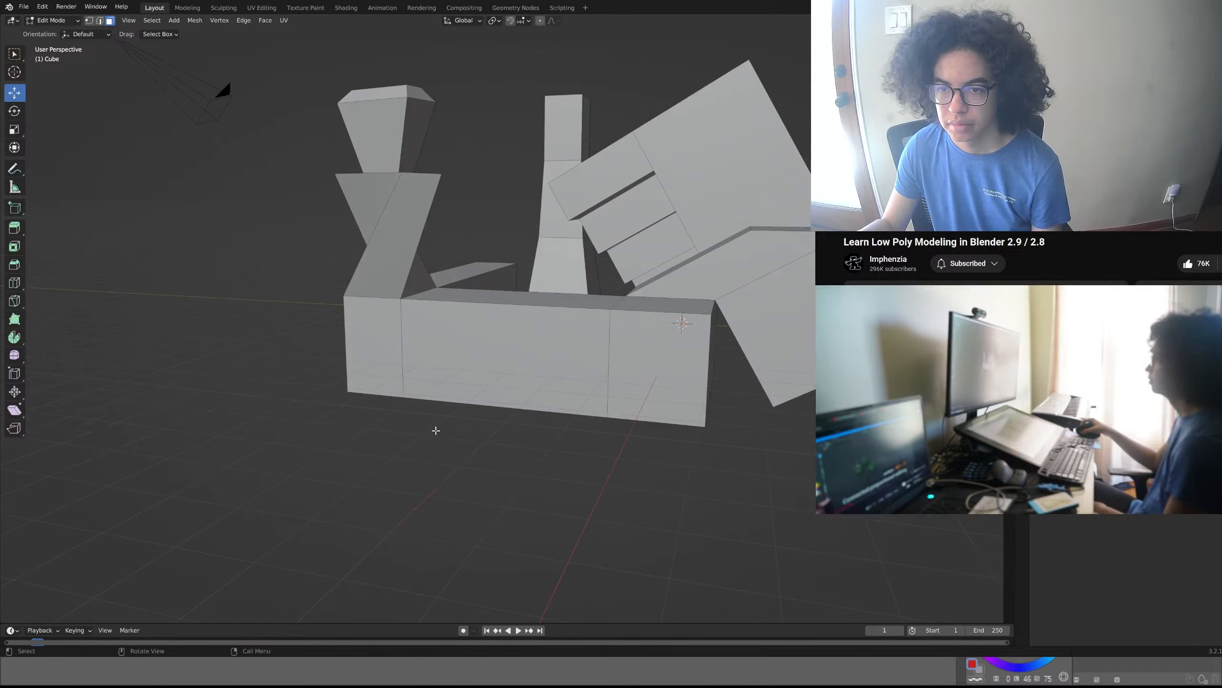
- Select all geometry linked to the long beam and raise it about 1.23 m along Z
left_click(557, 373)
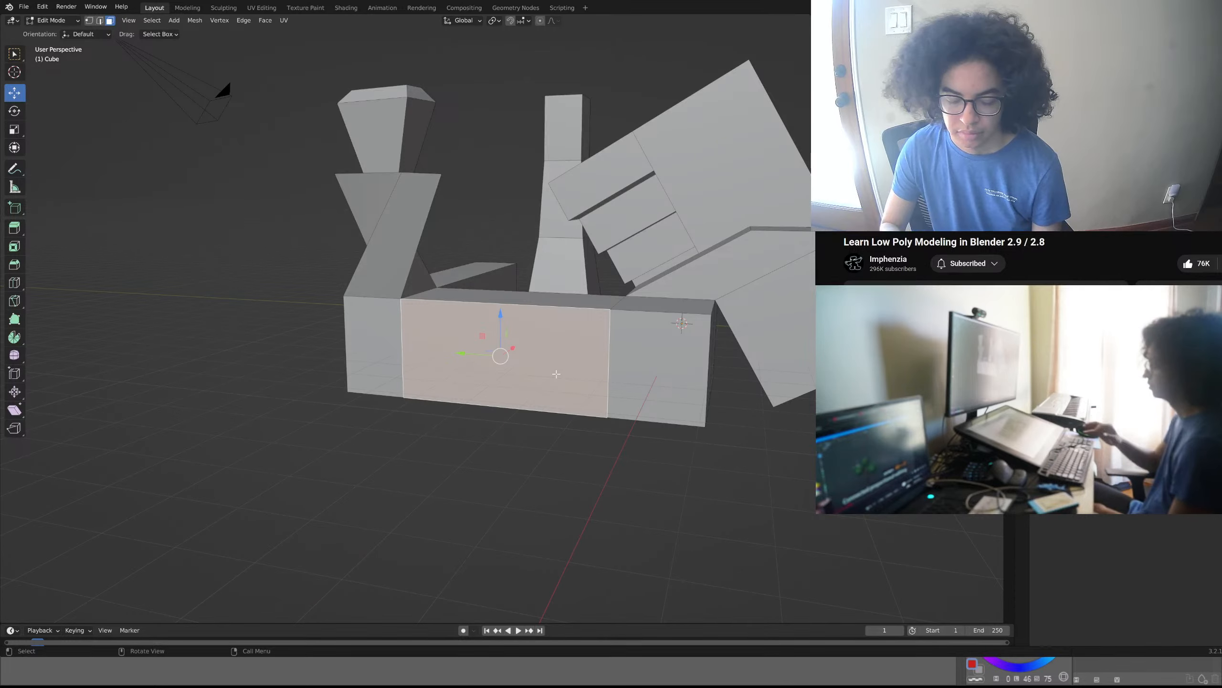
key("l")
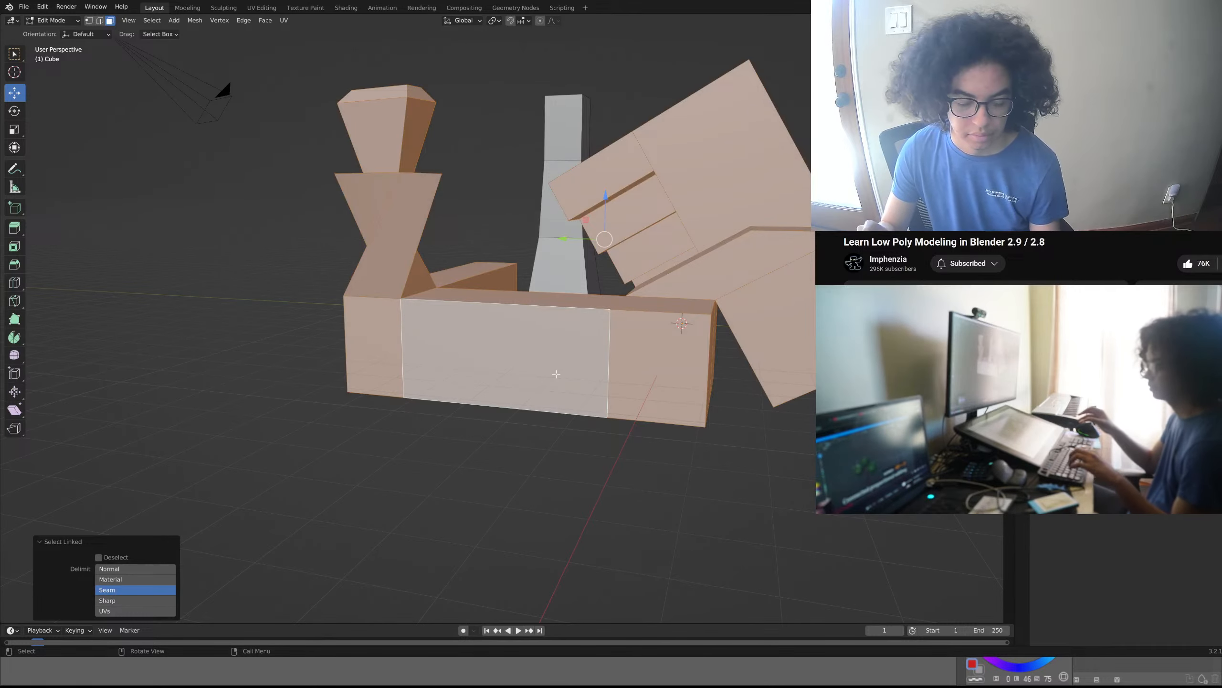
key("g")
key("z")
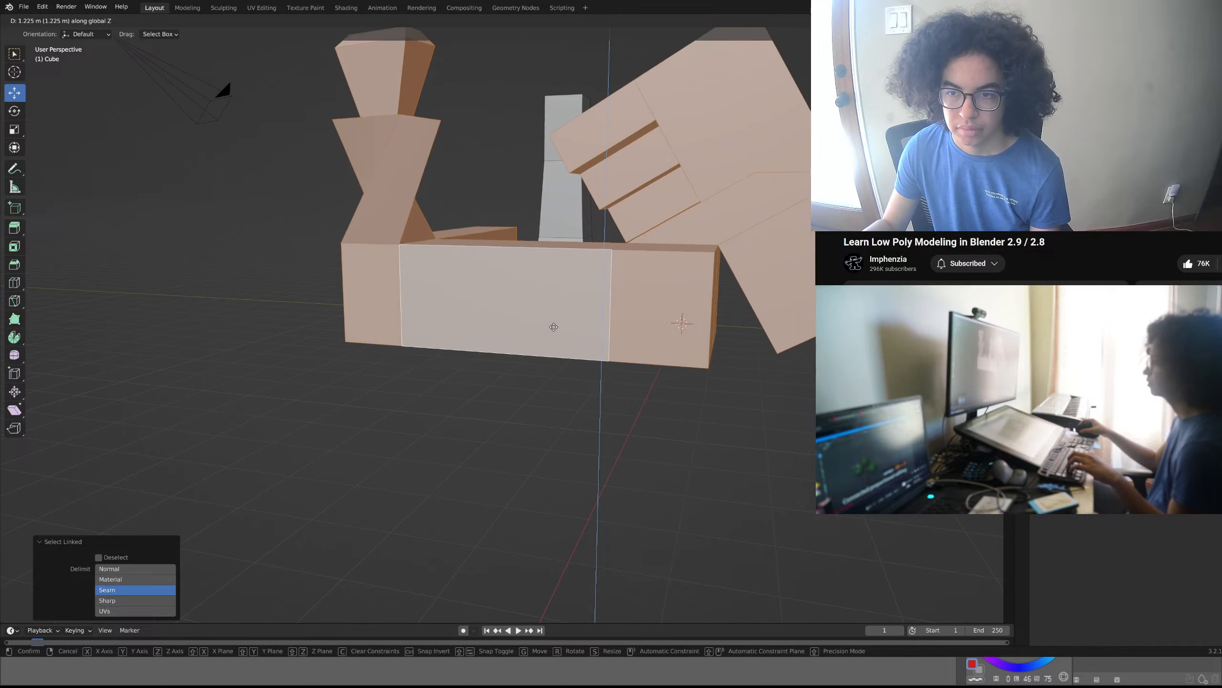
left_click(554, 327)
- Replace the selection with everything linked to the central column and raise it about 0.61 m along Z
middle_click_drag(580, 398, 594, 361)
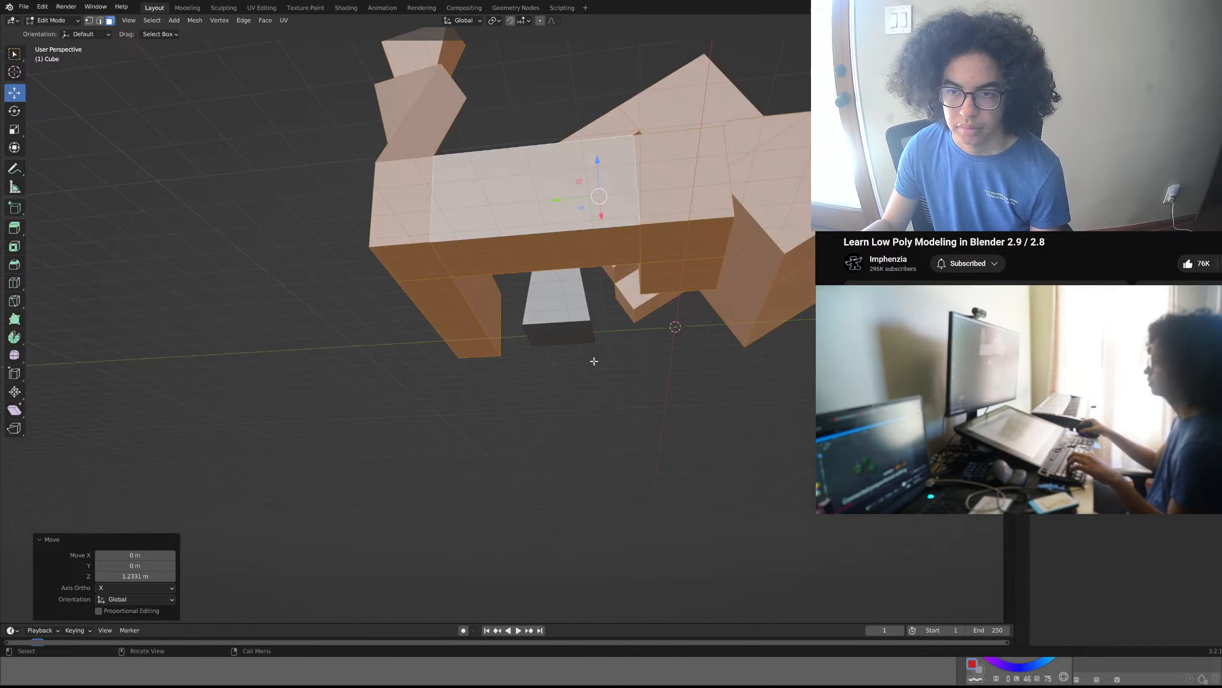
left_click(569, 335)
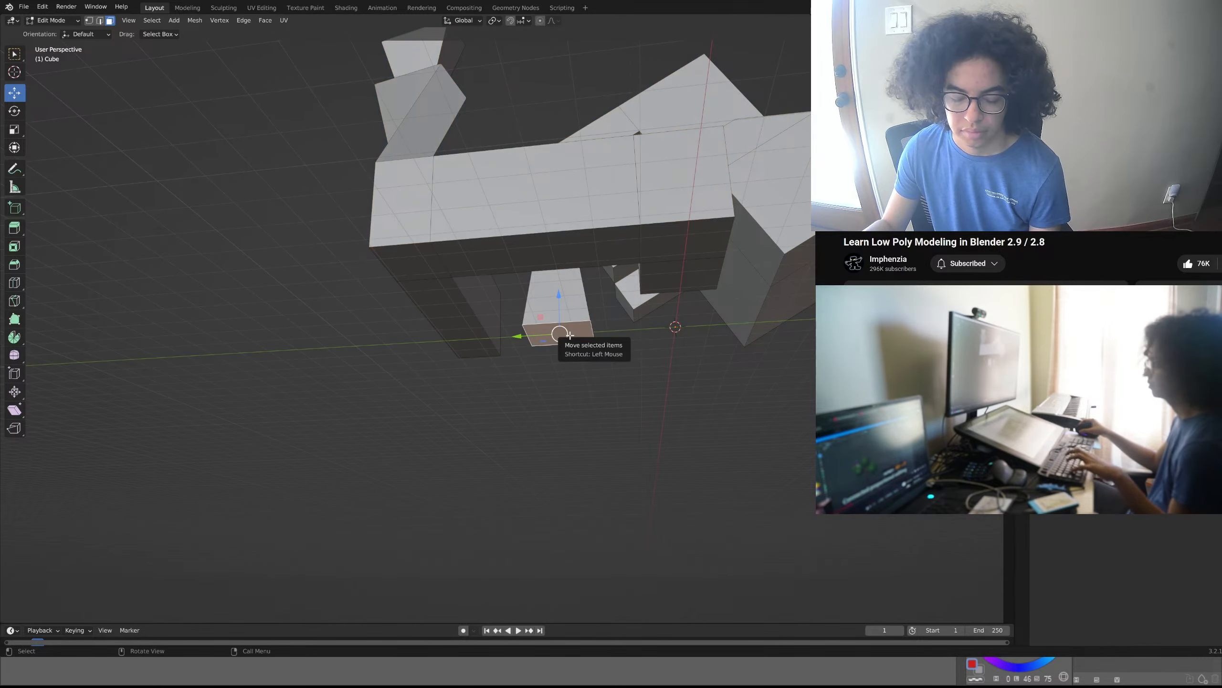
key("l")
key("g")
key("z")
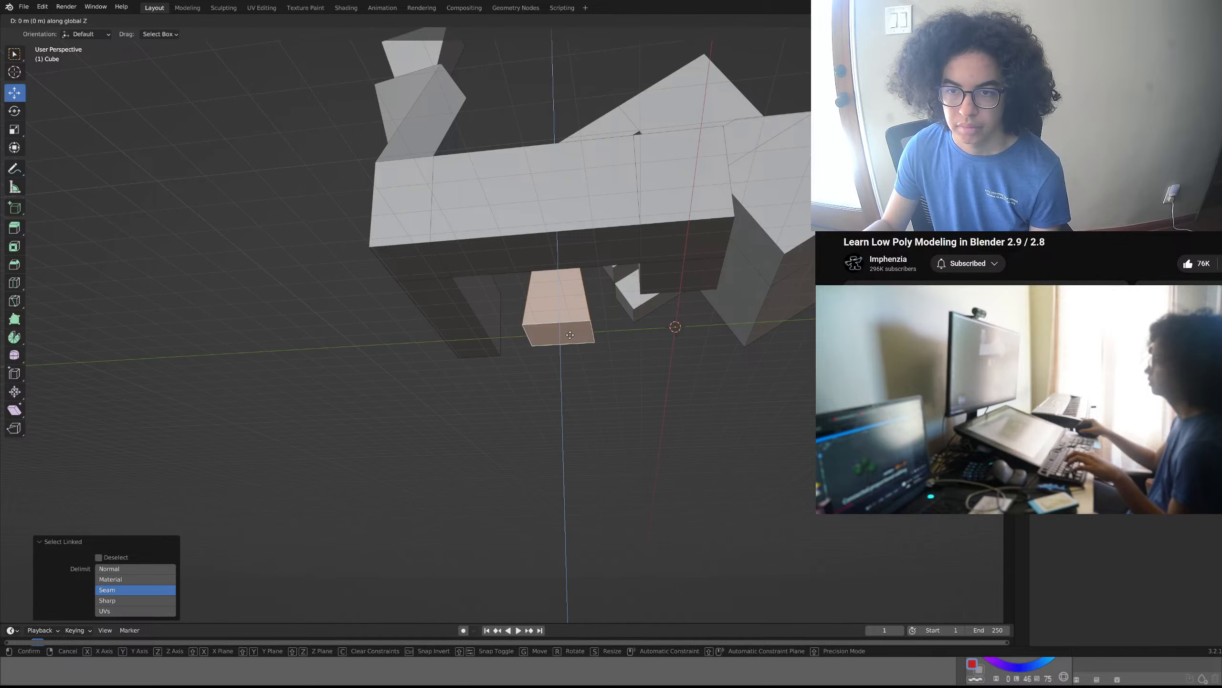
left_click(567, 319)
- Lower the selected column about 0.55 m along Z and check its base against the neighbouring beam
middle_click_drag(567, 318, 327, 415)
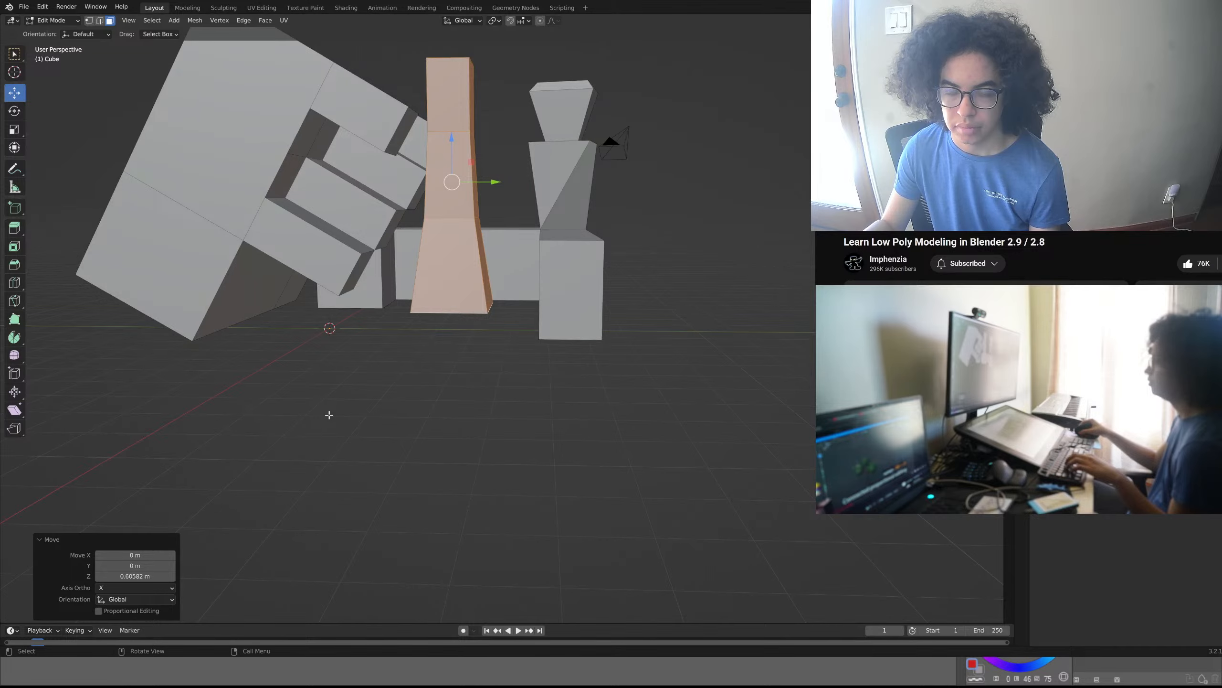
middle_click_drag(433, 393, 400, 408)
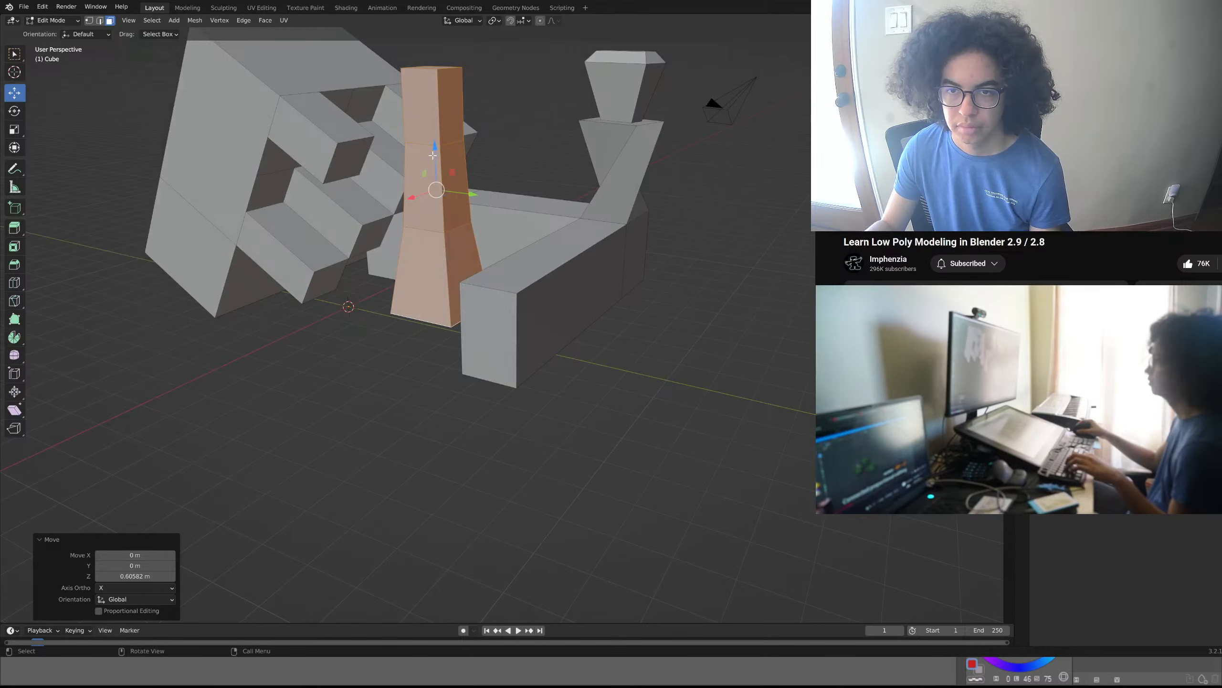
left_click_drag(433, 155, 453, 225)
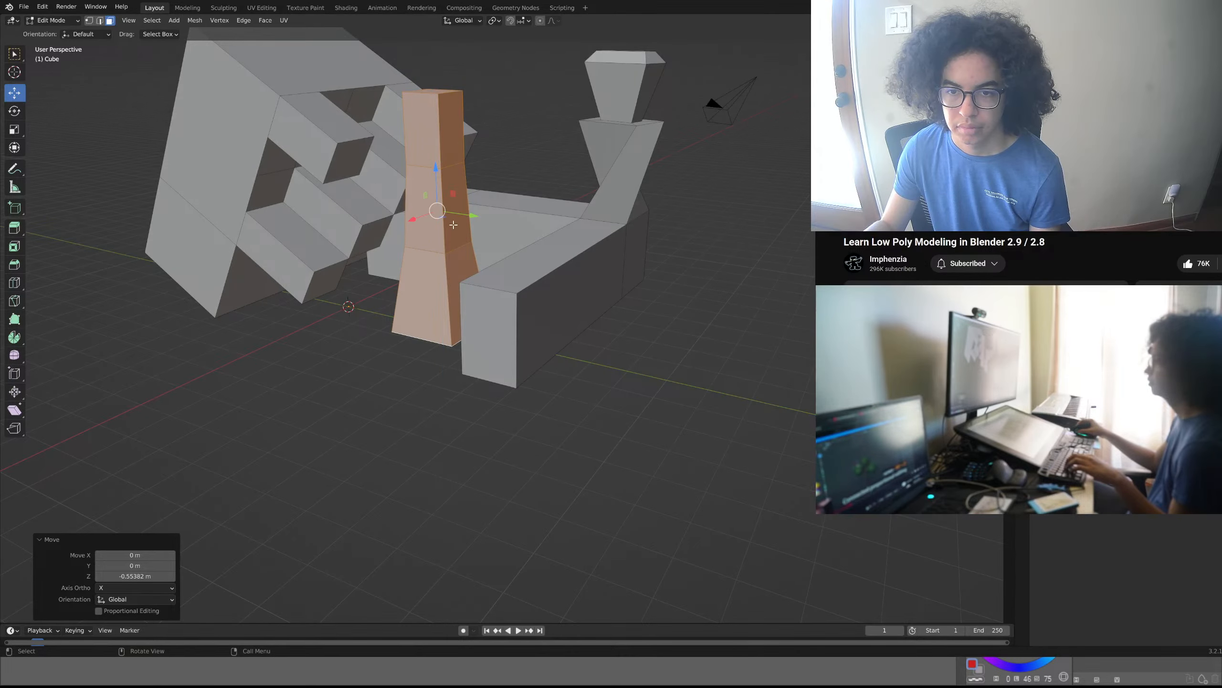
middle_click_drag(453, 225, 484, 173)
middle_click_drag(482, 225, 477, 271)
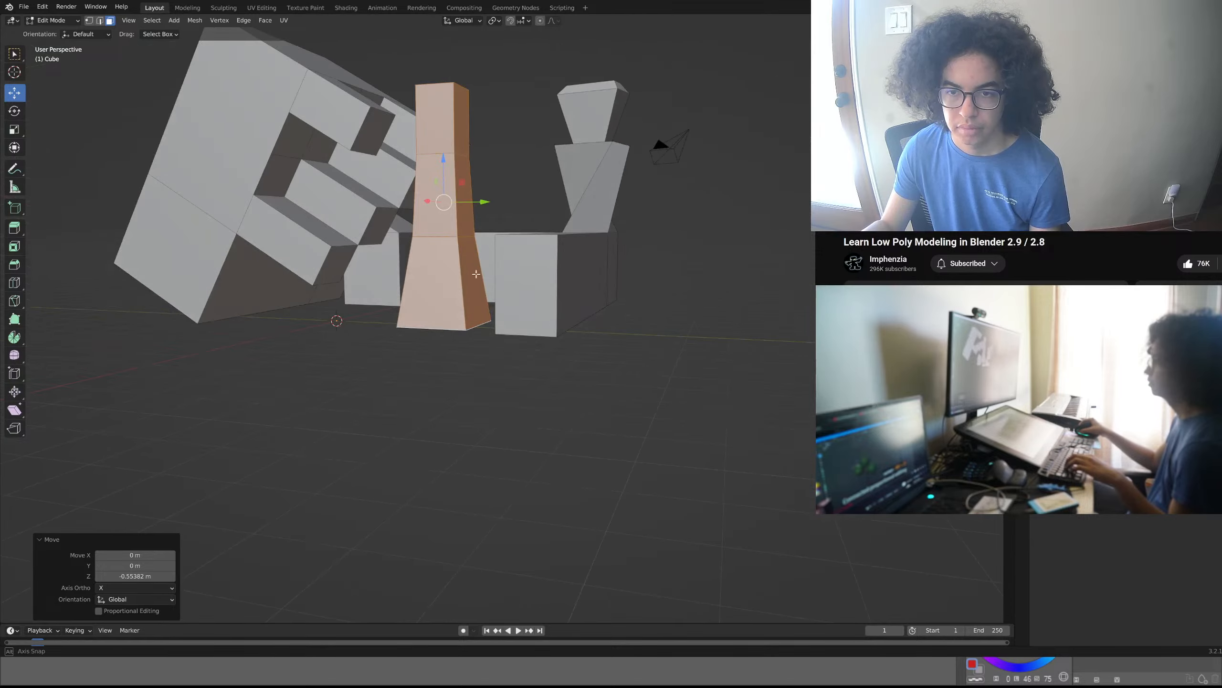
scroll(426, 326, "up", 9)
scroll(426, 319, "down", 10)
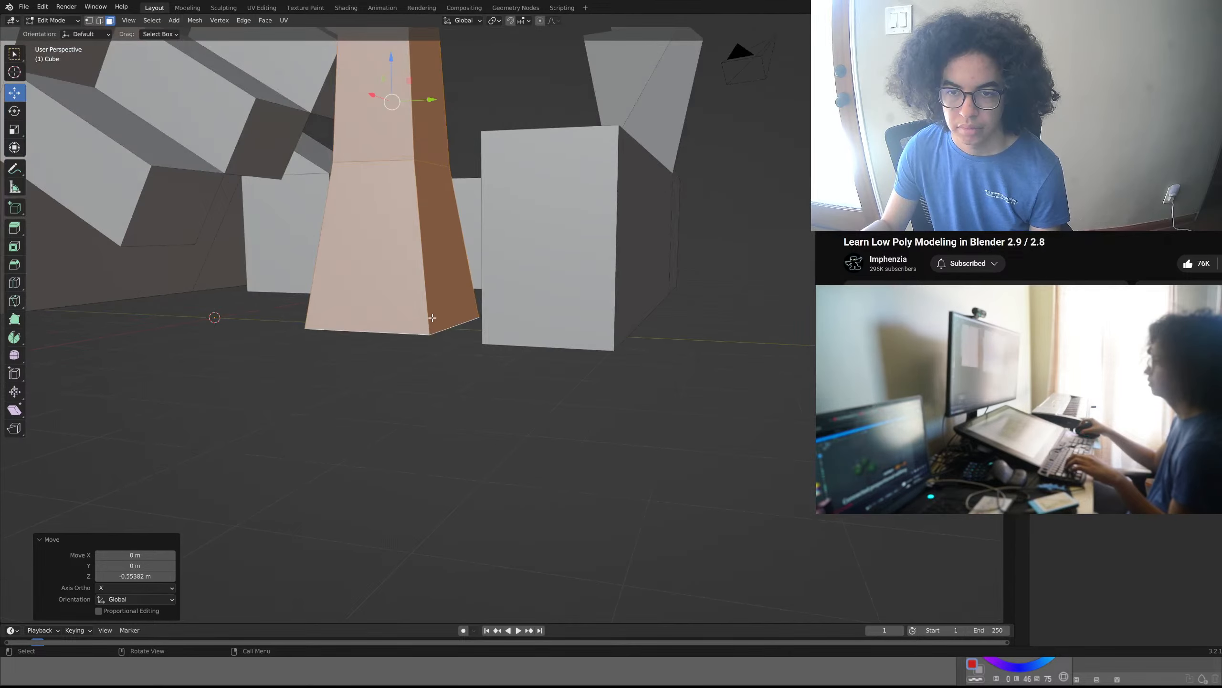
scroll(467, 295, "up", 1)
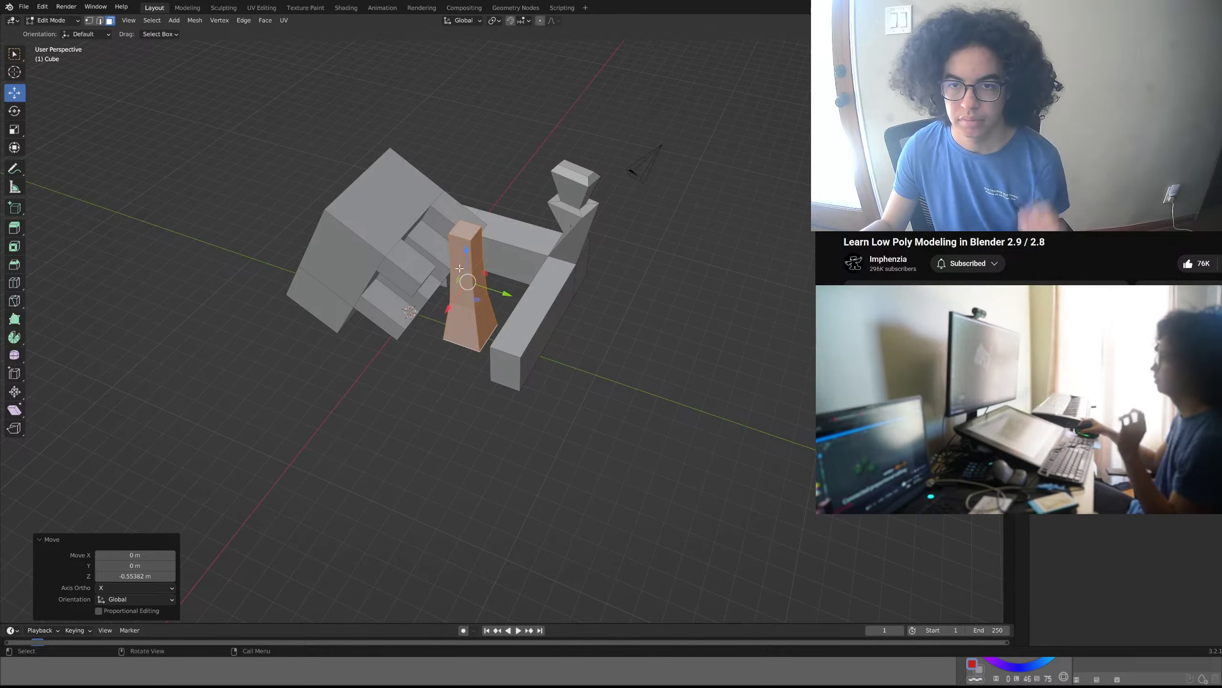
- Frame the whole model from above, align the camera to that view, and return to the free perspective view
middle_click_drag(455, 267, 634, 322, "shift")
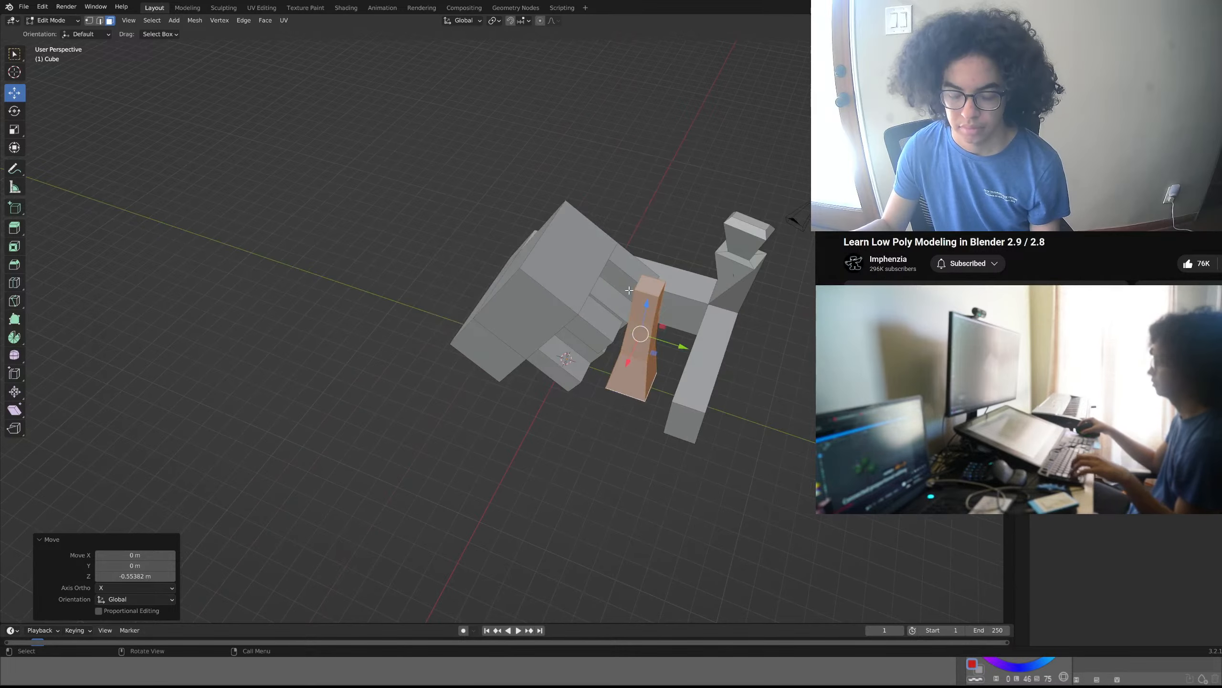
key("ctrl+alt+KP_0")
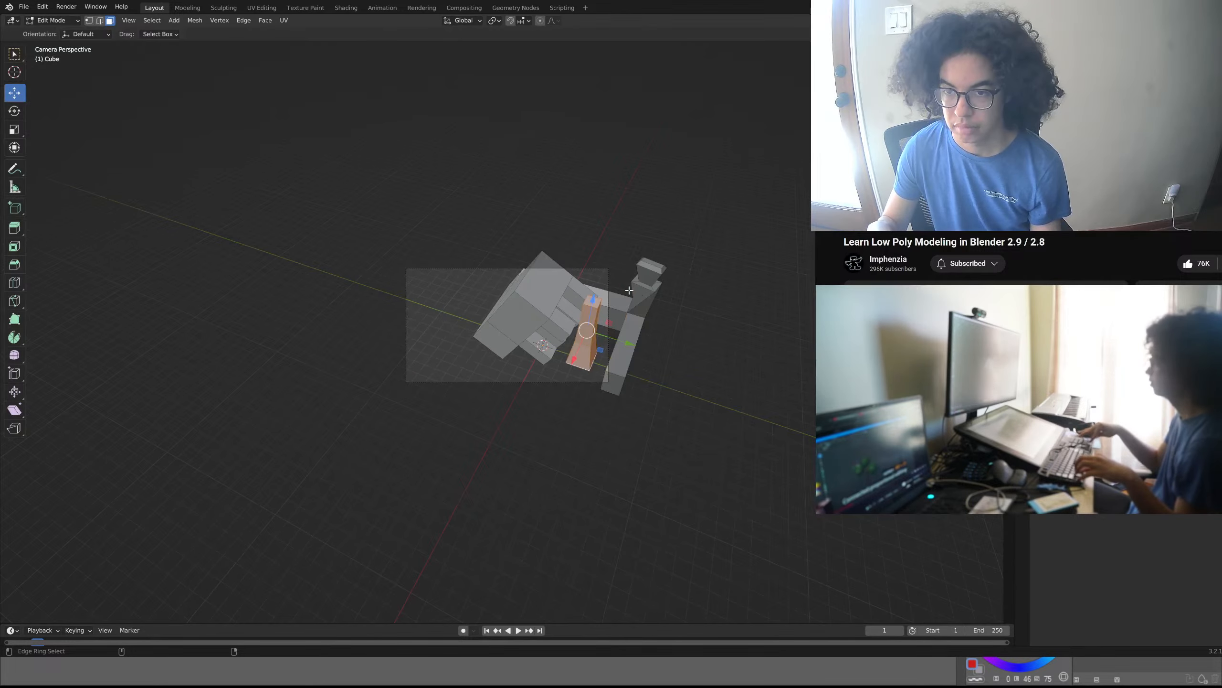
key("KP_0")
key("KP_0")
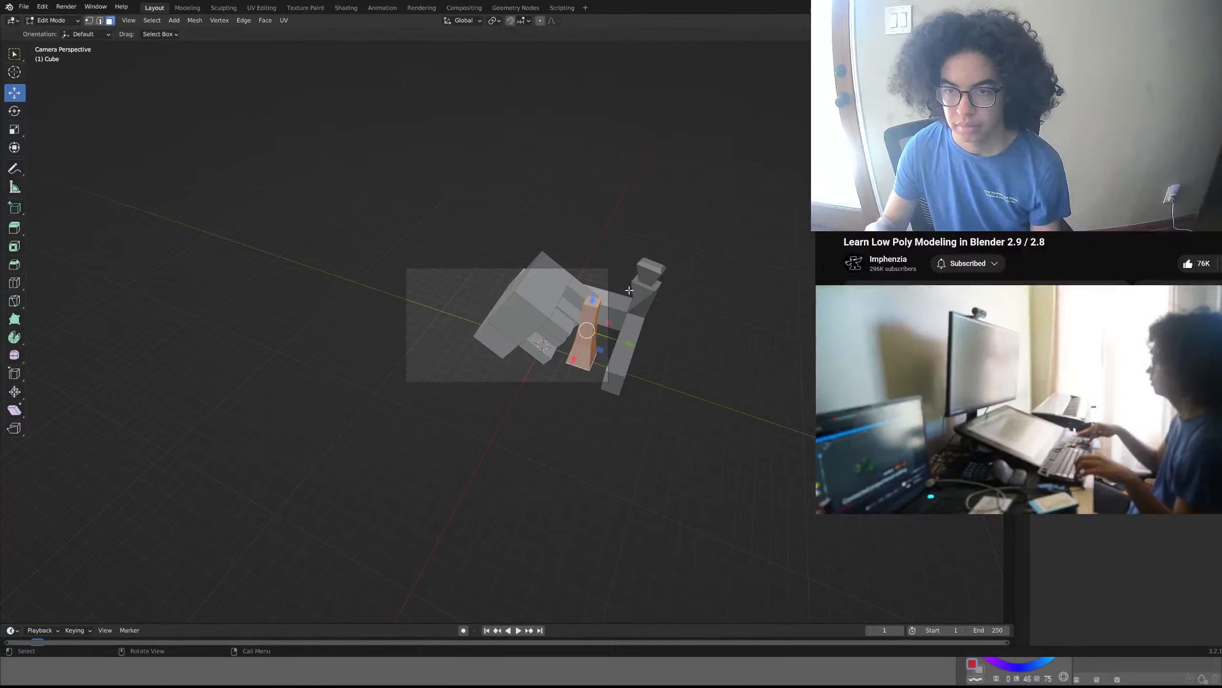
key("KP_0")
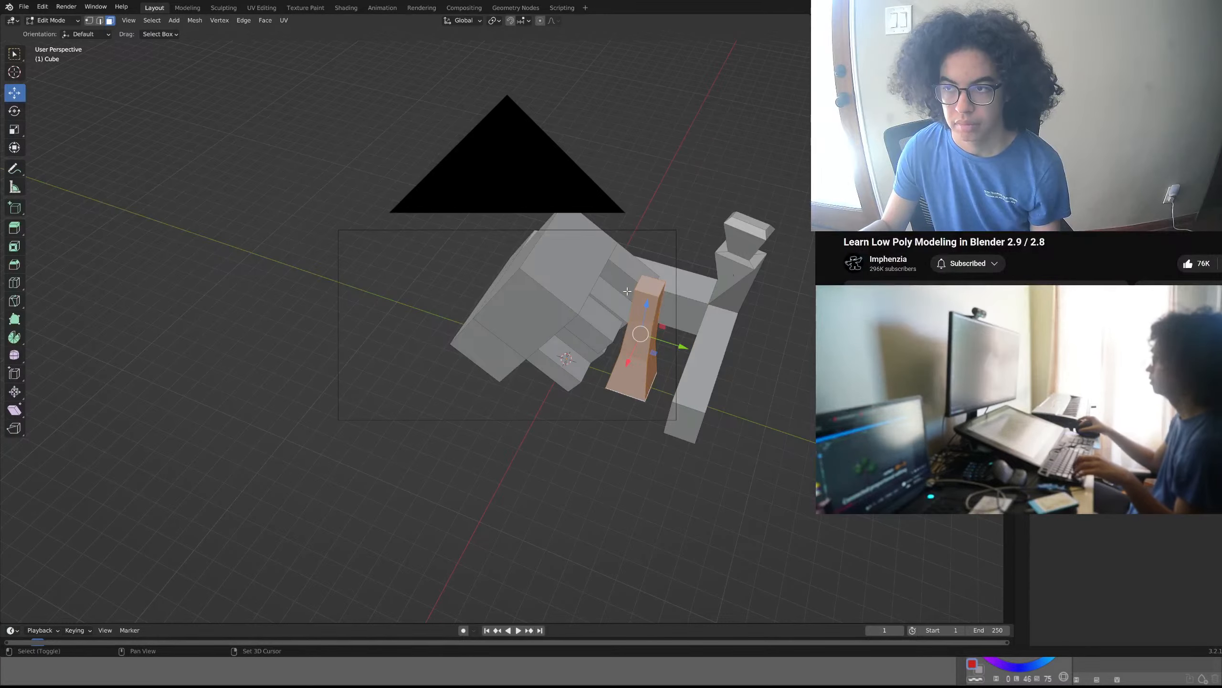
middle_click_drag(629, 291, 503, 311)
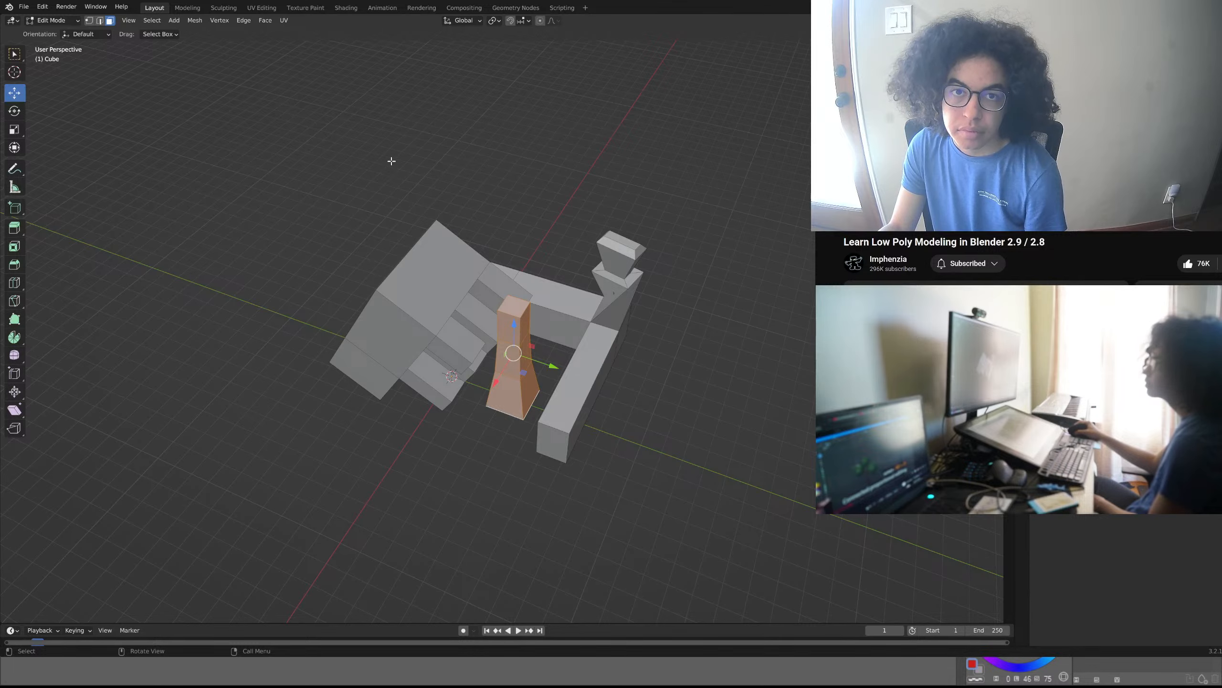
middle_click_drag(386, 175, 423, 529)
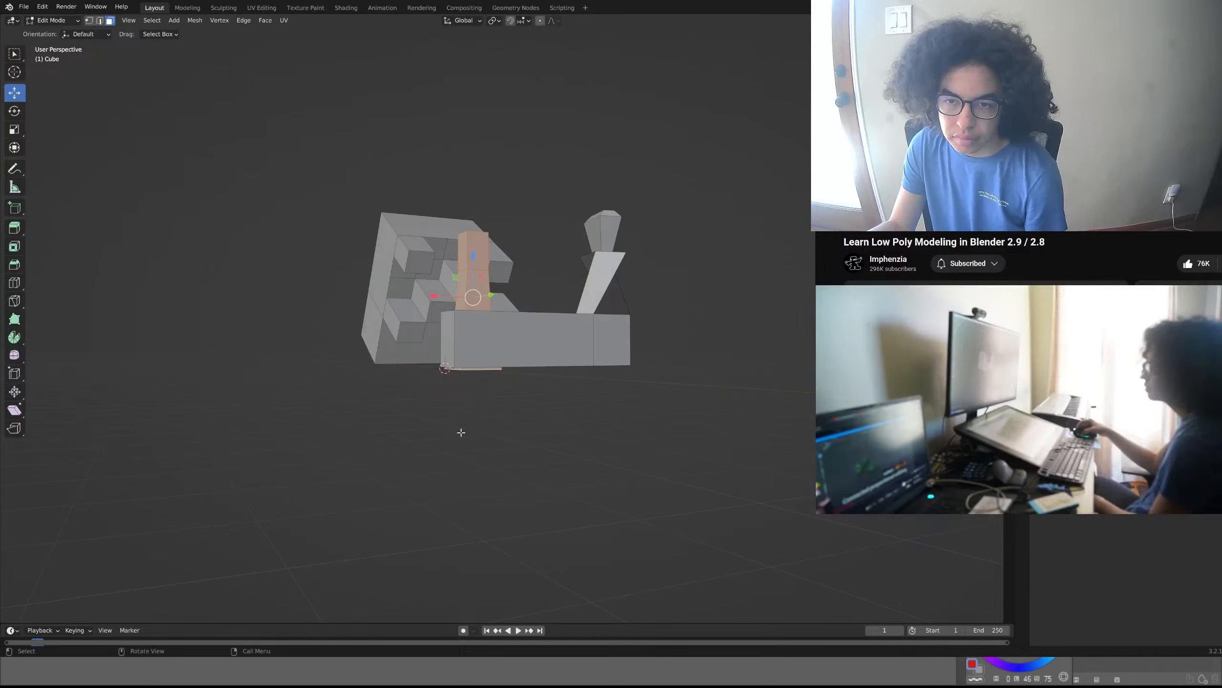
scroll(472, 382, "up", 5)
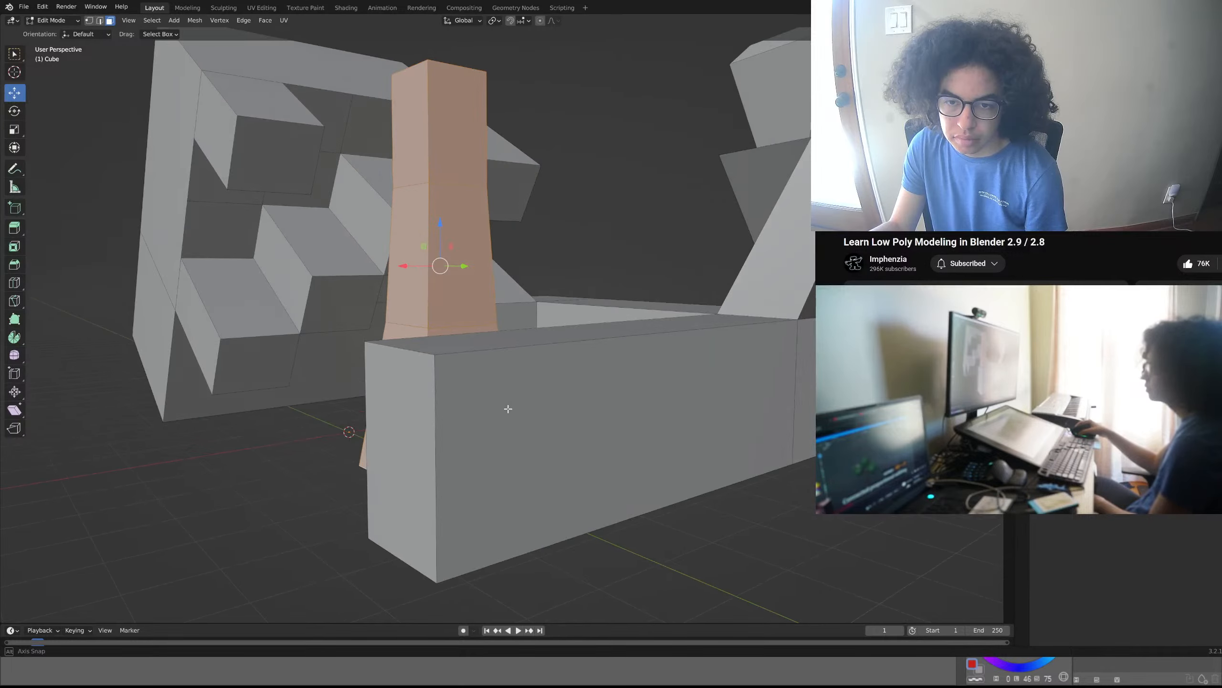
middle_click_drag(505, 410, 531, 418)
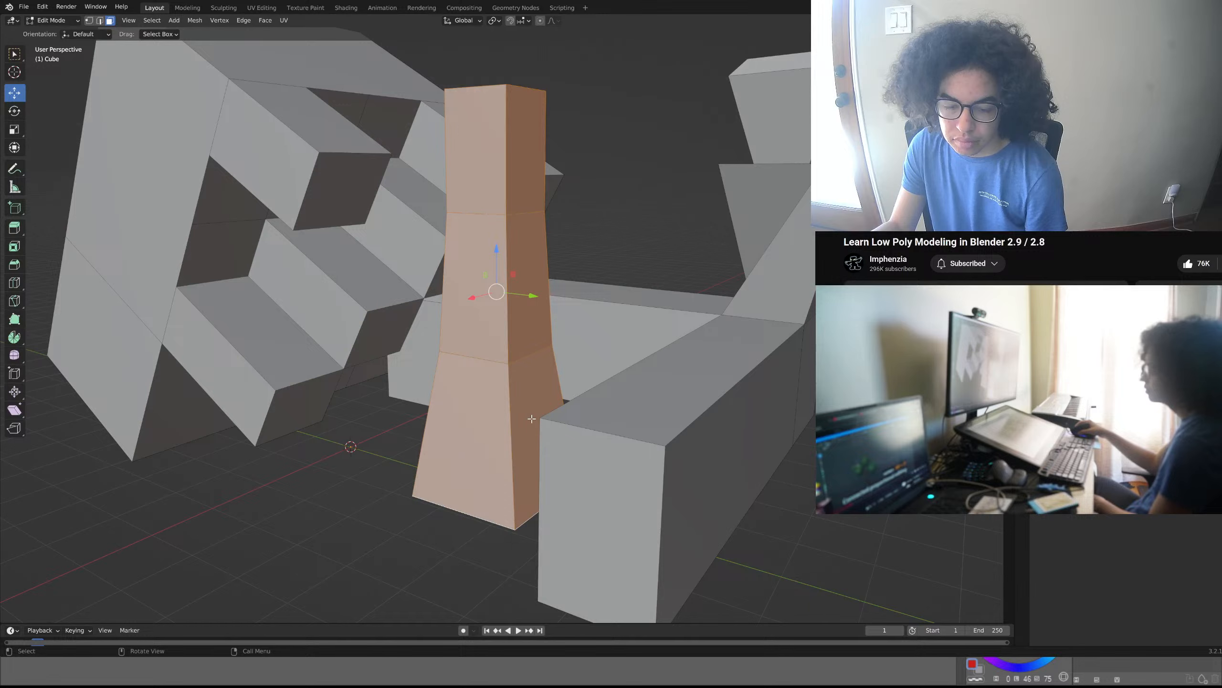
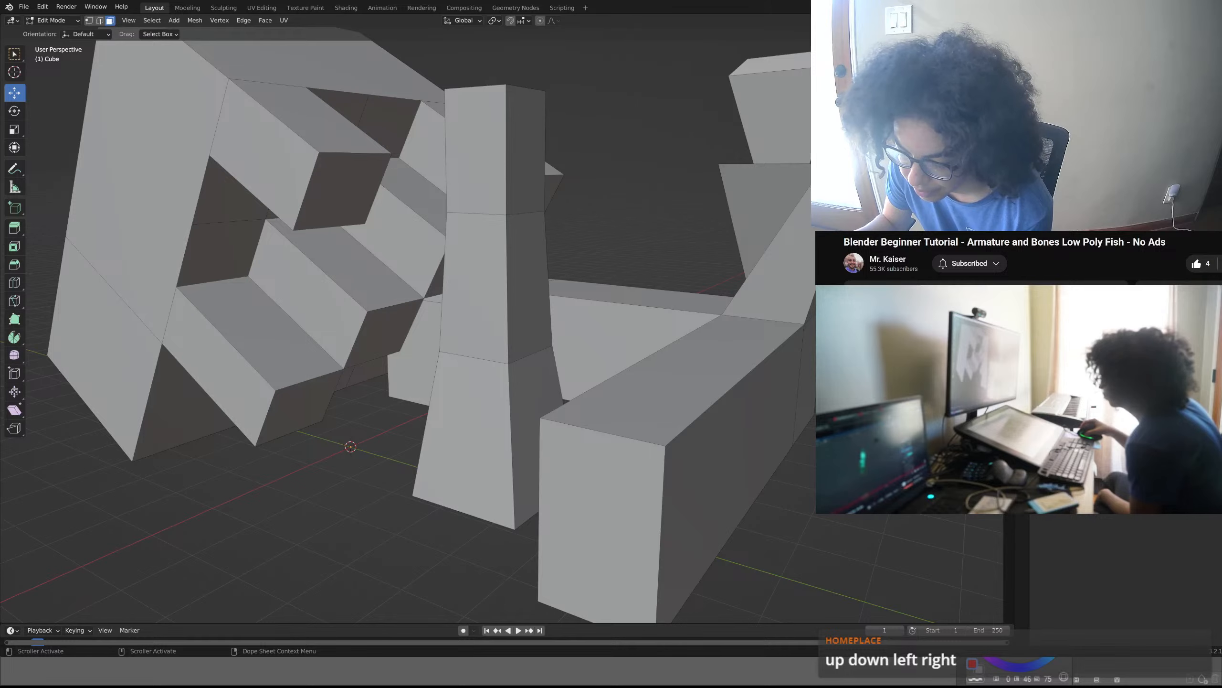
- Switch to the hami script in Final Draft and review its scenes from the bedroom to the unfinished EXT. heading and back to the opening
key("alt+Tab")
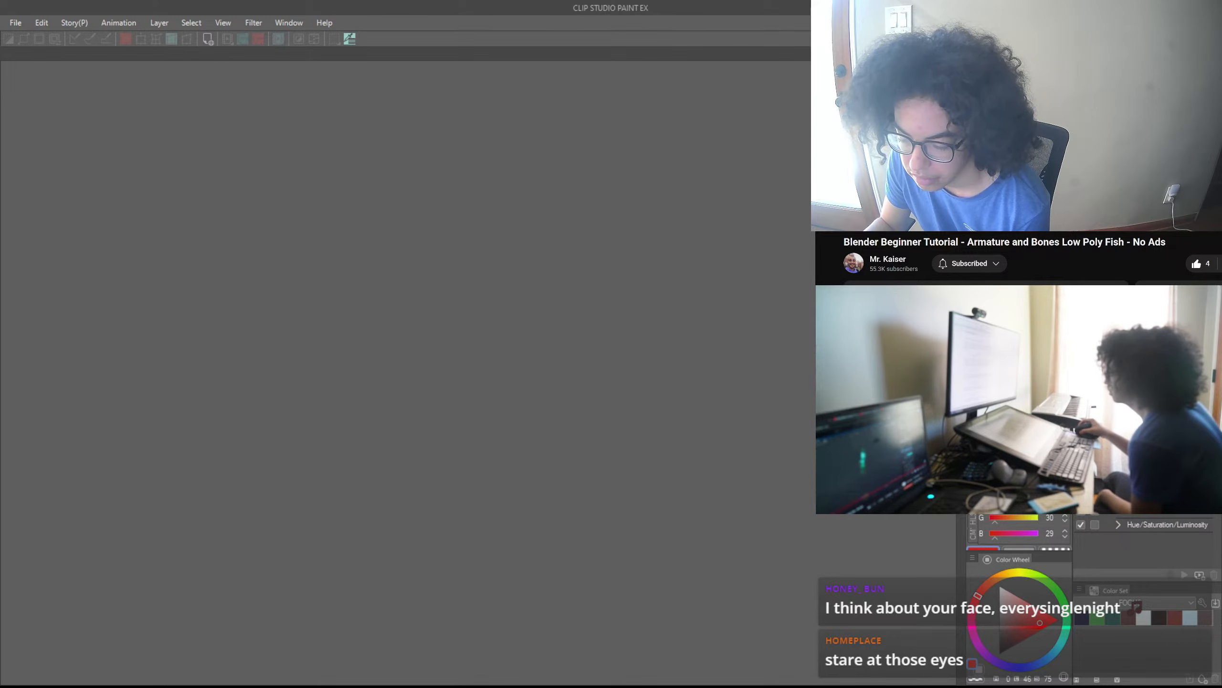
key("alt+Tab")
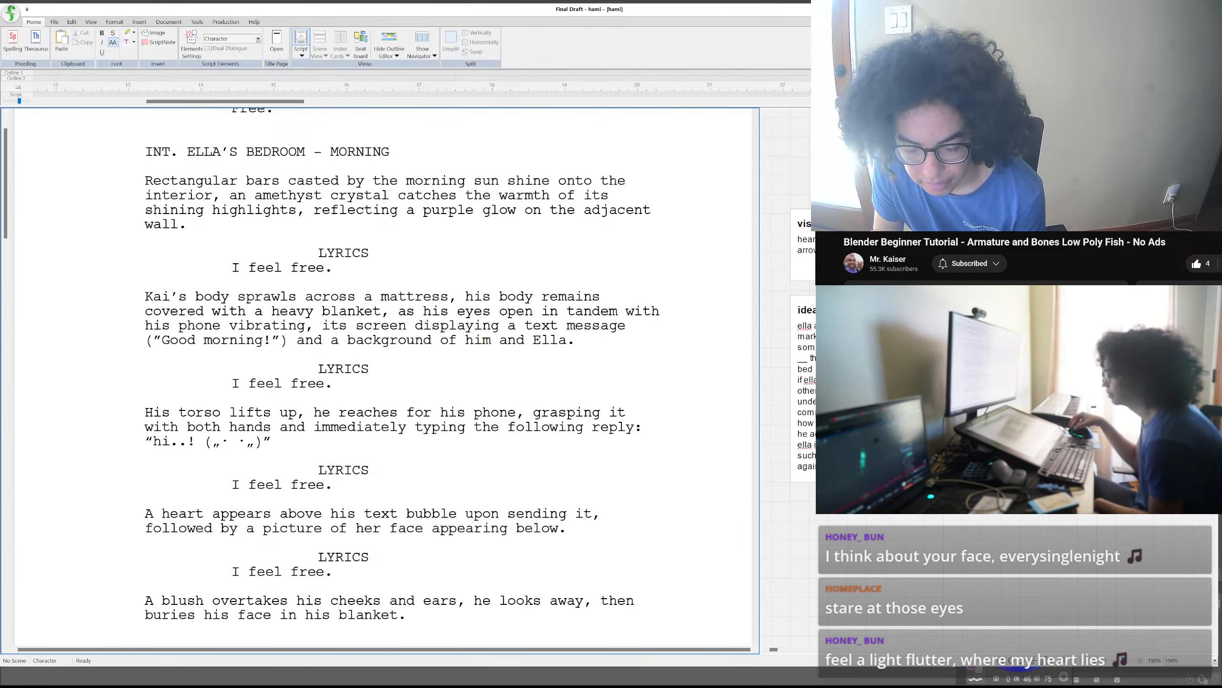
scroll(317, 470, "down", 3)
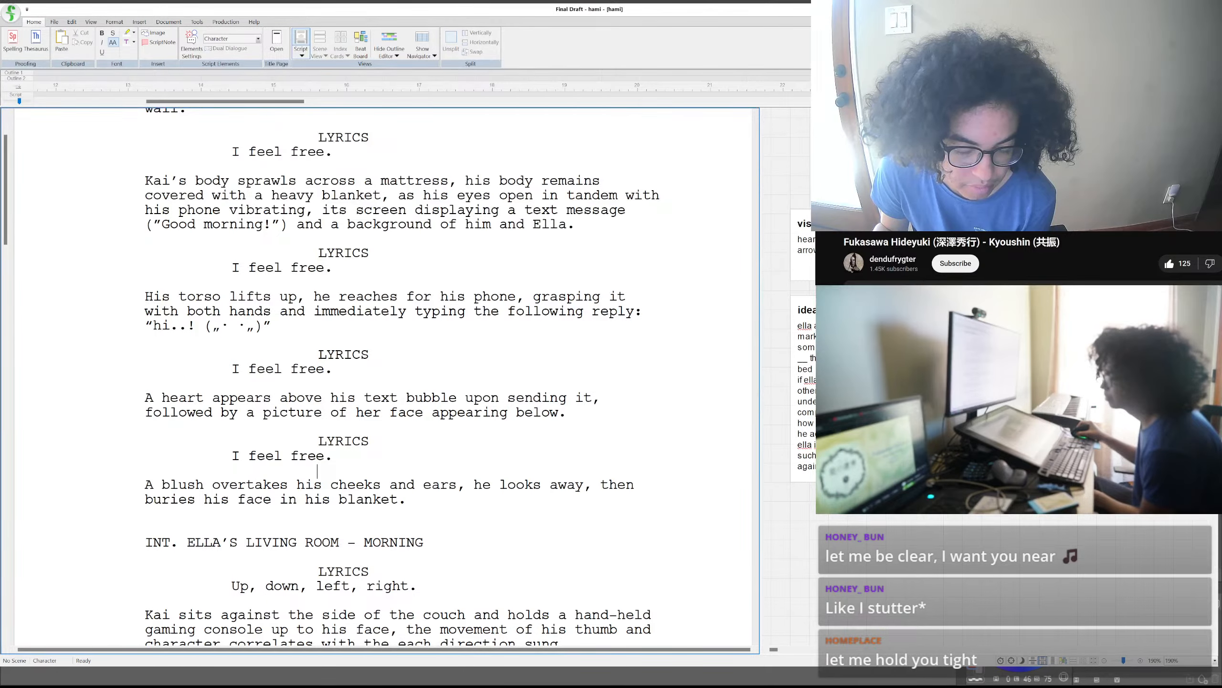
scroll(317, 470, "down", 5)
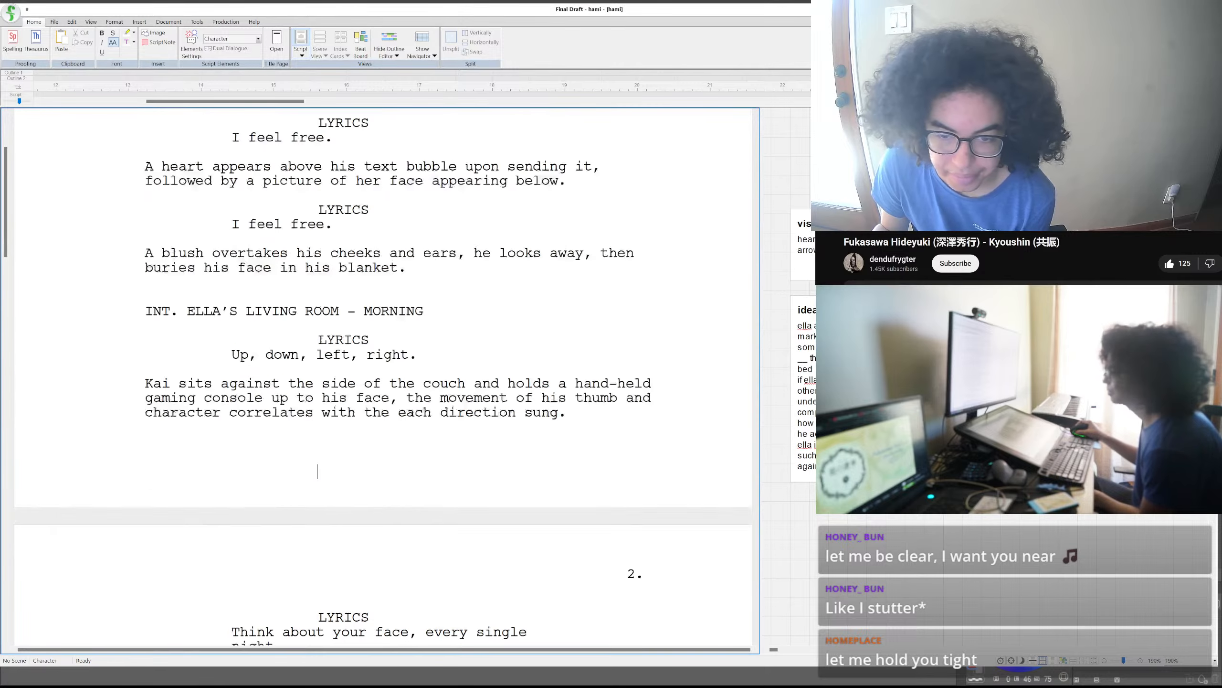
scroll(317, 470, "down", 18)
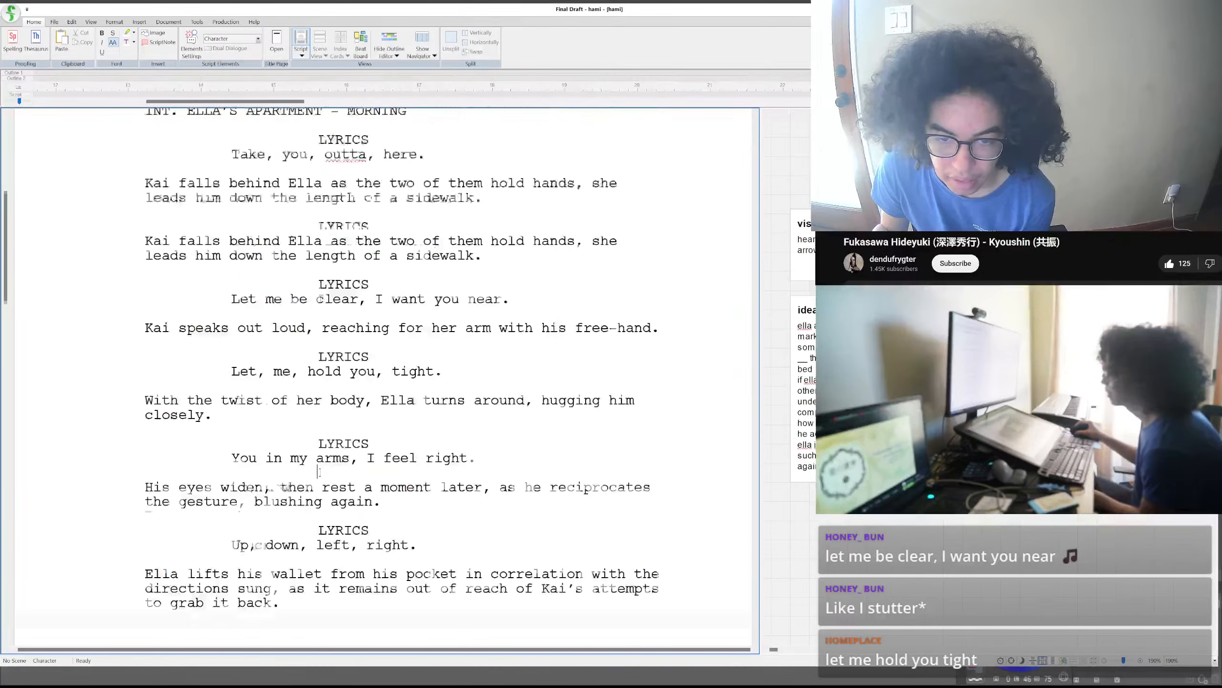
scroll(317, 471, "down", 20)
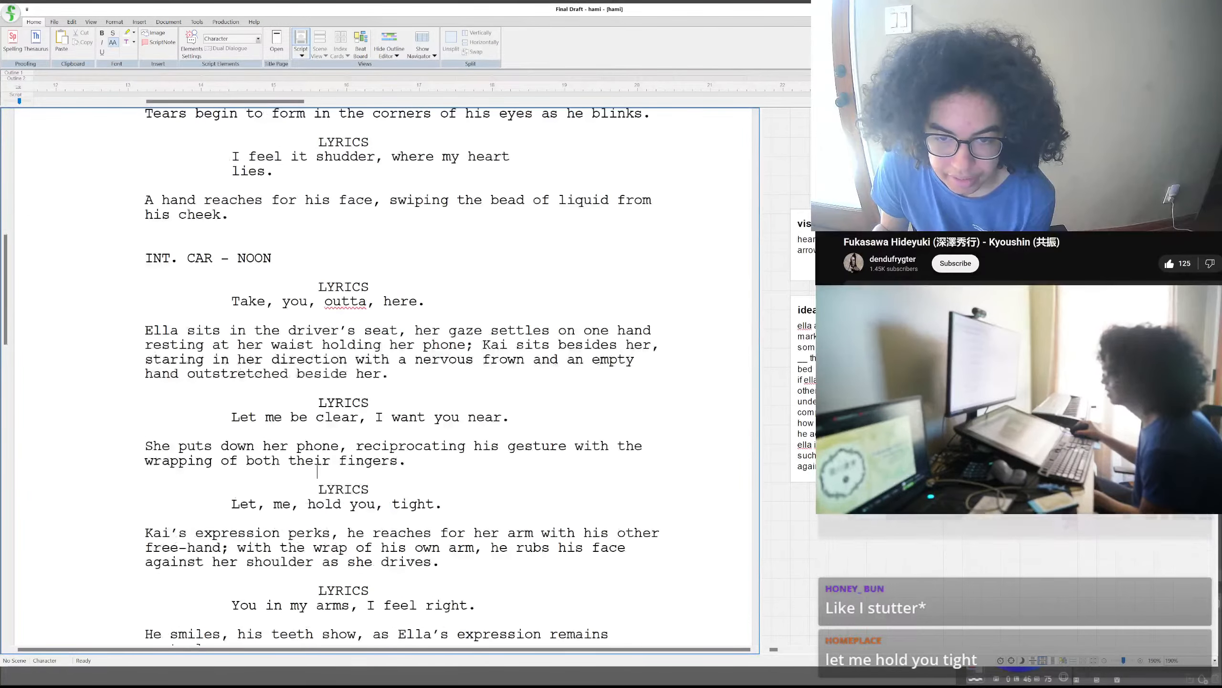
scroll(317, 470, "down", 5)
scroll(383, 376, "up", 1)
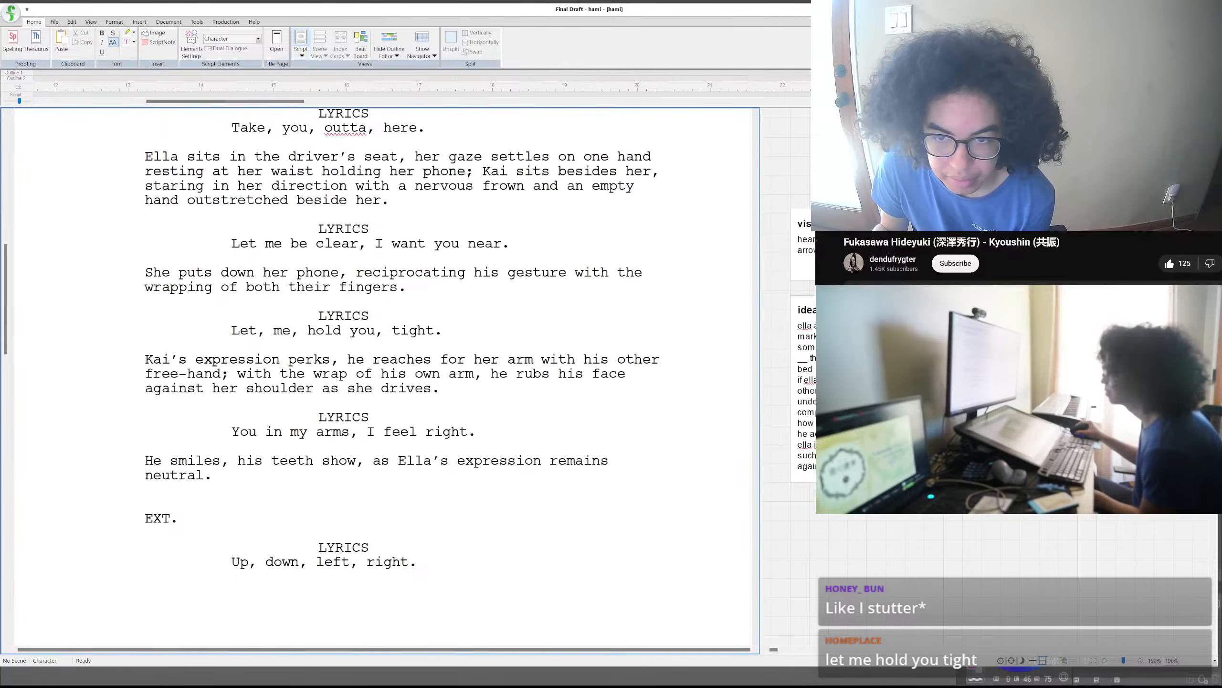
scroll(317, 471, "up", 1)
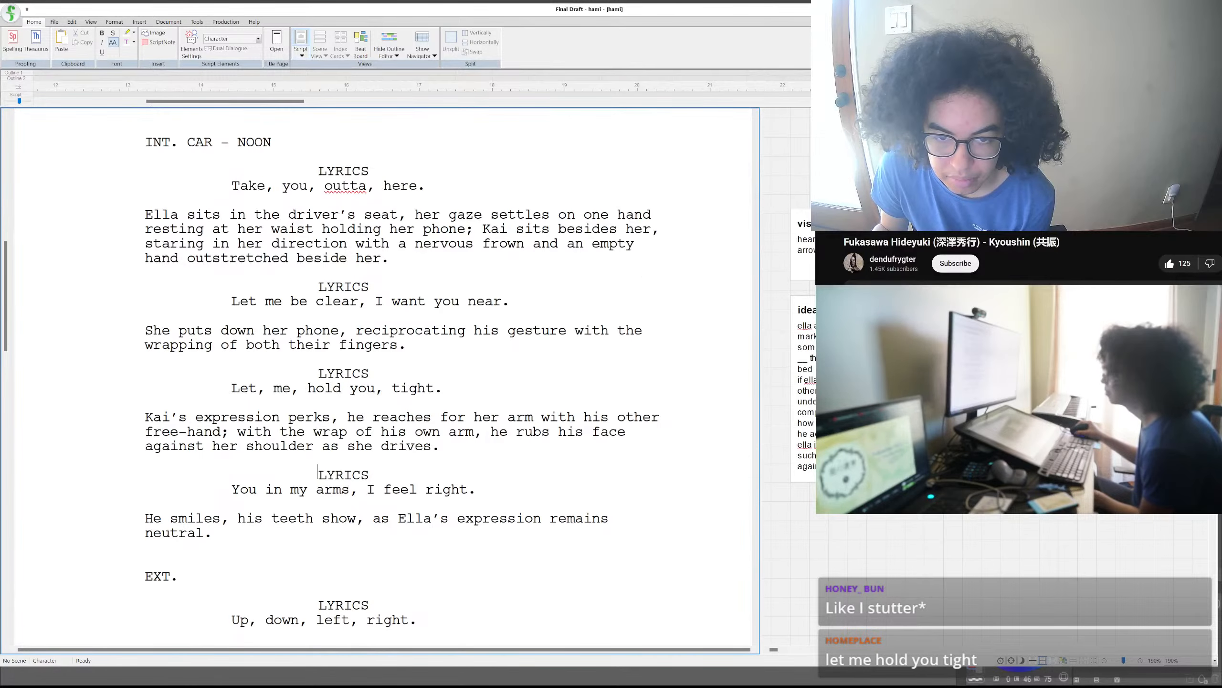
scroll(317, 471, "up", 1)
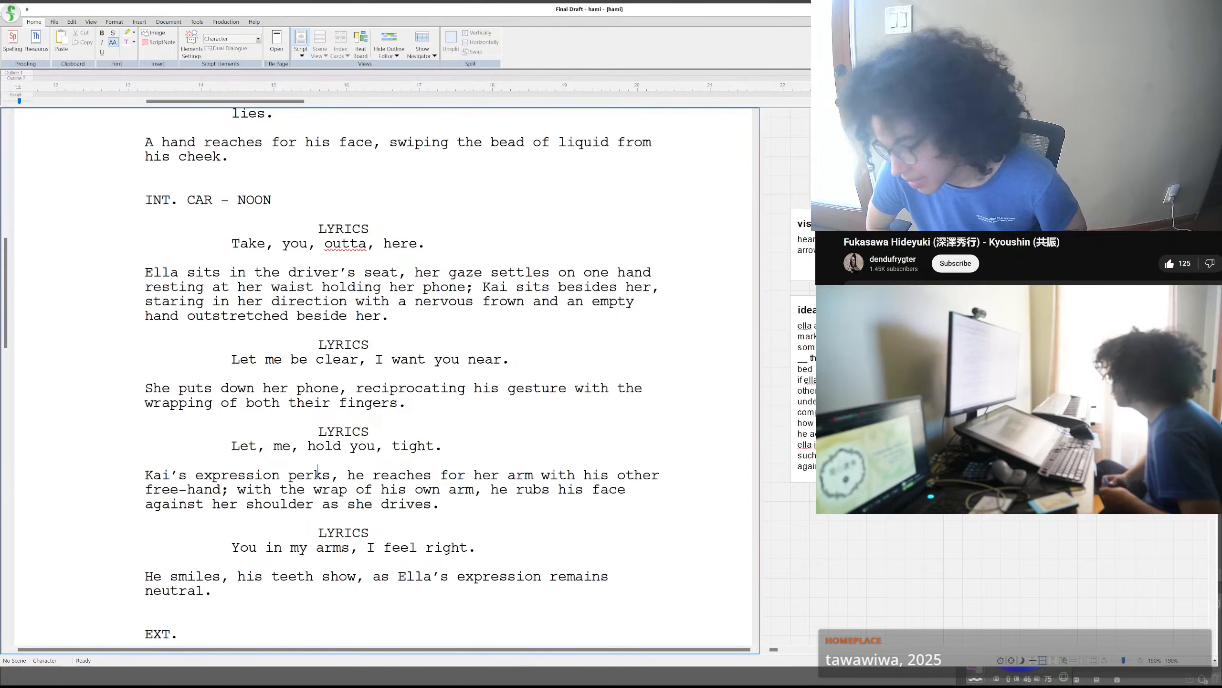
scroll(317, 470, "up", 10)
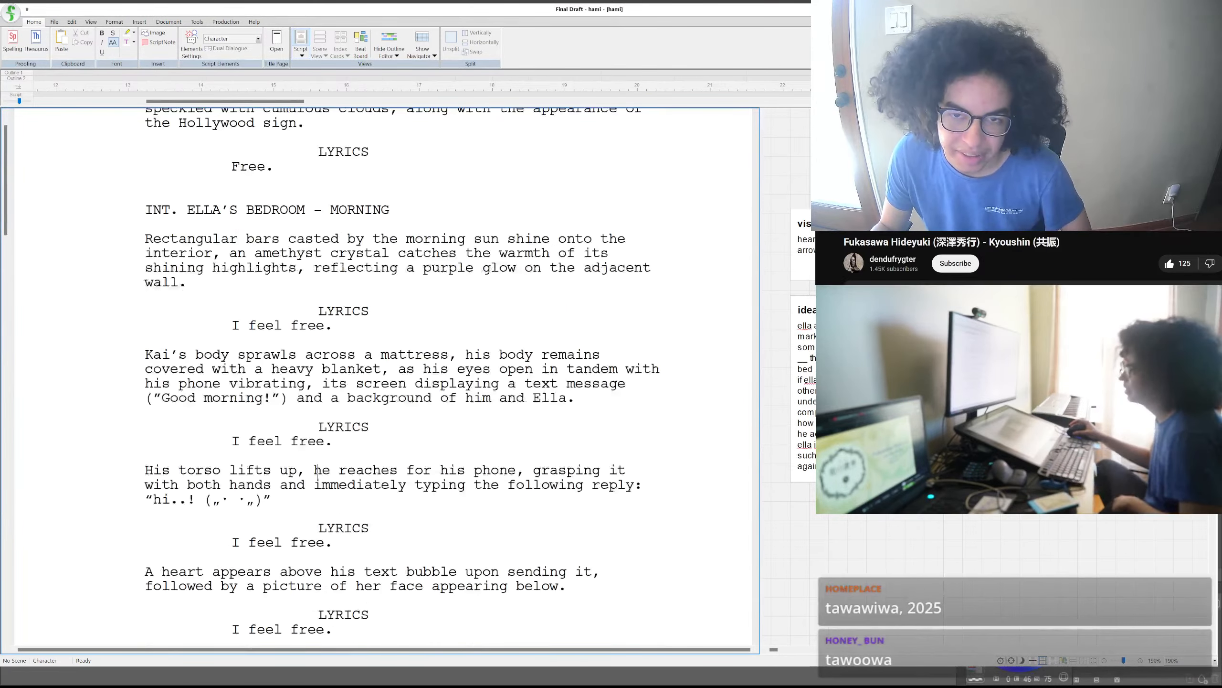
scroll(317, 470, "up", 4)
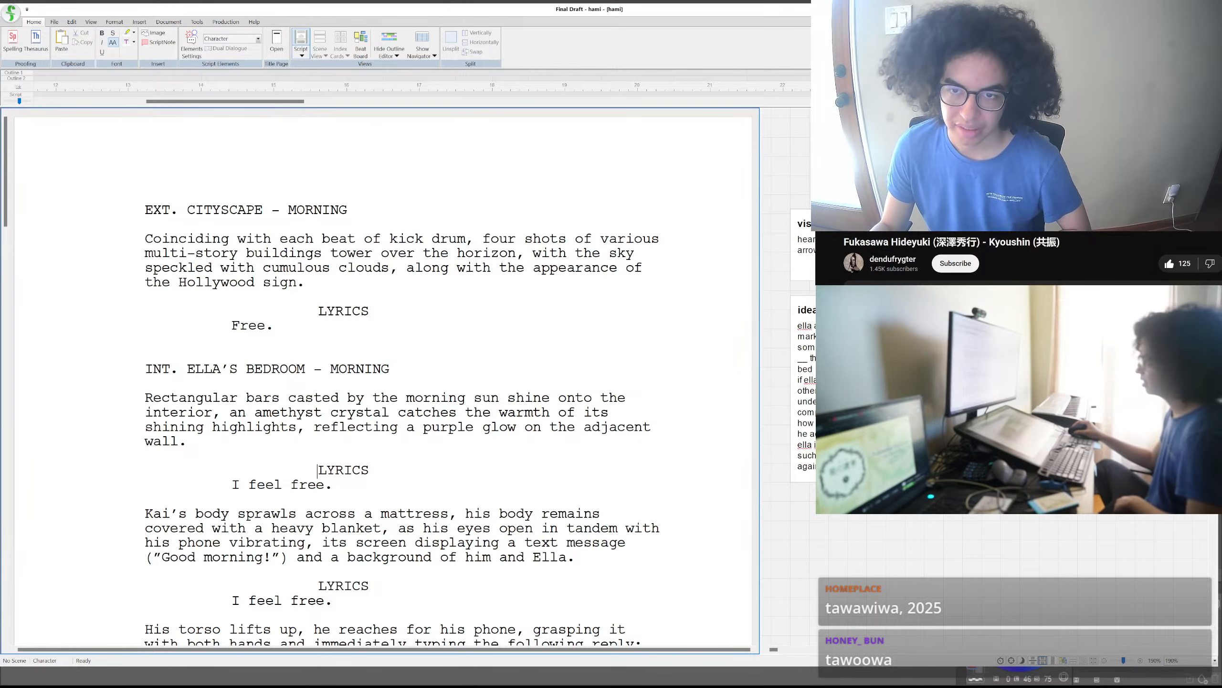
- Delete the word "shining" before "highlights" in the bedroom scene's first action paragraph
scroll(383, 376, "down", 3)
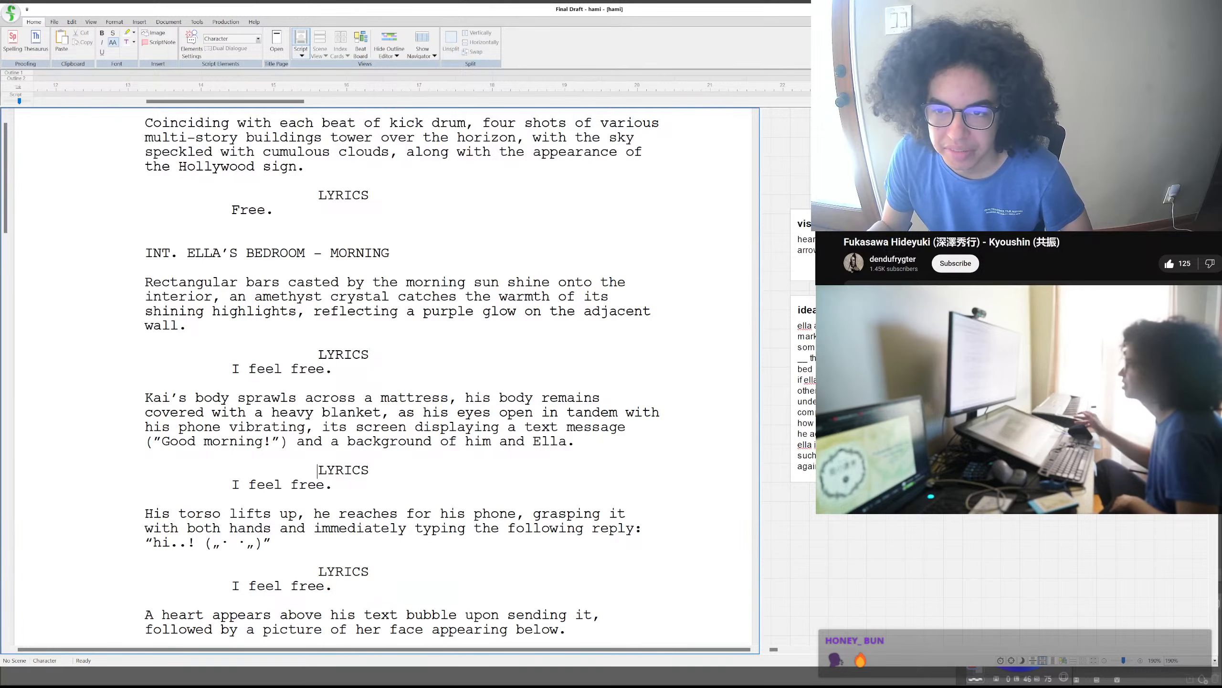
double_click(166, 312)
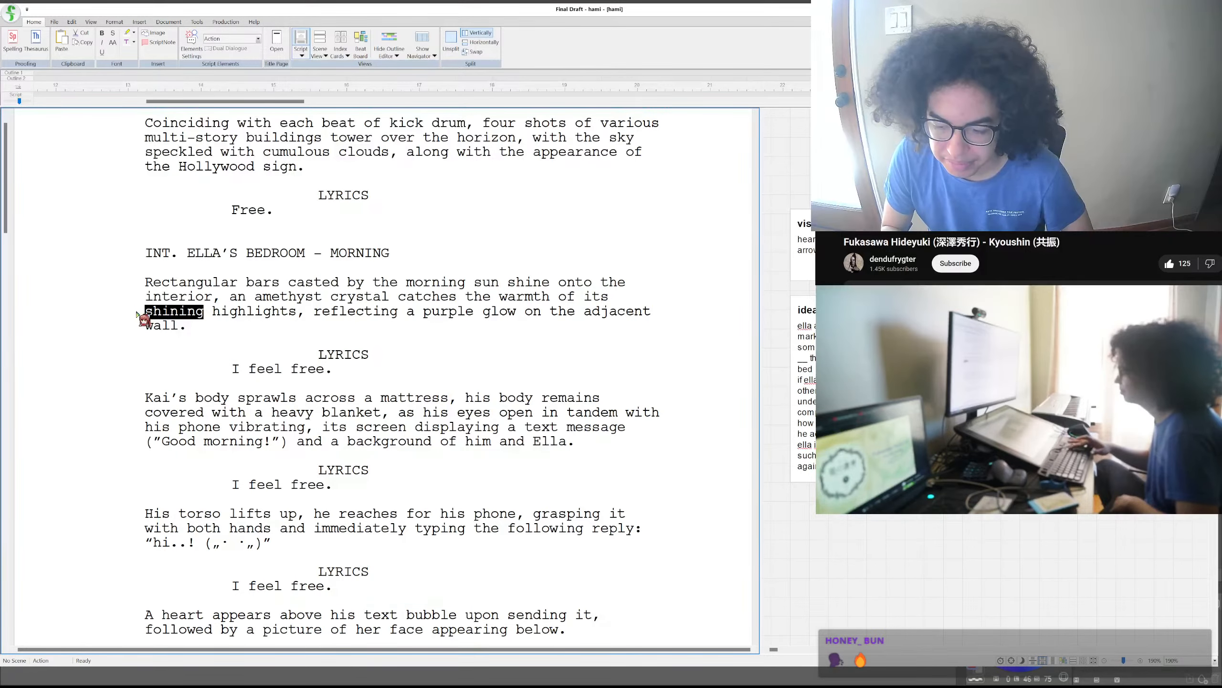
key("BackSpace")
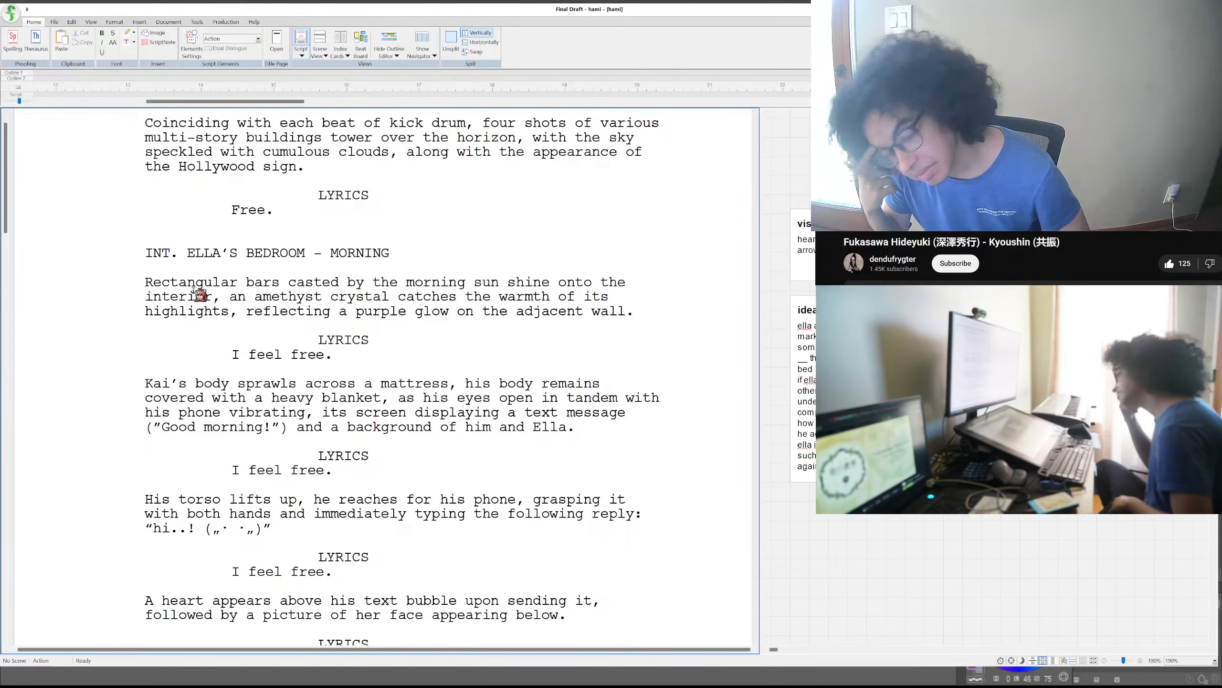
- Insert the word "glowing" in lowercase before "highlights" in the bedroom scene's first action paragraph
scroll(156, 245, "down", 4)
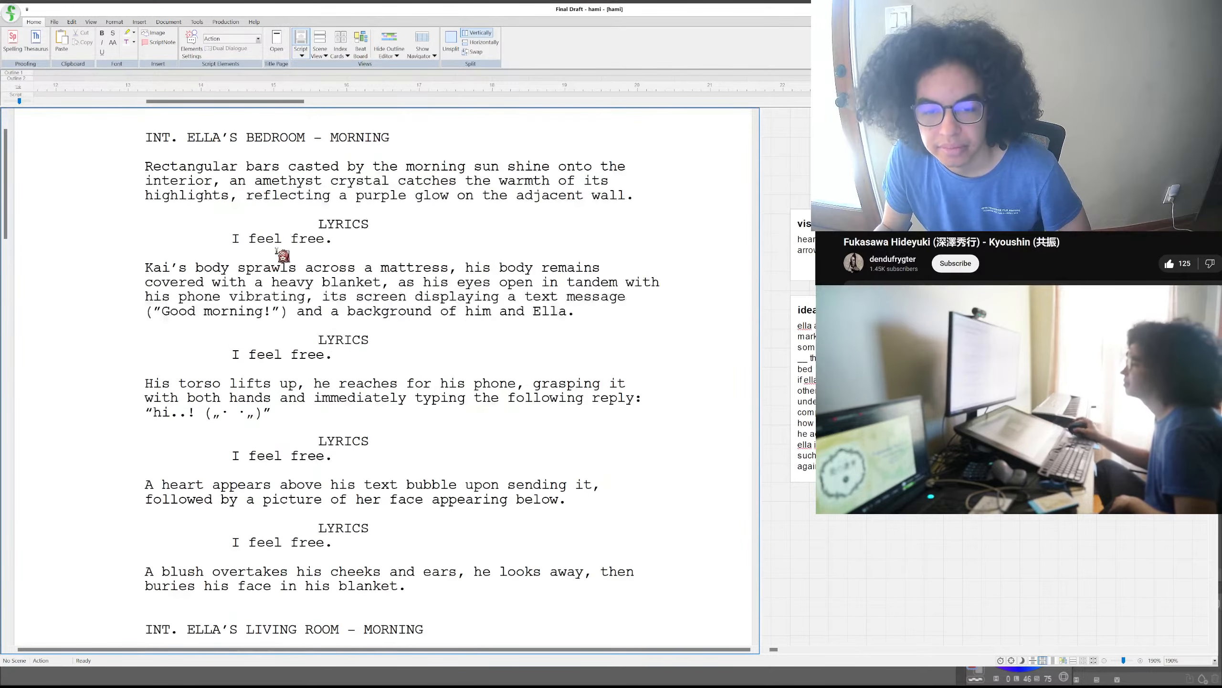
scroll(284, 248, "down", 10)
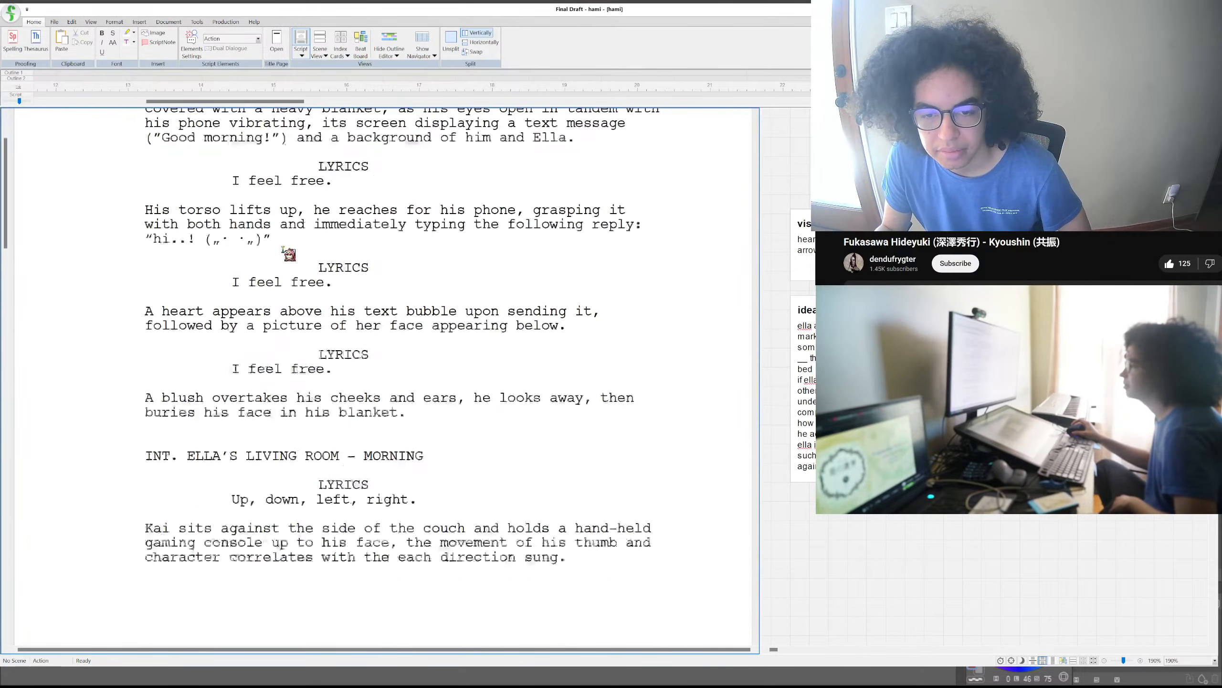
scroll(283, 249, "down", 4)
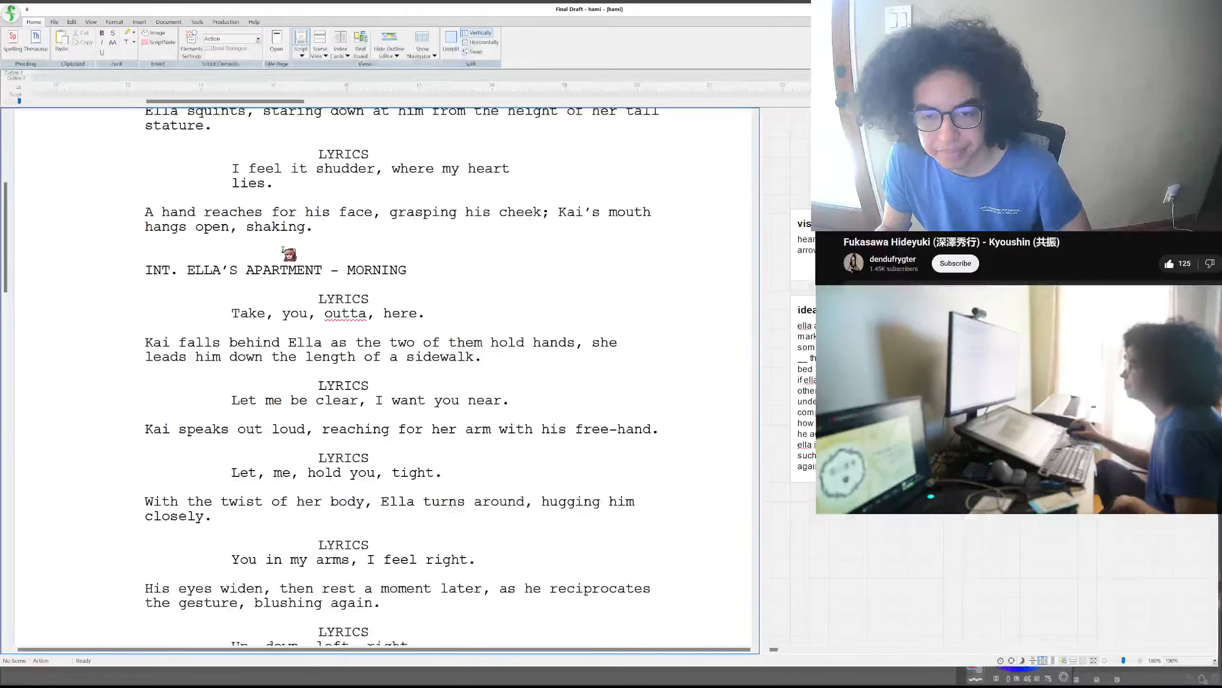
scroll(283, 248, "down", 1)
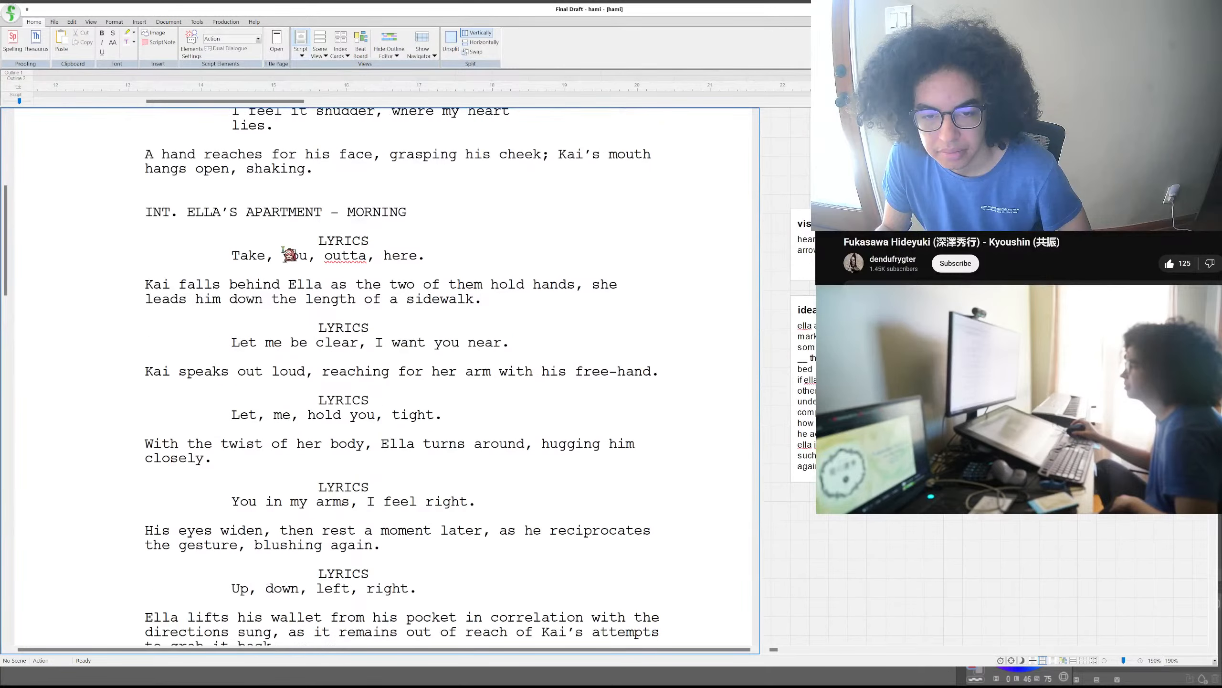
scroll(289, 253, "down", 13)
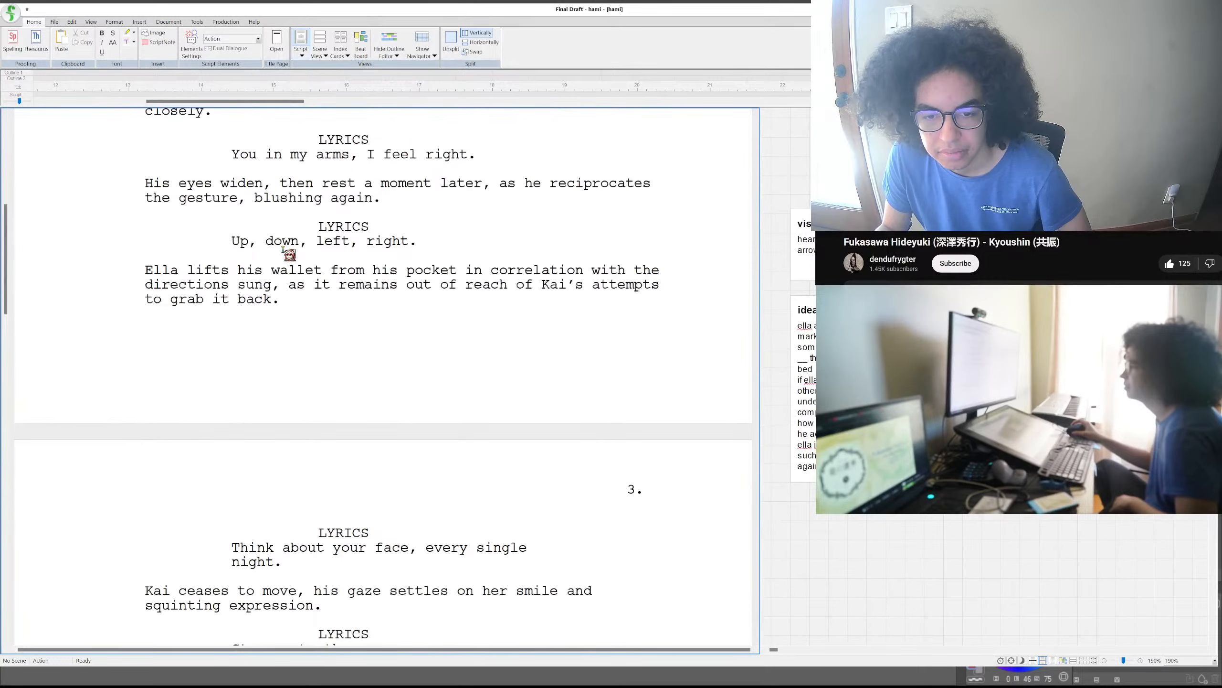
scroll(289, 254, "down", 3)
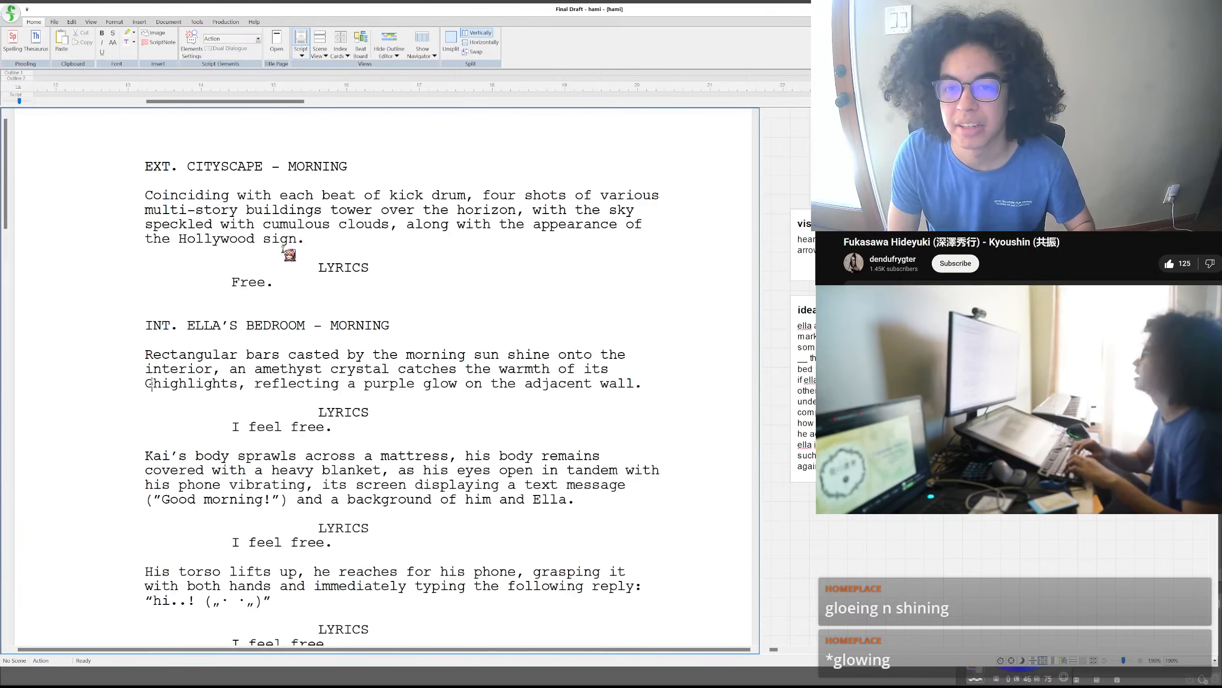
type("GLO")
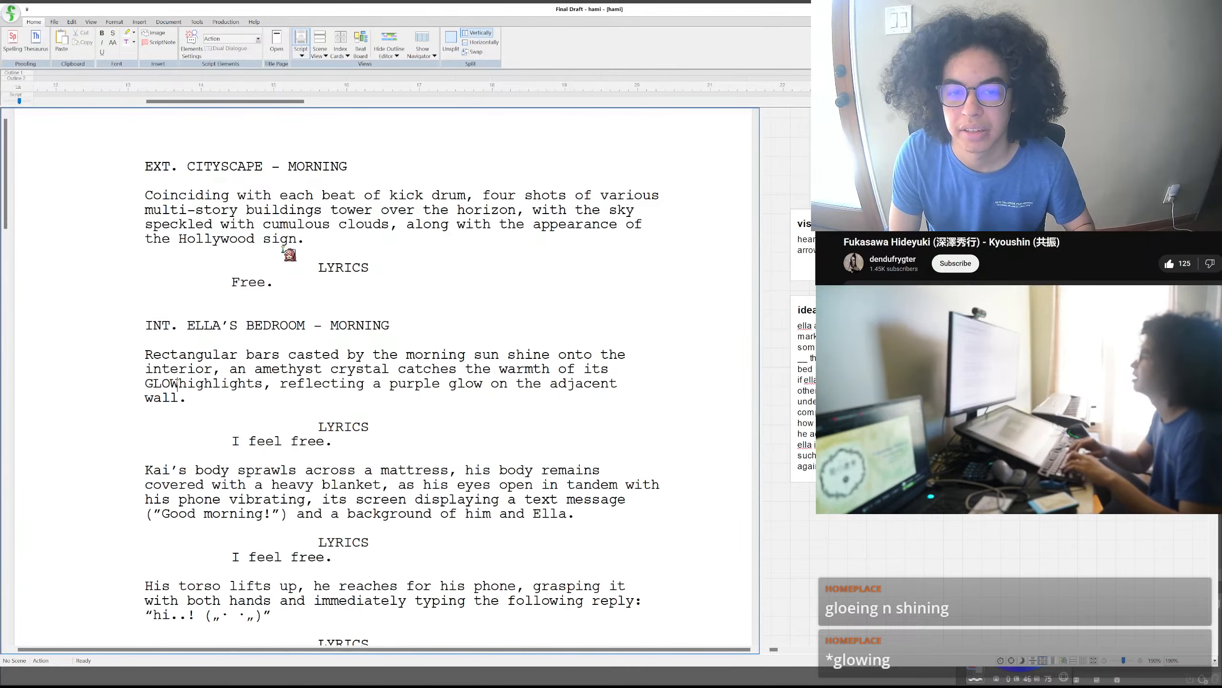
key("BackSpace")
key("BackSpace")
key("BackSpace")
type("glowing")
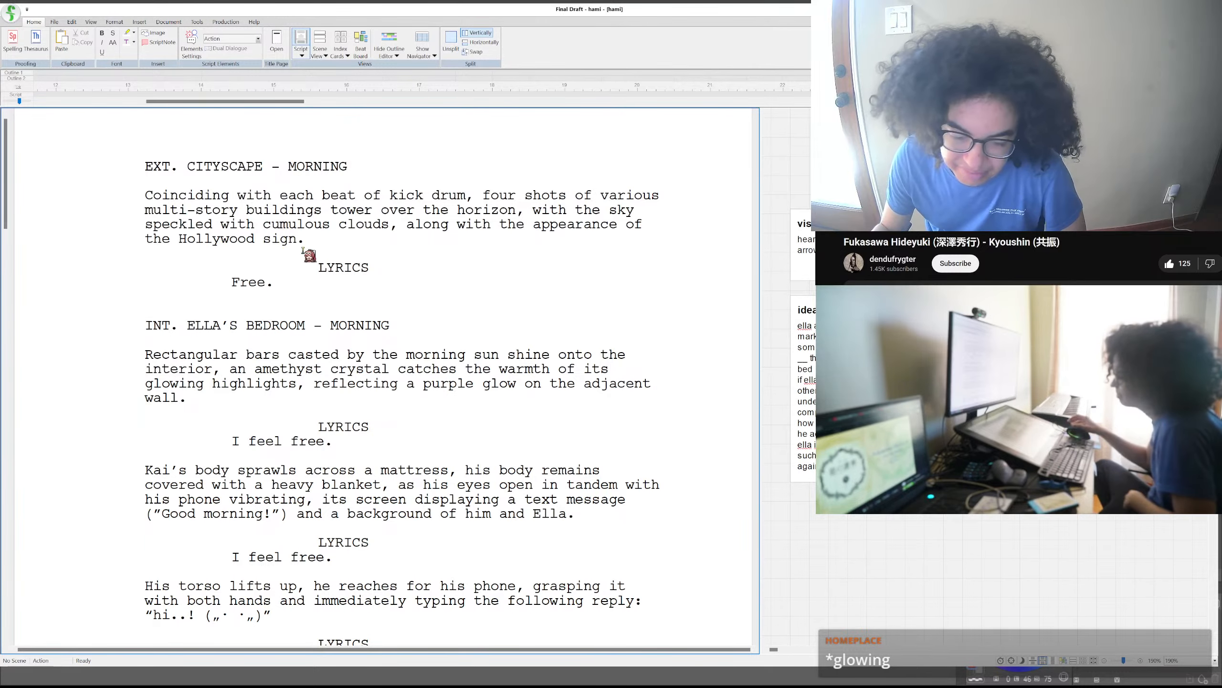
- Reread the script from the bedroom scene through the car scene and the remaining lyrics that have no action written
scroll(323, 263, "down", 5)
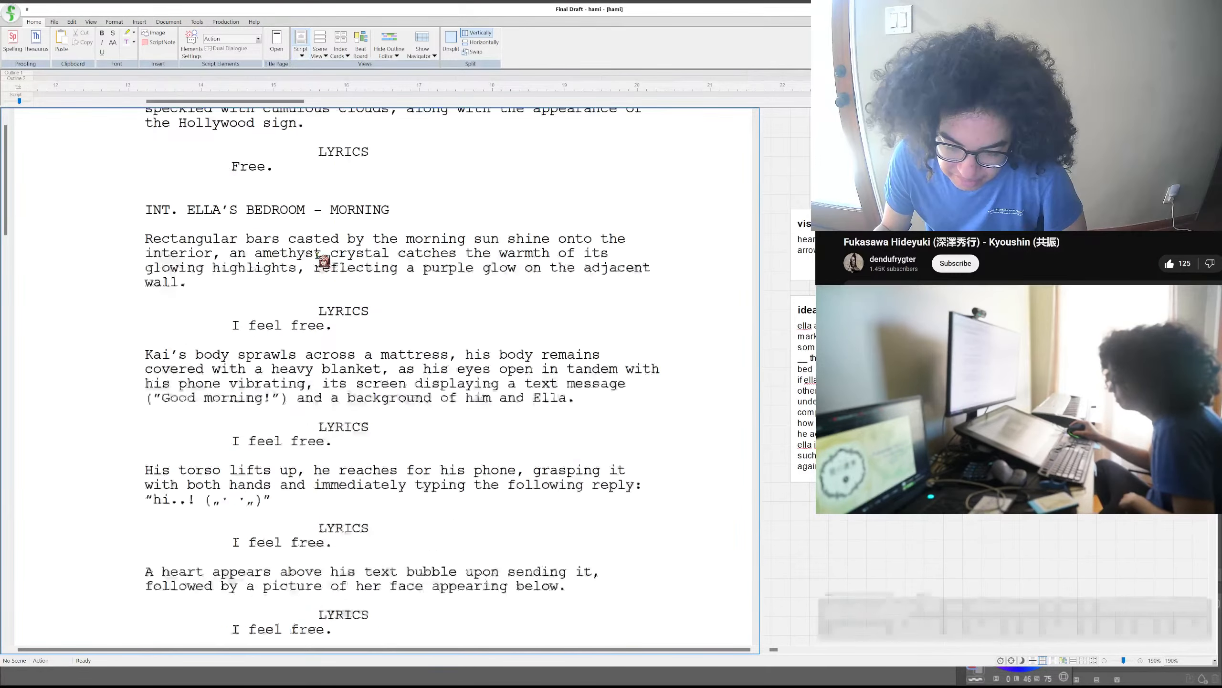
scroll(318, 252, "down", 7)
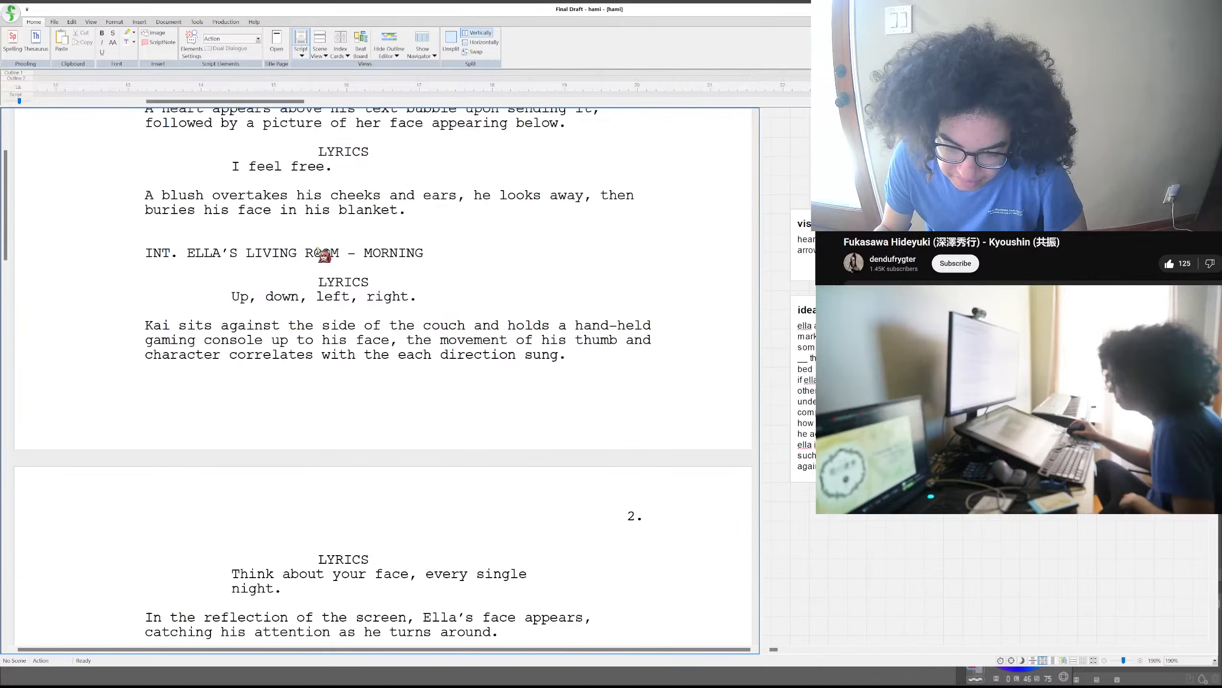
scroll(317, 250, "down", 12)
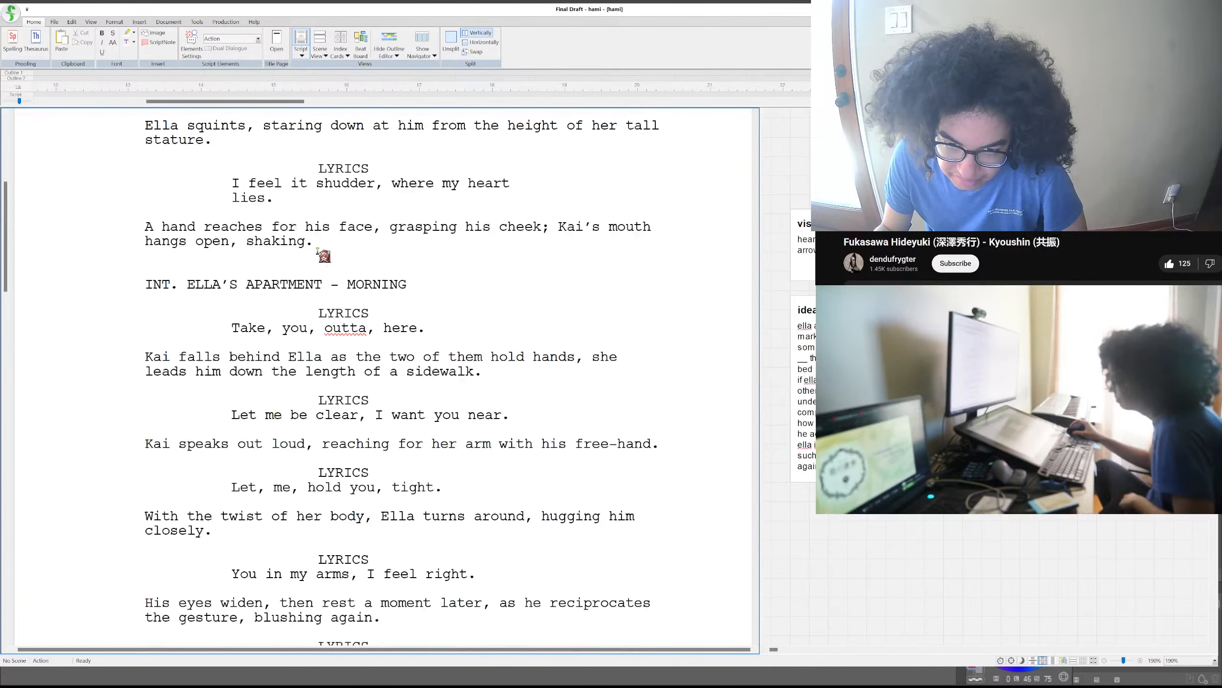
scroll(318, 250, "down", 15)
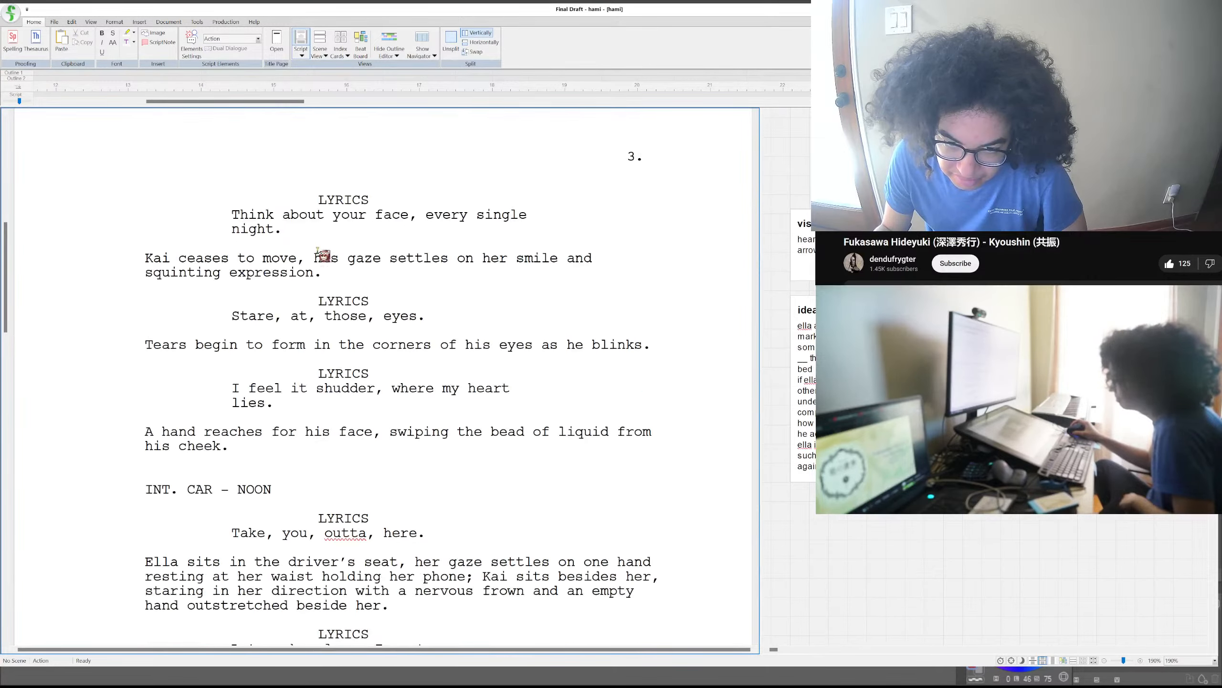
scroll(318, 250, "down", 4)
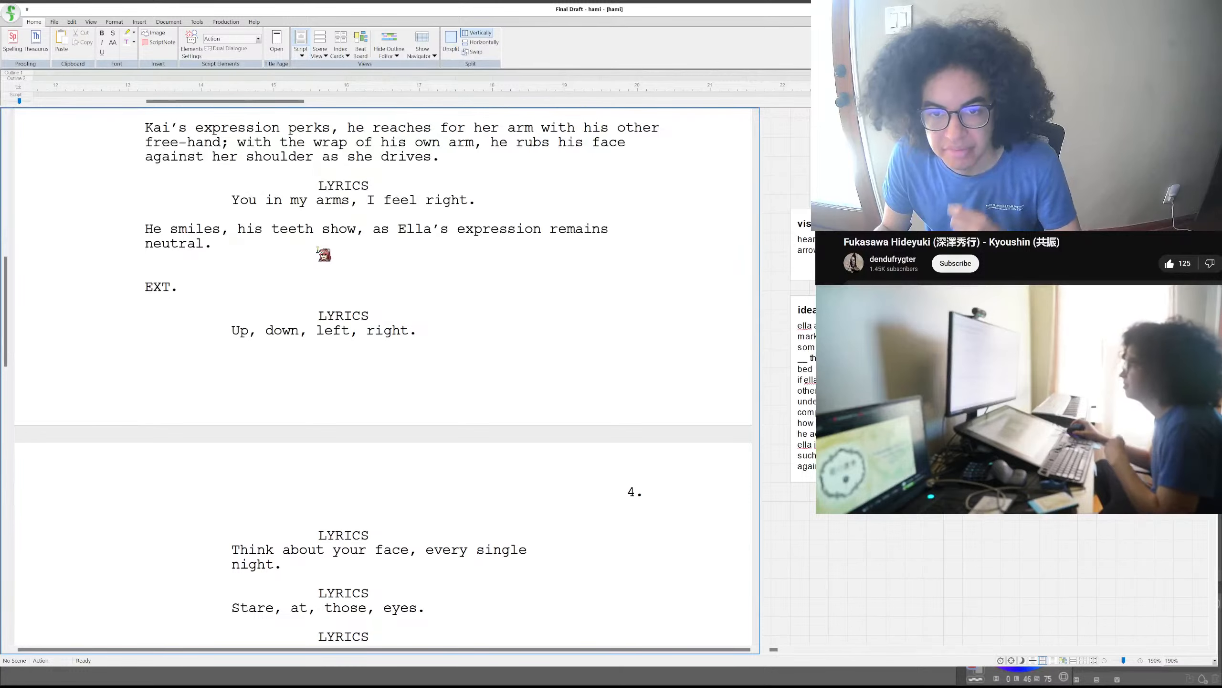
scroll(318, 250, "up", 6)
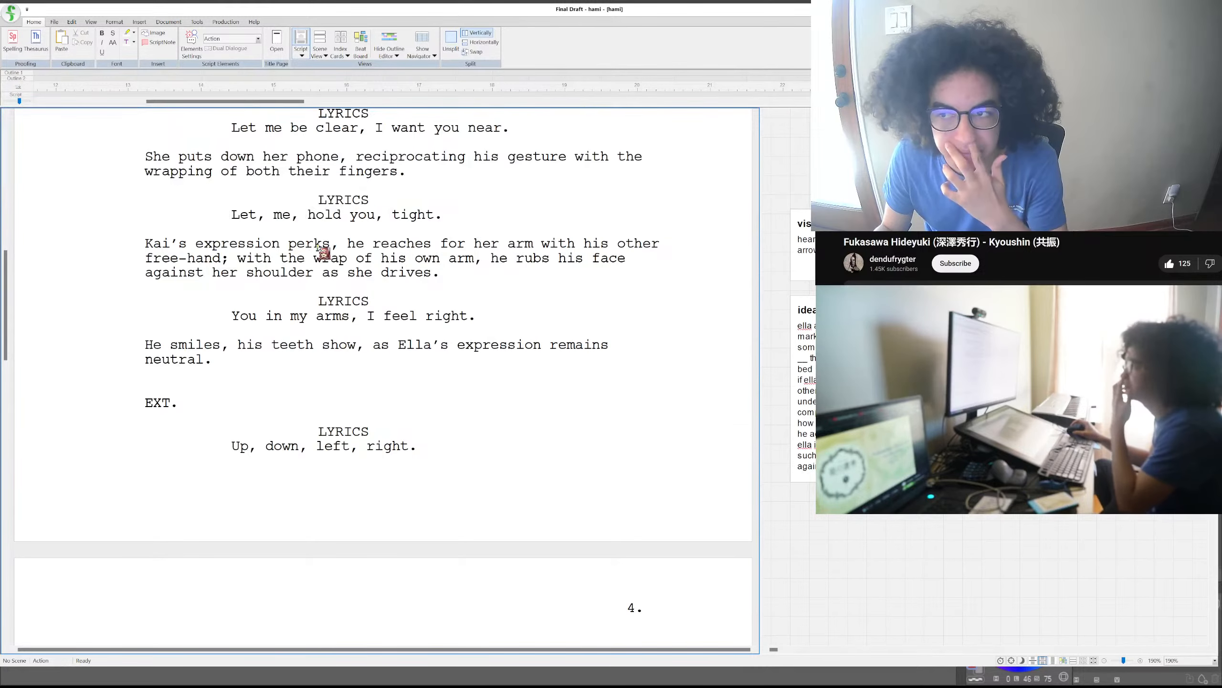
scroll(321, 250, "up", 2)
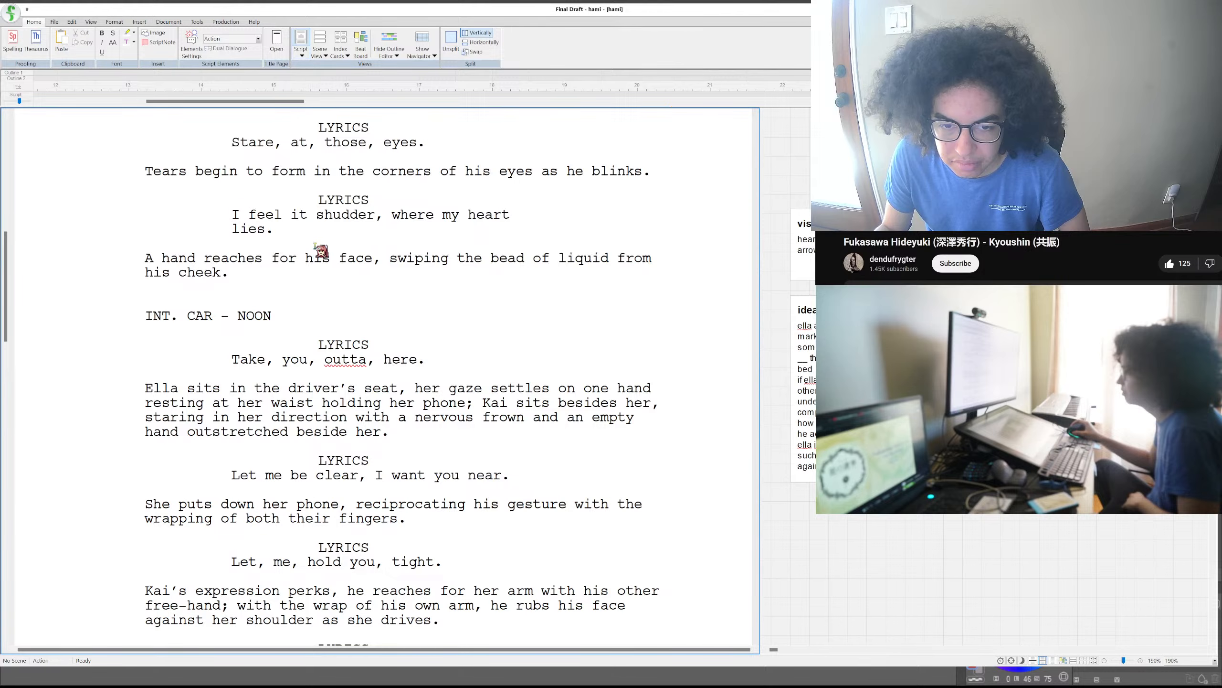
scroll(318, 247, "down", 1)
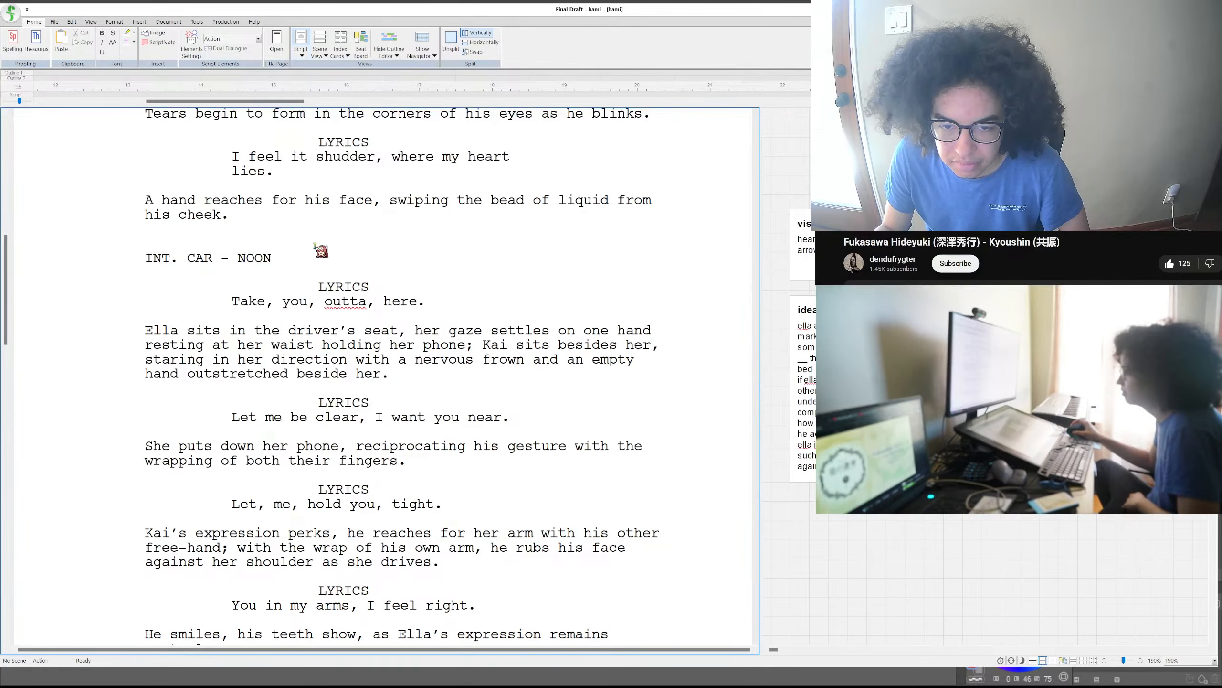
scroll(317, 247, "down", 6)
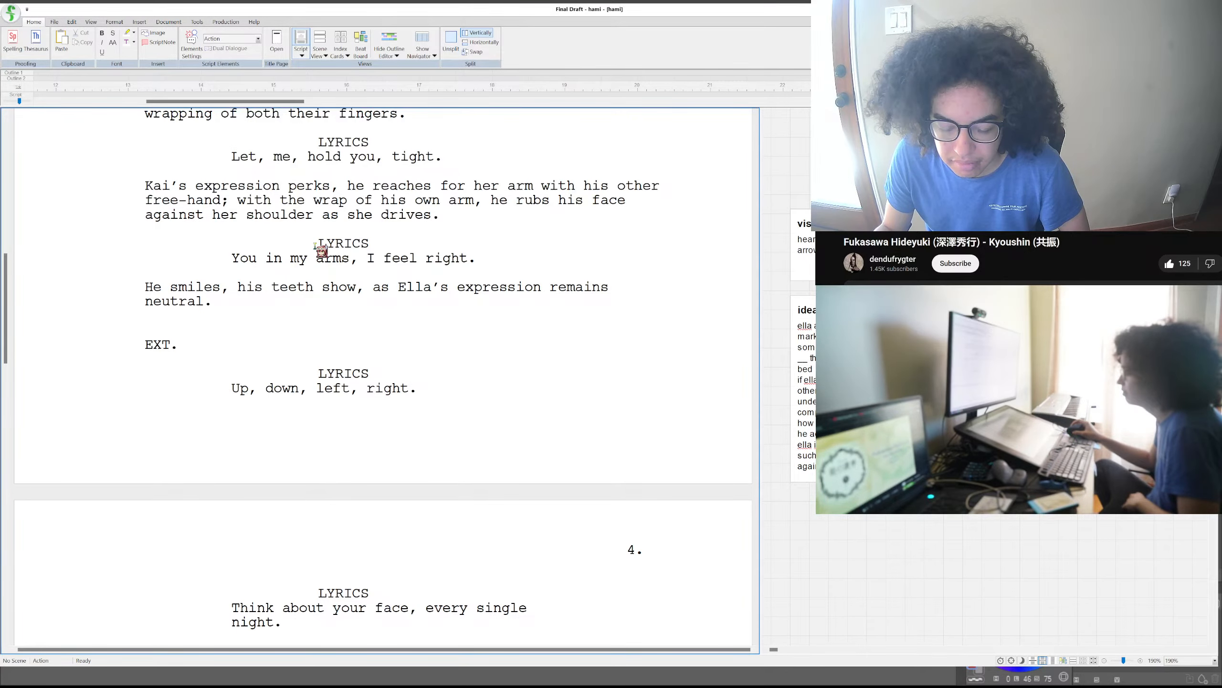
scroll(321, 250, "down", 1)
scroll(321, 250, "down", 6)
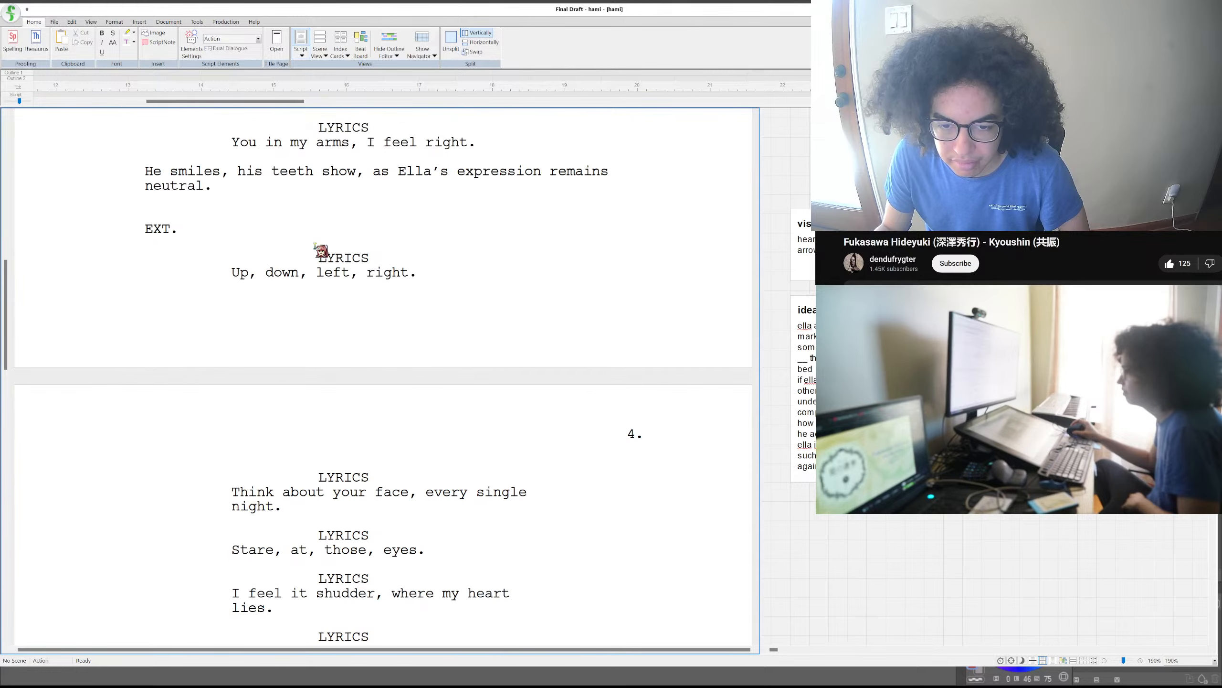
scroll(321, 251, "down", 3)
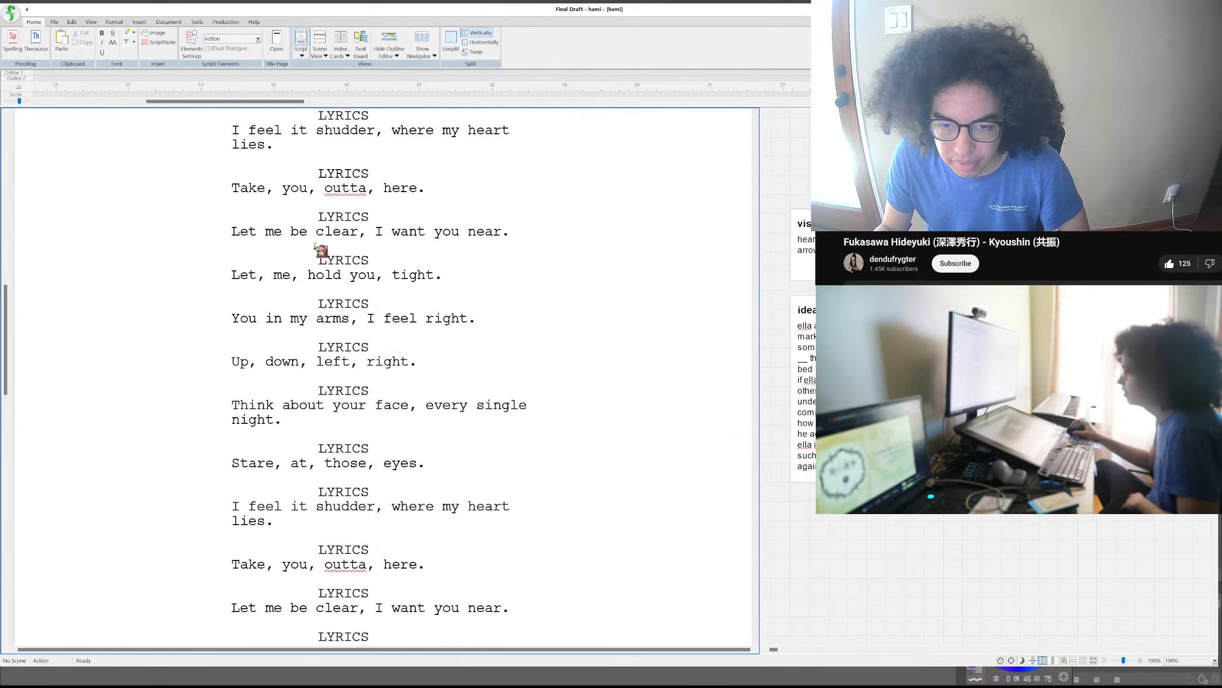
- Fill in the location of the unfinished EXT. scene heading after the car scene as SHOPPING MALL
scroll(321, 250, "up", 6)
scroll(316, 246, "up", 3)
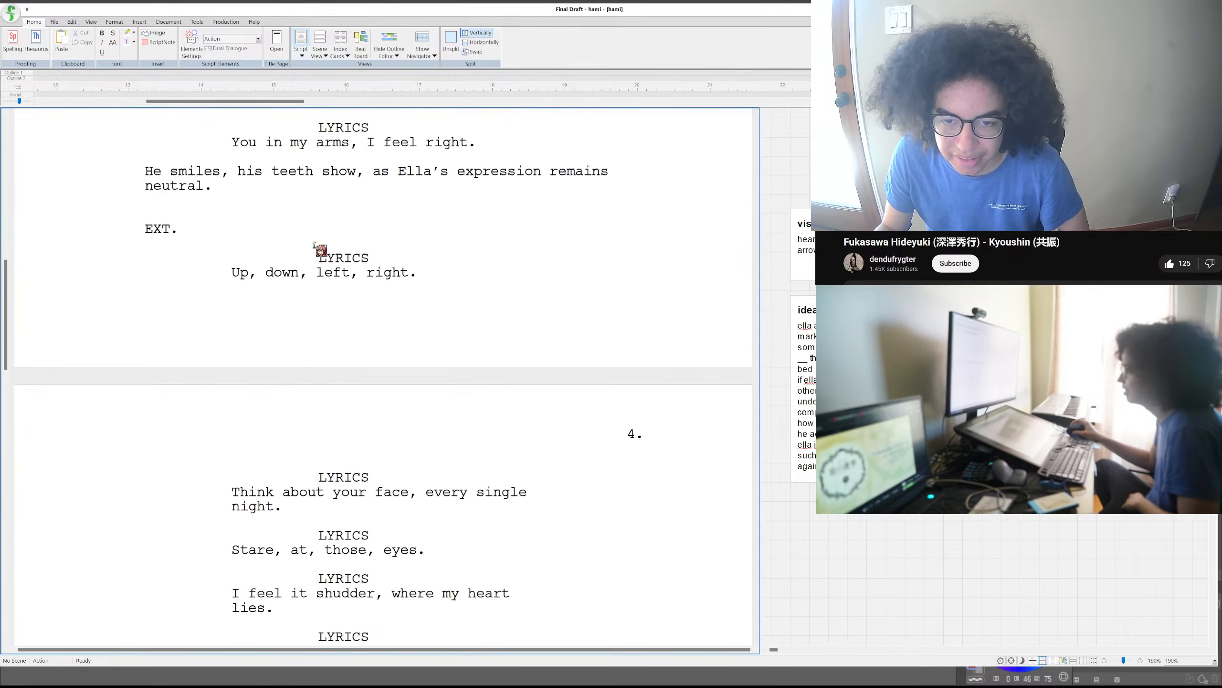
left_click(188, 288)
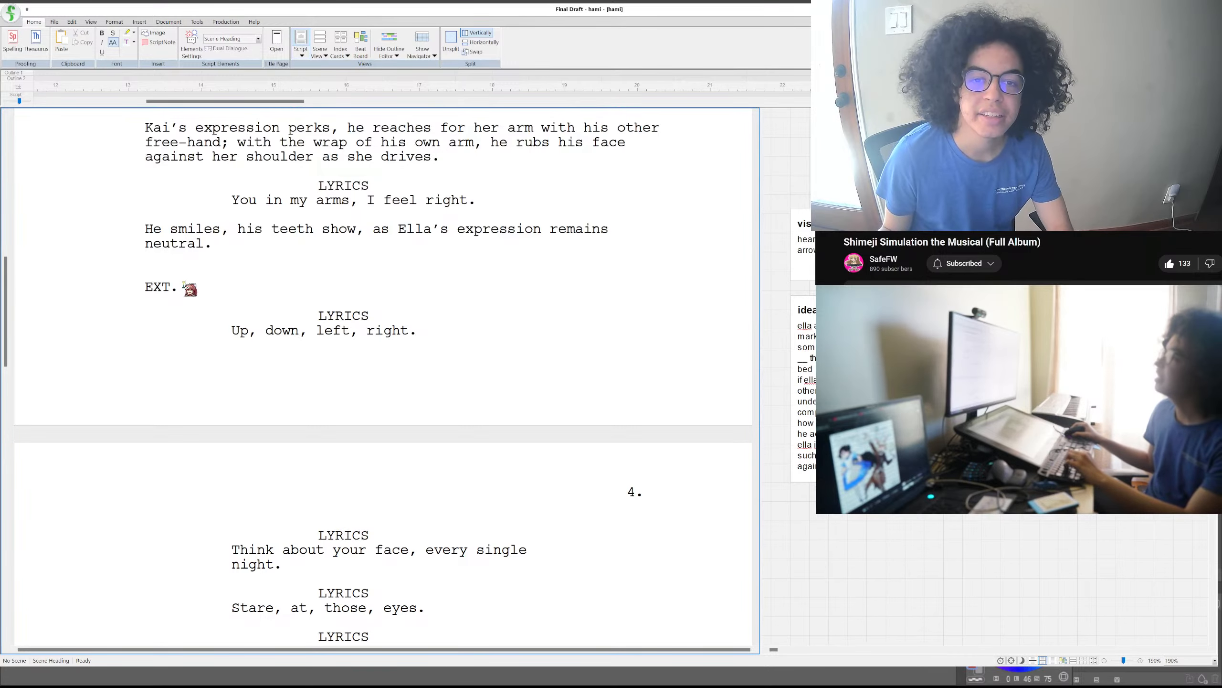
scroll(185, 284, "up", 3)
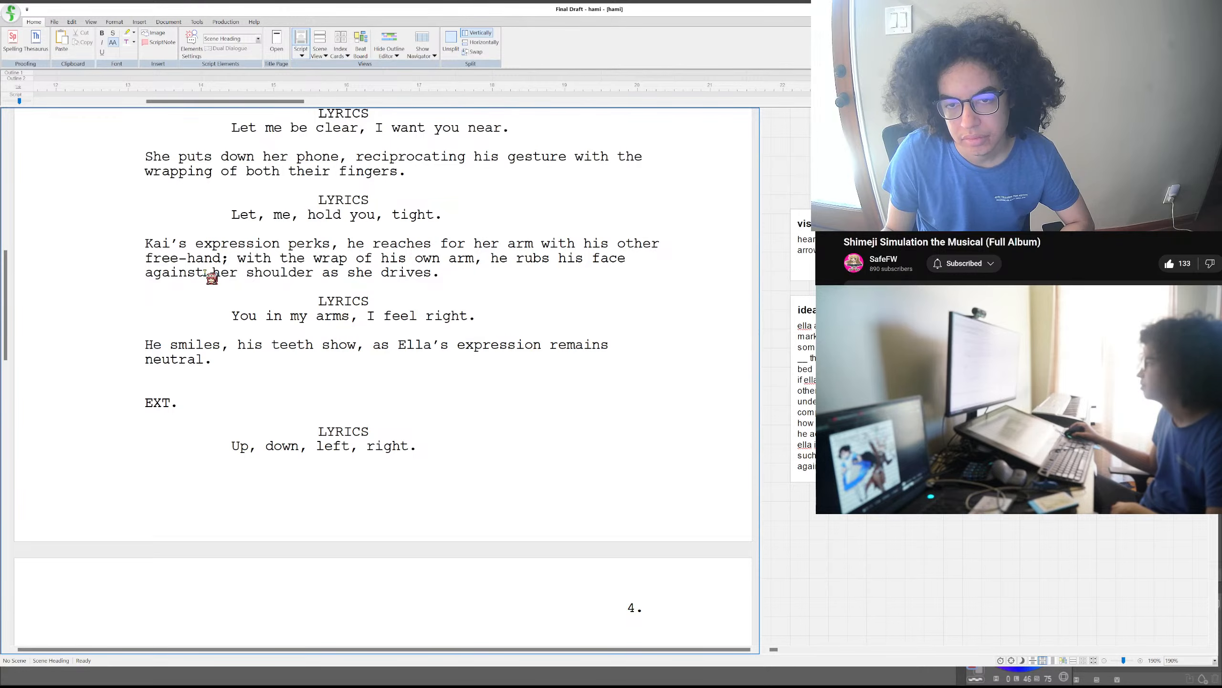
scroll(206, 273, "up", 3)
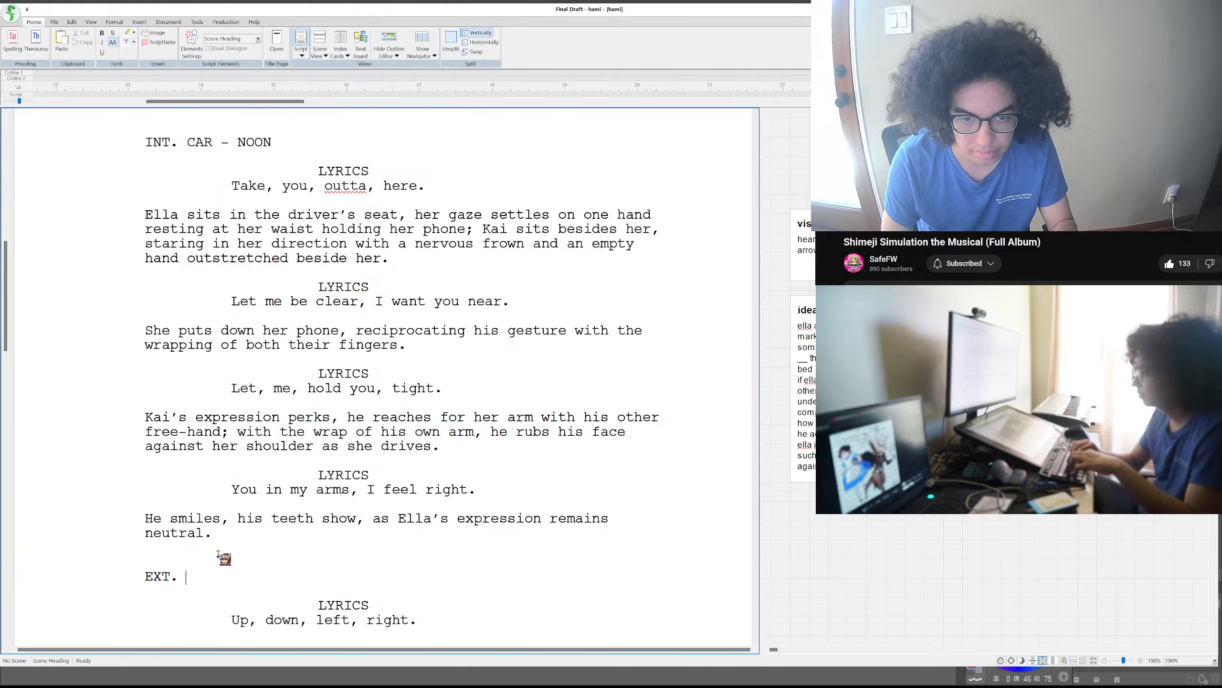
type("SHOPPIN")
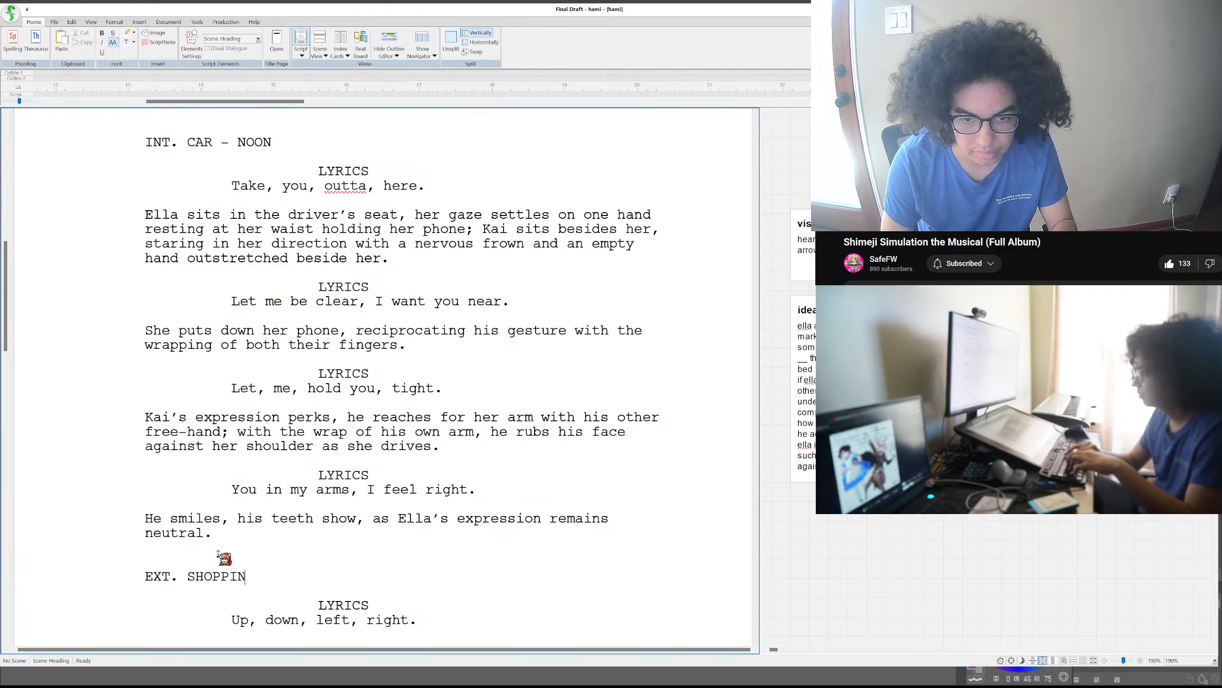
type("G MALL")
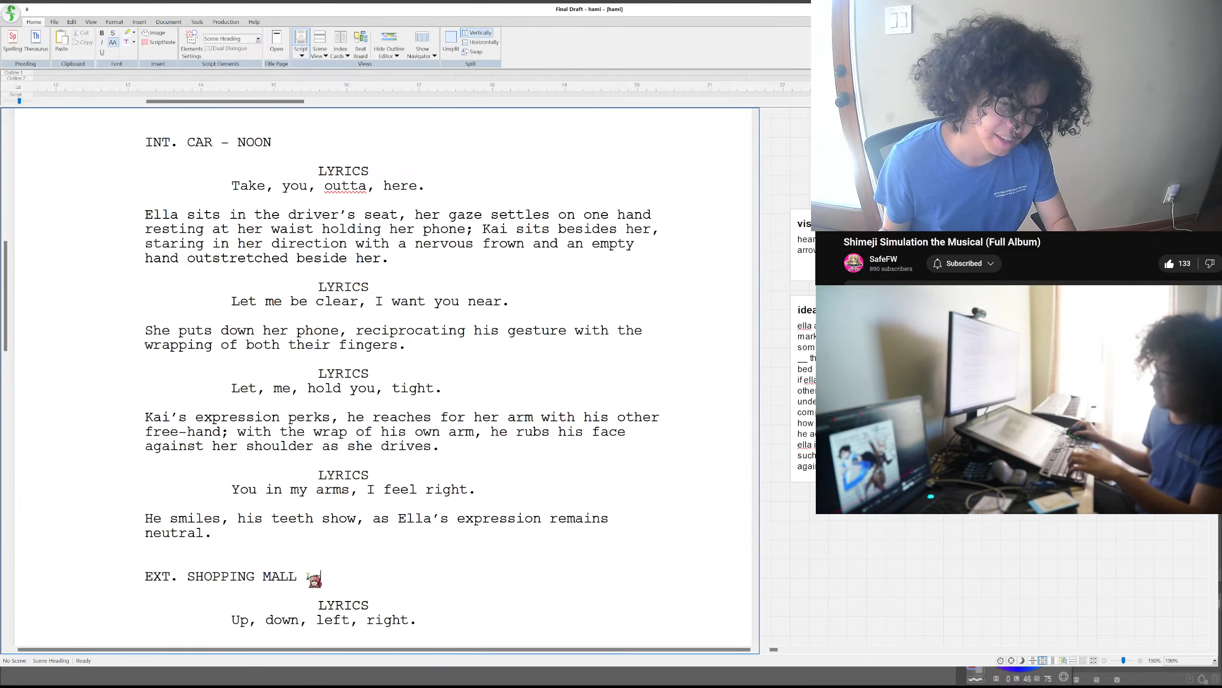
- Complete the shopping mall scene heading with a dash and the time of day NOON
left_click_drag(380, 572, 736, 561)
key("BackSpace")
key("BackSpace")
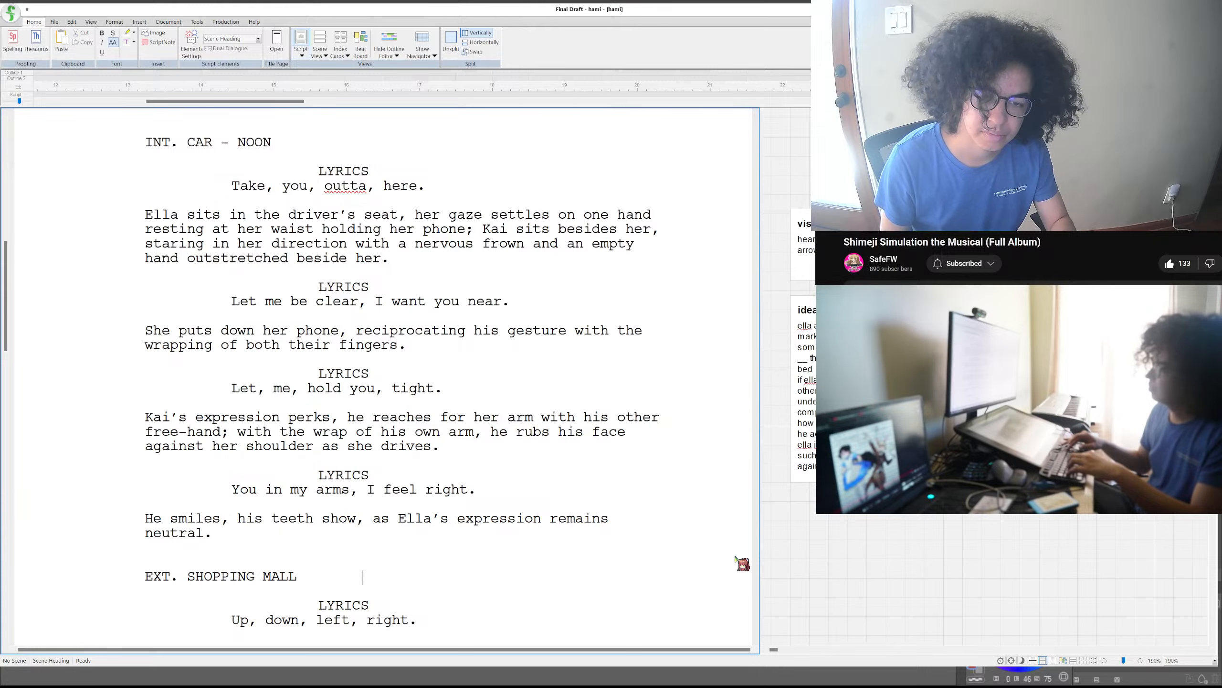
type("- ")
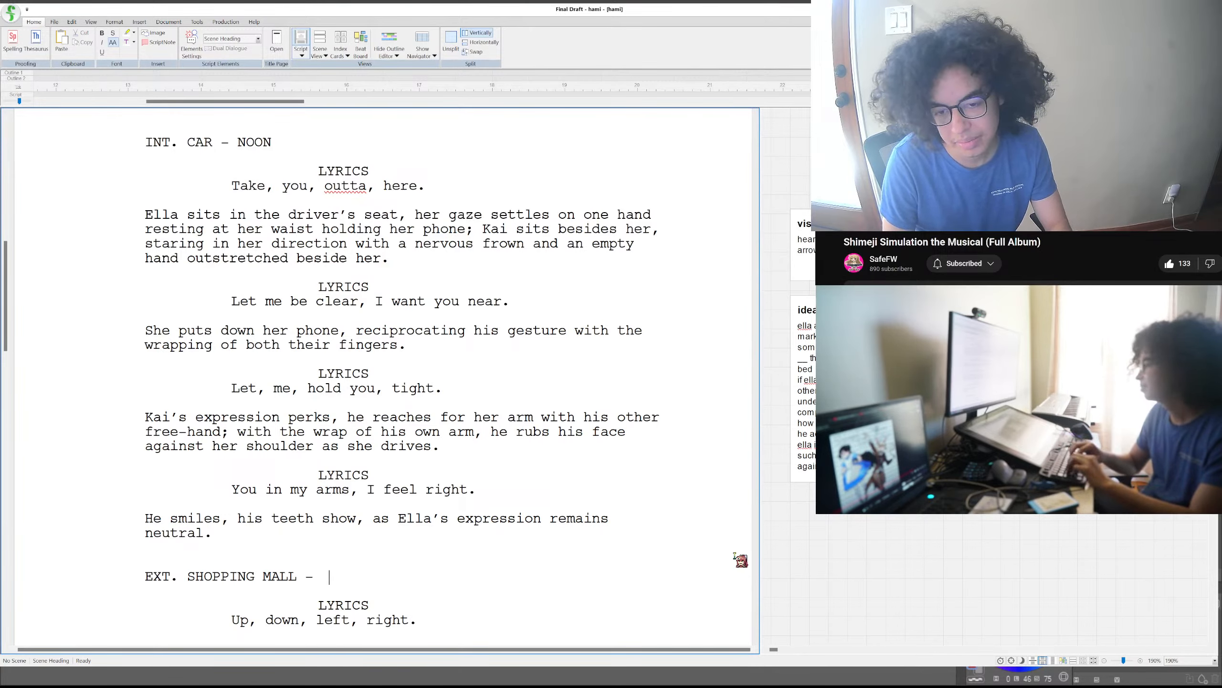
type("NOON")
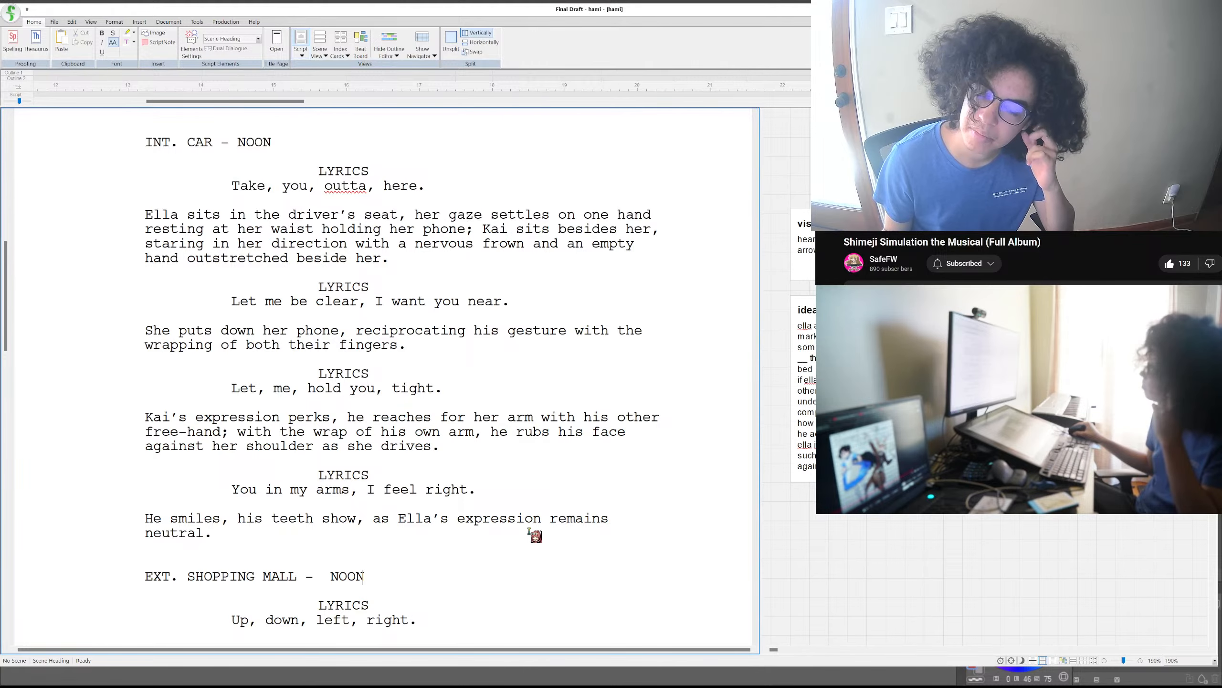
- Place the cursor after the mall scene's lyric "Up, down, left, right." and review the remaining lyrics on the following pages
scroll(530, 529, "down", 5)
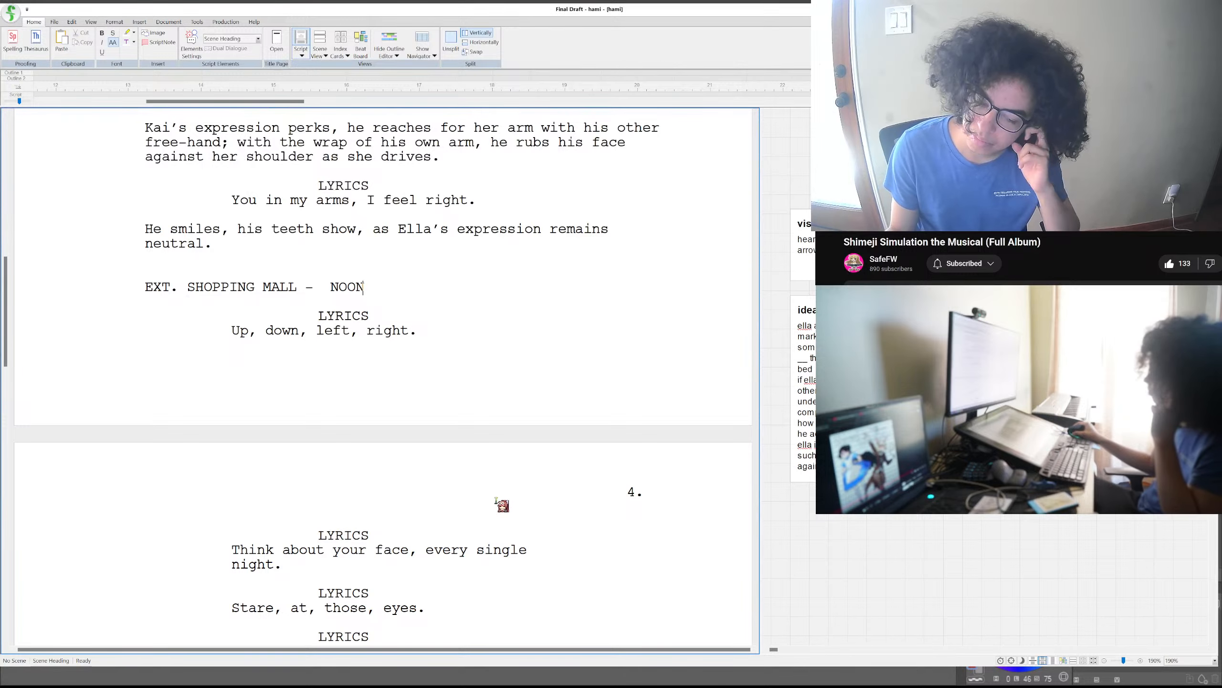
left_click(469, 329)
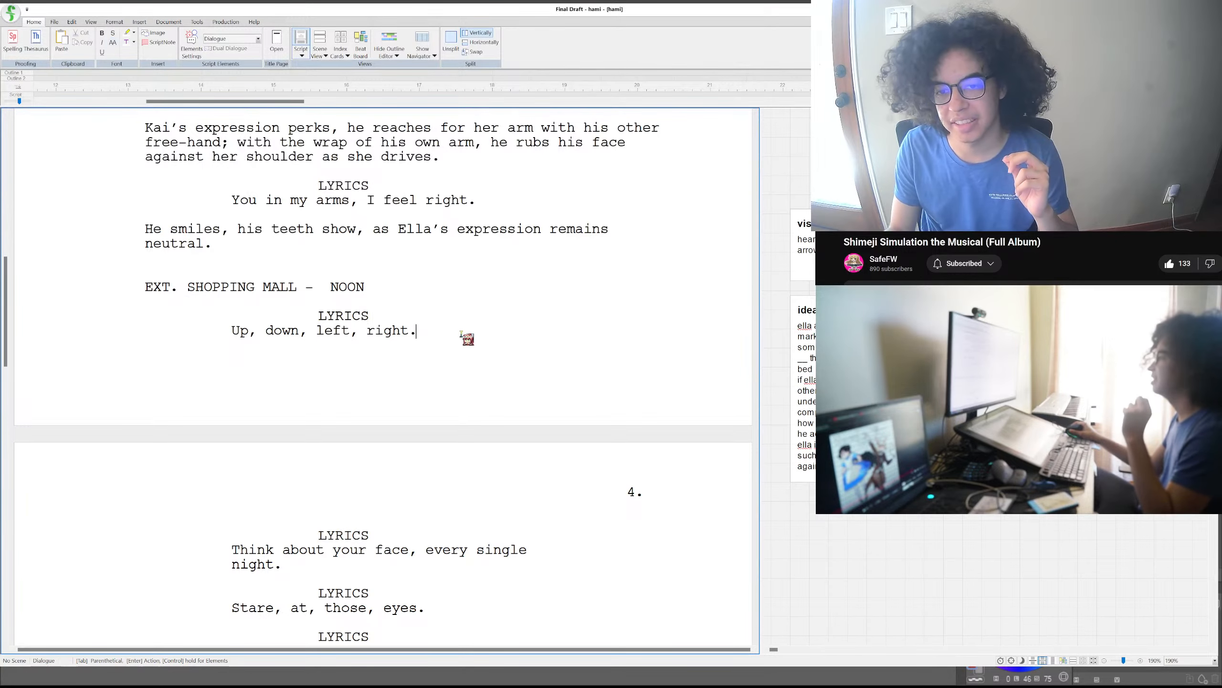
scroll(457, 346, "down", 3)
scroll(451, 363, "down", 10)
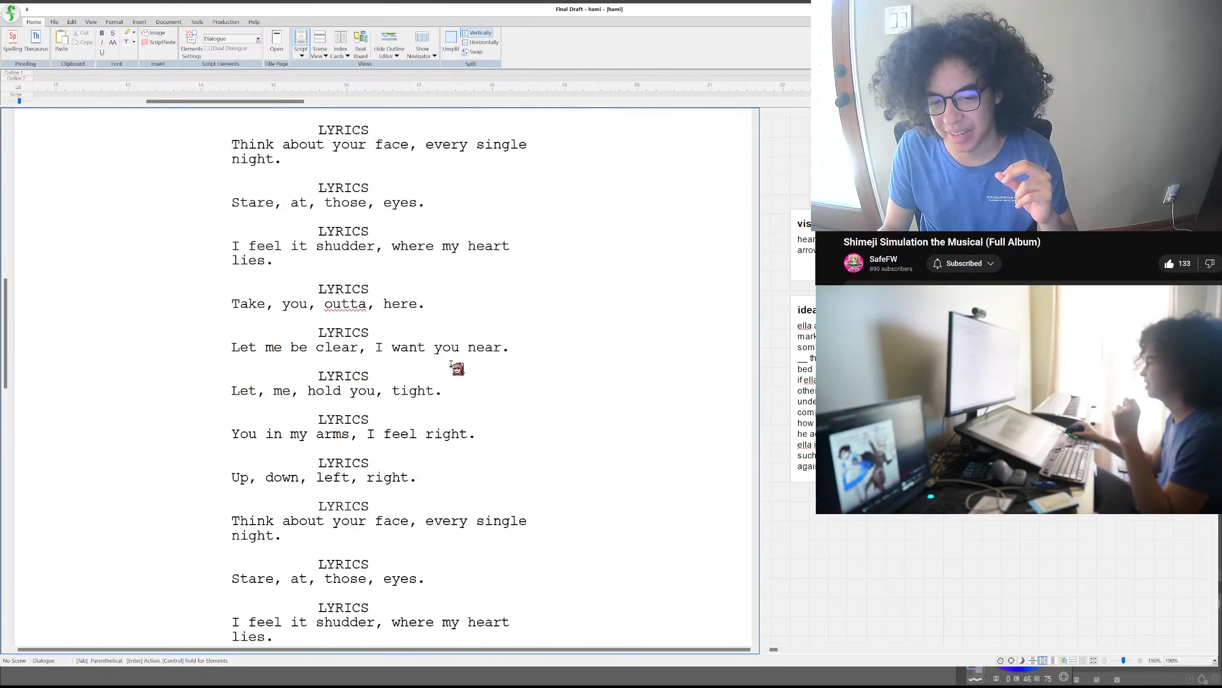
scroll(450, 364, "down", 10)
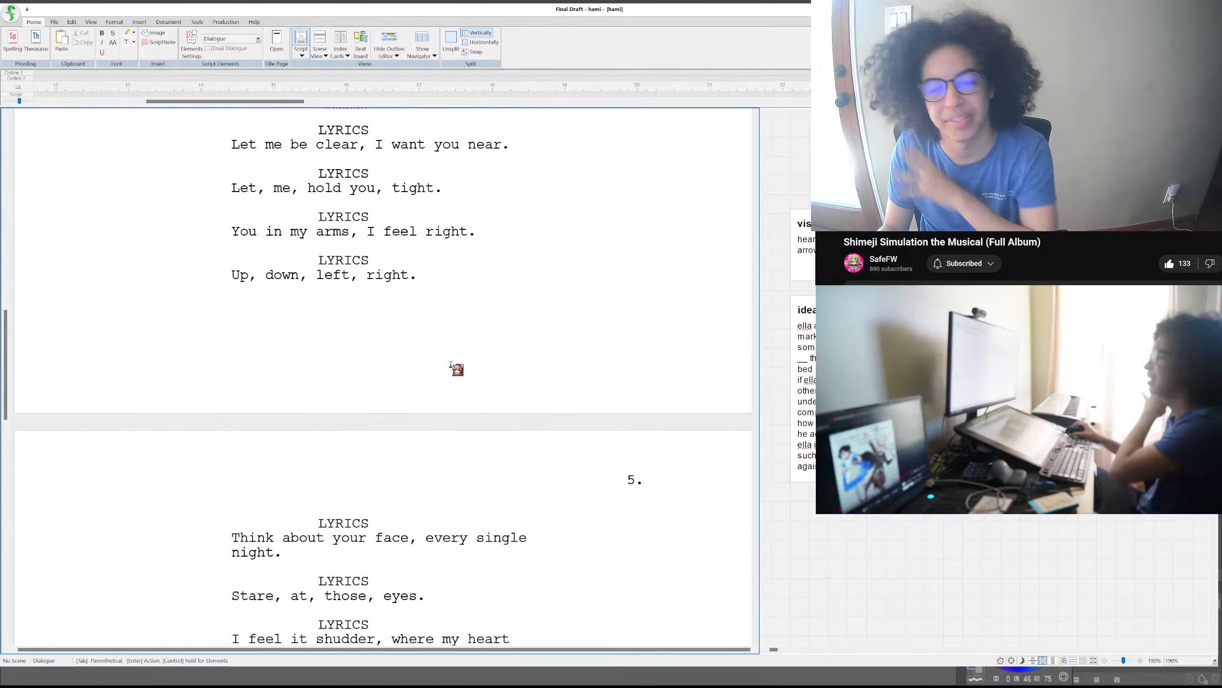
scroll(452, 366, "down", 6)
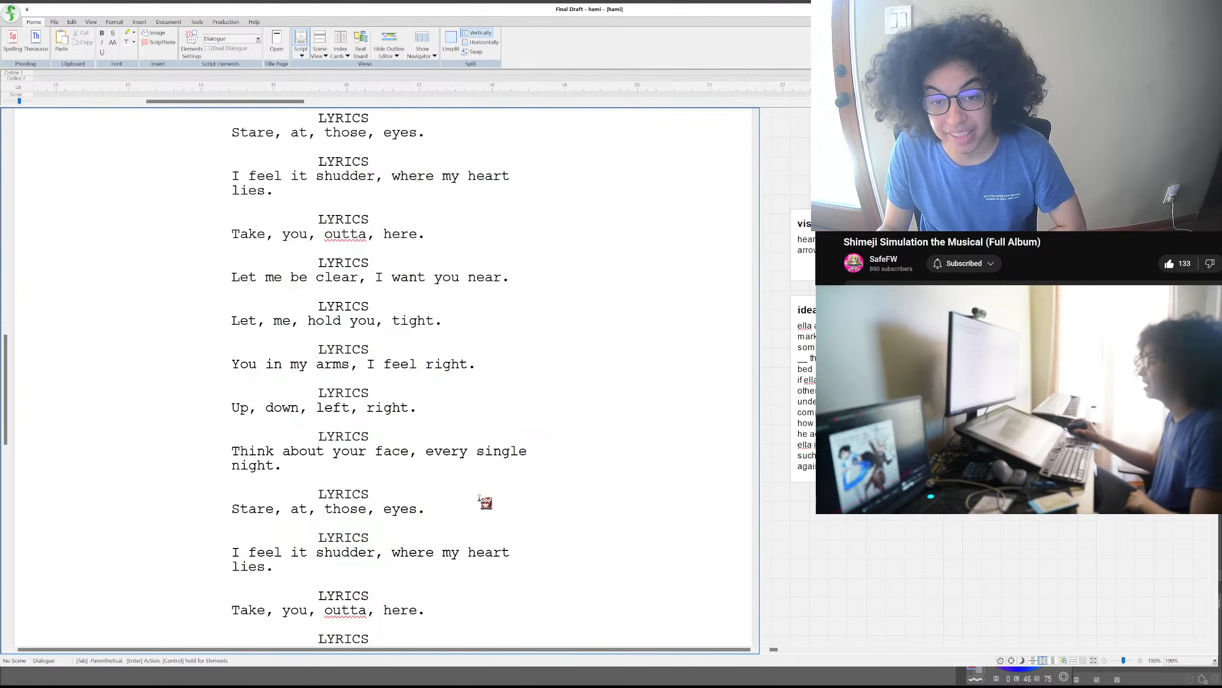
scroll(484, 498, "down", 7)
scroll(484, 498, "up", 20)
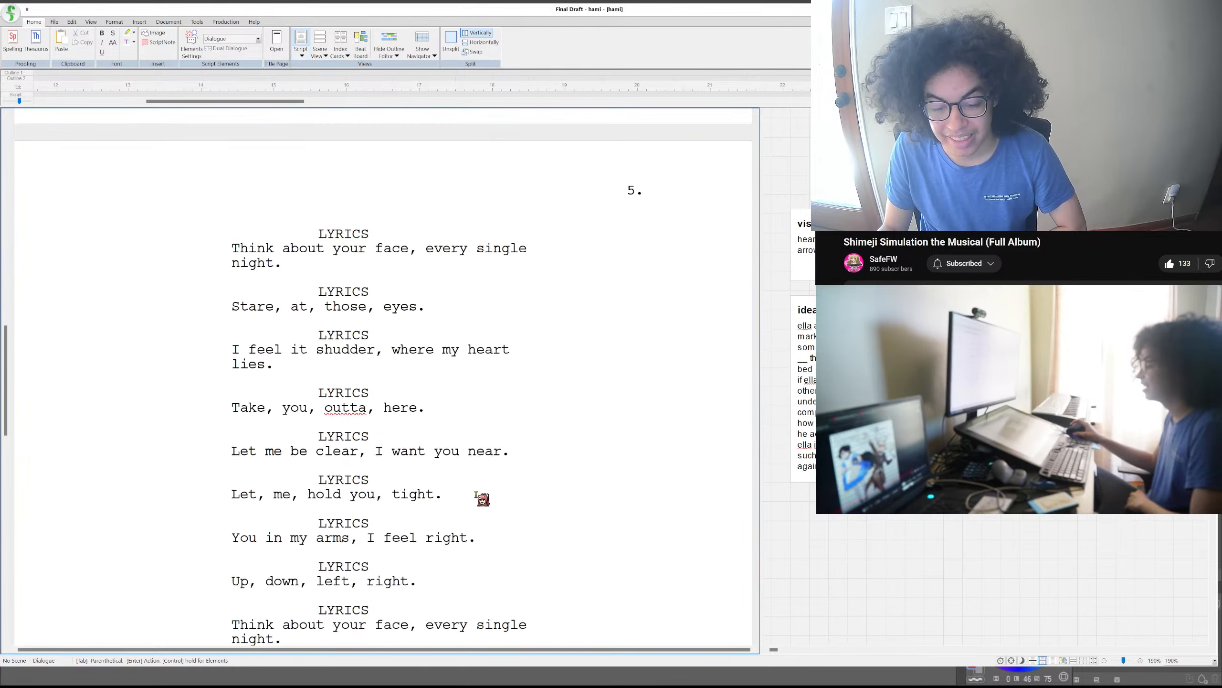
scroll(477, 495, "down", 12)
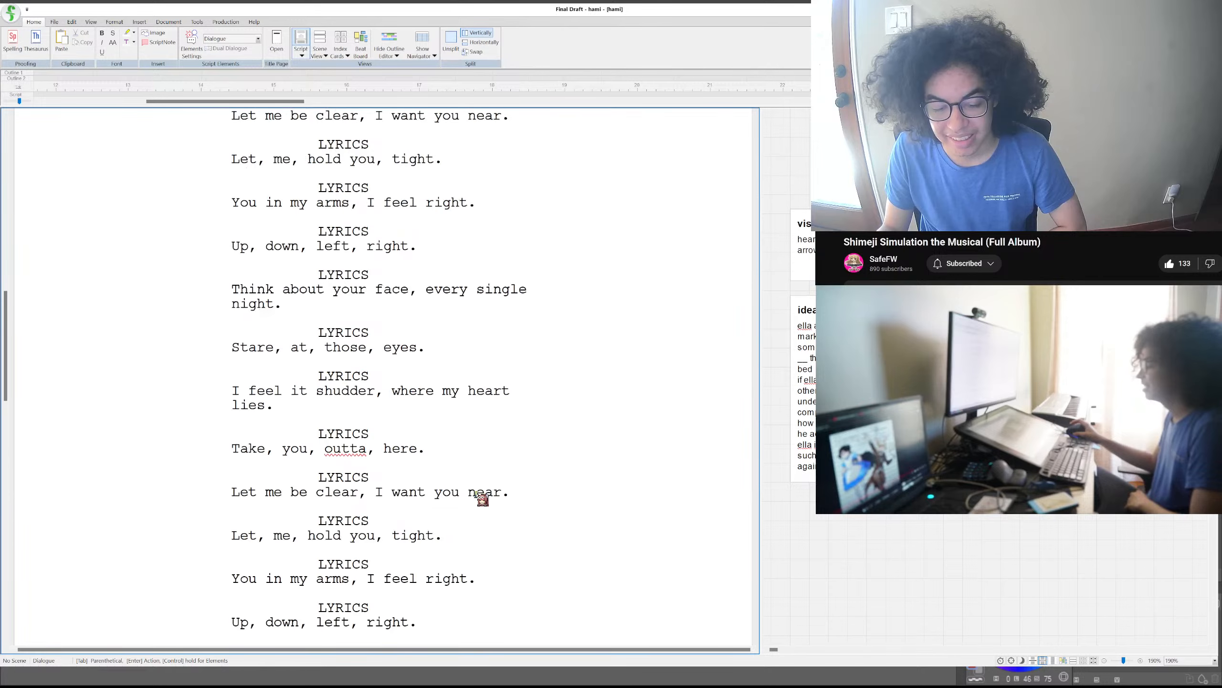
scroll(477, 495, "up", 6)
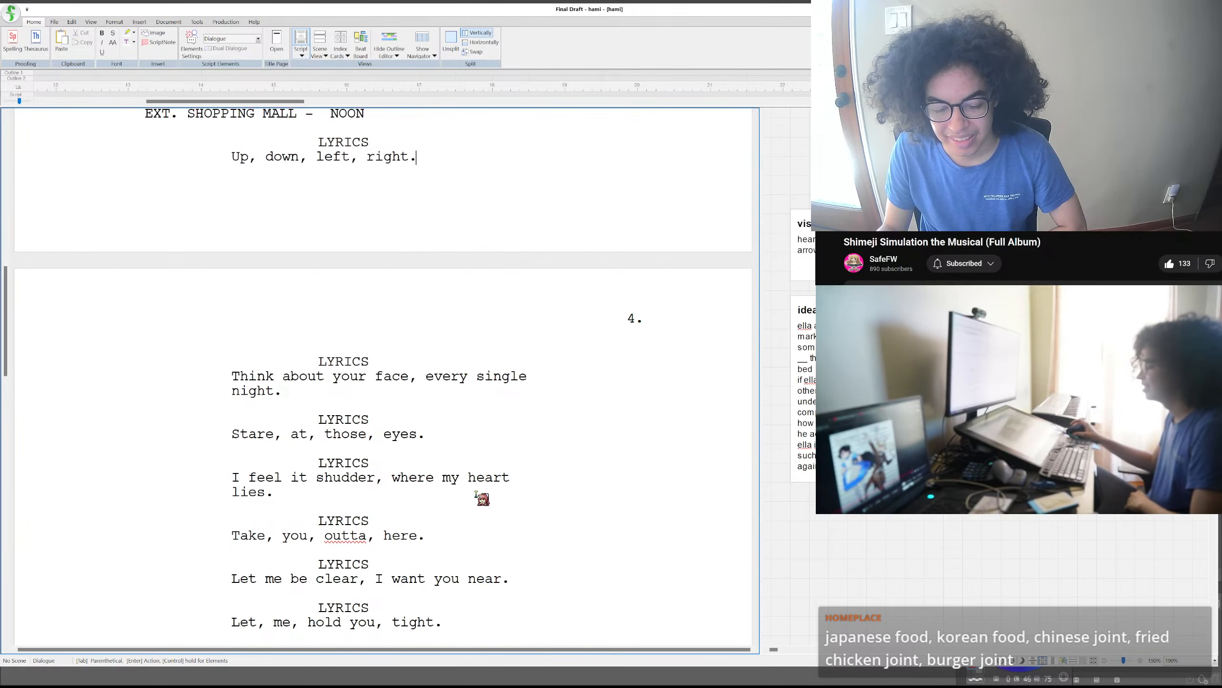
scroll(476, 494, "up", 1)
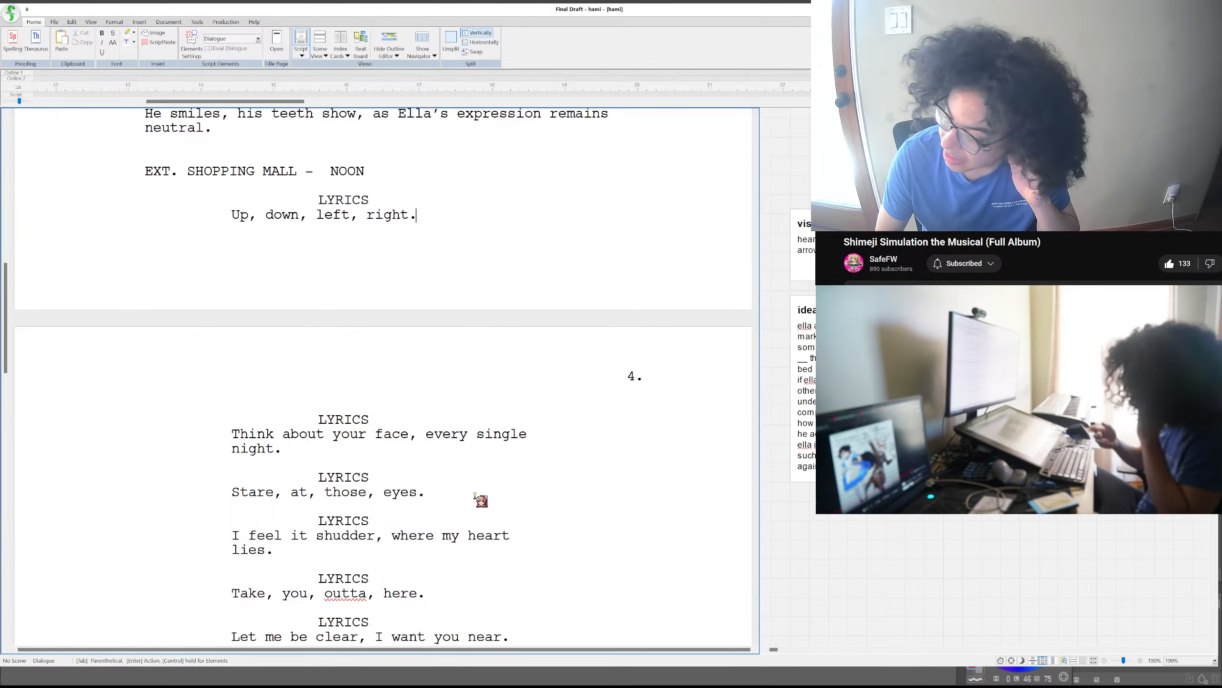
- Add an action paragraph after "Up, down, left, right." in the mall scene, beginning "Kai continues to hold Ella's arm"
key("Return")
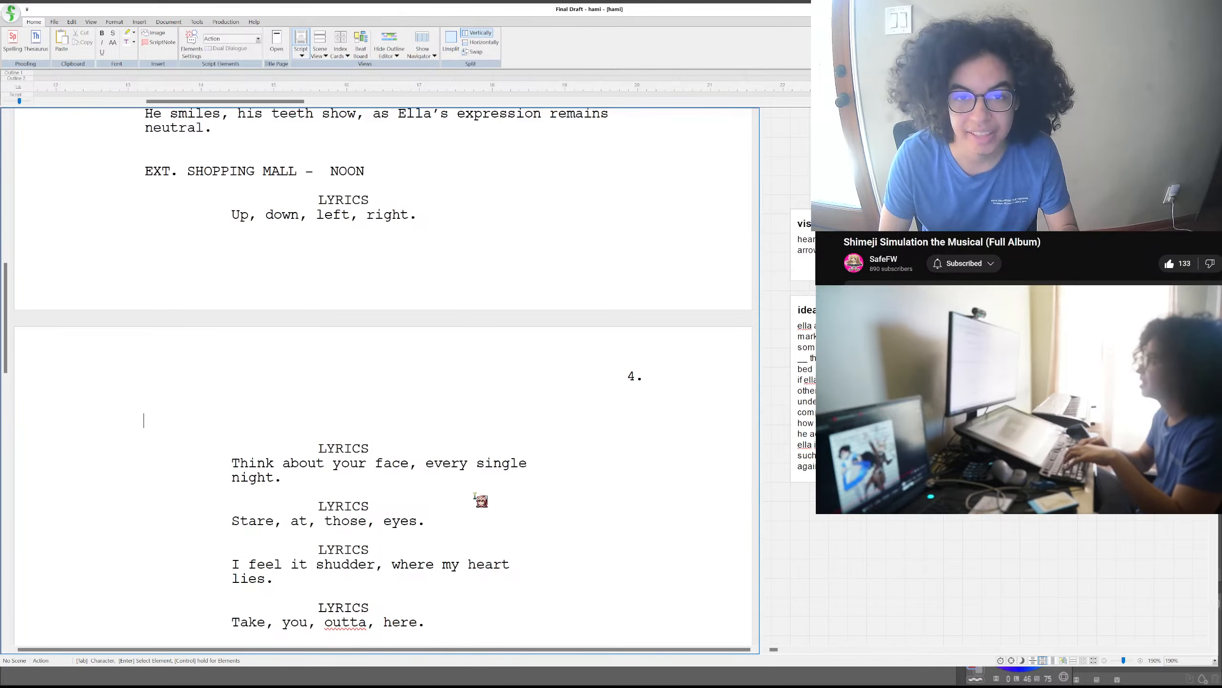
type("Kai ")
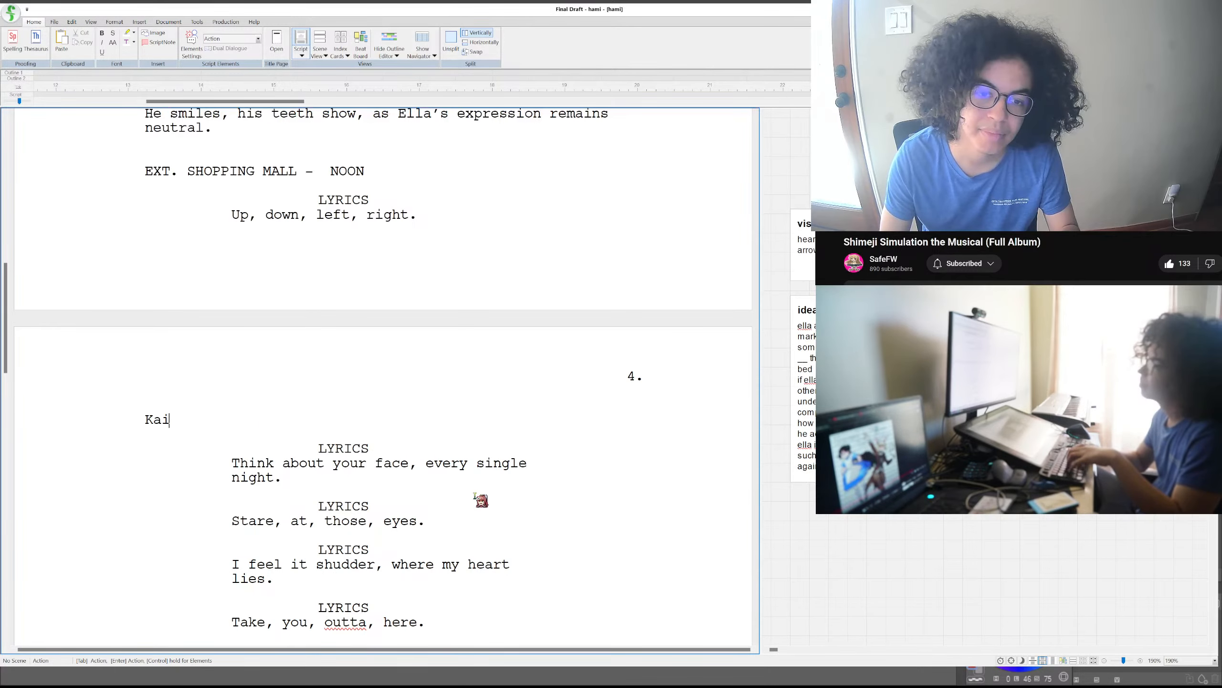
type("holds")
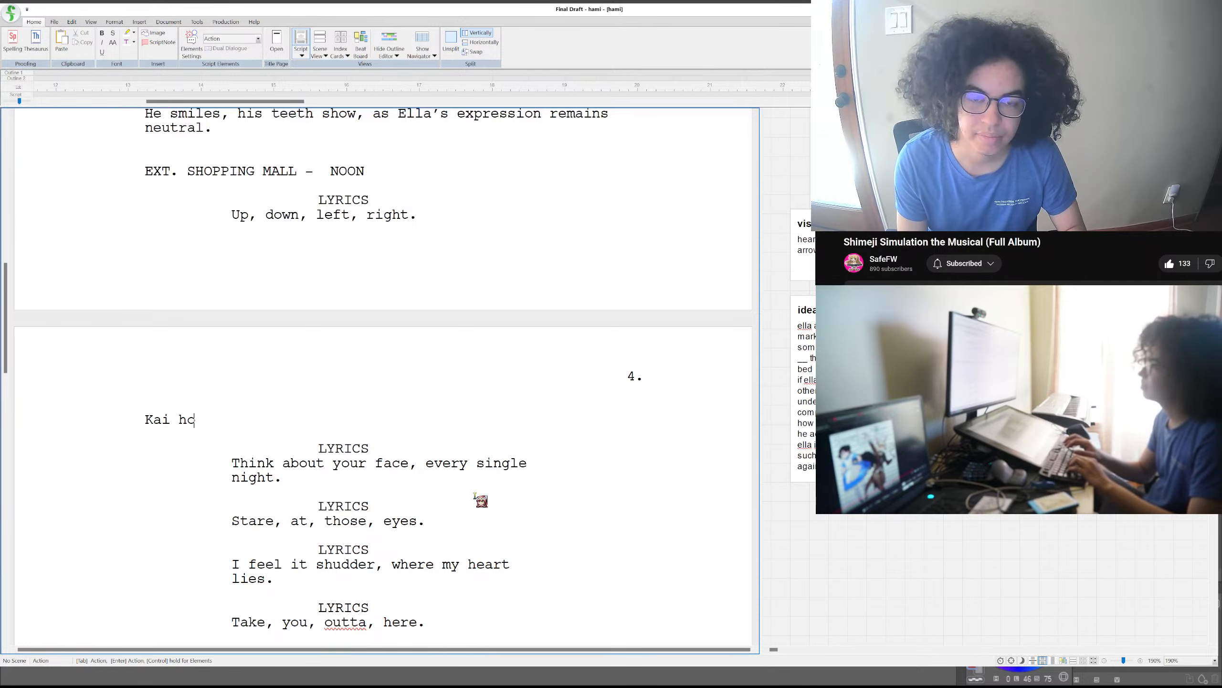
key("BackSpace")
key("BackSpace")
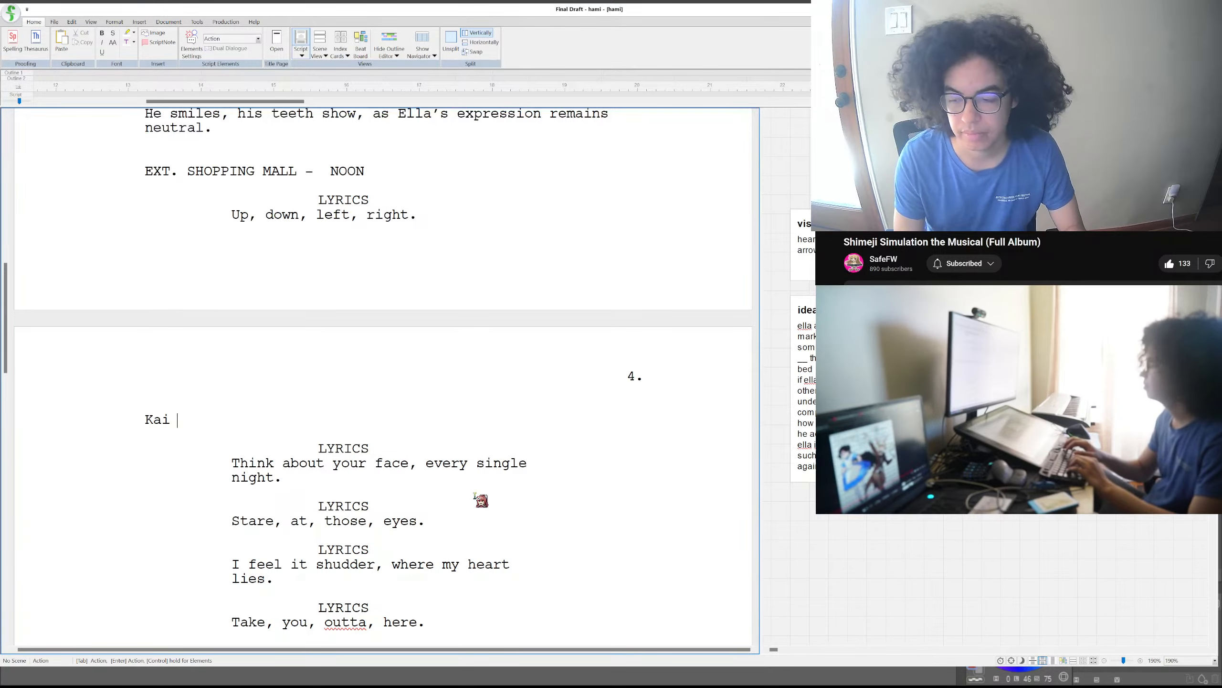
type("contin")
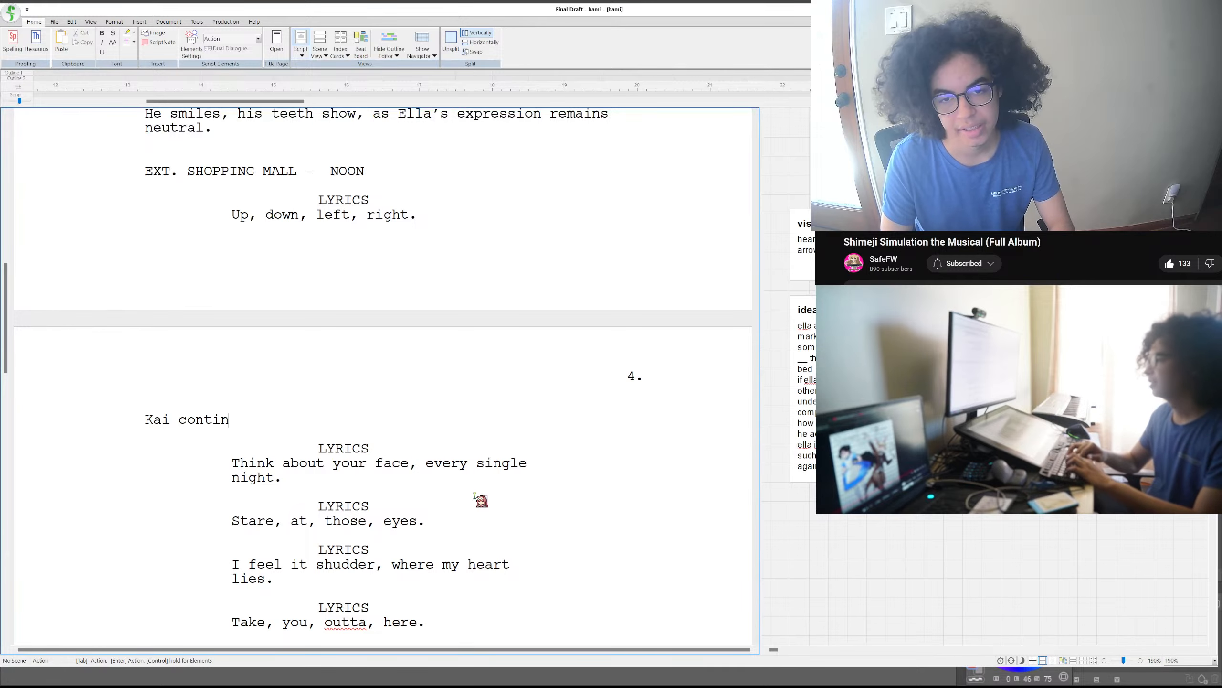
type("ues to hold Ell")
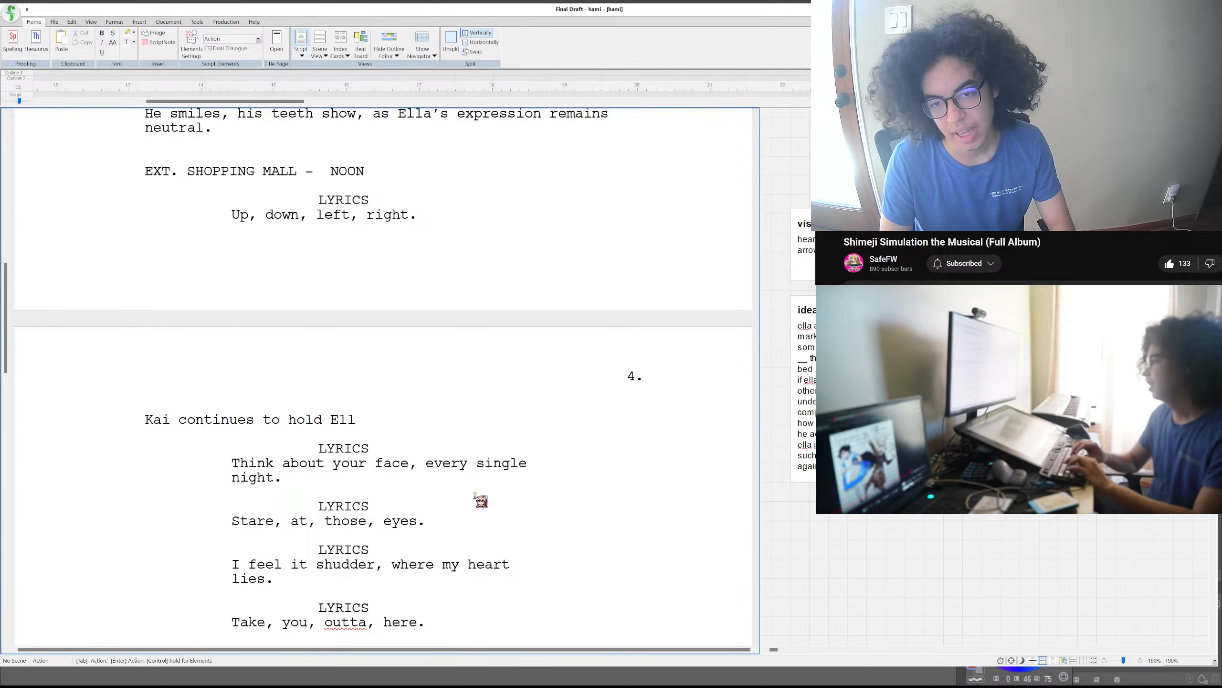
type("a's arm")
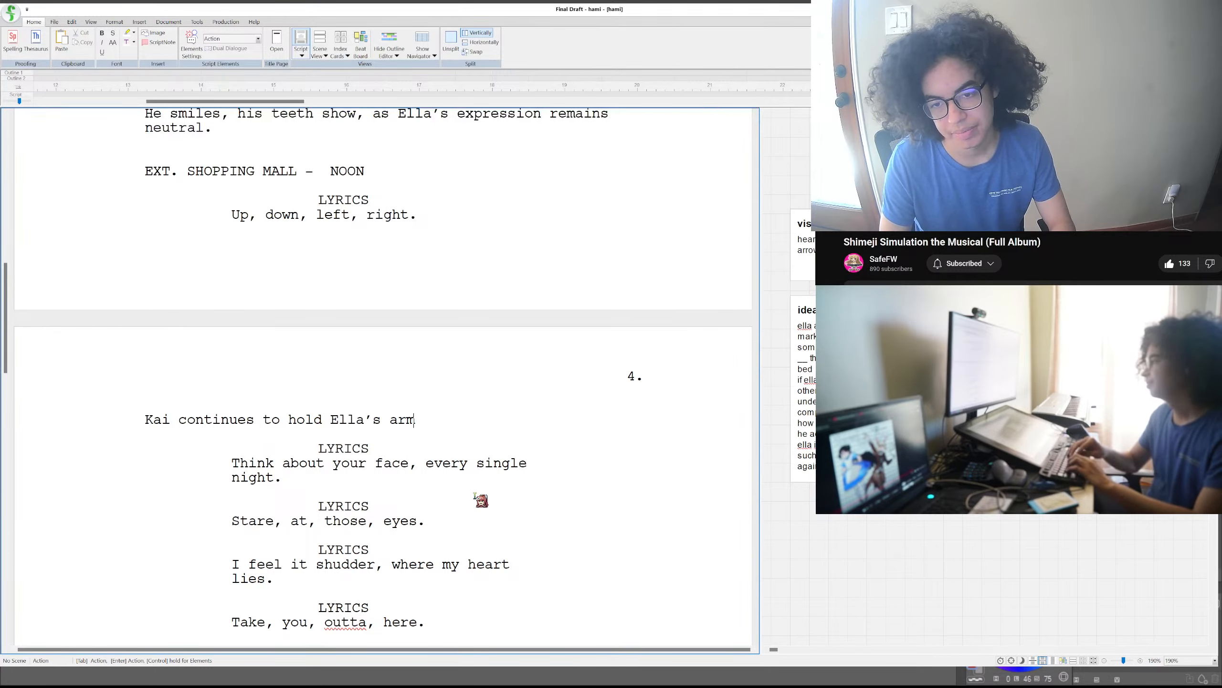
type(", shi")
- Finish the mall scene's action sentence about Ella's arm with ", as if to shield himself from the view of other people."
key("BackSpace")
key("BackSpace")
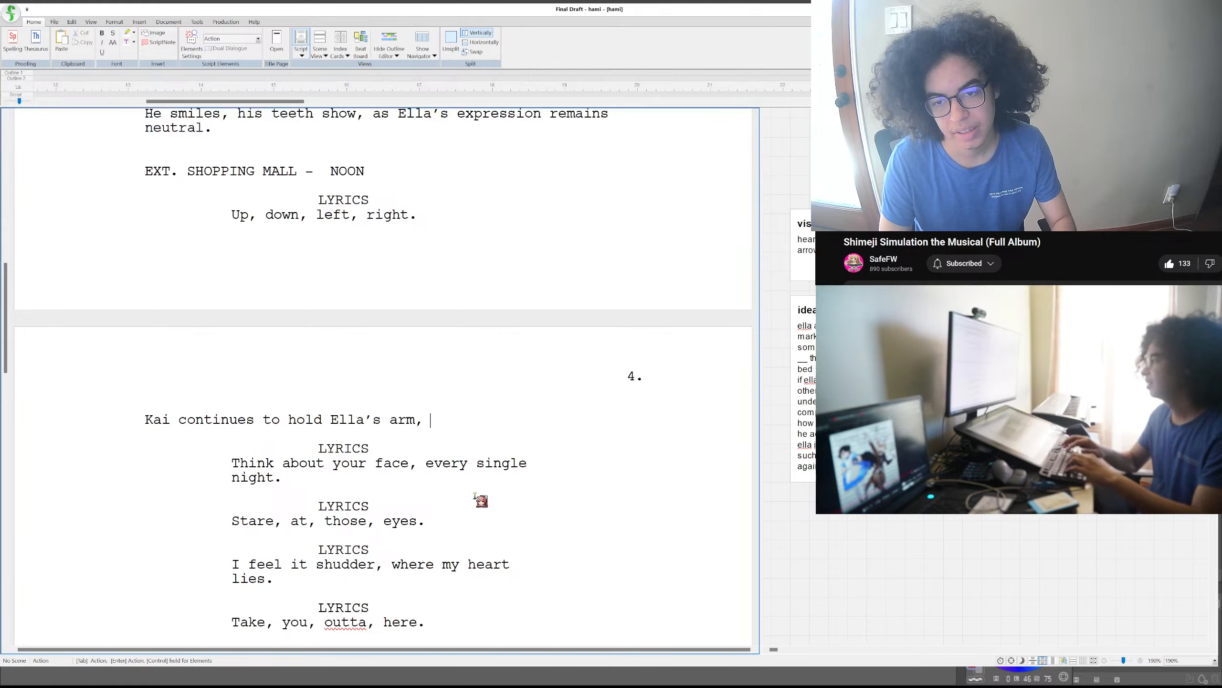
type("as if to")
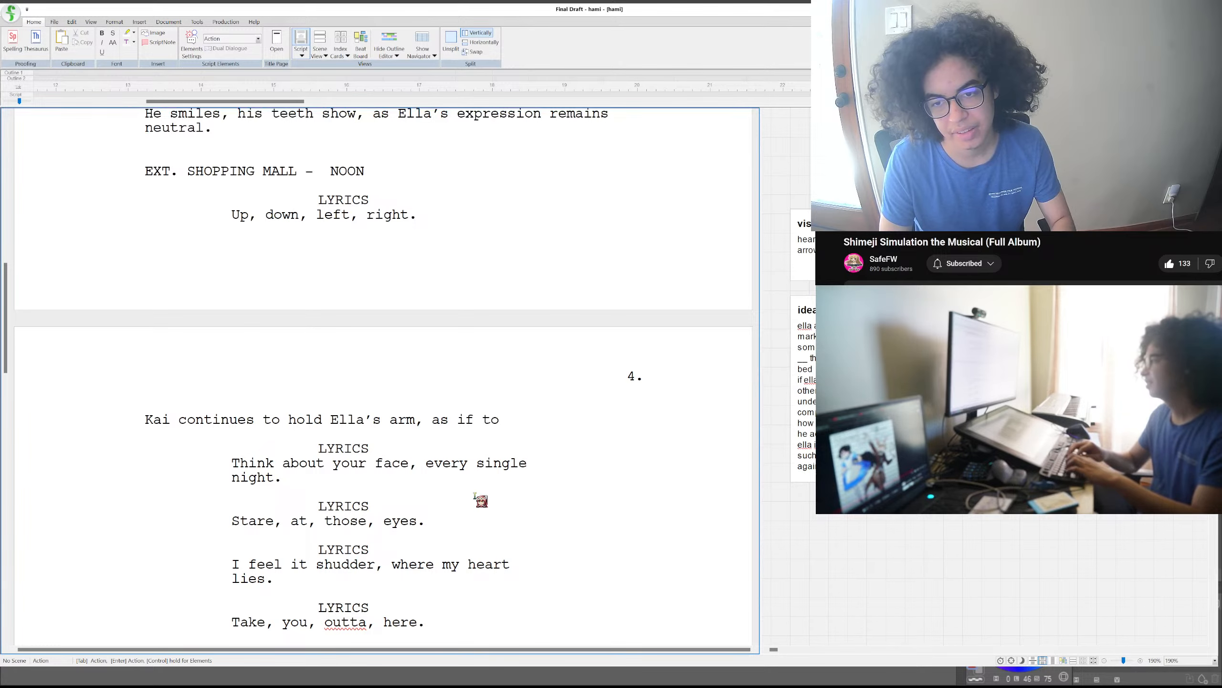
type(" shield himself from the")
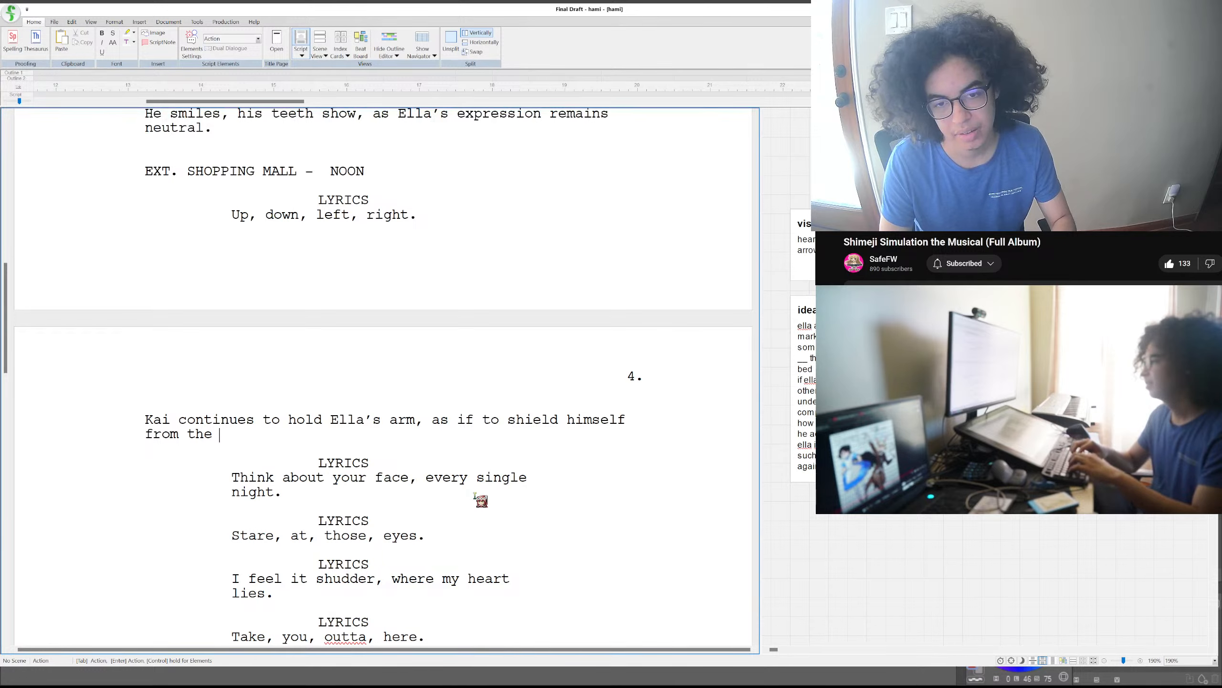
type(" view of other p")
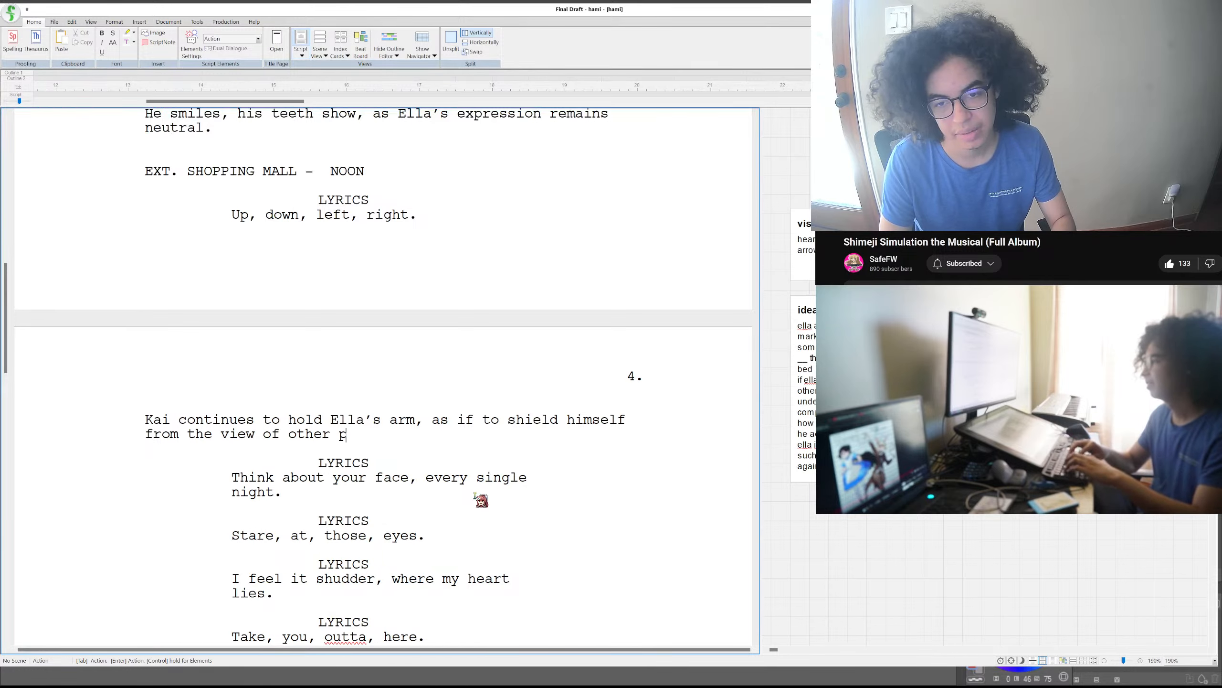
type("eople")
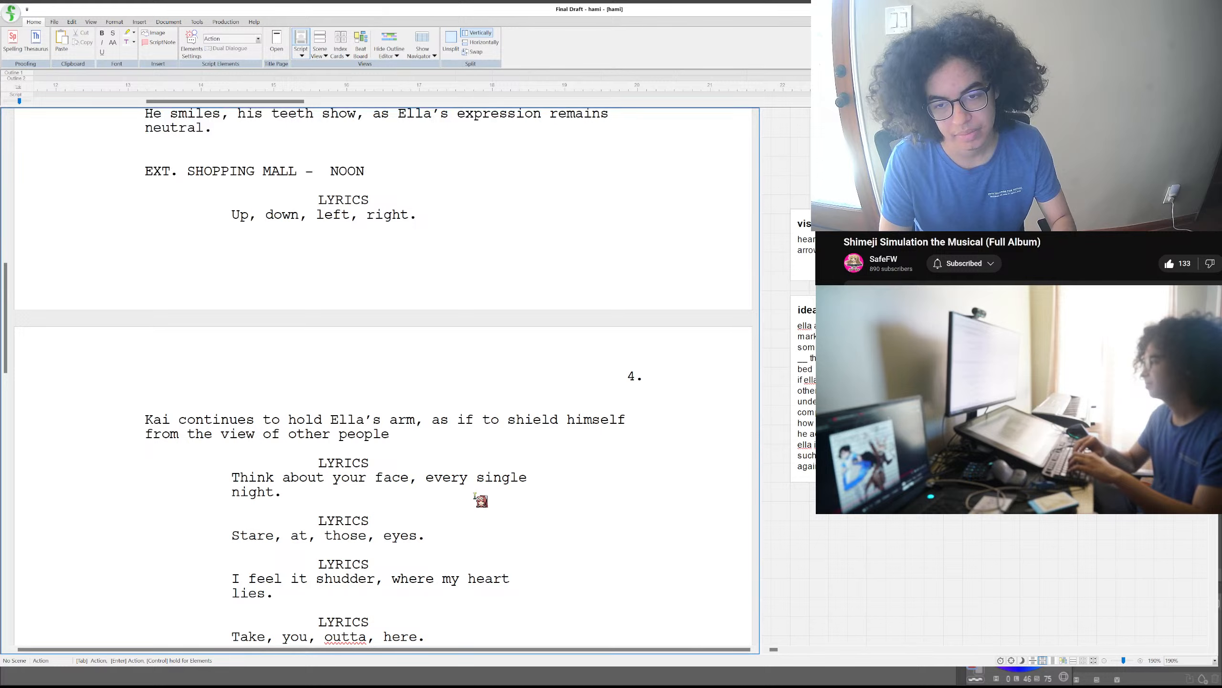
type(".")
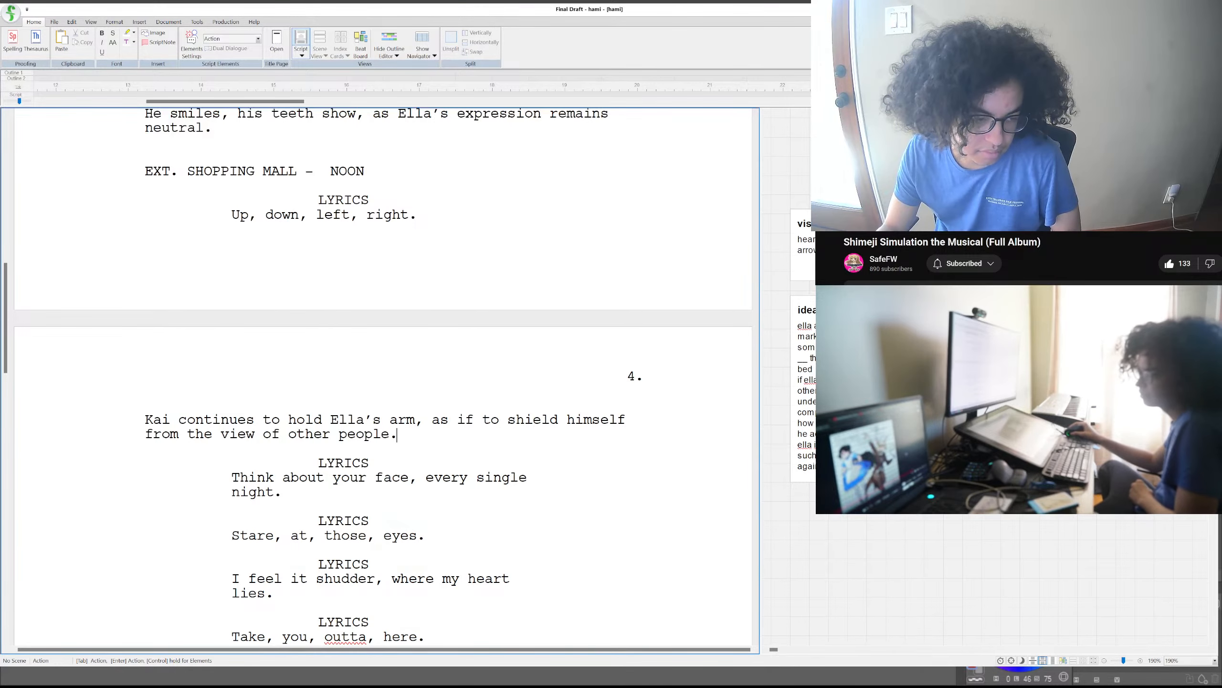
scroll(1019, 258, "down", 8)
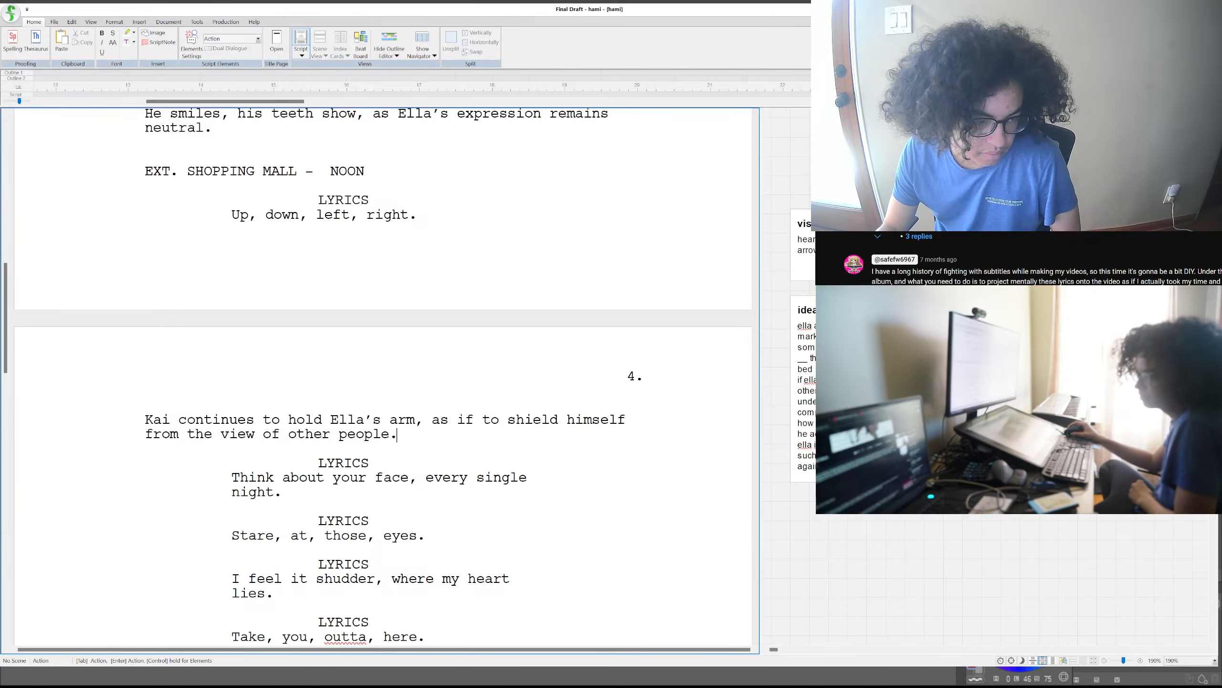
scroll(1019, 259, "up", 8)
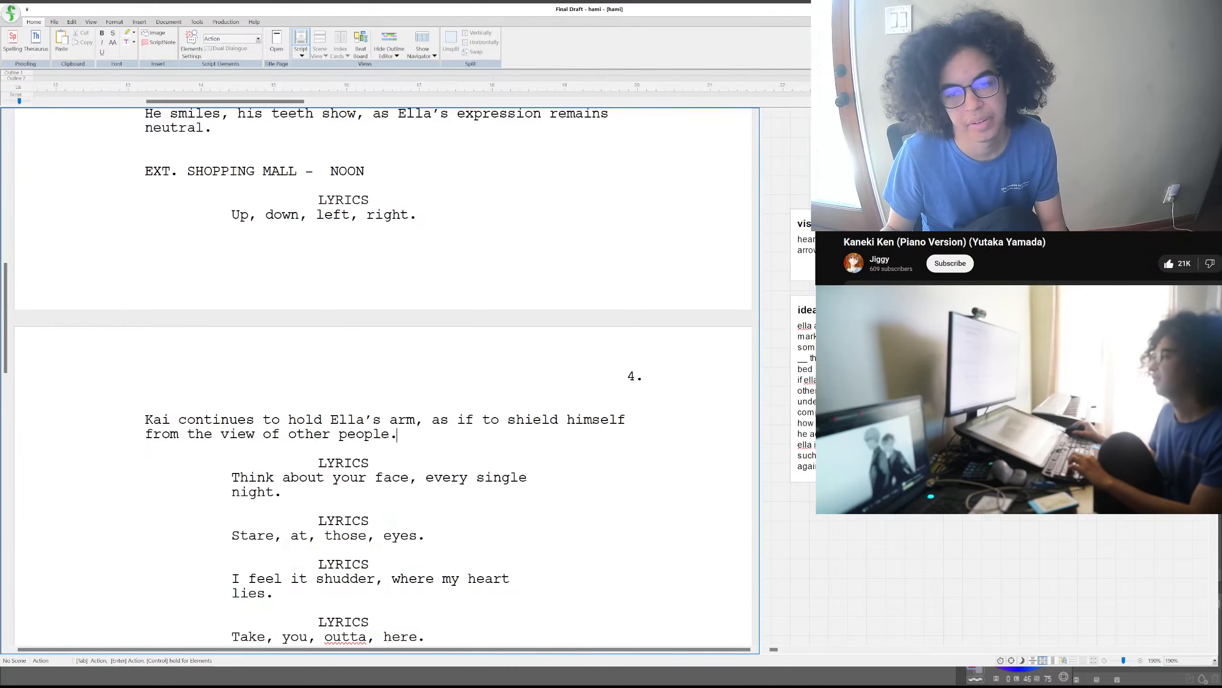
- Add an action paragraph after the lyric "Think about your face, every single night." reading "The two of them walk along the smooth floor tiles of the"
left_click(428, 489)
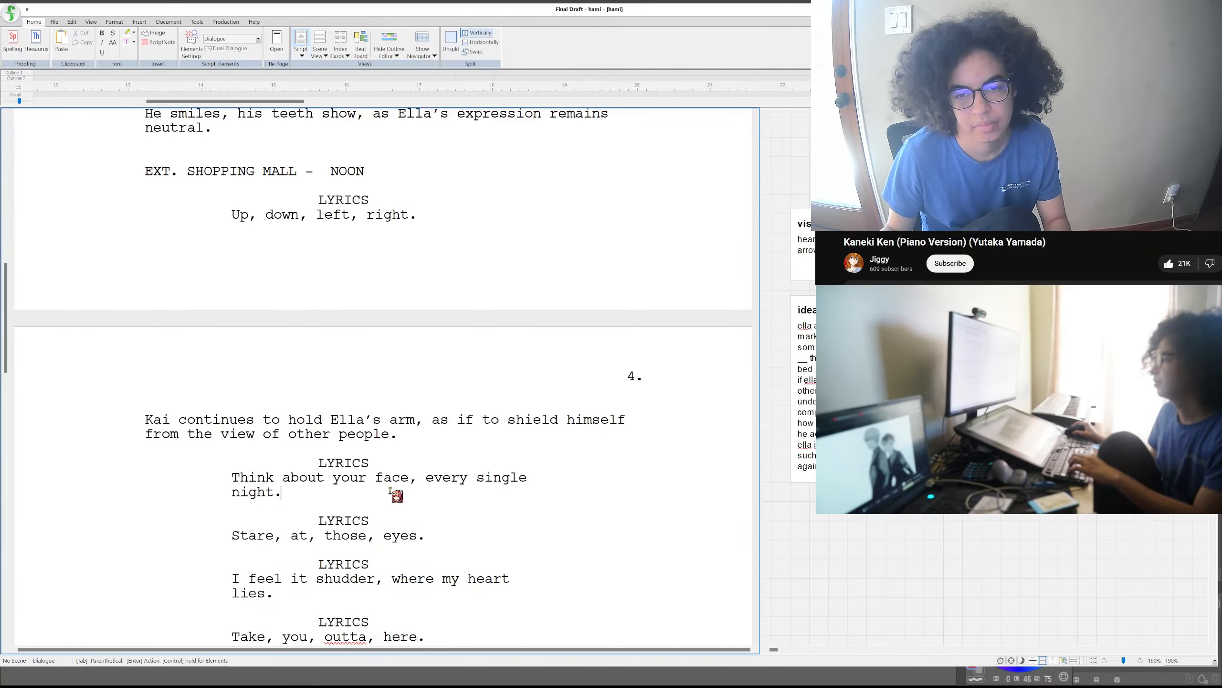
key("Return")
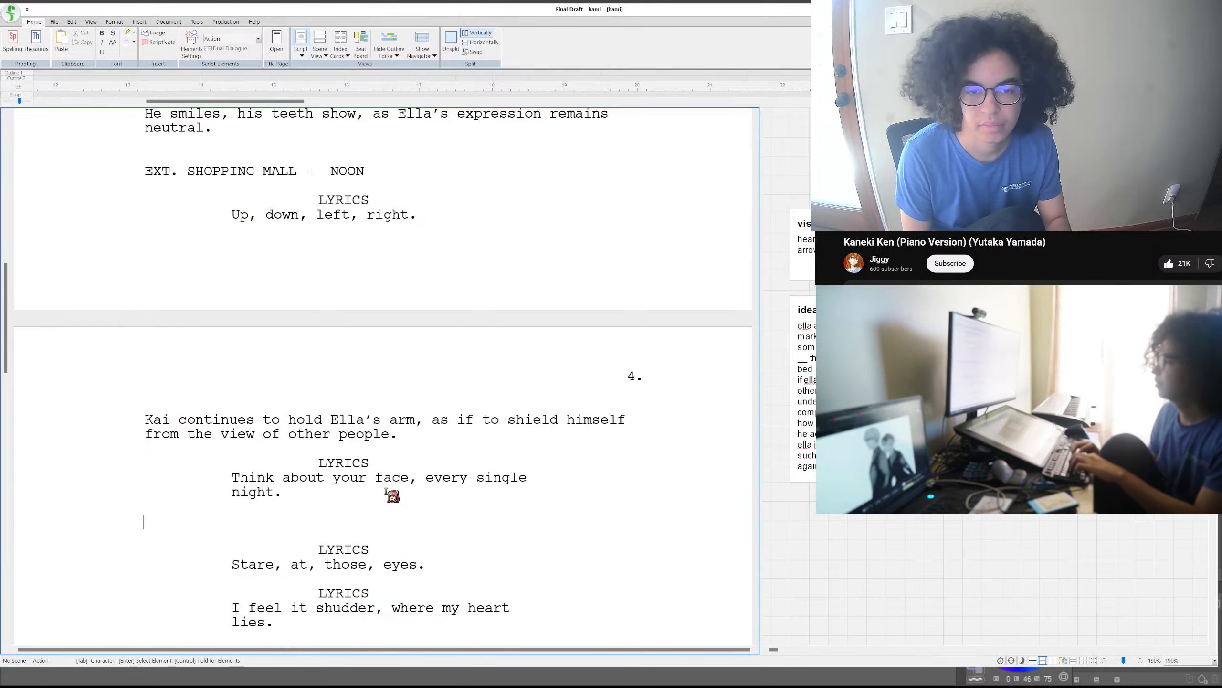
type("The two of t")
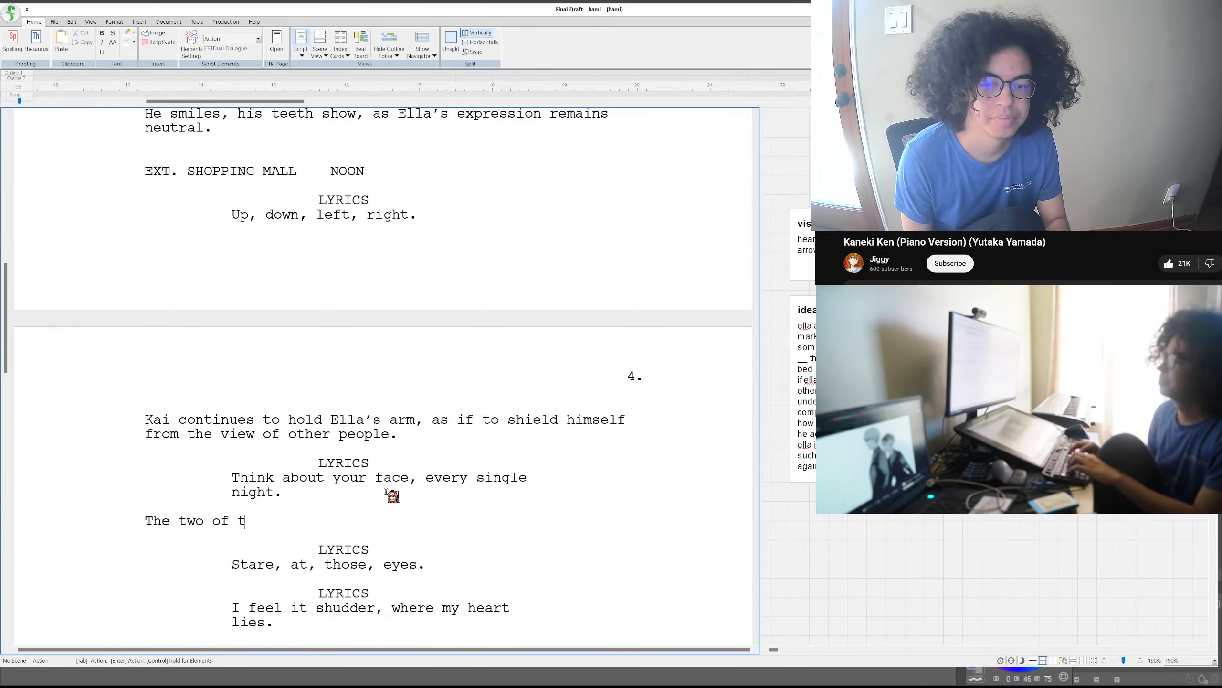
type("hem walk")
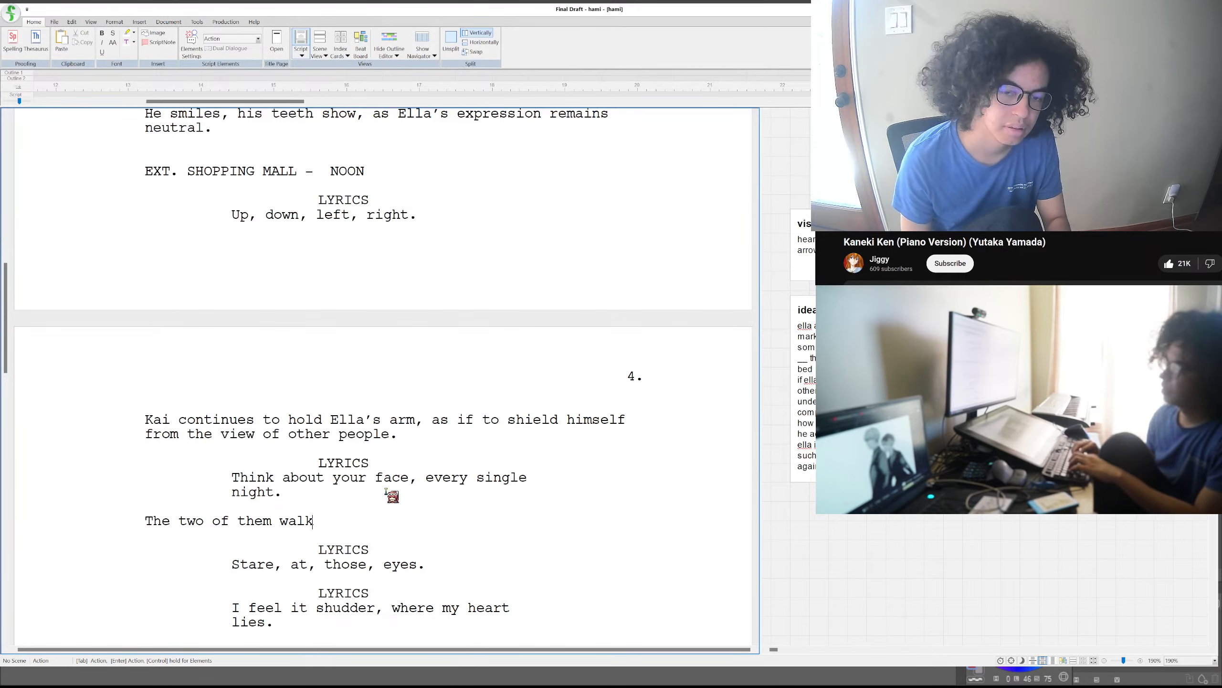
type("along the")
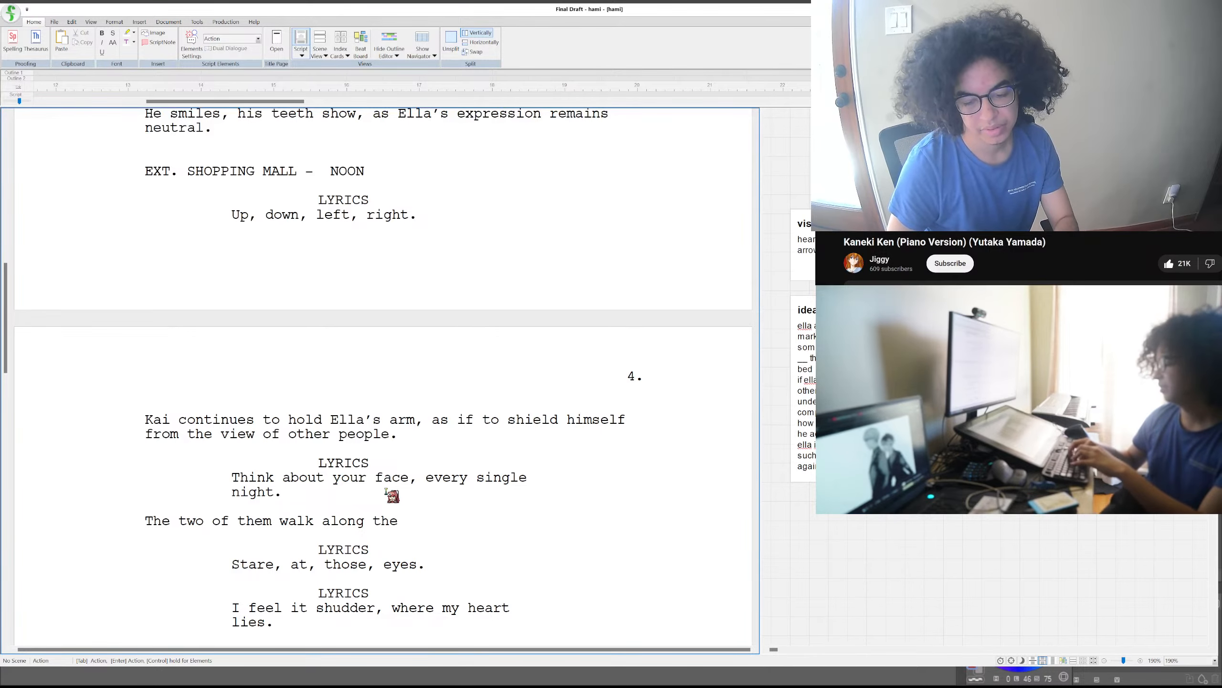
type("smooth")
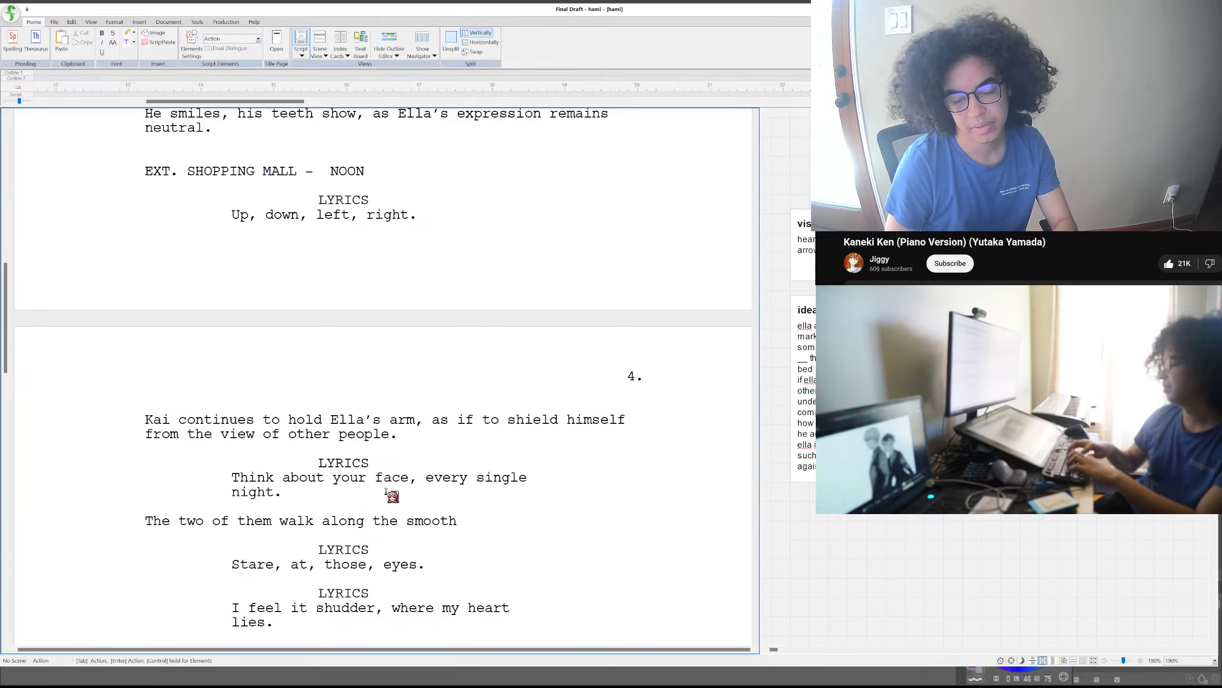
type(" floor tiles of the")
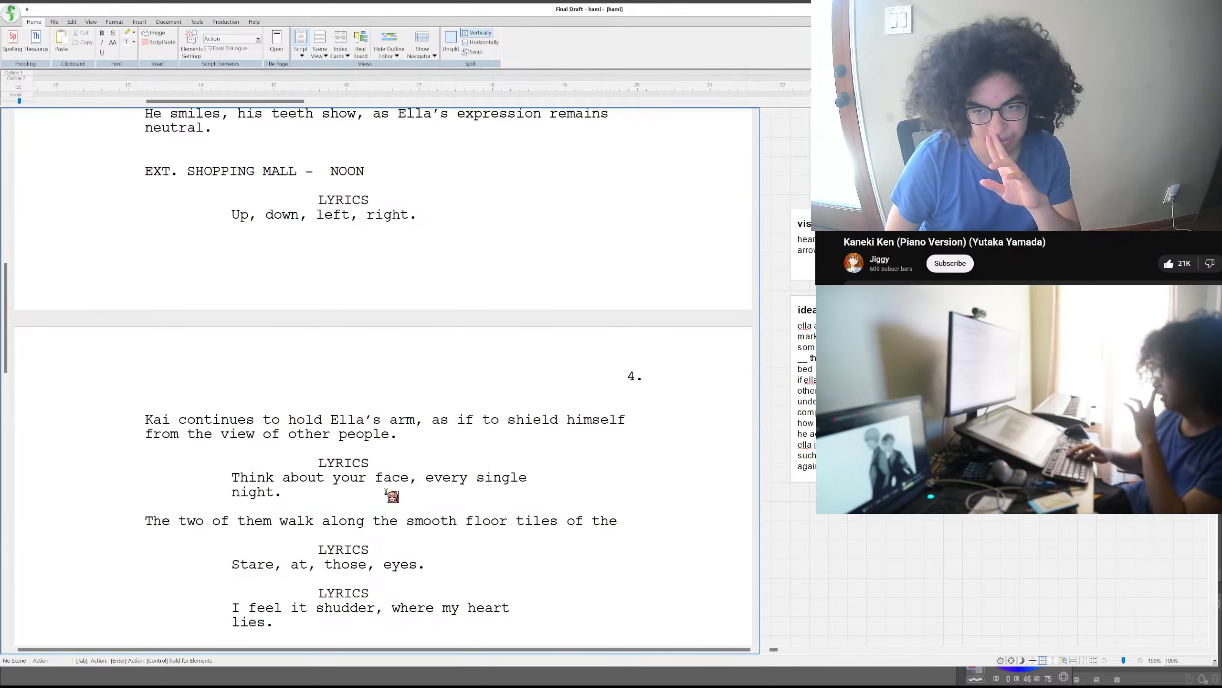
- Trim the new action paragraph back to "The two of them walk along"
key("BackSpace")
key("BackSpace")
key("BackSpace")
key("BackSpace")
key("BackSpace")
key("BackSpace")
key("BackSpace")
key("BackSpace")
key("BackSpace")
key("BackSpace")
key("BackSpace")
key("BackSpace")
key("BackSpace")
key("BackSpace")
key("BackSpace")
key("BackSpace")
key("BackSpace")
key("BackSpace")
key("BackSpace")
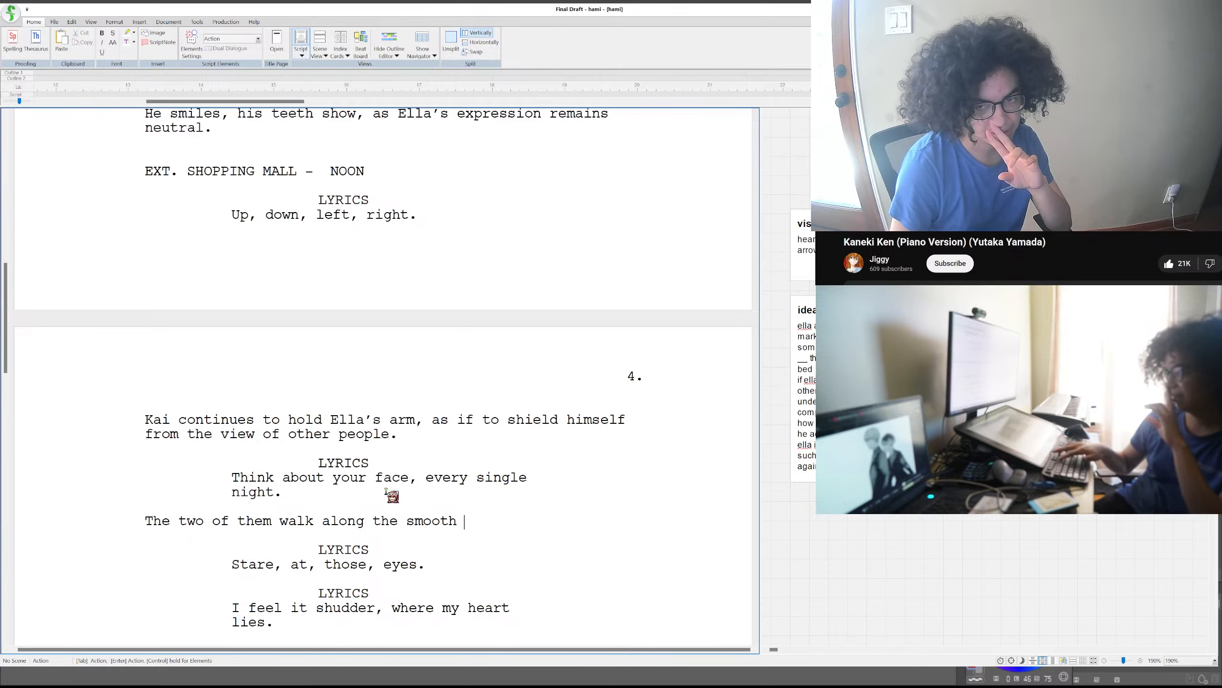
key("BackSpace")
key("BackSpace")
key("BackSpace")
key("BackSpace")
key("BackSpace")
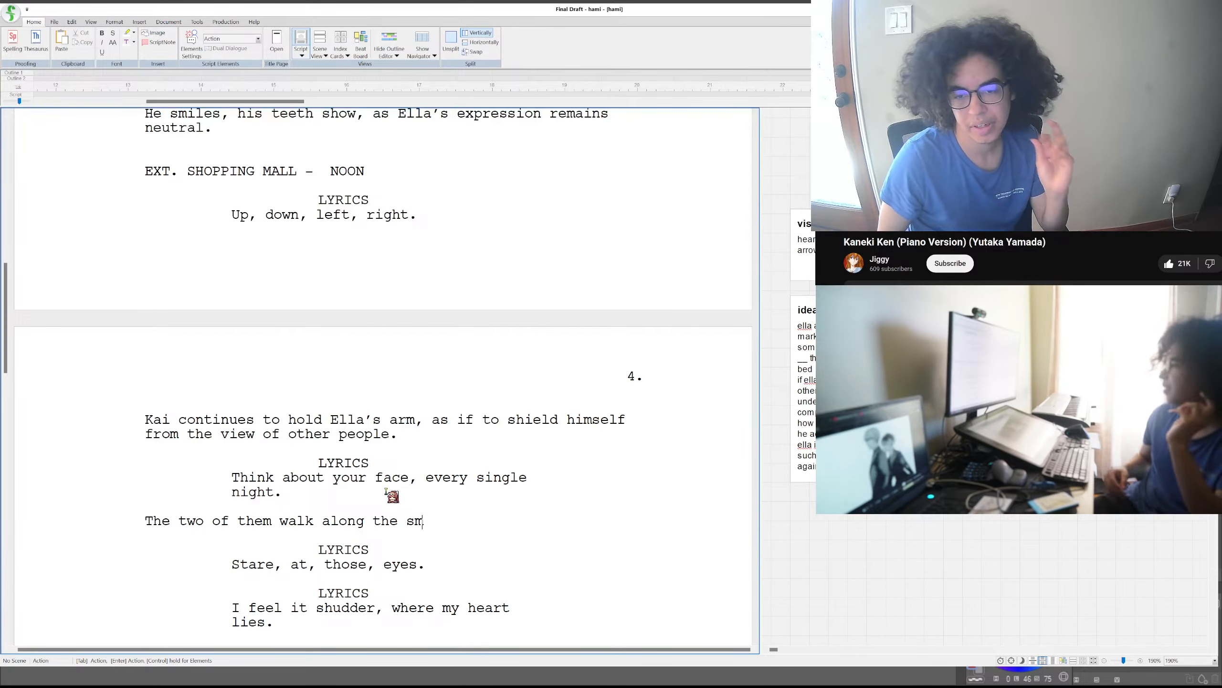
key("ctrl+BackSpace")
key("ctrl+BackSpace")
key("ctrl+BackSpace")
key("ctrl+BackSpace")
key("ctrl+BackSpace")
key("ctrl+BackSpace")
key("ctrl+BackSpace")
key("ctrl+BackSpace")
key("ctrl+z")
key("BackSpace")
key("BackSpace")
key("BackSpace")
key("BackSpace")
key("BackSpace")
key("BackSpace")
key("BackSpace")
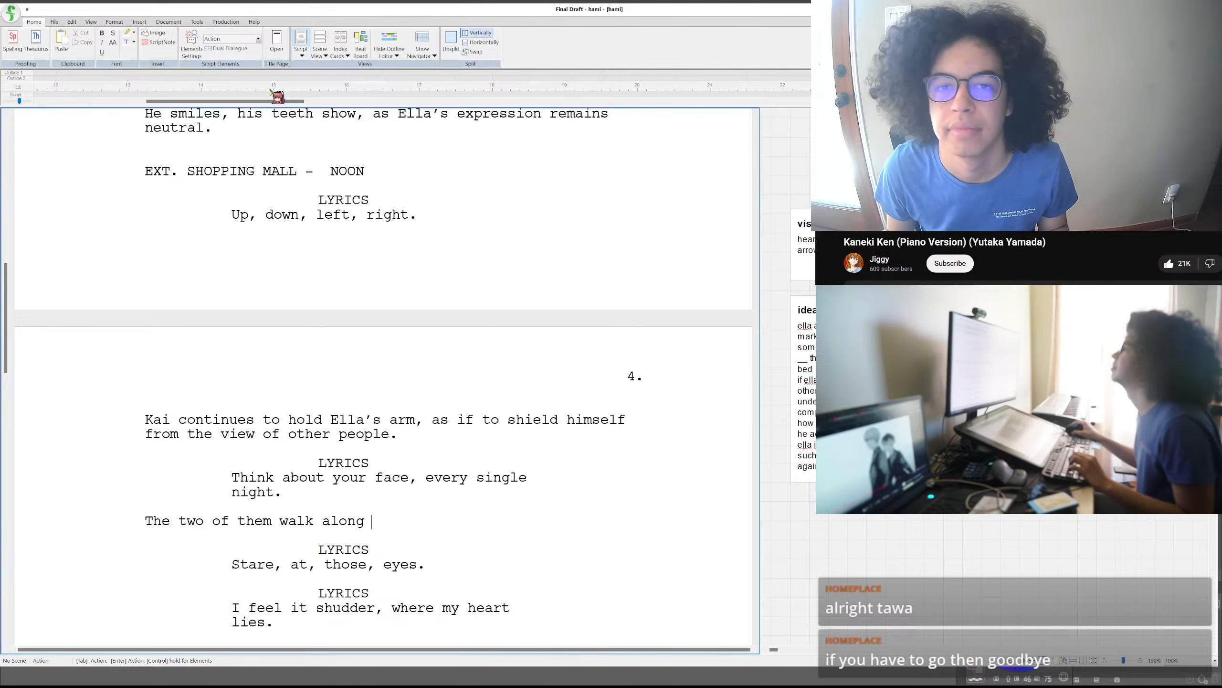
- Reword the unfinished action line to "The two of their feet amble along the smooth floor tiles of the mall"
left_click_drag(266, 101, 10, 129)
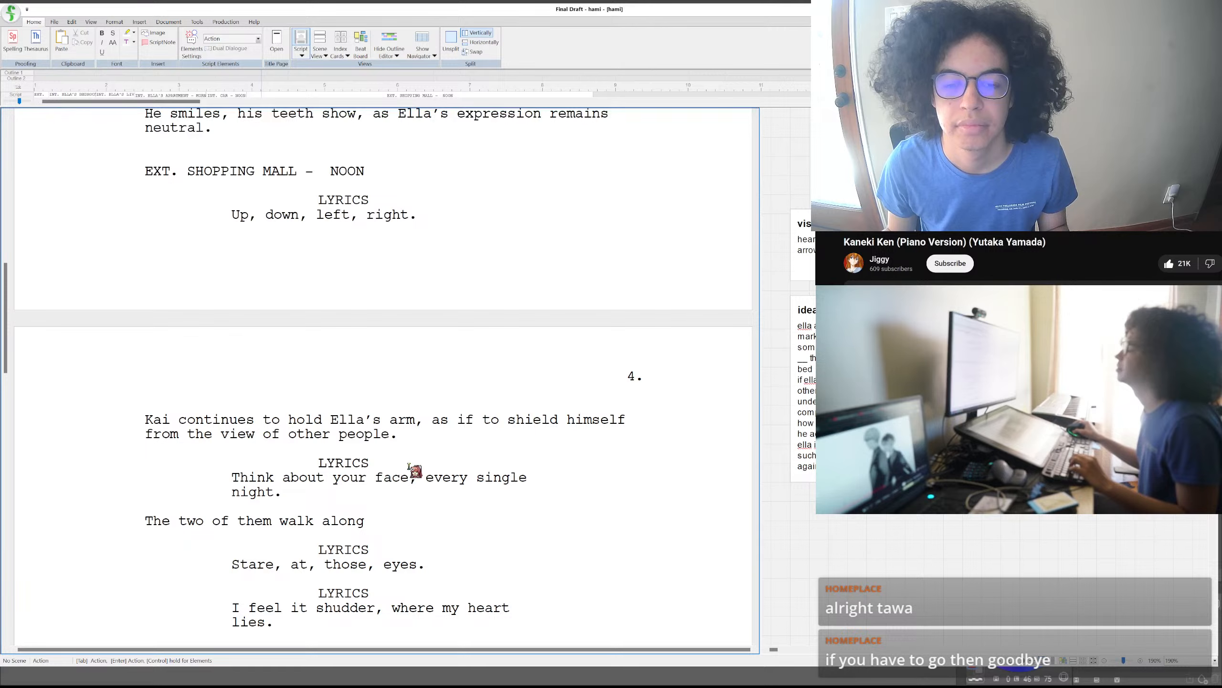
left_click(403, 522)
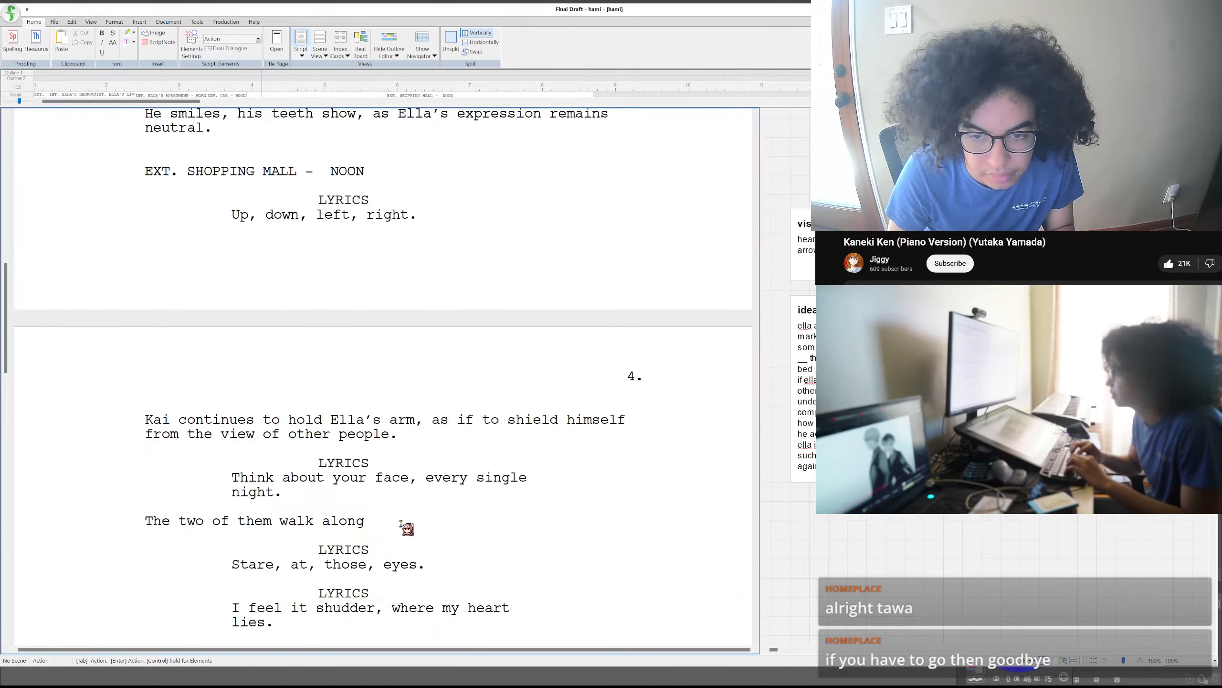
key("BackSpace")
key("BackSpace")
key("BackSpace")
key("BackSpace")
key("BackSpace")
key("BackSpace")
key("BackSpace")
key("BackSpace")
key("BackSpace")
key("BackSpace")
key("BackSpace")
key("BackSpace")
key("BackSpace")
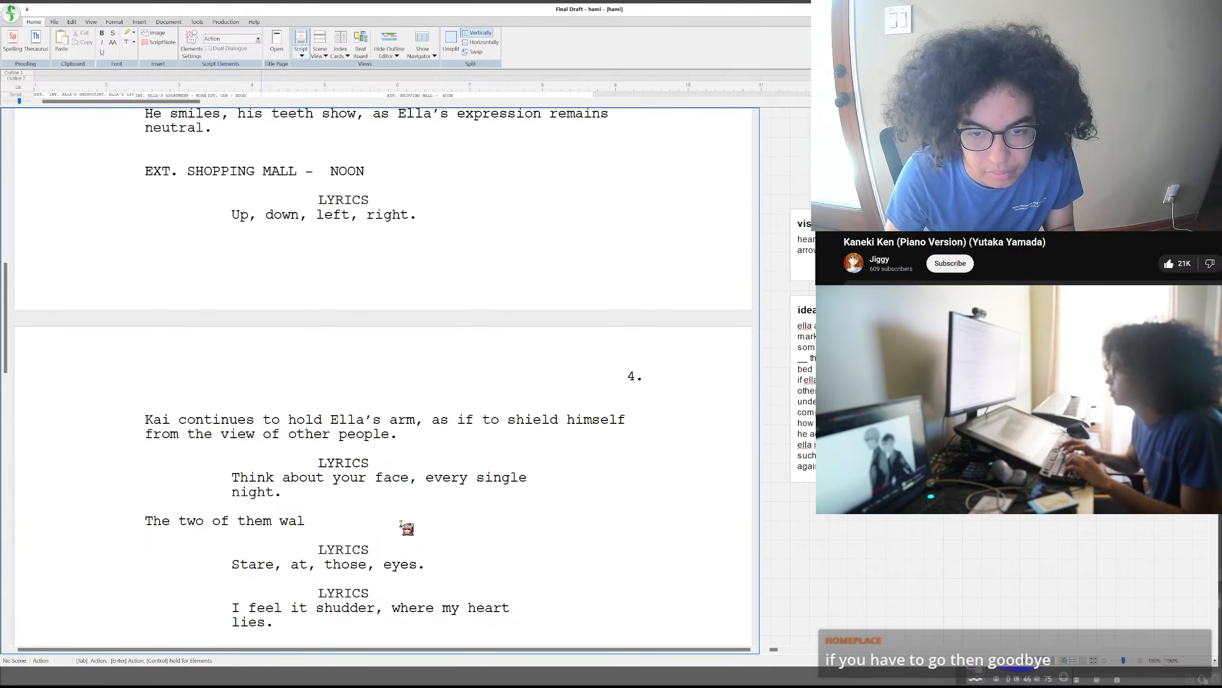
type("ir feet a")
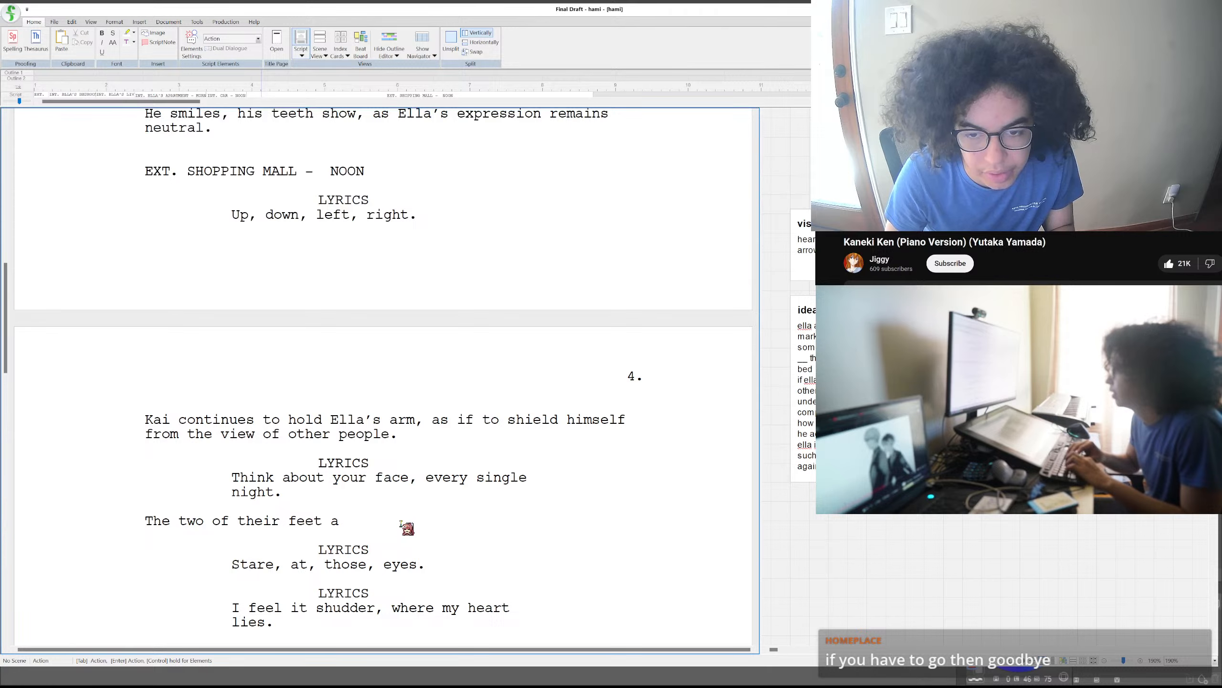
type("mble along the")
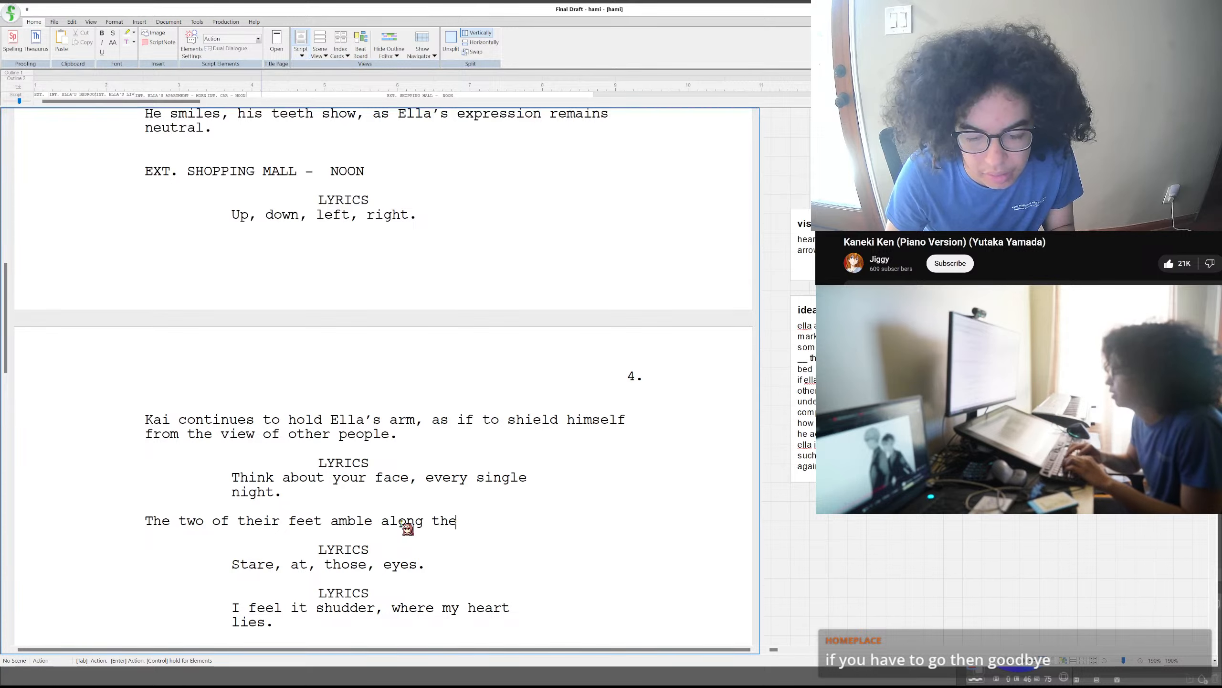
type(" smooth fl")
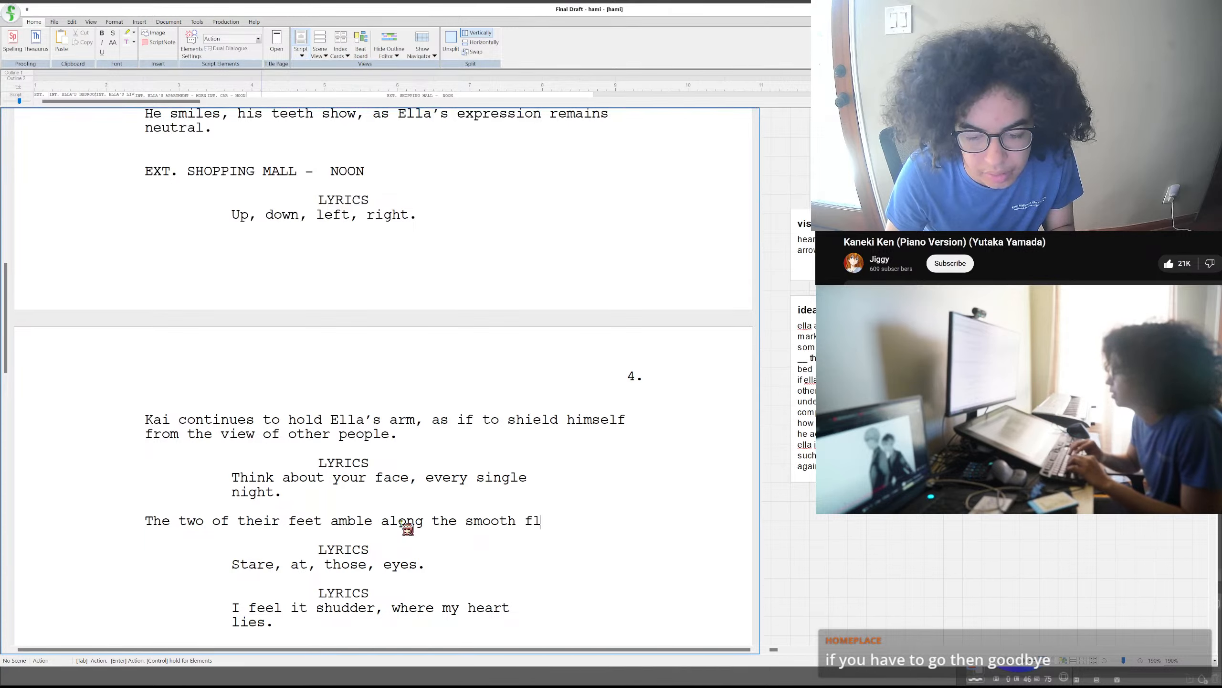
type("oor tiles of the mall")
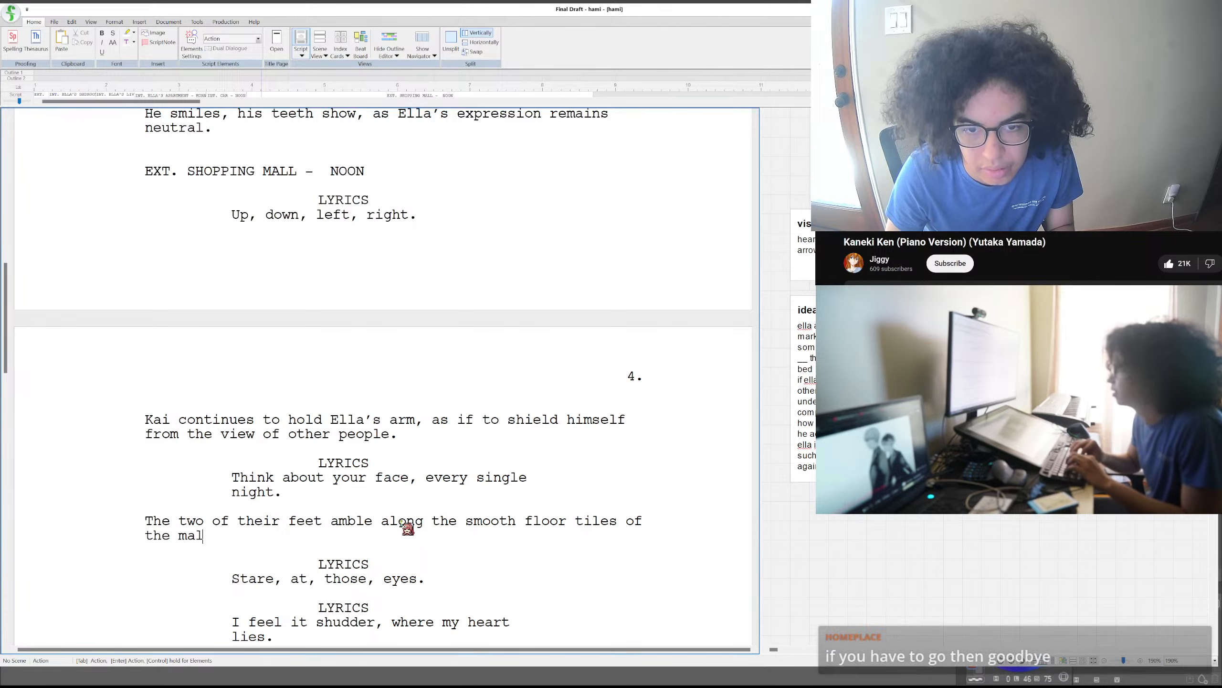
- Change the shopping mall scene heading's prefix to INT
double_click(168, 171)
type("INT")
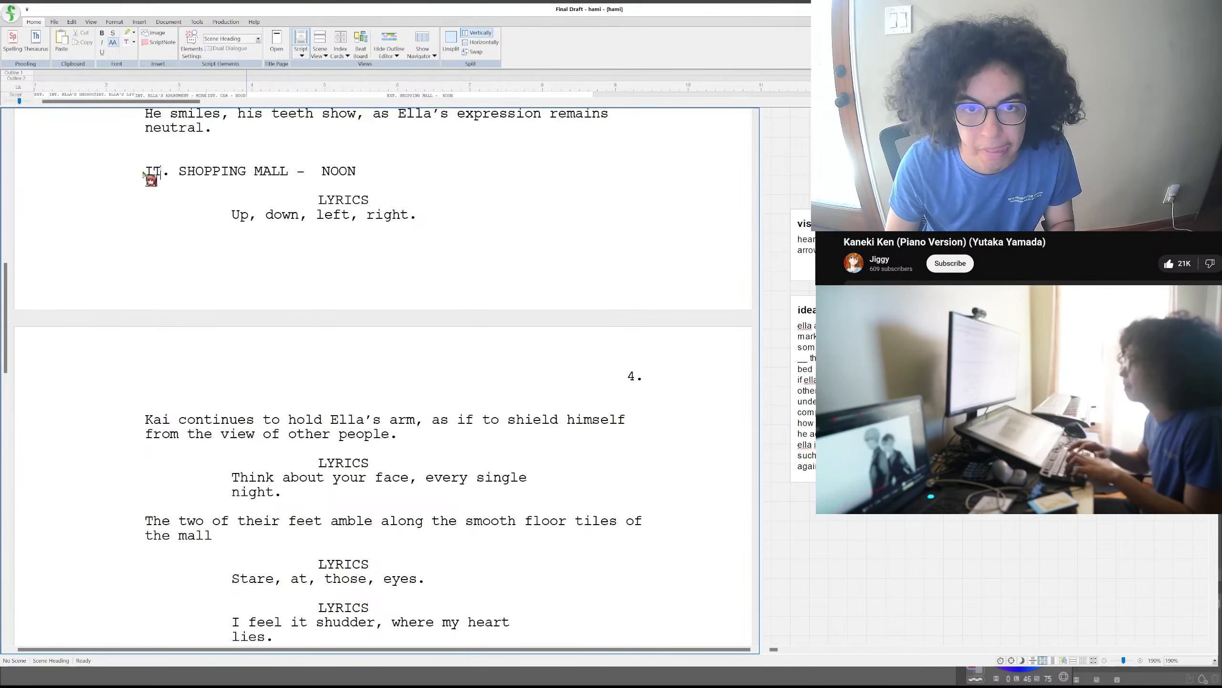
- Continue the action sentence after "the mall" with ", with the presence of other passerby"
double_click(266, 543)
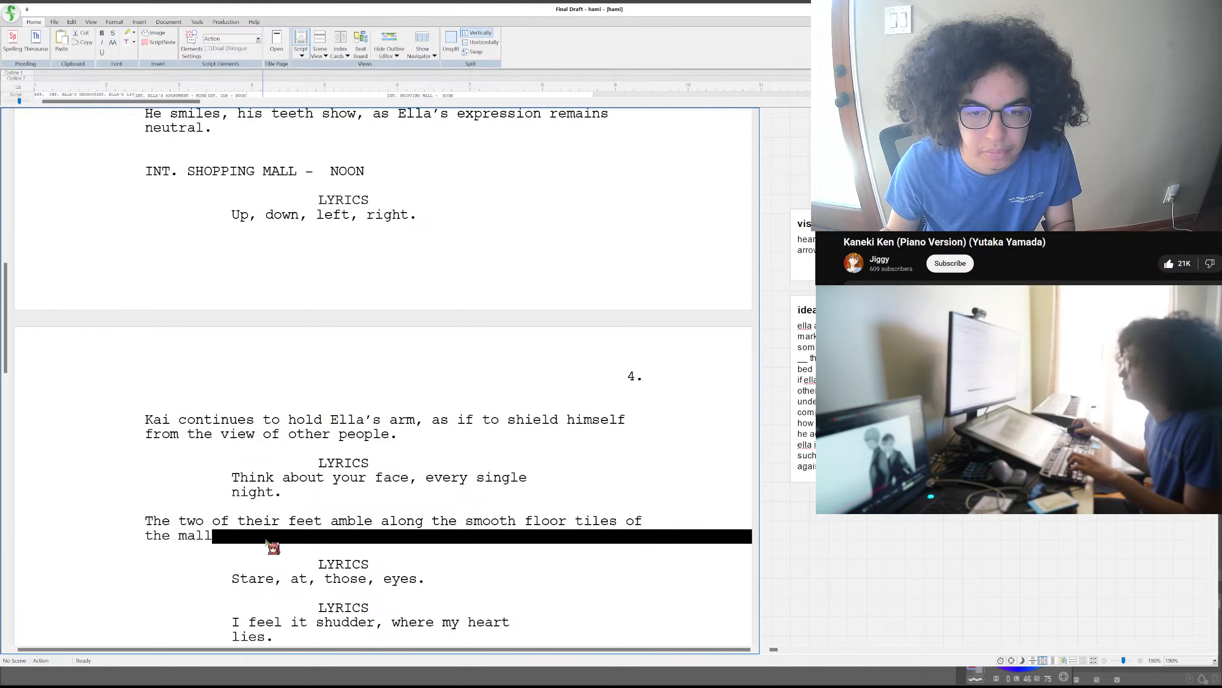
type(", ")
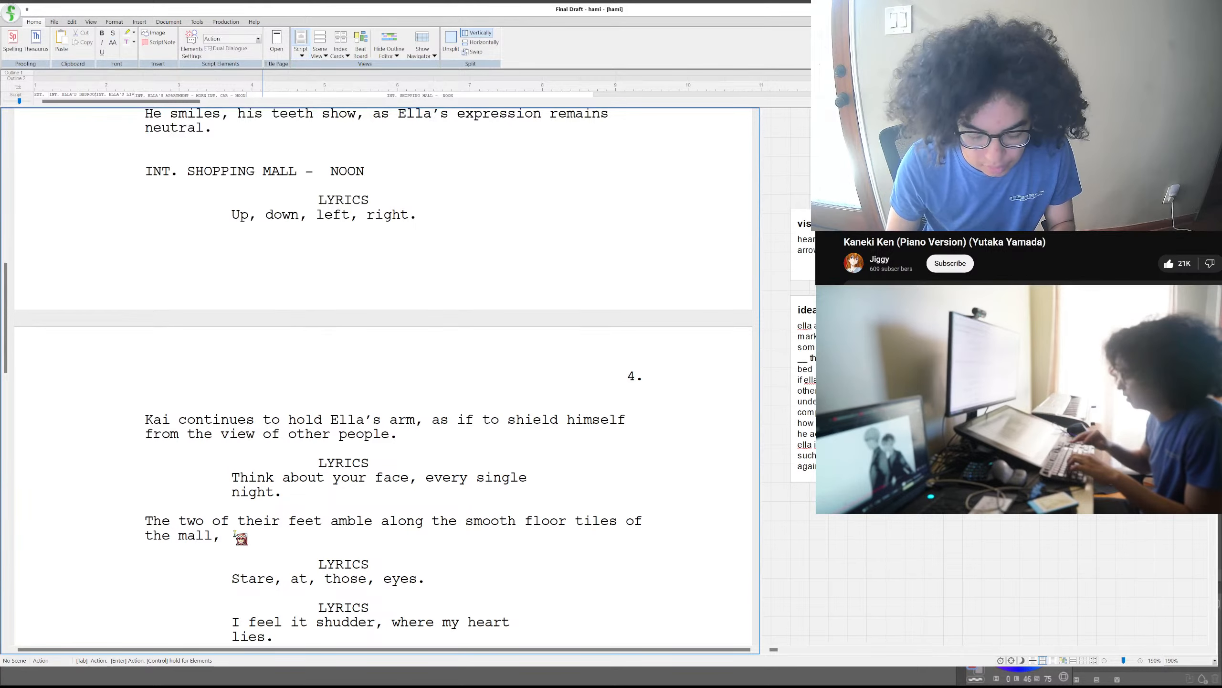
type("witht")
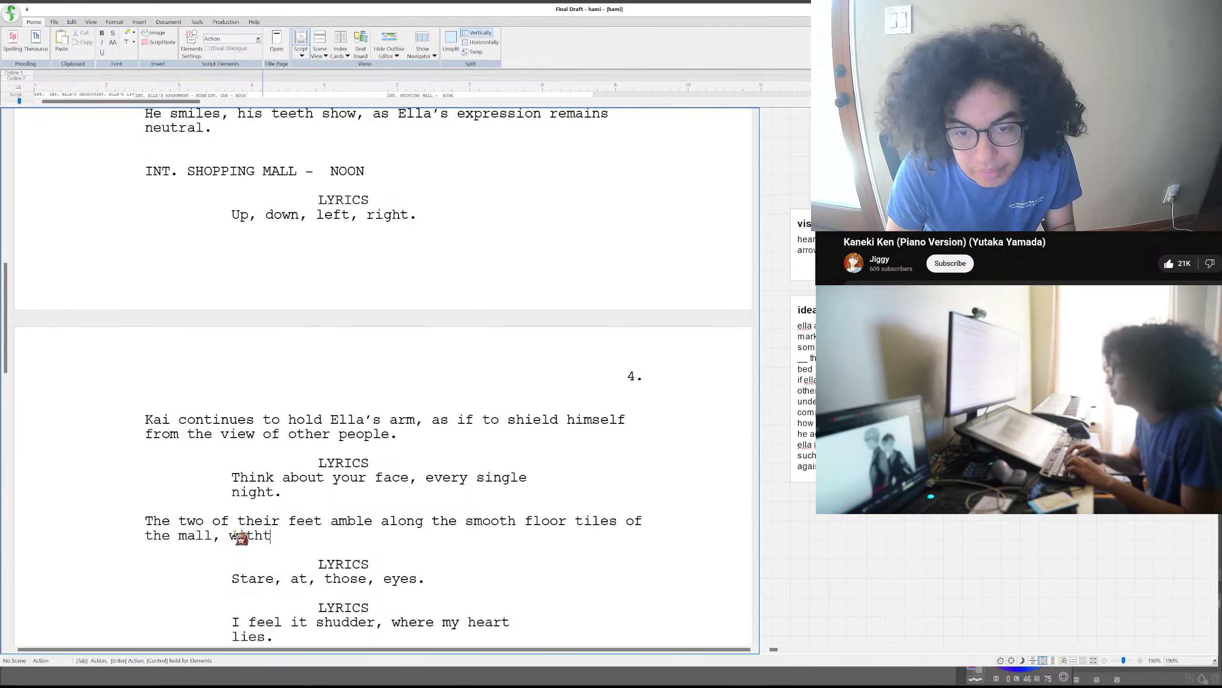
key("BackSpace")
type("the")
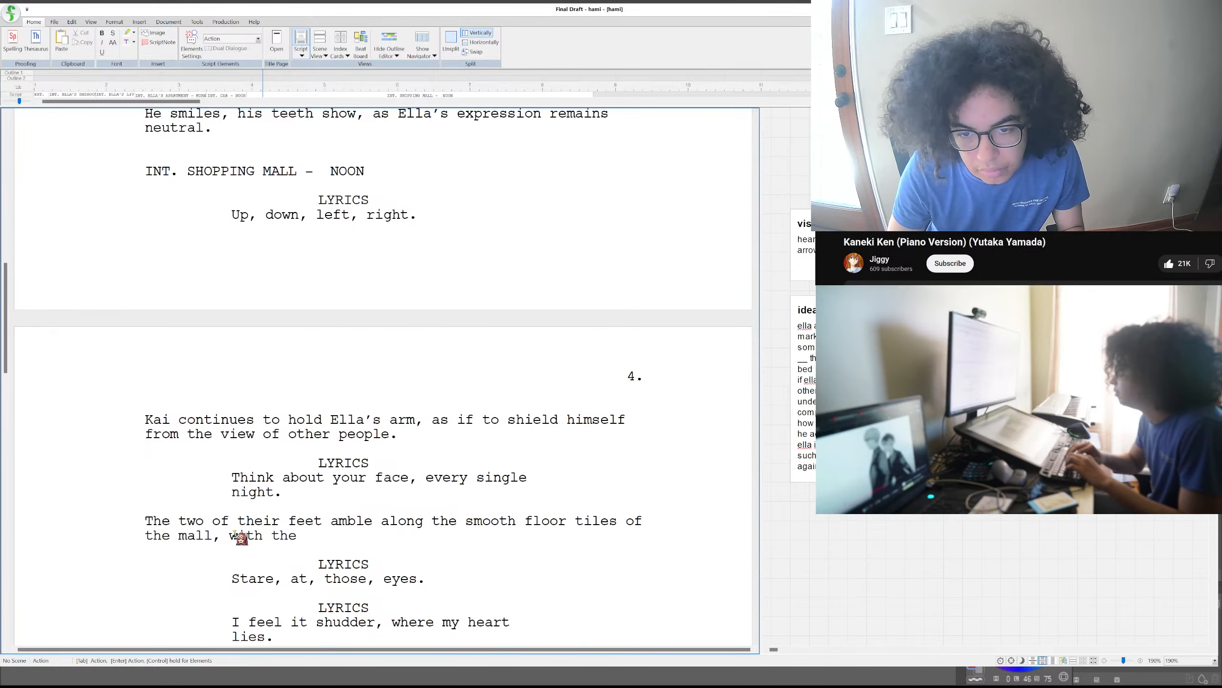
type("prese")
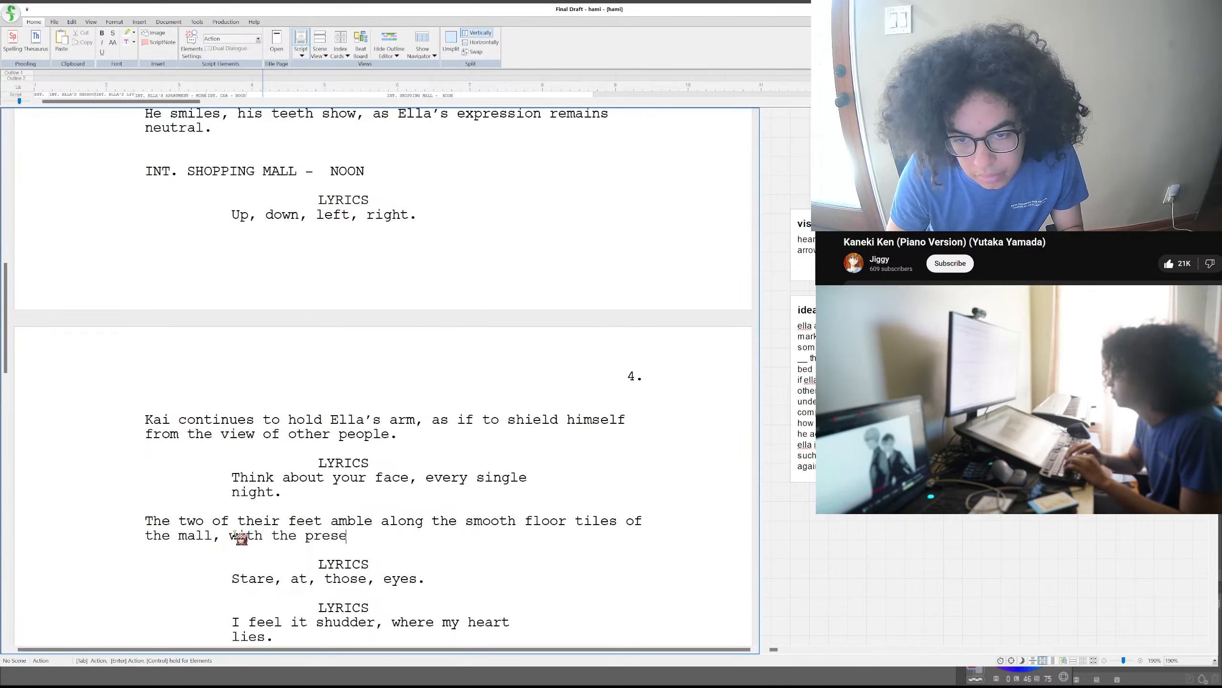
type("nce of other pas")
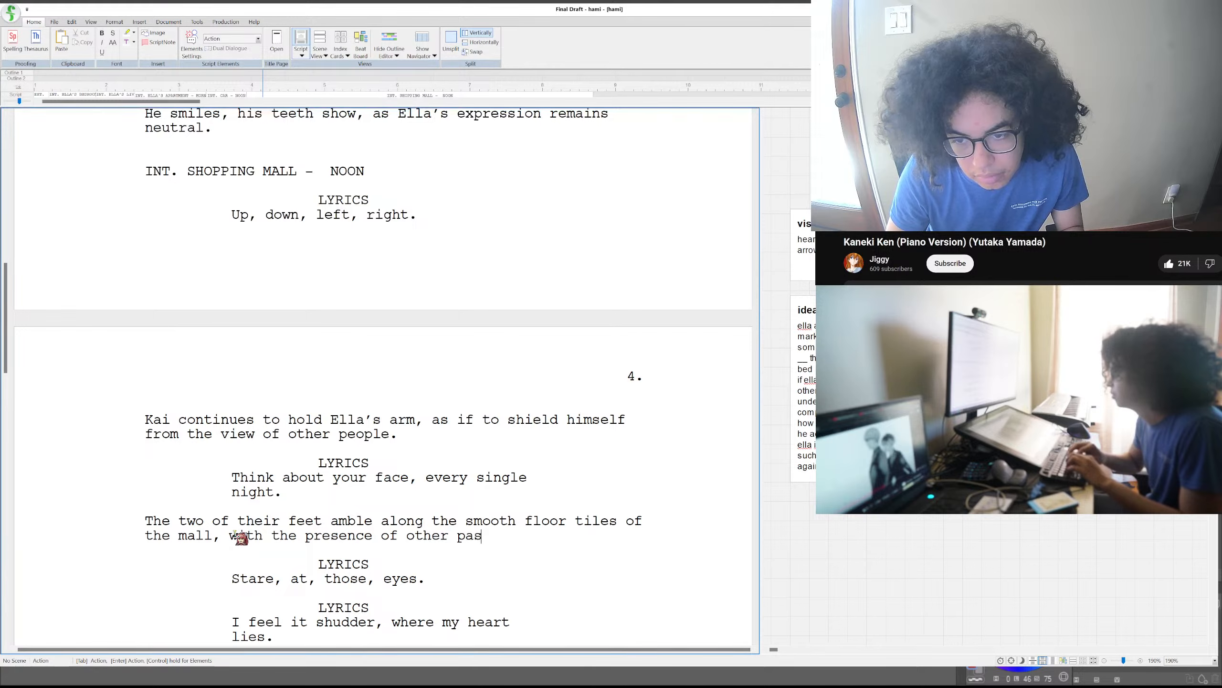
type("serby")
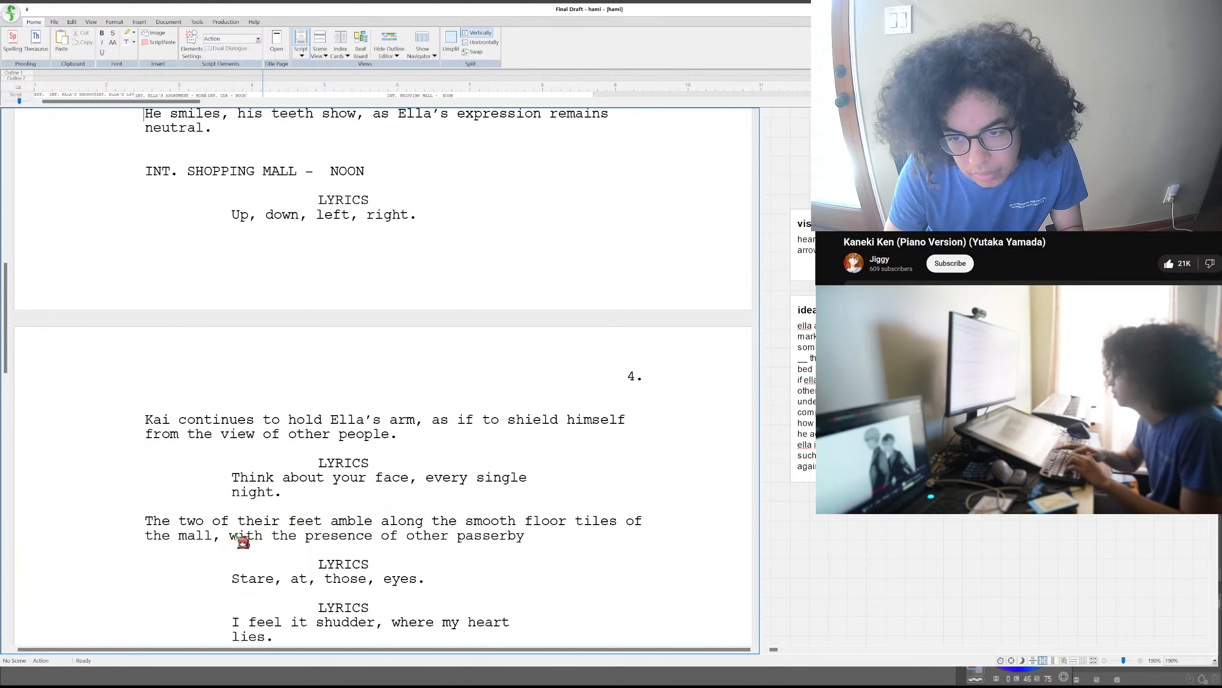
- Finish the action sentence after "passerby" with "'s appearing as they walk in the opposite direction."
double_click(544, 532)
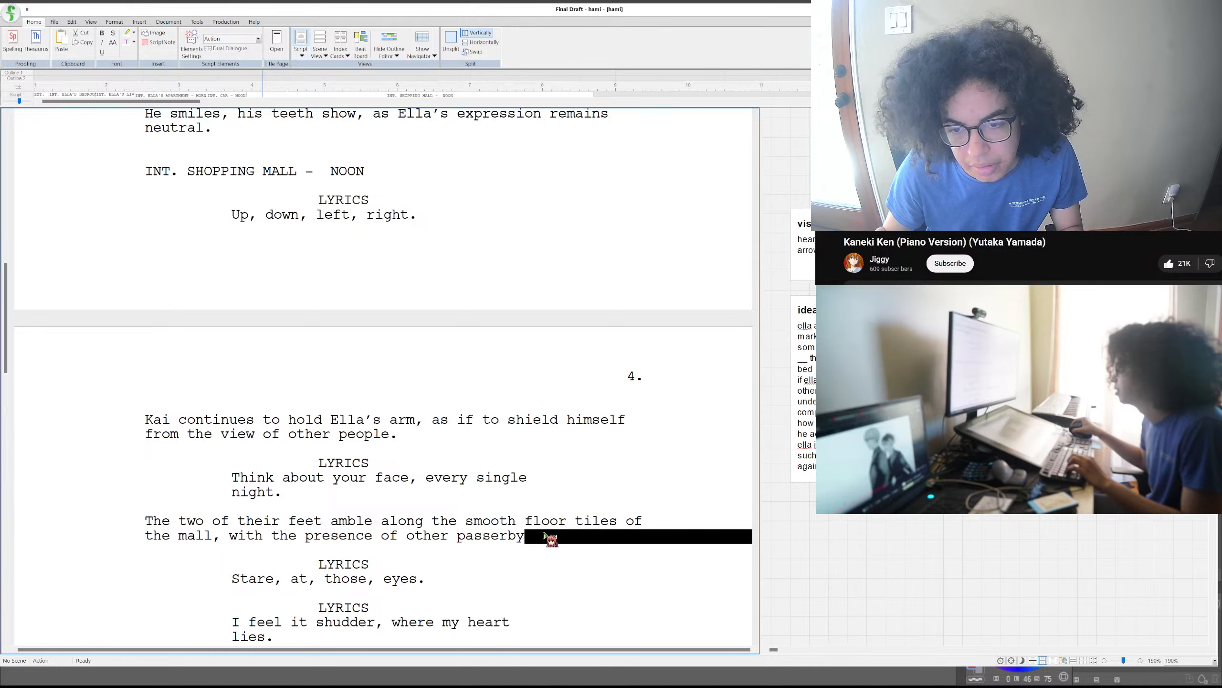
type("'s")
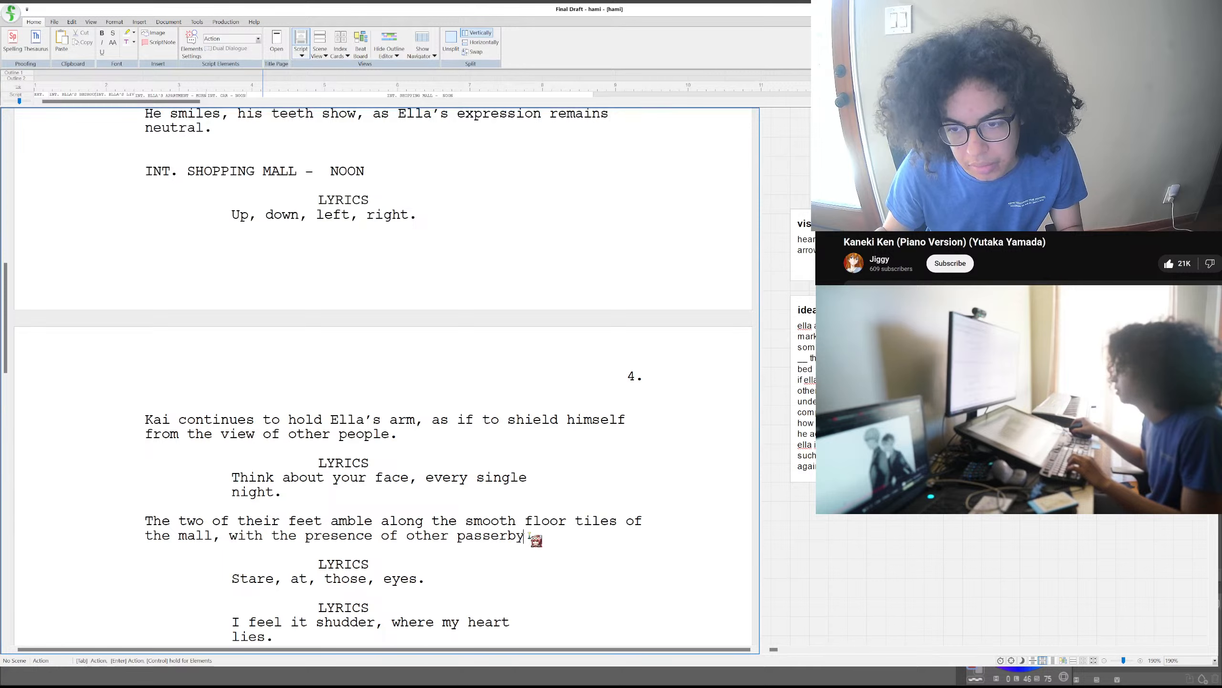
type(" appearing")
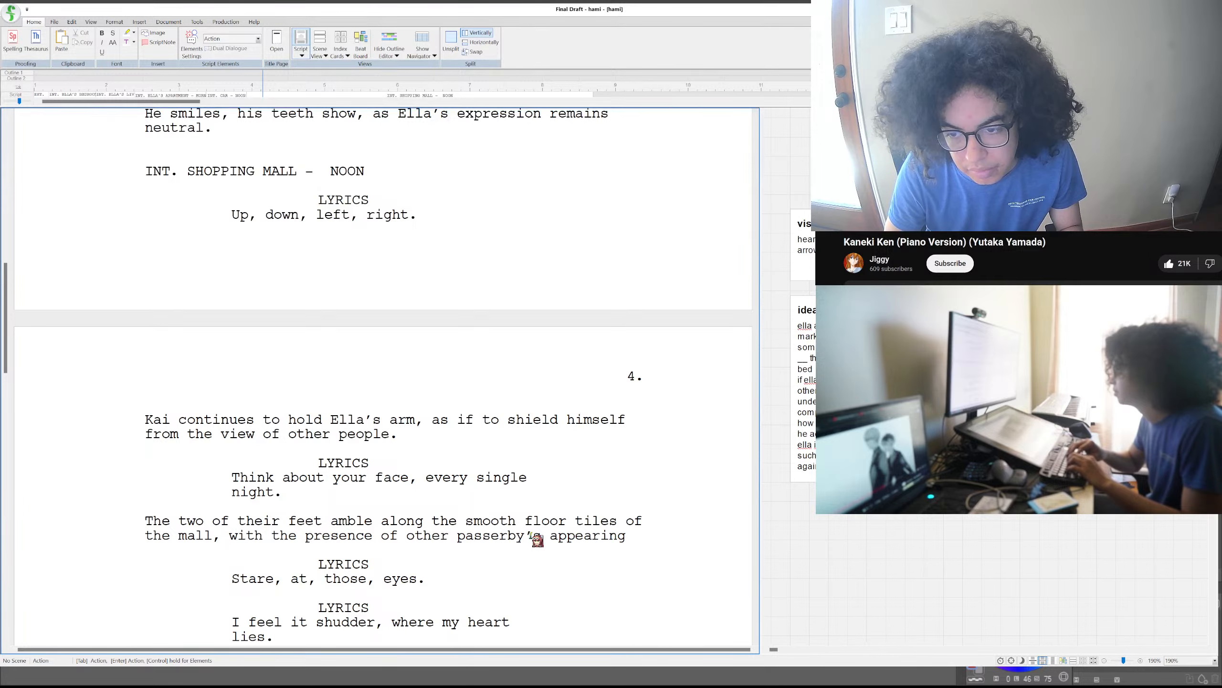
key("BackSpace")
key("BackSpace")
key("BackSpace")
key("BackSpace")
key("BackSpace")
key("BackSpace")
key("BackSpace")
key("BackSpace")
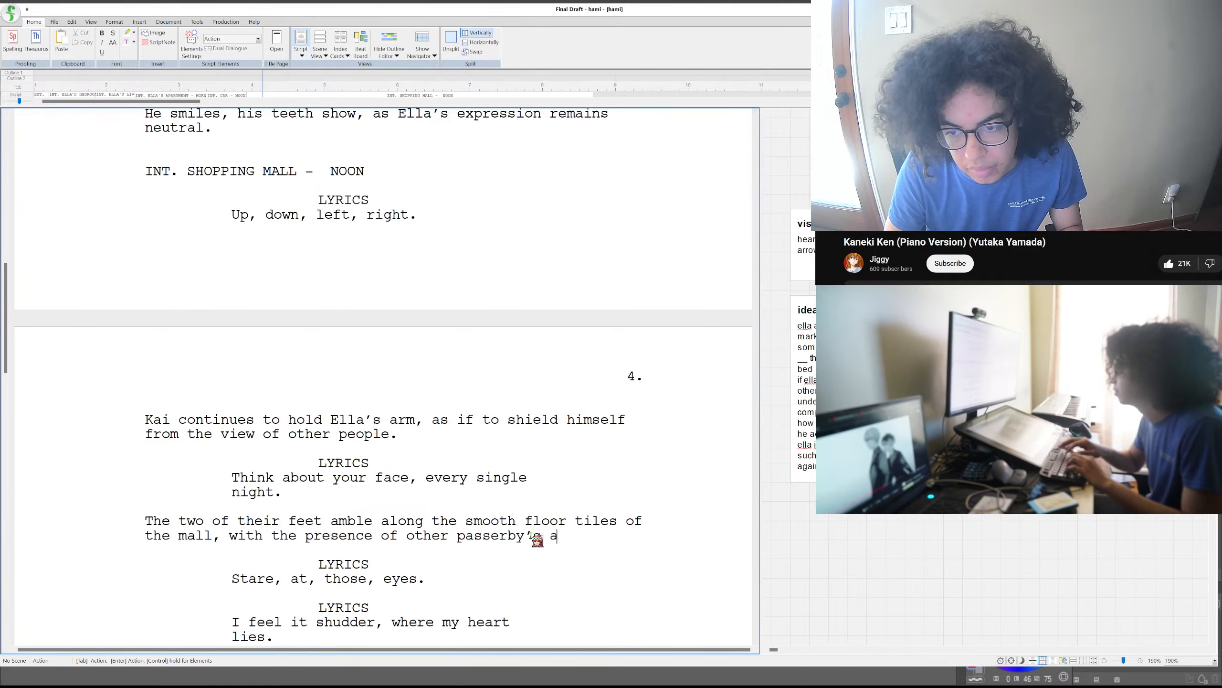
type("ppea")
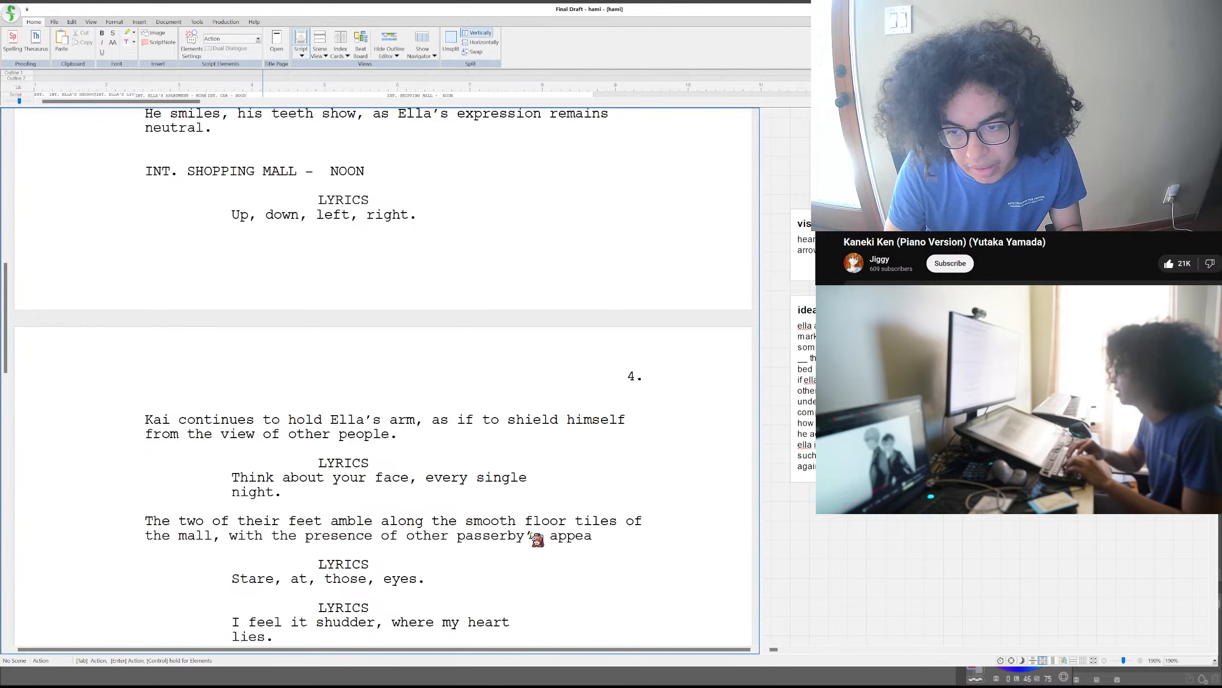
type("ring as they walk")
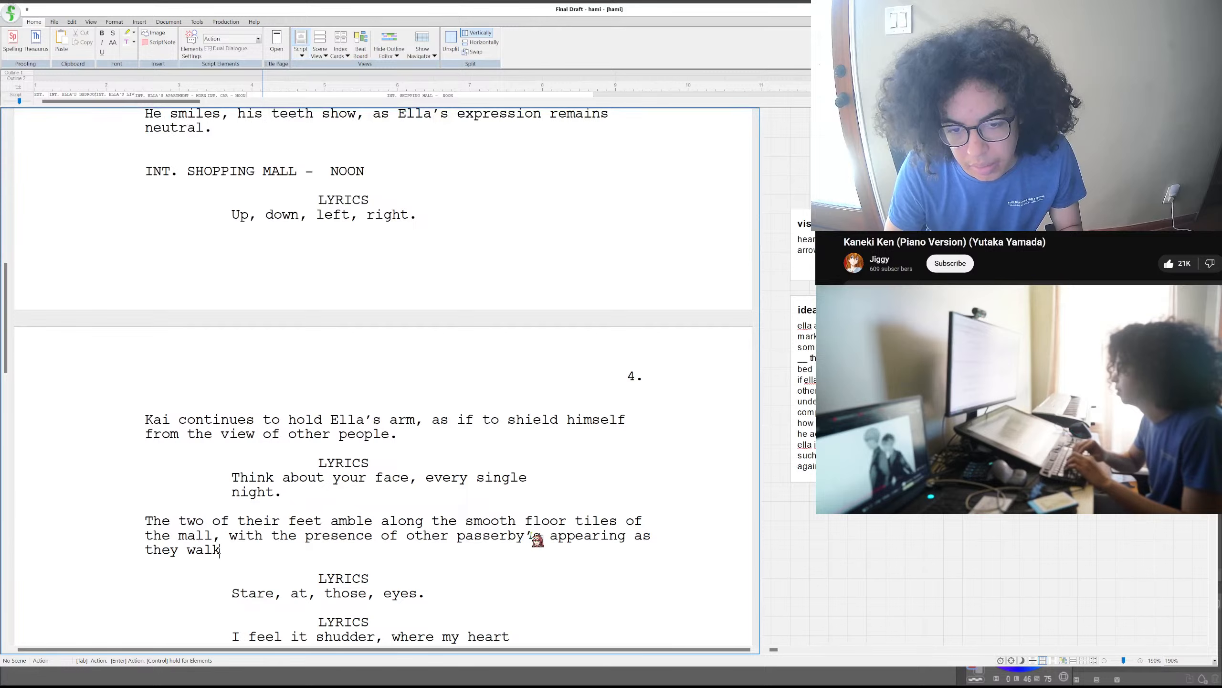
type(" in")
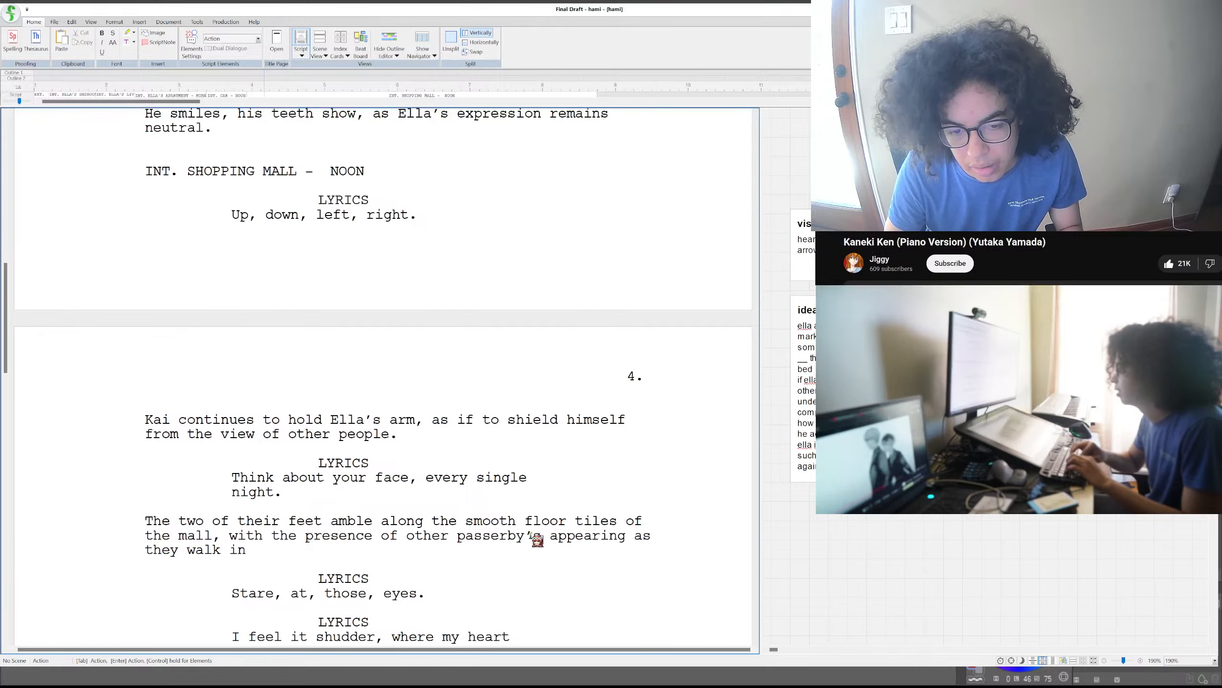
type(" the opposite direction.")
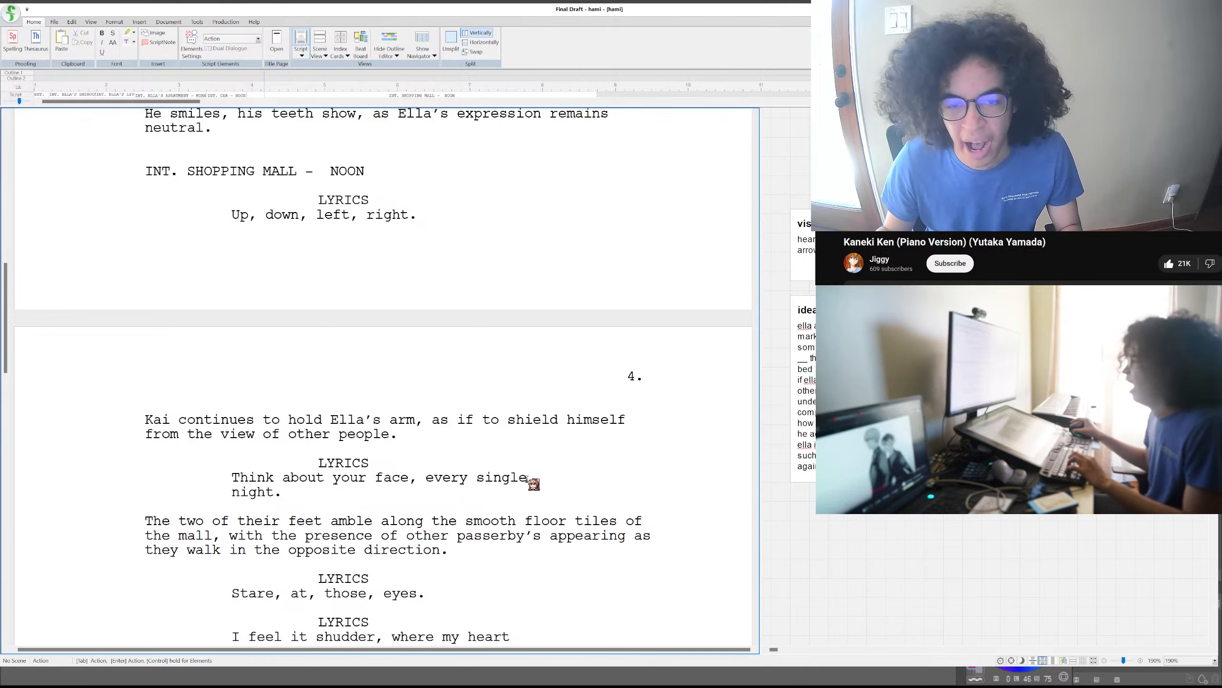
- Place the cursor at the end of the lyric "Stare, at, those, eyes."
scroll(532, 477, "down", 3)
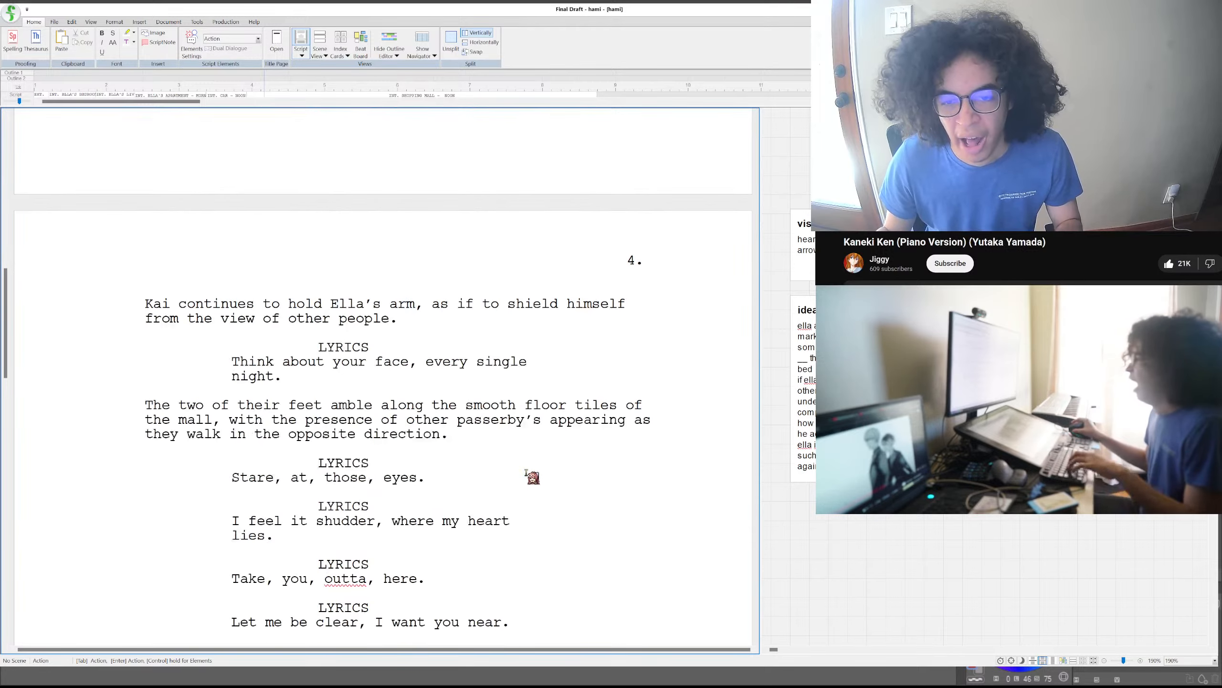
left_click(447, 484)
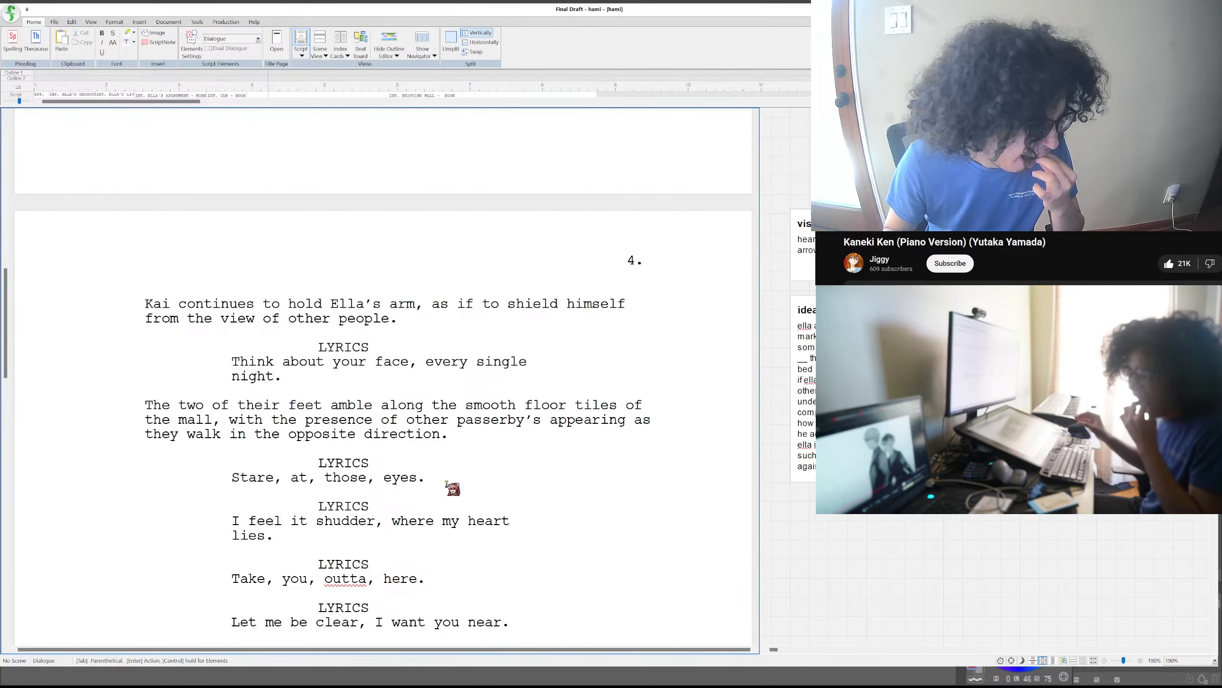
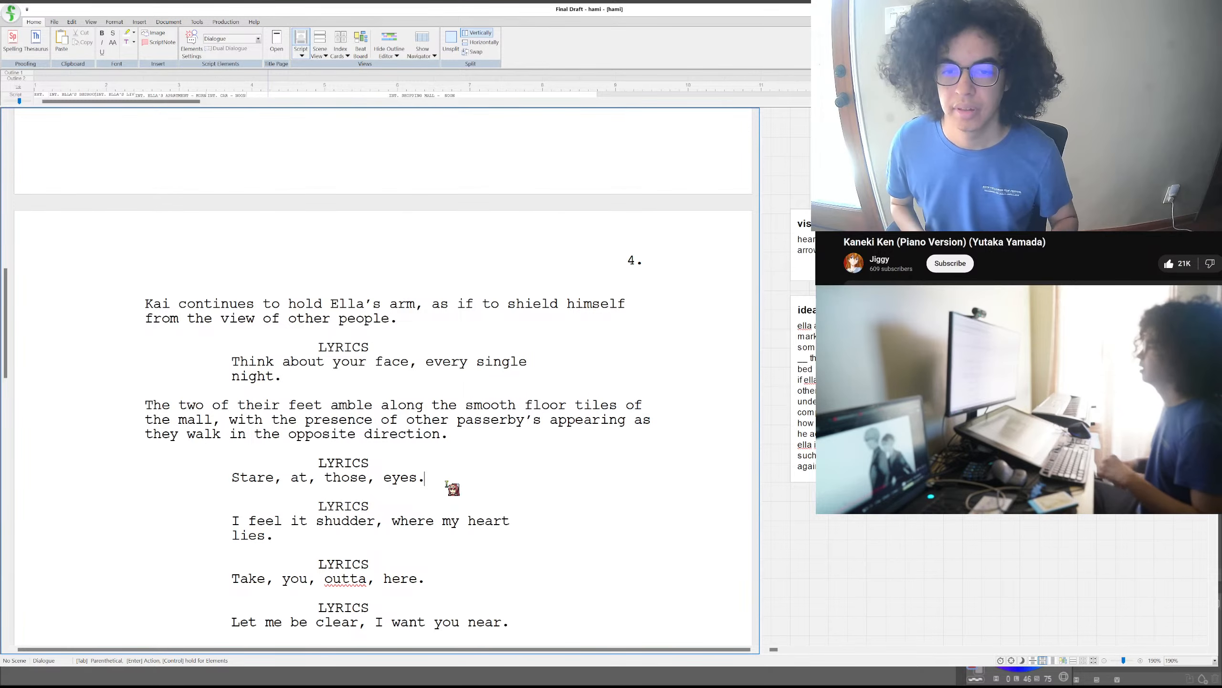
- Add an action paragraph below the lyric "Stare, at, those, eyes." beginning "Kai's eyes stick to"
key("Return")
type("Kai")
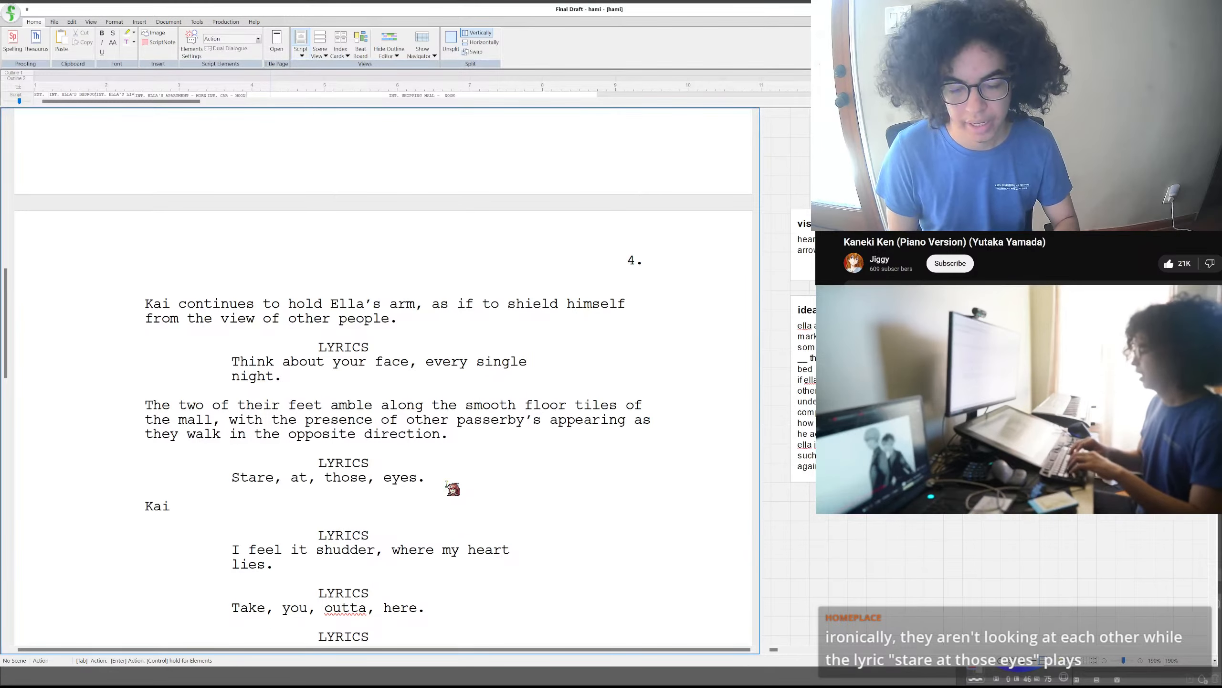
type(" look")
key("BackSpace")
key("BackSpace")
key("BackSpace")
key("BackSpace")
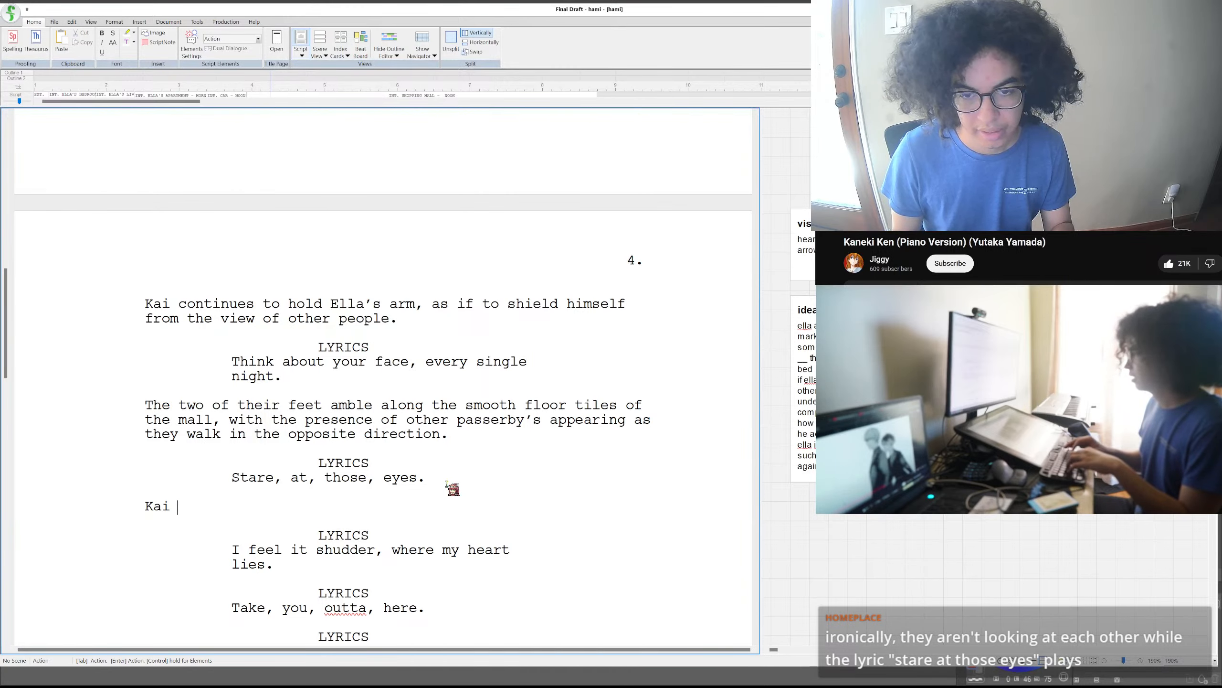
type("lo")
key("BackSpace")
key("BackSpace")
key("BackSpace")
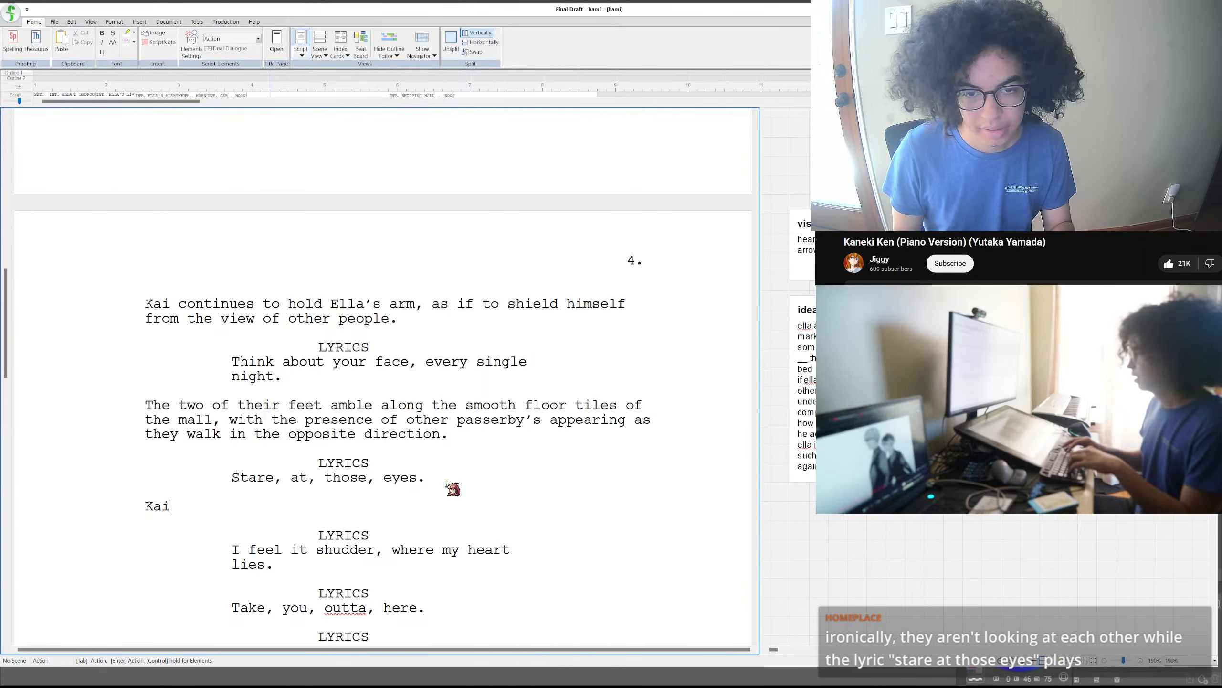
type("'s eyes stick to")
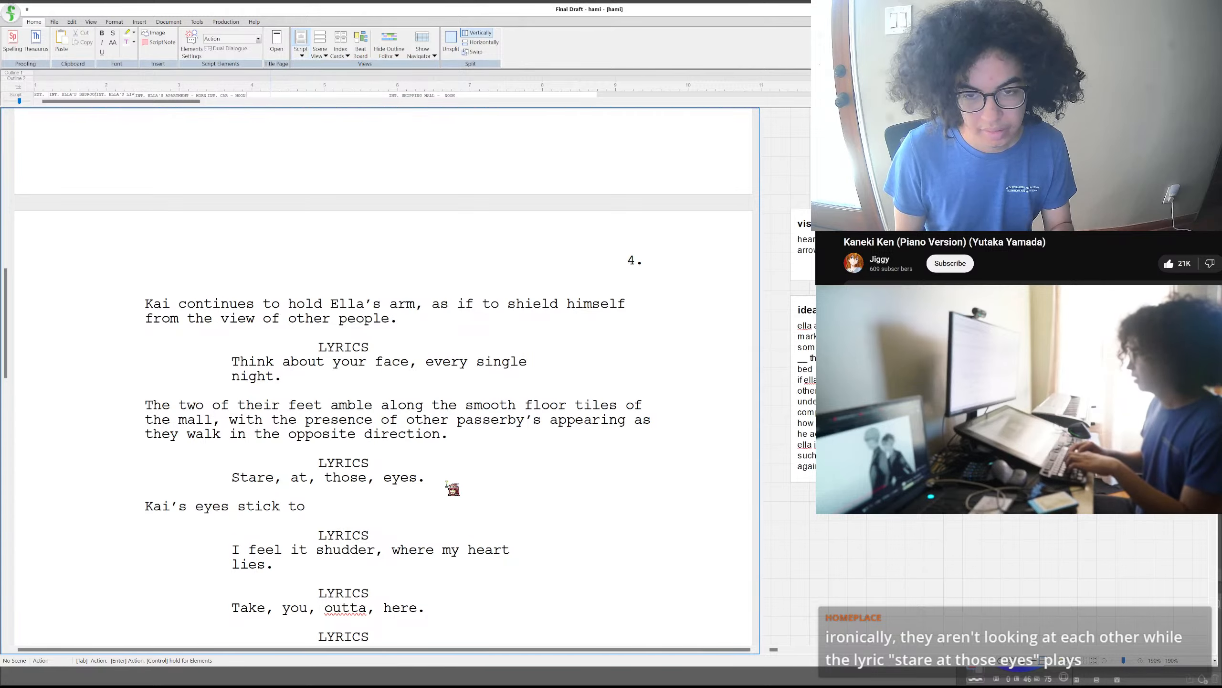
- Continue the action sentence after "stick to" with "the floor"
type("the florc")
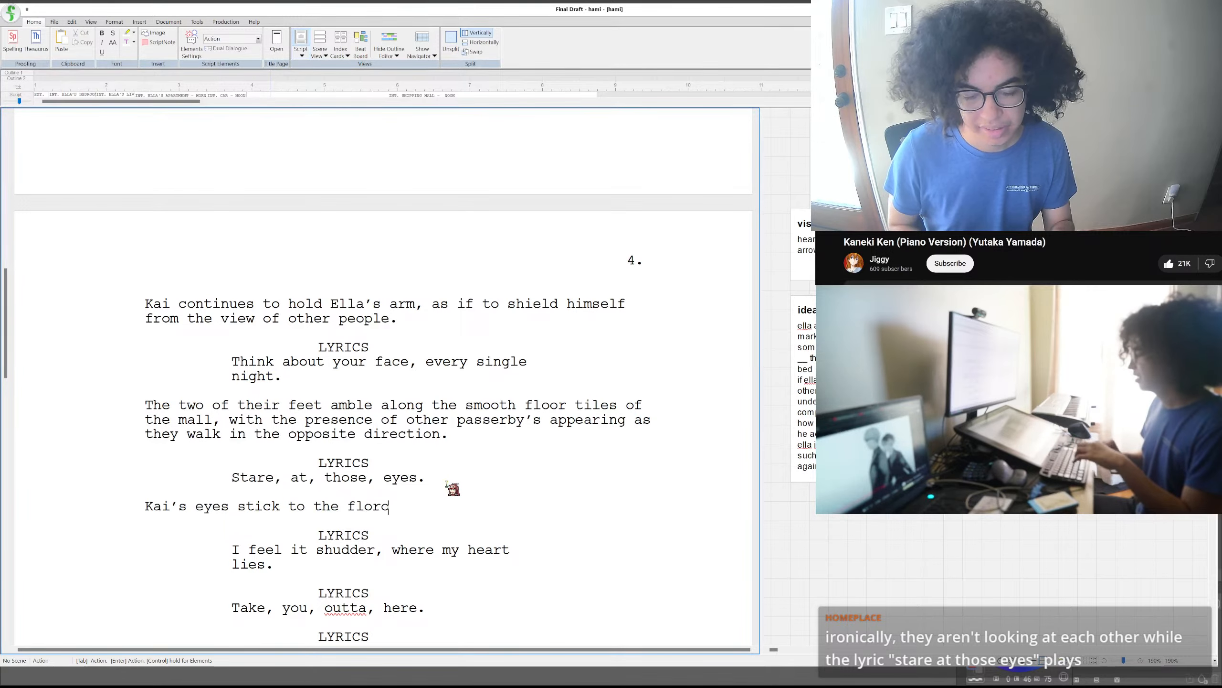
key("BackSpace")
type("o")
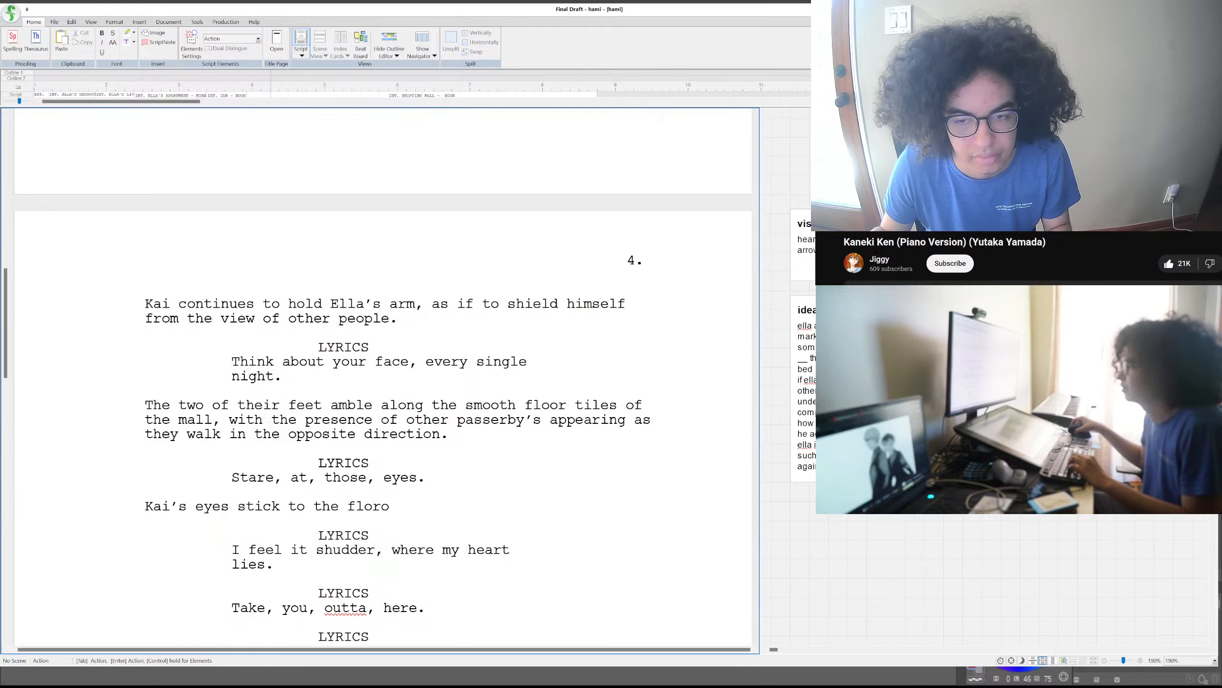
key("BackSpace")
key("BackSpace")
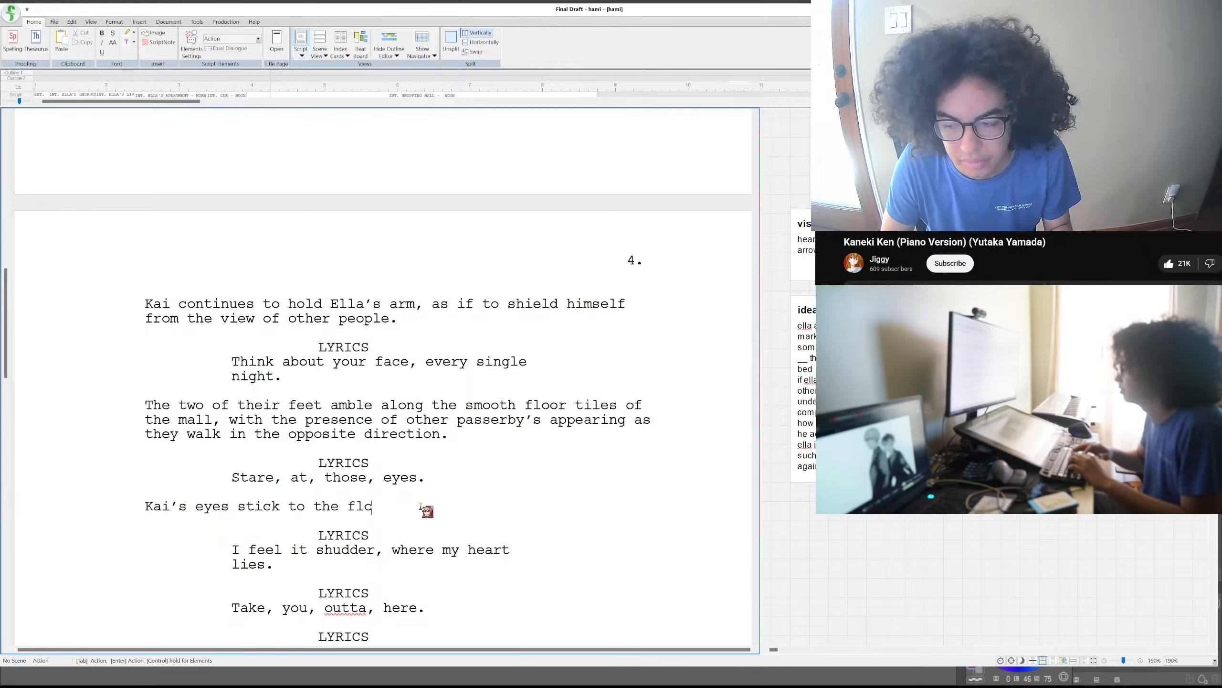
type("or")
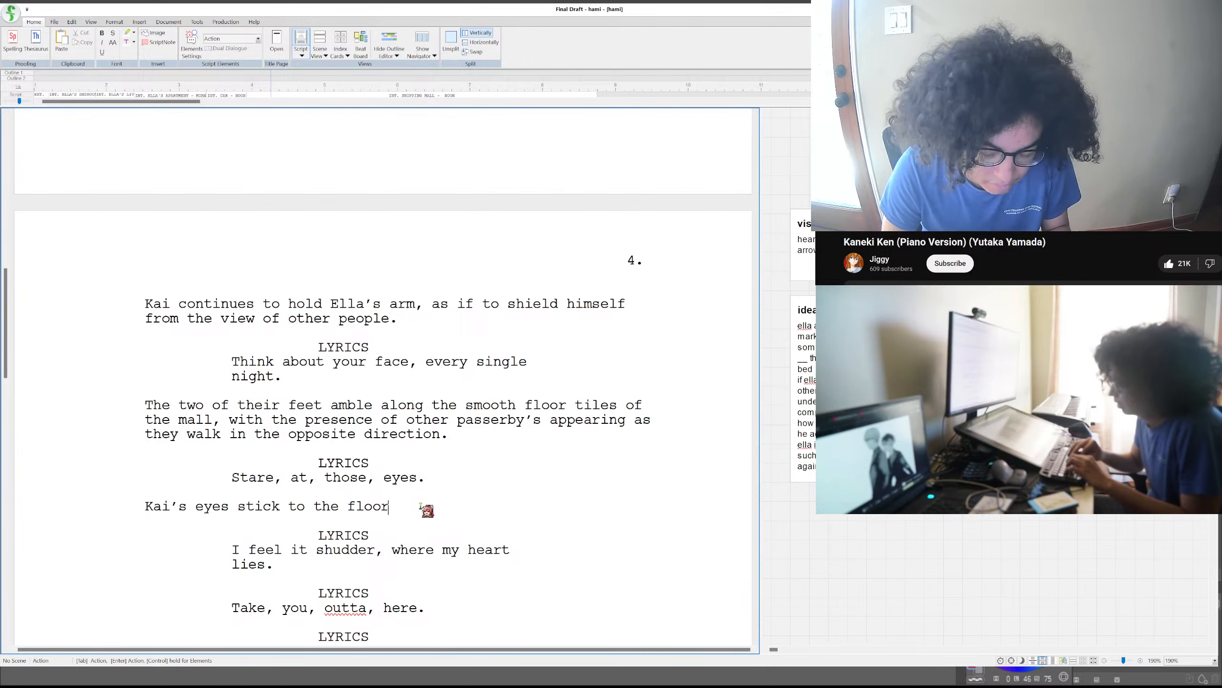
- Continue the action sentence after "the floor" with ", with the curve of his frown twisting further"
type(", wit")
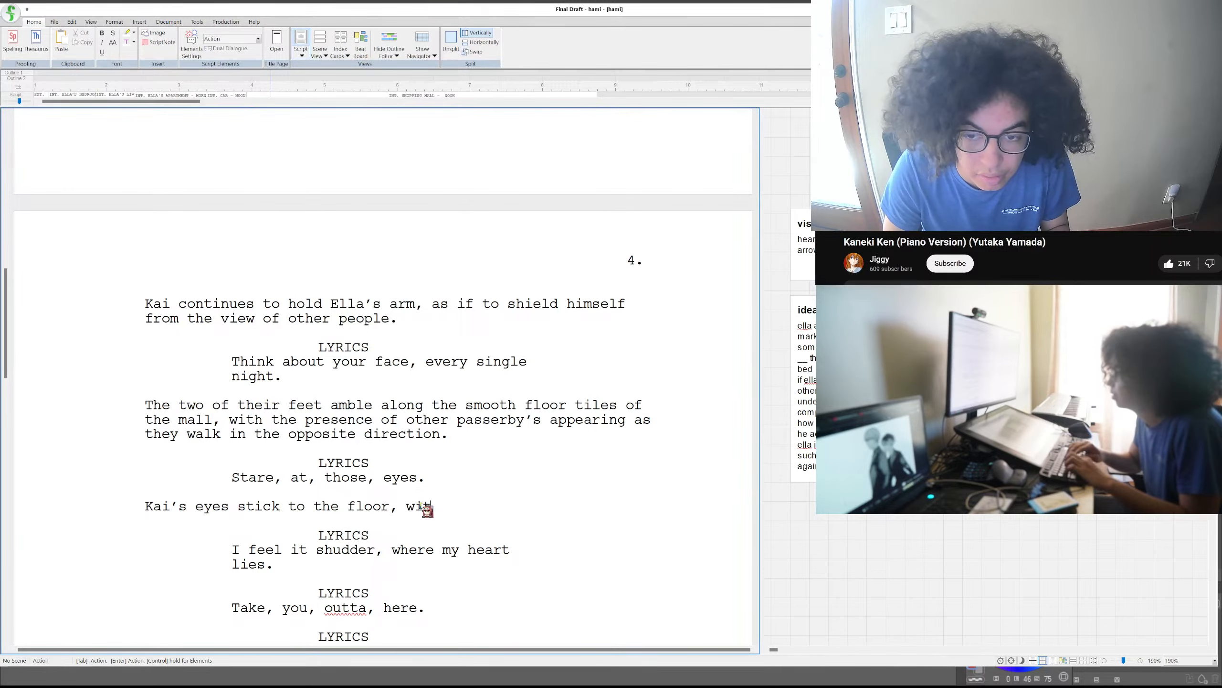
type("h the")
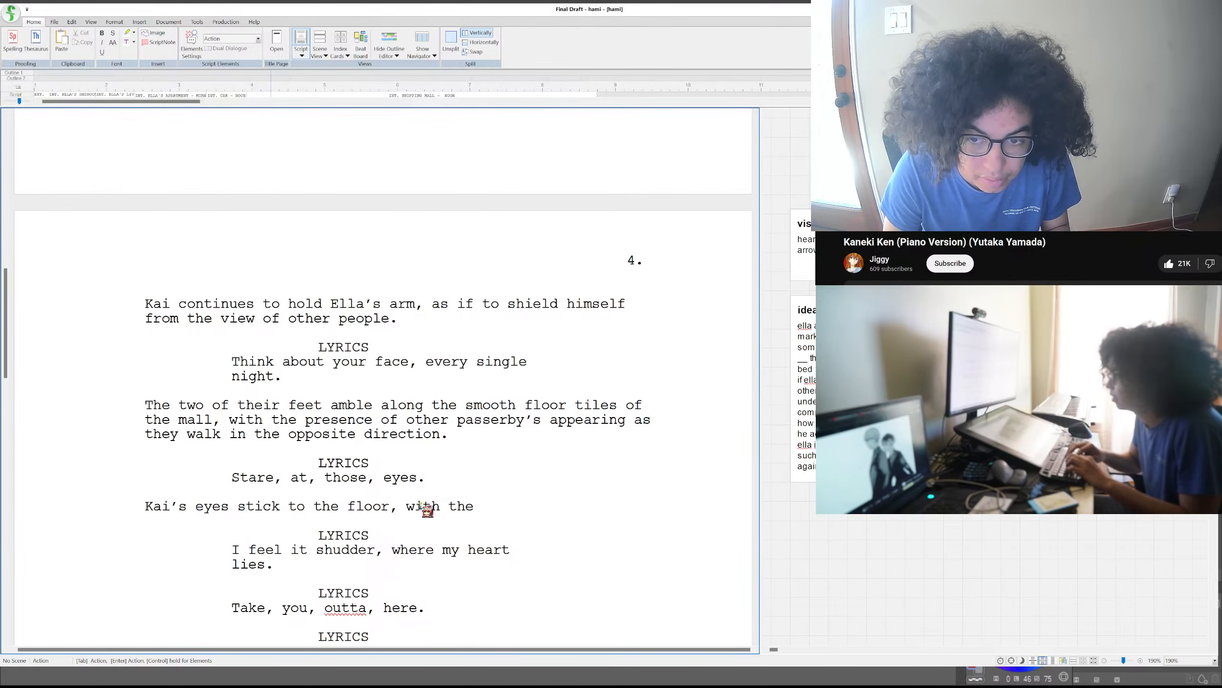
type(" twist of his")
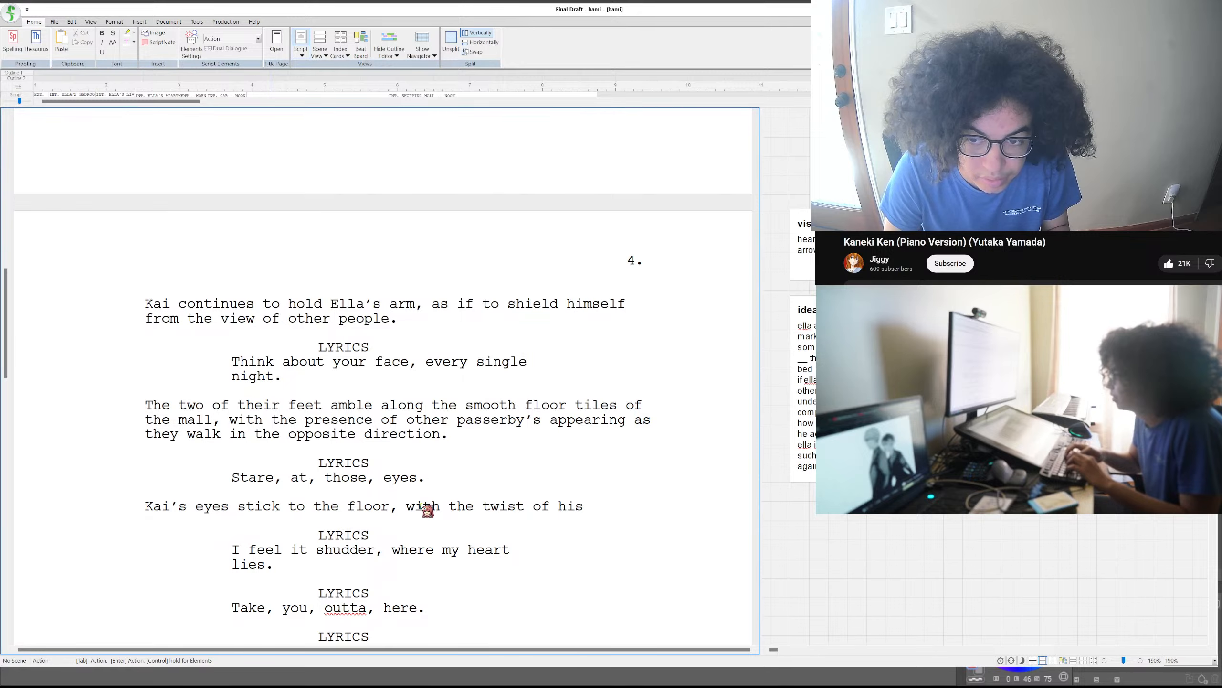
type(" frown")
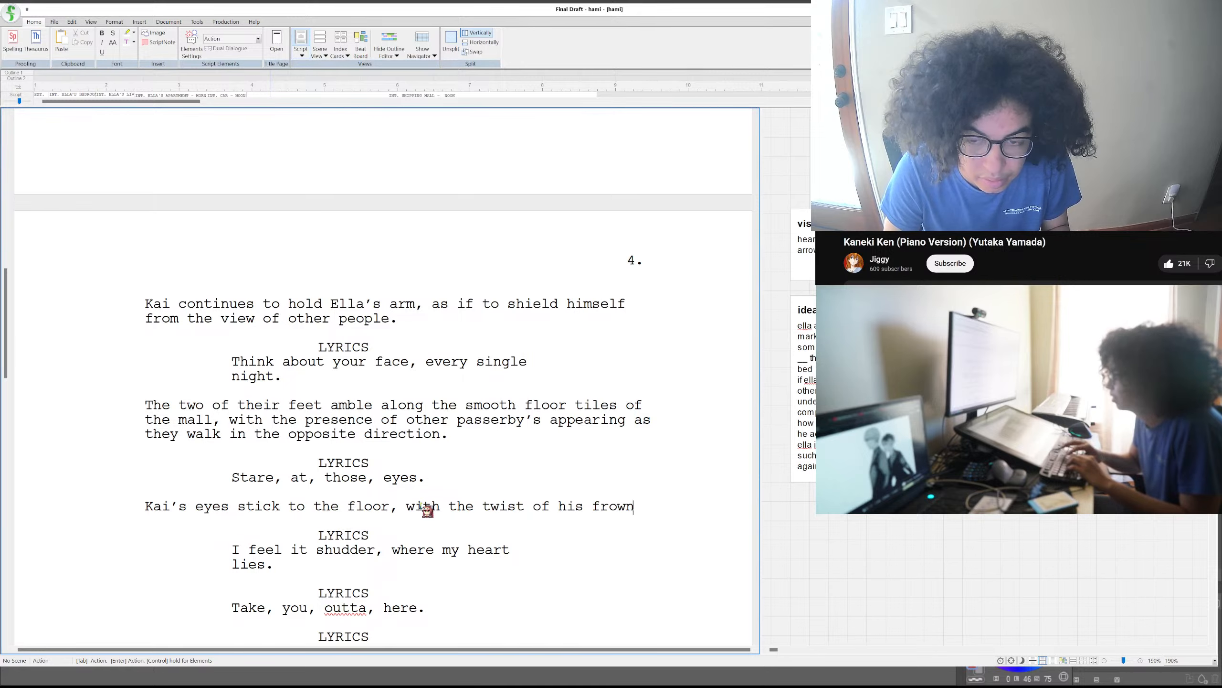
key("BackSpace")
key("BackSpace")
key("BackSpace")
key("BackSpace")
key("BackSpace")
key("BackSpace")
key("BackSpace")
key("BackSpace")
key("BackSpace")
key("BackSpace")
key("BackSpace")
key("BackSpace")
key("BackSpace")
key("BackSpace")
key("BackSpace")
key("BackSpace")
key("BackSpace")
key("BackSpace")
key("BackSpace")
type("c")
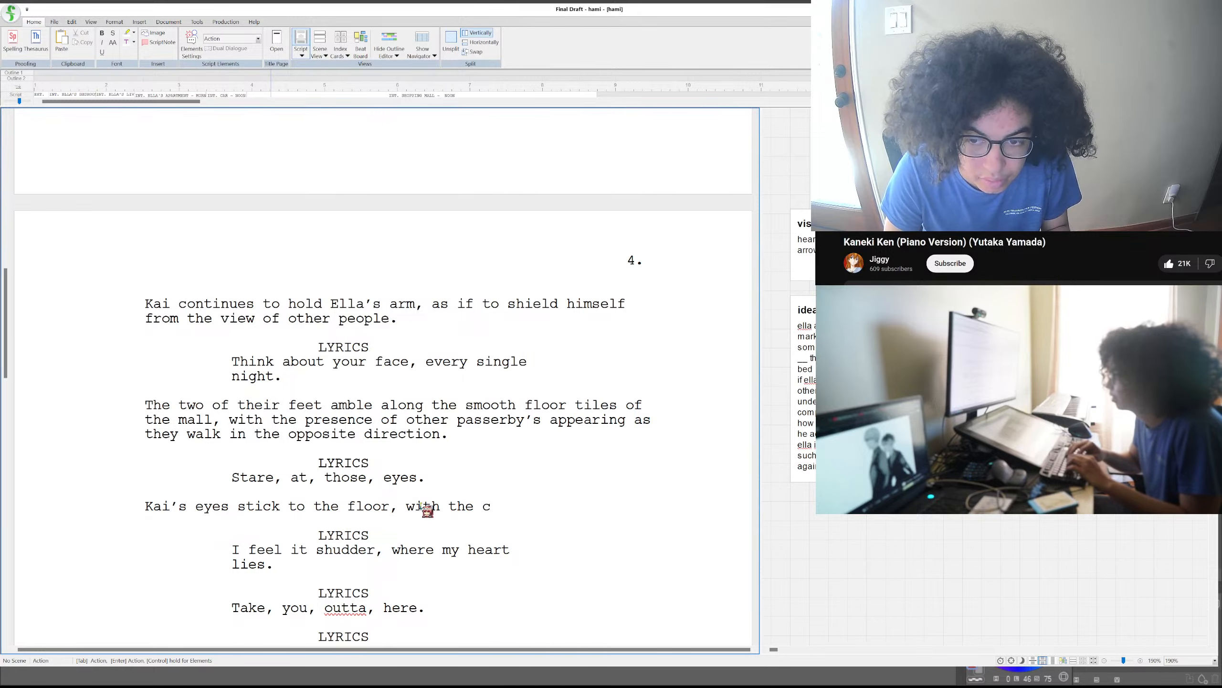
type("urve of his frown")
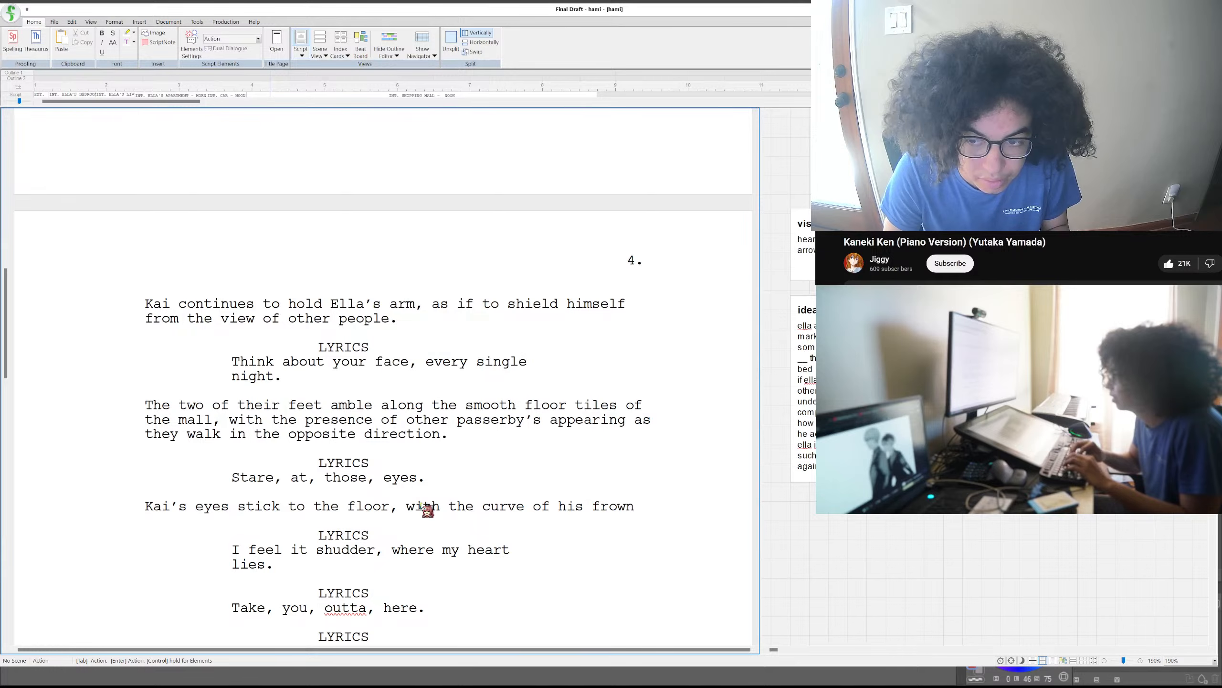
type(" twisting further as")
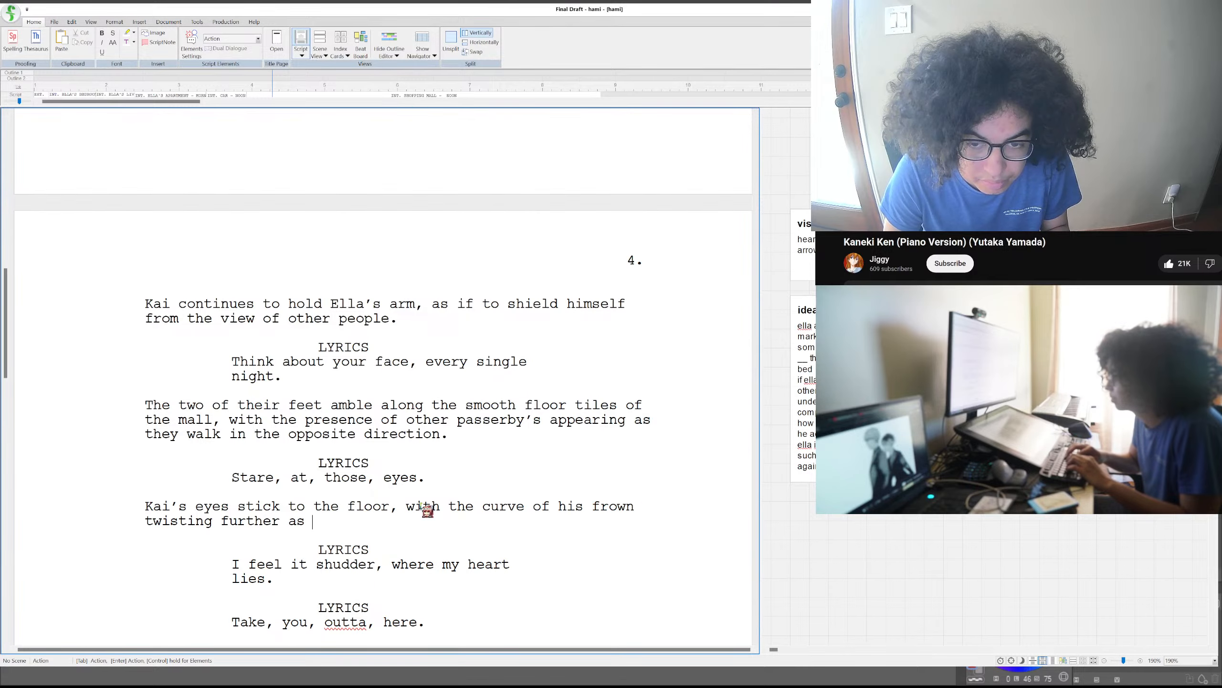
- Finish the action sentence after "twisting further" with "with the passing of time."
key("BackSpace")
key("BackSpace")
key("BackSpace")
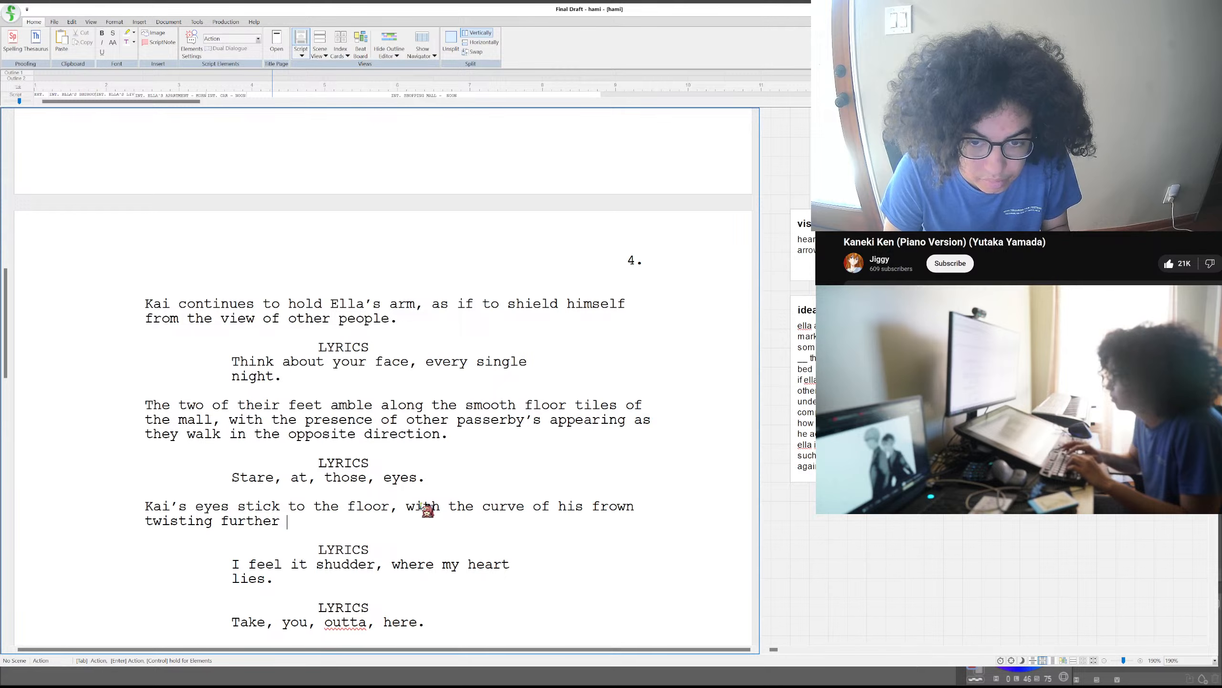
type("with t")
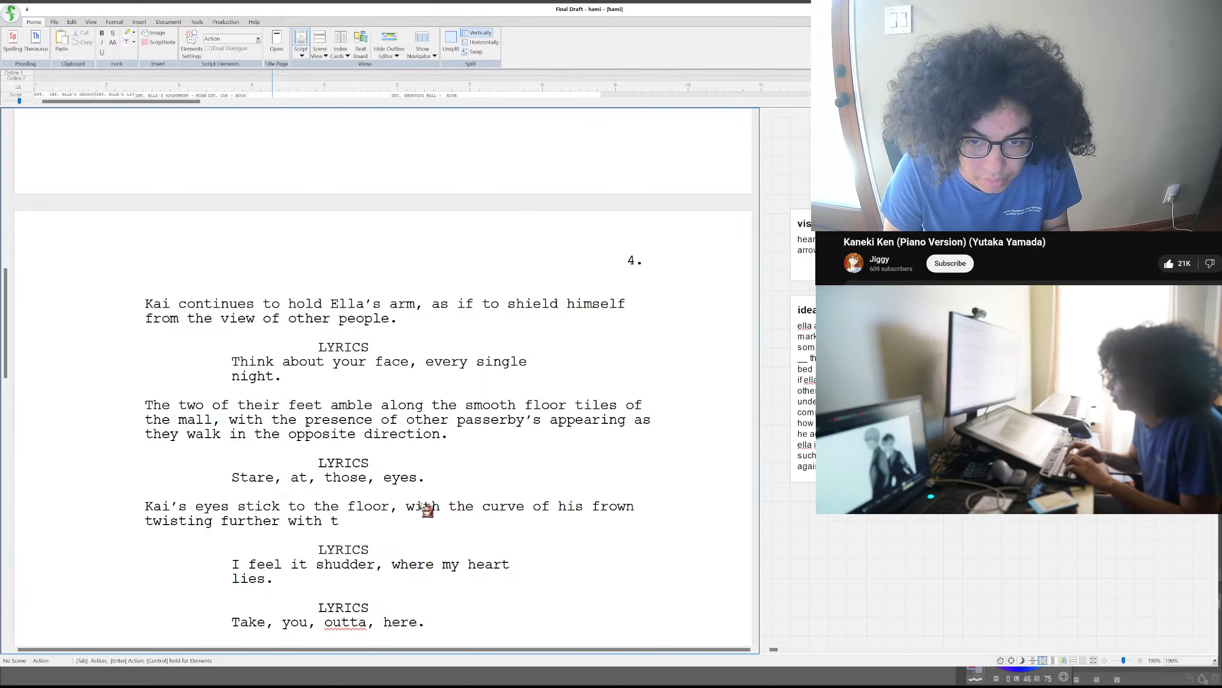
type("he passing of time.")
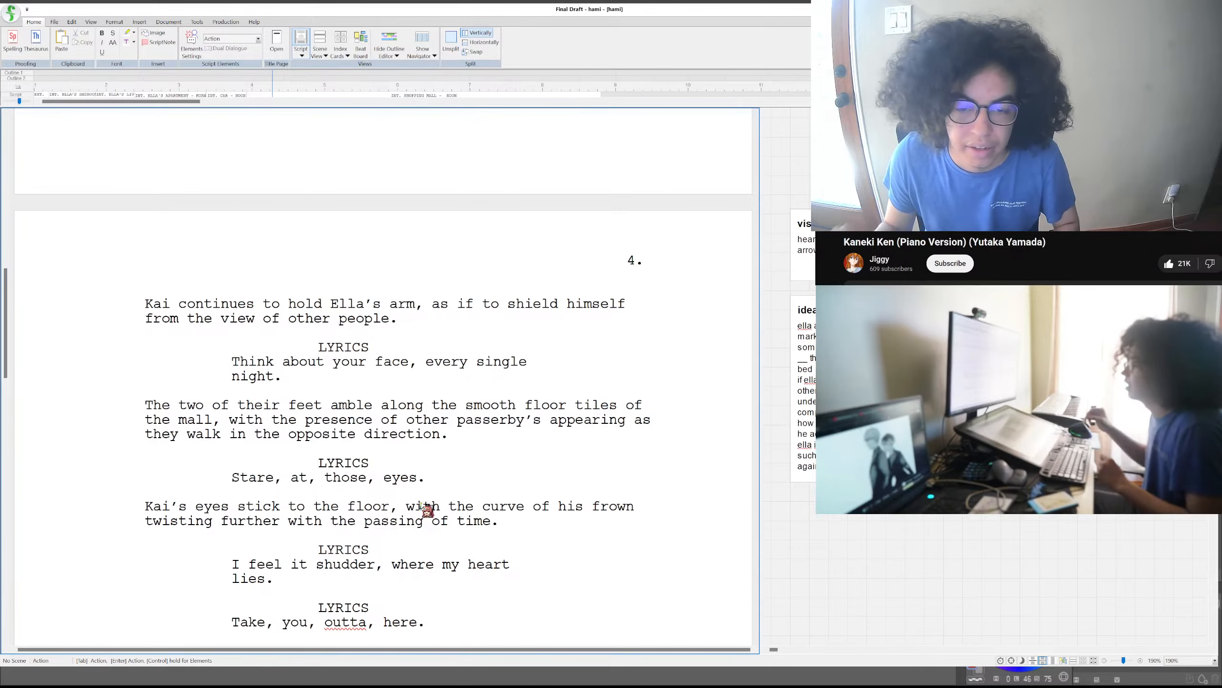
- Insert an empty action paragraph below the lyric "I feel it shudder, where my heart lies."
left_click(293, 577)
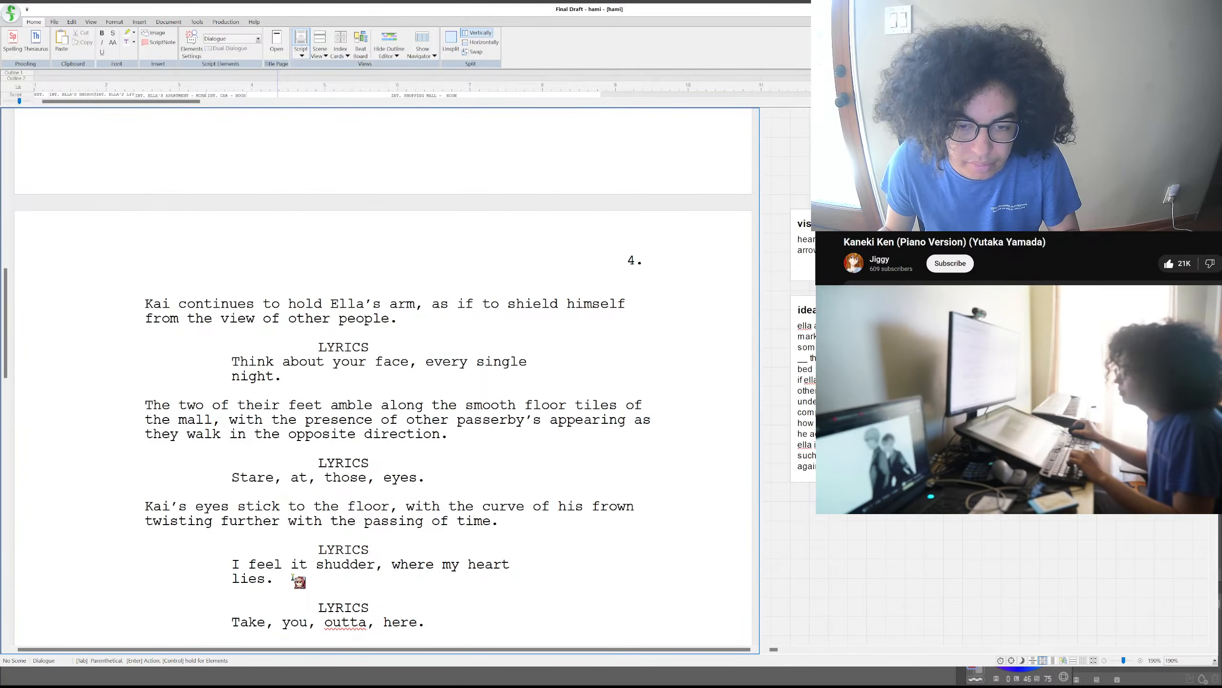
scroll(298, 561, "down", 2)
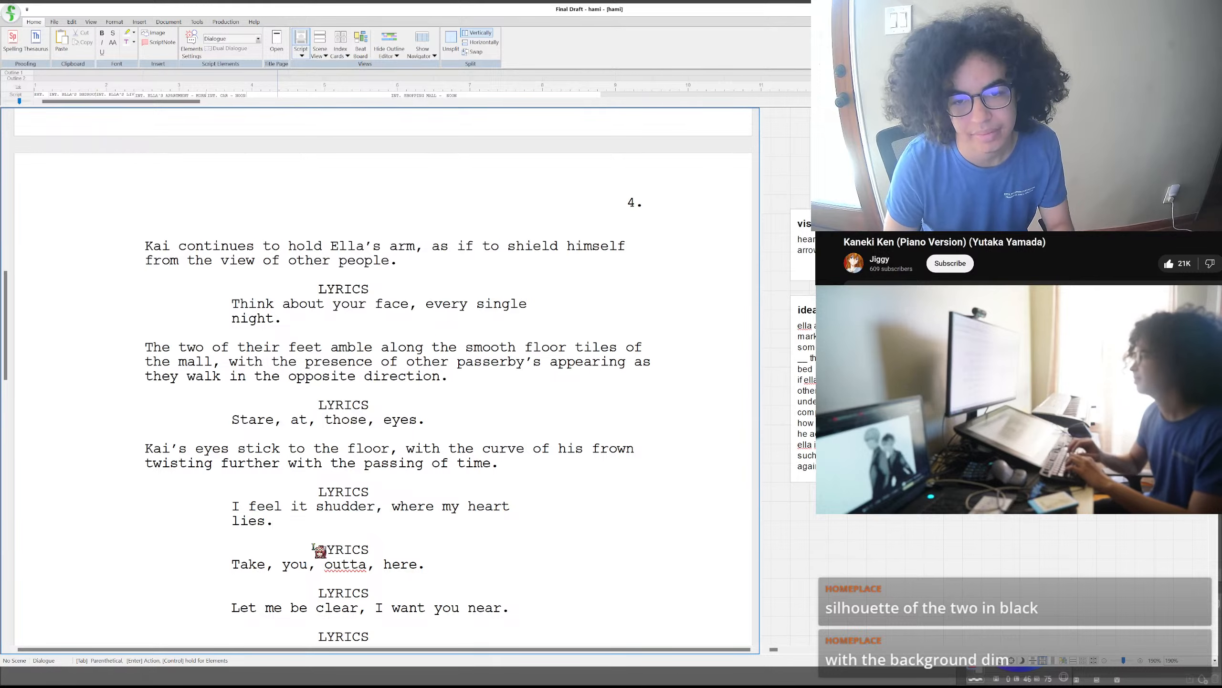
key("Return")
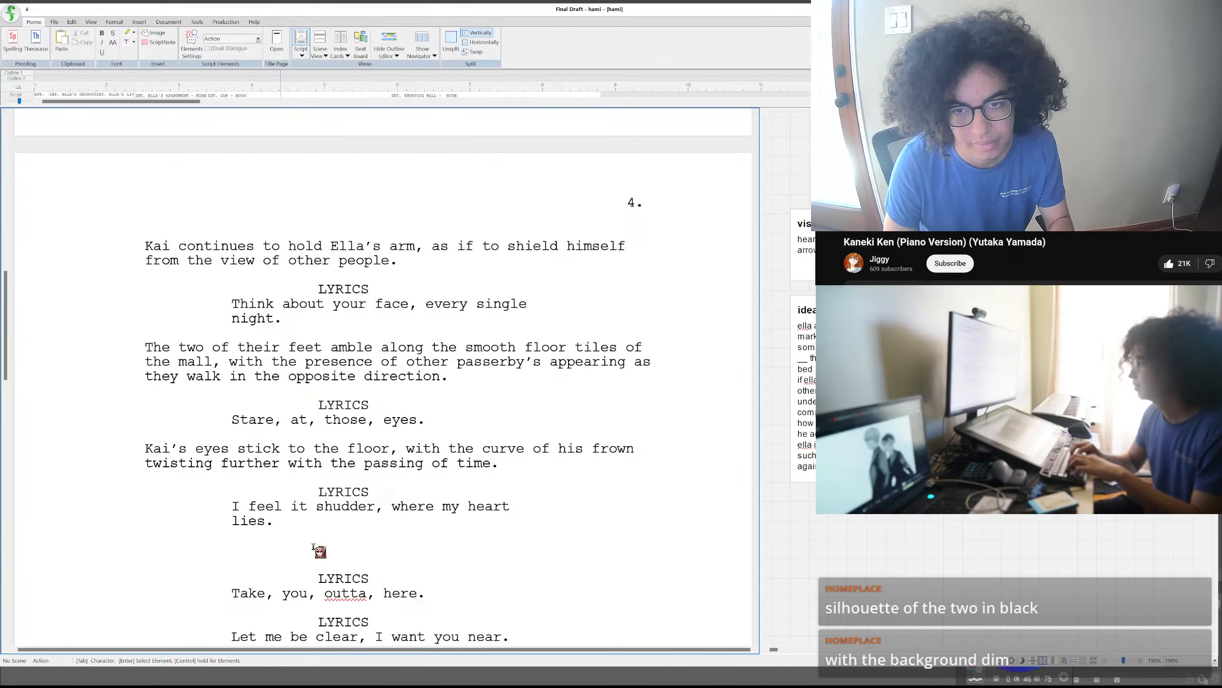
type("Th")
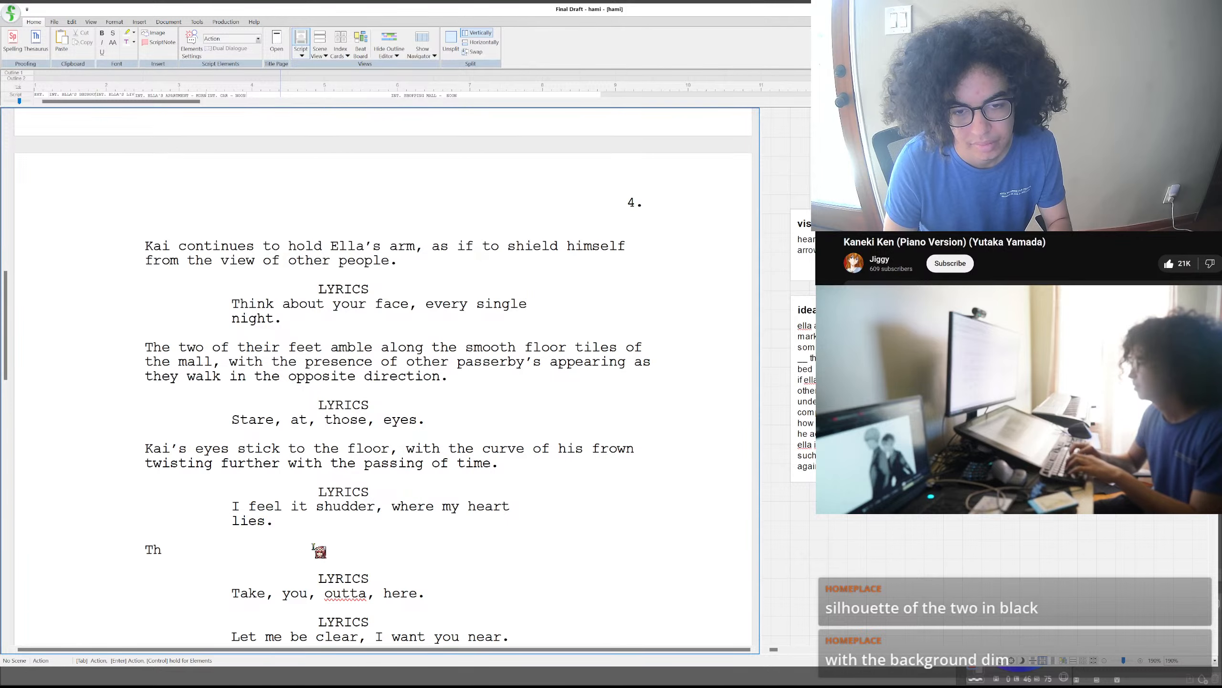
type("e door")
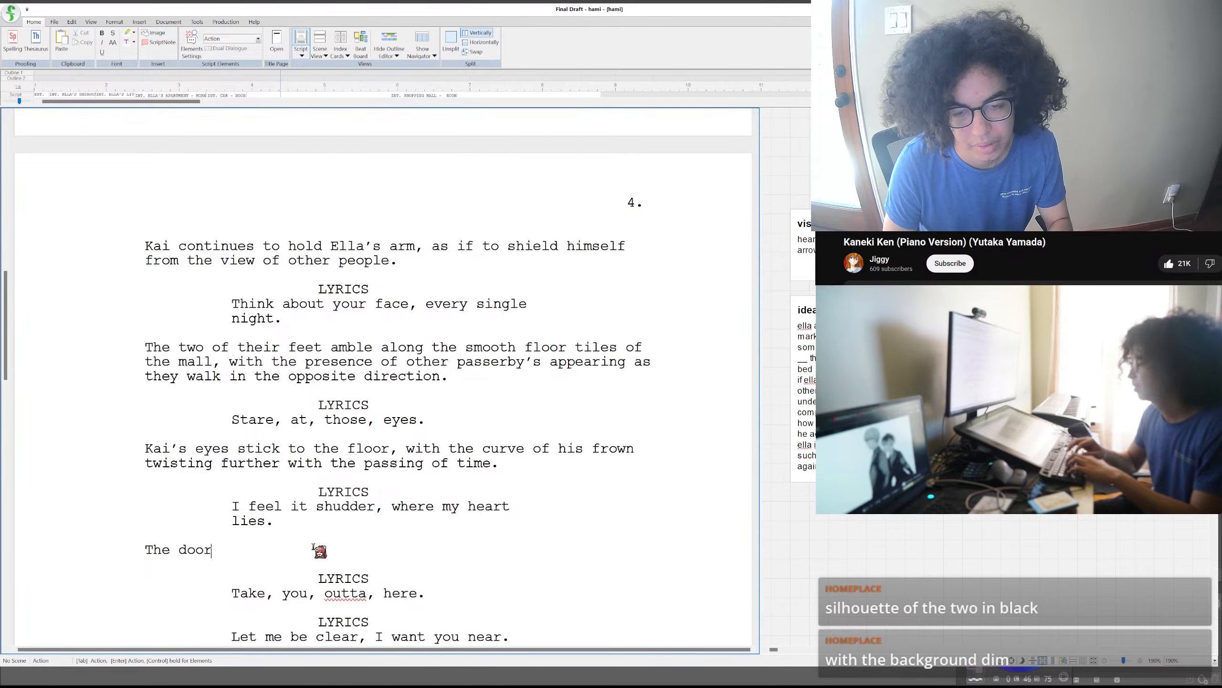
key("BackSpace")
key("BackSpace")
key("BackSpace")
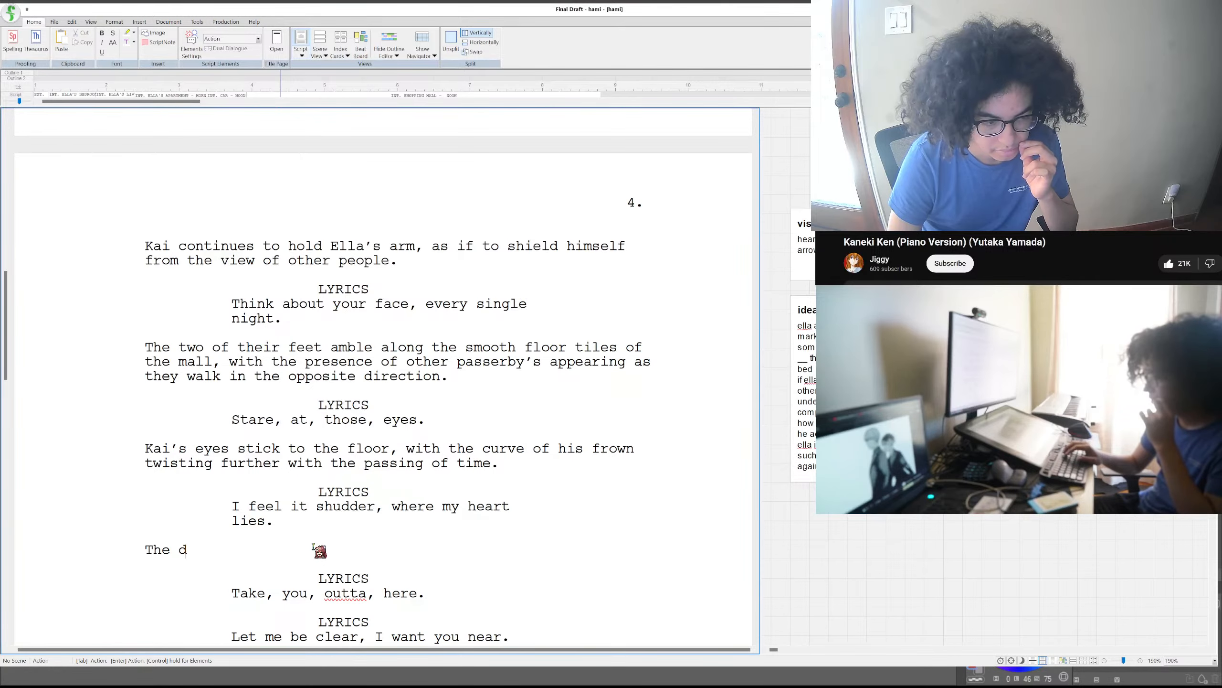
key("BackSpace")
key("BackSpace")
key("BackSpace")
key("BackSpace")
key("BackSpace")
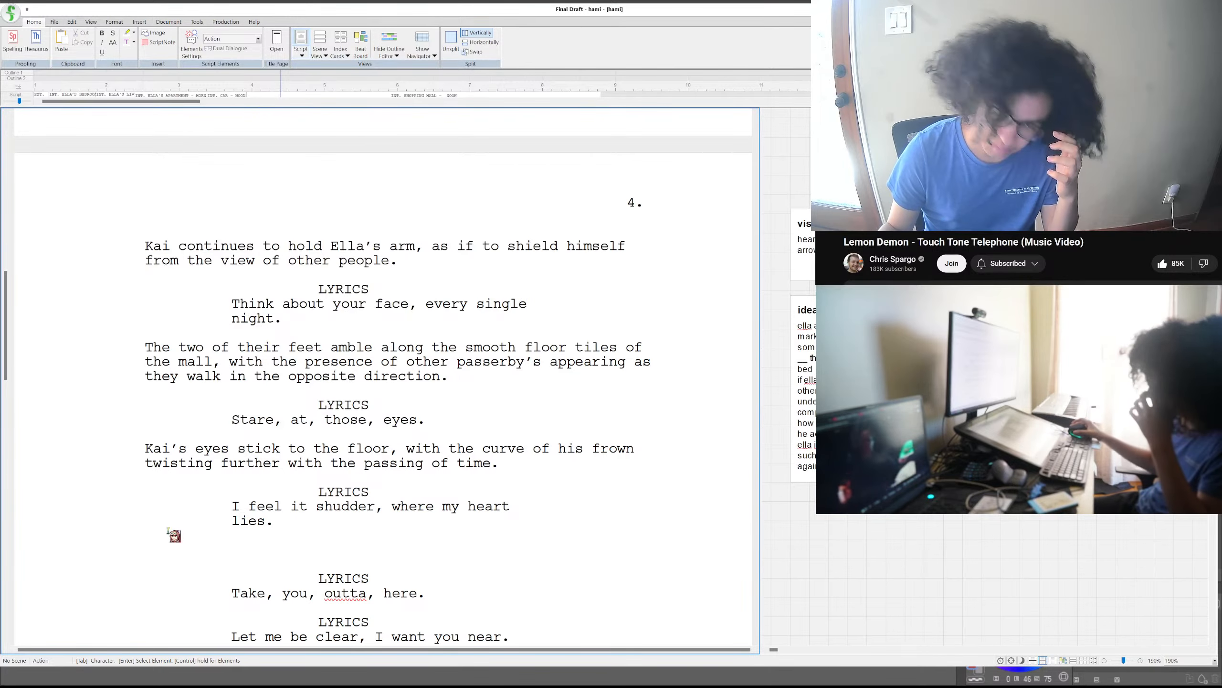
- Write "He splits away from her in a burst of motion" in the empty action paragraph above the lyric "Take, you, outta, here."
scroll(202, 511, "down", 1)
scroll(212, 507, "up", 4)
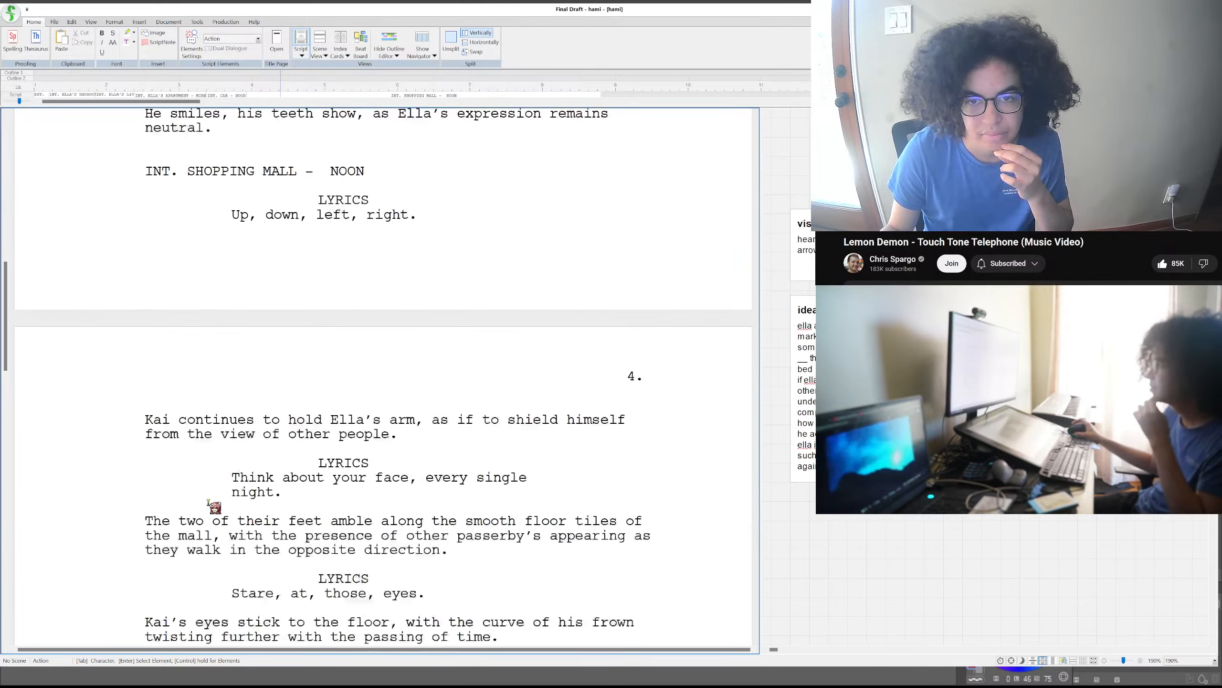
scroll(214, 506, "down", 3)
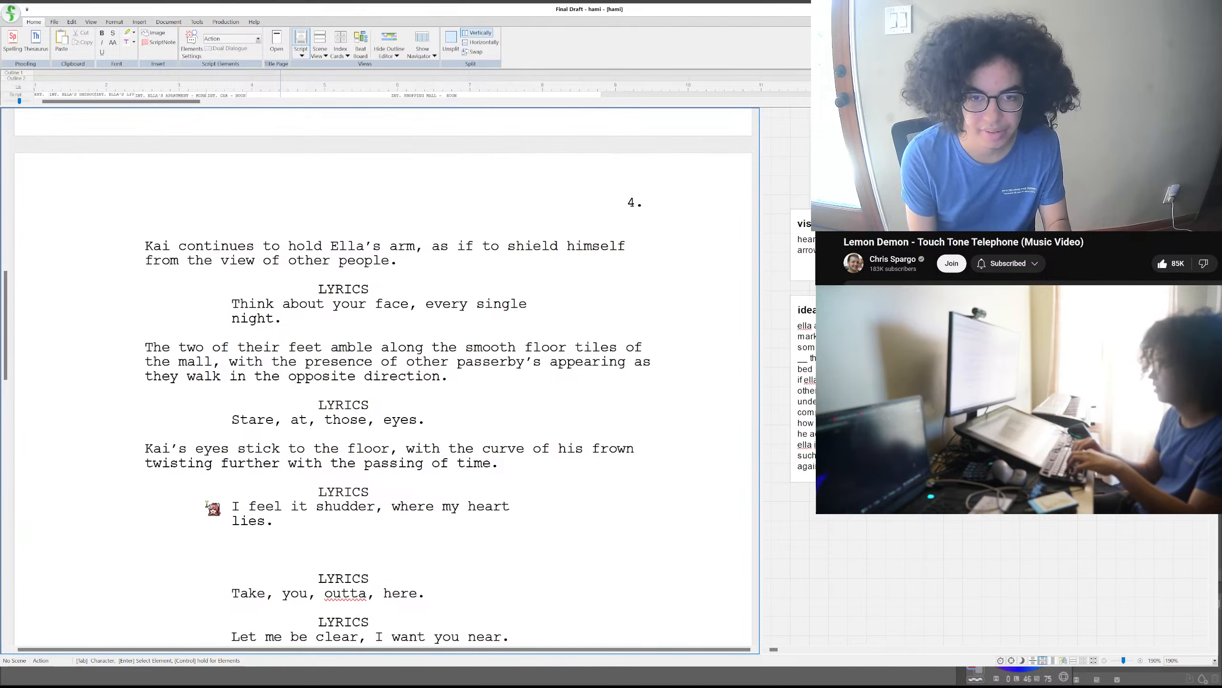
type("He")
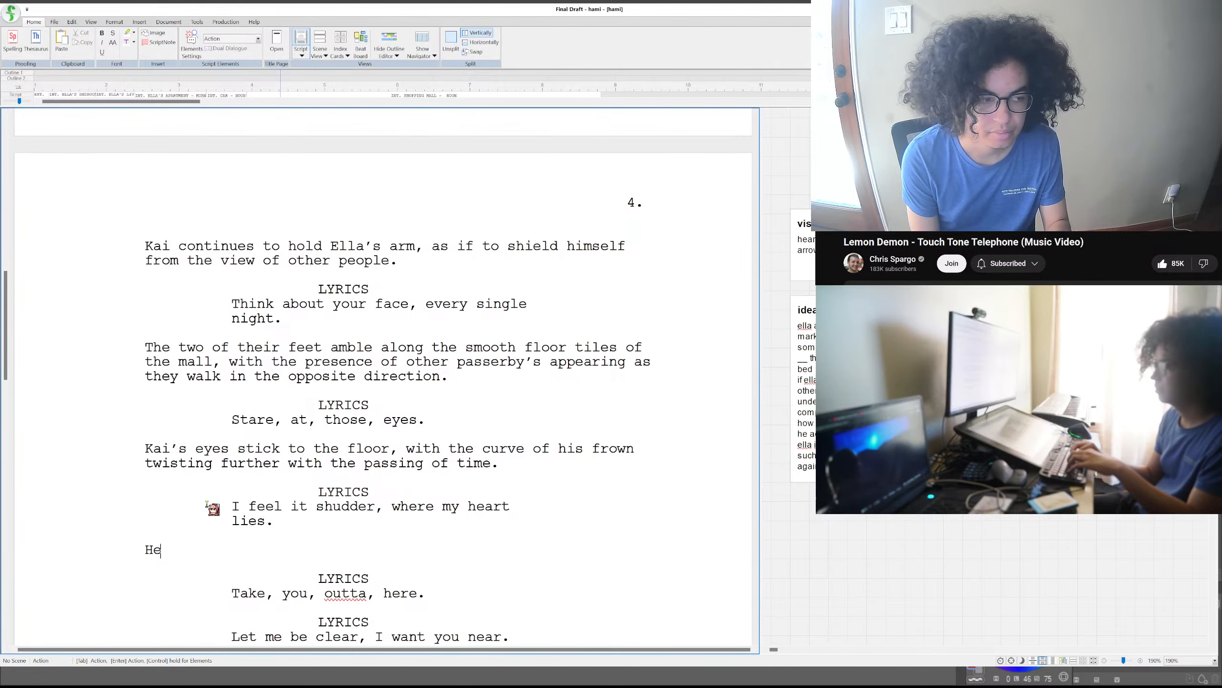
type(" splits away ")
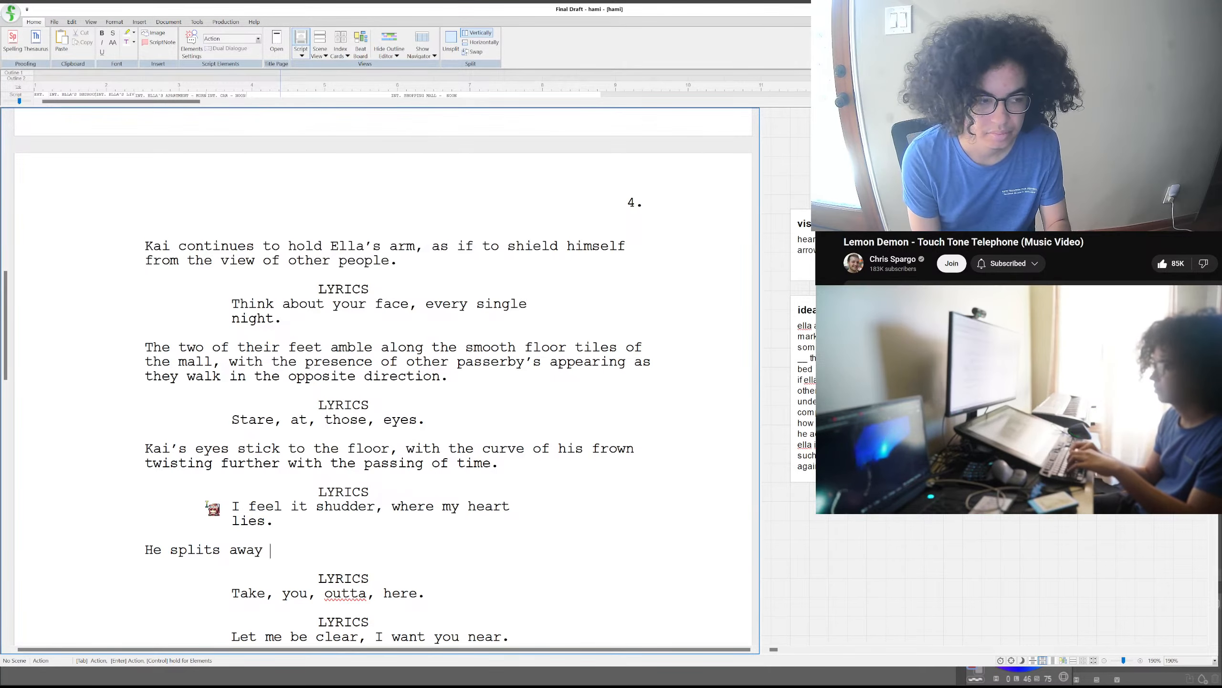
type("from her")
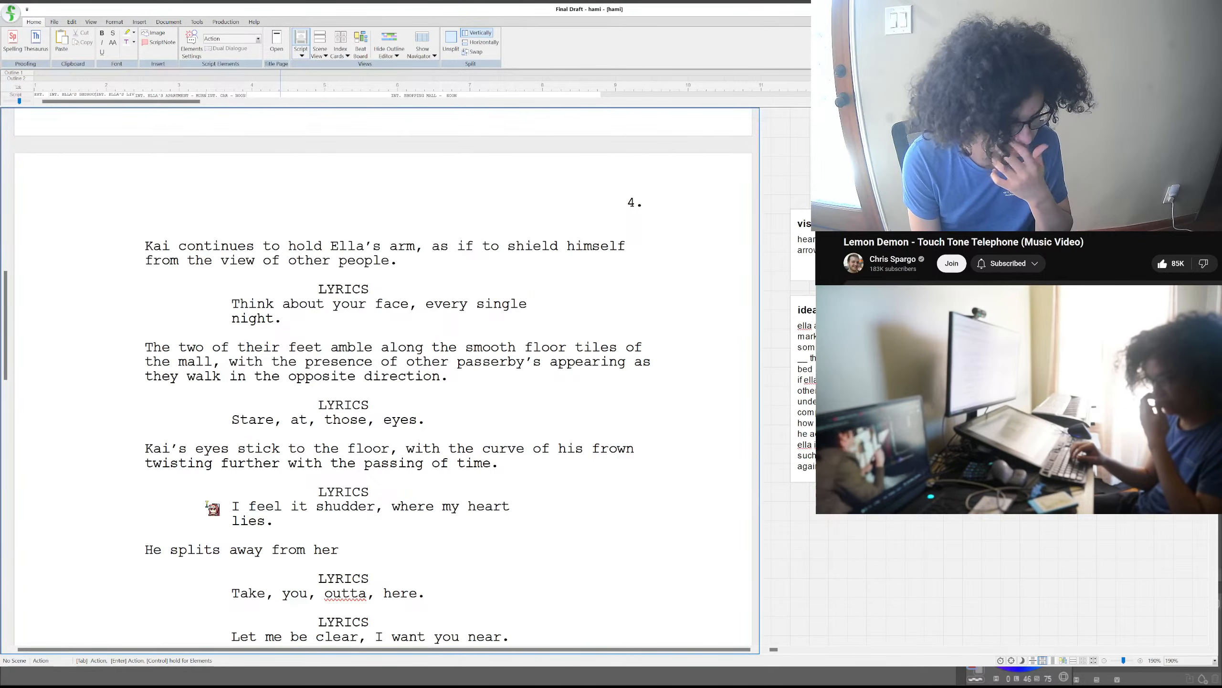
type(" in a b")
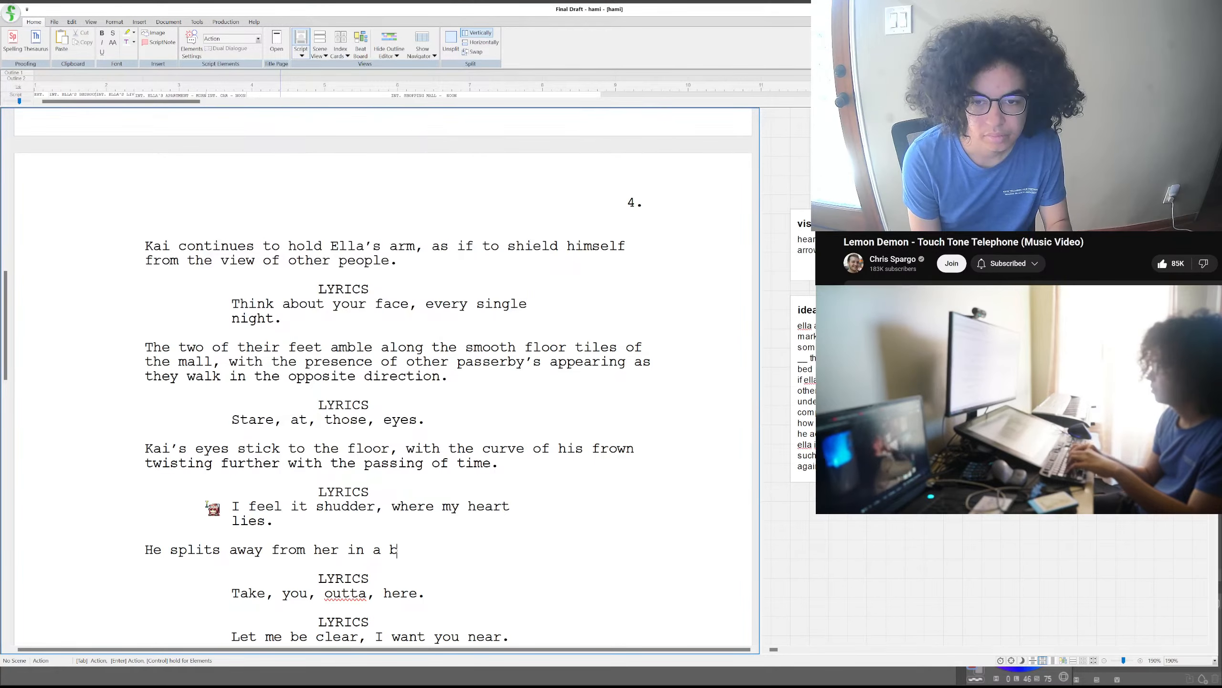
type("urst of motion")
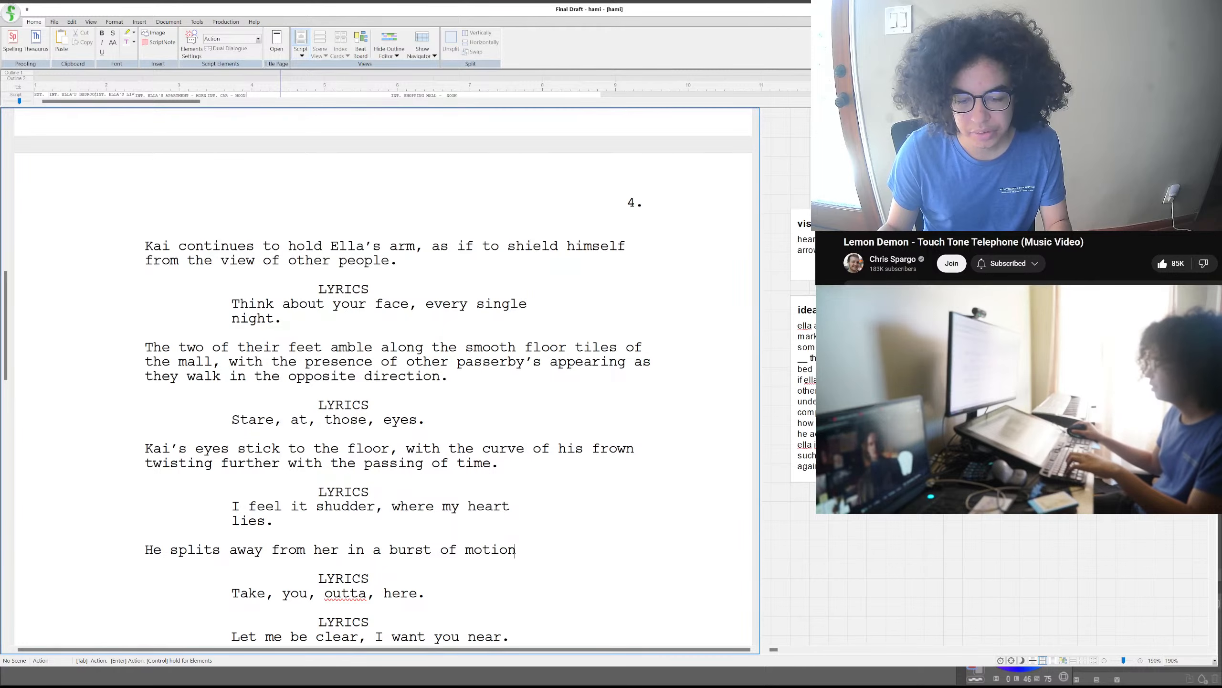
- Remove "in a burst of motion" from the end of the action sentence "He splits away from her"
double_click(557, 554)
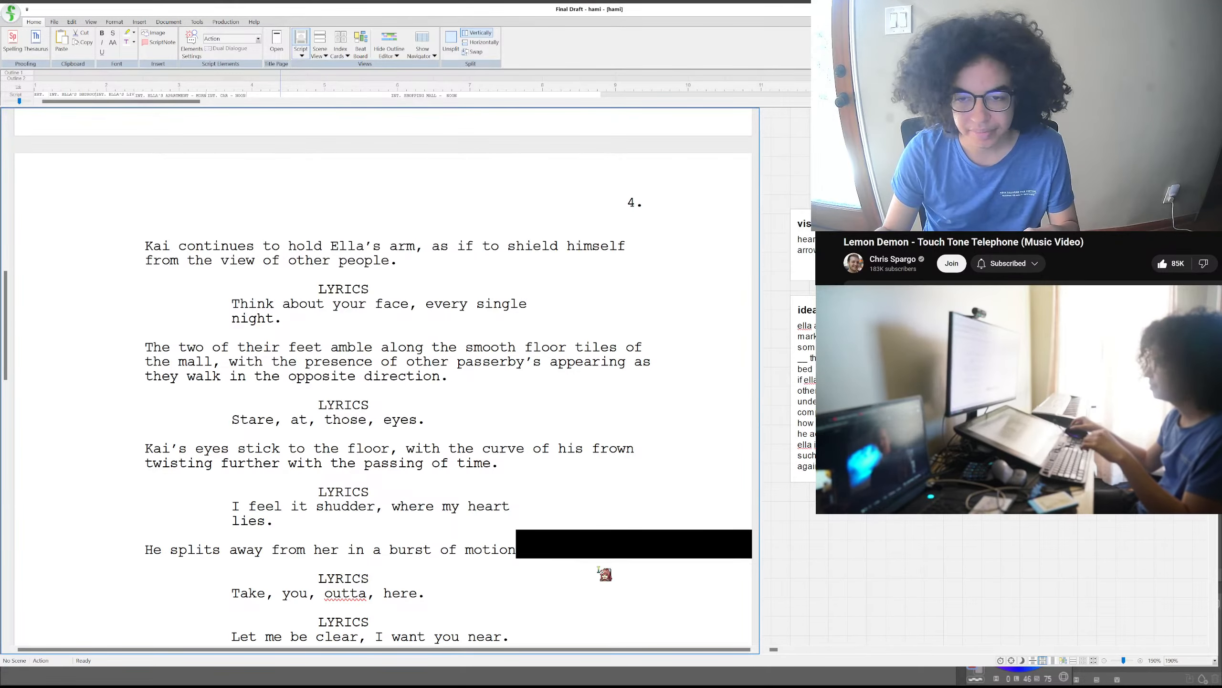
left_click(584, 557)
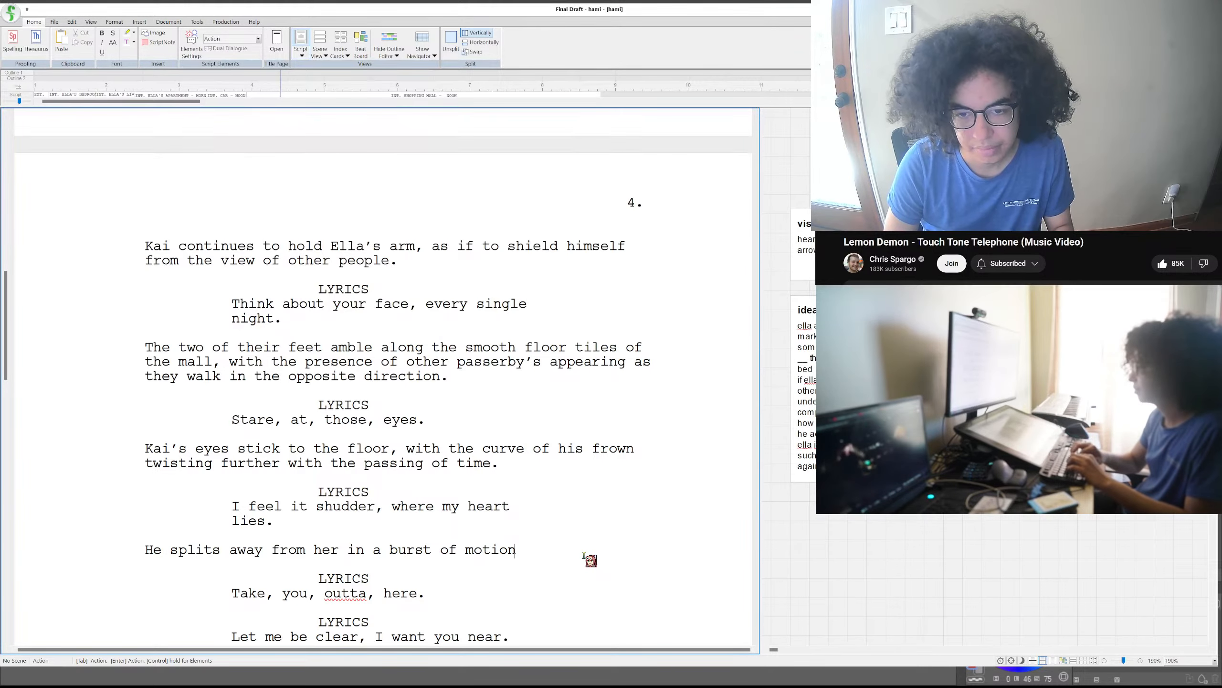
key("BackSpace")
key("BackSpace")
key("BackSpace")
key("BackSpace")
key("BackSpace")
key("BackSpace")
key("BackSpace")
key("BackSpace")
key("BackSpace")
key("BackSpace")
key("BackSpace")
key("BackSpace")
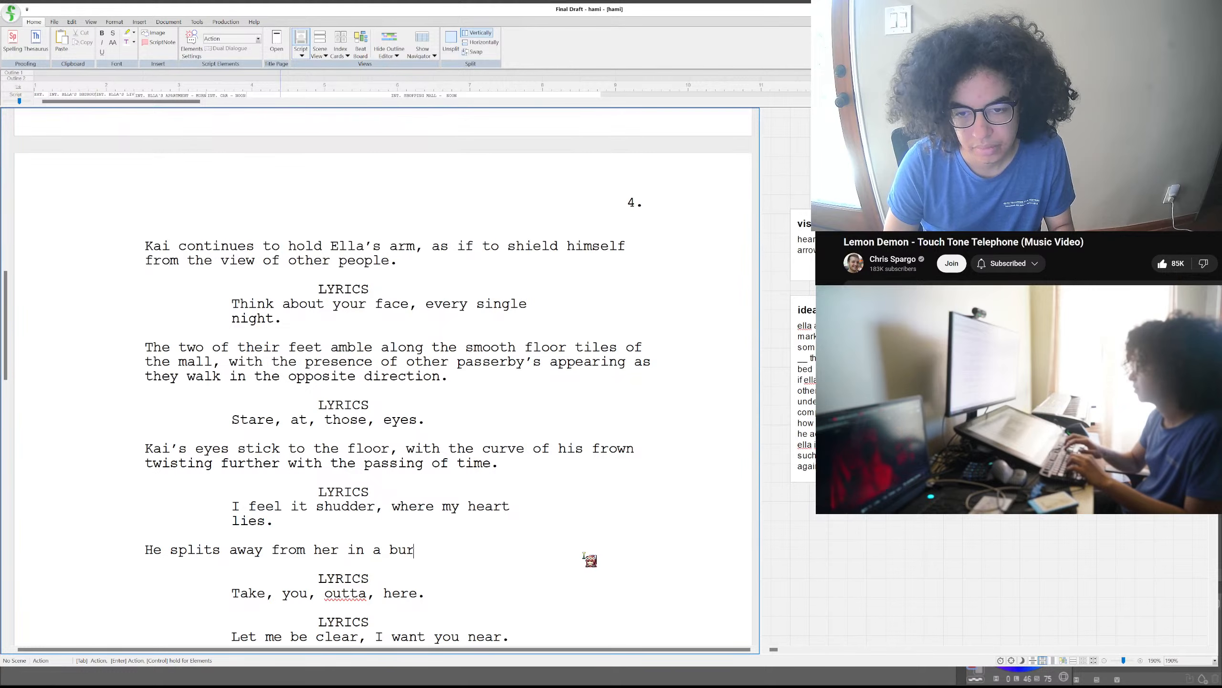
key("BackSpace")
key("BackSpace")
key("BackSpace")
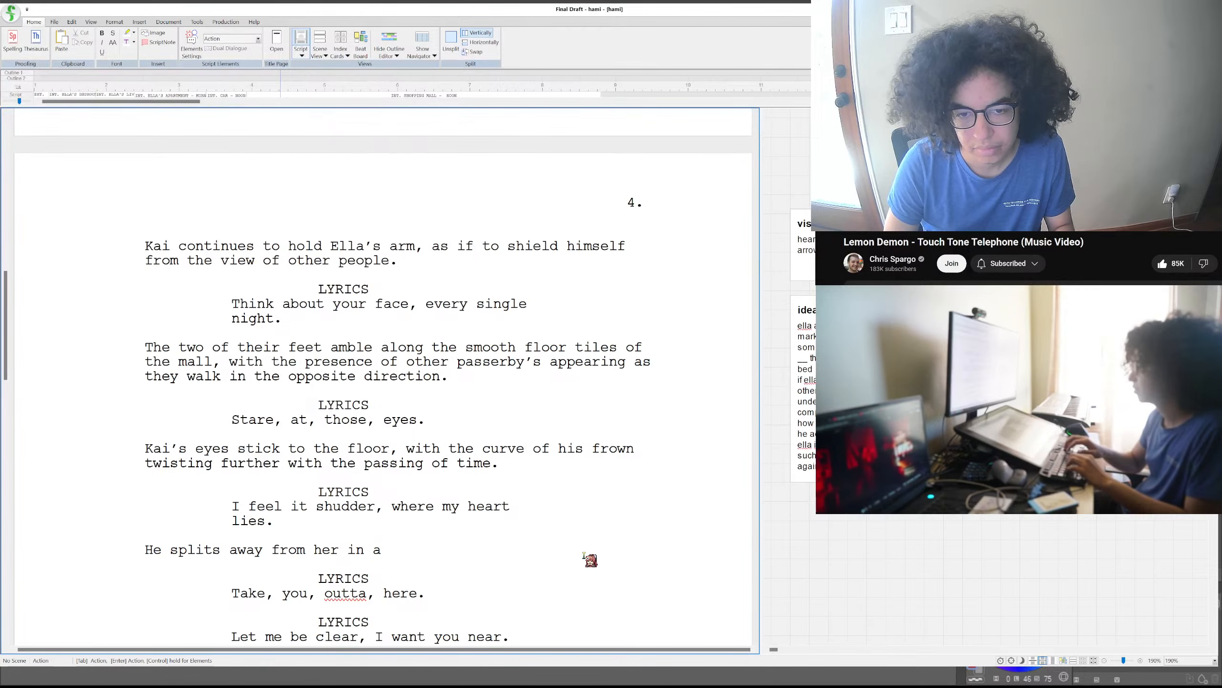
key("BackSpace")
key("BackSpace")
key("BackSpace")
key("BackSpace")
key("BackSpace")
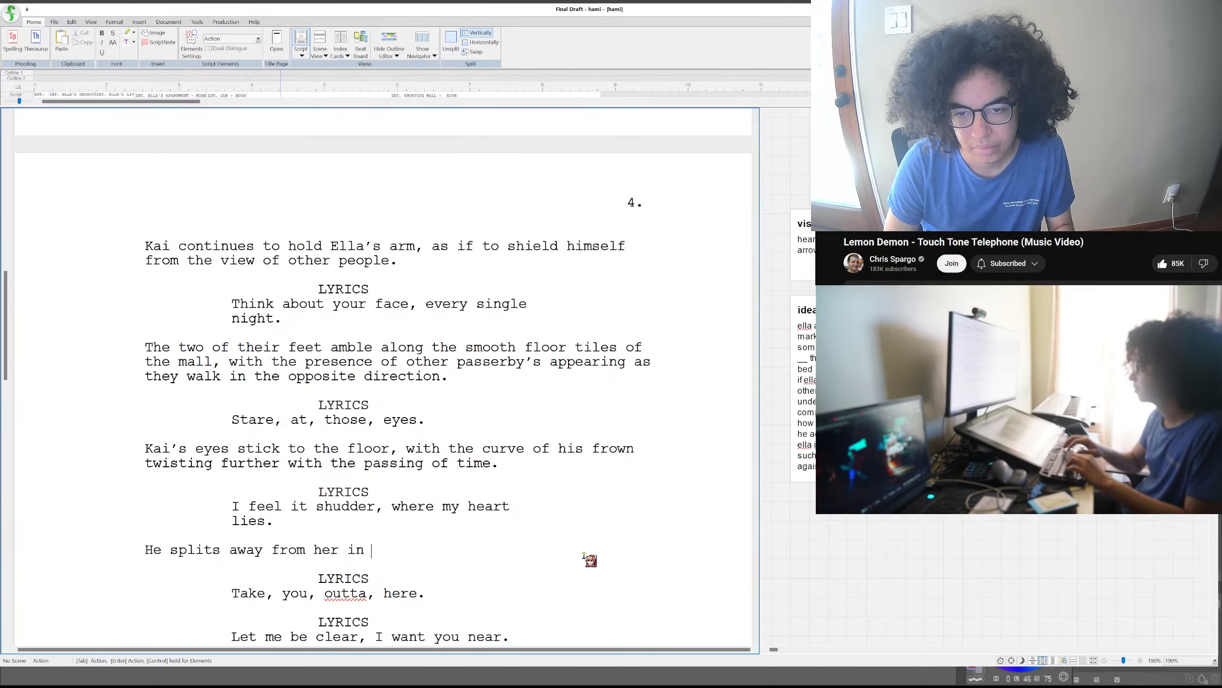
- Finish the sentence "He splits away from her" with ", running down an adjacent hallway."
type(", ")
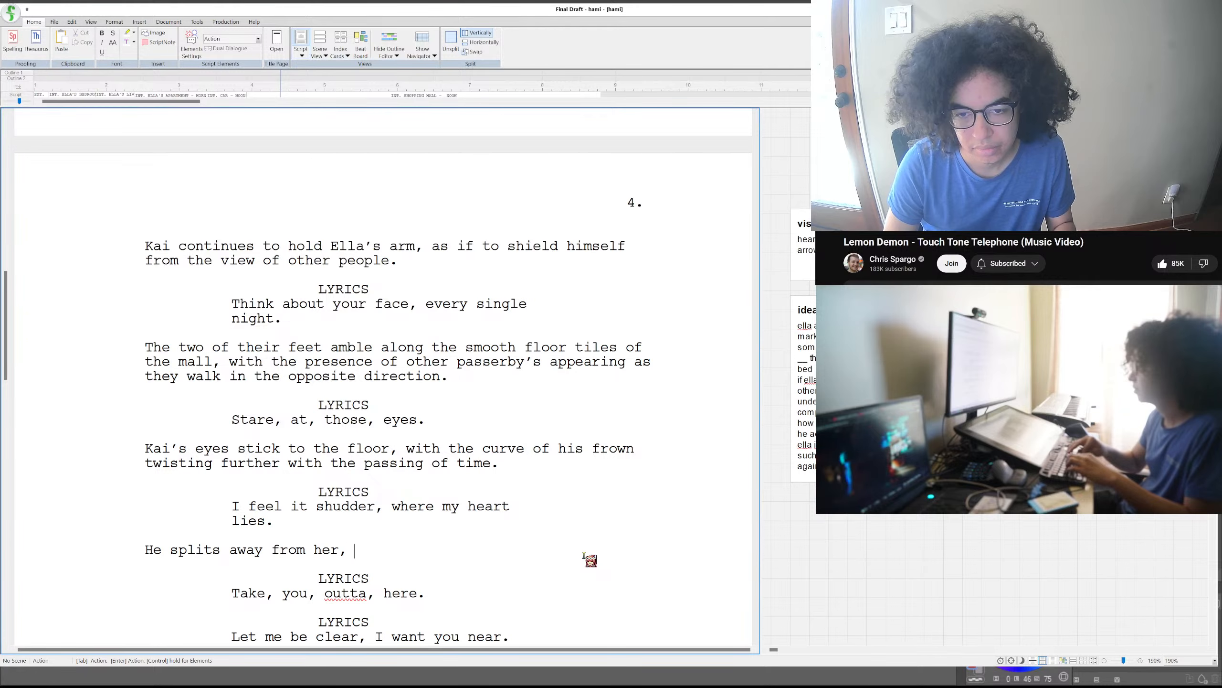
type("running")
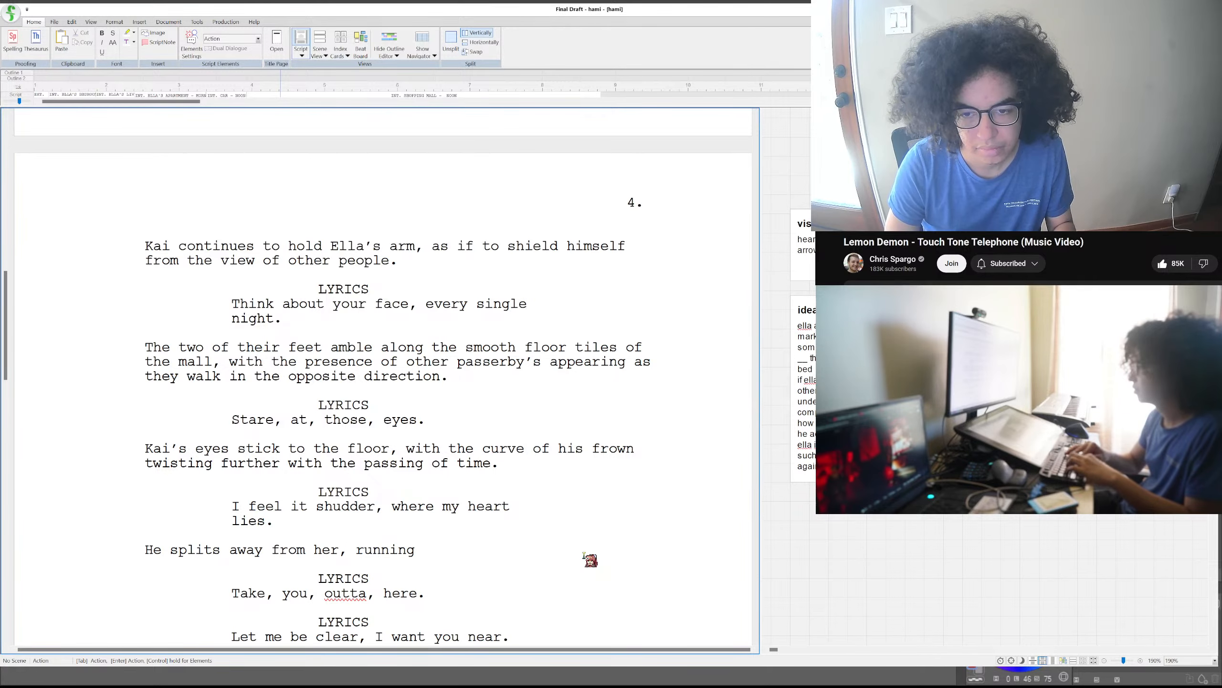
type(" down an adjacent")
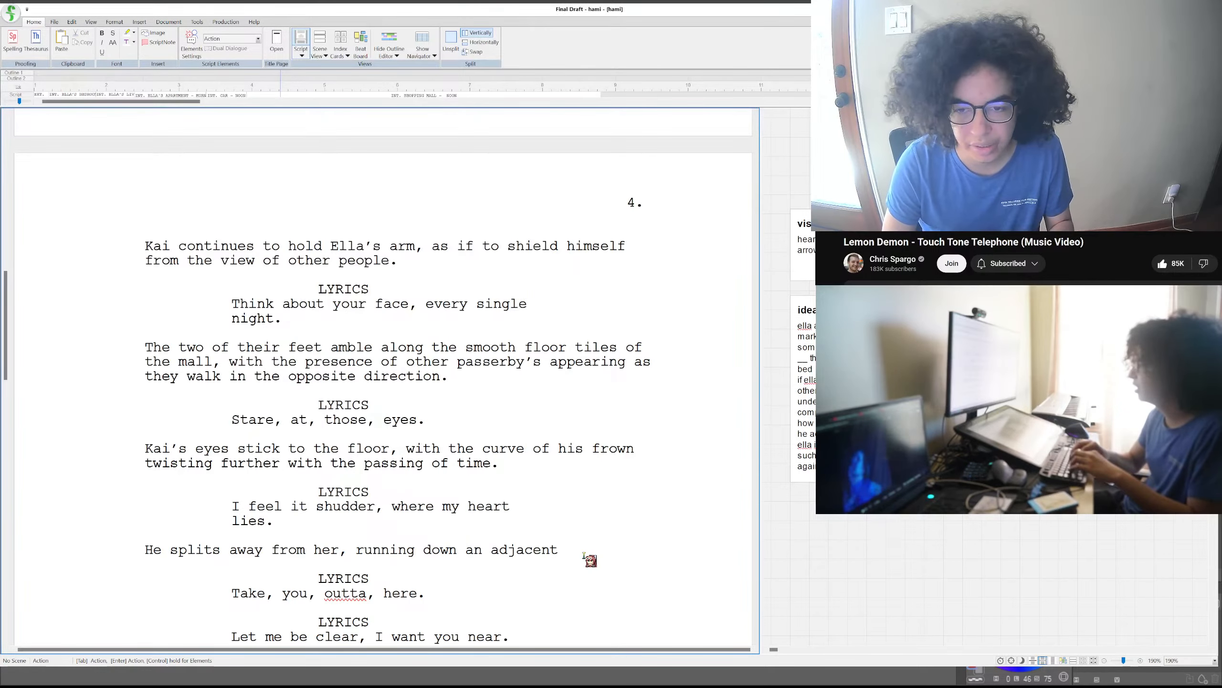
type("h")
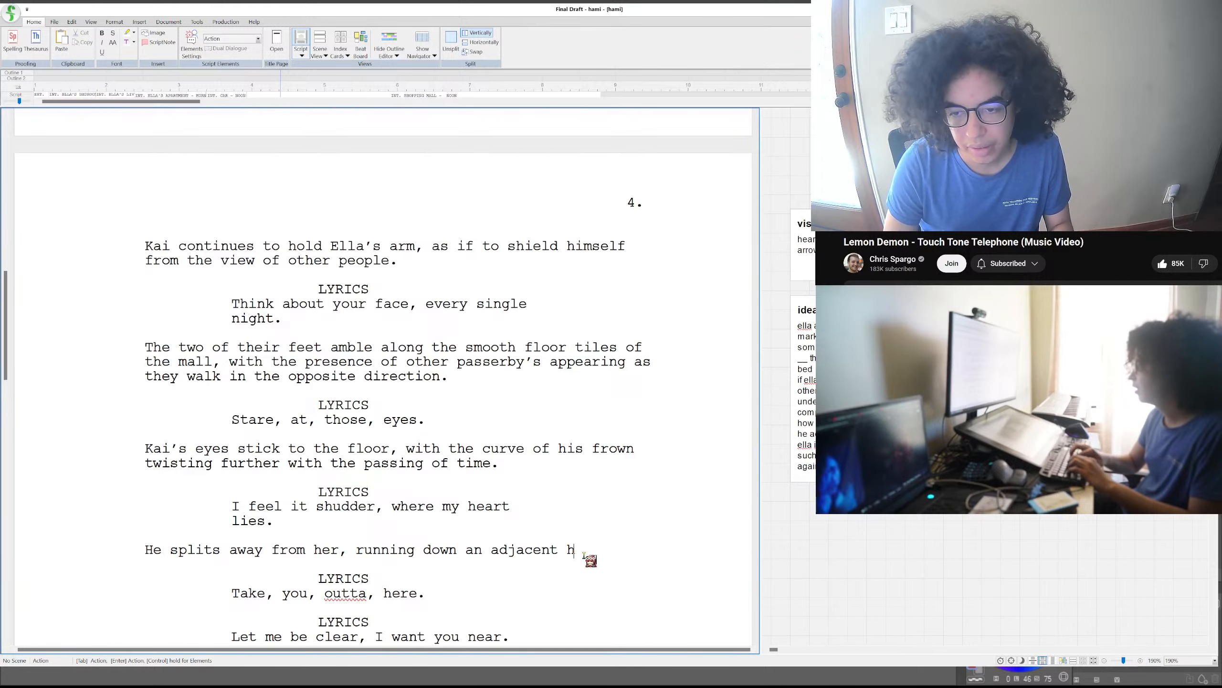
type("allway.")
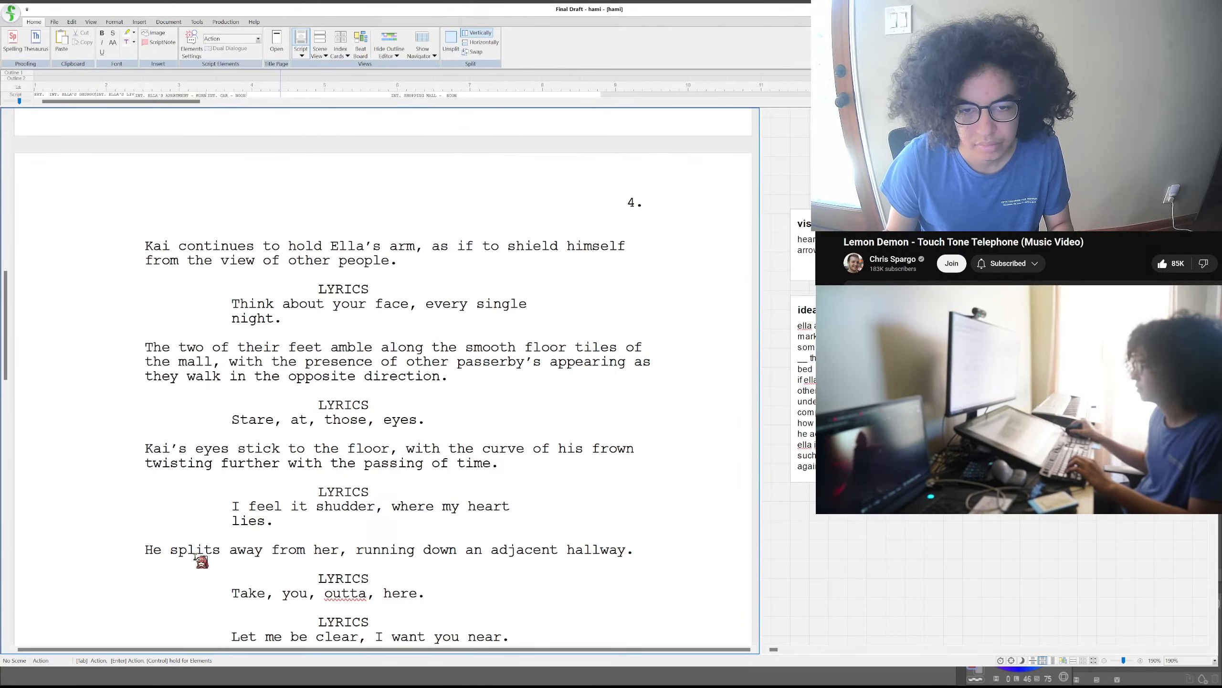
- Insert "tearfully" before "splits" in the action sentence about him running down the hallway
left_click(164, 550)
type("t")
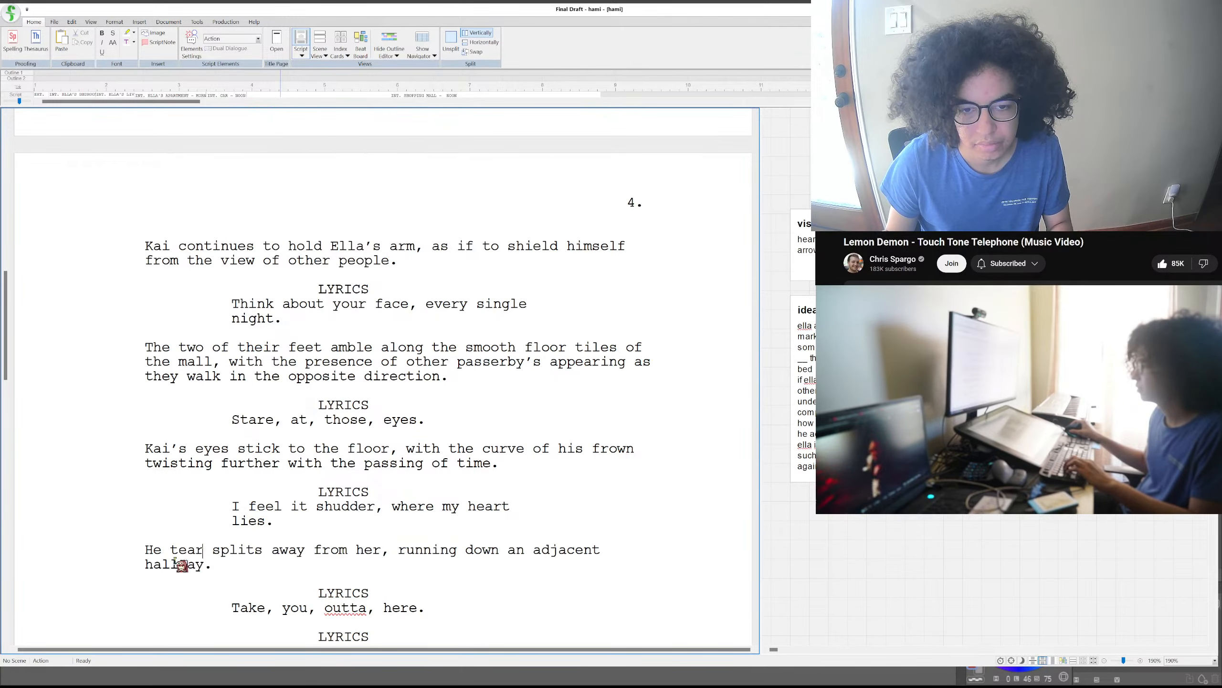
type("earfully")
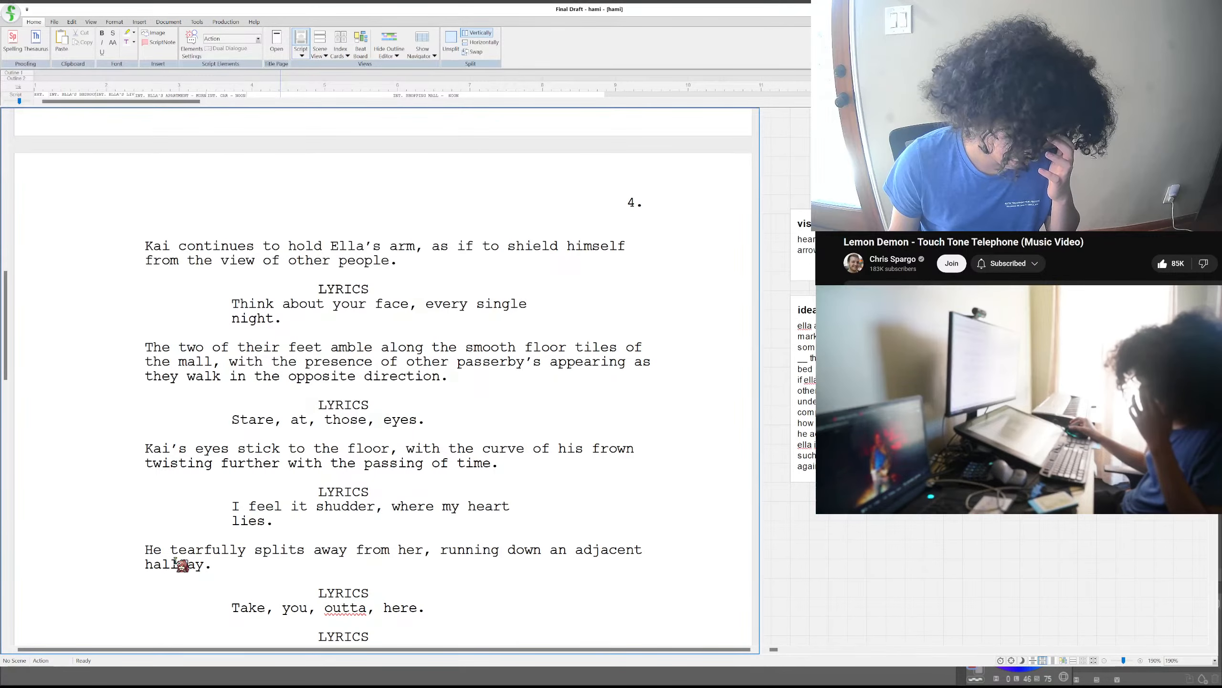
- Add the scene heading "INT. WOMEN'S RESTROOM -" below the action sentence ending in "hallway."
left_click(218, 567)
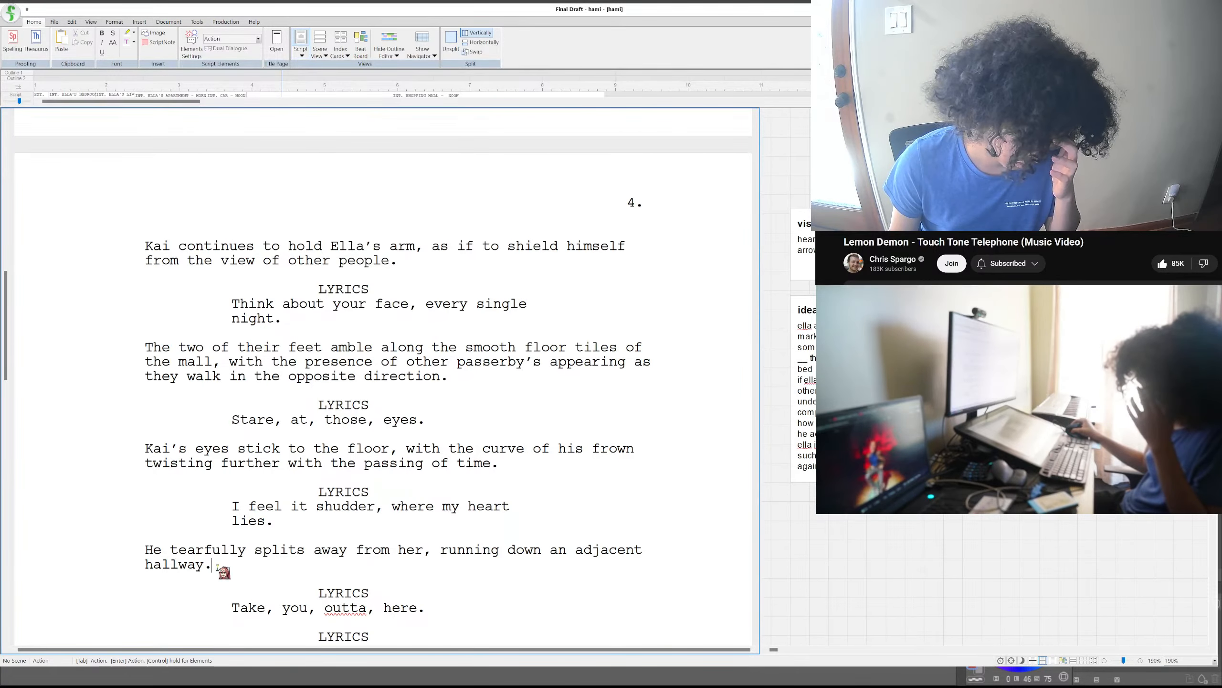
key("Return")
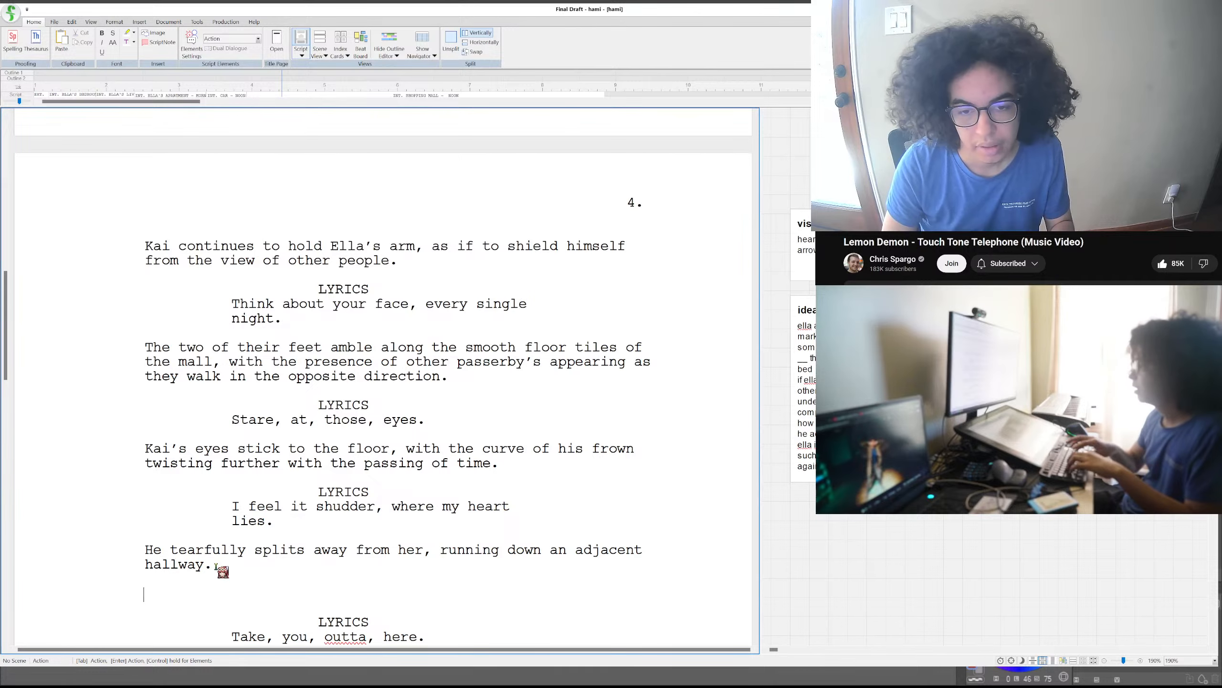
type("INT.")
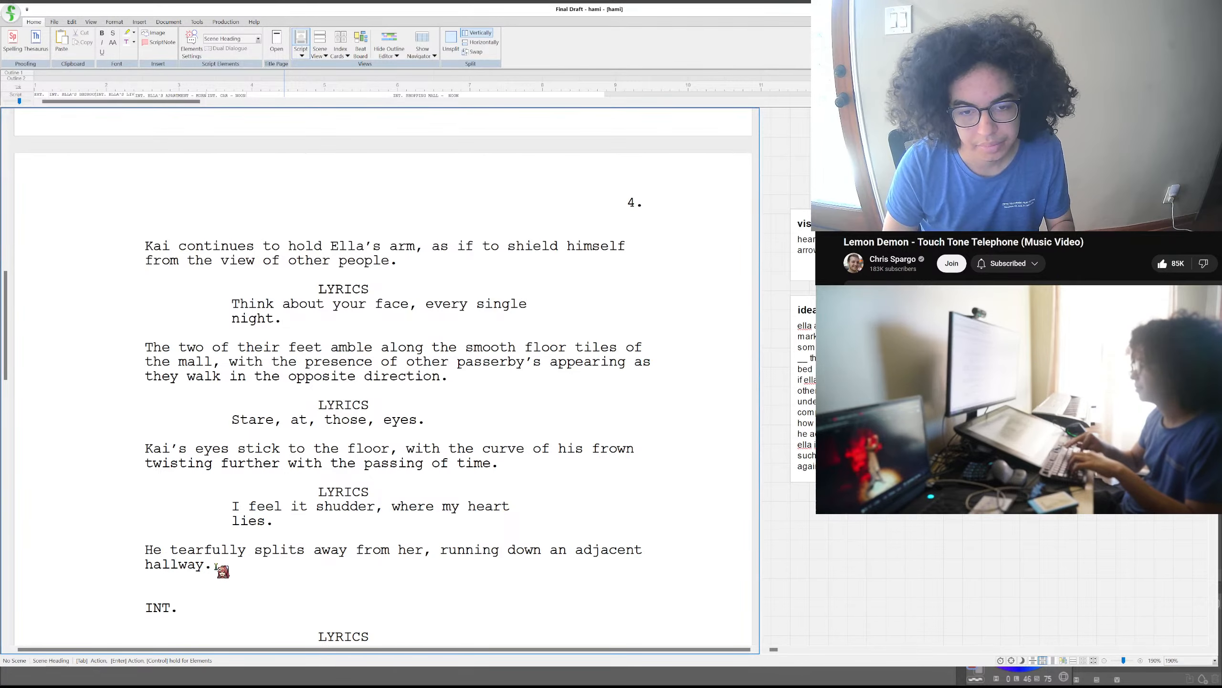
type(" WOMEN")
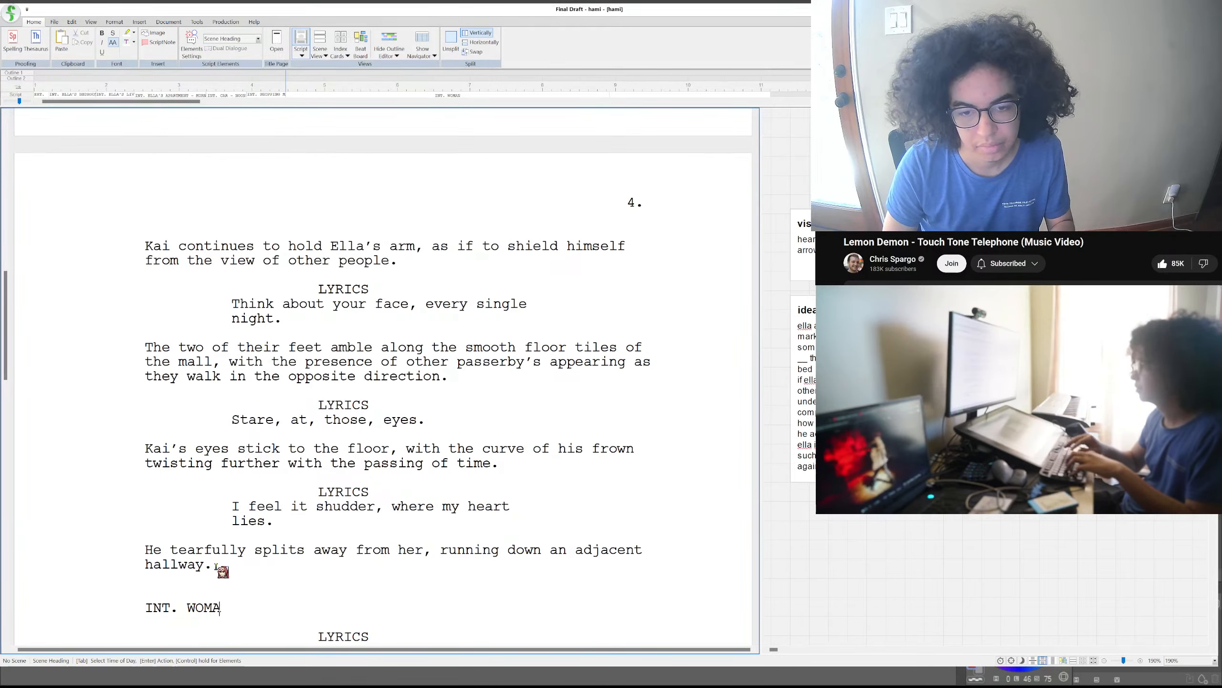
key("BackSpace")
type("EN'S RESTROOM -")
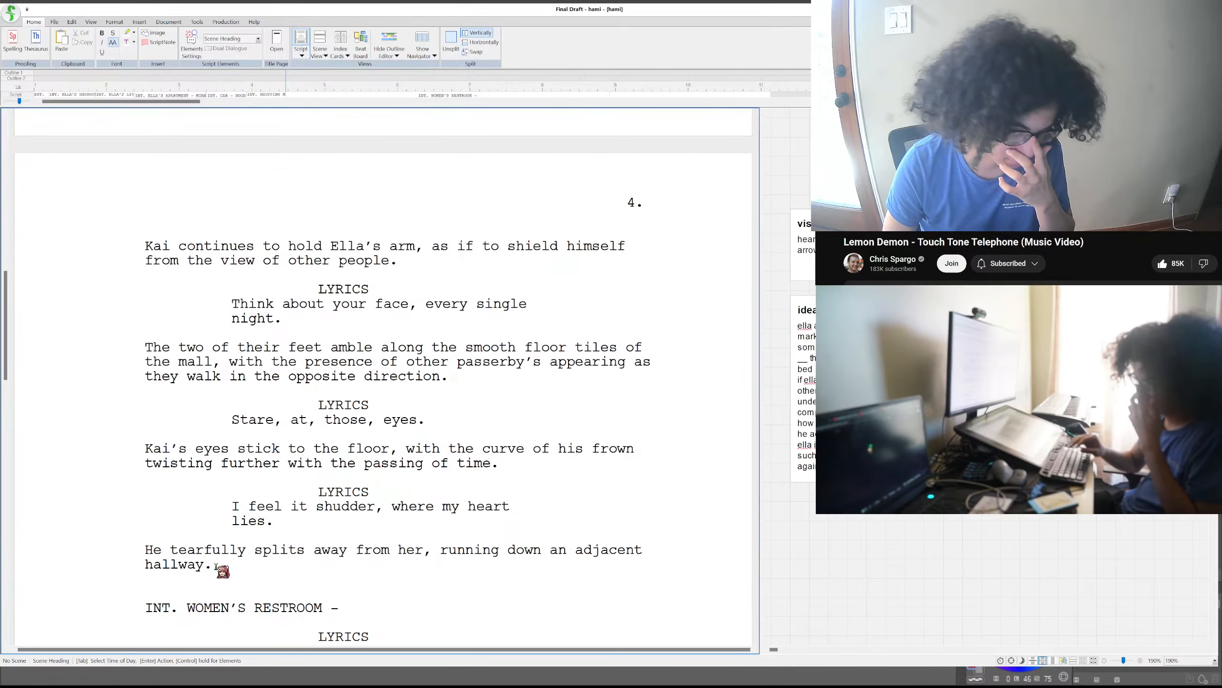
- Replace "WOMEN'S" with "PUBLIC" in the restroom scene heading and set its time of day to "NOON"
left_click_drag(247, 608, 190, 608)
type("PUBLIC")
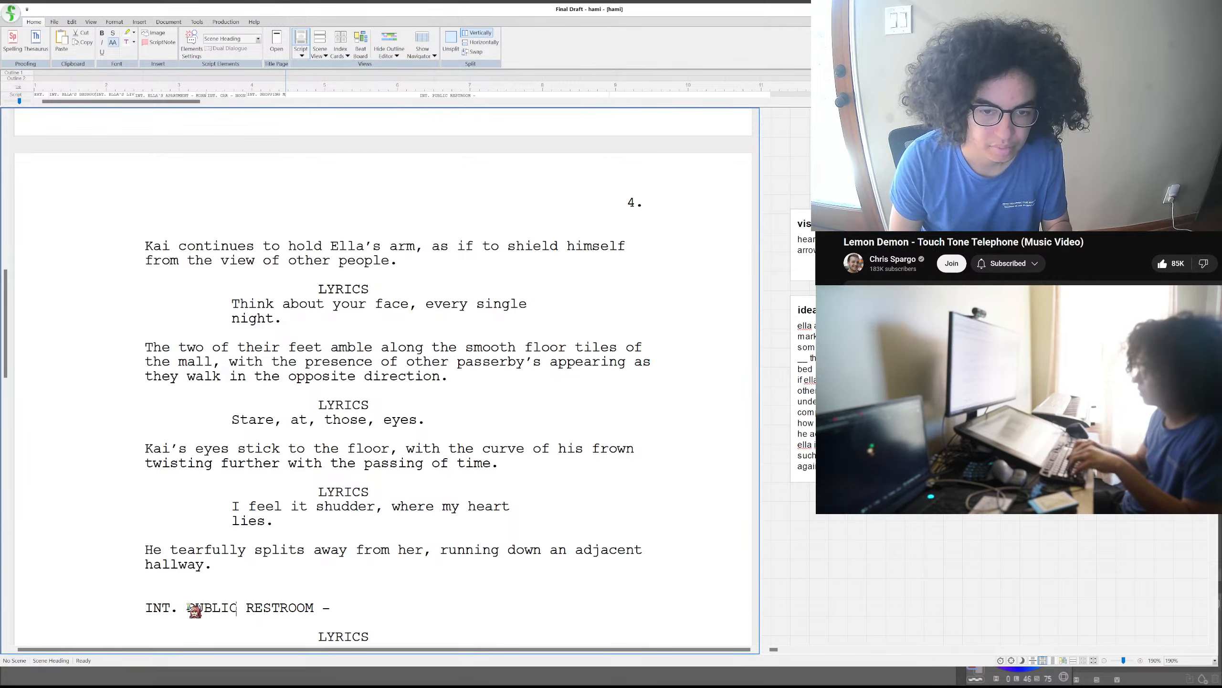
left_click_drag(331, 610, 341, 615)
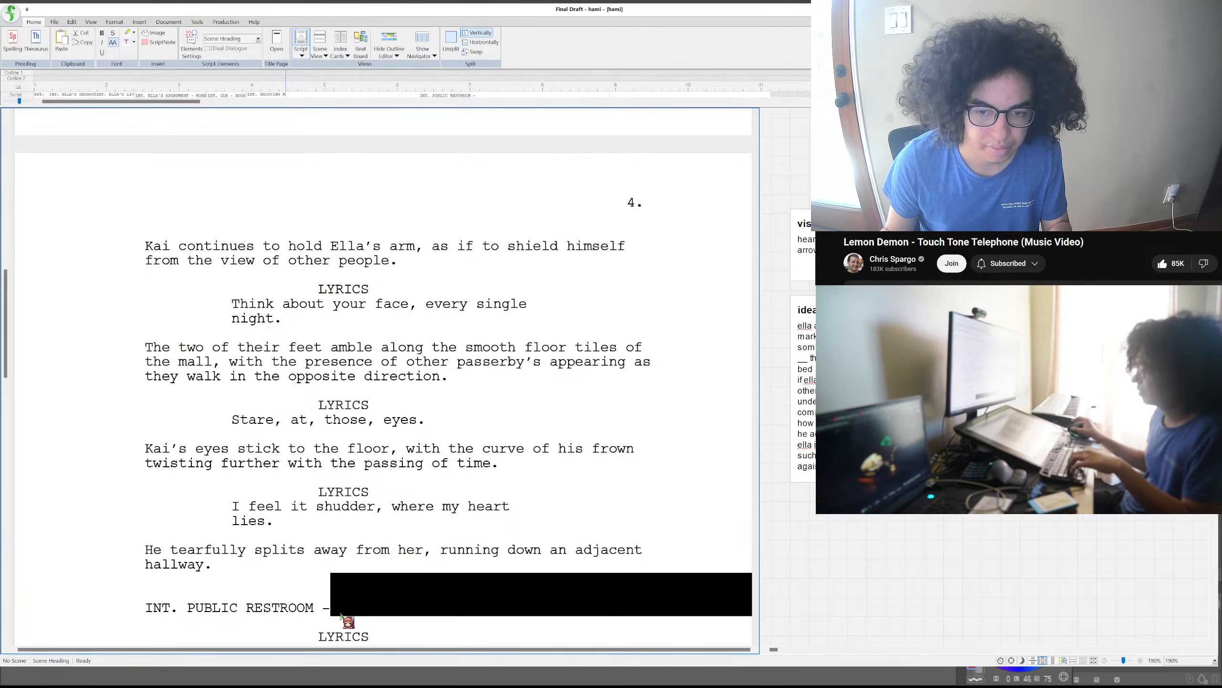
left_click(341, 616)
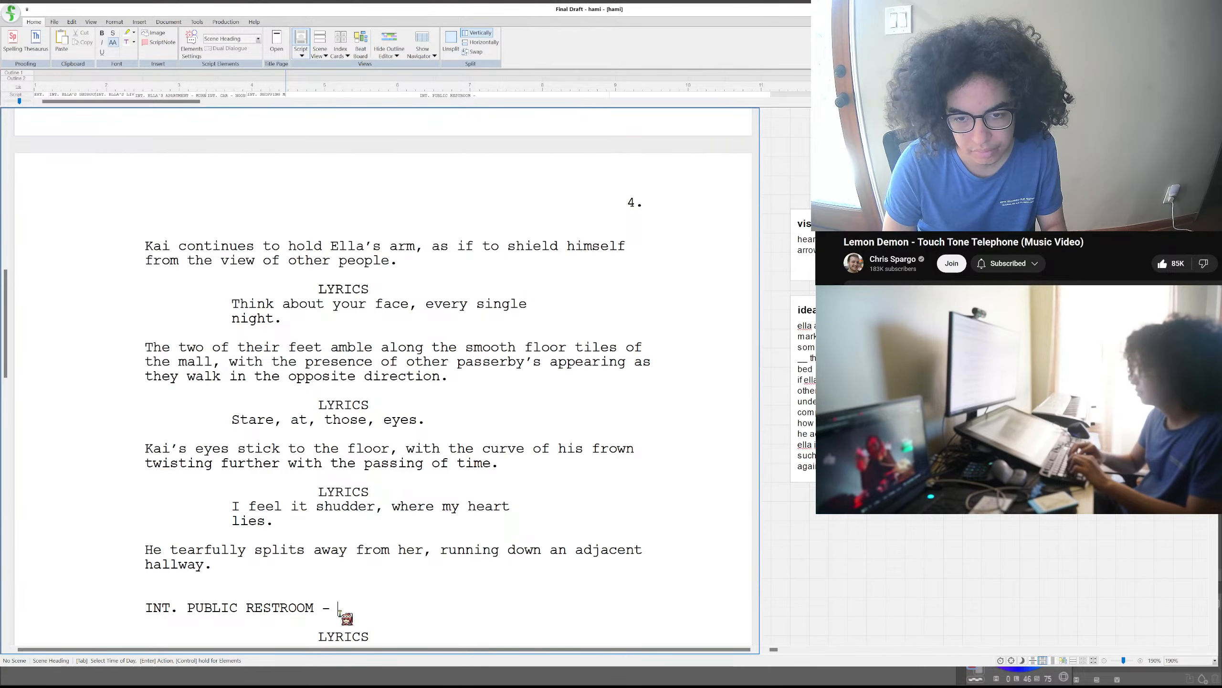
type("NOON")
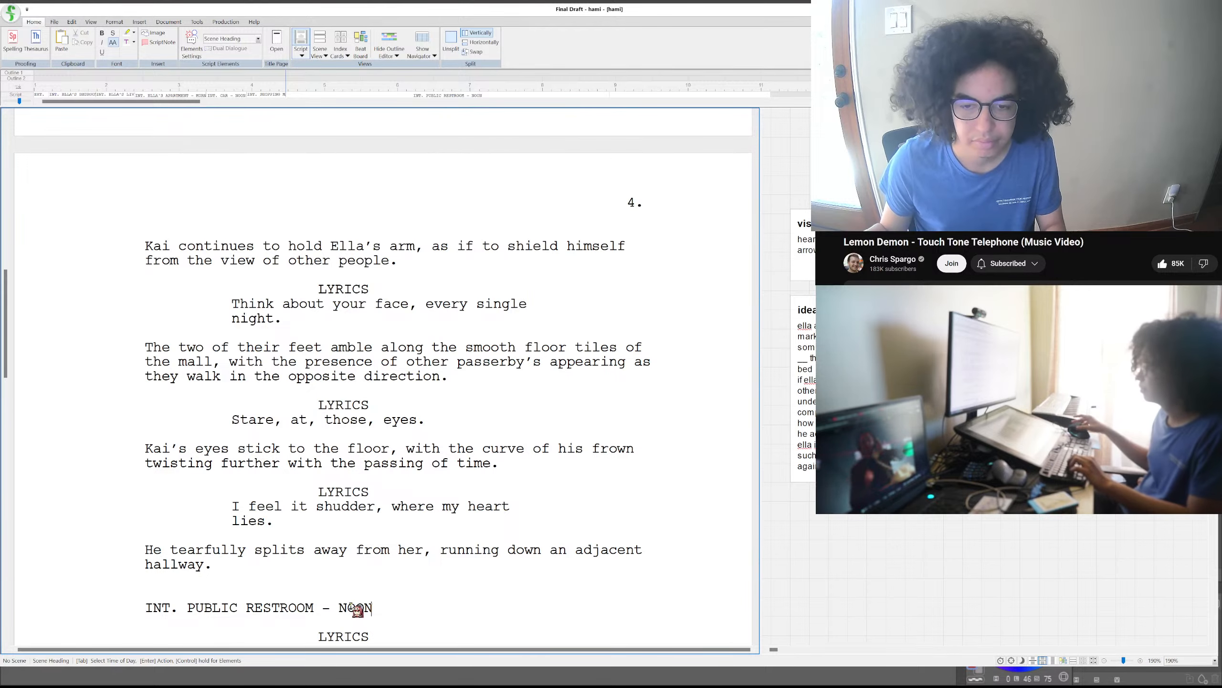
- Insert an empty action paragraph below the lyric "Take, you, outta, here." and remove the stray backslash after that lyric
scroll(392, 547, "down", 4)
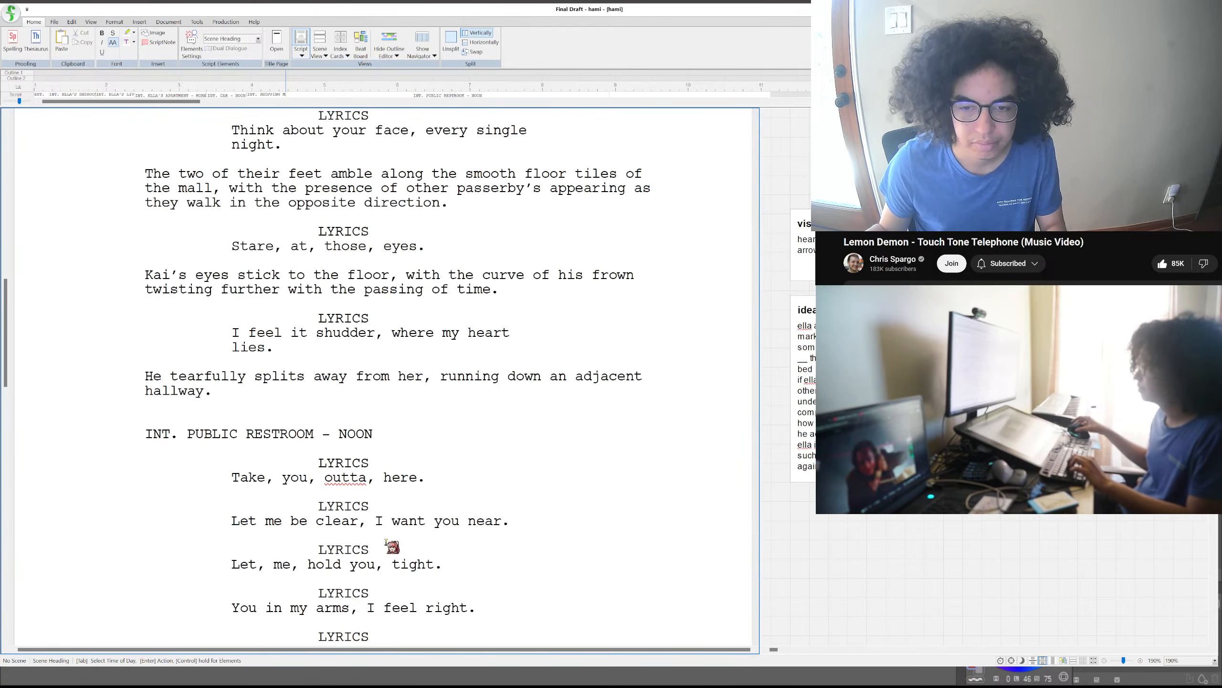
left_click(428, 476)
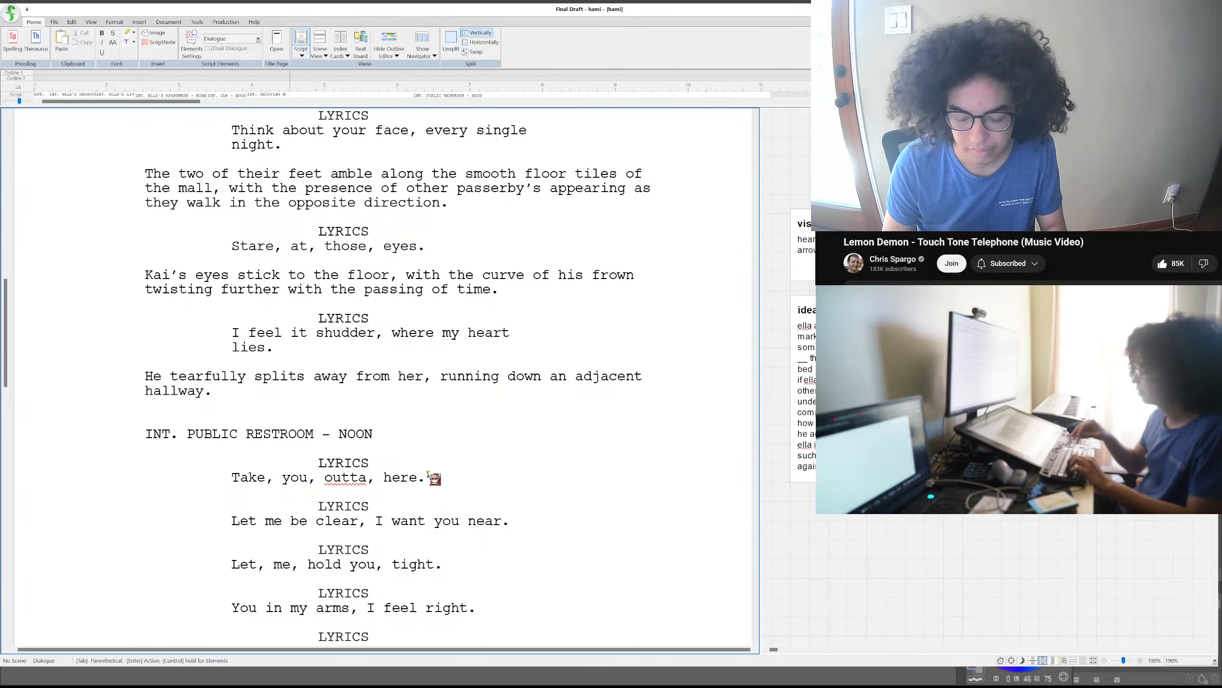
key("Return")
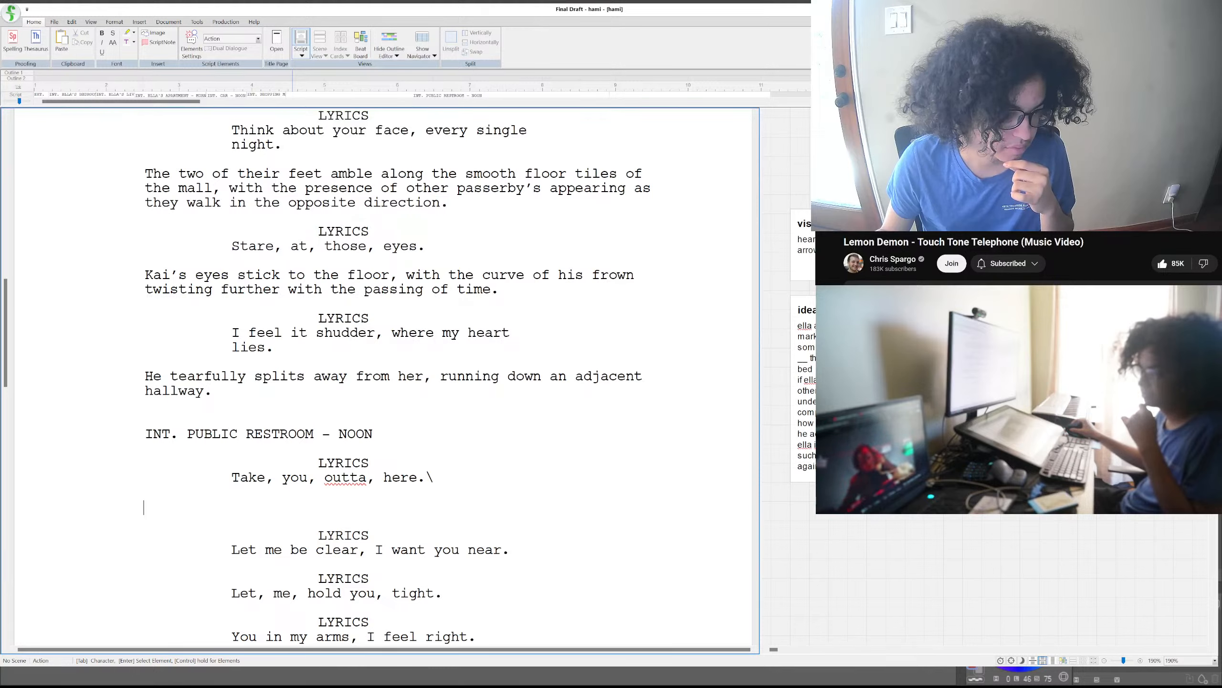
left_click(431, 477)
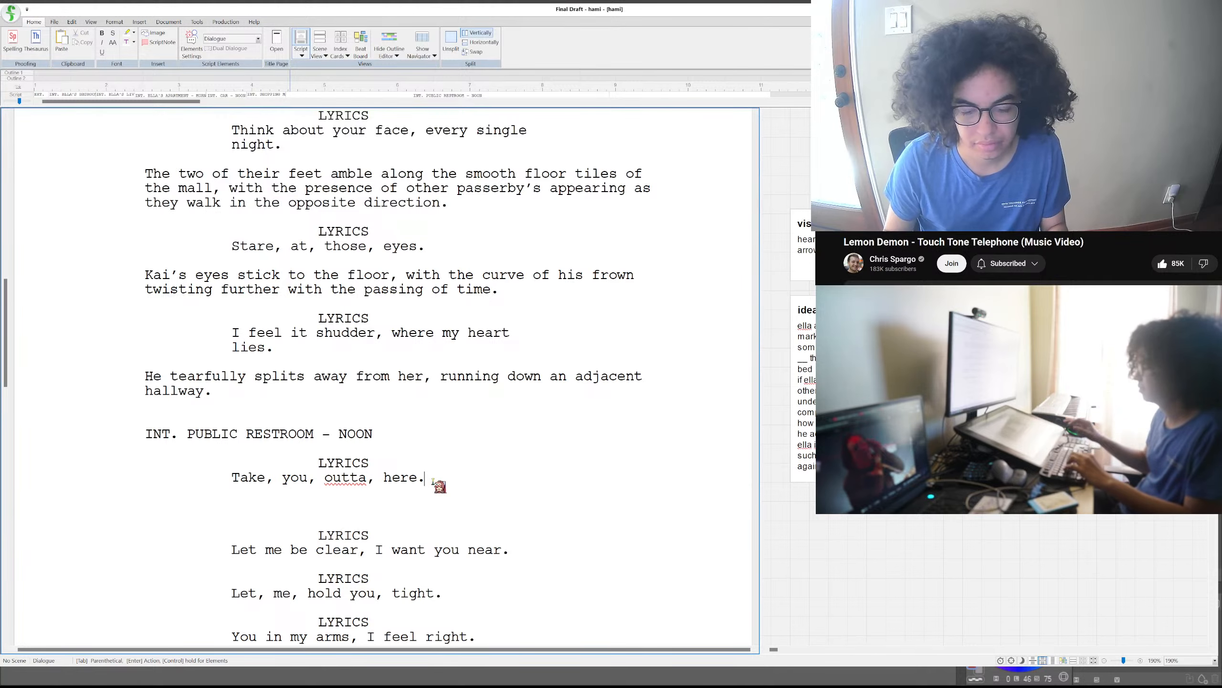
left_click(383, 515)
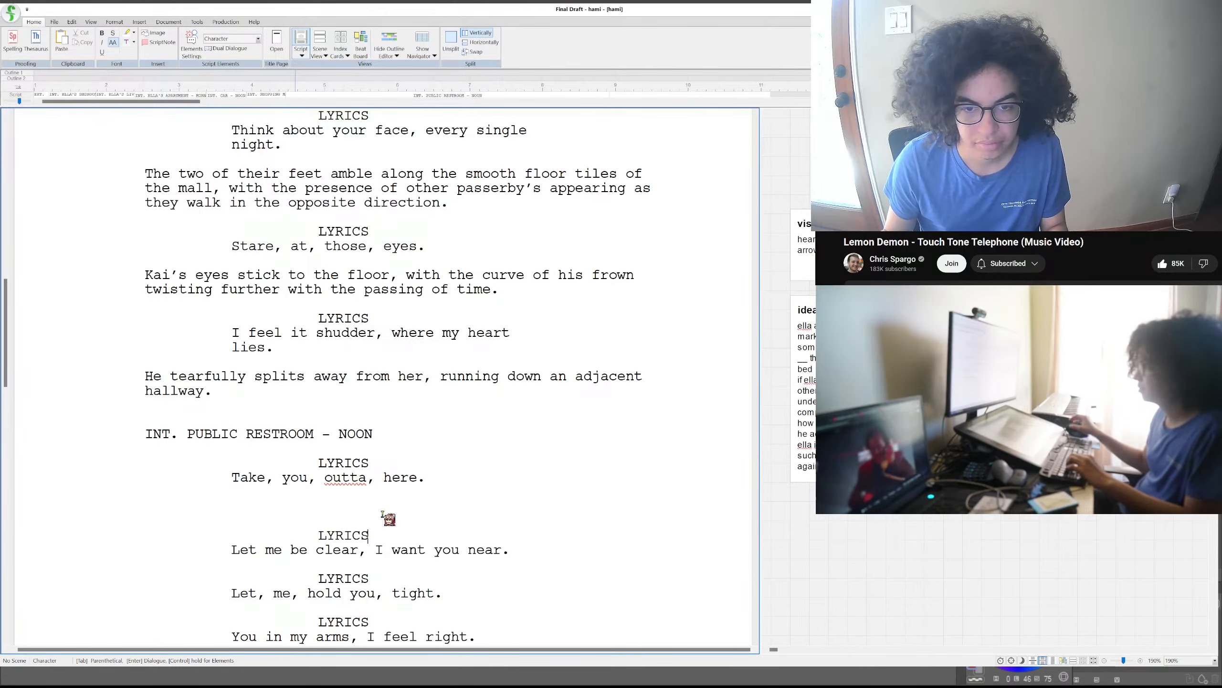
left_click(380, 495)
triple_click(380, 502)
left_click(379, 502)
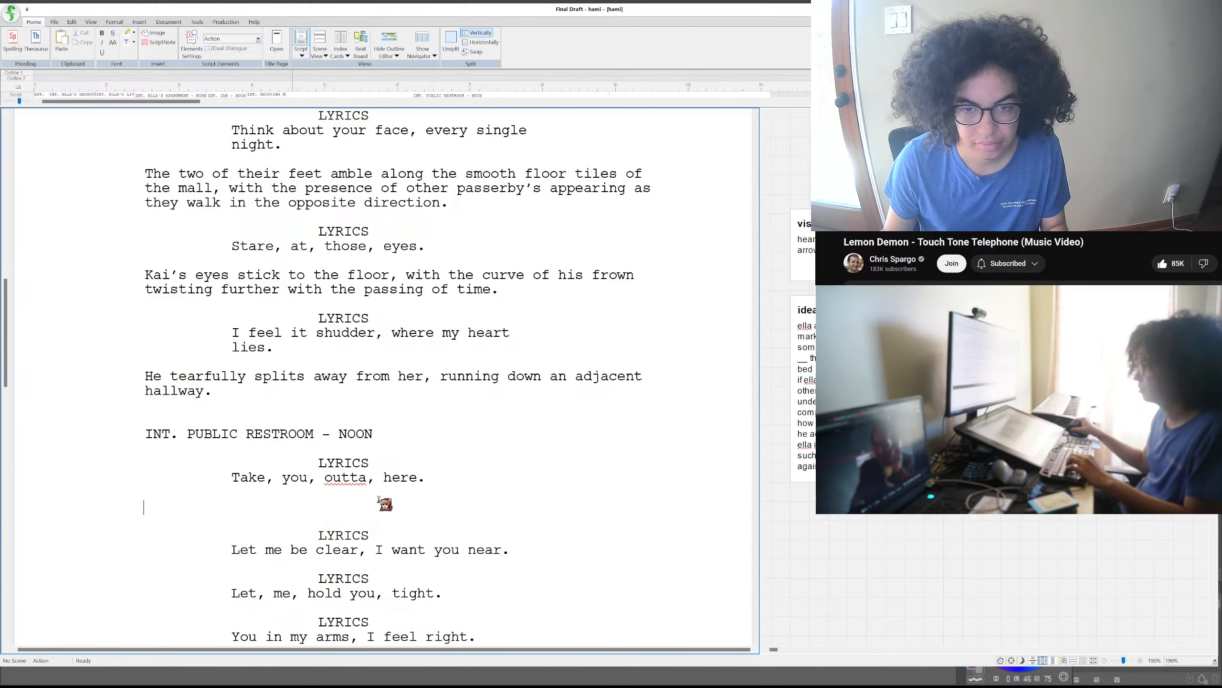
- Write "Kai scrambles to find his balance against the edge of the sinks" in the empty action paragraph
type("Kai s")
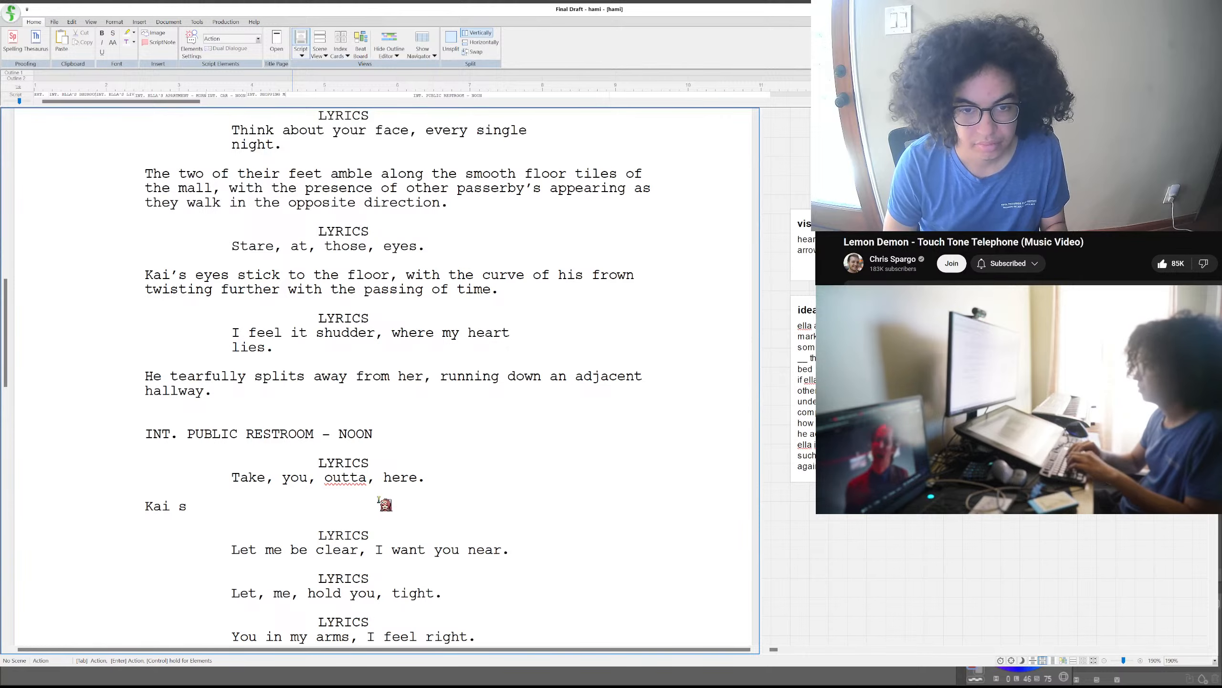
type("crambles ")
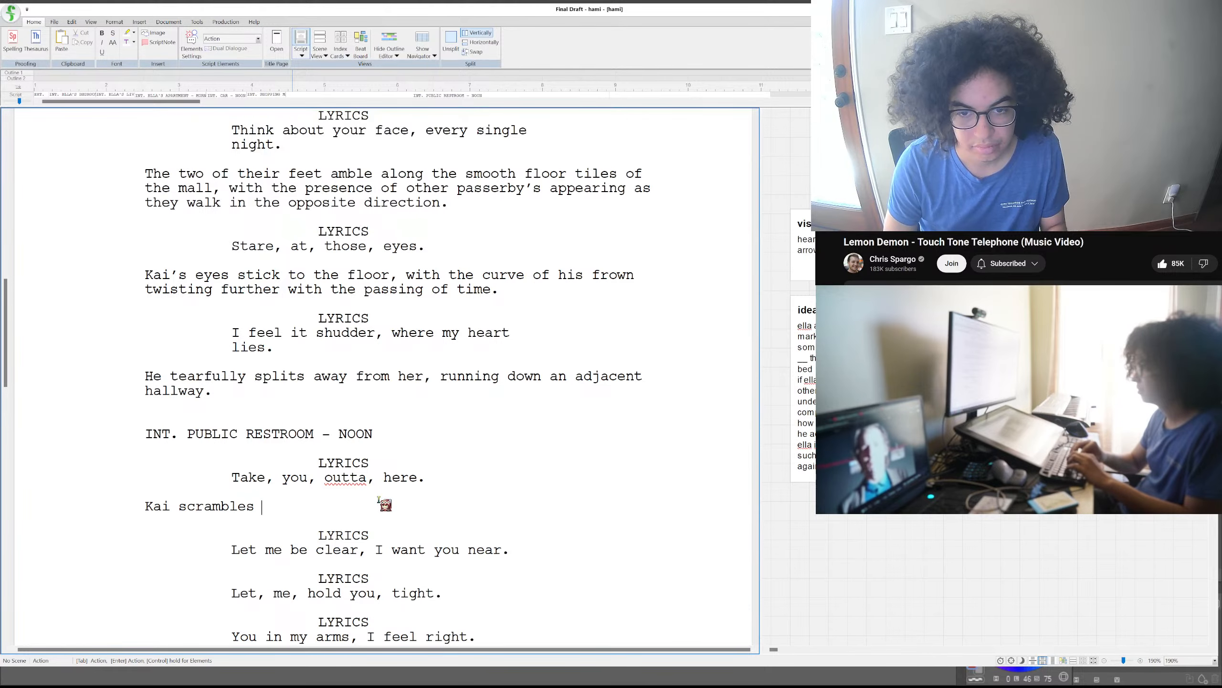
type("to find his b")
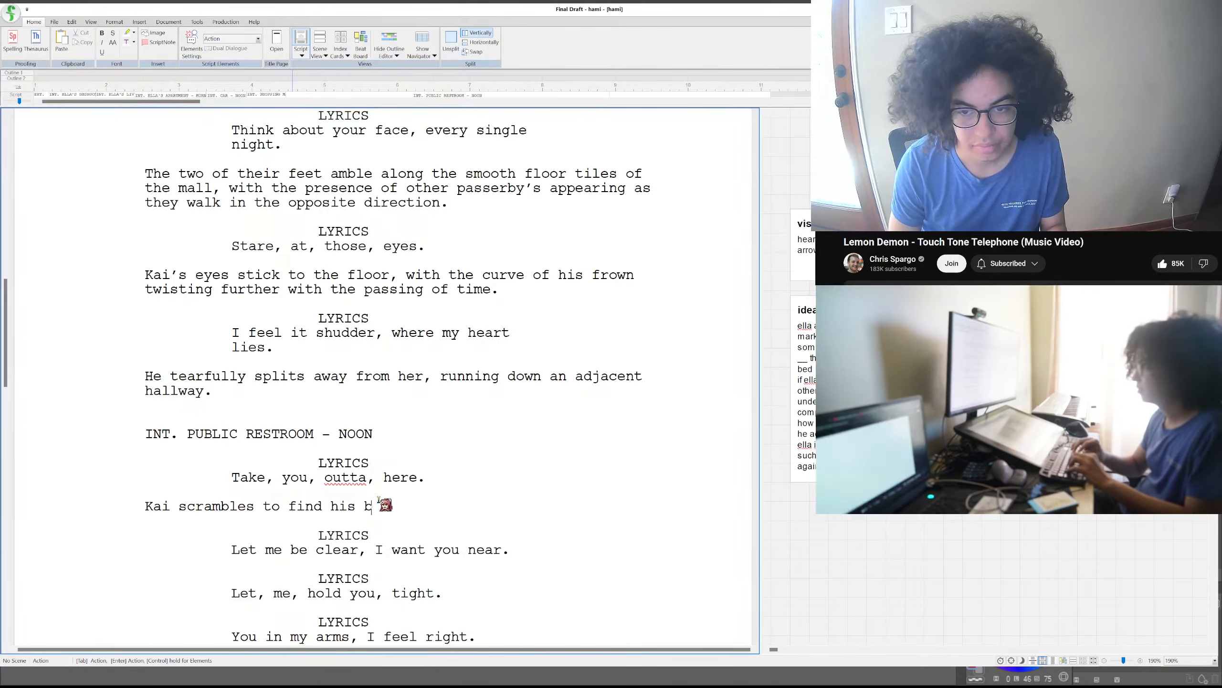
type("alance ag")
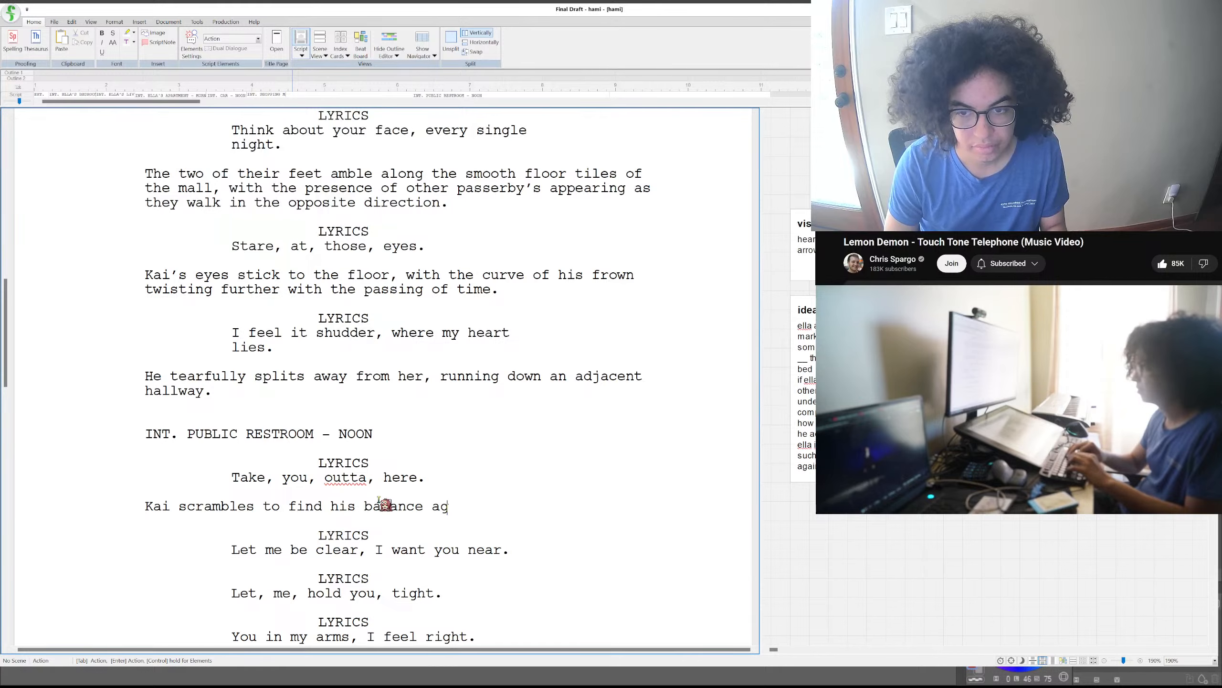
type("ainst the edge")
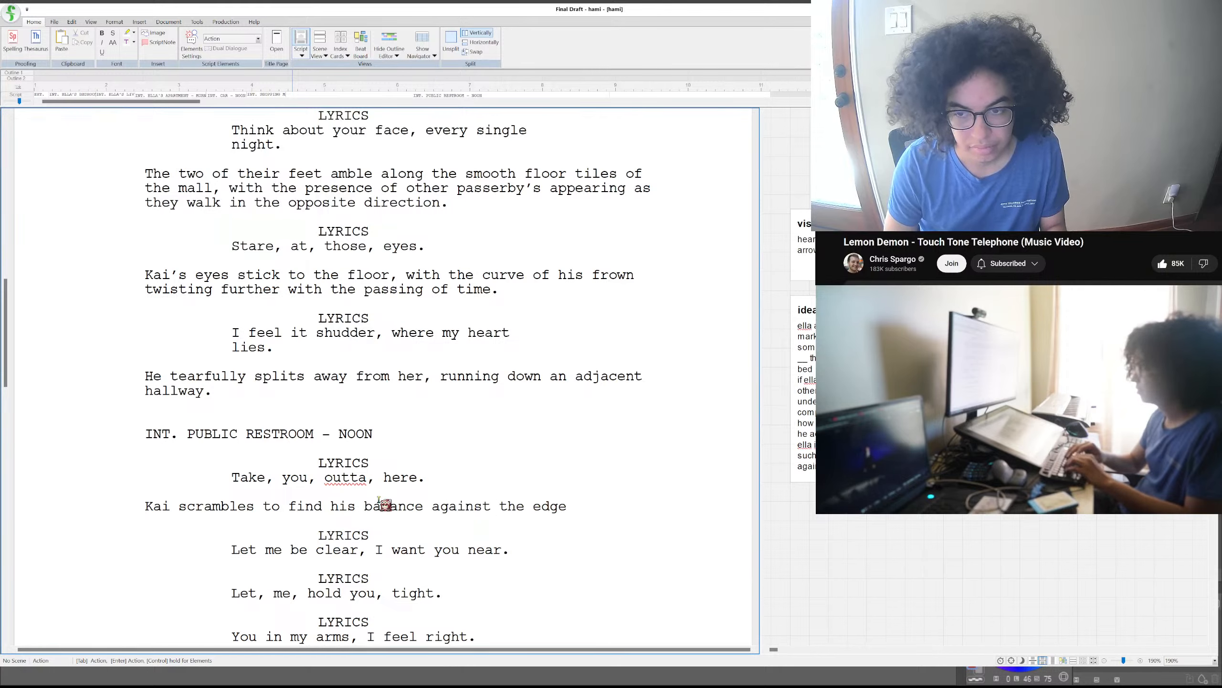
type(" of the sinks")
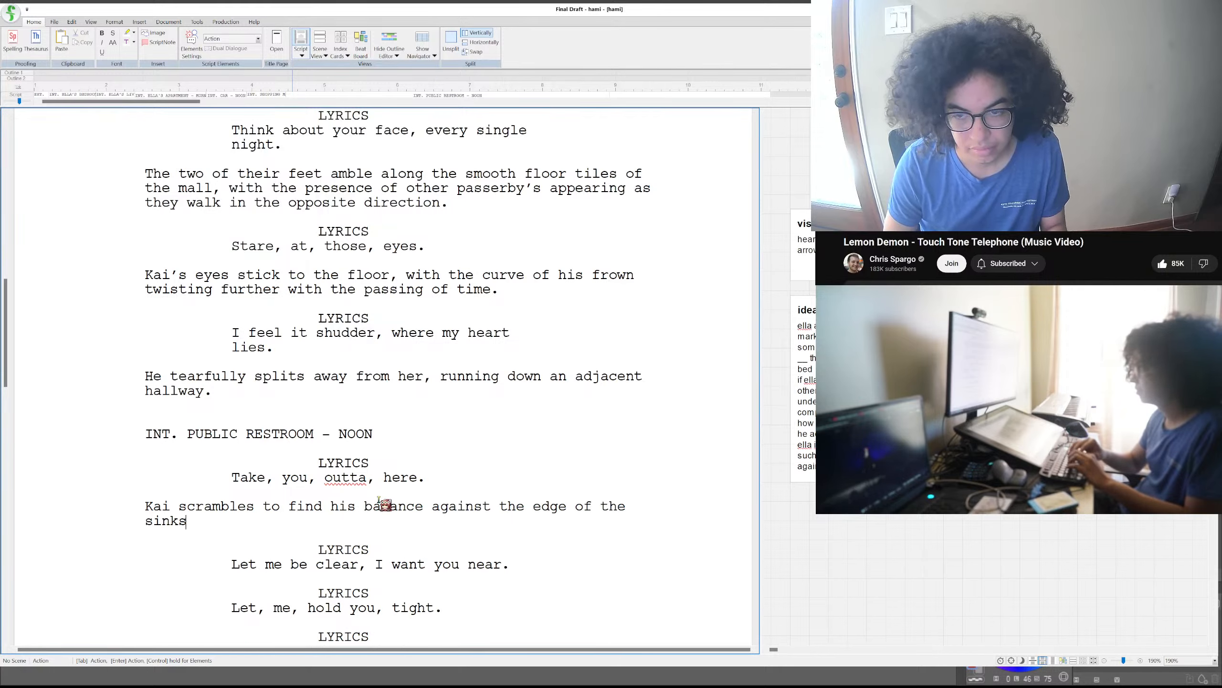
- Delete the word "sinks" from the end of the action sentence about Kai finding his balance
key("BackSpace")
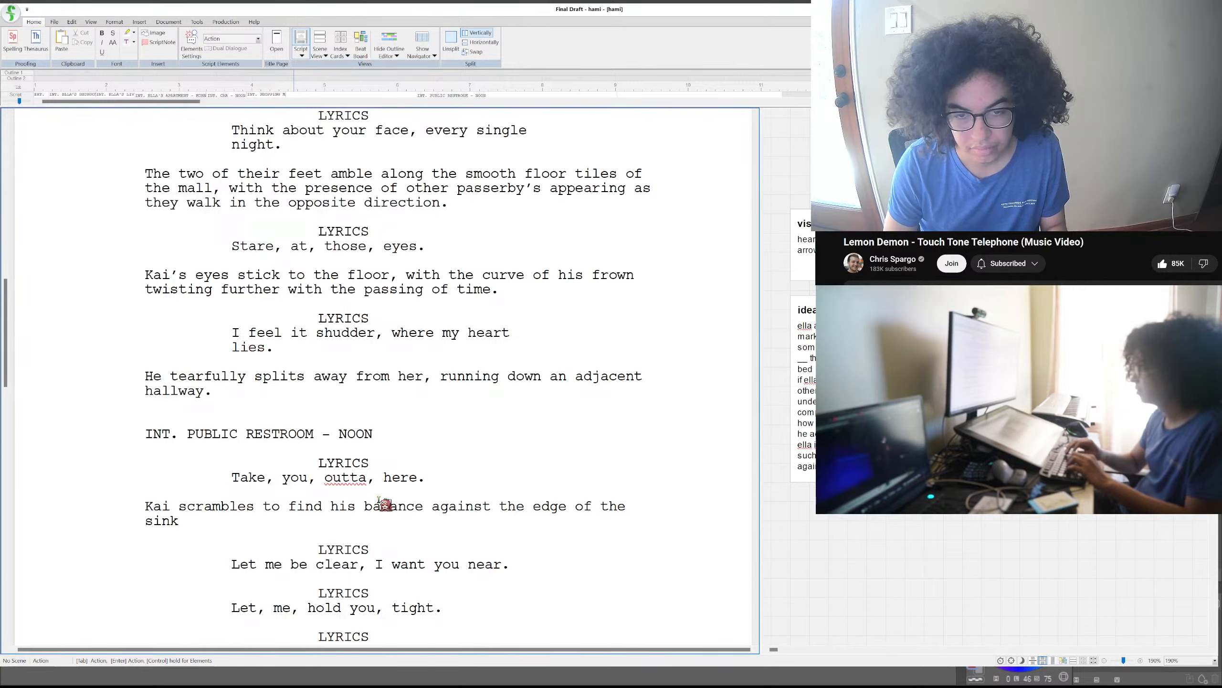
key("BackSpace")
key("BackSpace")
key("BackSpace")
key("BackSpace")
key("BackSpace")
key("BackSpace")
key("BackSpace")
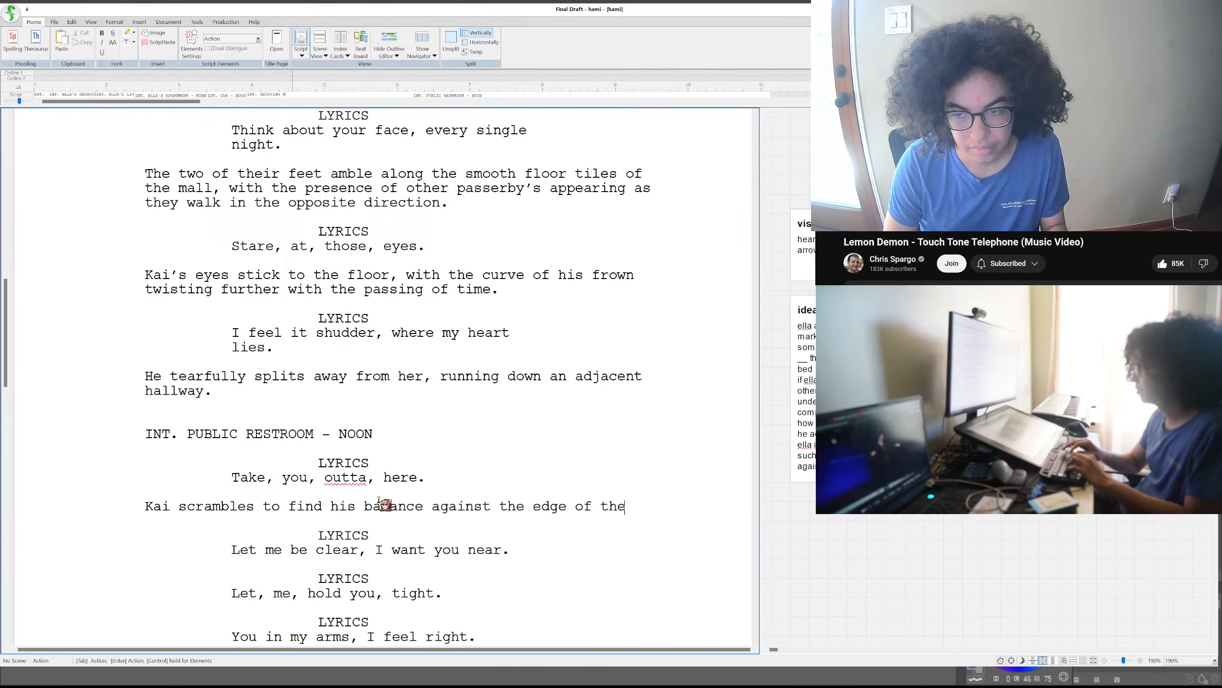
- Replace "the edge of the" at the end of the restroom action sentence about Kai with "a row of sinks"
key("BackSpace")
key("BackSpace")
key("BackSpace")
key("BackSpace")
key("BackSpace")
key("BackSpace")
key("BackSpace")
key("BackSpace")
key("BackSpace")
key("BackSpace")
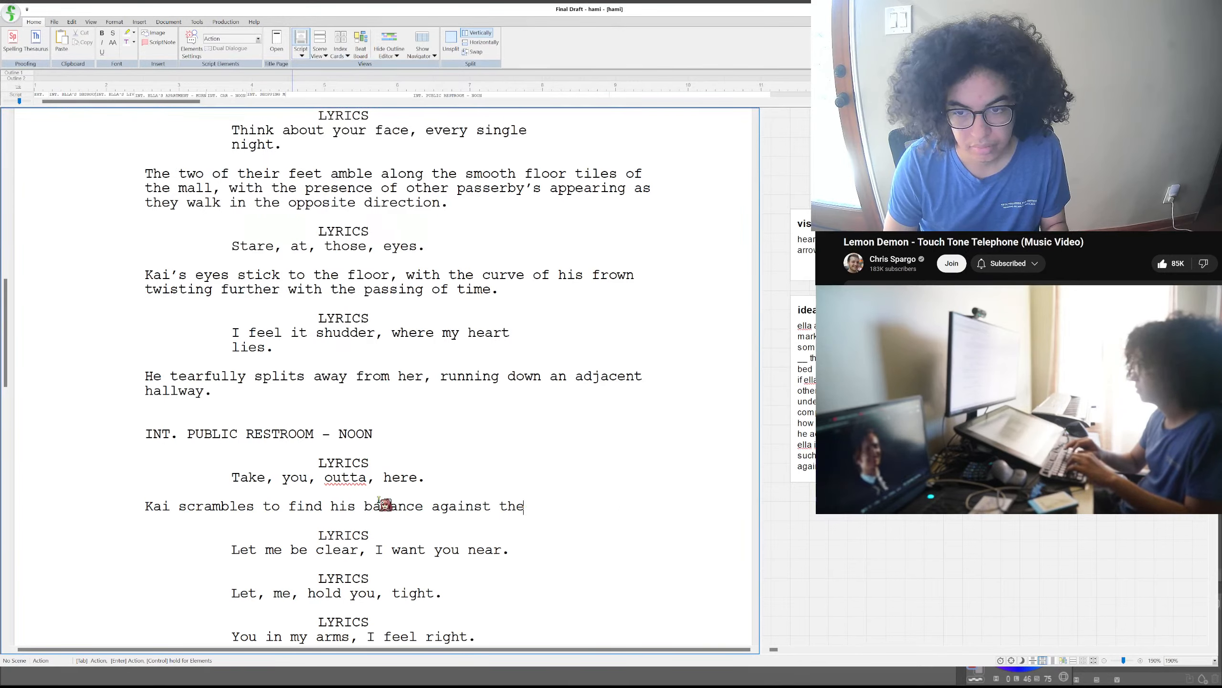
key("BackSpace")
key("BackSpace")
key("BackSpace")
type("a row o")
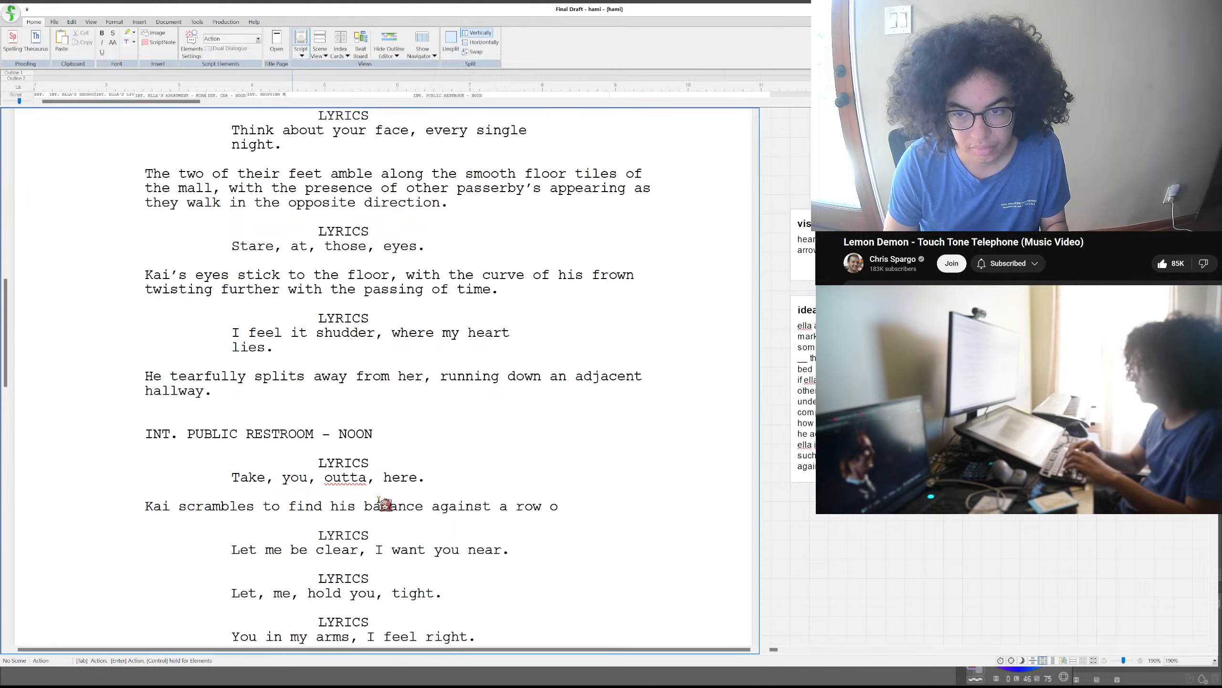
type("f sinks")
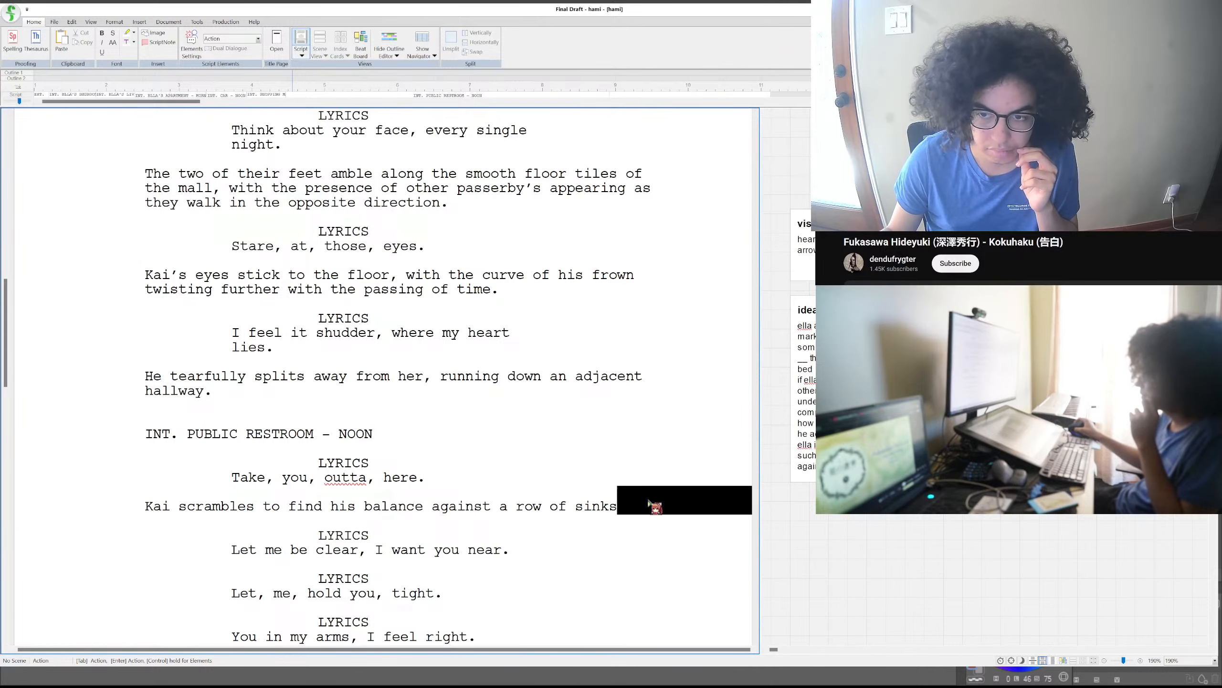
- Complete the sentence about Kai and the sinks with ", he gasps for air, appearing panicked."
type(",")
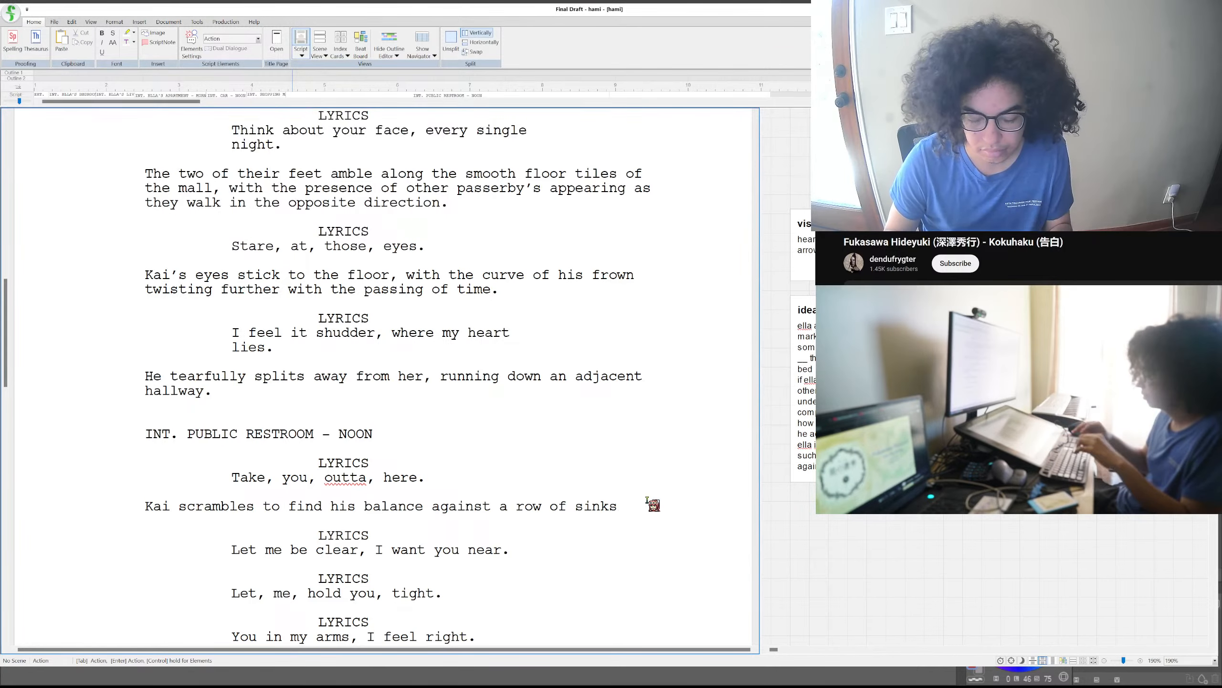
type(" he")
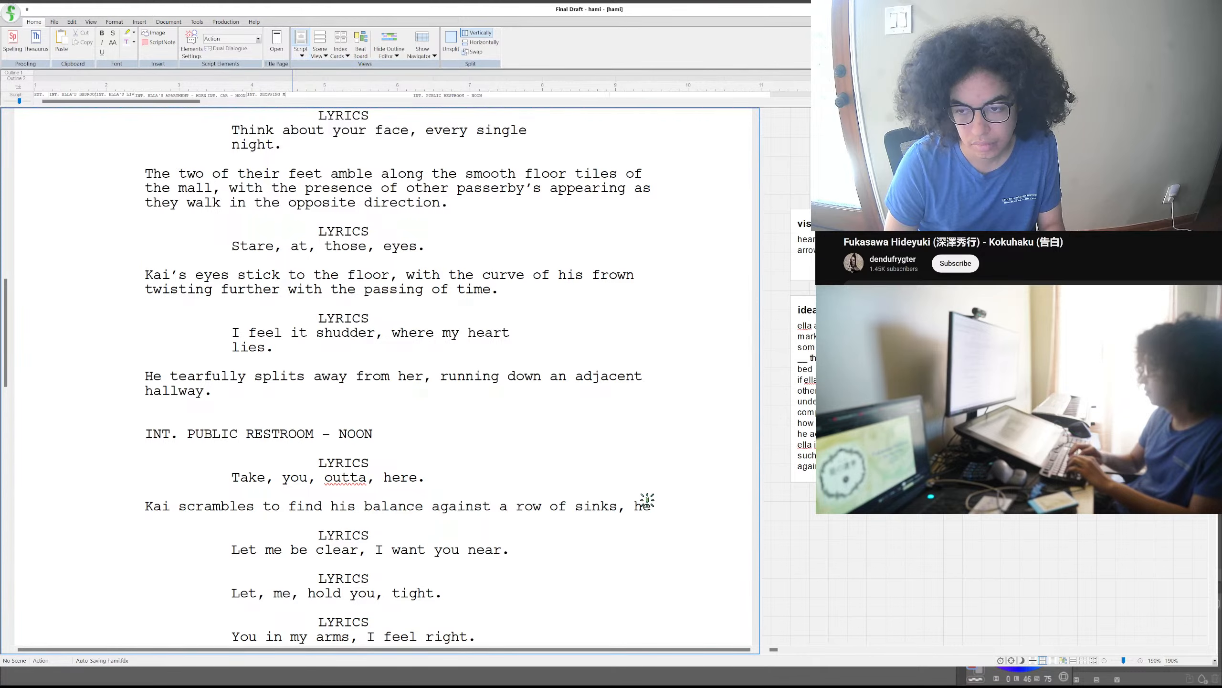
type("gasps")
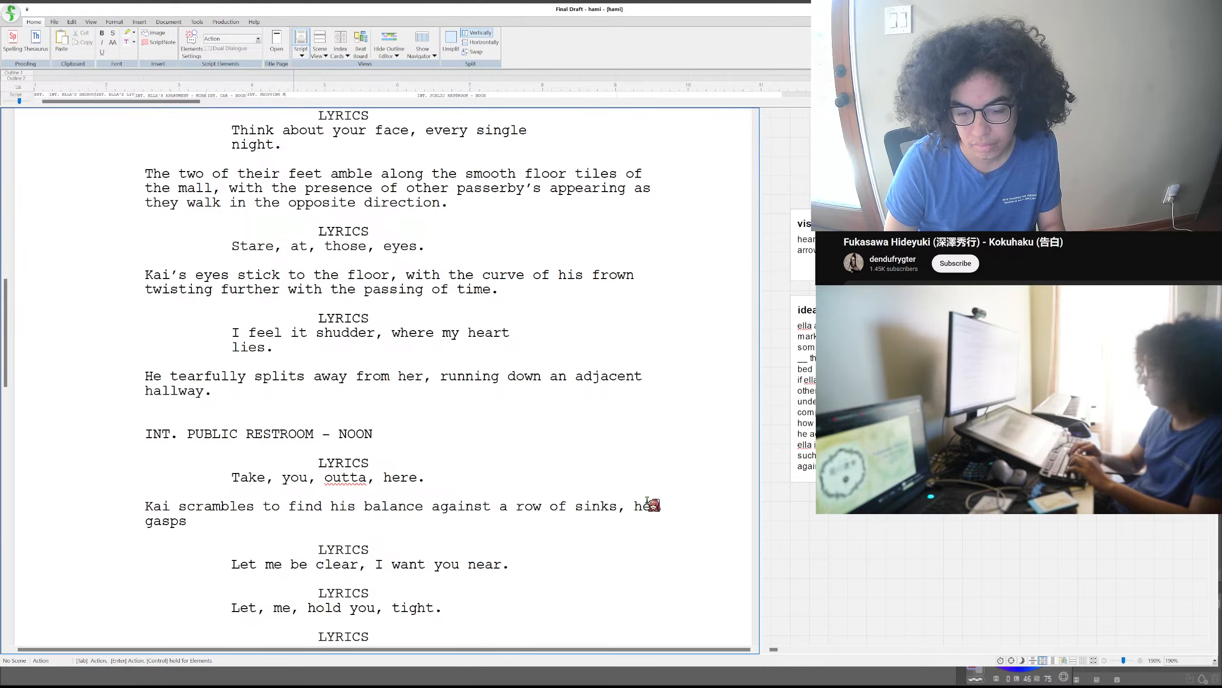
type(" for ")
type("ba")
key("BackSpace")
key("BackSpace")
type("air")
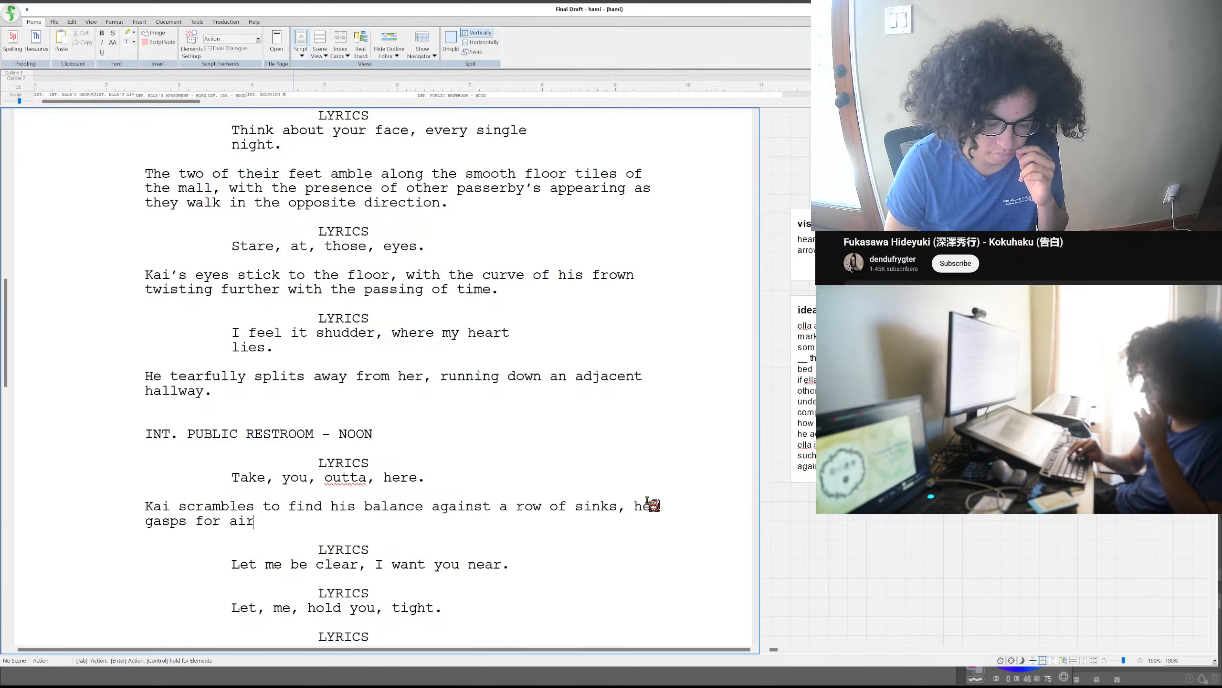
type(", appear")
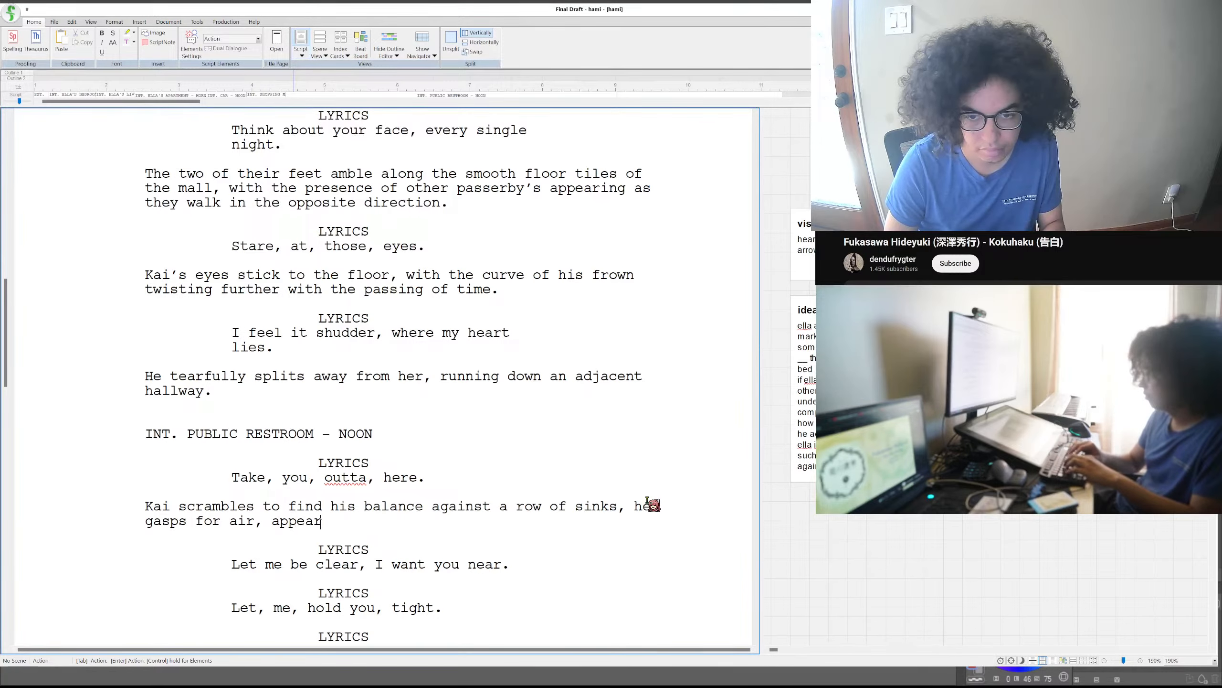
type("ing panicked")
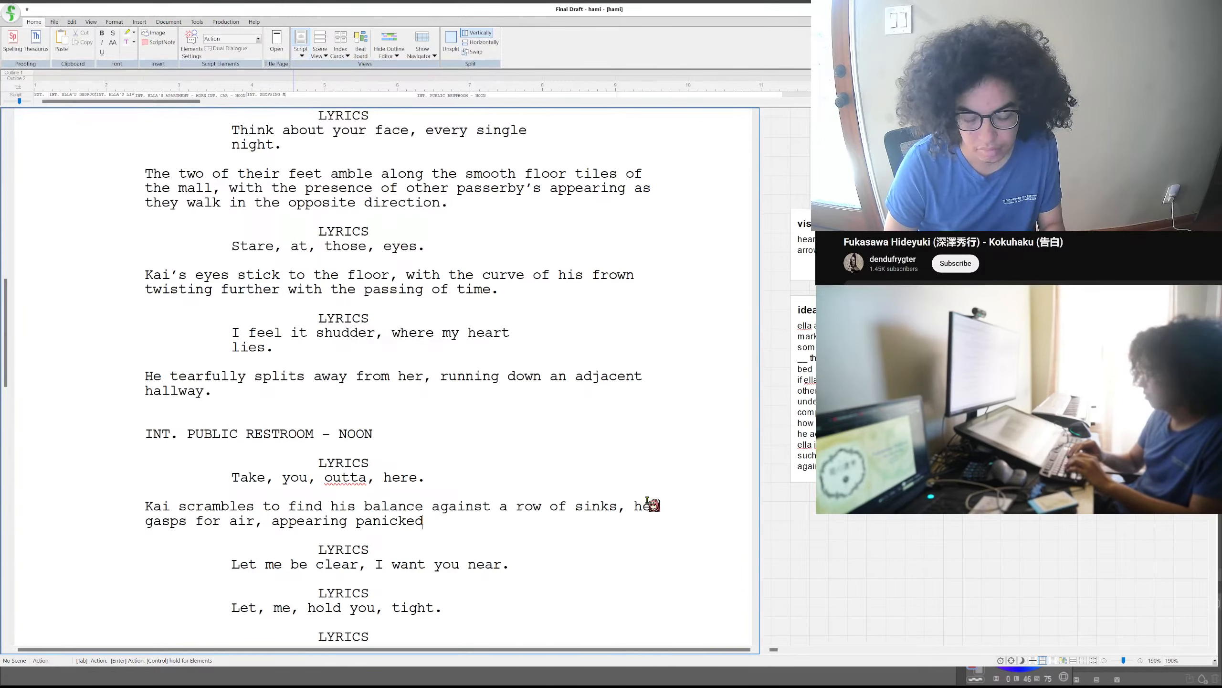
type(".")
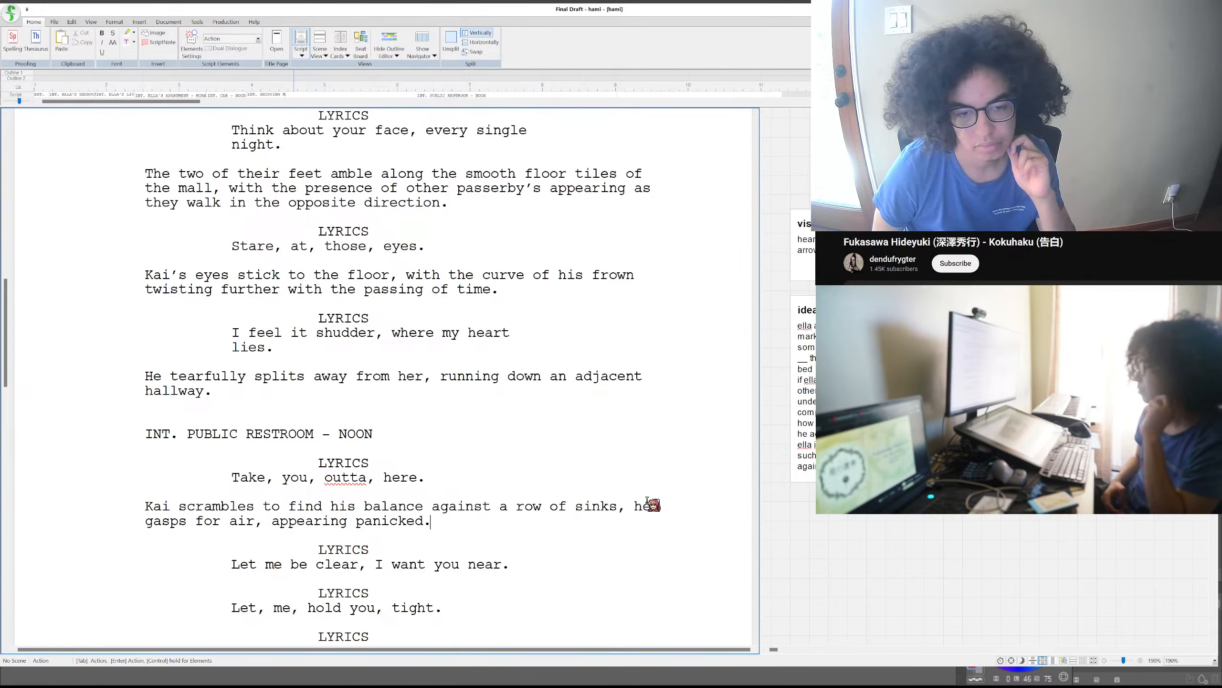
- Insert an action paragraph below the lyric "Let me be clear, I want you near." reading "The door opens to Ella's stature,"
left_click(579, 557)
double_click(573, 562)
left_click(573, 563)
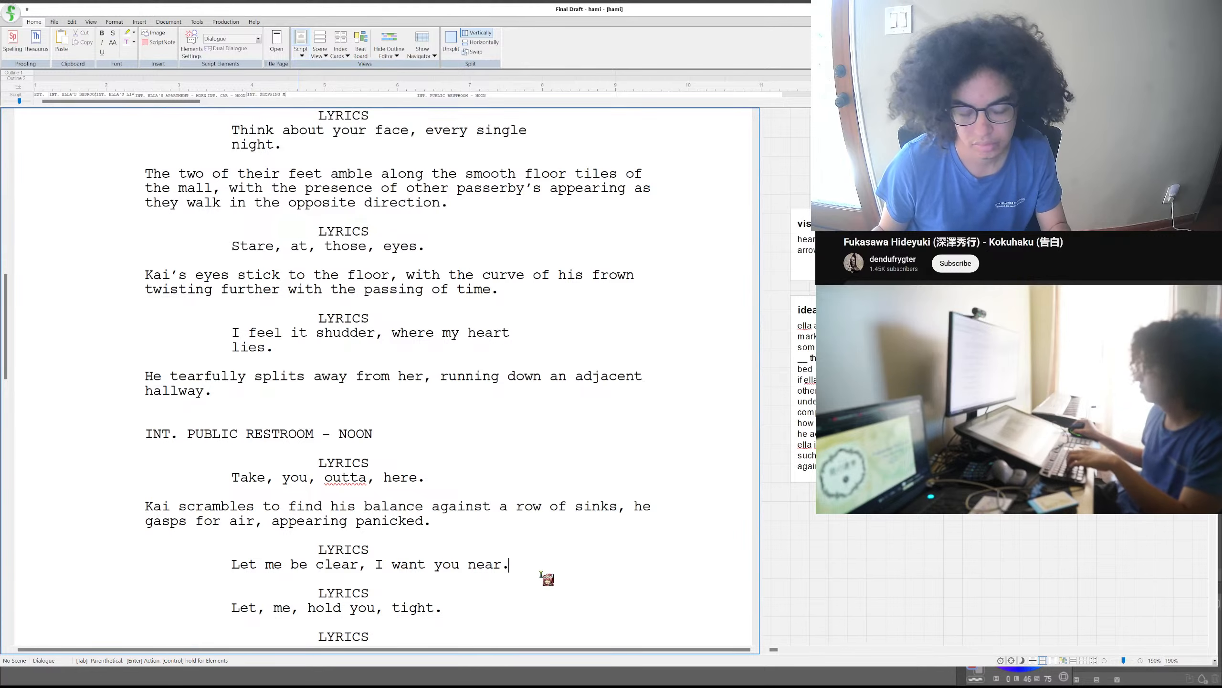
key("Return")
type("The do")
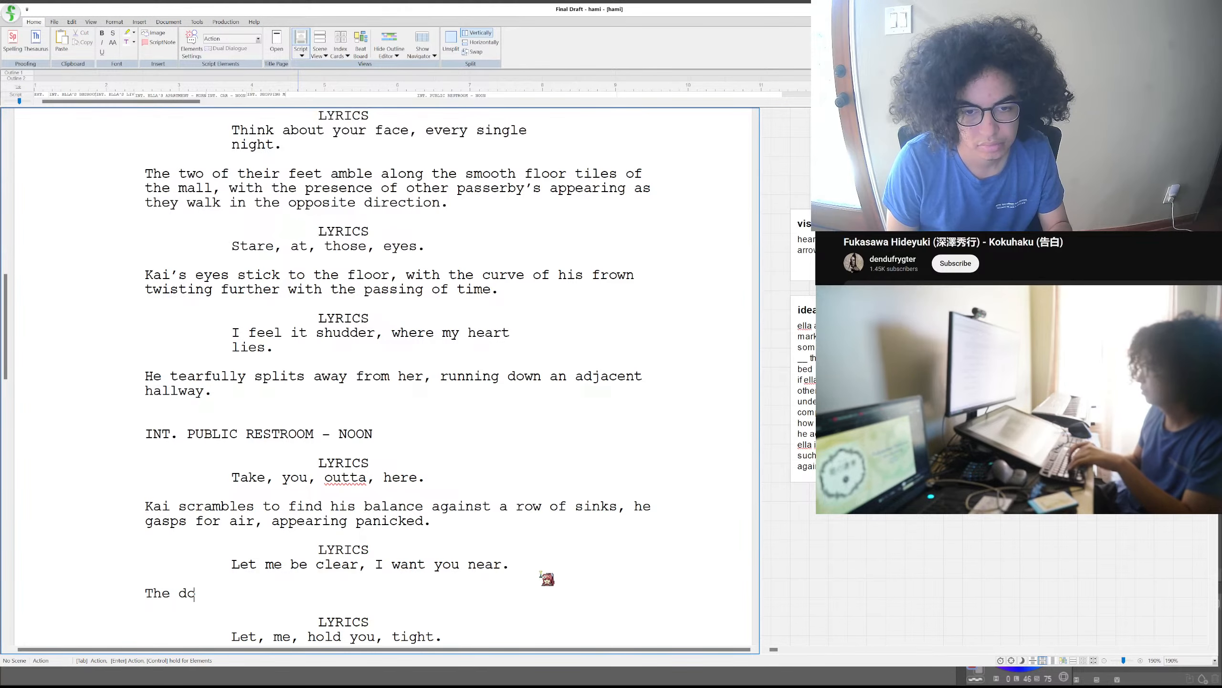
type("or opens")
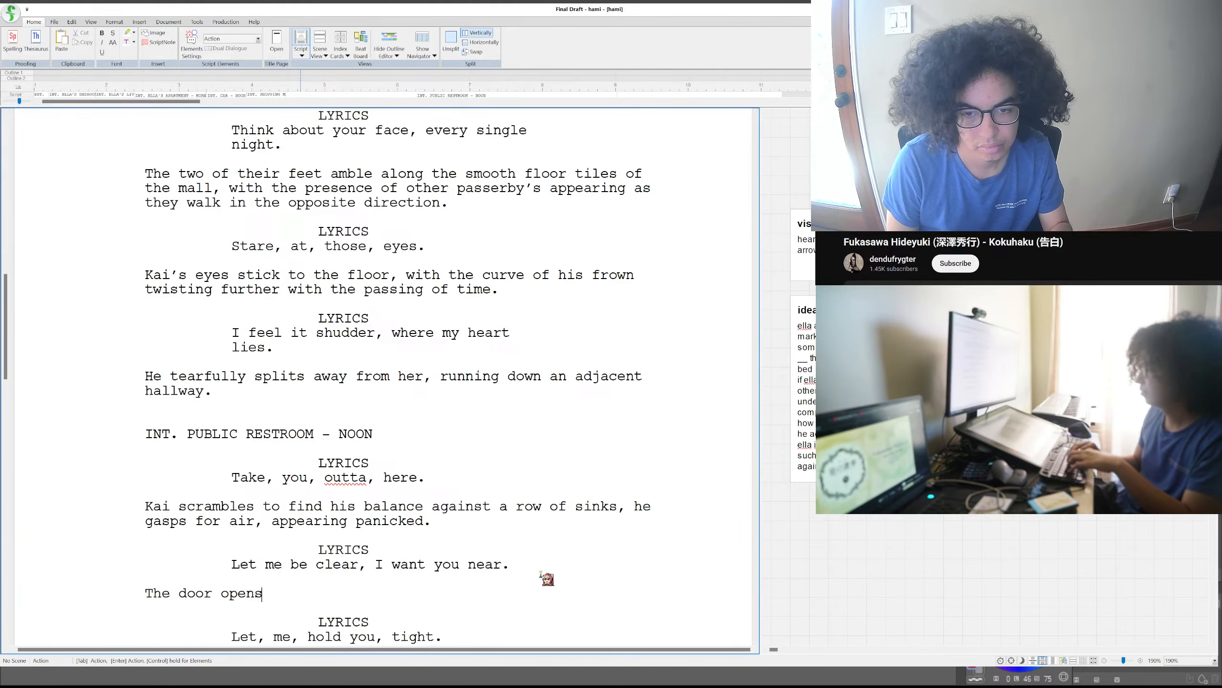
type(" to Ella")
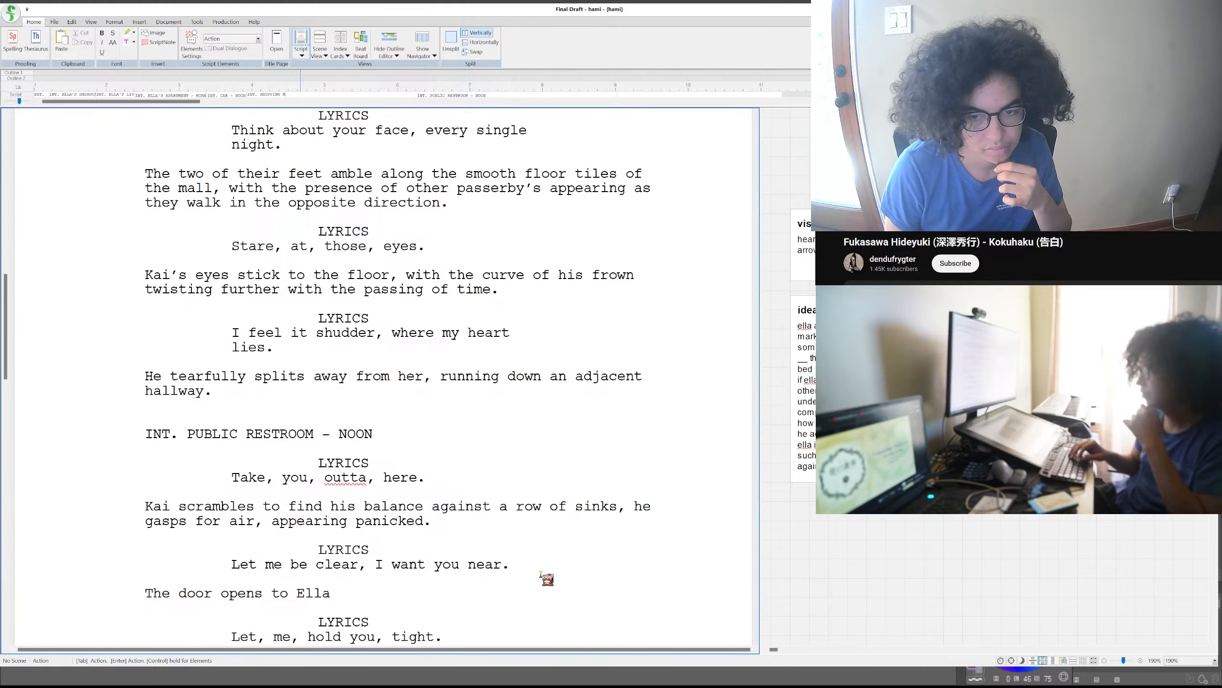
type("'s stature,")
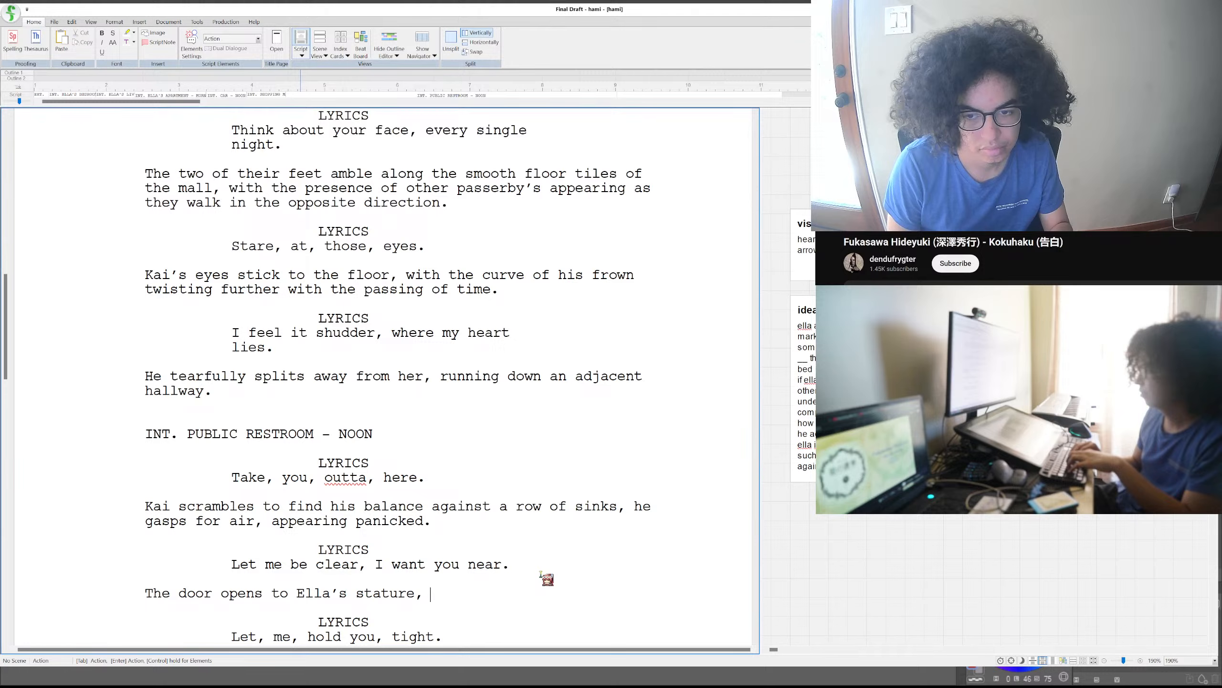
type(" she towers")
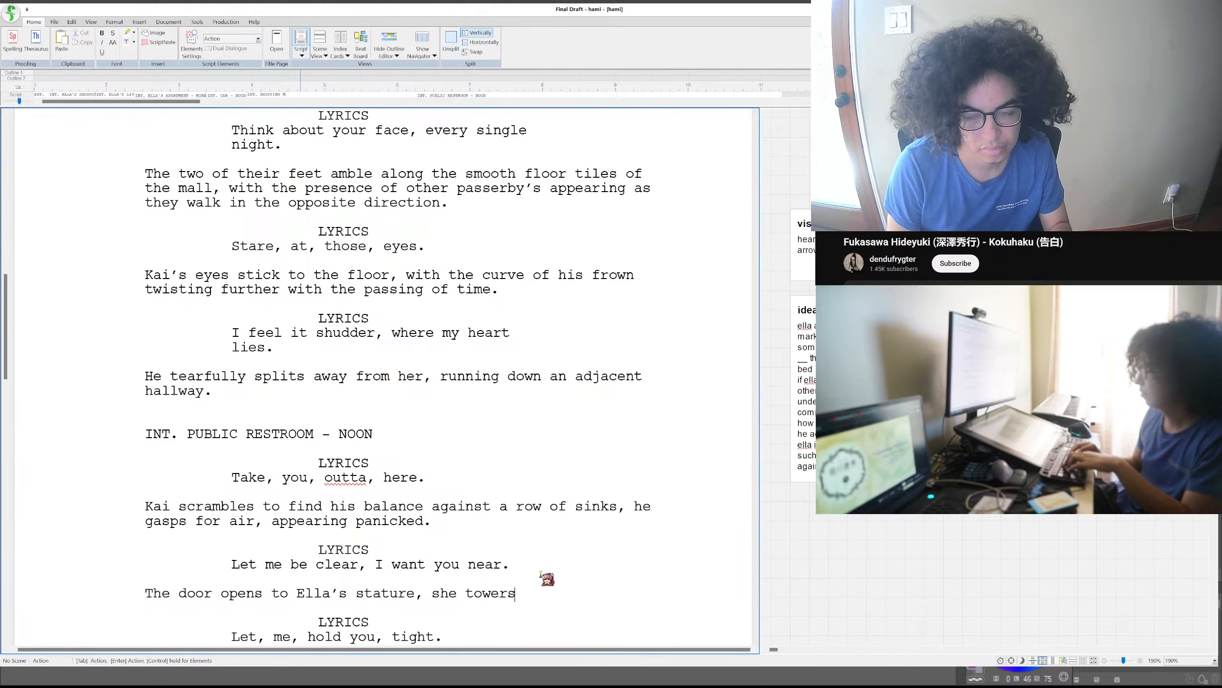
key("BackSpace")
key("BackSpace")
key("BackSpace")
key("BackSpace")
key("BackSpace")
key("BackSpace")
key("BackSpace")
key("BackSpace")
key("BackSpace")
key("BackSpace")
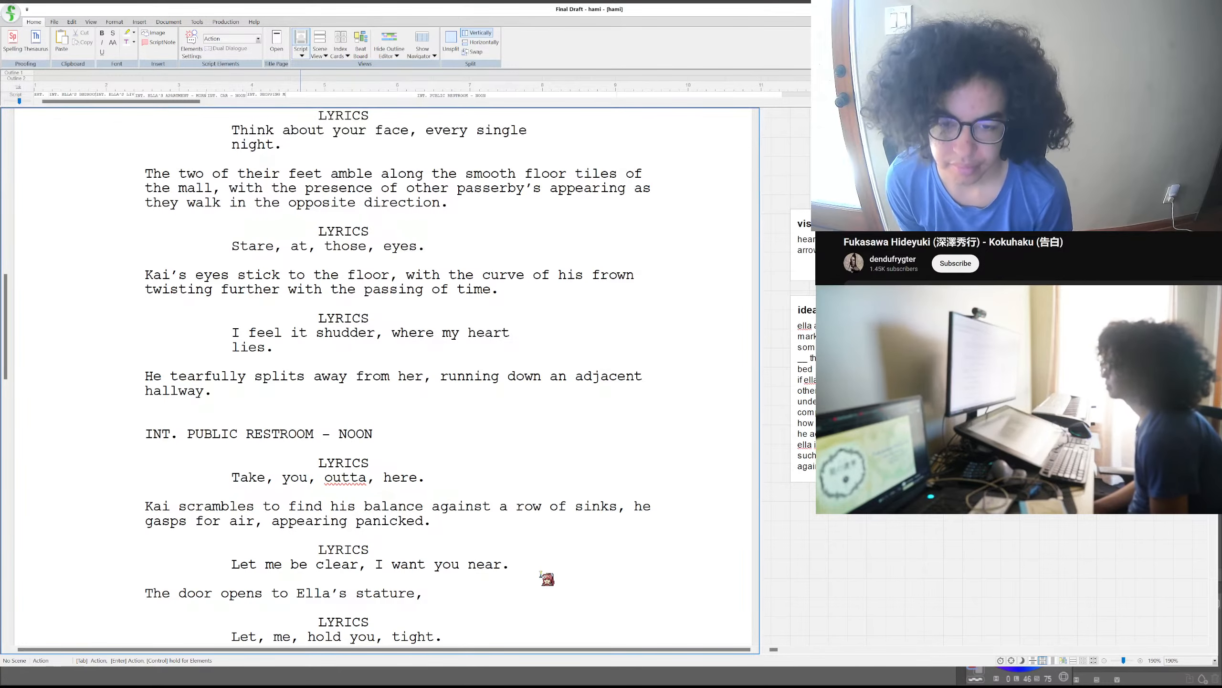
- Continue the sentence about Ella at the door with "she approaches him"
type("she")
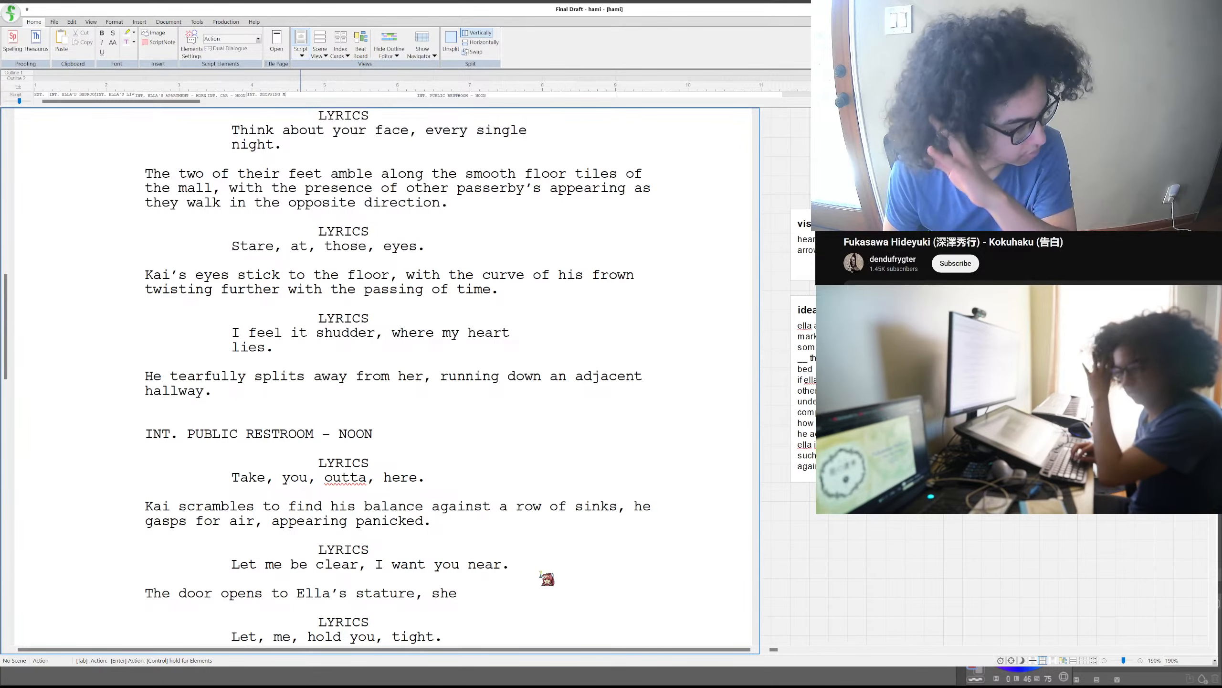
type("walks i")
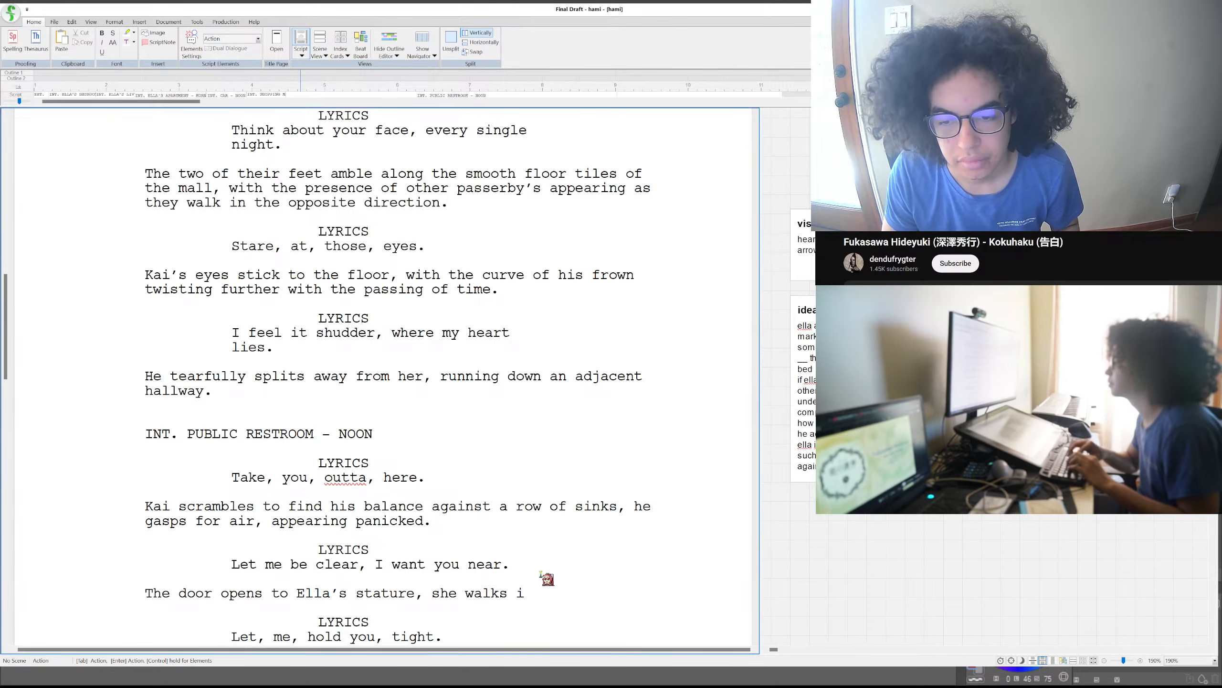
type("nside")
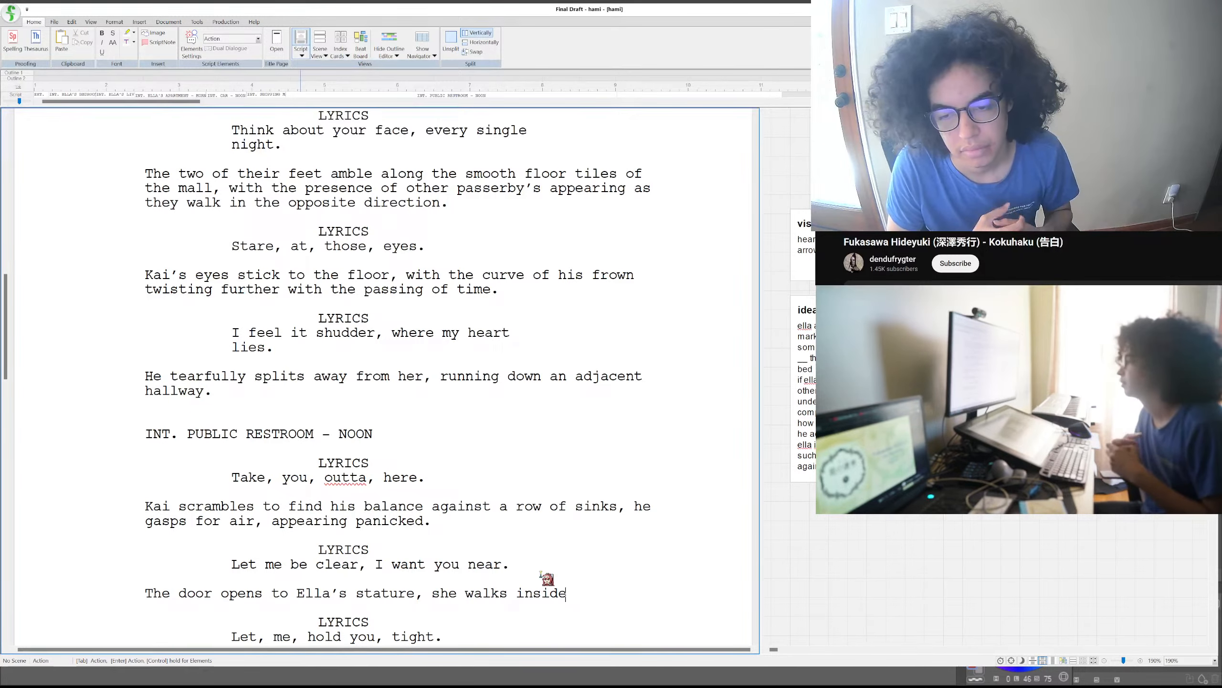
key("BackSpace")
key("BackSpace")
key("BackSpace")
key("BackSpace")
key("BackSpace")
key("BackSpace")
key("BackSpace")
key("BackSpace")
key("BackSpace")
key("BackSpace")
key("BackSpace")
key("BackSpace")
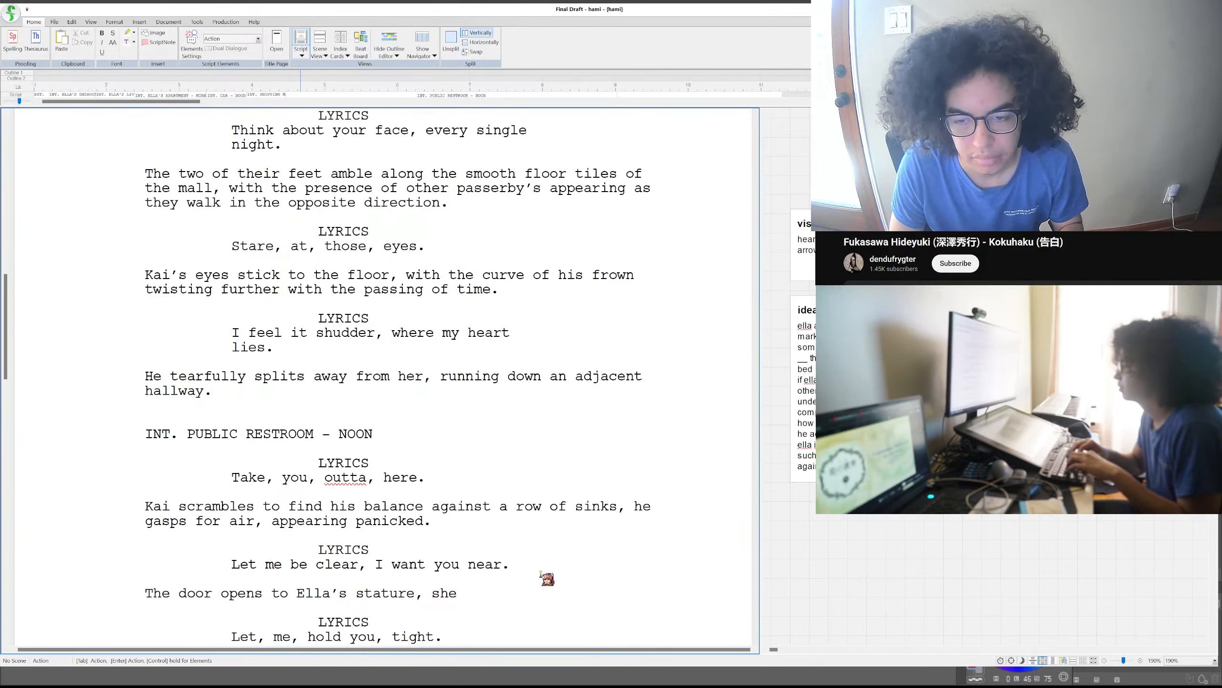
type("approaches him")
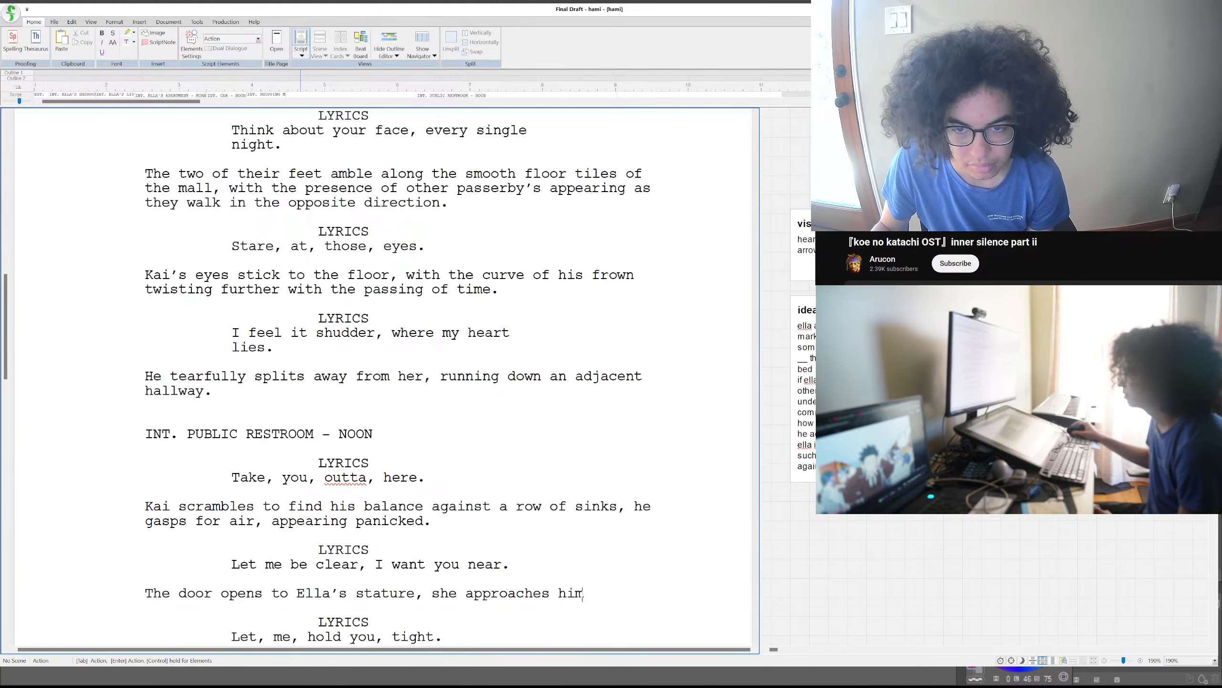
- Add "with her arms widened" to the end of the sentence about Ella approaching him
scroll(583, 594, "down", 3)
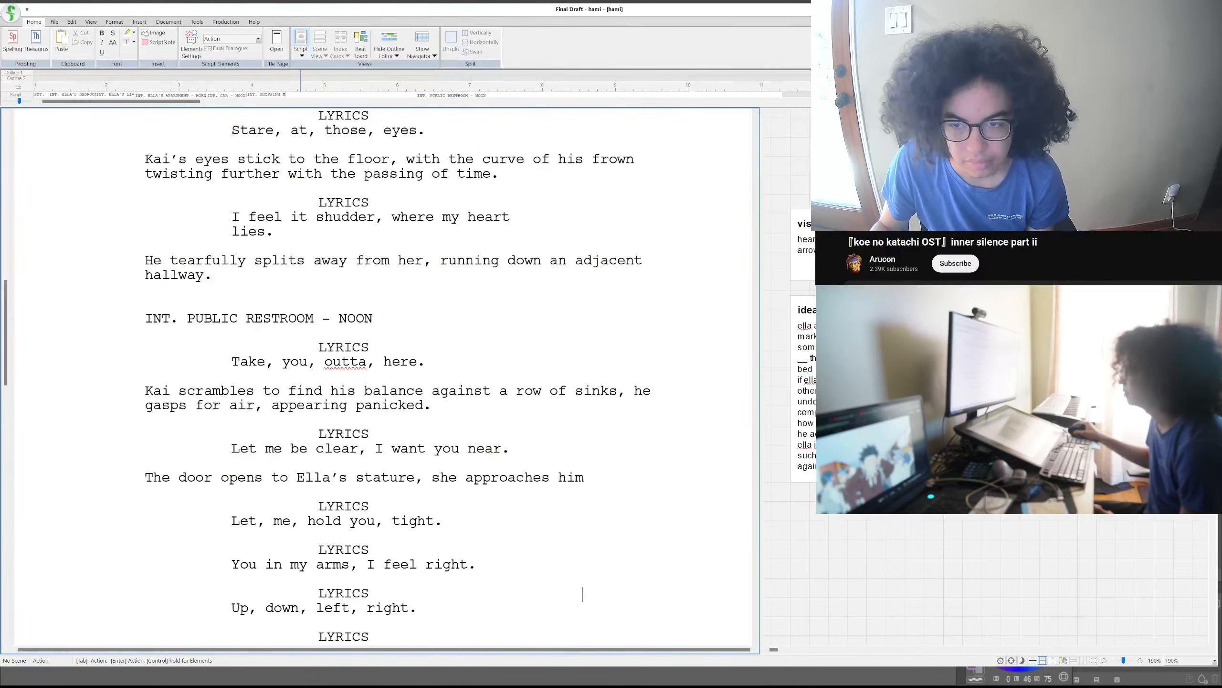
left_click(584, 478)
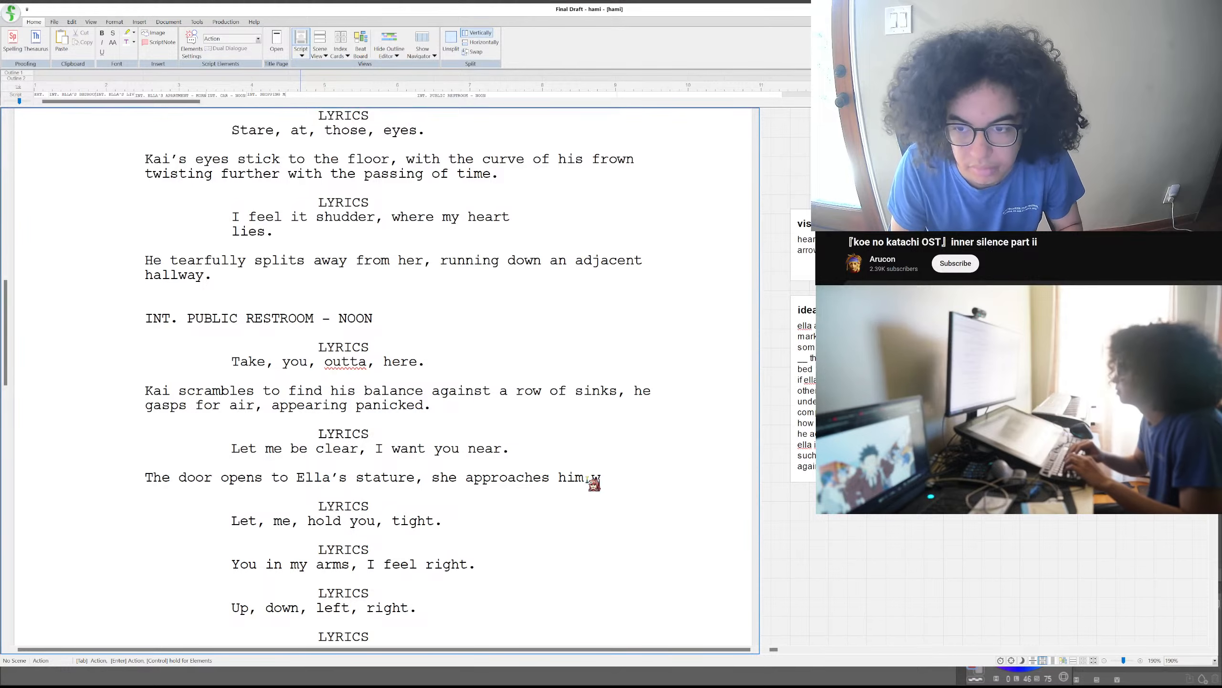
type("with her ")
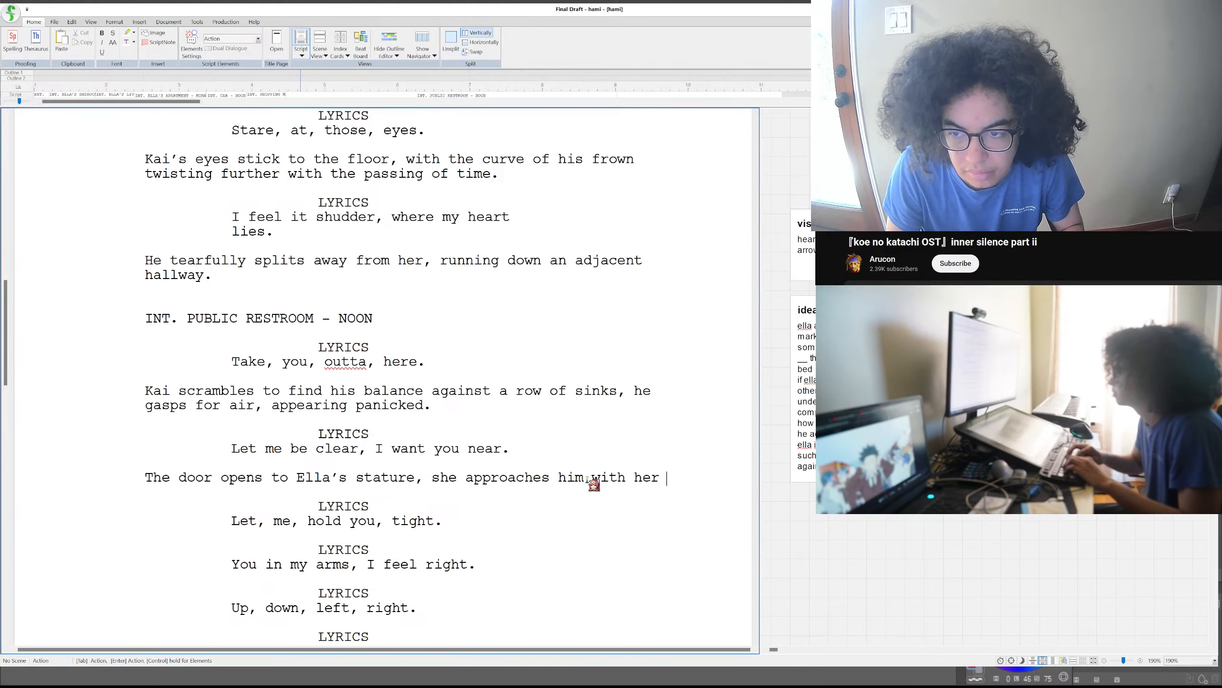
type("arms widened")
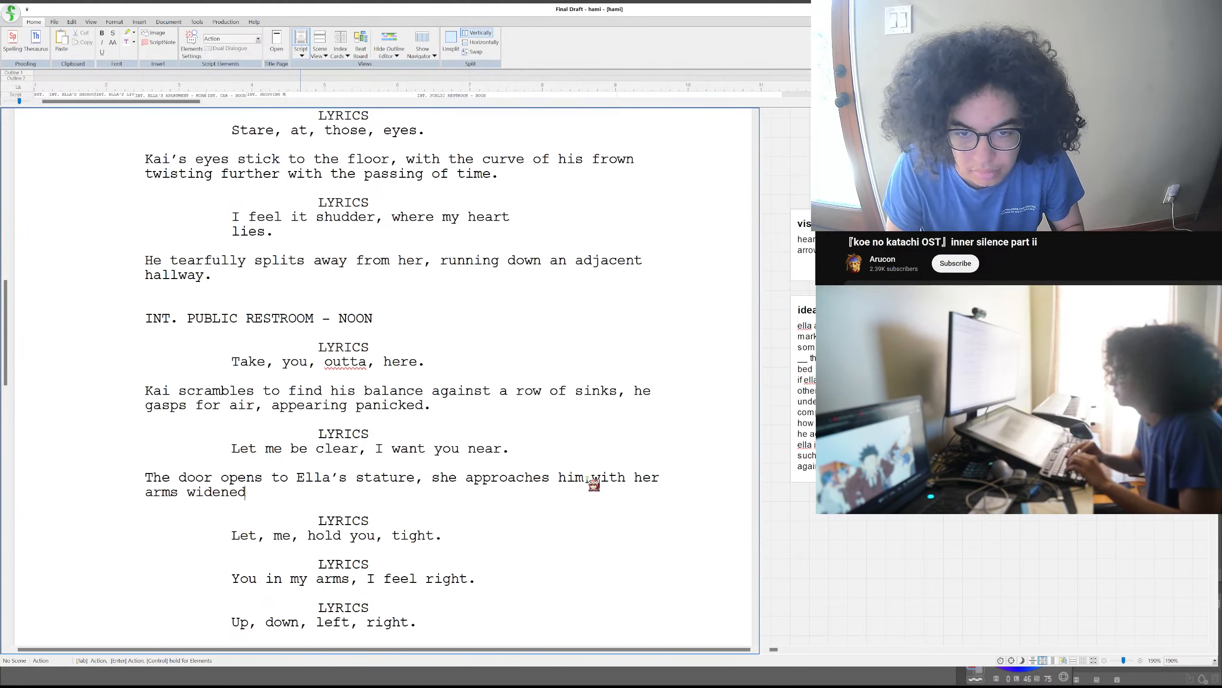
- Replace "widened" with "spread out" and end the sentence about Ella's arms with ", gesturing a hug."
key("BackSpace")
key("BackSpace")
key("BackSpace")
key("BackSpace")
key("BackSpace")
key("BackSpace")
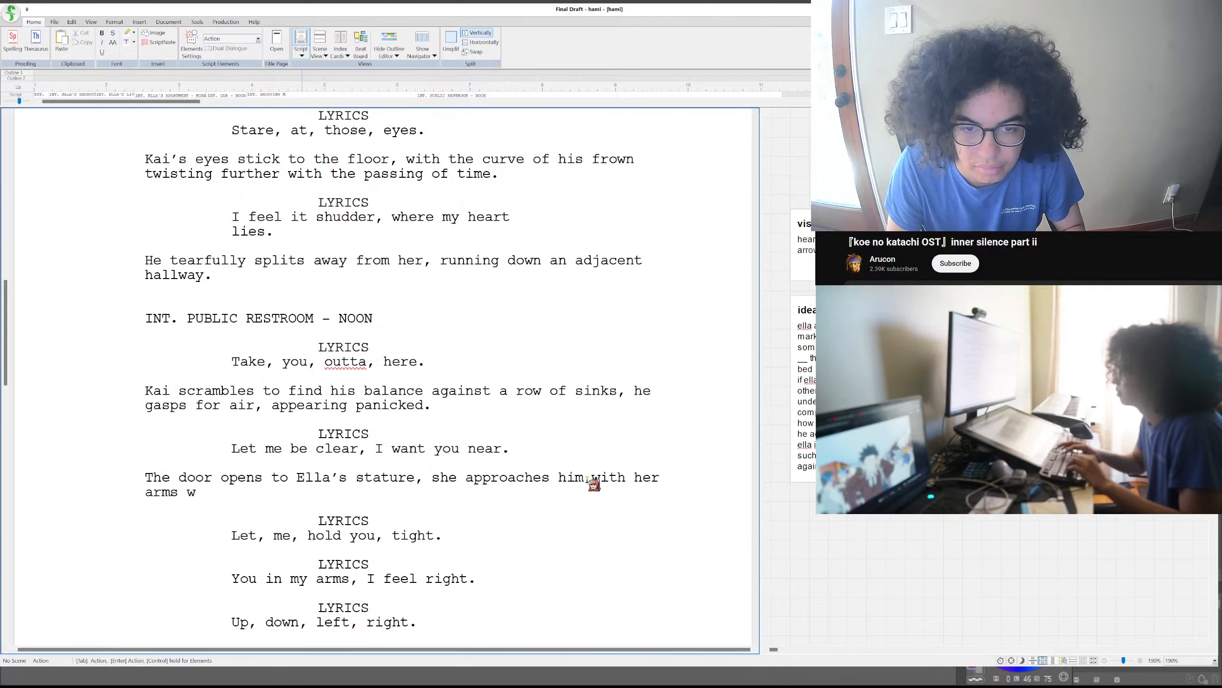
type("spread out")
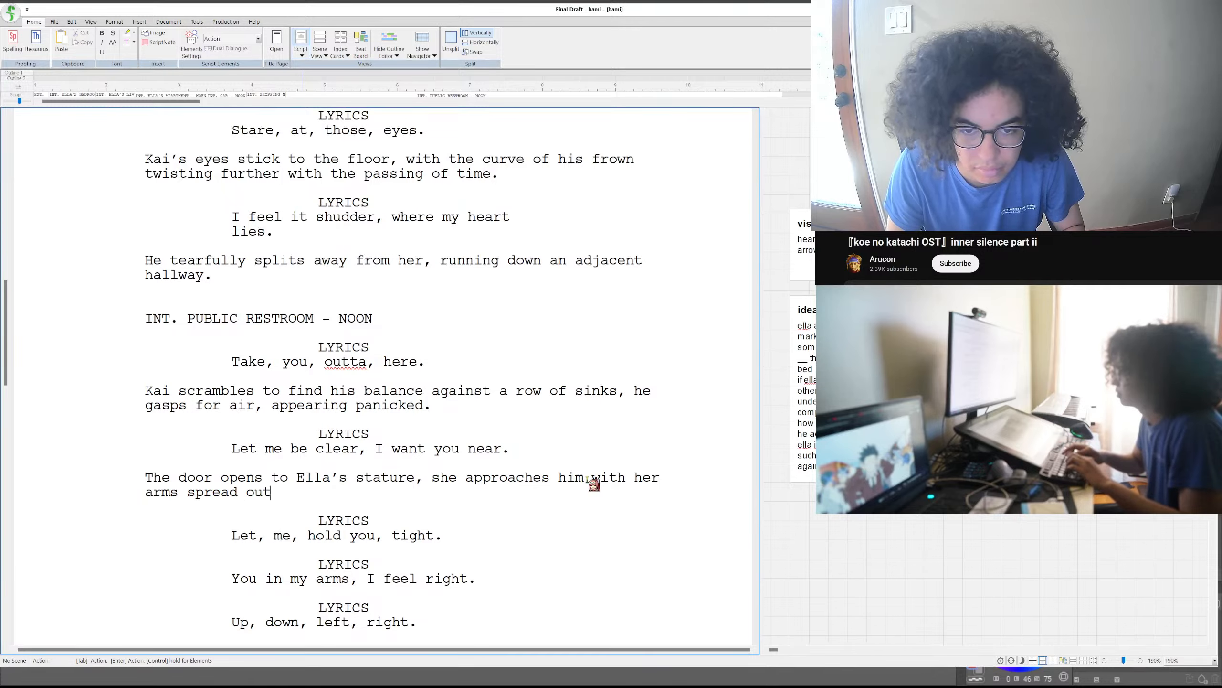
key("BackSpace")
key("BackSpace")
key("BackSpace")
key("BackSpace")
key("BackSpace")
key("BackSpace")
key("BackSpace")
key("BackSpace")
key("BackSpace")
key("BackSpace")
key("BackSpace")
key("BackSpace")
key("BackSpace")
key("BackSpace")
key("BackSpace")
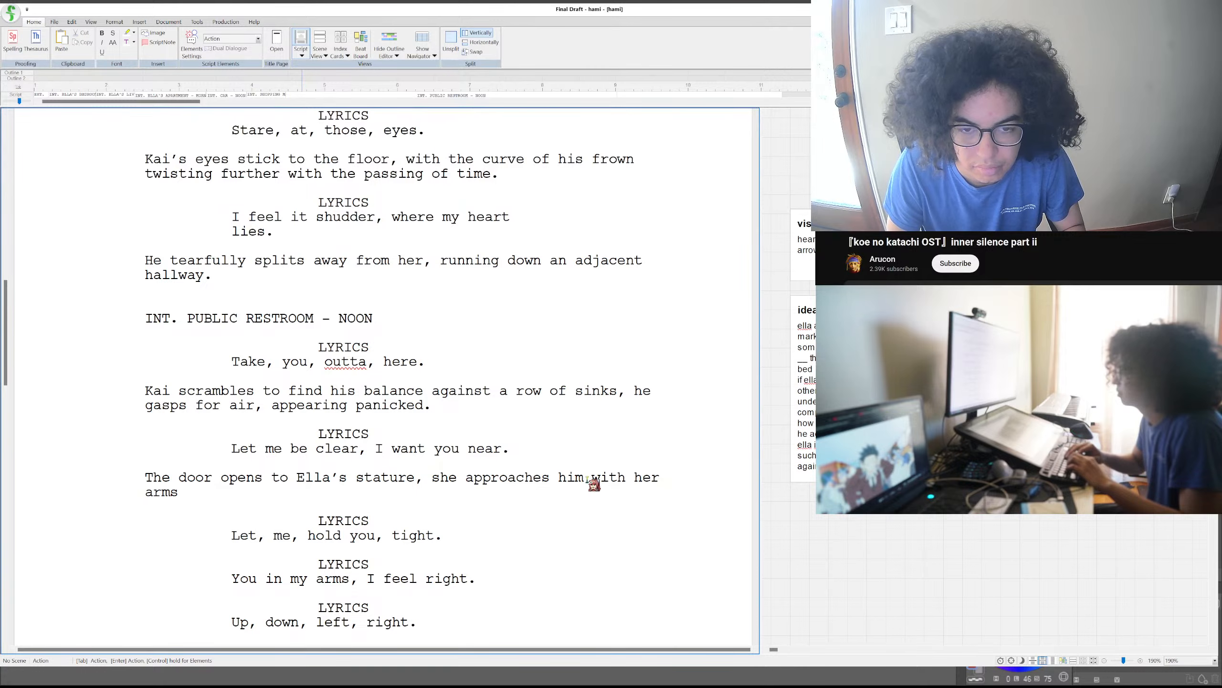
type("spread out, gesturing a hug")
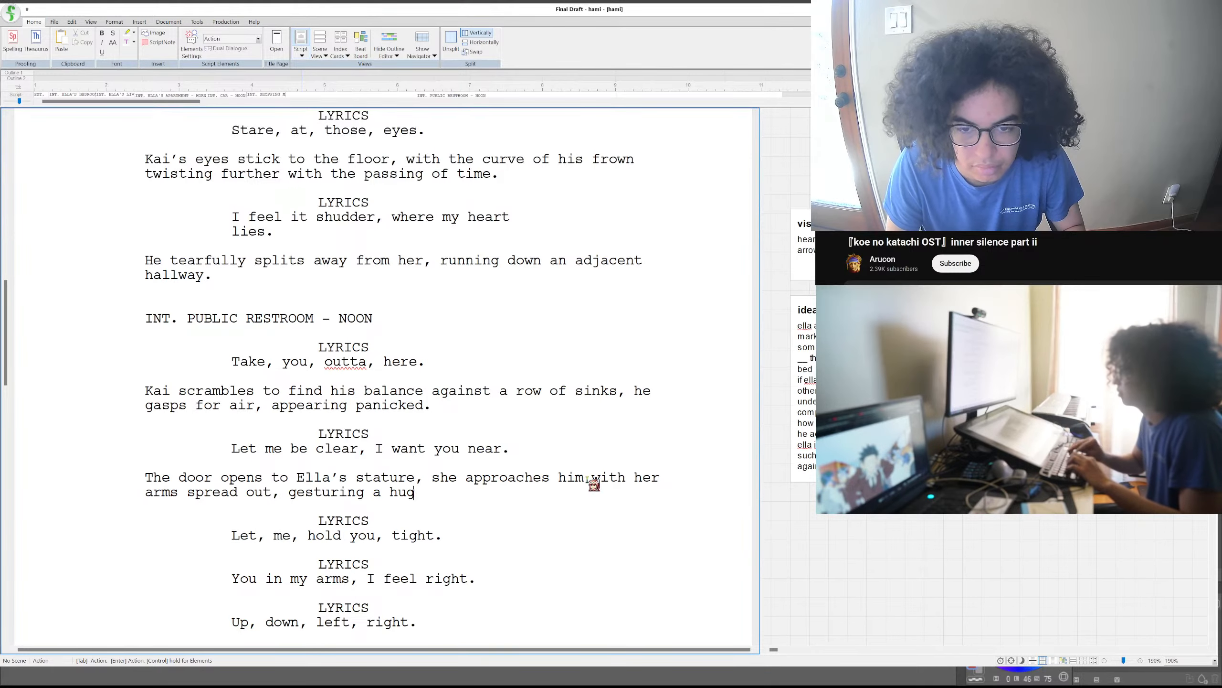
type(".")
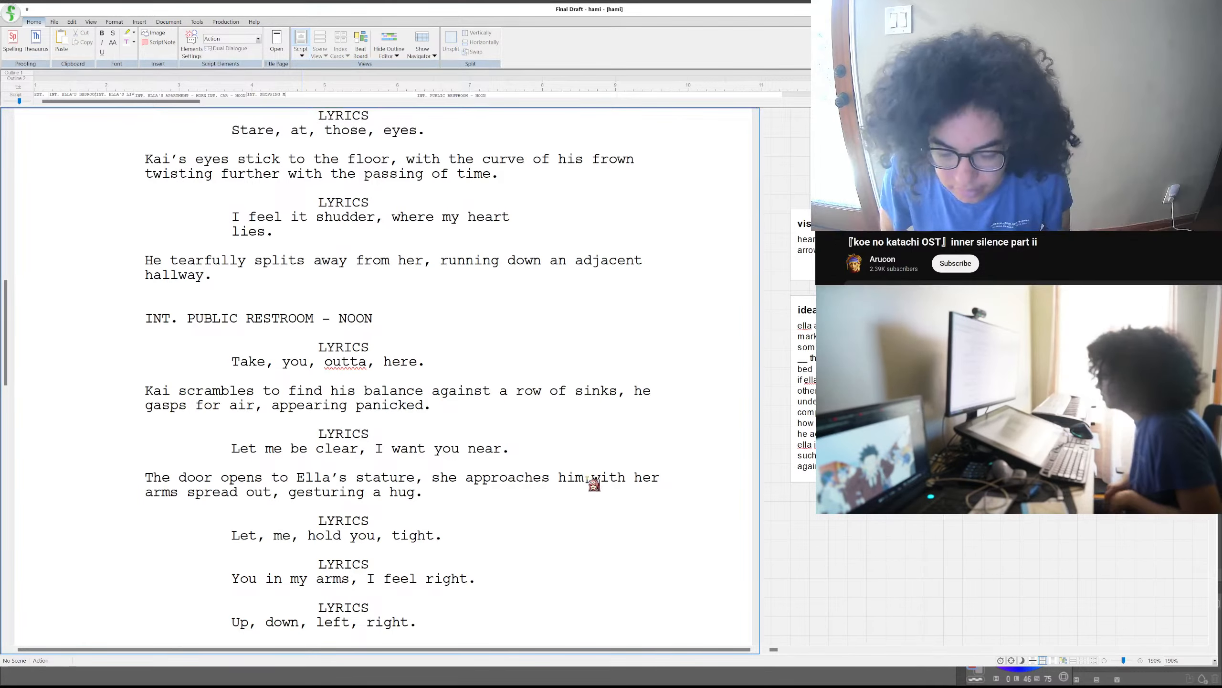
scroll(587, 479, "up", 9)
scroll(217, 476, "down", 8)
left_click_drag(145, 212, 476, 491)
scroll(289, 482, "down", 1)
left_click(477, 492)
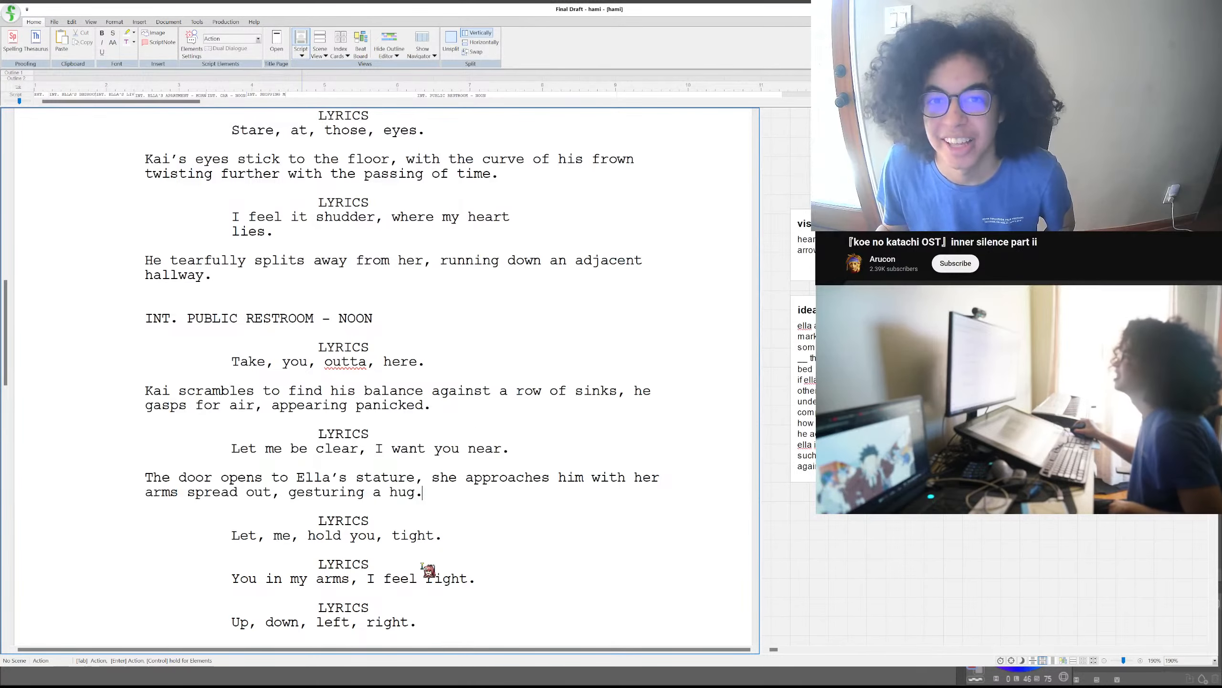